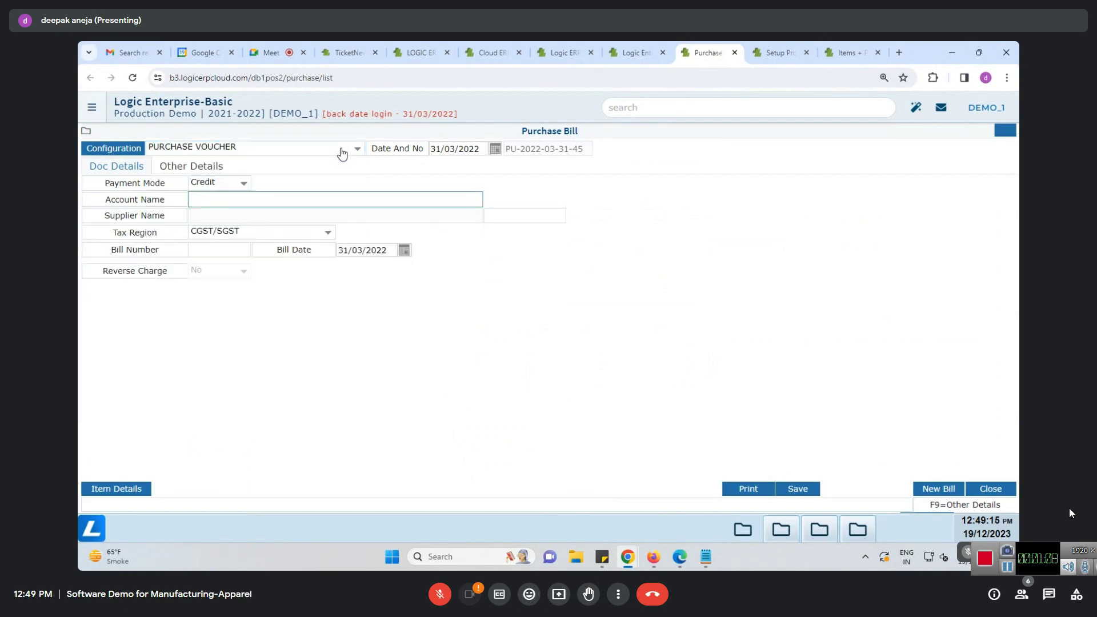
# Open the saved purchase bill with GRN number -60 through the purchase search and widen its Item Name column
pyautogui.click(826, 489)
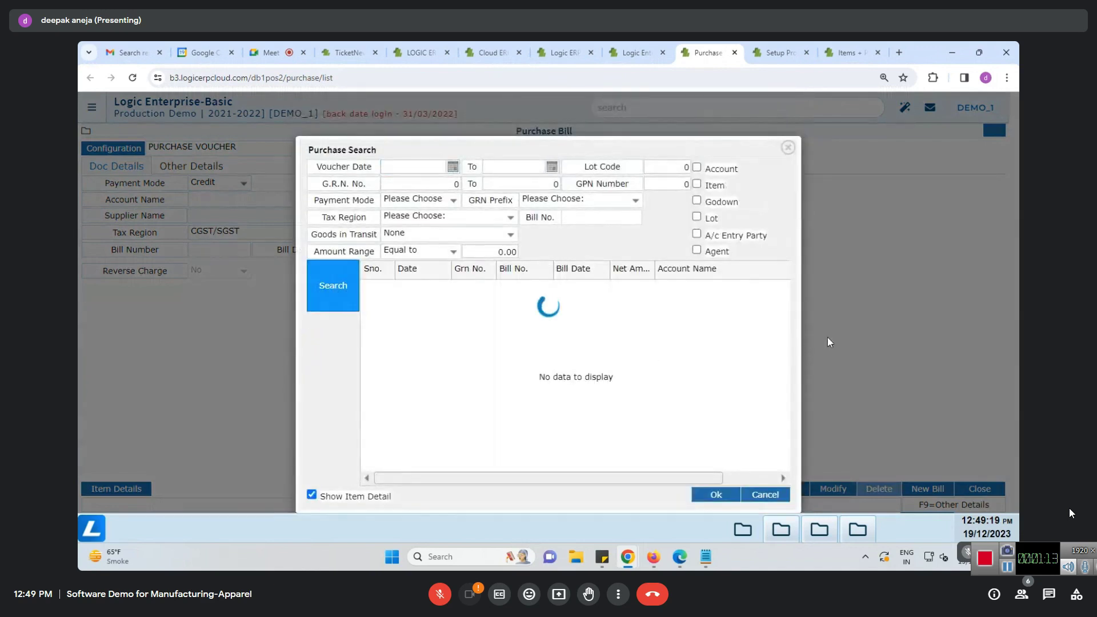
pyautogui.scroll(-15, 571, 377)
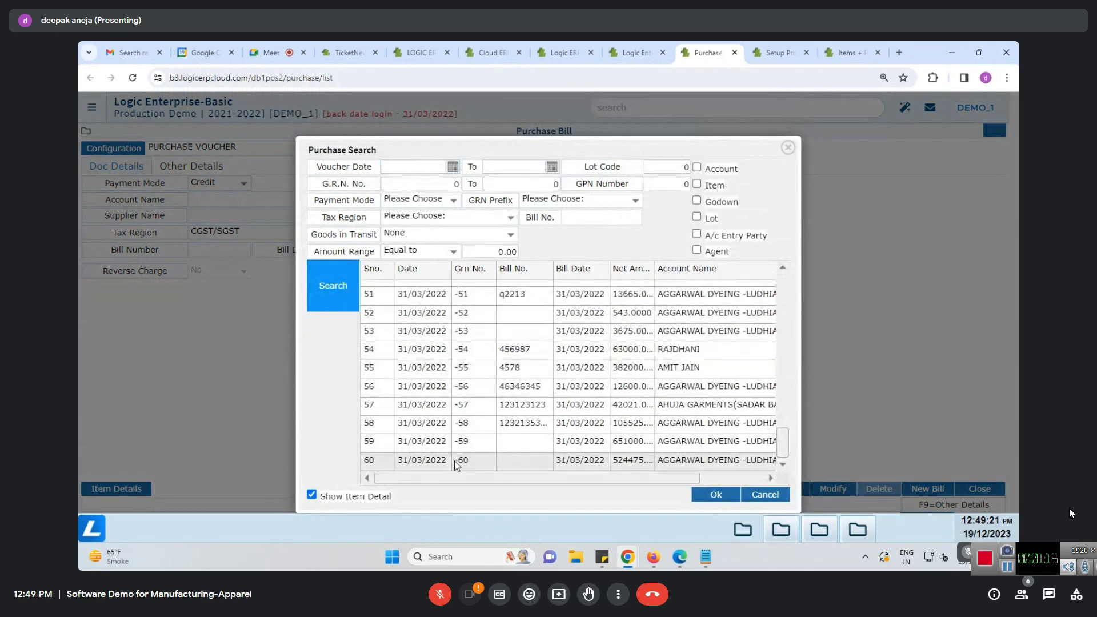
pyautogui.click(457, 464)
pyautogui.click(716, 495)
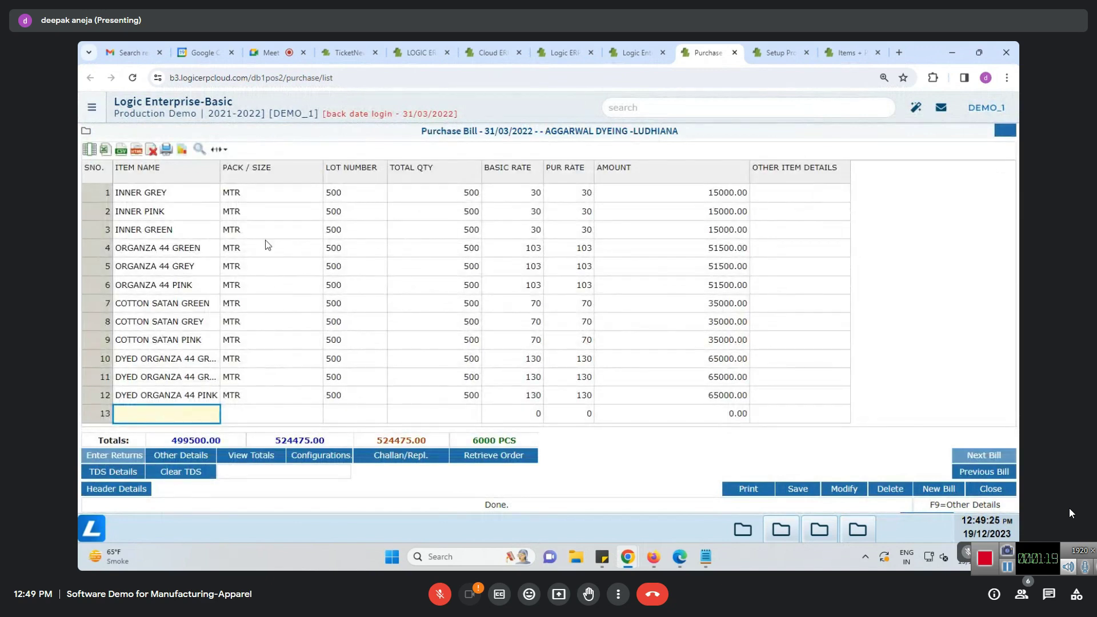
pyautogui.moveTo(221, 172); pyautogui.dragTo(242, 187)
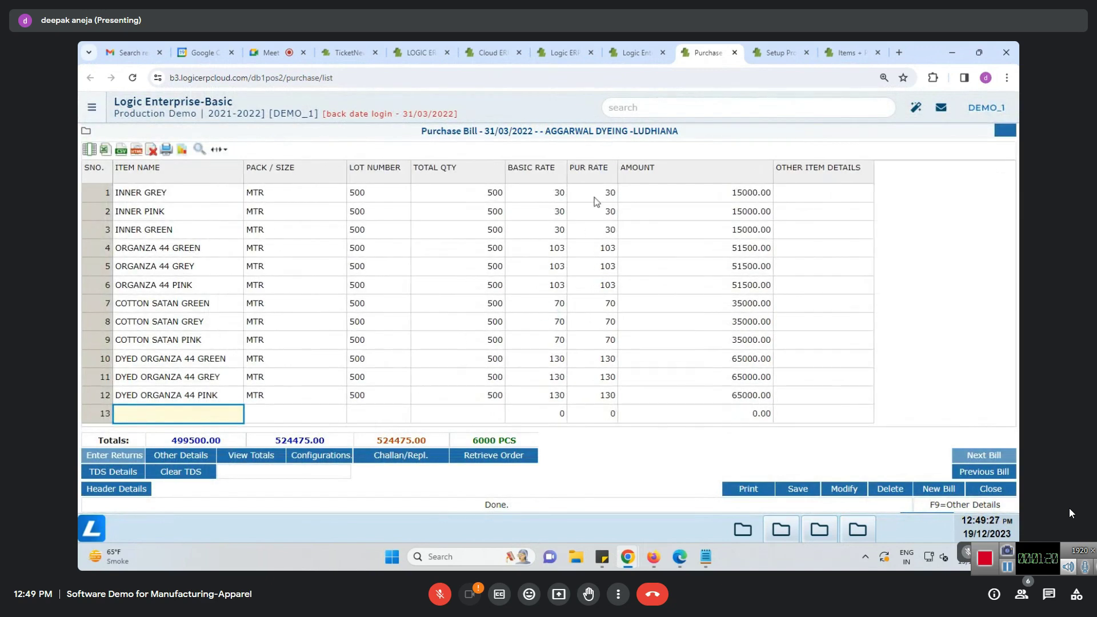
pyautogui.click(627, 53)
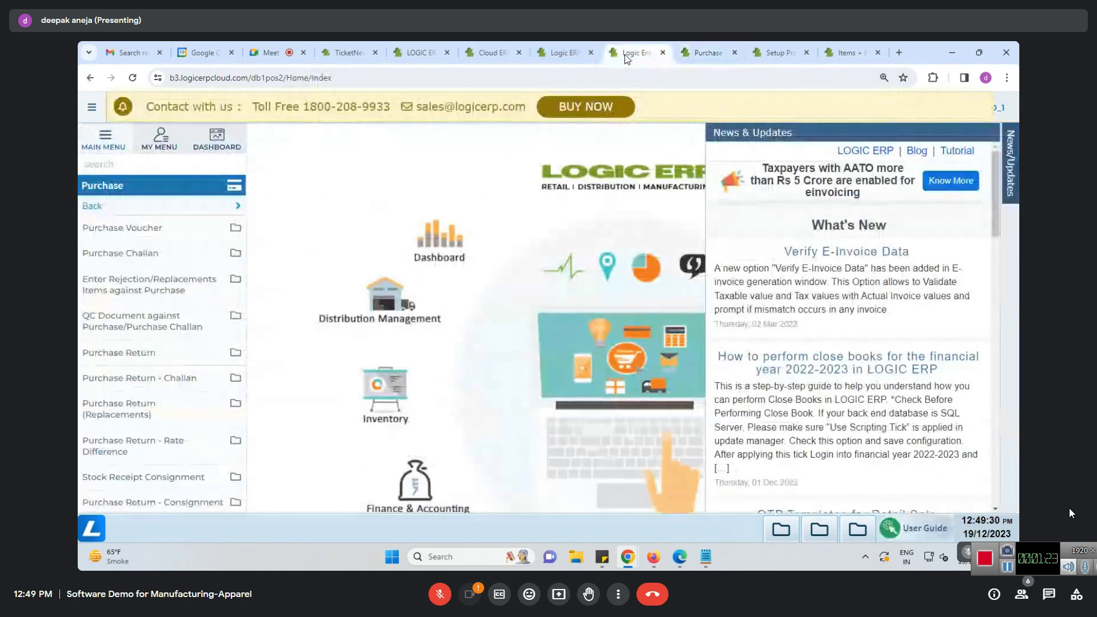
pyautogui.click(90, 208)
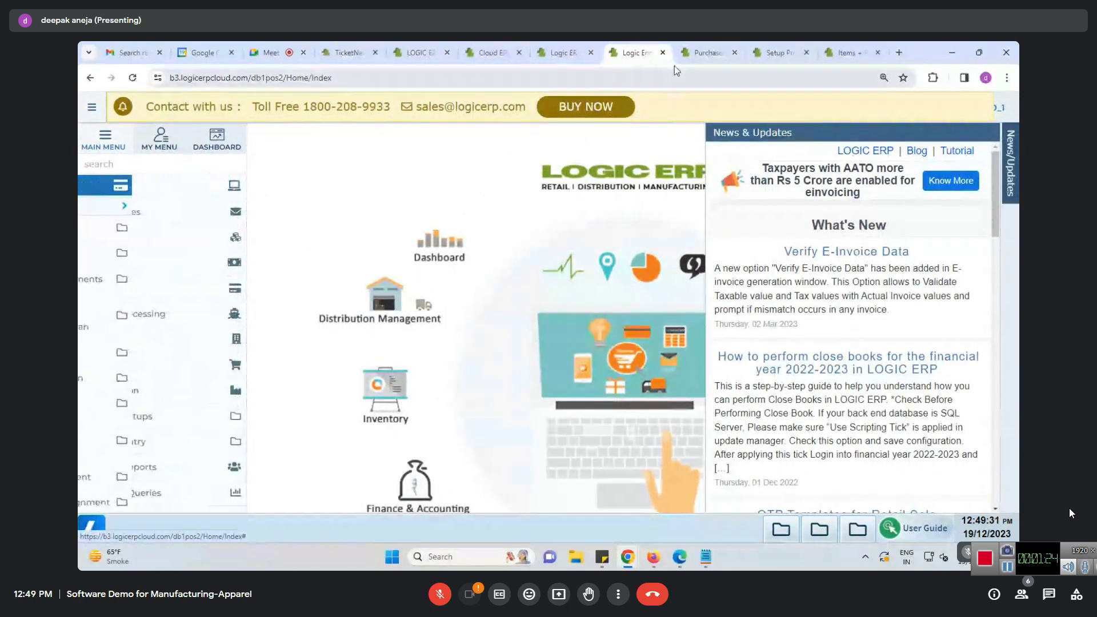
pyautogui.click(709, 52)
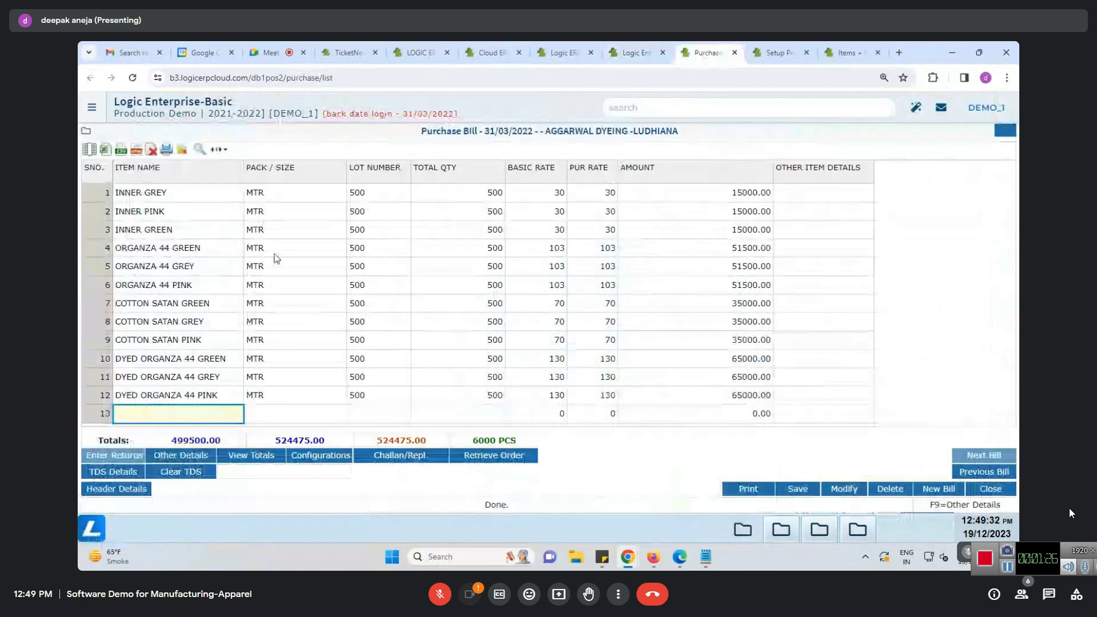
# Switch to Edge to check the FABRIC section of SPR1545.pdf, and return to the purchase bill
pyautogui.click(680, 558)
pyautogui.scroll(3, 602, 323)
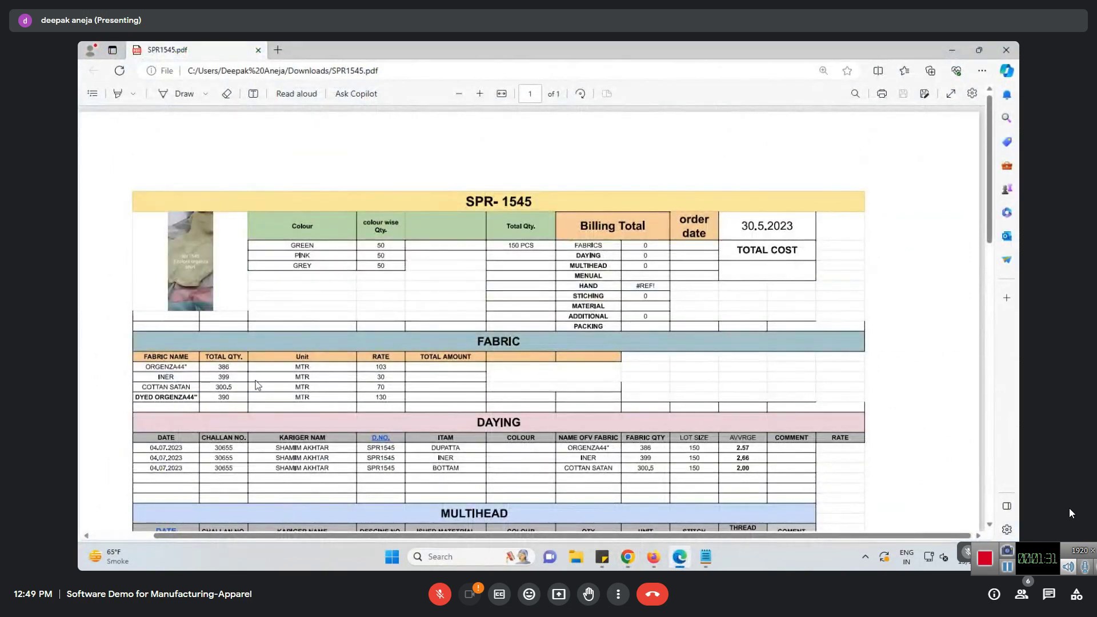
pyautogui.click(952, 51)
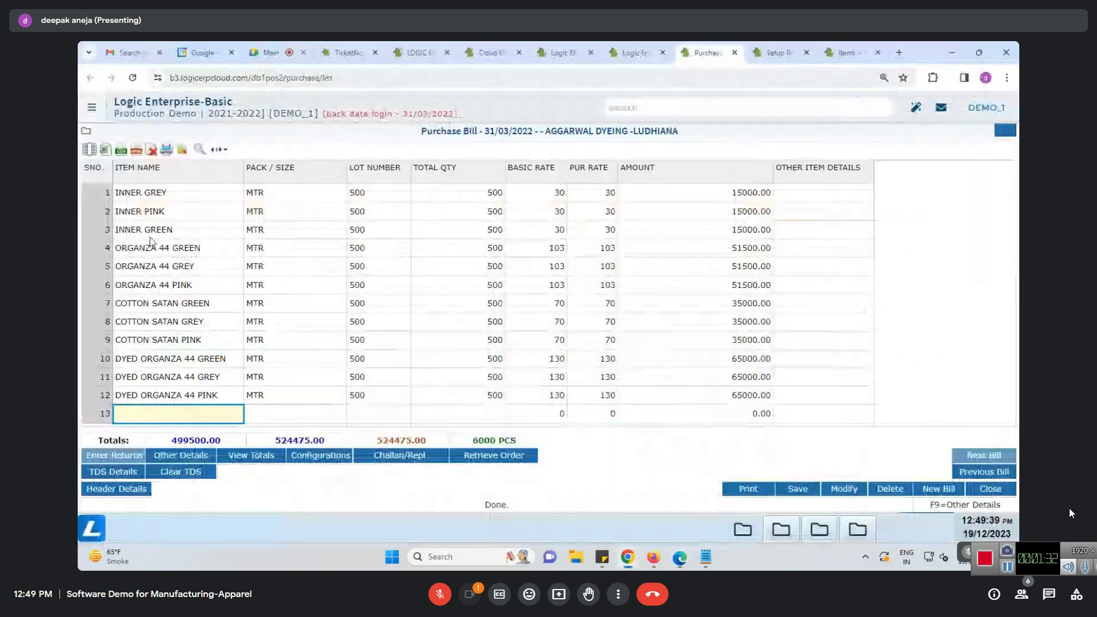
# Review the purchase bill's header details, including the account name, and return to its item details
pyautogui.click(117, 491)
pyautogui.moveTo(421, 131); pyautogui.dragTo(678, 131)
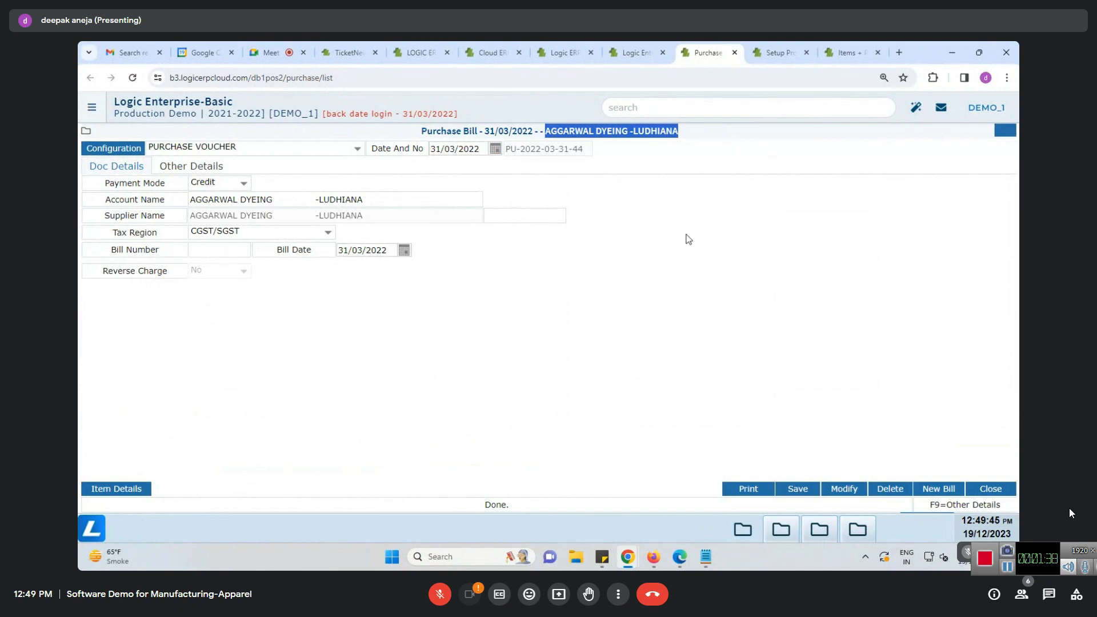
pyautogui.moveTo(364, 199); pyautogui.dragTo(186, 195)
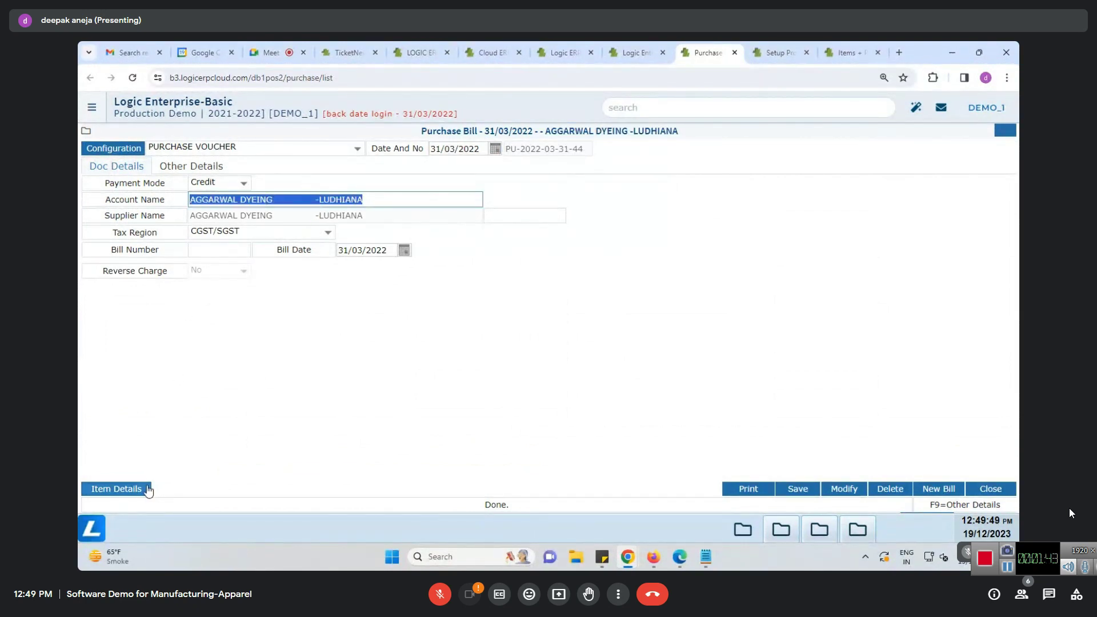
pyautogui.click(116, 488)
# Examine the bill's fabric item names, adjusting the Item Name and Pack / Size column widths for readability
pyautogui.moveTo(243, 176); pyautogui.dragTo(220, 409)
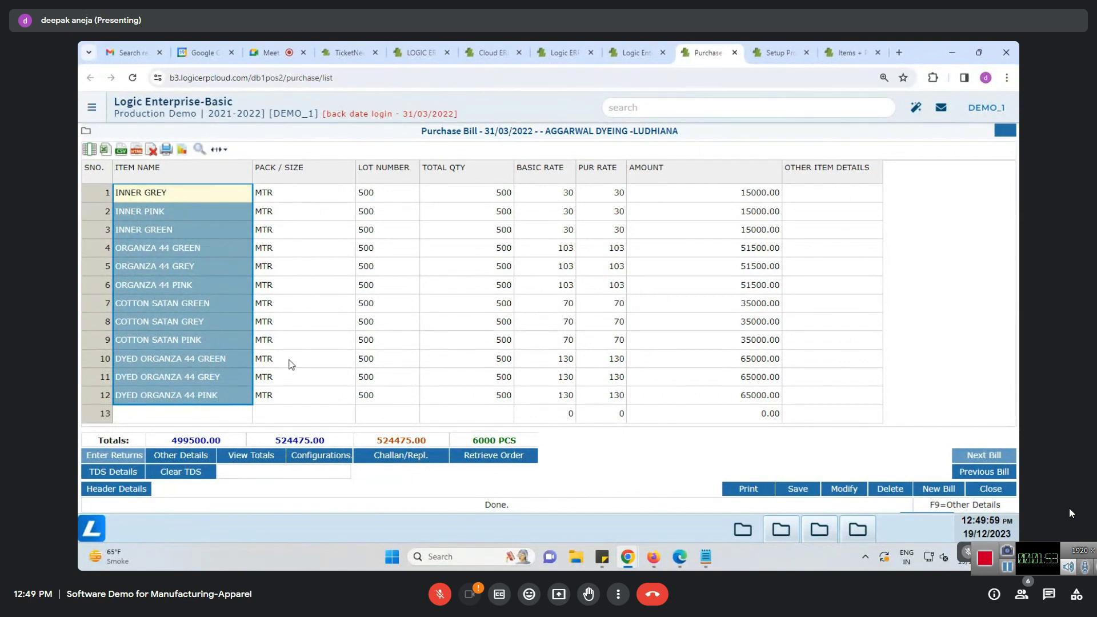
pyautogui.moveTo(355, 169); pyautogui.dragTo(325, 168)
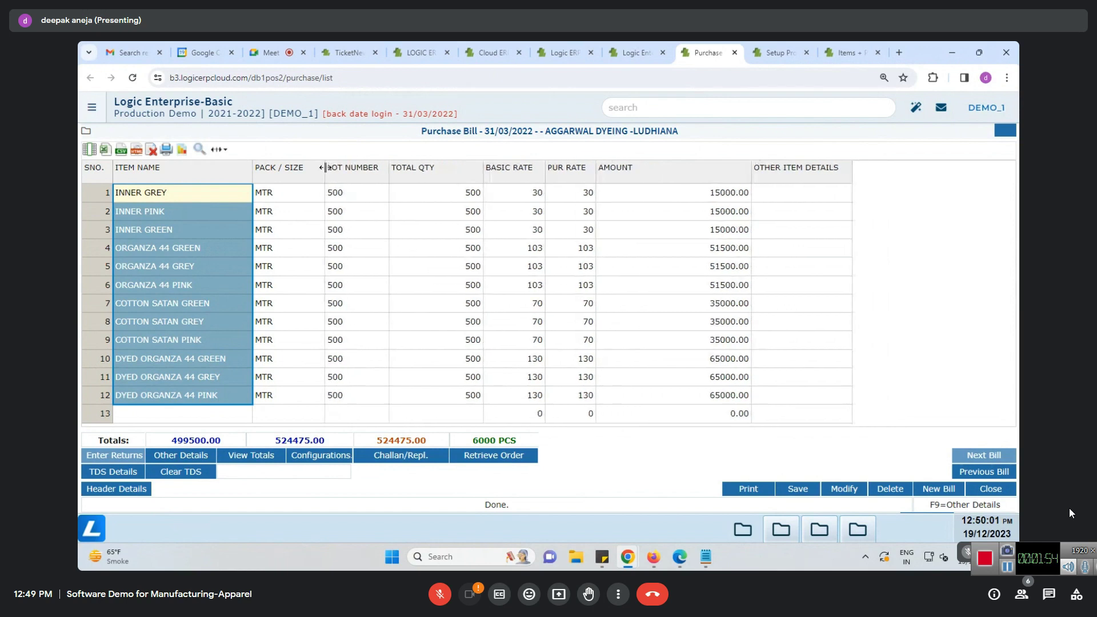
pyautogui.click(216, 344)
pyautogui.moveTo(197, 193); pyautogui.dragTo(206, 339)
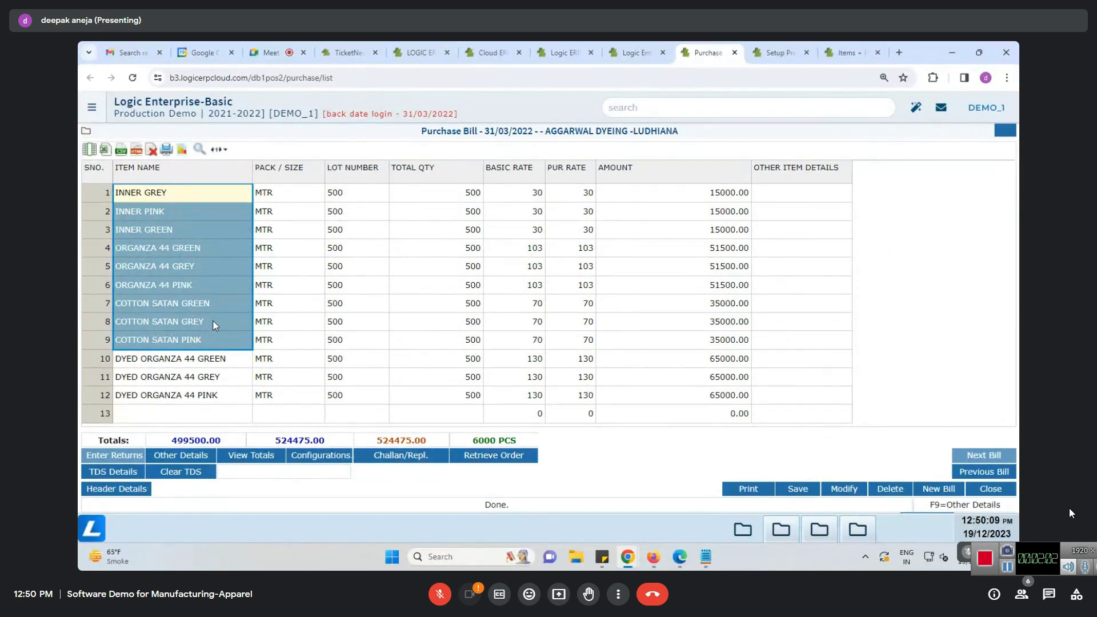
pyautogui.moveTo(253, 170); pyautogui.dragTo(265, 171)
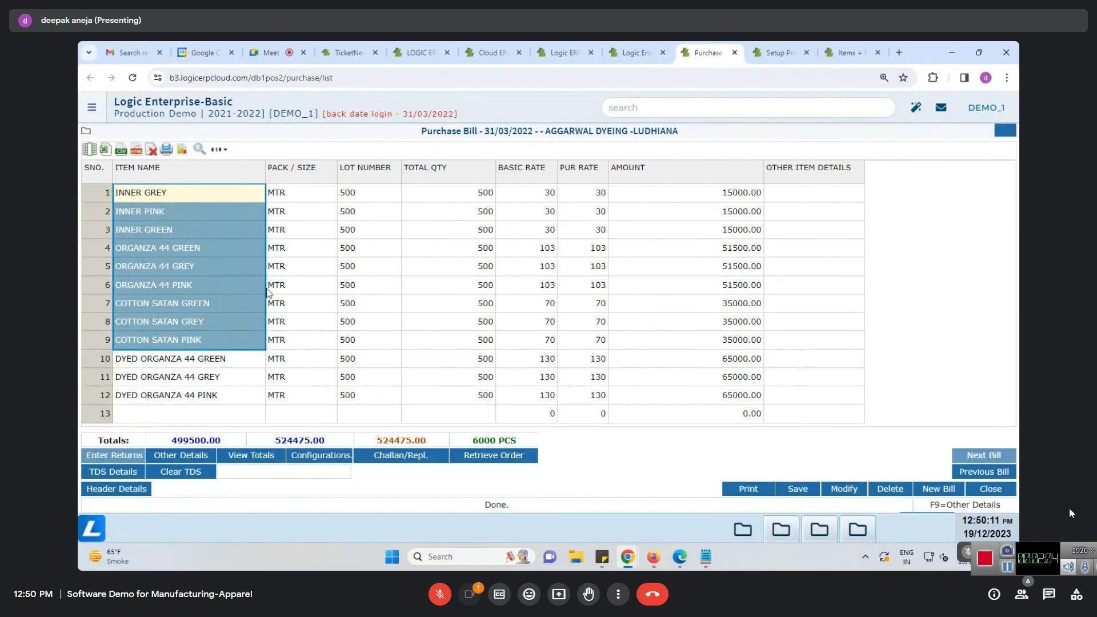
pyautogui.click(225, 231)
pyautogui.click(223, 267)
pyautogui.click(226, 284)
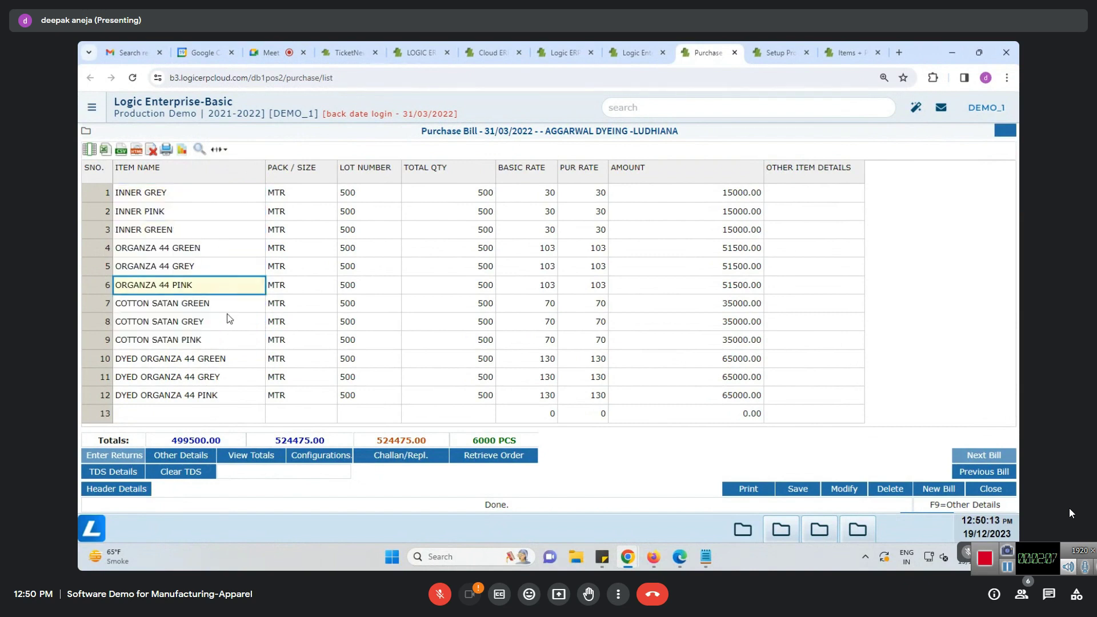
# Compare the dyed organza lines in rows 10 to 12 with the undyed fabric lines in rows 1 to 9
pyautogui.moveTo(183, 366); pyautogui.dragTo(802, 394)
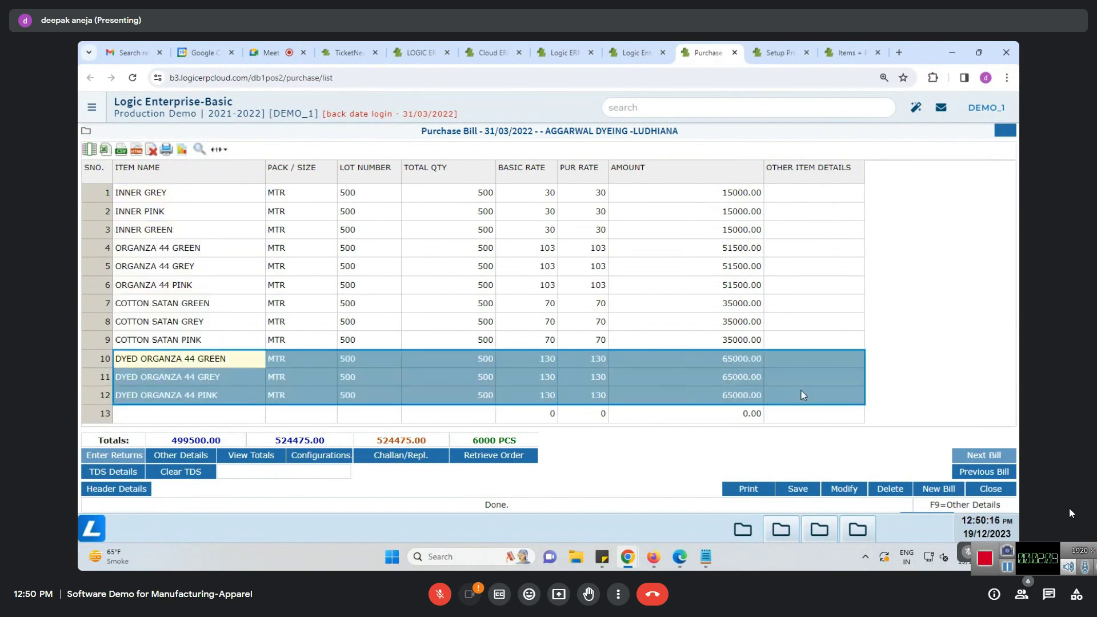
pyautogui.click(413, 351)
pyautogui.click(371, 338)
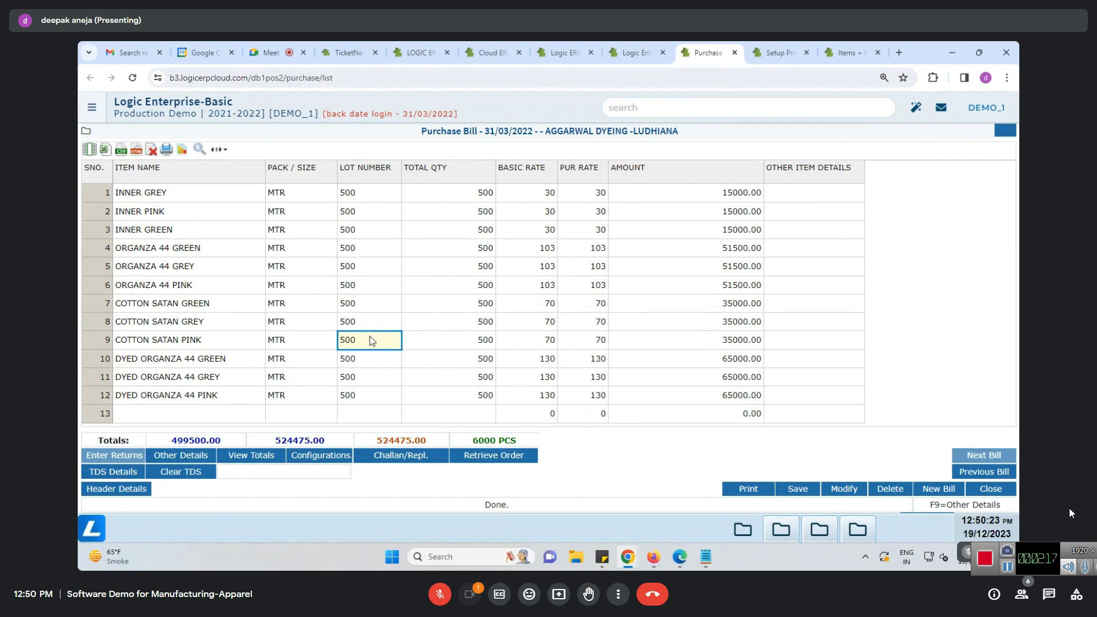
pyautogui.click(181, 344)
pyautogui.moveTo(171, 194); pyautogui.dragTo(819, 346)
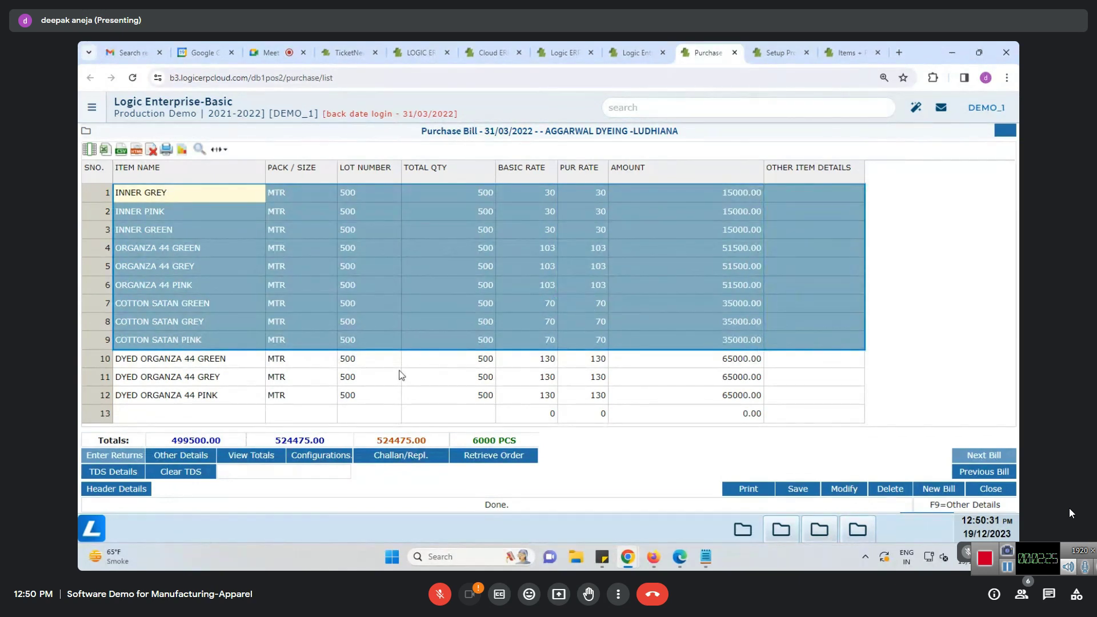
pyautogui.click(223, 359)
pyautogui.moveTo(228, 399); pyautogui.dragTo(777, 357)
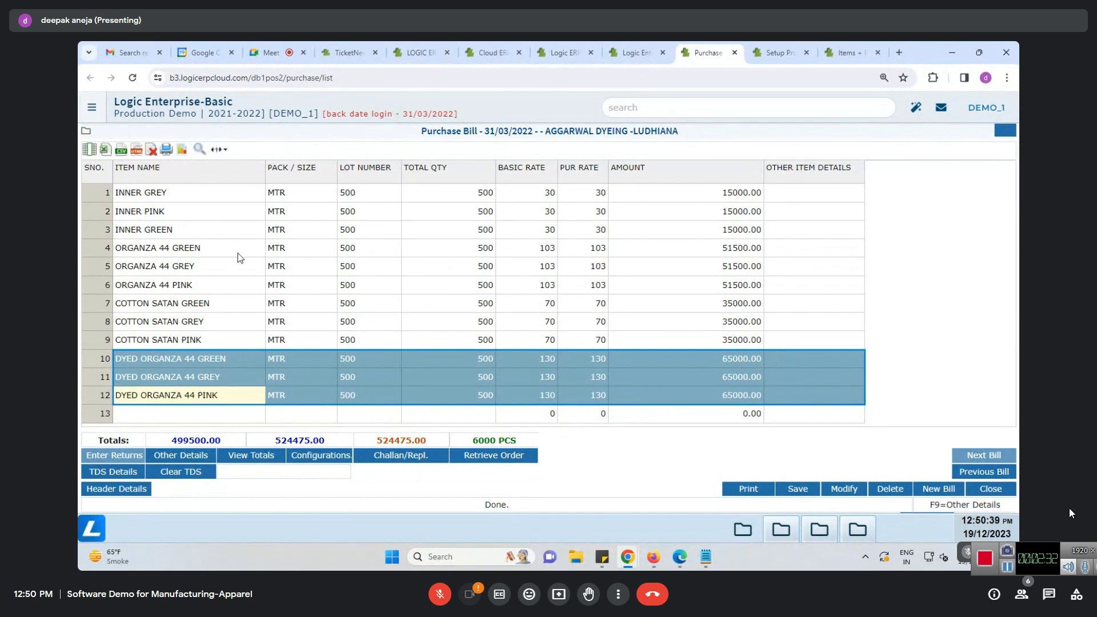
# Check the INNER GREY line's basic rate against the fabric rates in SPR1545.pdf in Edge, and return to the purchase bill in Chrome
pyautogui.click(238, 200)
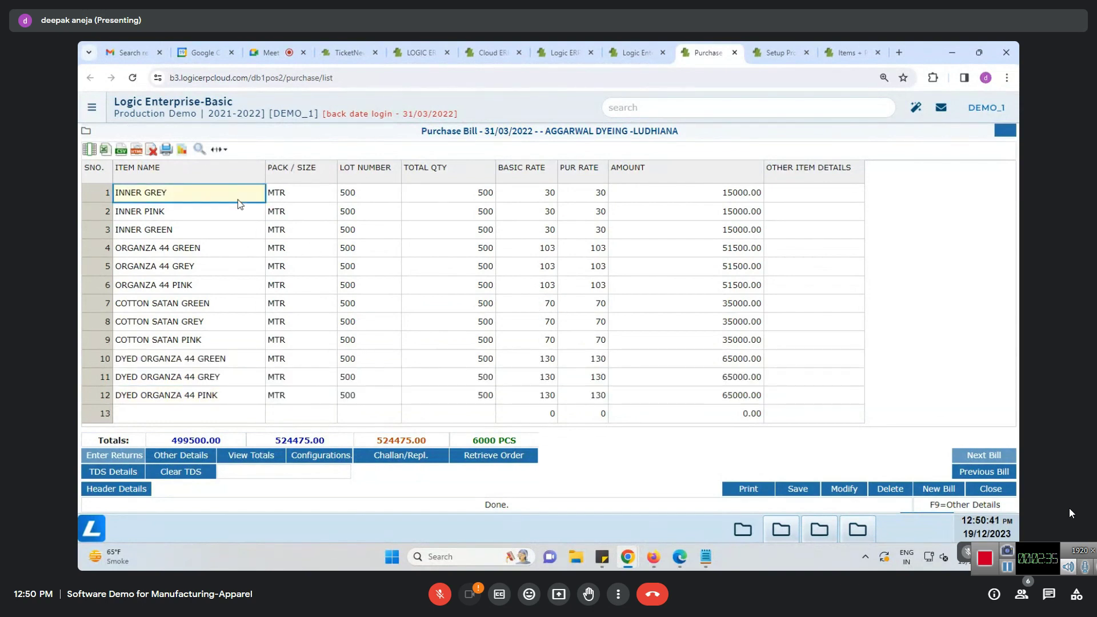
pyautogui.moveTo(243, 201); pyautogui.dragTo(483, 200)
pyautogui.click(540, 199)
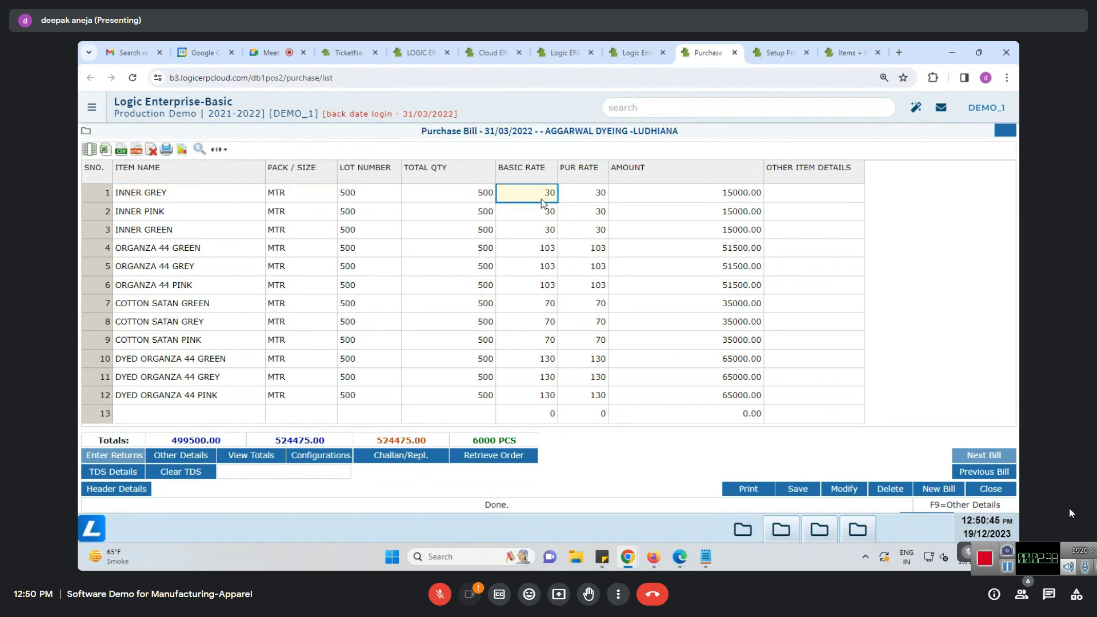
pyautogui.click(680, 557)
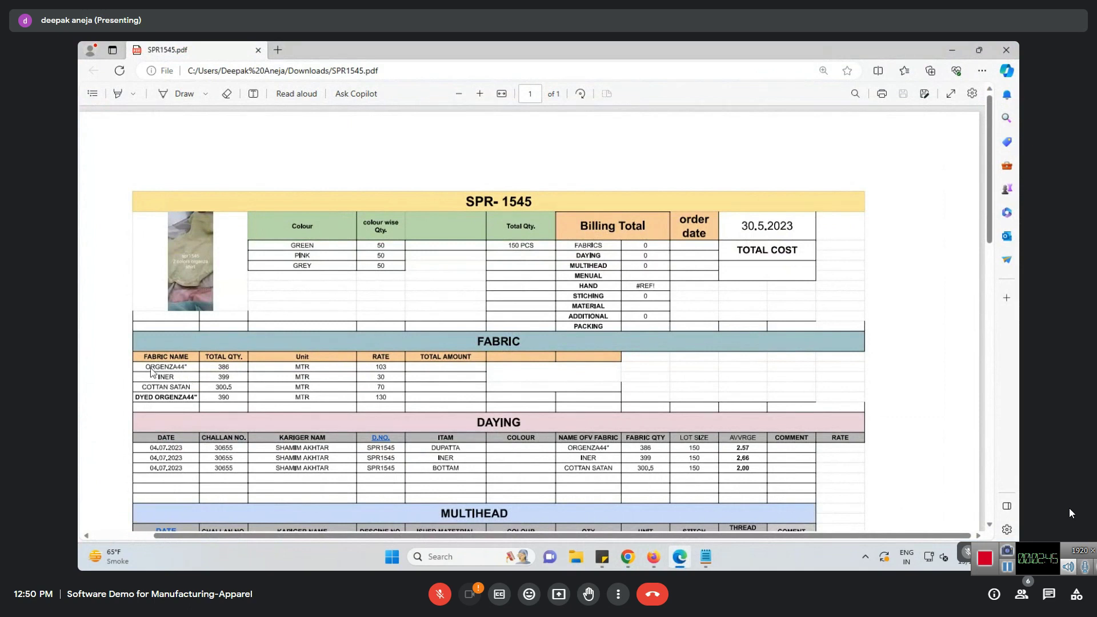
pyautogui.moveTo(628, 556)
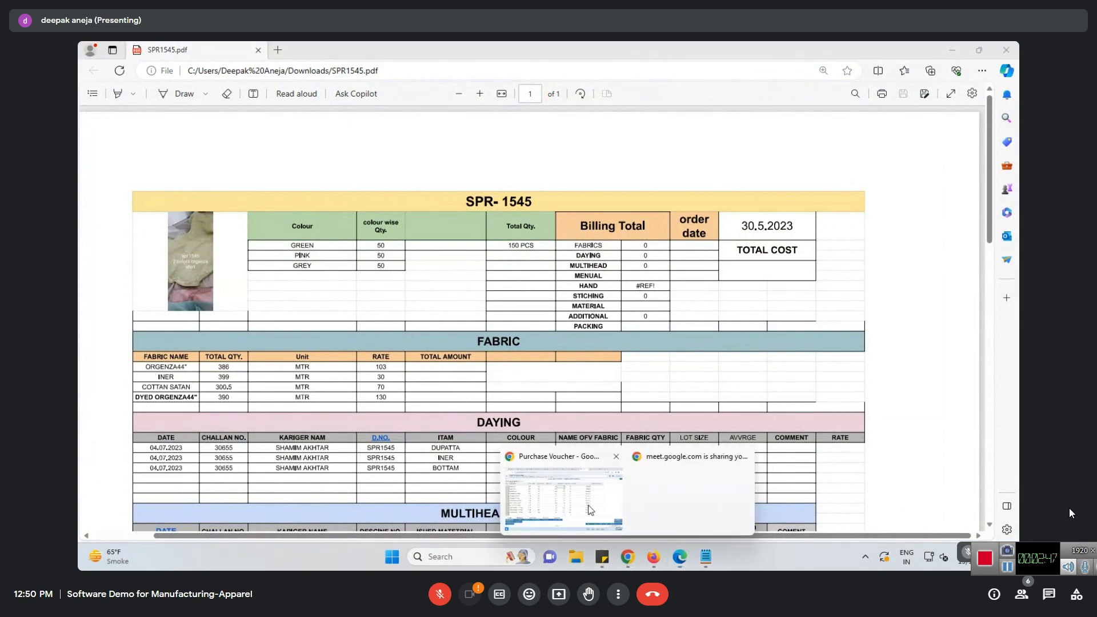
pyautogui.click(591, 510)
# Examine the quantities, rates and amounts of the organza, cotton satan and dyed organza lines, along with the bill's title
pyautogui.moveTo(544, 248); pyautogui.dragTo(735, 302)
pyautogui.moveTo(244, 251); pyautogui.dragTo(749, 283)
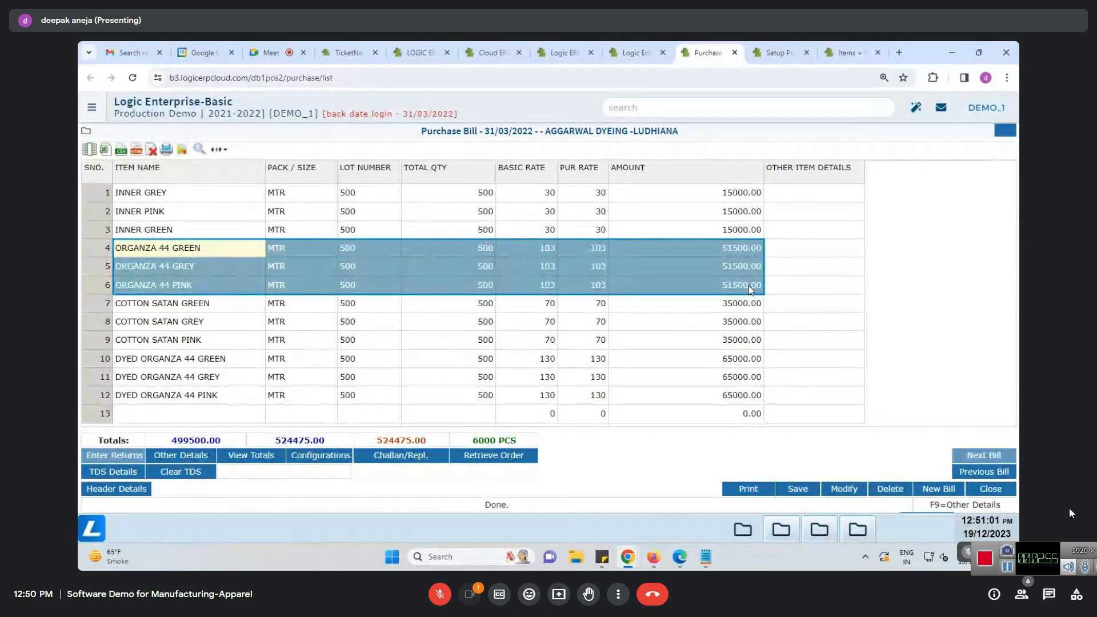
pyautogui.moveTo(236, 255); pyautogui.dragTo(619, 308)
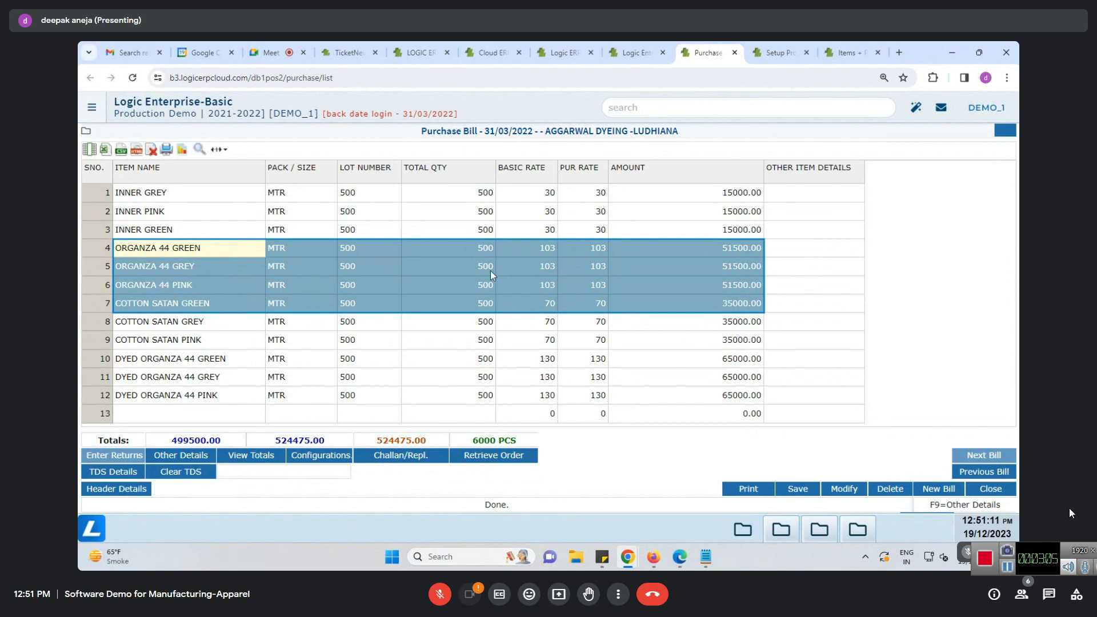
pyautogui.click(430, 280)
pyautogui.moveTo(195, 249); pyautogui.dragTo(608, 373)
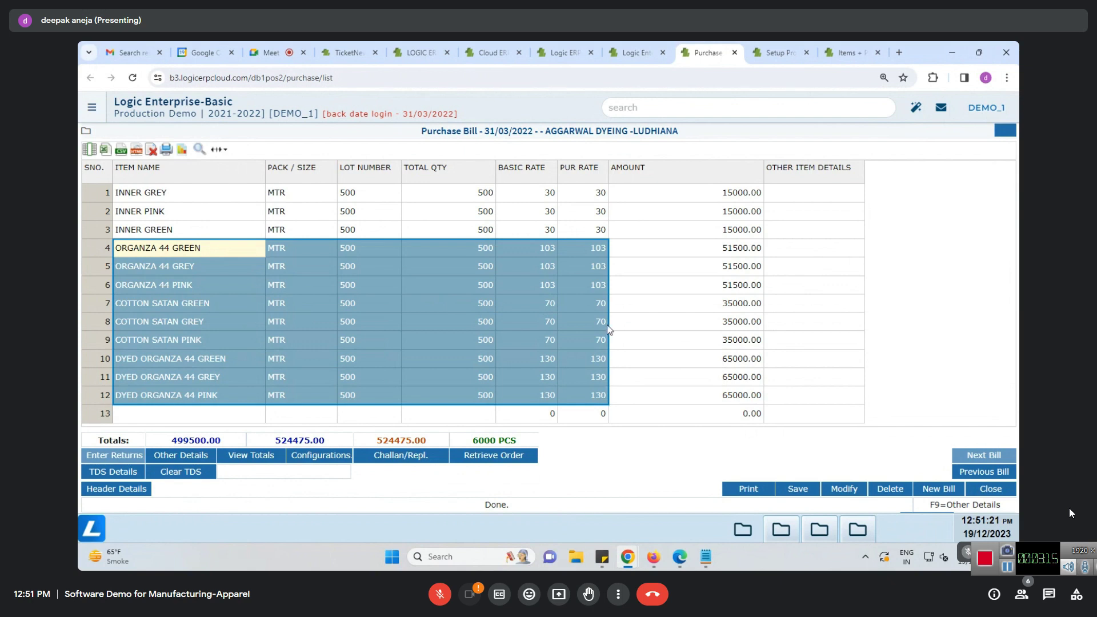
pyautogui.moveTo(420, 134); pyautogui.dragTo(742, 137)
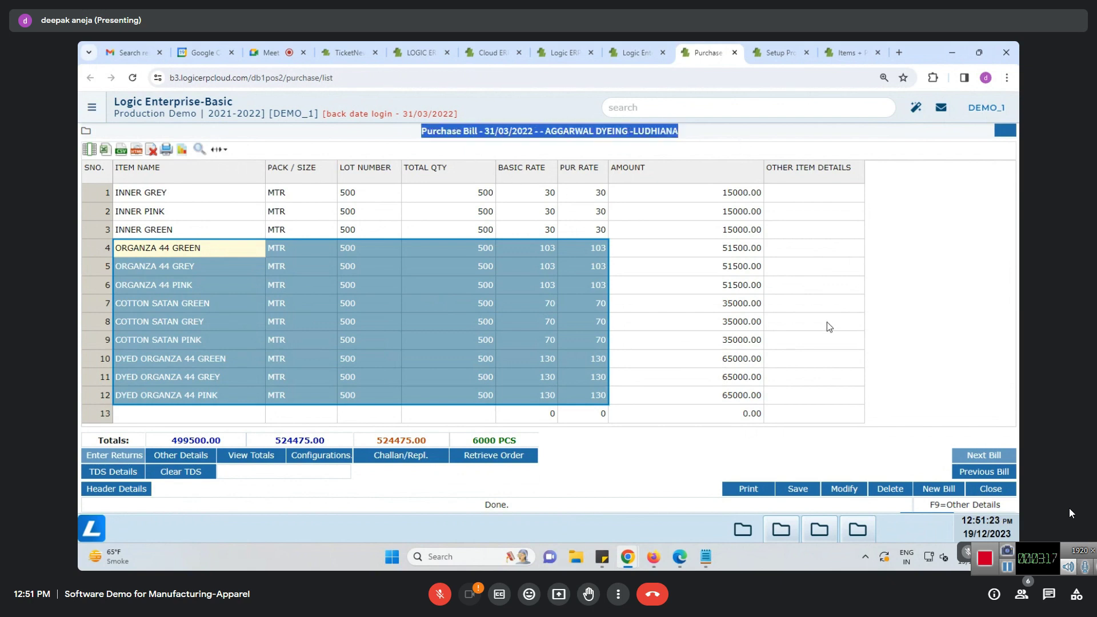
pyautogui.click(705, 323)
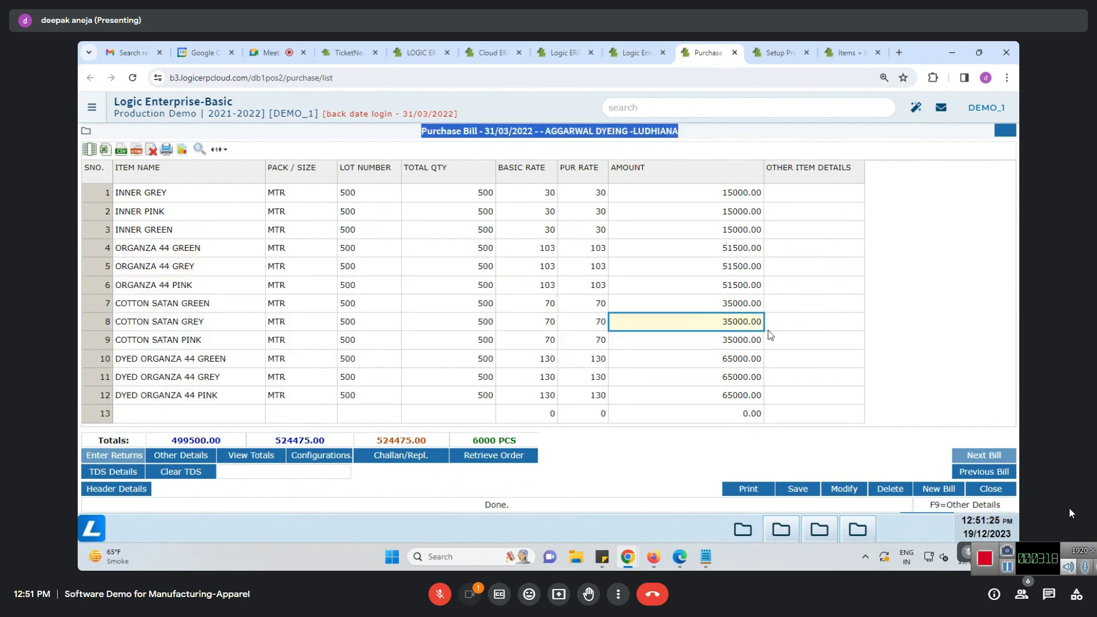
# Examine the lot numbers and other details of the three INNER fabric lines, adjusting the Lot Number column width
pyautogui.moveTo(402, 175); pyautogui.dragTo(423, 181)
pyautogui.click(398, 200)
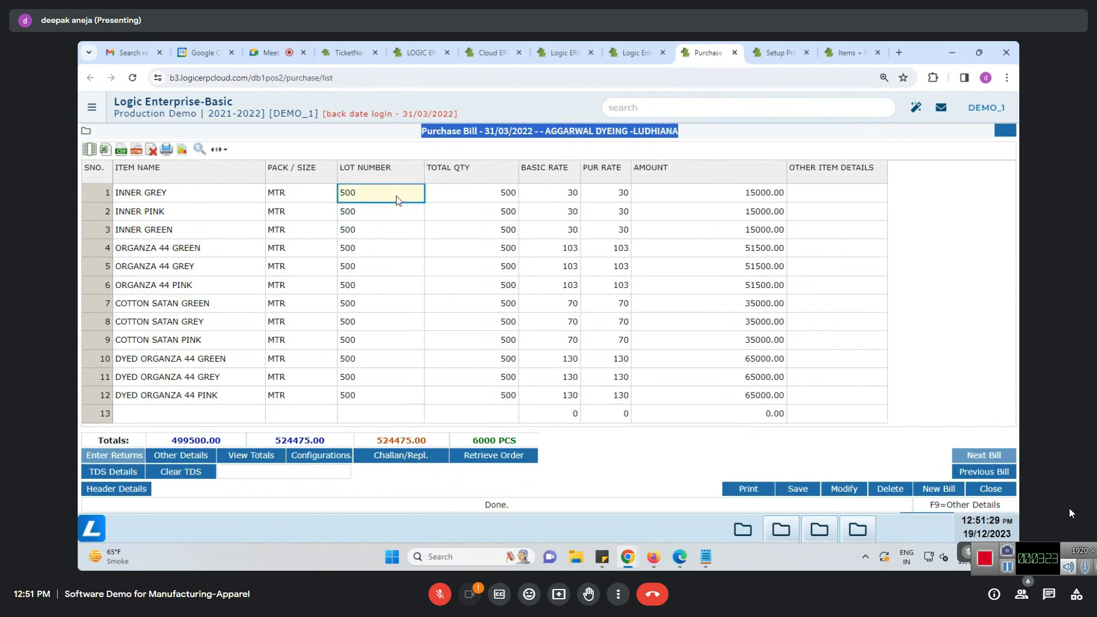
pyautogui.click(388, 218)
pyautogui.moveTo(316, 198); pyautogui.dragTo(606, 196)
pyautogui.click(412, 205)
pyautogui.moveTo(218, 204); pyautogui.dragTo(791, 200)
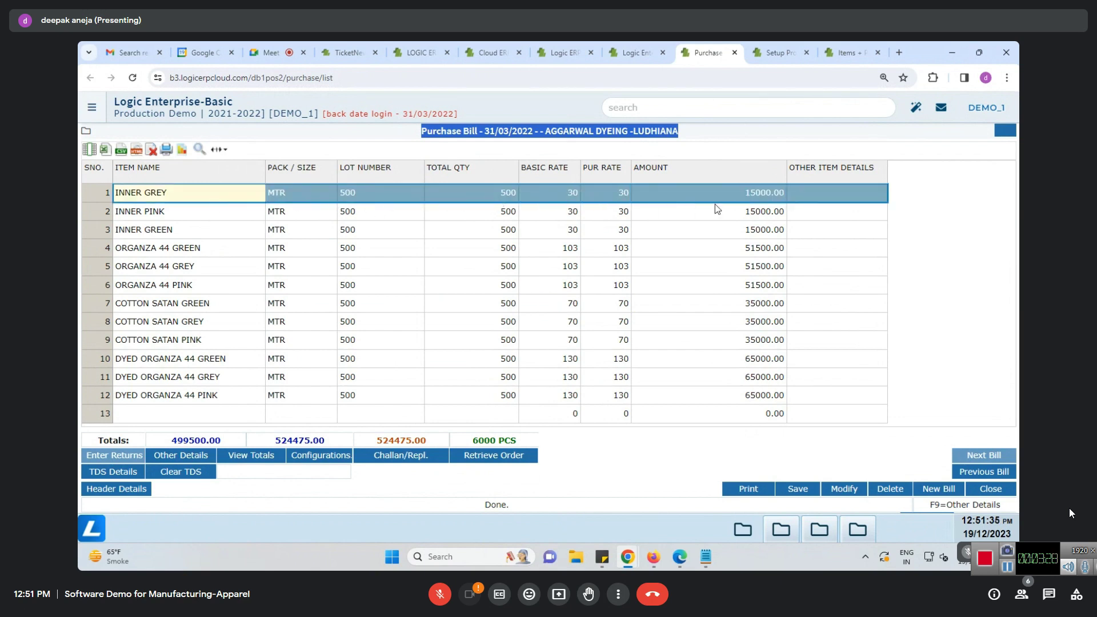
pyautogui.moveTo(424, 169); pyautogui.dragTo(404, 170)
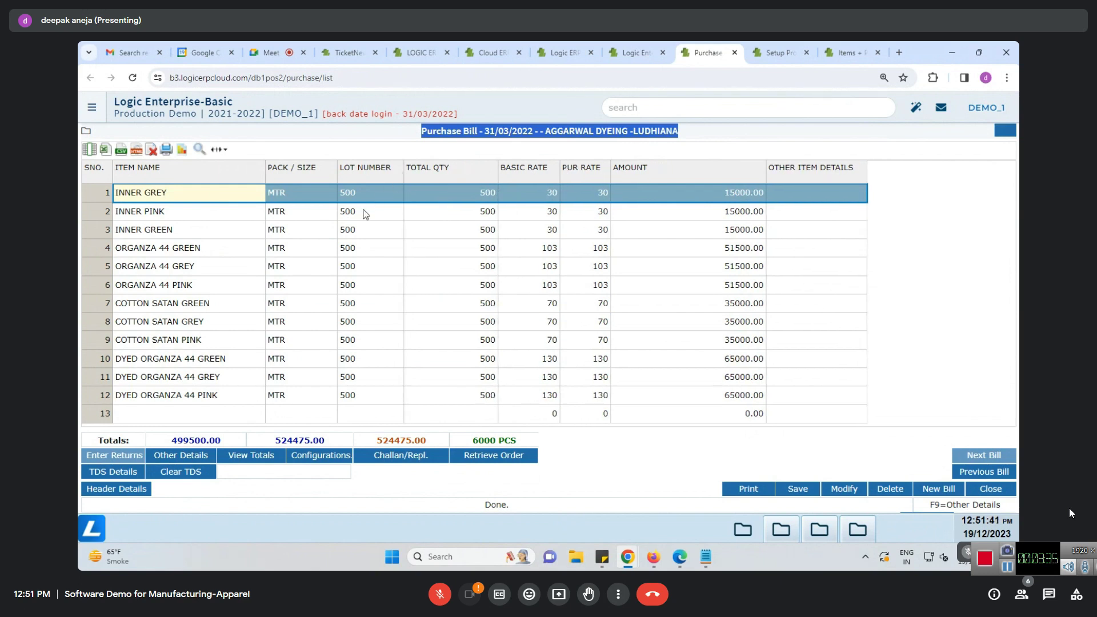
pyautogui.moveTo(243, 212); pyautogui.dragTo(838, 235)
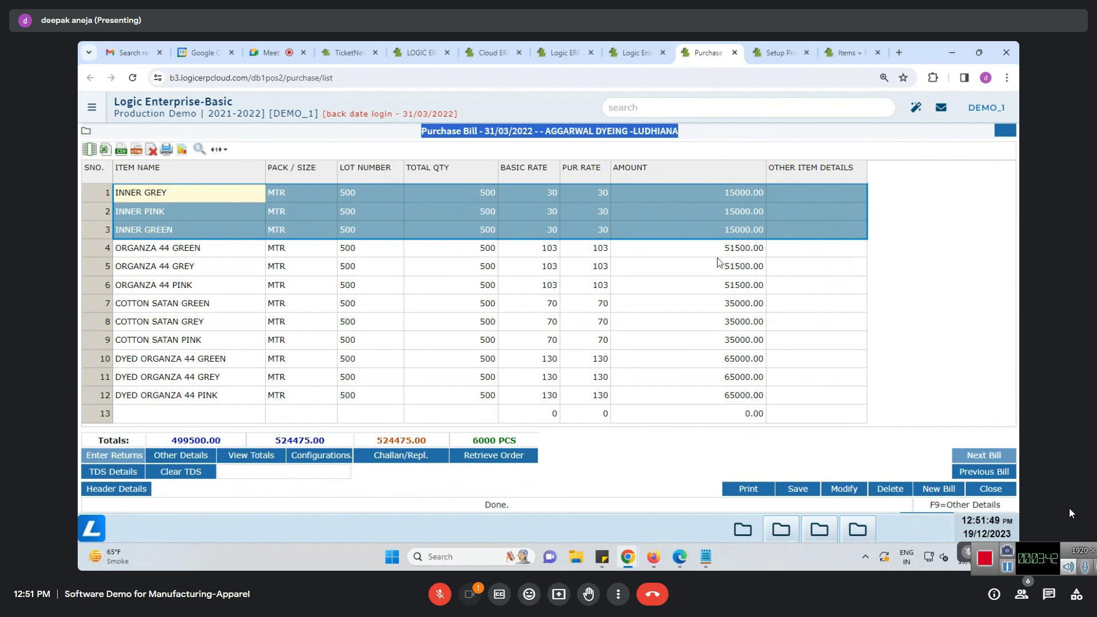
# Examine the purchase order and purchase challan search forms used to retrieve documents into the bill, and narrow the Total Qty column
pyautogui.click(472, 459)
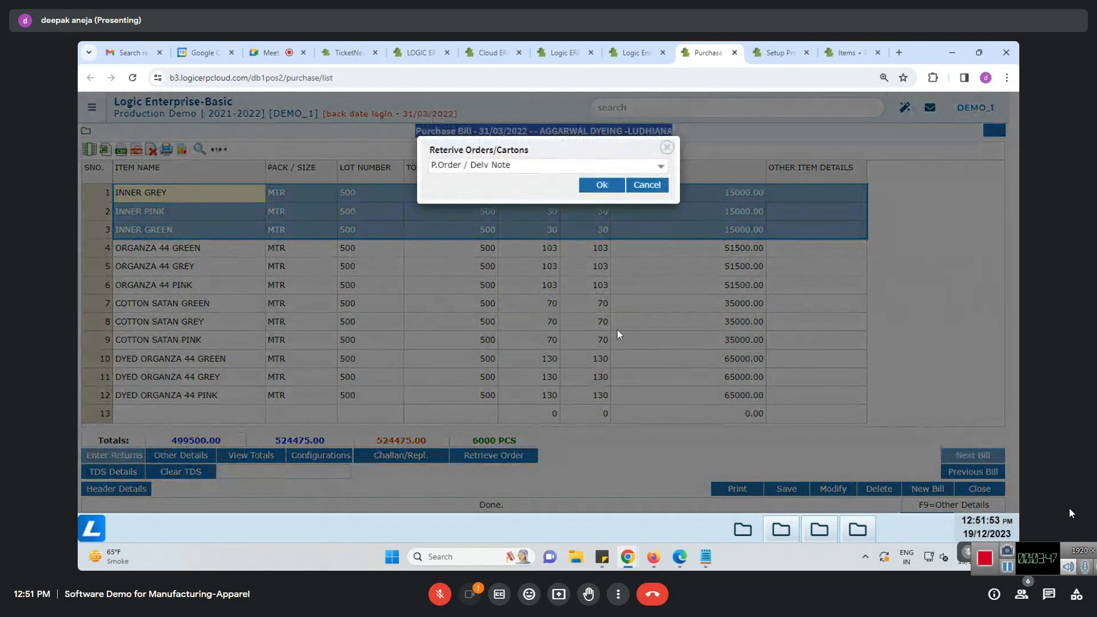
pyautogui.click(602, 184)
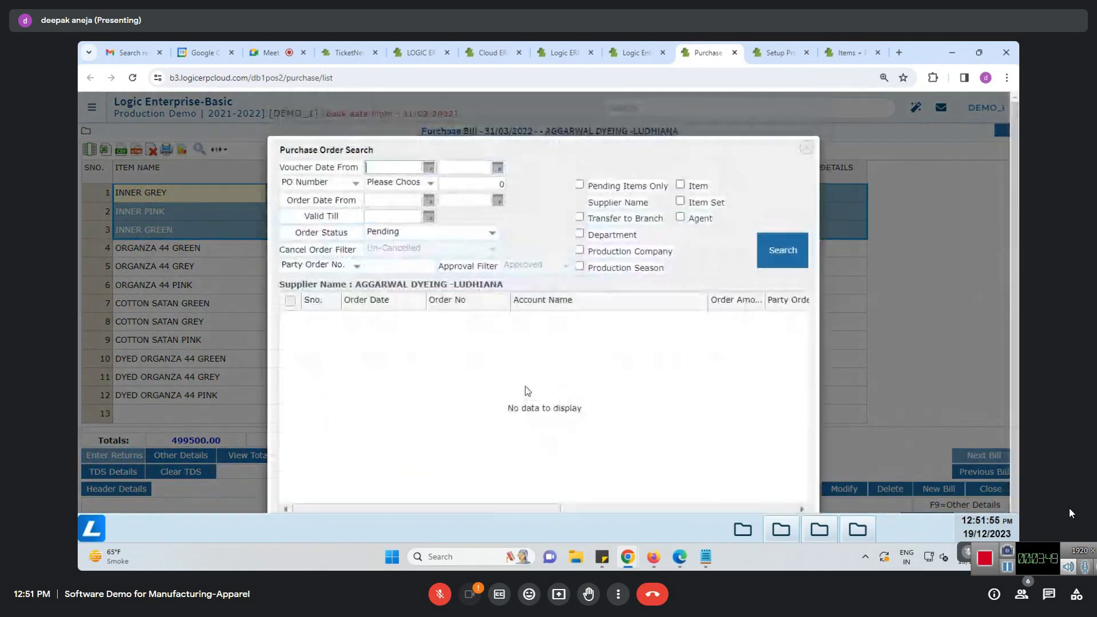
pyautogui.click(807, 148)
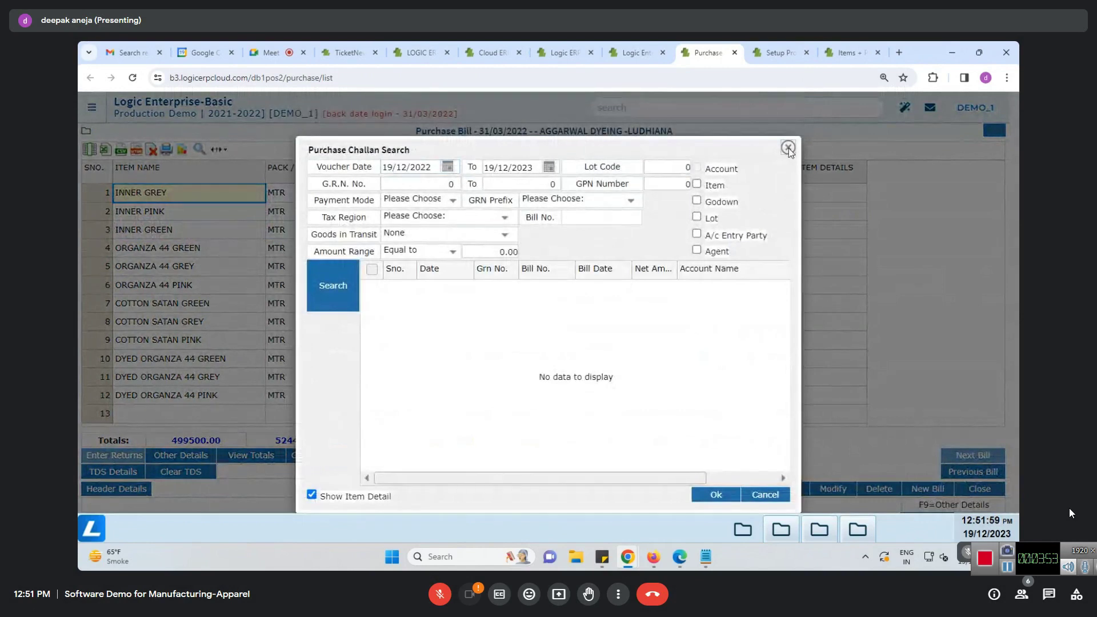
pyautogui.click(788, 147)
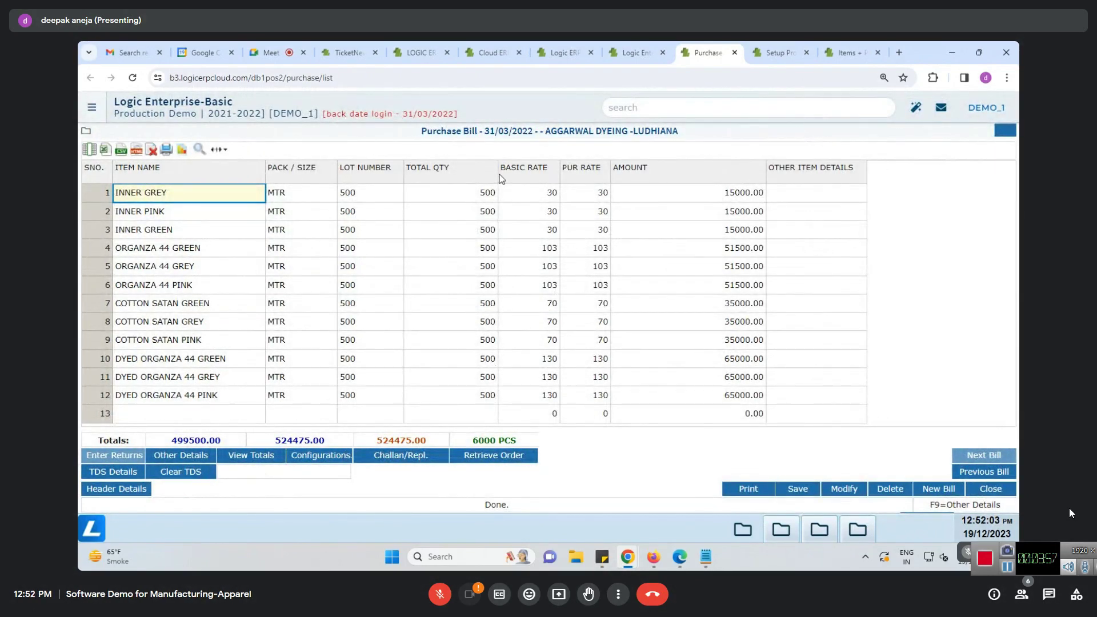
pyautogui.moveTo(498, 170); pyautogui.dragTo(477, 176)
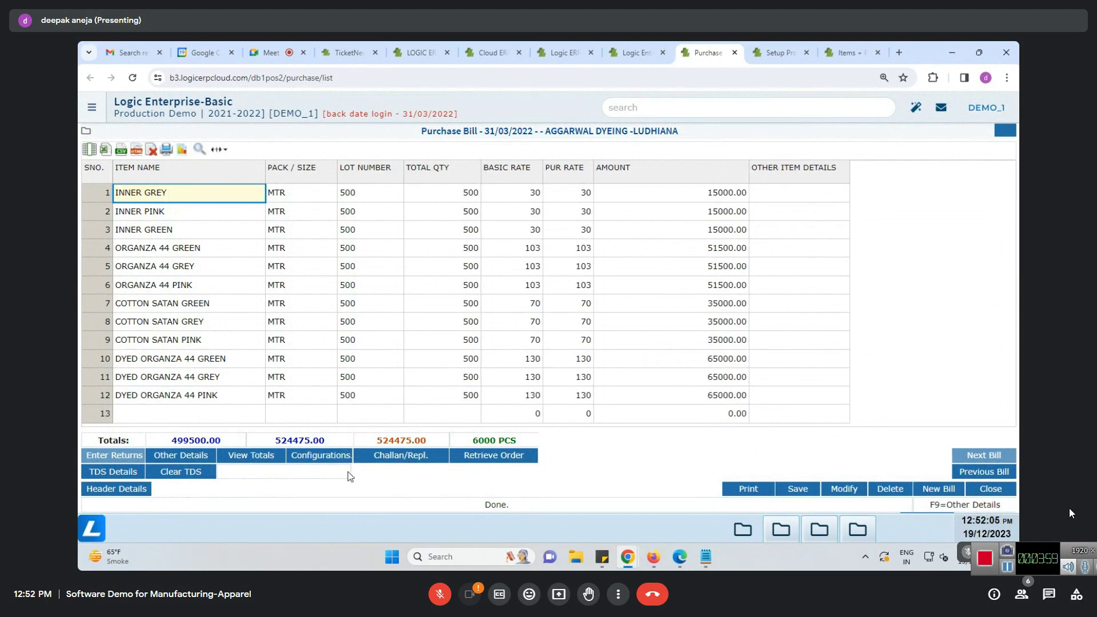
# Open the Purchase Register(Detailed) report from the purchase reports
pyautogui.moveTo(628, 560)
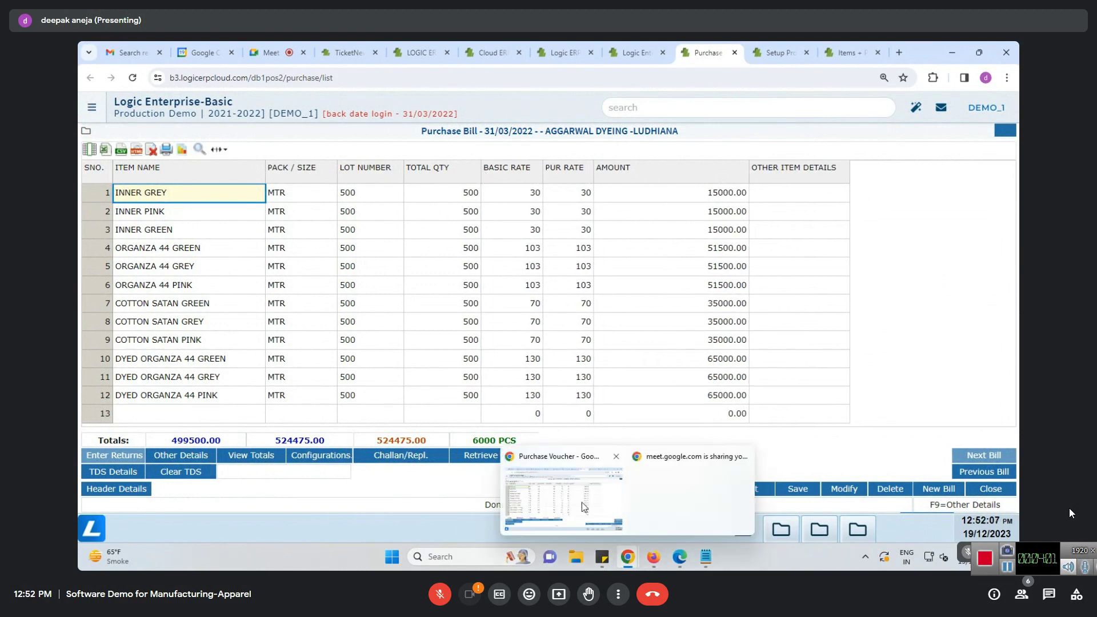
pyautogui.click(775, 53)
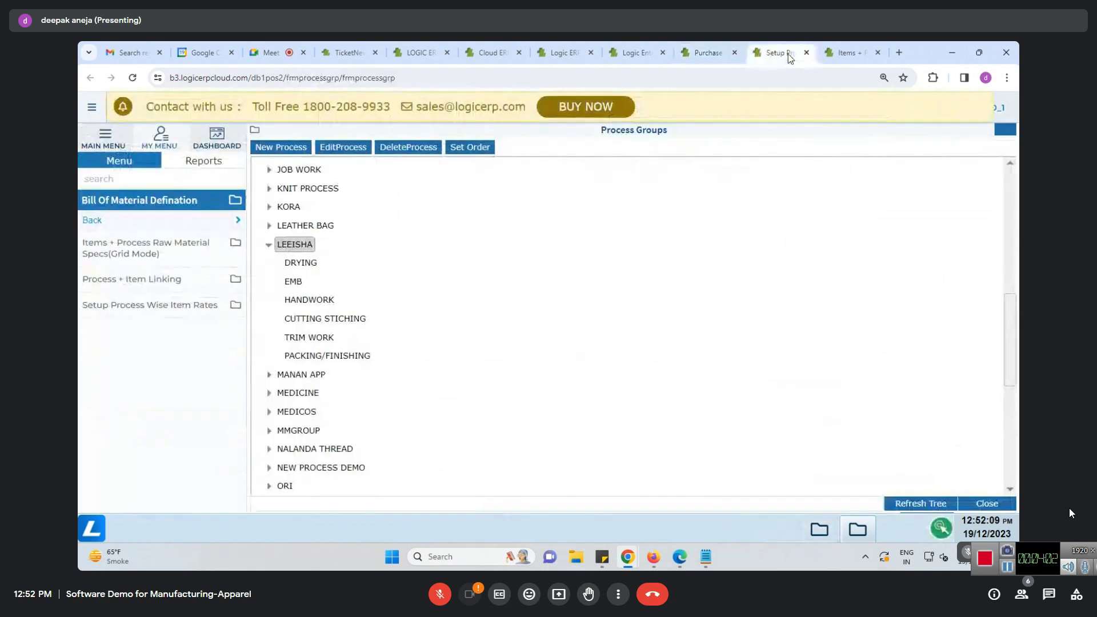
pyautogui.click(105, 139)
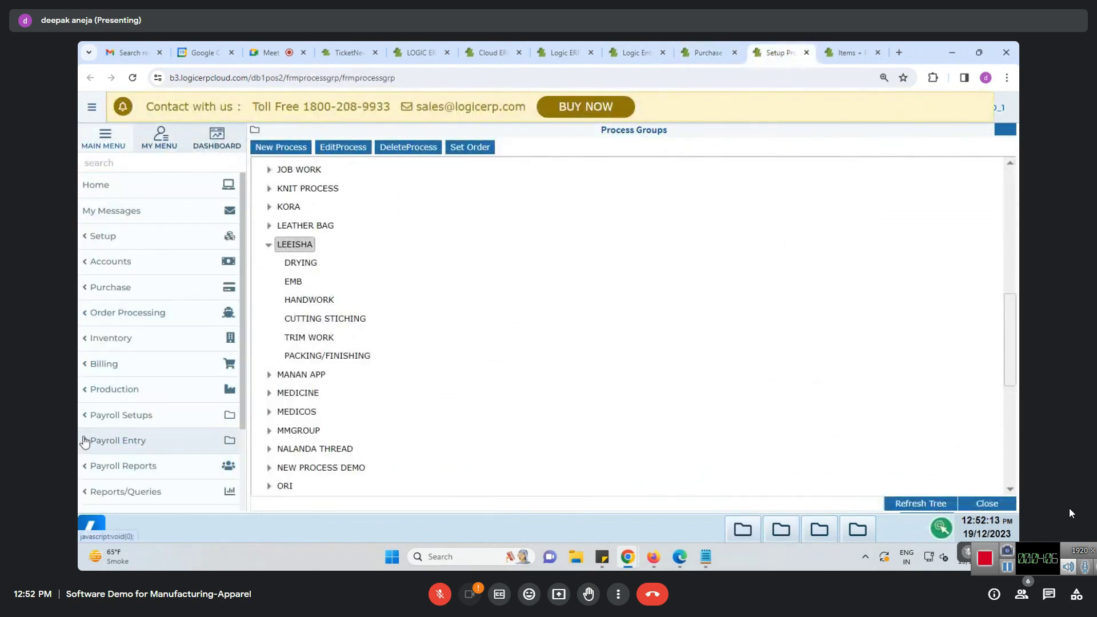
pyautogui.click(89, 491)
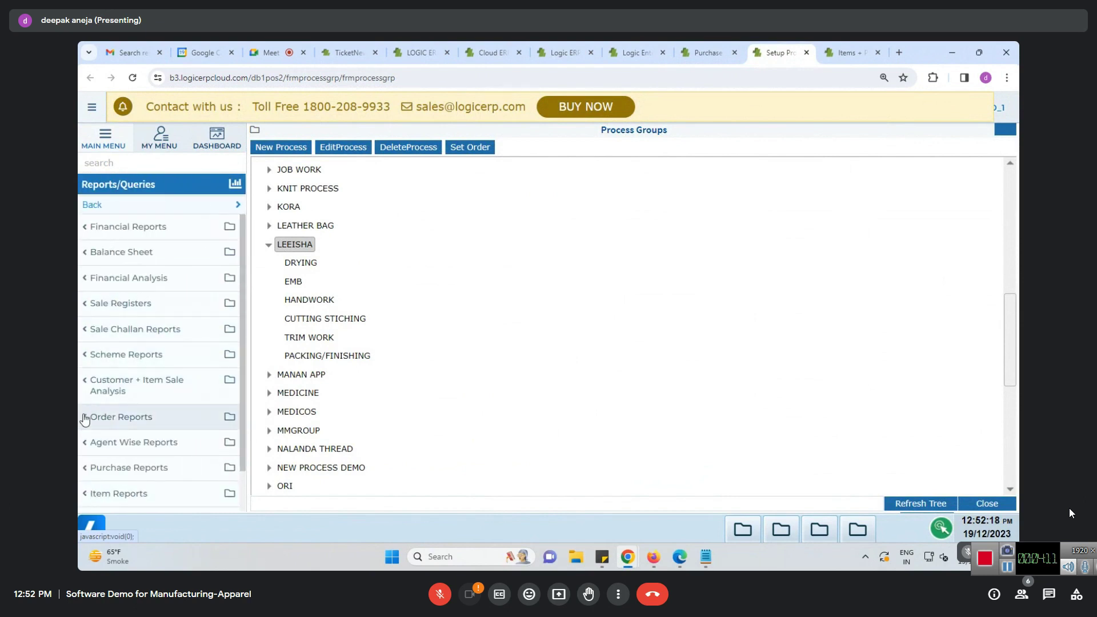
pyautogui.click(87, 468)
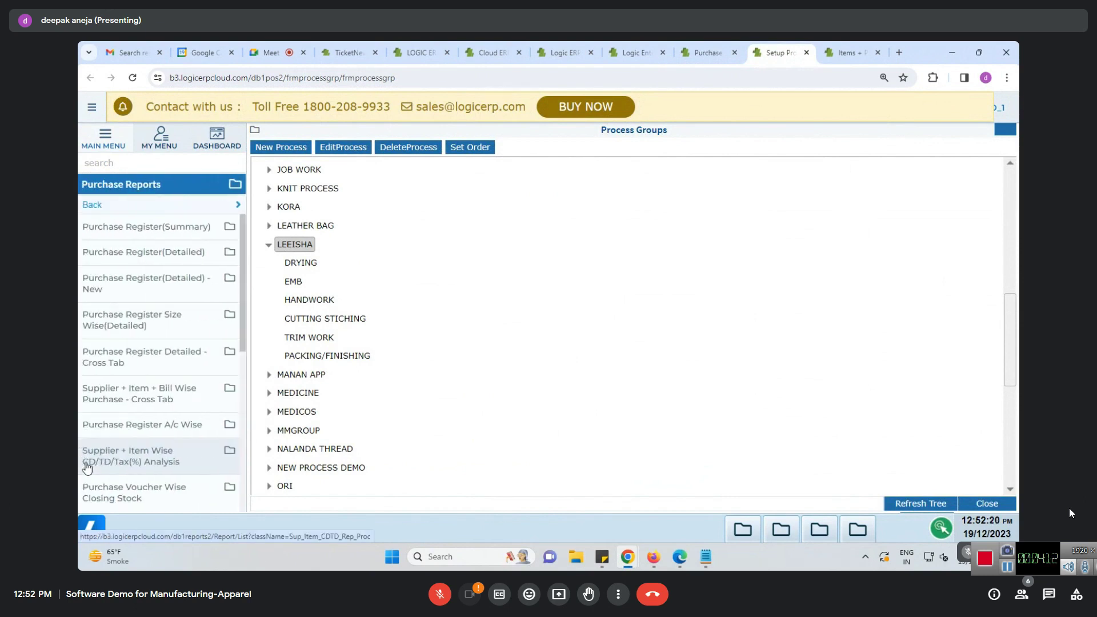
pyautogui.click(163, 260)
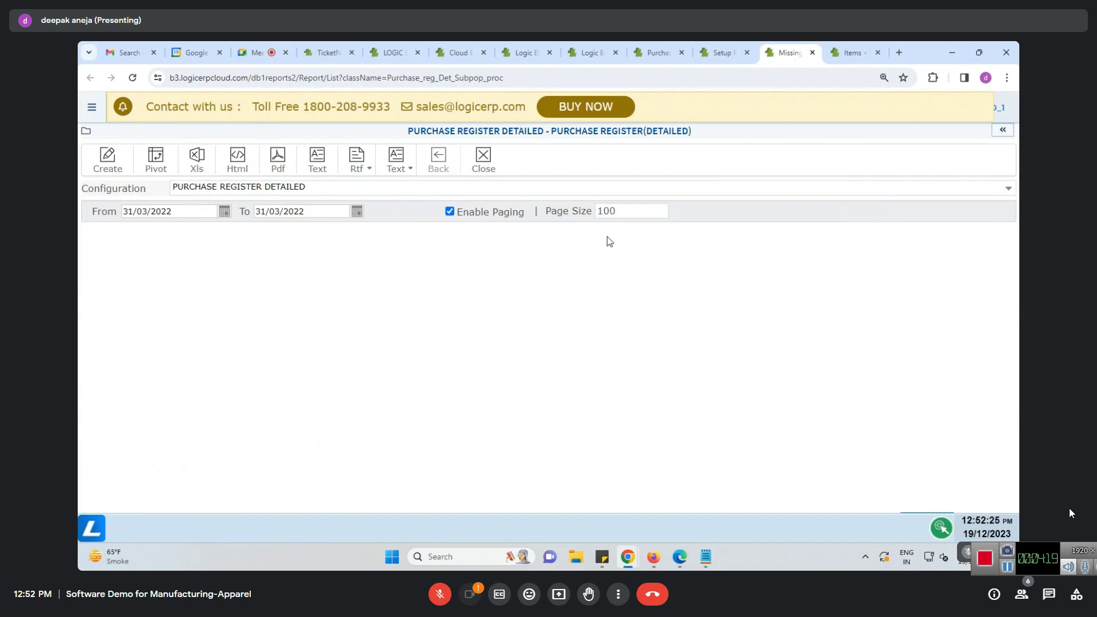
# Filter the purchase register by the account AGGARWAL DYEING -LUDHIANA, found by searching for AGG, and generate the report
pyautogui.click(1003, 130)
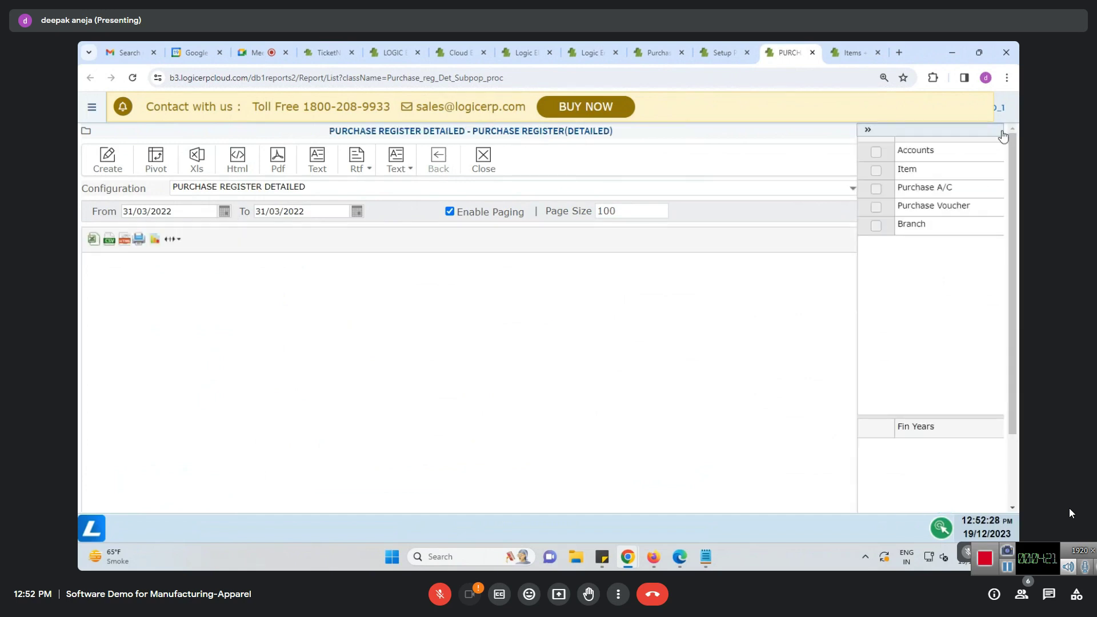
pyautogui.click(876, 153)
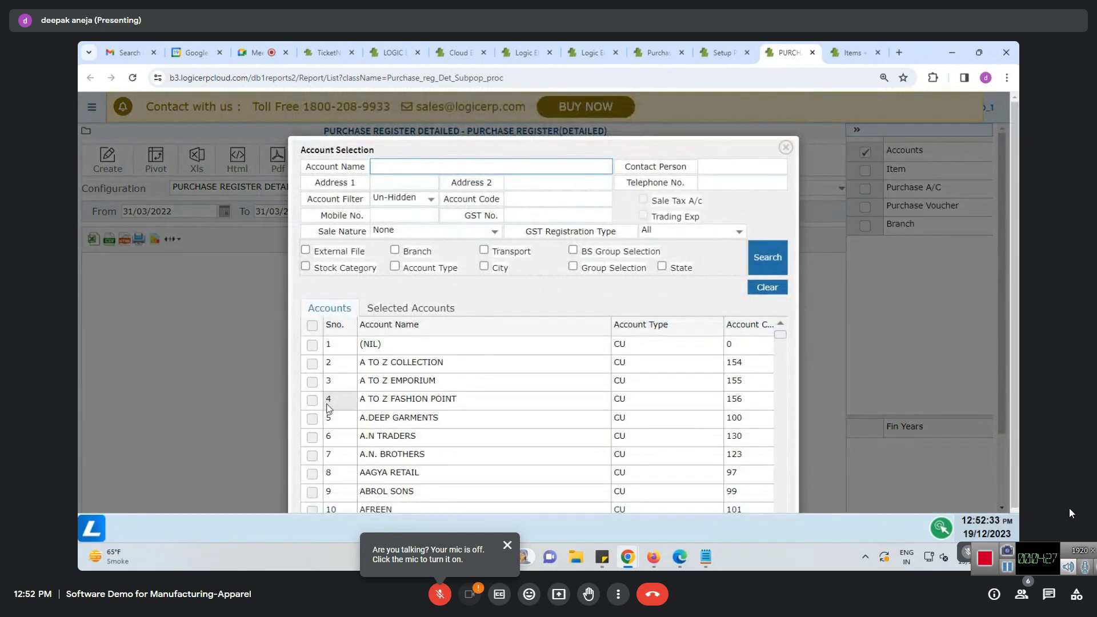
pyautogui.write('AG')
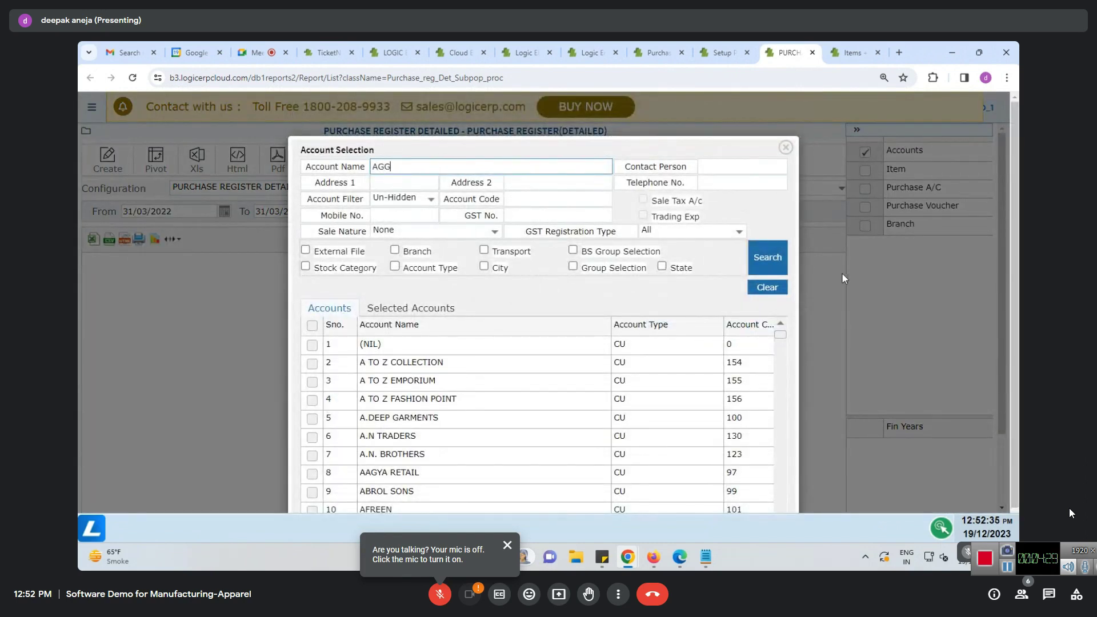
pyautogui.write('G')
pyautogui.click(767, 258)
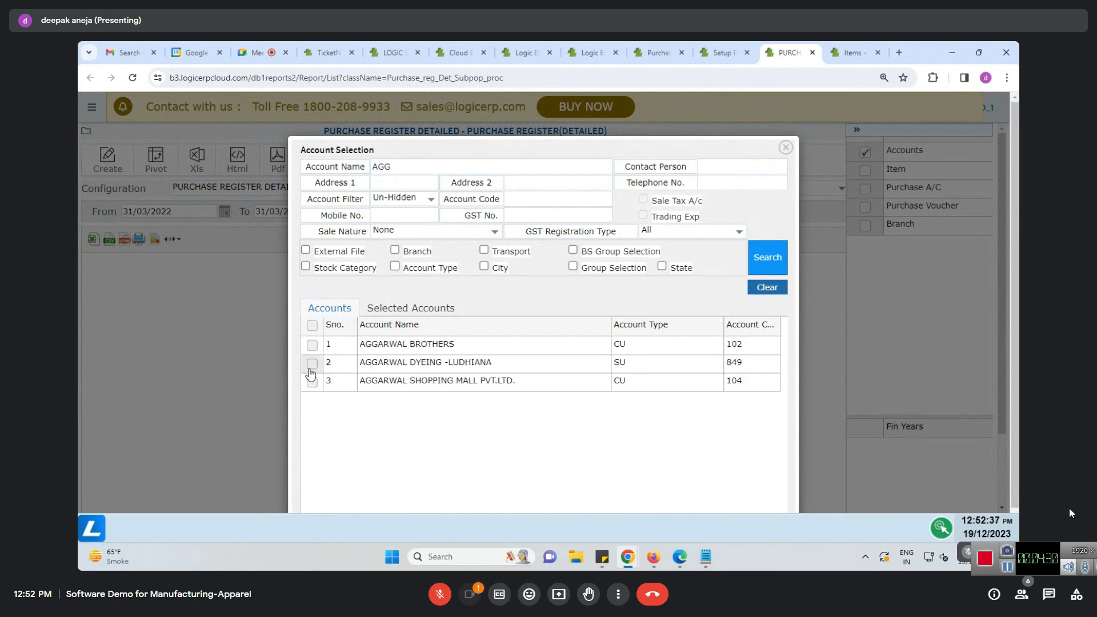
pyautogui.click(311, 365)
pyautogui.click(654, 498)
pyautogui.click(108, 157)
pyautogui.scroll(-2, 702, 396)
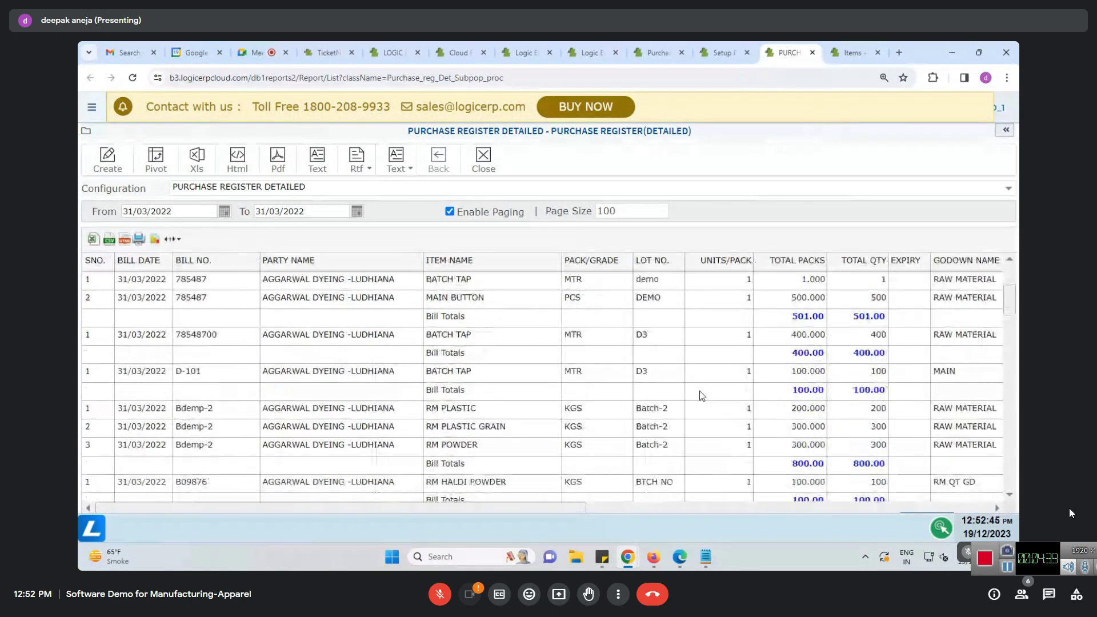
pyautogui.scroll(-10, 702, 396)
# Restrict the register to the purchase voucher with Grn No. -60 dated 31/03/2022 and regenerate the report
pyautogui.click(1006, 130)
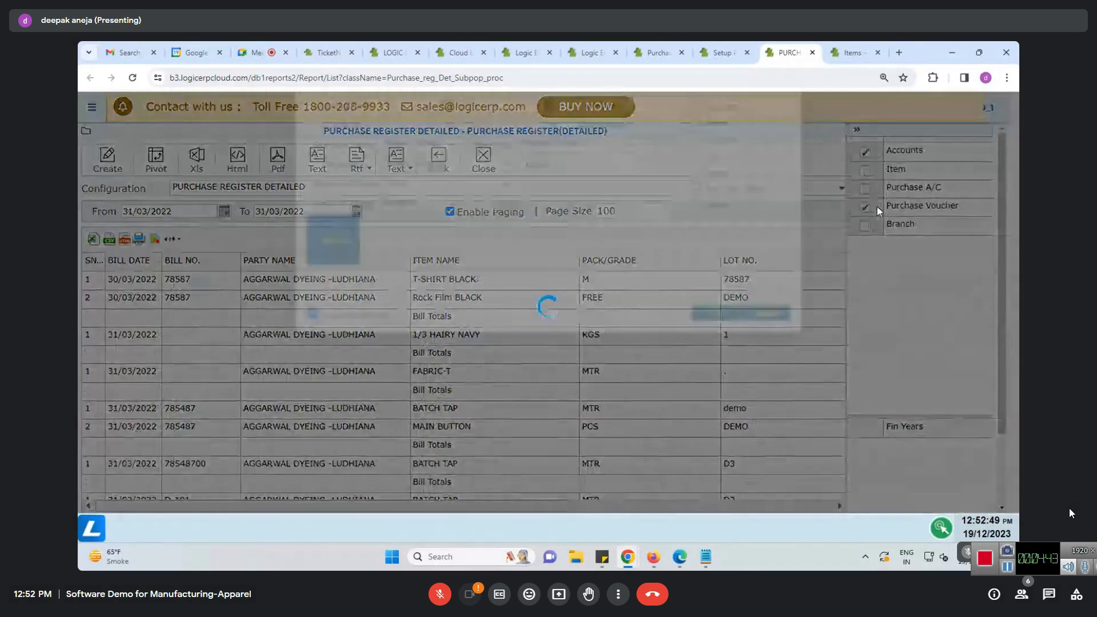
pyautogui.moveTo(783, 320); pyautogui.dragTo(787, 460)
pyautogui.click(372, 476)
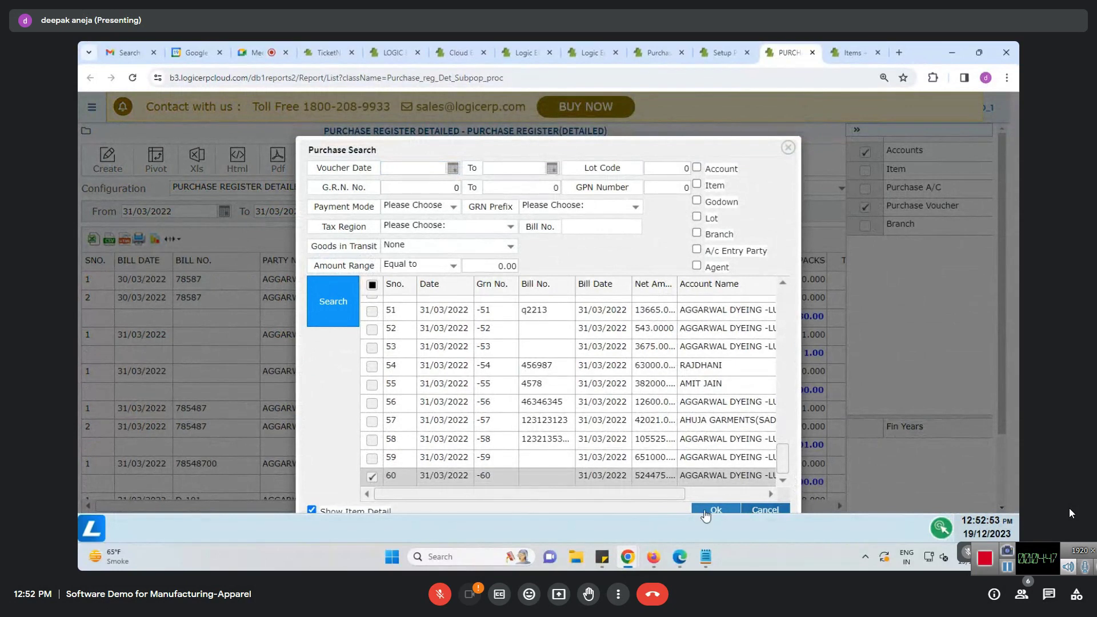
pyautogui.click(708, 511)
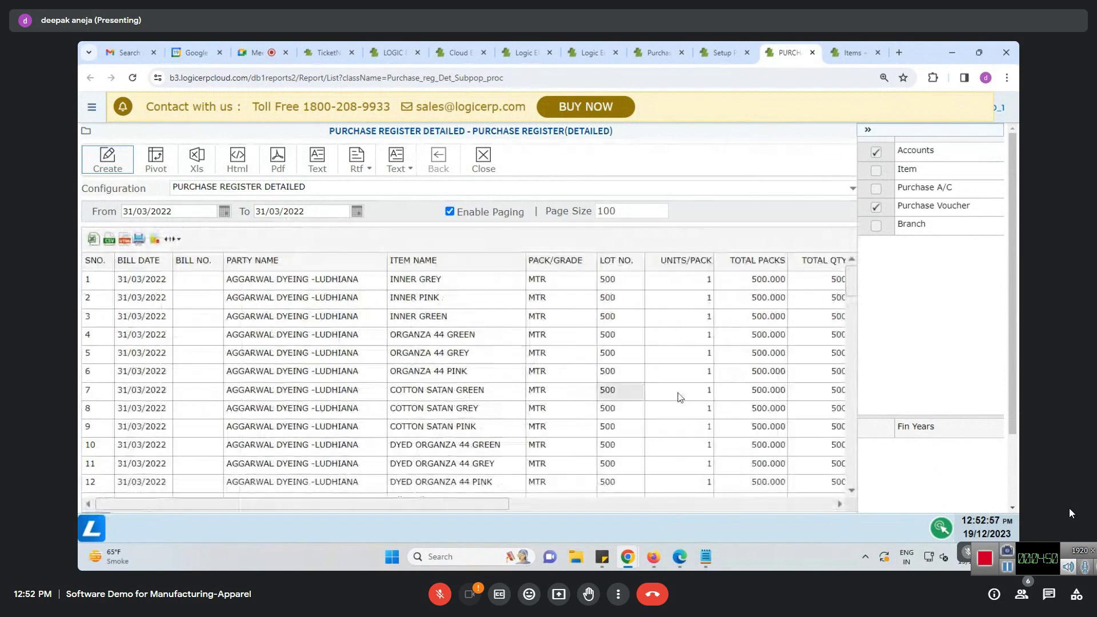
# Examine the fabric lines, lot numbers and totals in the purchase register, along with the available stock reports
pyautogui.scroll(-2, 852, 289)
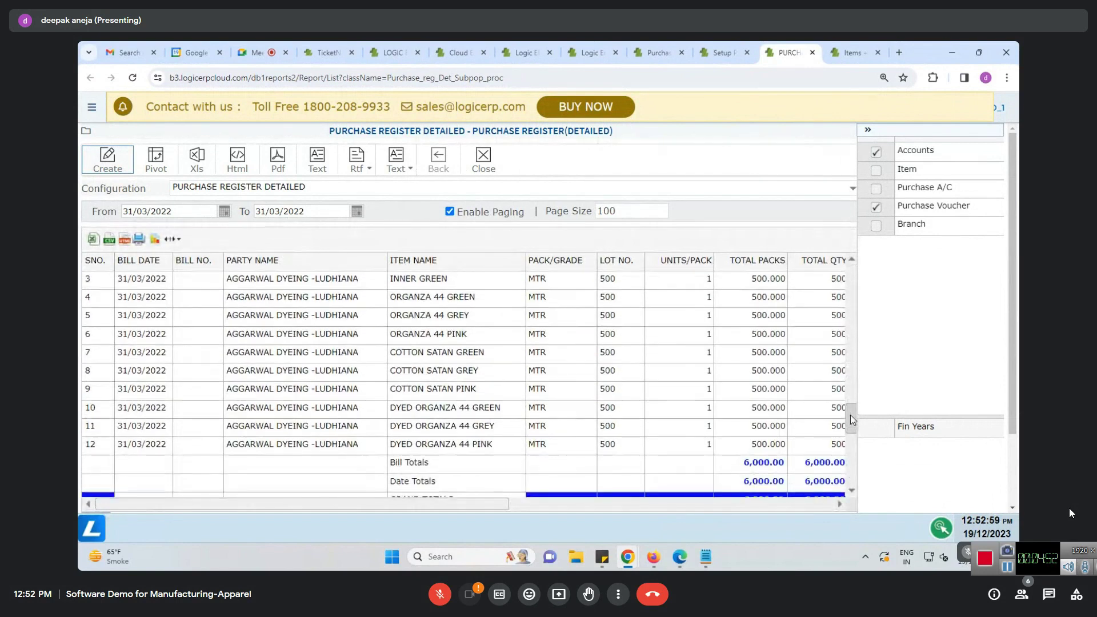
pyautogui.moveTo(500, 506); pyautogui.dragTo(547, 511)
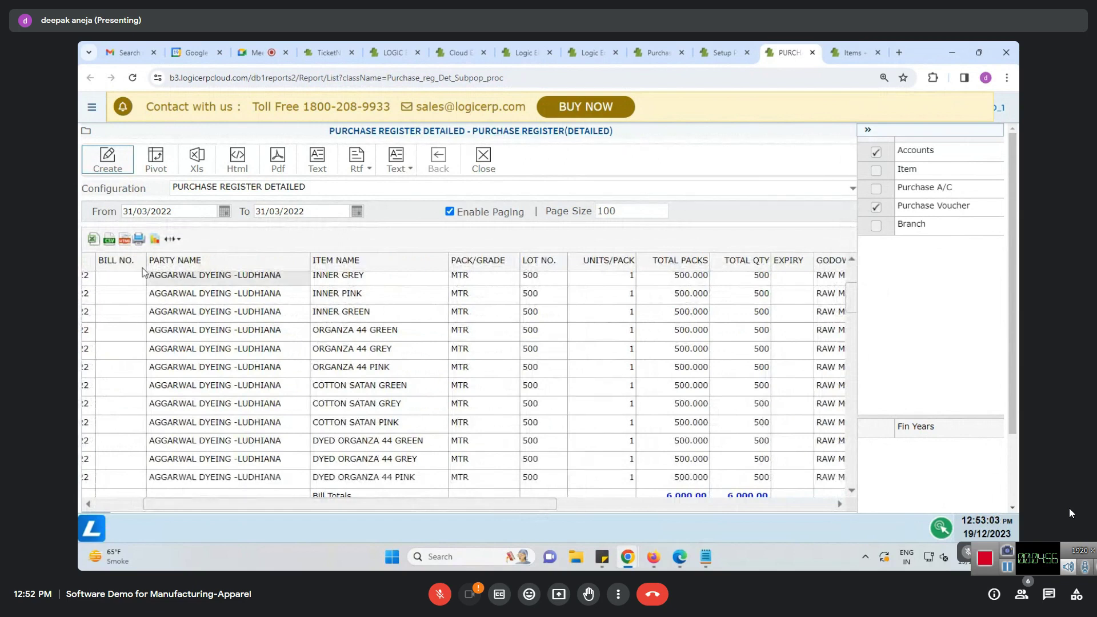
pyautogui.click(95, 117)
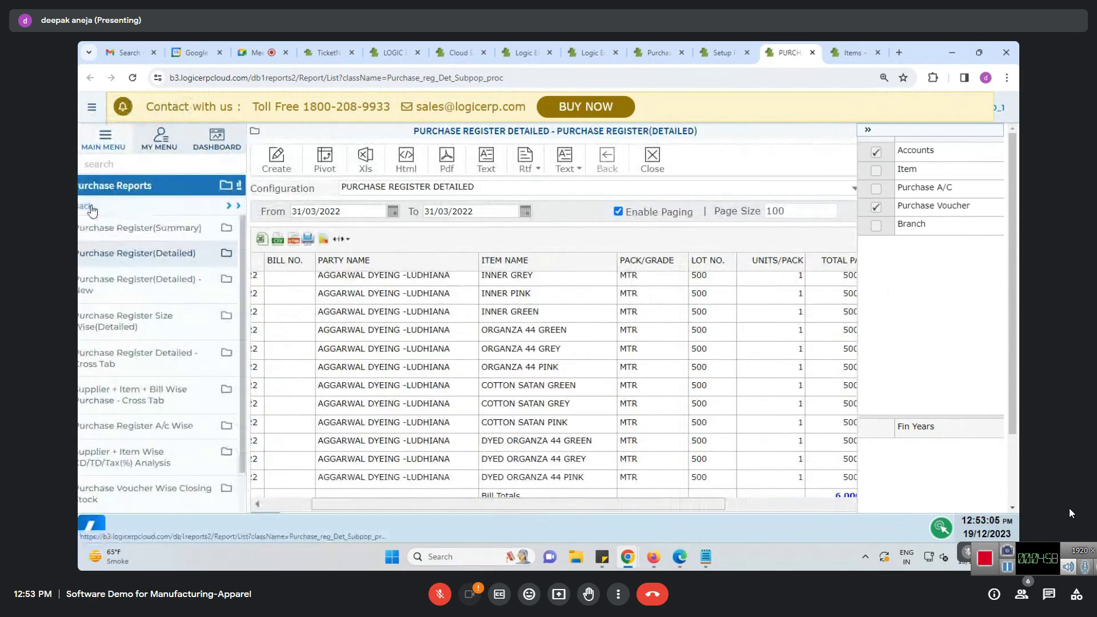
pyautogui.scroll(-2, 115, 400)
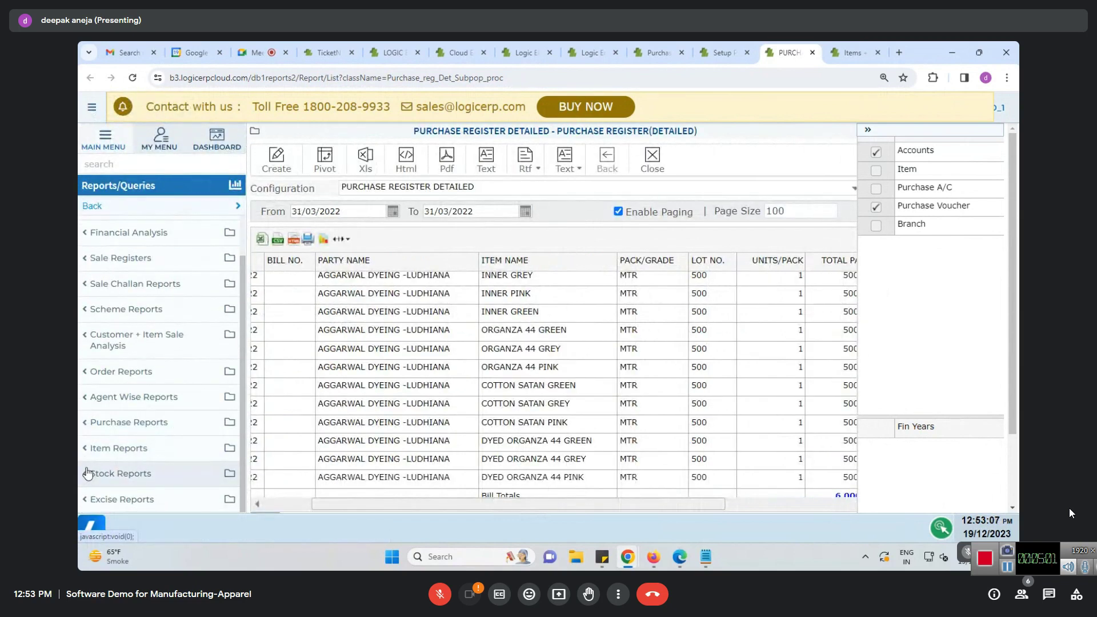
pyautogui.click(88, 472)
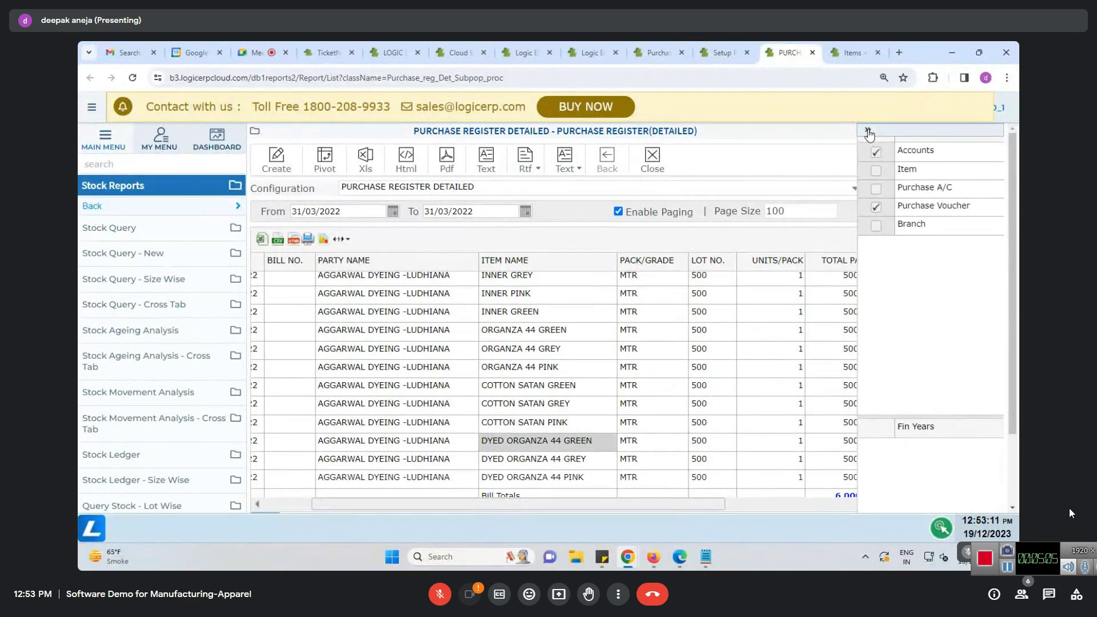
pyautogui.click(867, 130)
pyautogui.scroll(-2, 628, 440)
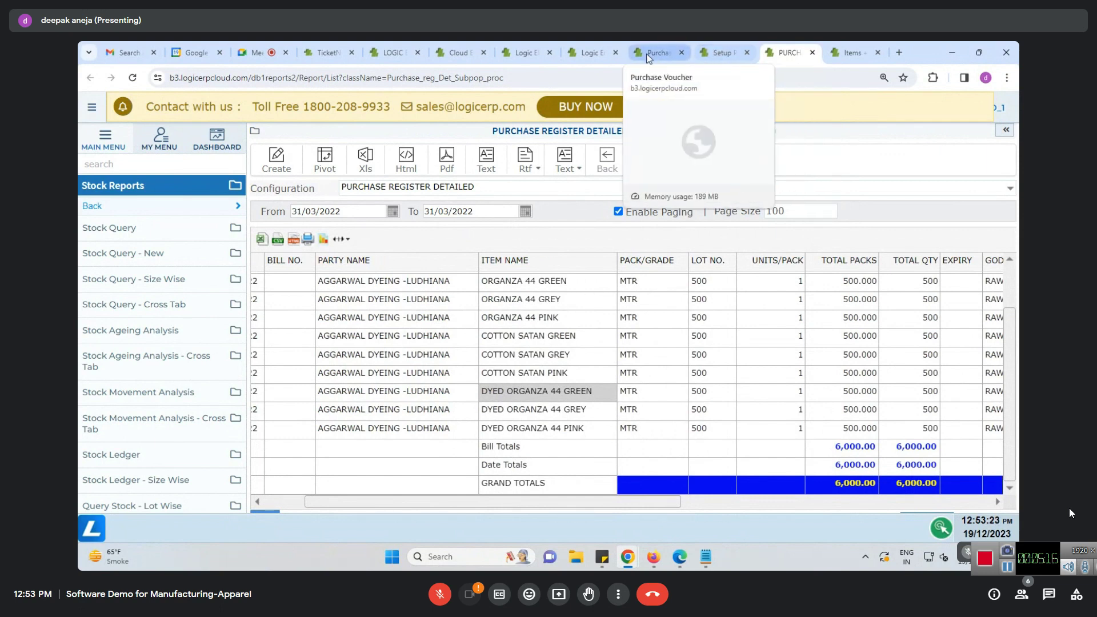
# Open Setup Shades from the item setup options and display all shade records
pyautogui.click(588, 54)
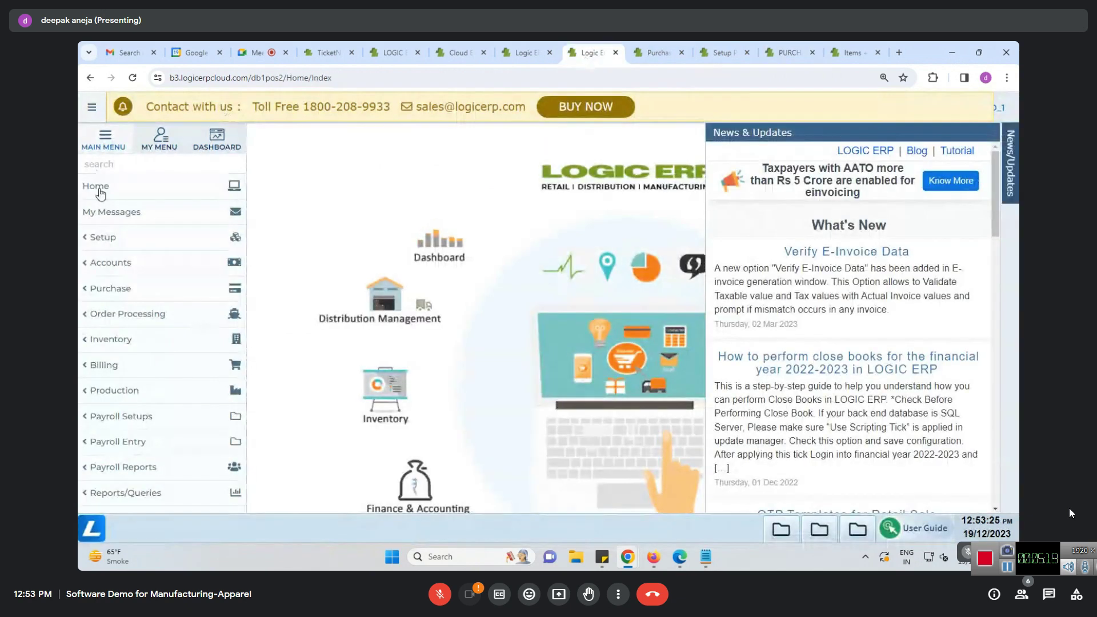
pyautogui.click(92, 238)
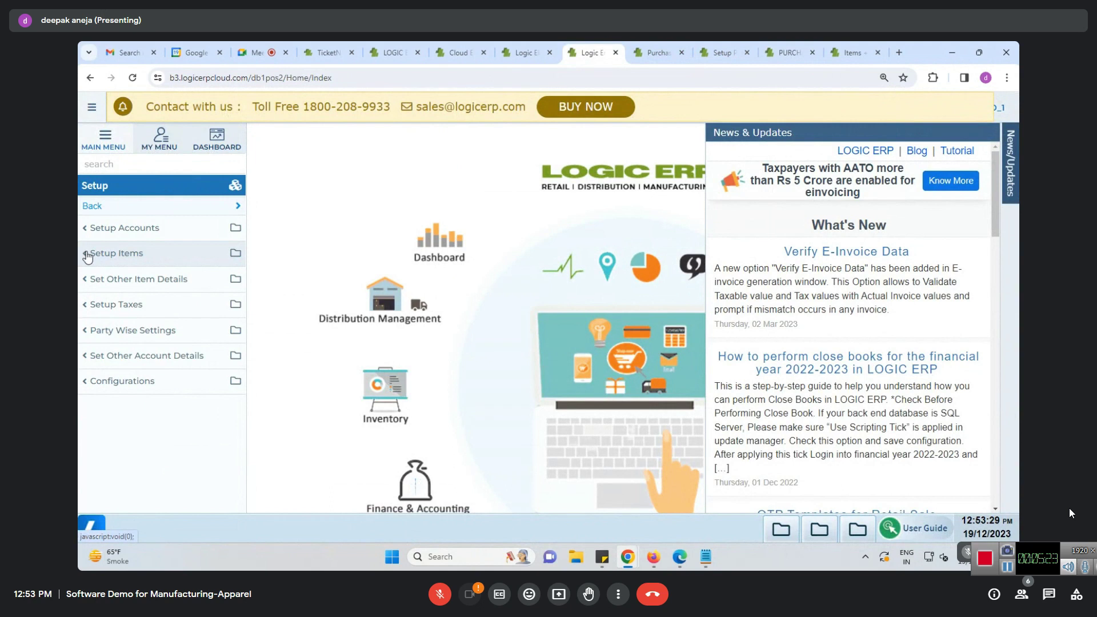
pyautogui.click(88, 258)
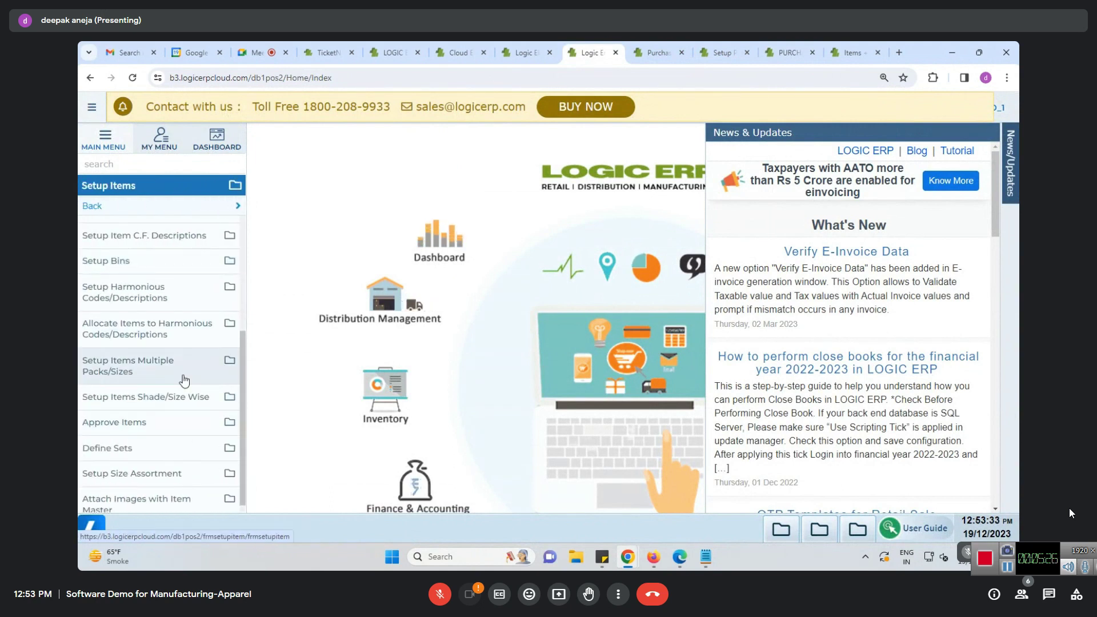
pyautogui.scroll(-1, 200, 365)
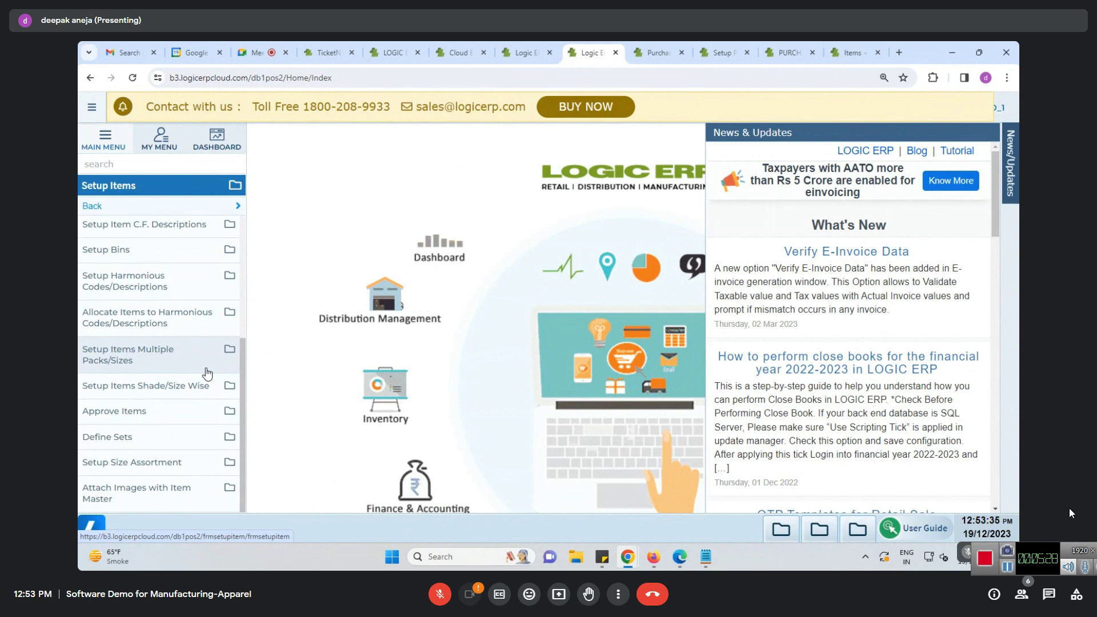
pyautogui.scroll(3, 172, 366)
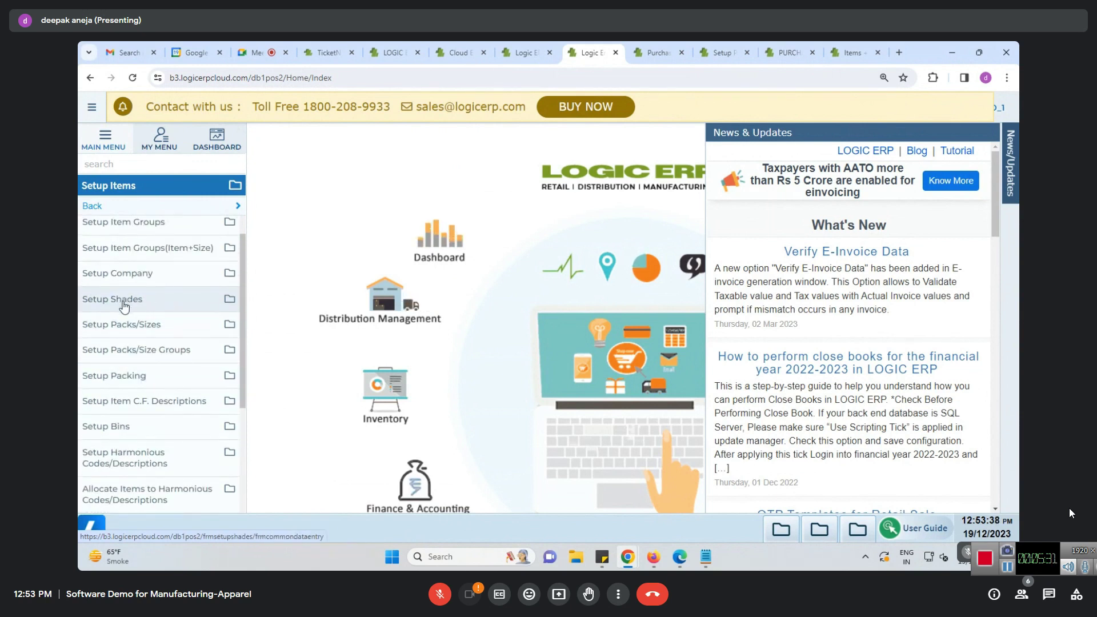
pyautogui.click(137, 301)
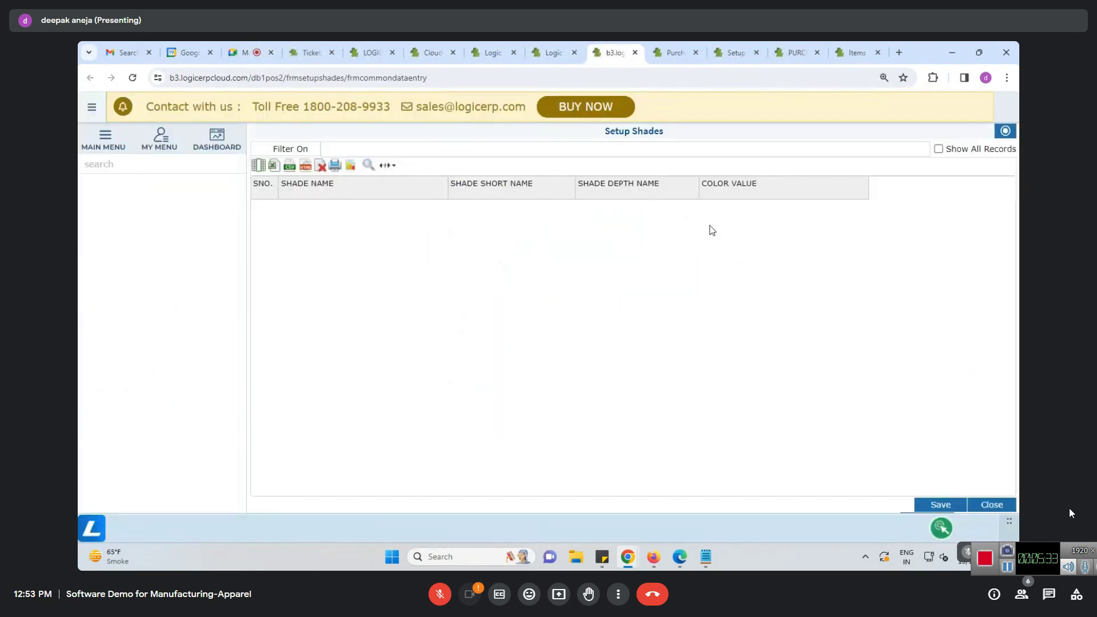
pyautogui.click(953, 153)
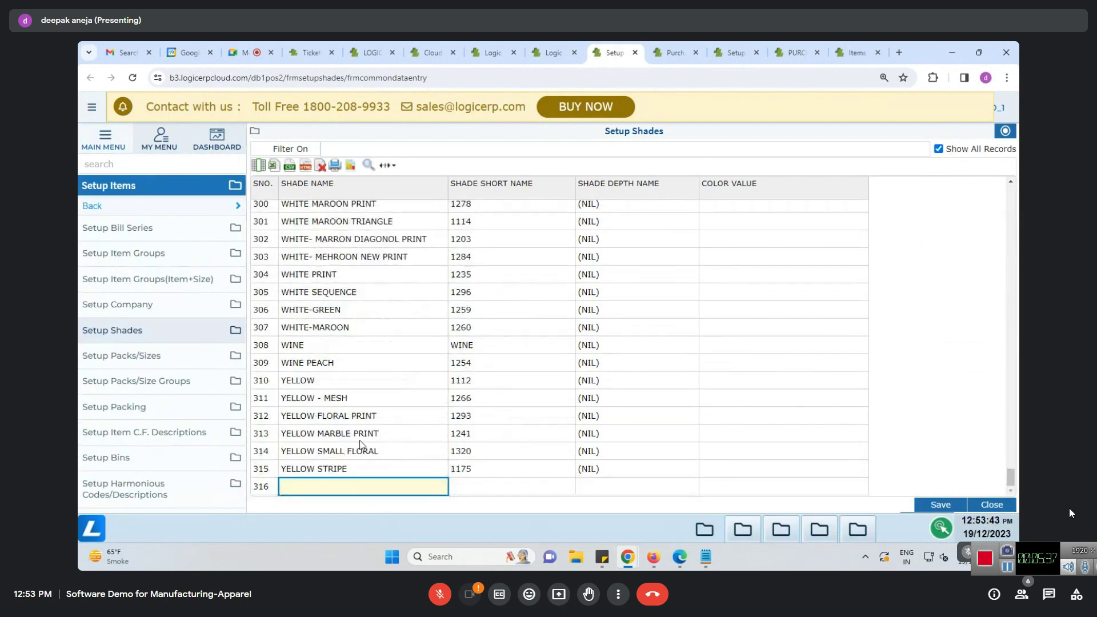
# Examine the yellow print and pattern shade names in rows 311 to 315, and return to the Logic ERP home page
pyautogui.click(361, 400)
pyautogui.click(407, 419)
pyautogui.click(411, 439)
pyautogui.click(428, 456)
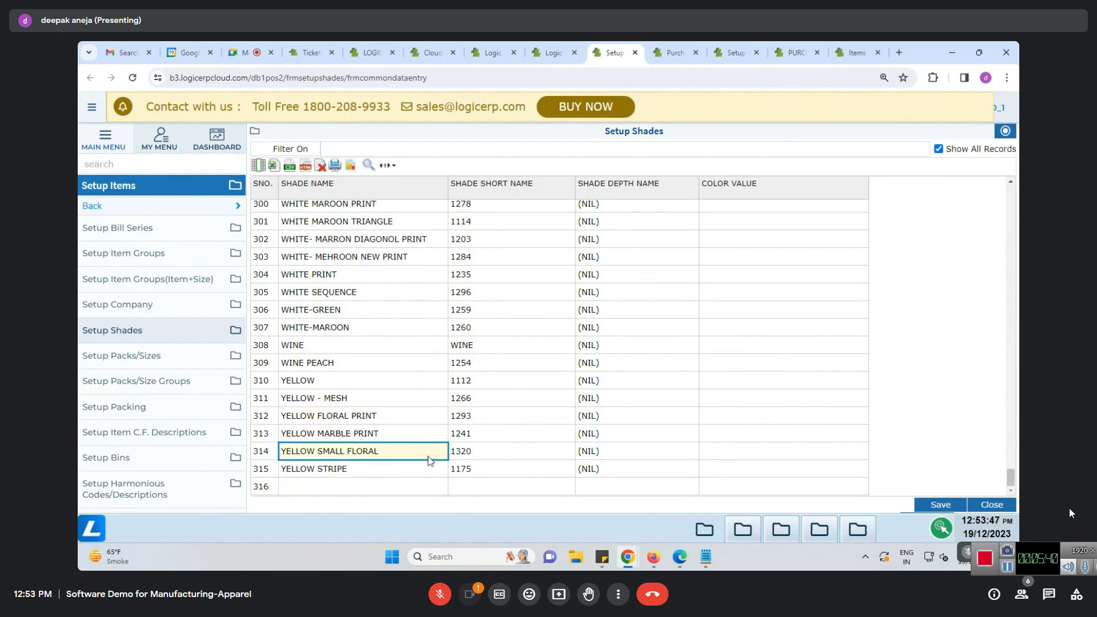
pyautogui.click(399, 471)
pyautogui.click(424, 419)
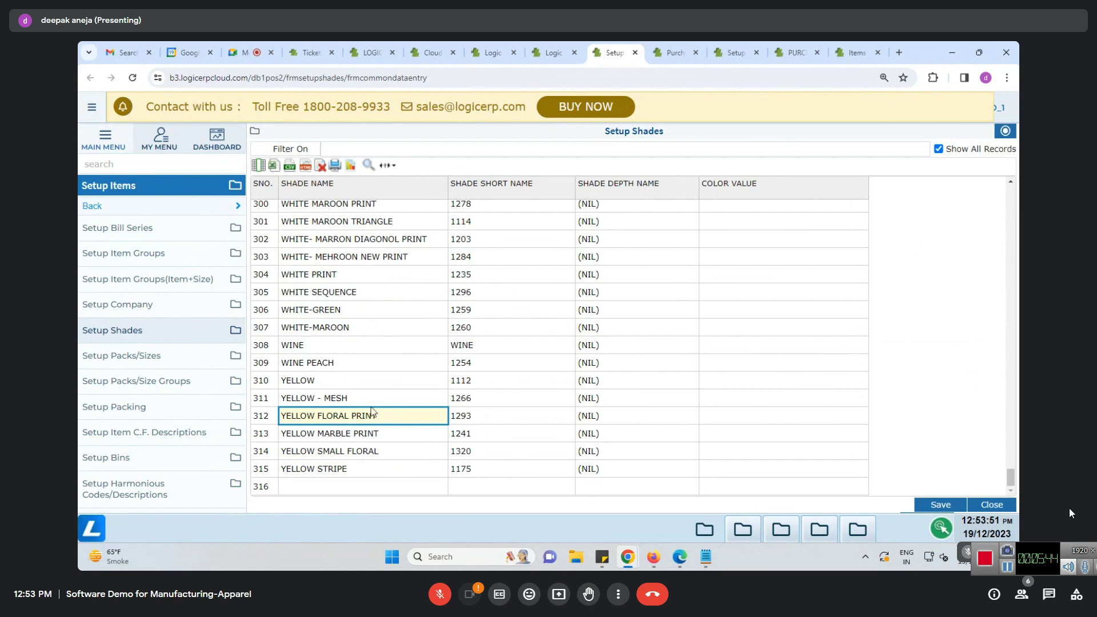
pyautogui.click(553, 53)
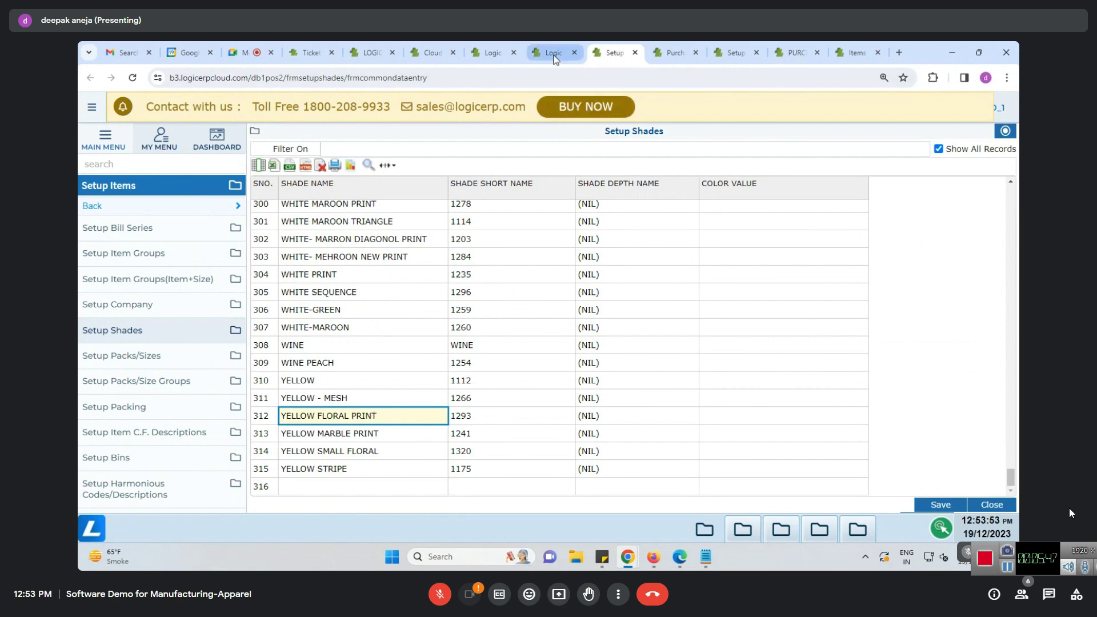
# Open the Setup Items Shade/Size Wise form from the item setup options
pyautogui.scroll(-1, 160, 314)
pyautogui.scroll(-3, 144, 439)
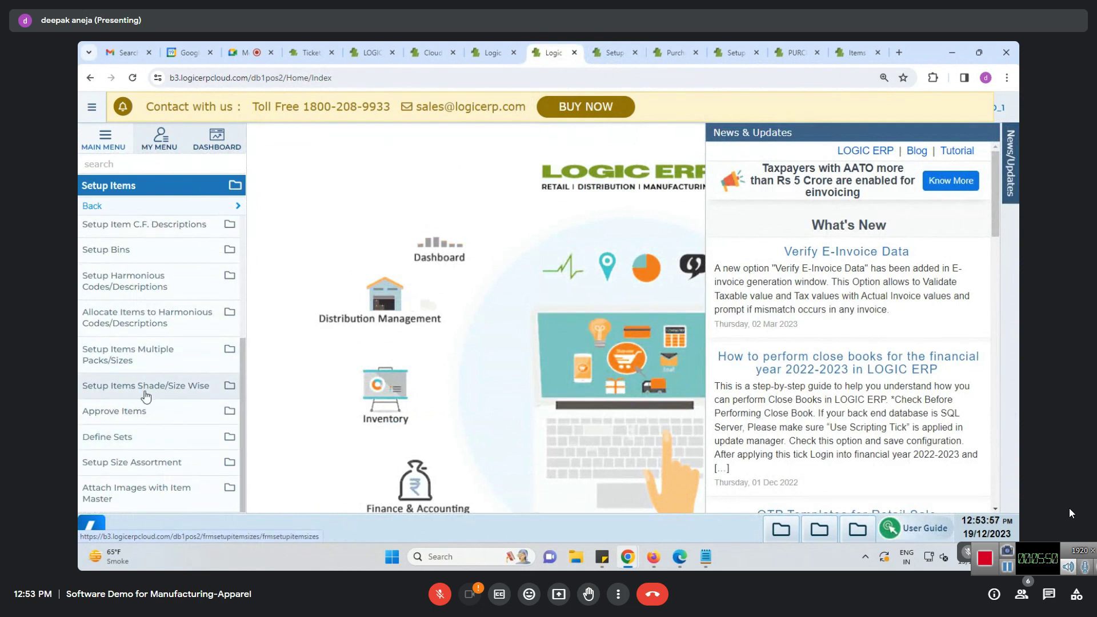
pyautogui.click(145, 392)
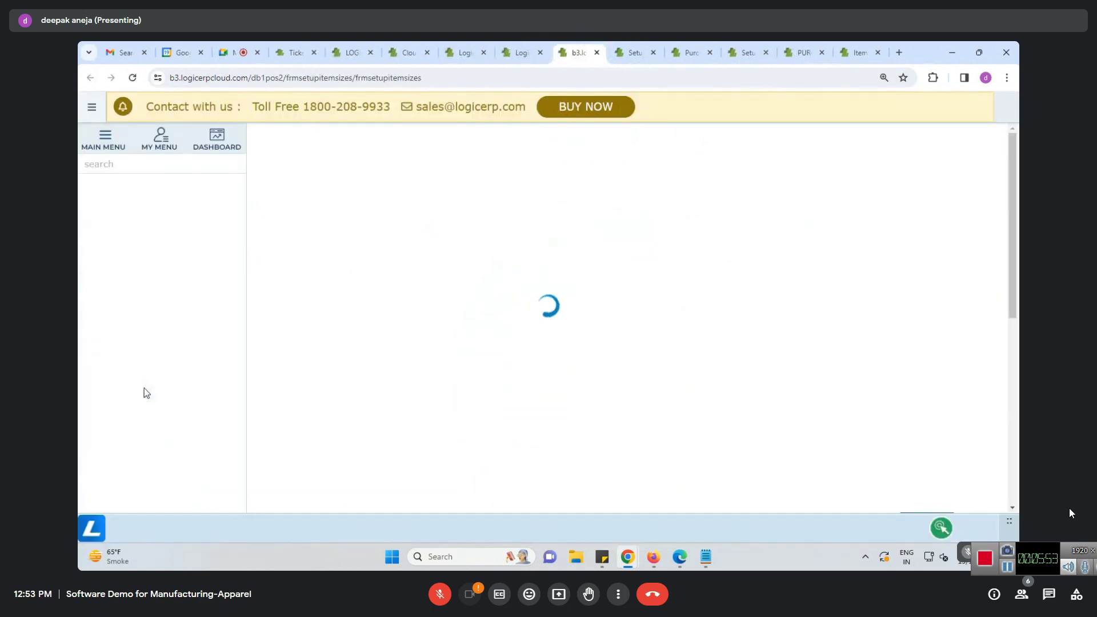
pyautogui.press('Escape')
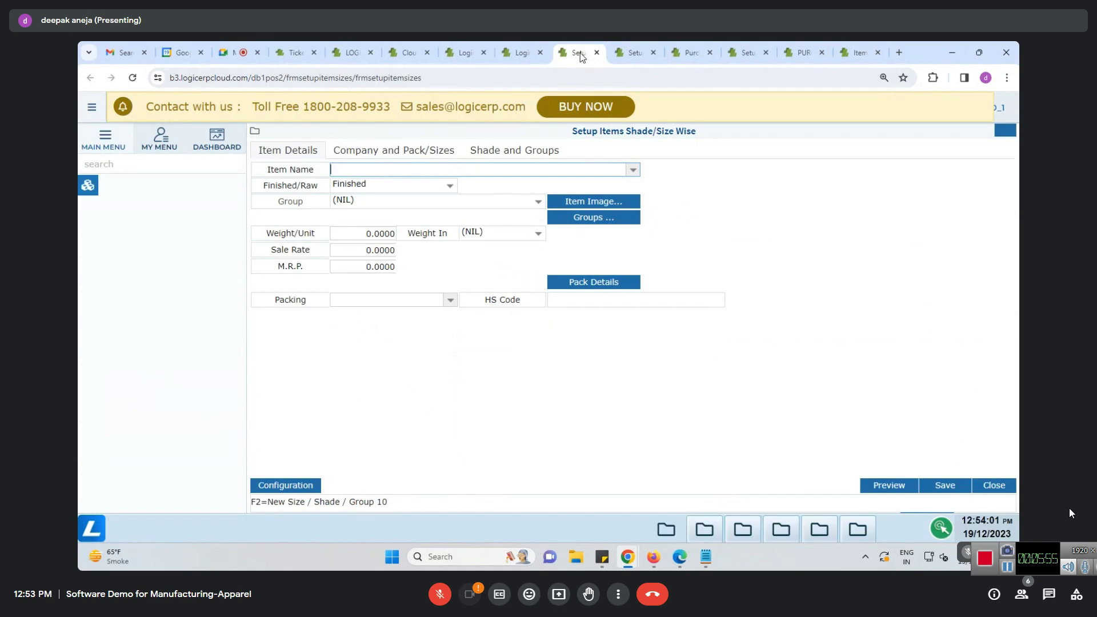
# Load ORGANZA 44 GREEN from the Setup Item tree and examine its company, shade and raw-material details
pyautogui.click(157, 364)
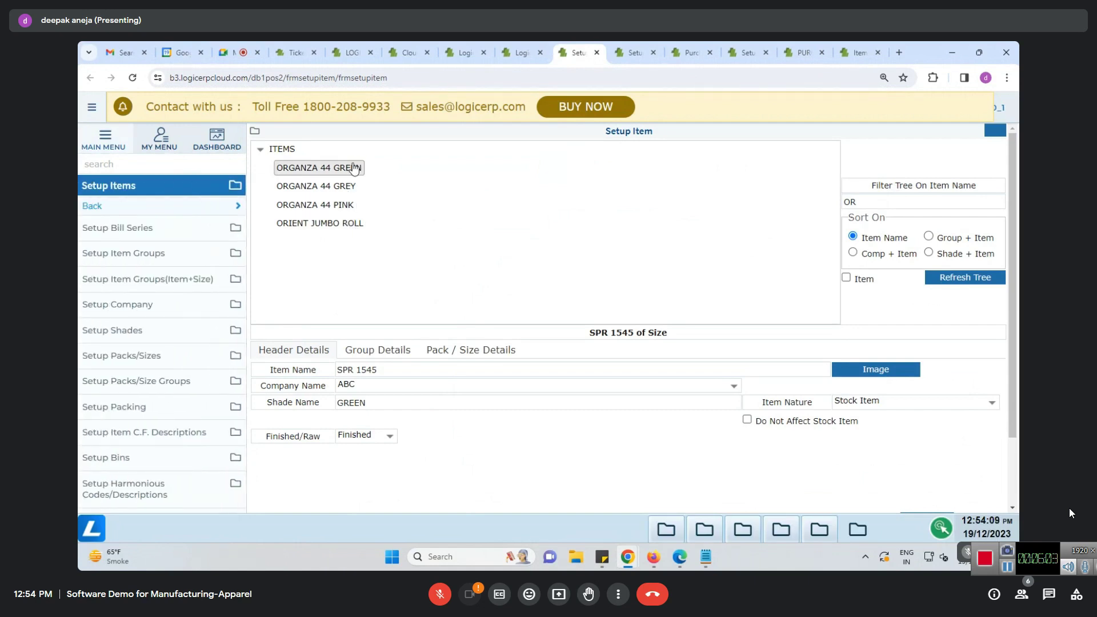
pyautogui.click(359, 168)
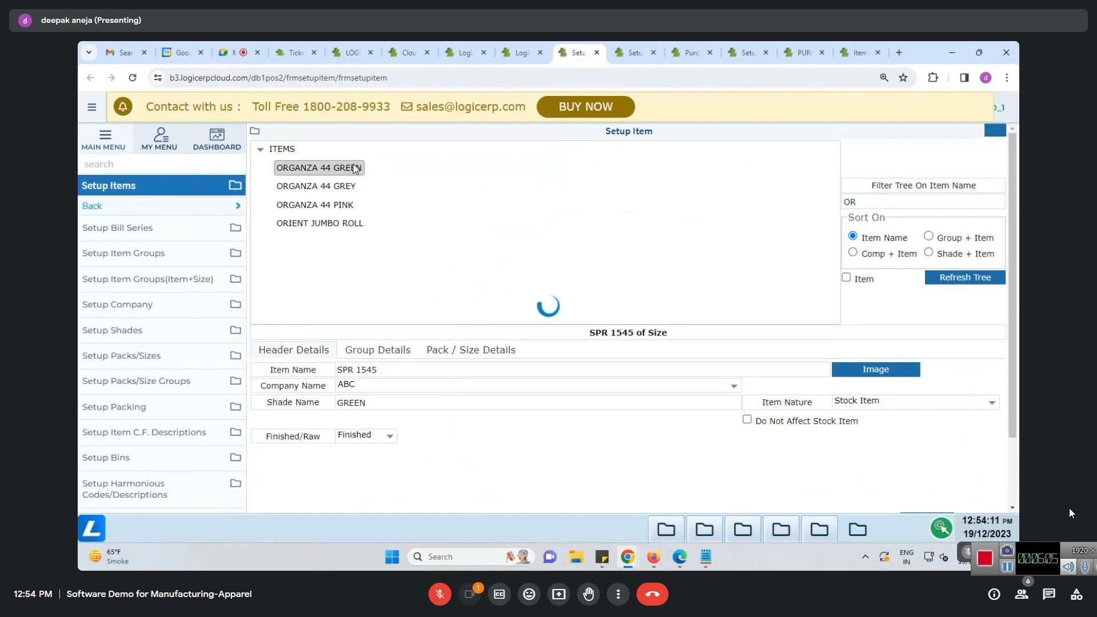
pyautogui.scroll(-1, 354, 169)
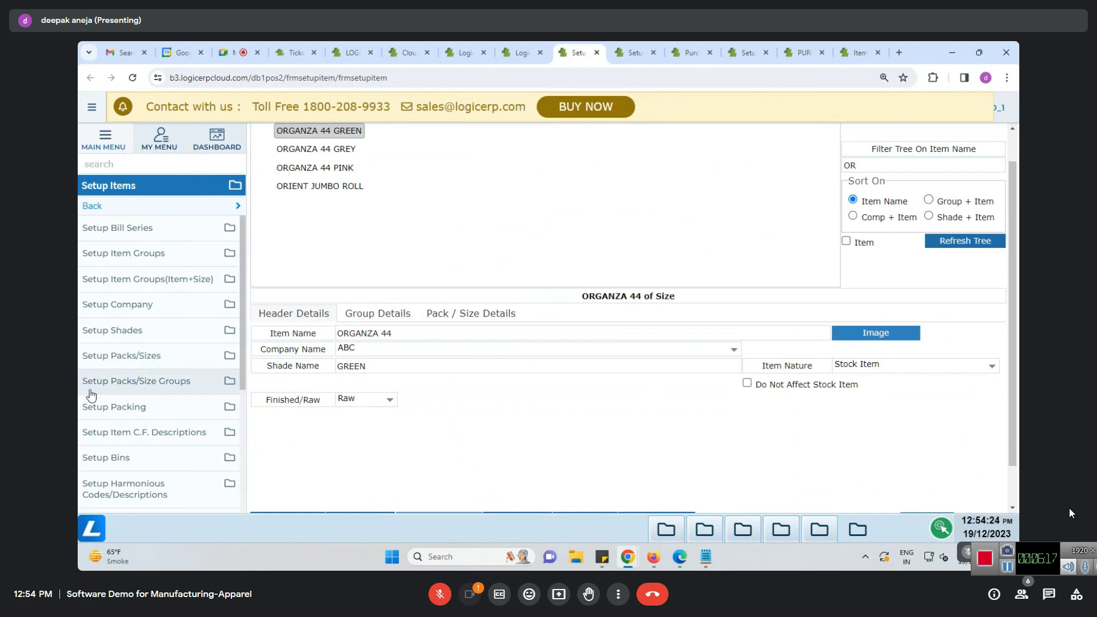
# Open Attach Images with Item Master from the item setup options and turn on item selection for item and shade wise images
pyautogui.scroll(-4, 240, 284)
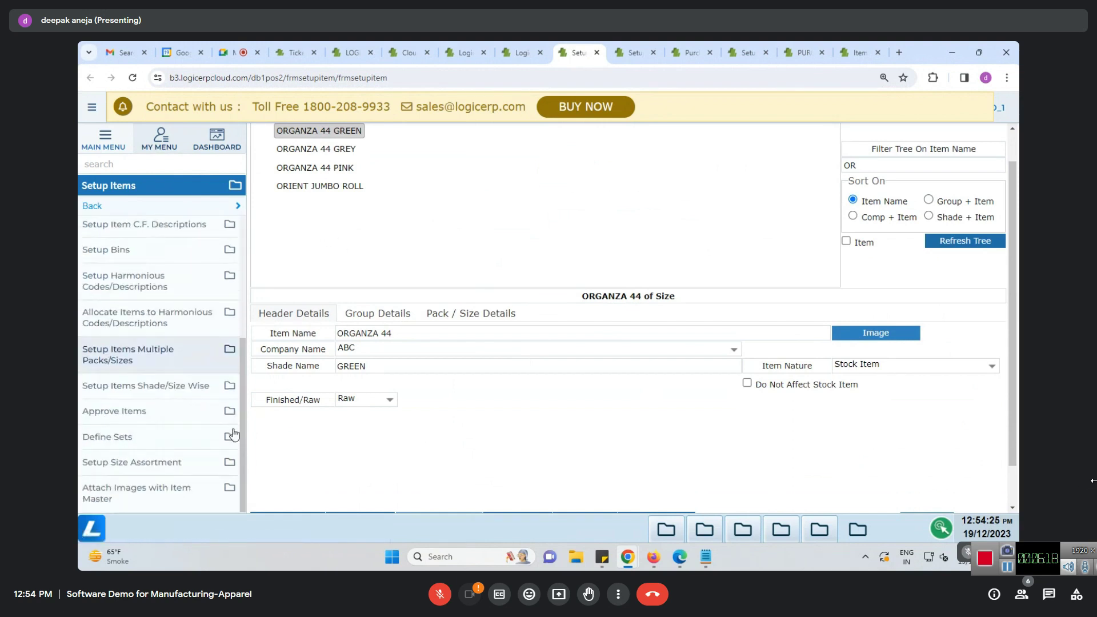
pyautogui.click(117, 496)
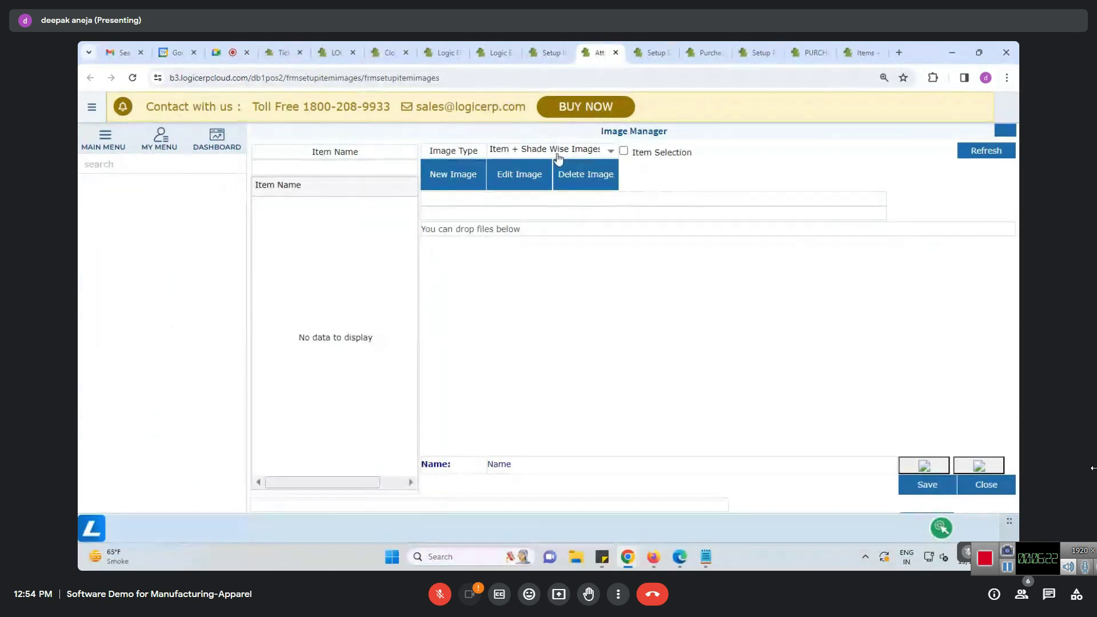
pyautogui.click(624, 151)
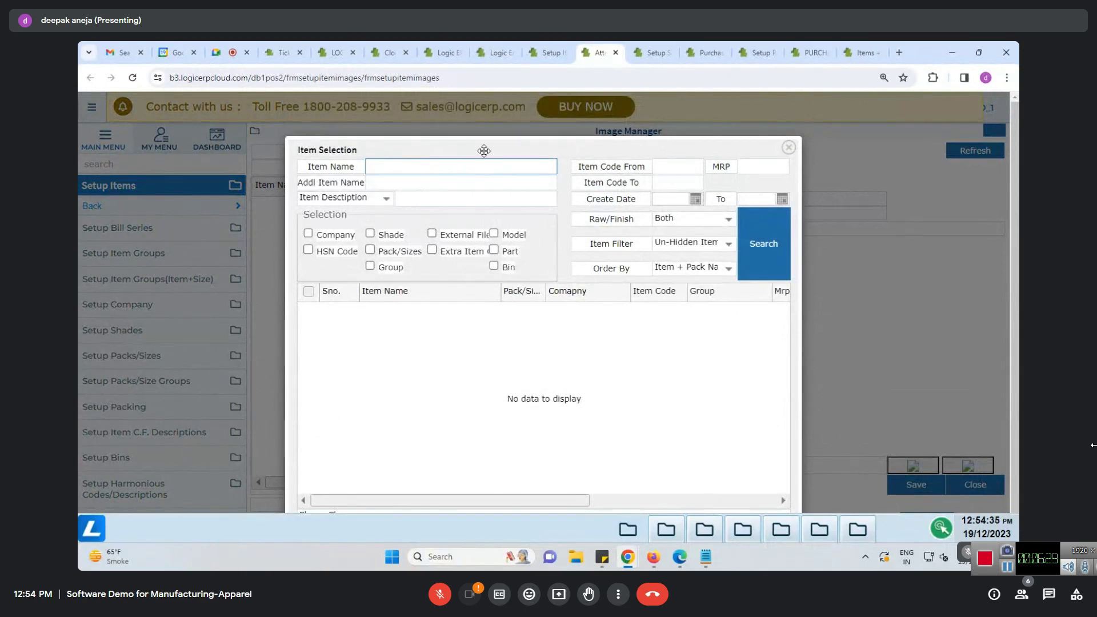
pyautogui.moveTo(485, 150); pyautogui.dragTo(495, 124)
pyautogui.click(381, 240)
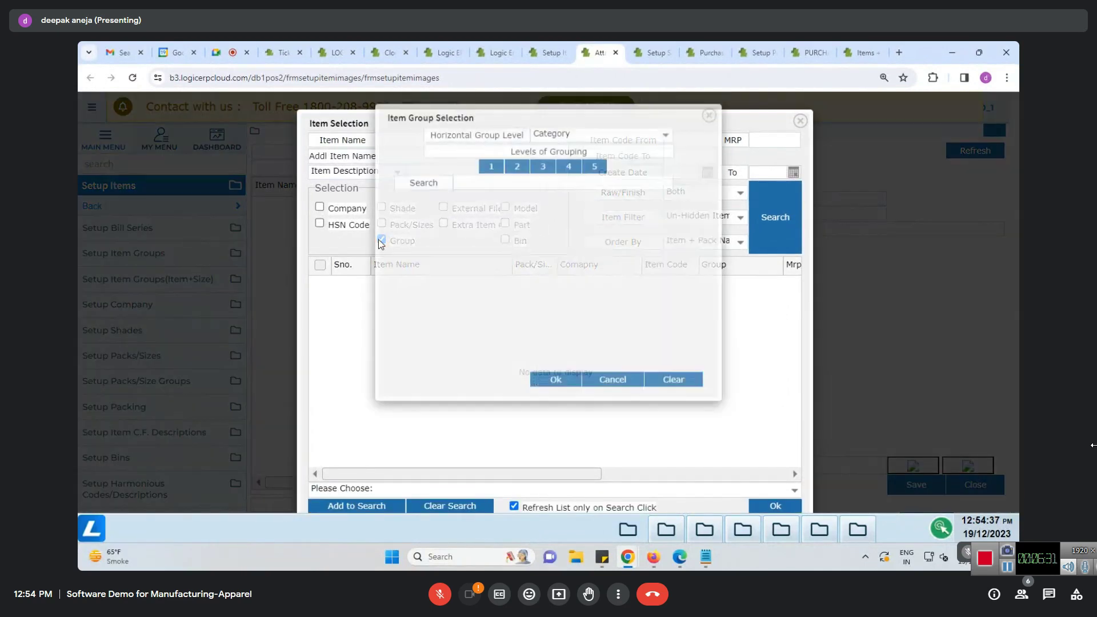
pyautogui.click(605, 171)
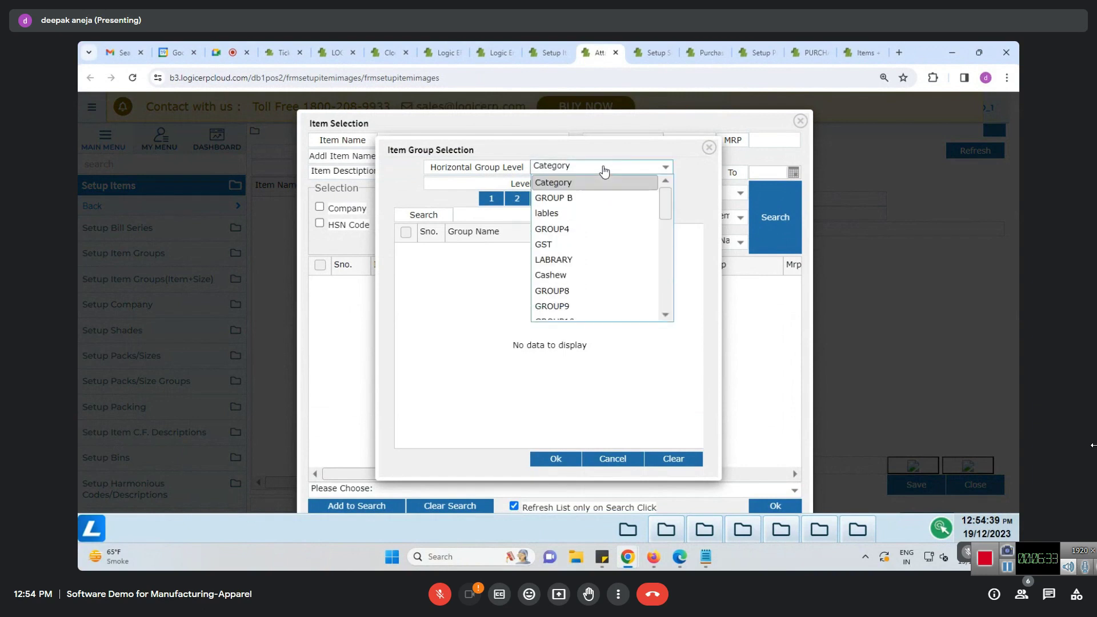
pyautogui.click(604, 171)
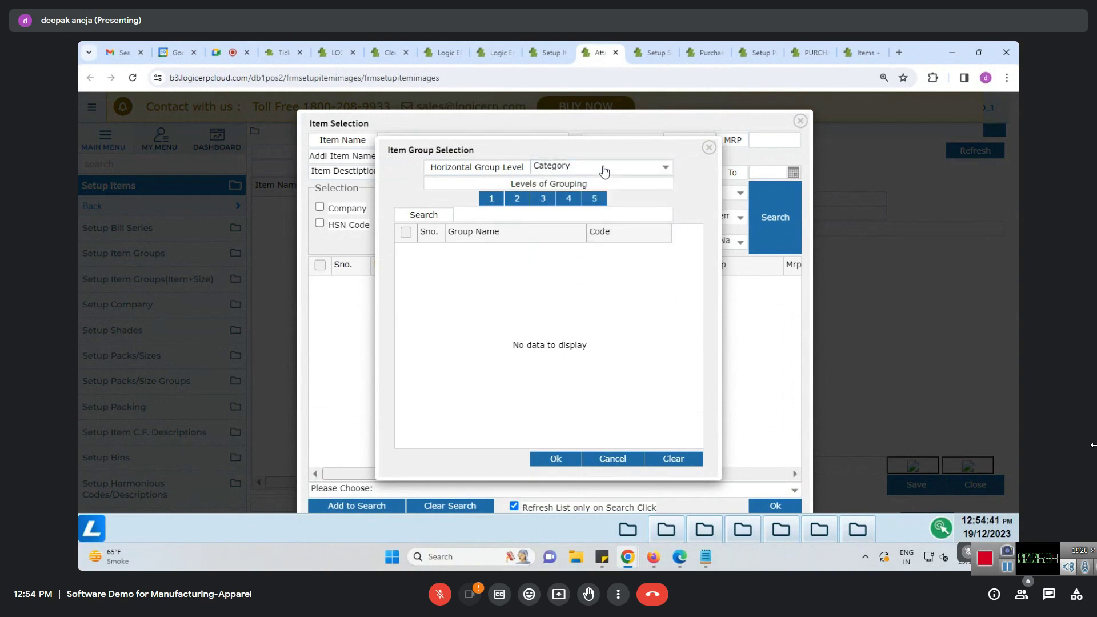
pyautogui.click(709, 148)
# Search the items for the name OR, choose ORGANZA 44 GREEN and load it into the Image Manager
pyautogui.click(775, 222)
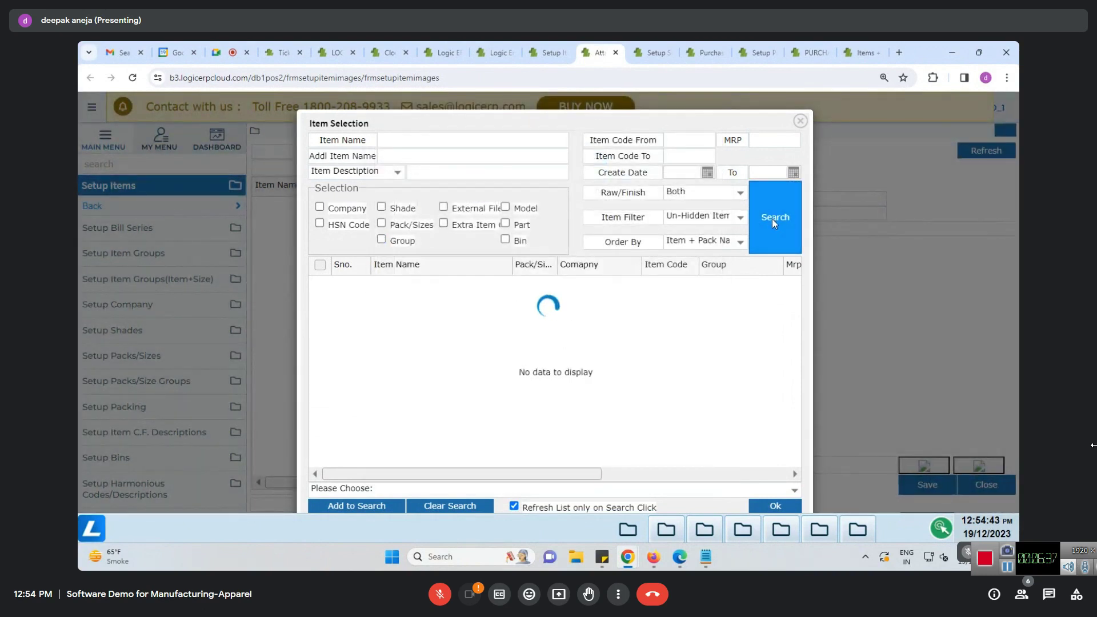
pyautogui.click(474, 140)
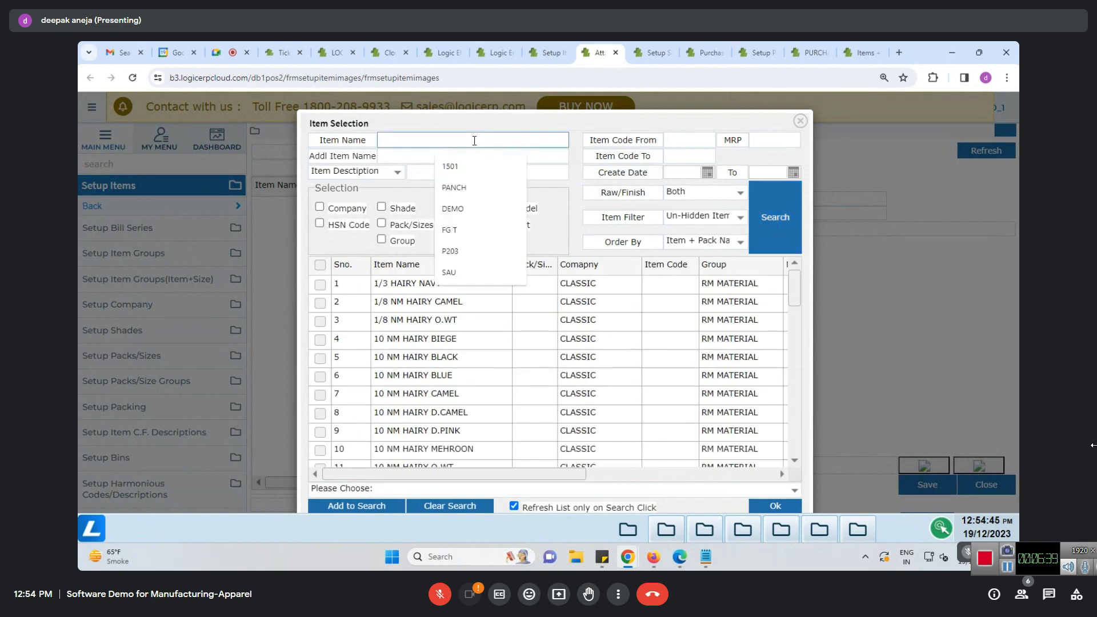
pyautogui.write('OR')
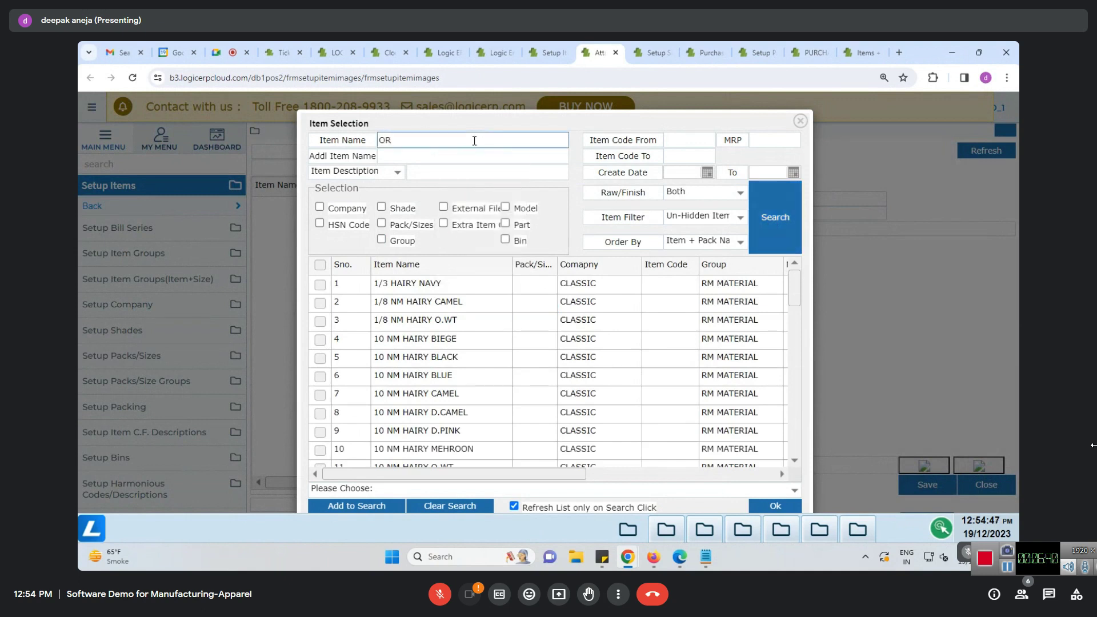
pyautogui.click(772, 234)
pyautogui.click(321, 285)
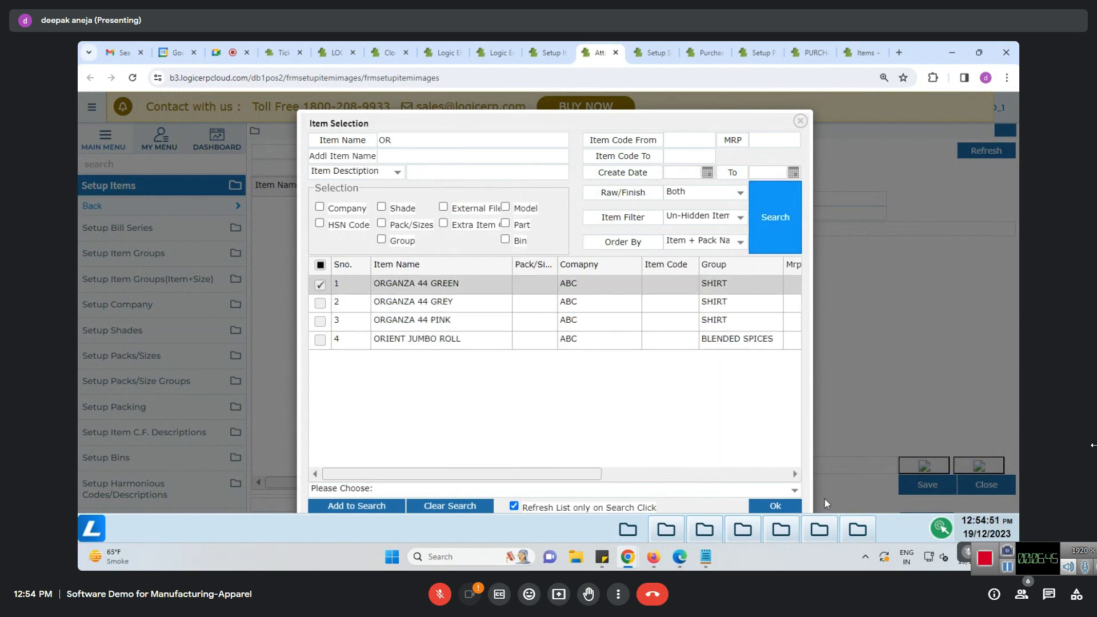
pyautogui.click(775, 506)
pyautogui.click(971, 151)
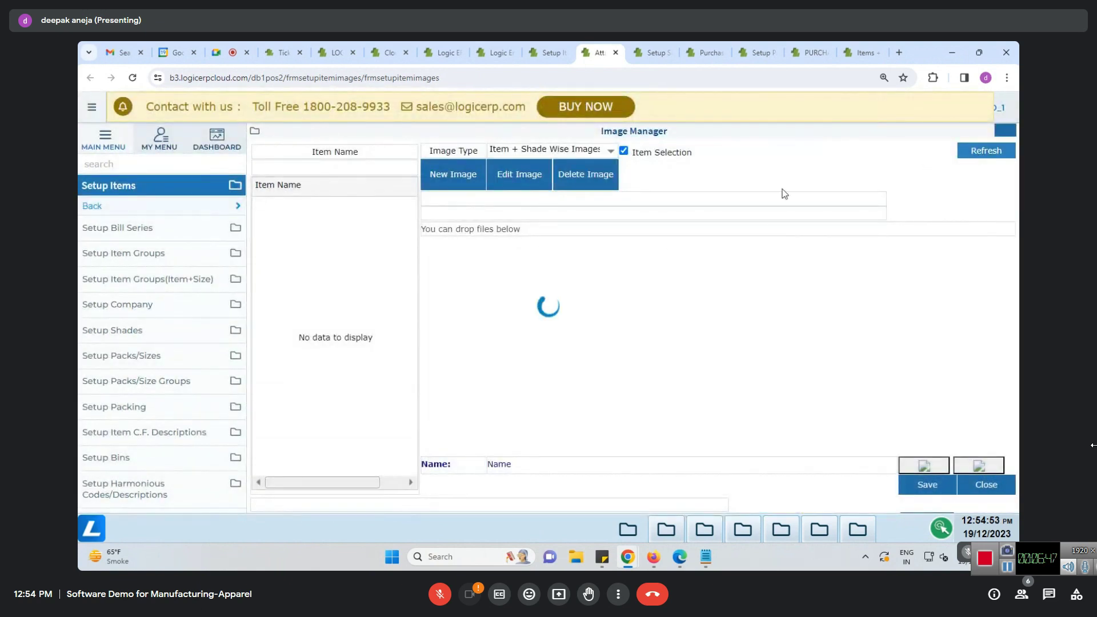
# Add a new large image to ORGANZA 44 GREEN by uploading a file from the Downloads folder as a linked image
pyautogui.click(454, 176)
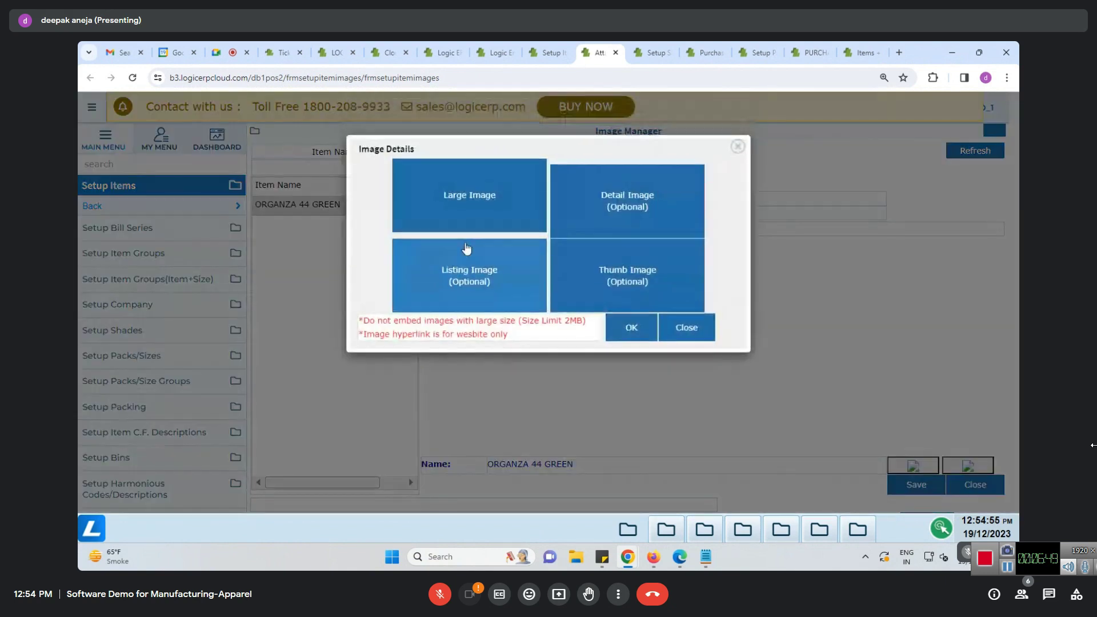
pyautogui.click(478, 213)
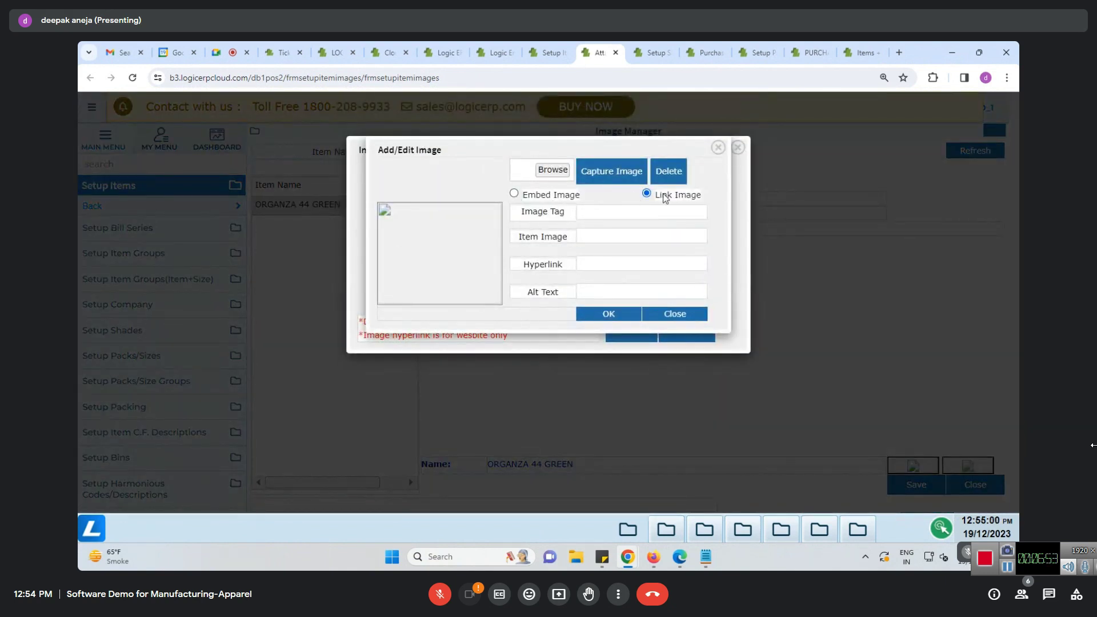
pyautogui.click(553, 170)
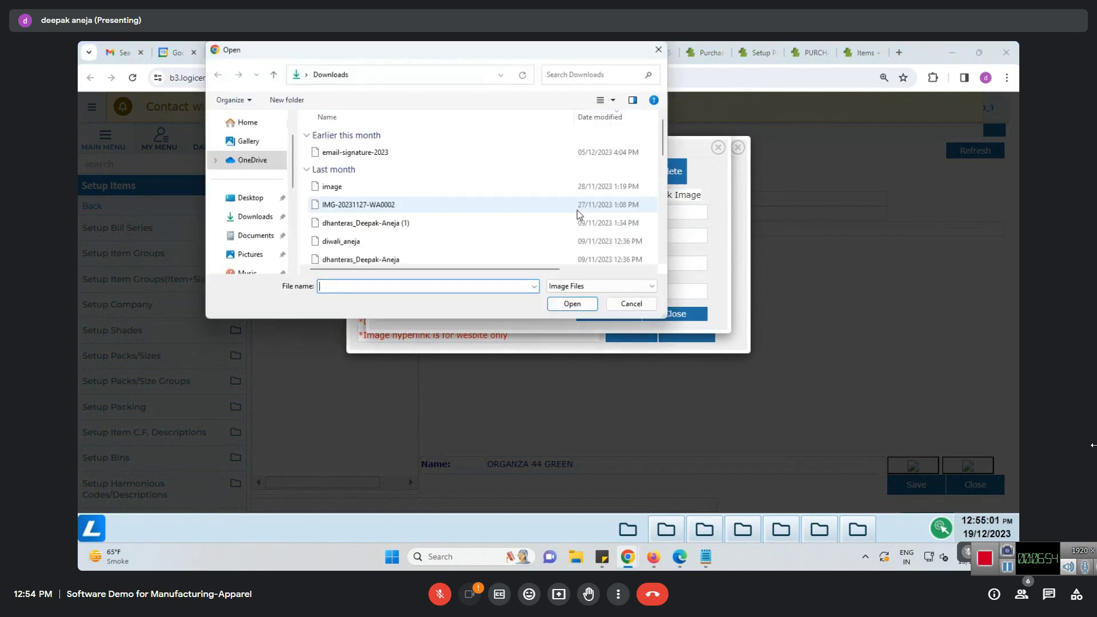
pyautogui.click(361, 160)
pyautogui.doubleClick(361, 160)
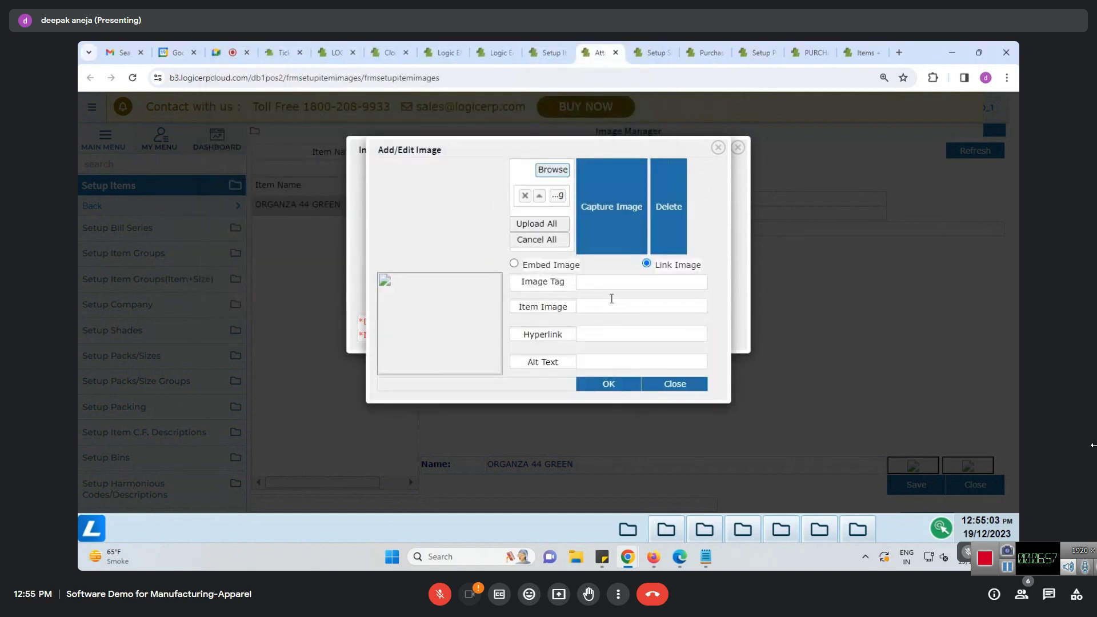
pyautogui.click(559, 229)
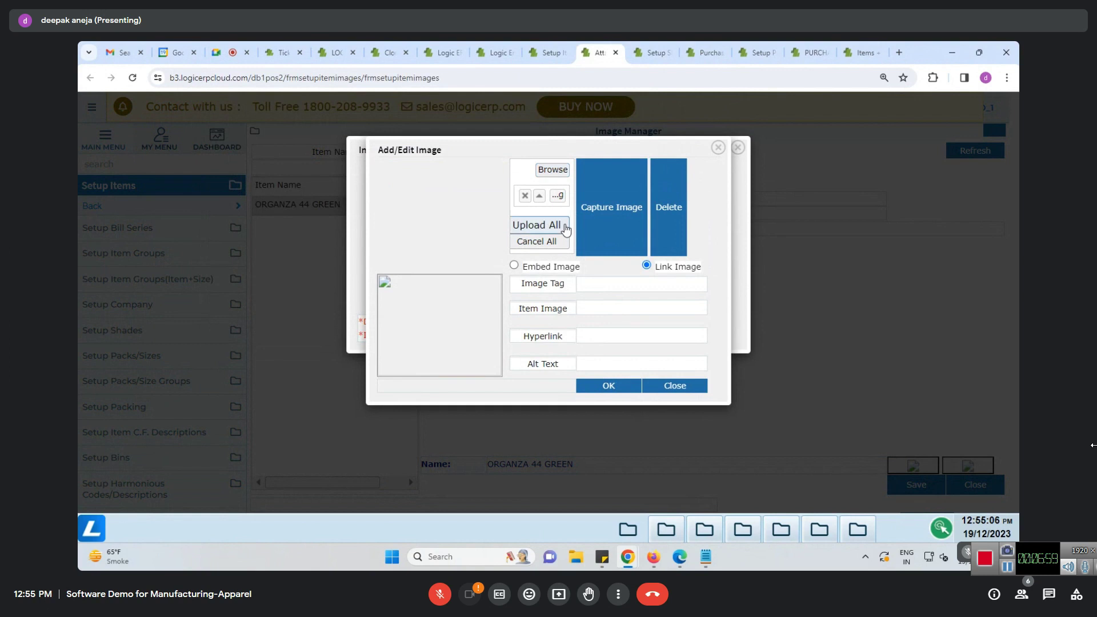
pyautogui.click(608, 320)
pyautogui.click(631, 320)
pyautogui.click(537, 332)
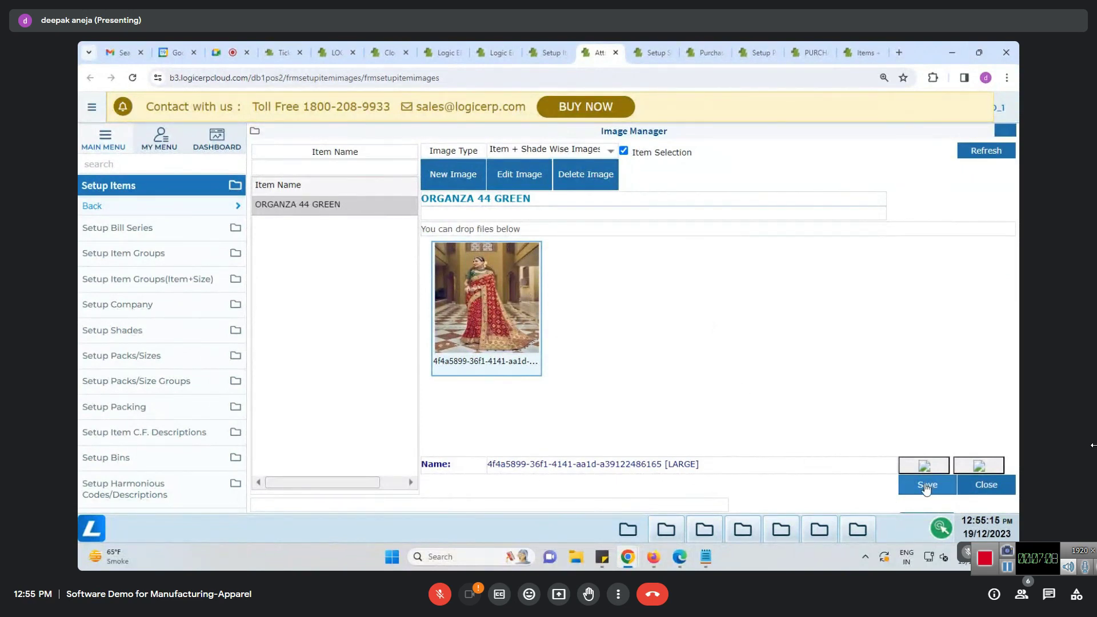
# Close the Image Manager and load ORGANZA 44 GREY in Setup Item to examine its shade details
pyautogui.click(615, 53)
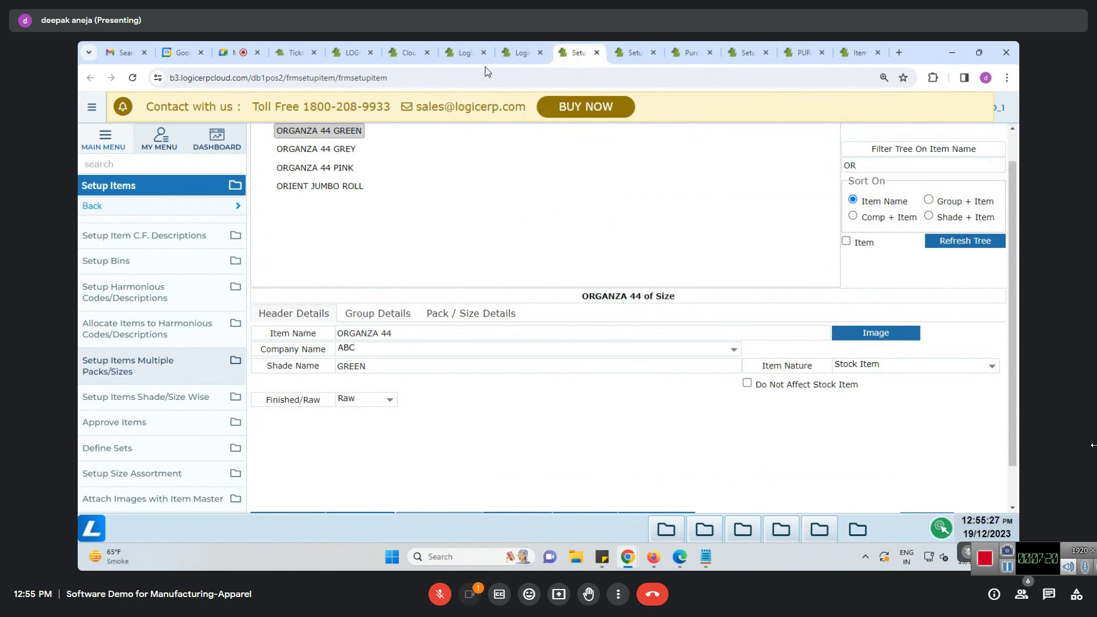
pyautogui.click(348, 148)
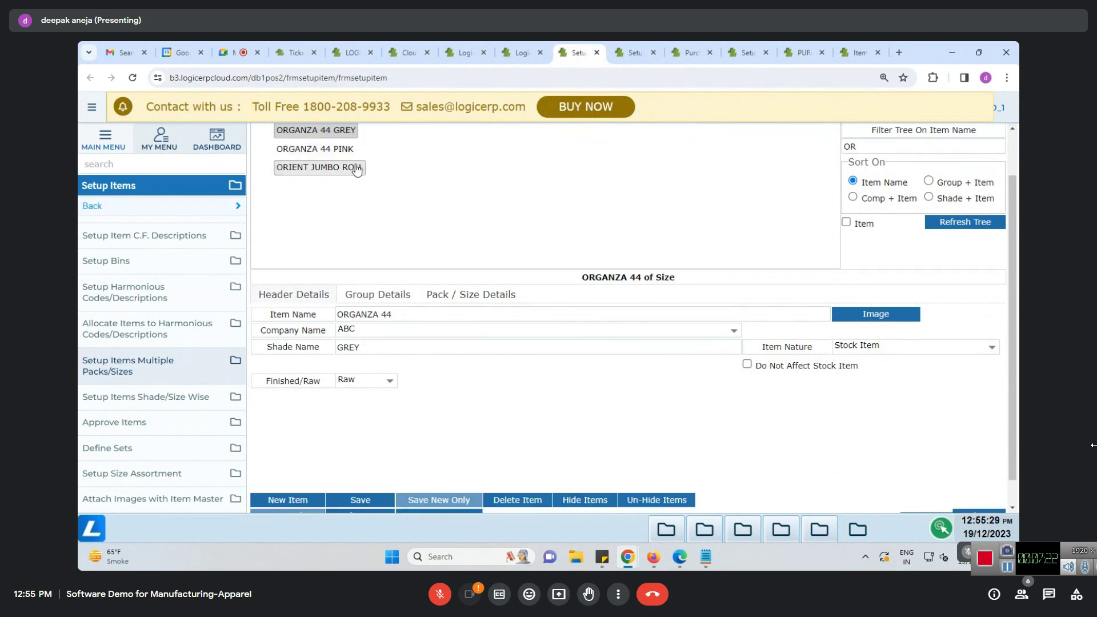
pyautogui.scroll(1, 423, 218)
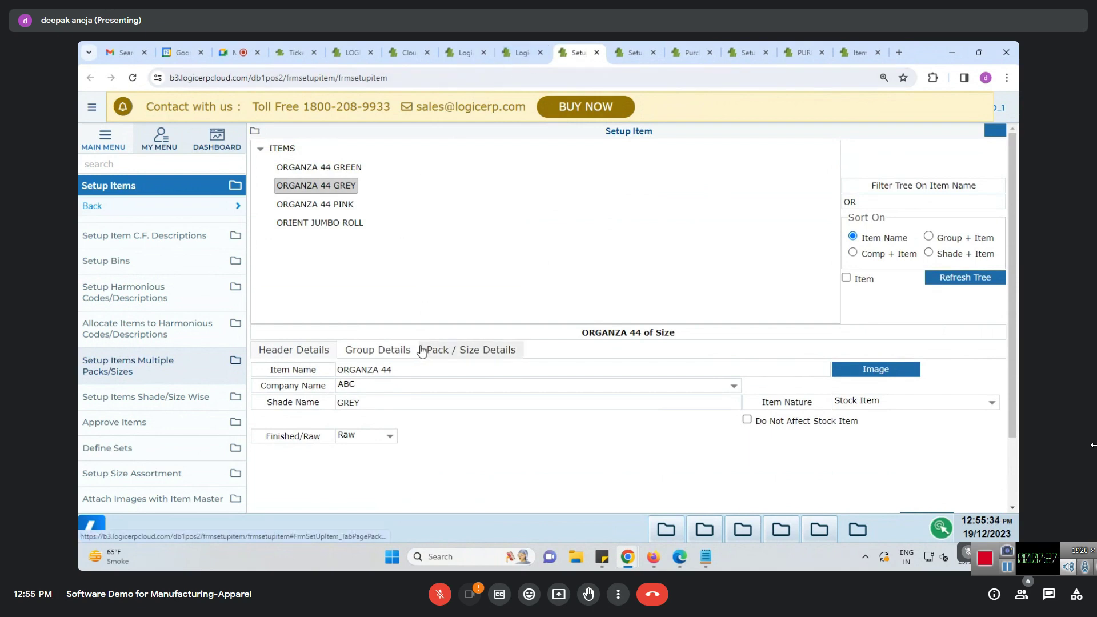
# Start a new item named demo rm fabric in Setup Items Shade/Size Wise and choose its Finished/Raw type
pyautogui.click(146, 396)
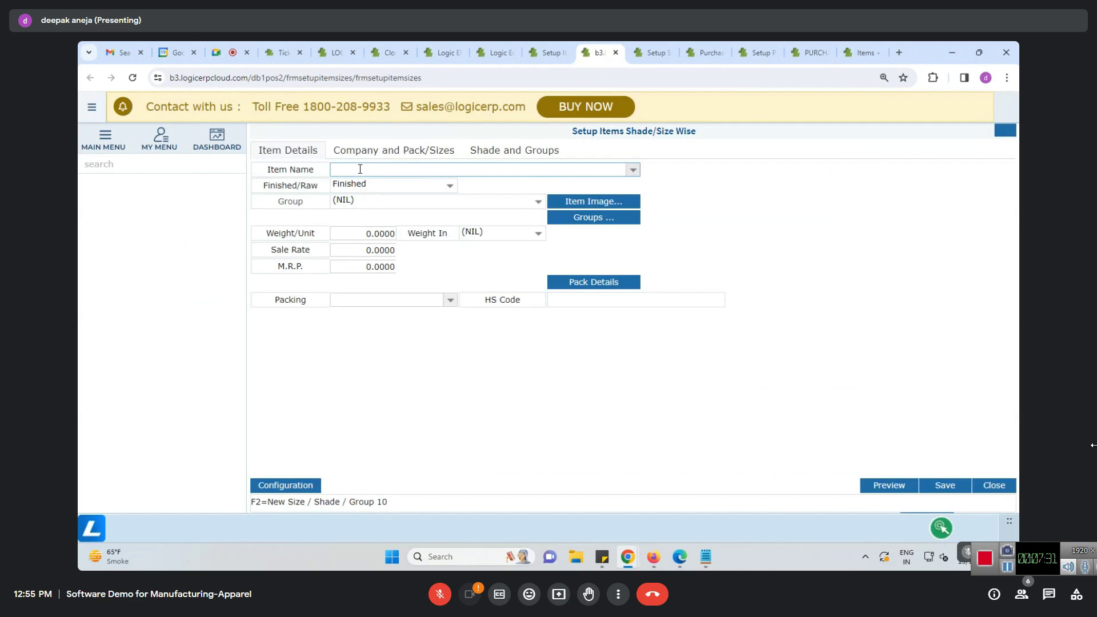
pyautogui.write('demo r')
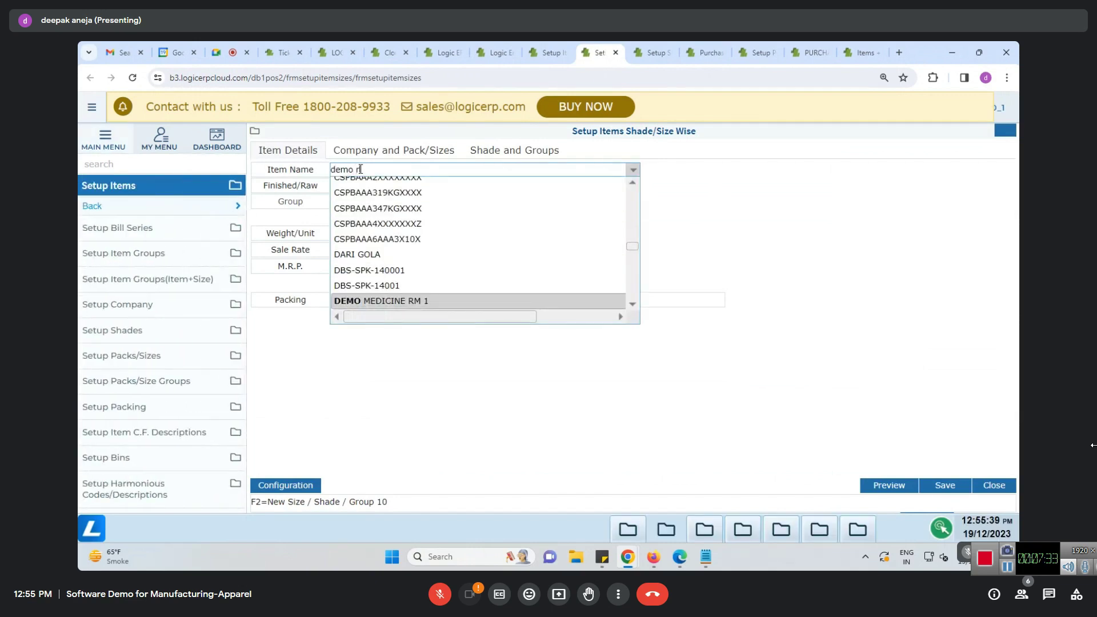
pyautogui.write('m fabric')
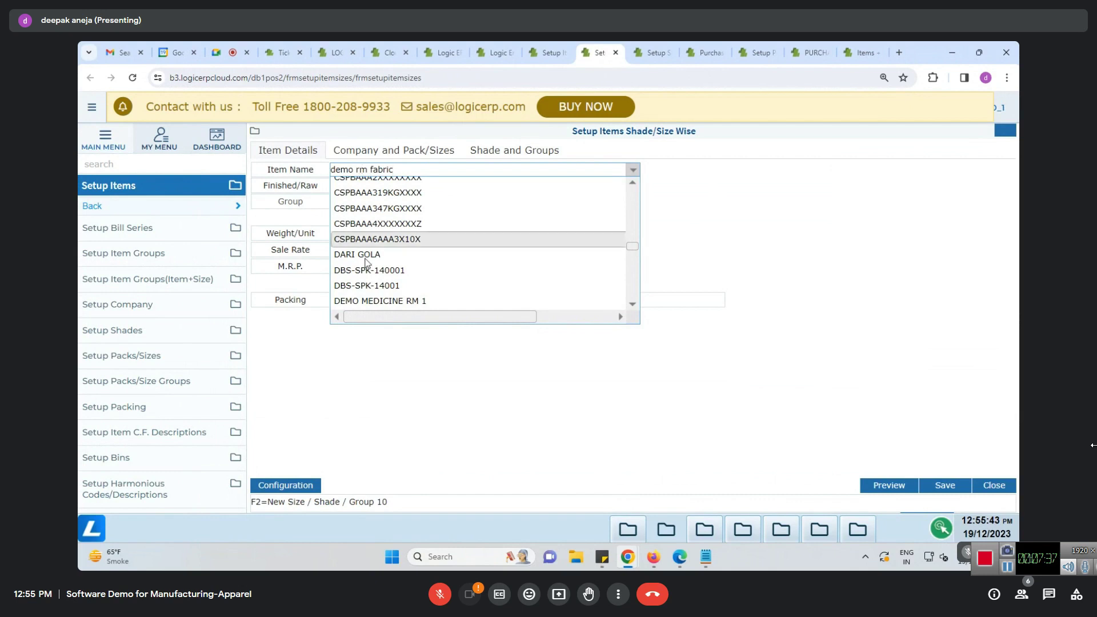
pyautogui.press('Return')
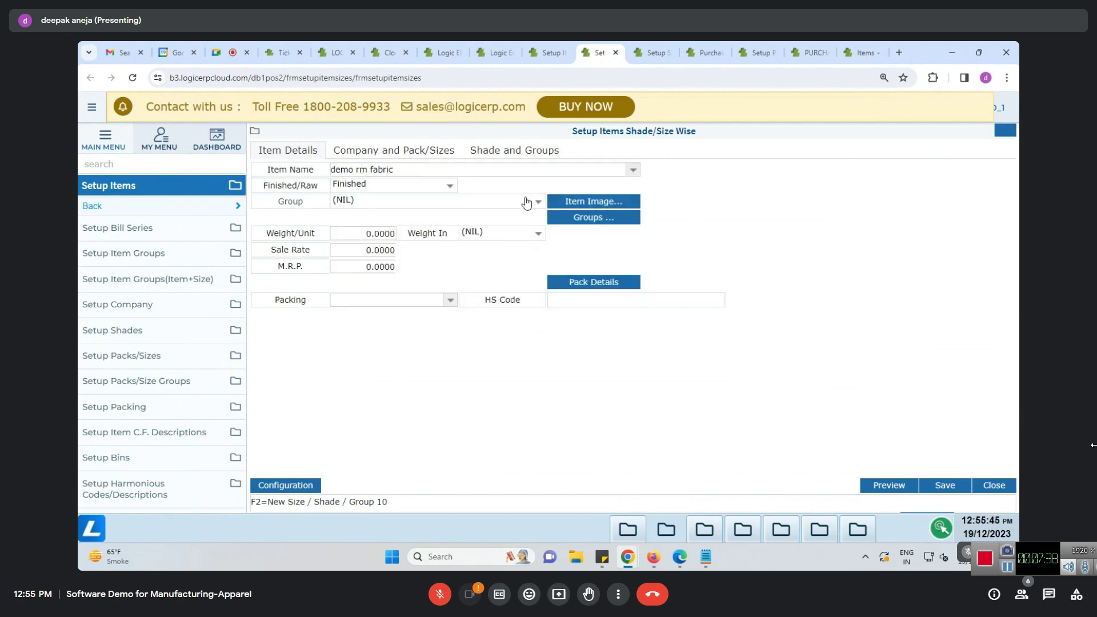
pyautogui.click(416, 184)
pyautogui.click(360, 216)
# Assign GST 5% as the GST group of the demo rm fabric item
pyautogui.click(601, 224)
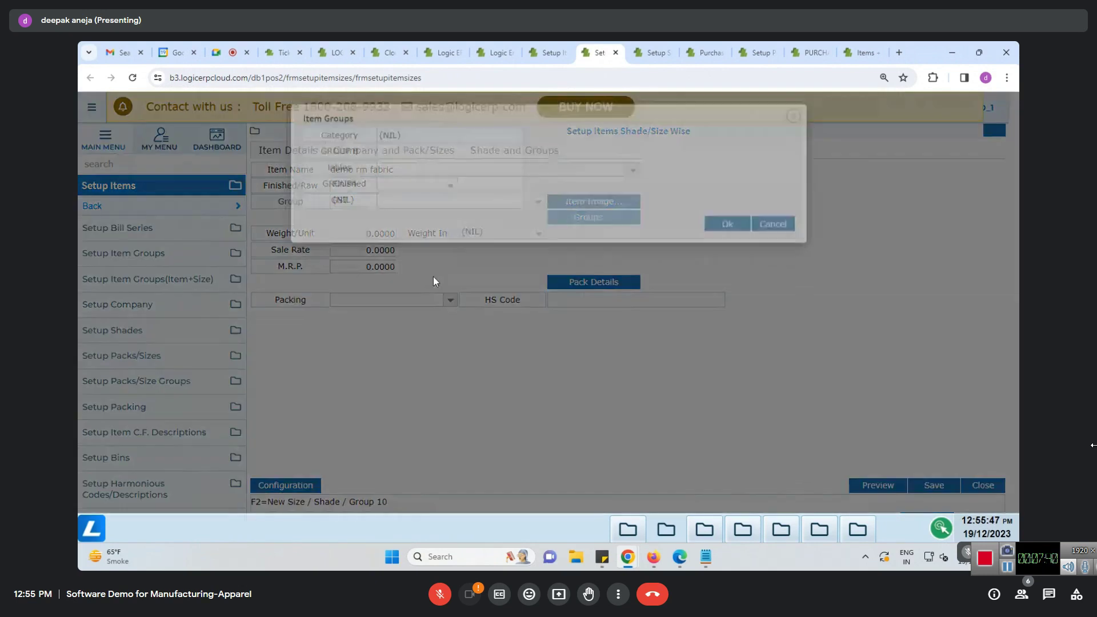
pyautogui.click(411, 231)
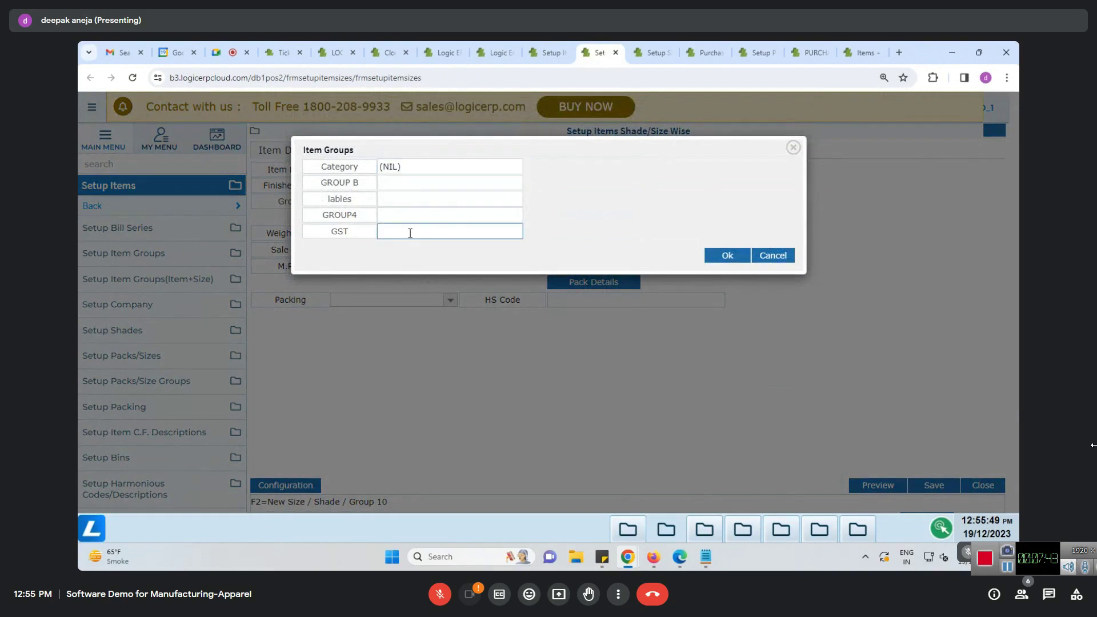
pyautogui.doubleClick(410, 232)
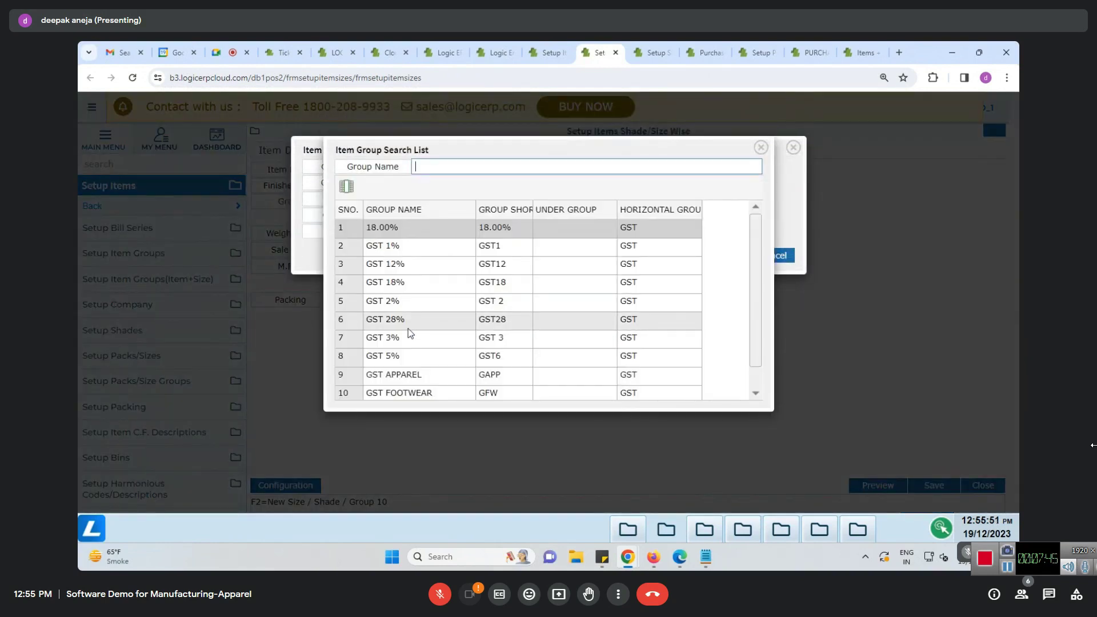
pyautogui.click(409, 356)
pyautogui.press('Return')
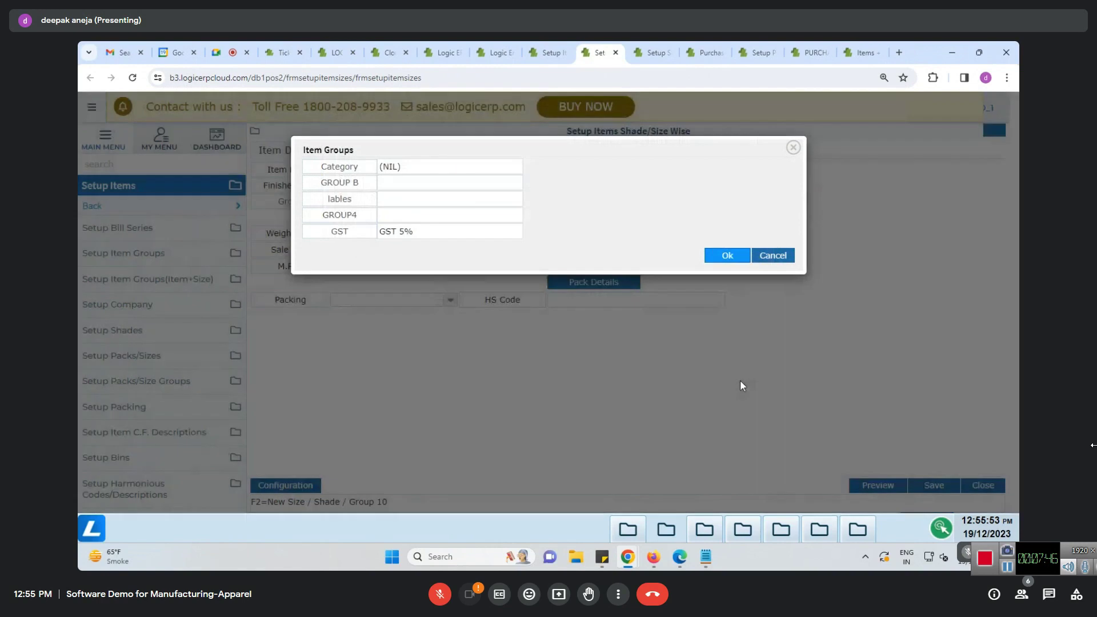
pyautogui.click(727, 257)
# Assign RM MATERIAL as the Category group of the demo rm fabric item and confirm its item groups
pyautogui.click(650, 153)
pyautogui.click(427, 172)
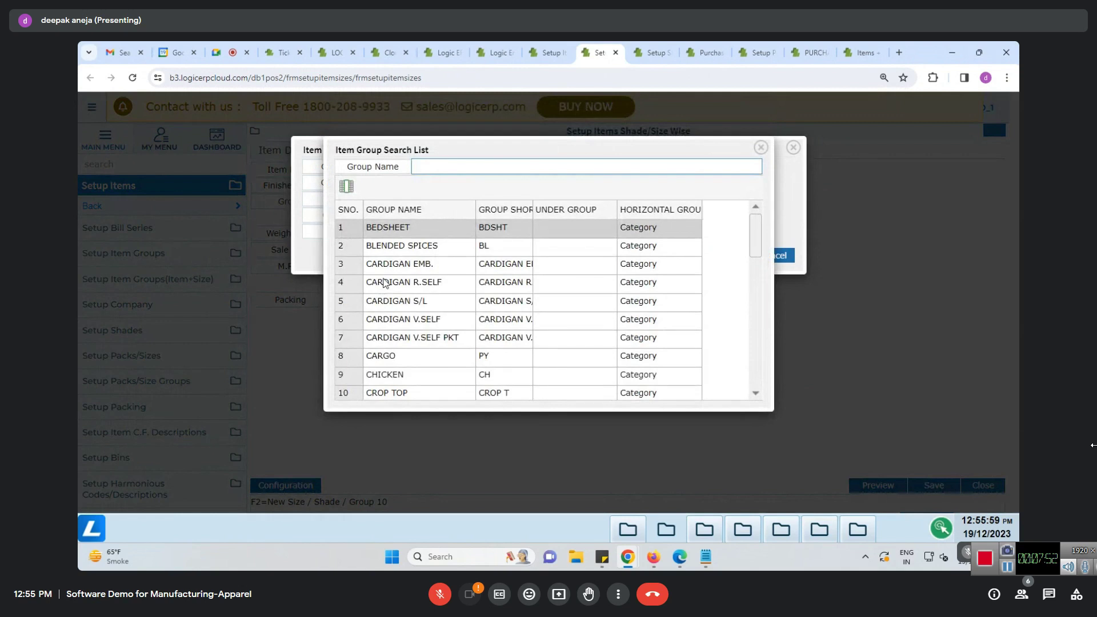
pyautogui.write('RM')
pyautogui.press('Return')
pyautogui.click(721, 262)
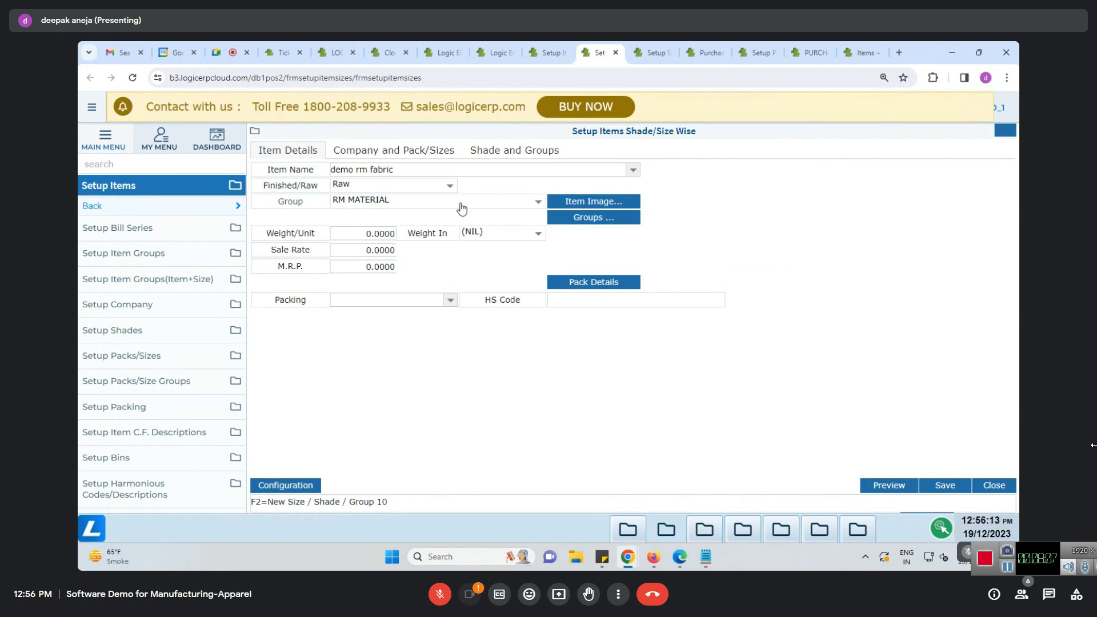
# Select company ABC and pack/size MTR for the item, then filter the pack/size list by KG
pyautogui.click(448, 153)
pyautogui.click(334, 184)
pyautogui.click(259, 216)
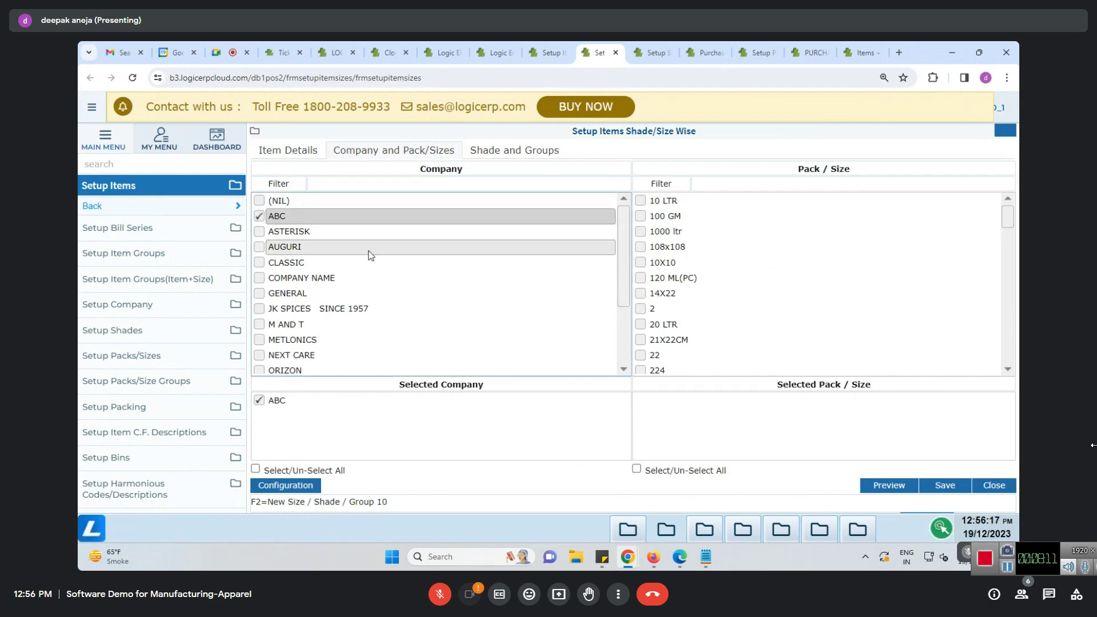
pyautogui.click(720, 185)
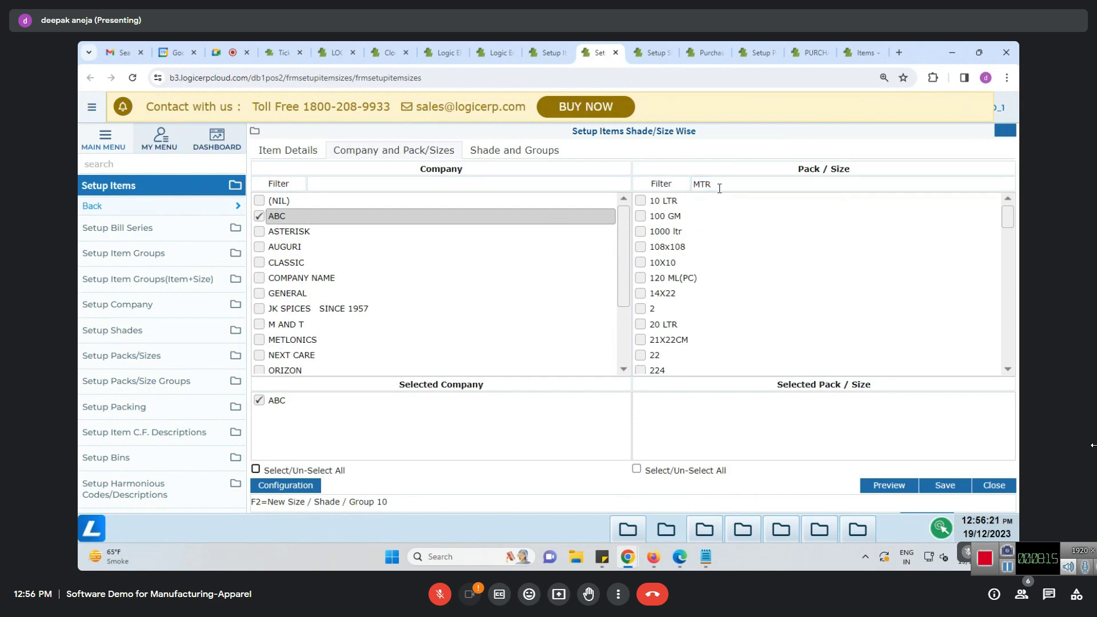
pyautogui.press('Return')
pyautogui.moveTo(736, 186); pyautogui.dragTo(686, 190)
pyautogui.write('KG')
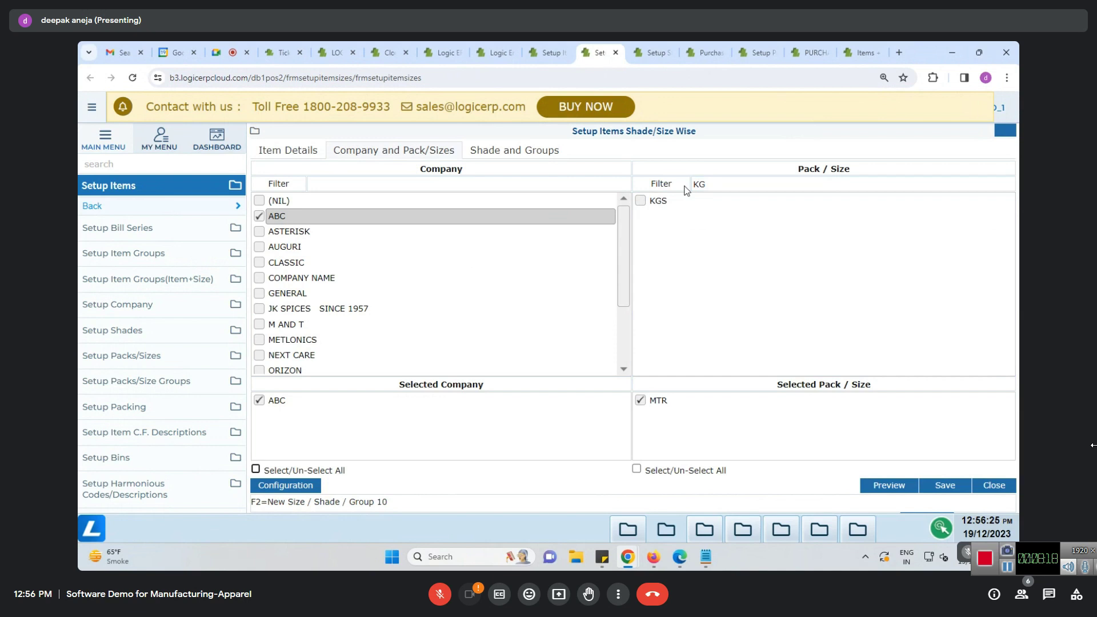
# Select the shades BABY PINK, BABY BLUE, YELLOW - MESH and YELLOW STRIPE for the item
pyautogui.click(507, 154)
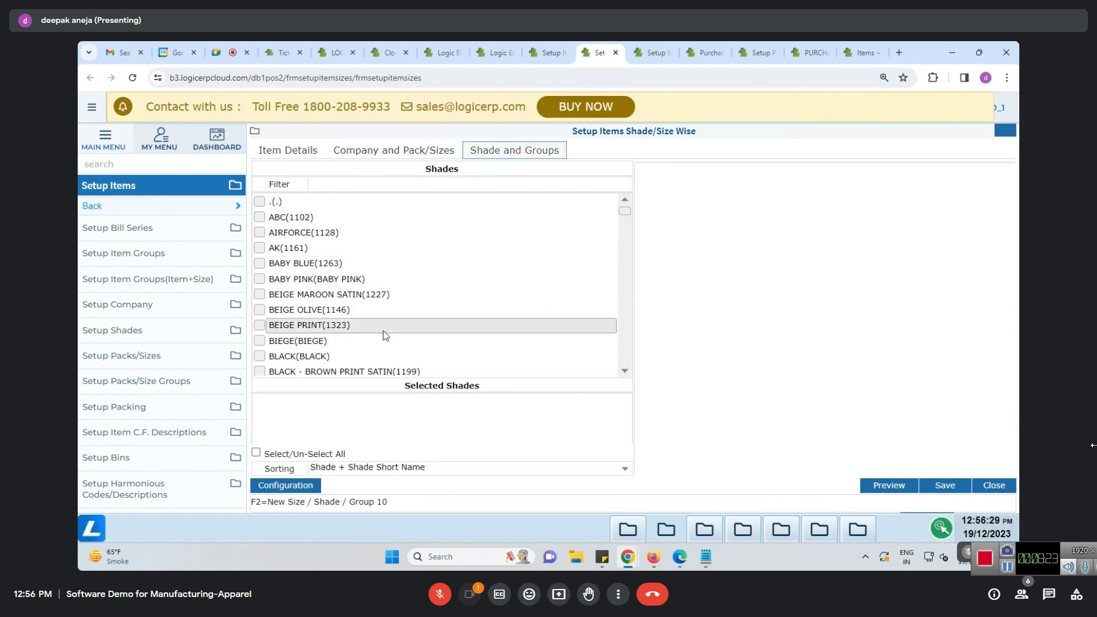
pyautogui.click(260, 280)
pyautogui.click(260, 263)
pyautogui.click(398, 182)
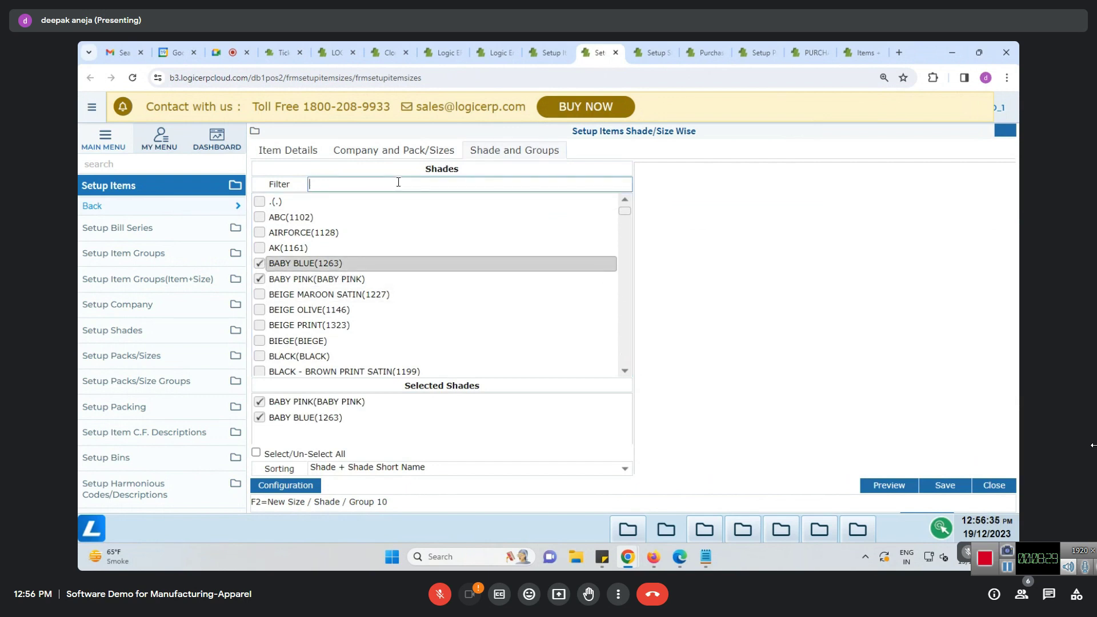
pyautogui.write('YELL')
pyautogui.press('Return')
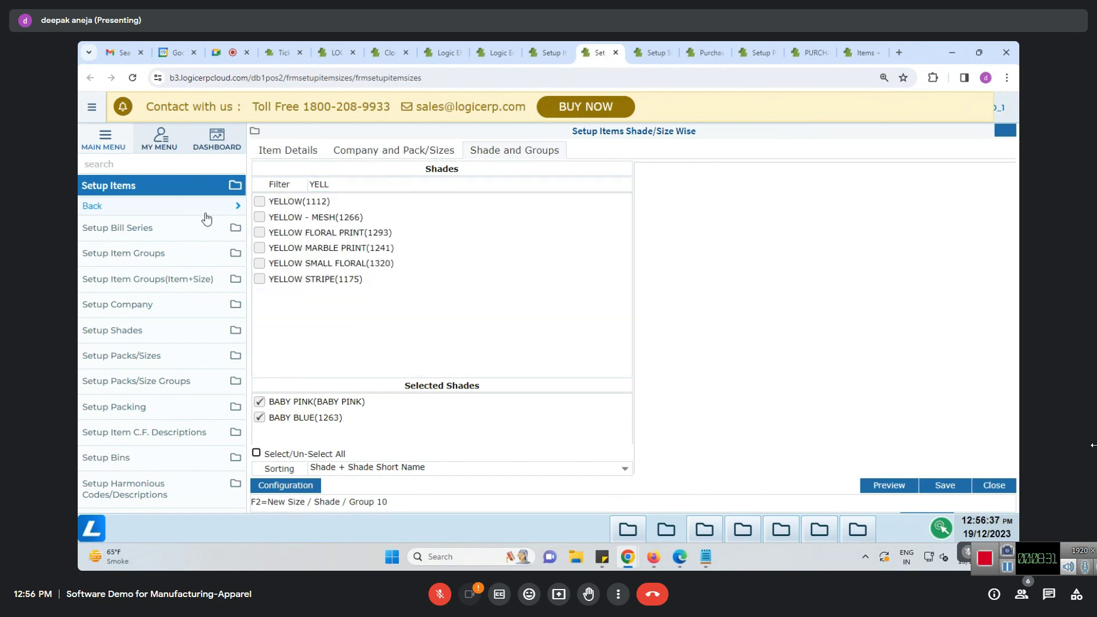
pyautogui.click(261, 217)
pyautogui.click(259, 279)
# Preview the item to check its name and its shade and pack/size combinations, and close the preview
pyautogui.click(886, 485)
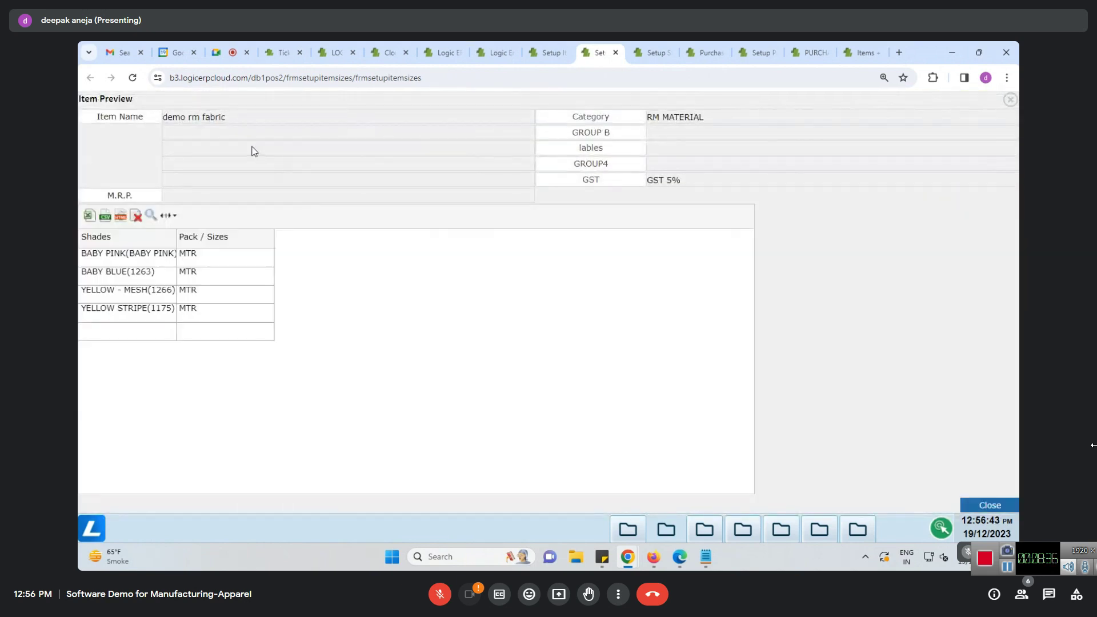
pyautogui.moveTo(238, 117); pyautogui.dragTo(155, 120)
pyautogui.click(183, 253)
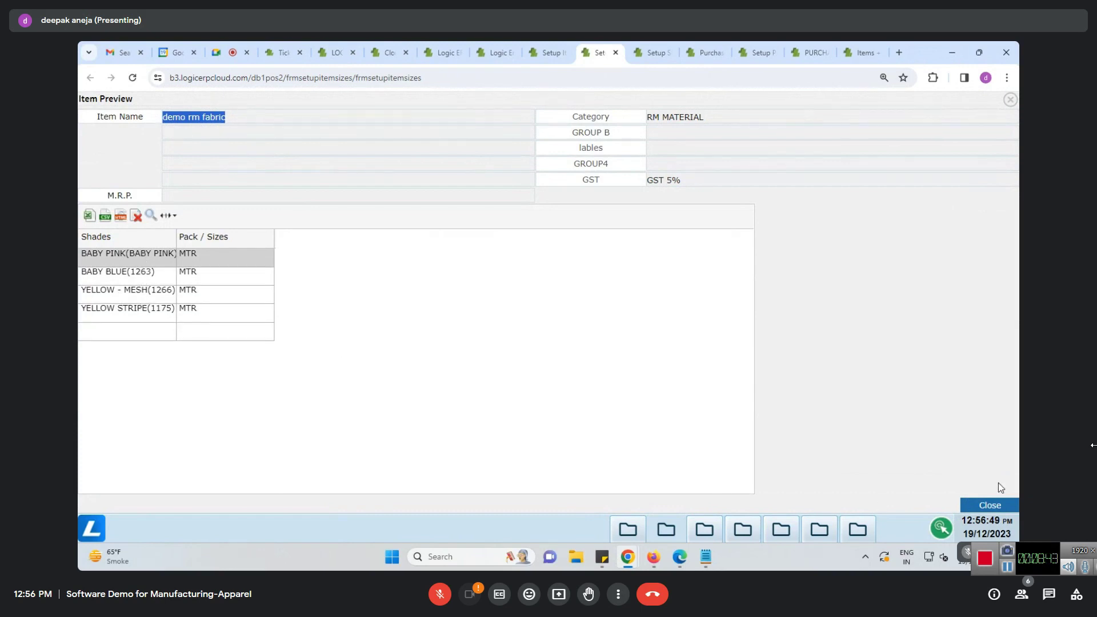
pyautogui.click(991, 506)
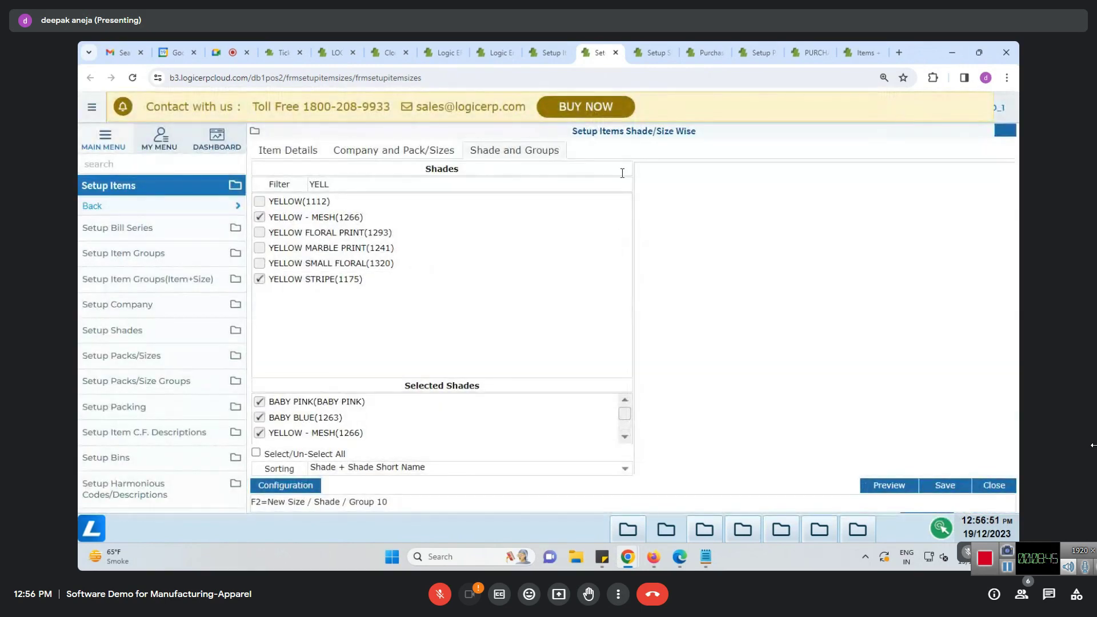
# Search the item tree in Setup Item for DEMO RM and dismiss the resulting message
pyautogui.click(554, 55)
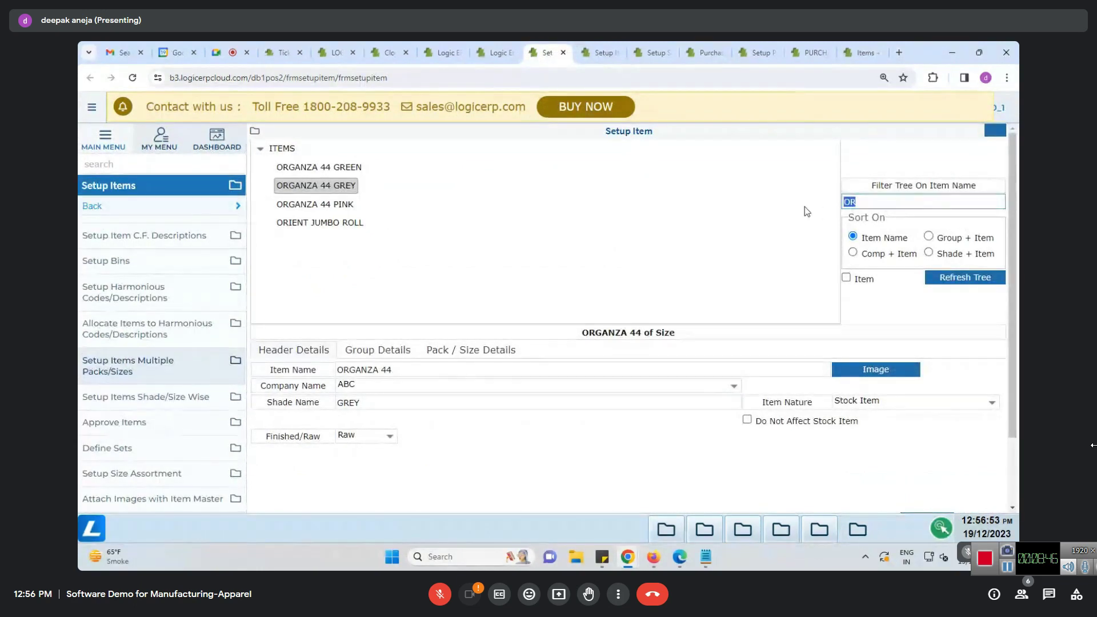
pyautogui.write('RM')
pyautogui.press('Home')
pyautogui.write('DEMO')
pyautogui.click(937, 279)
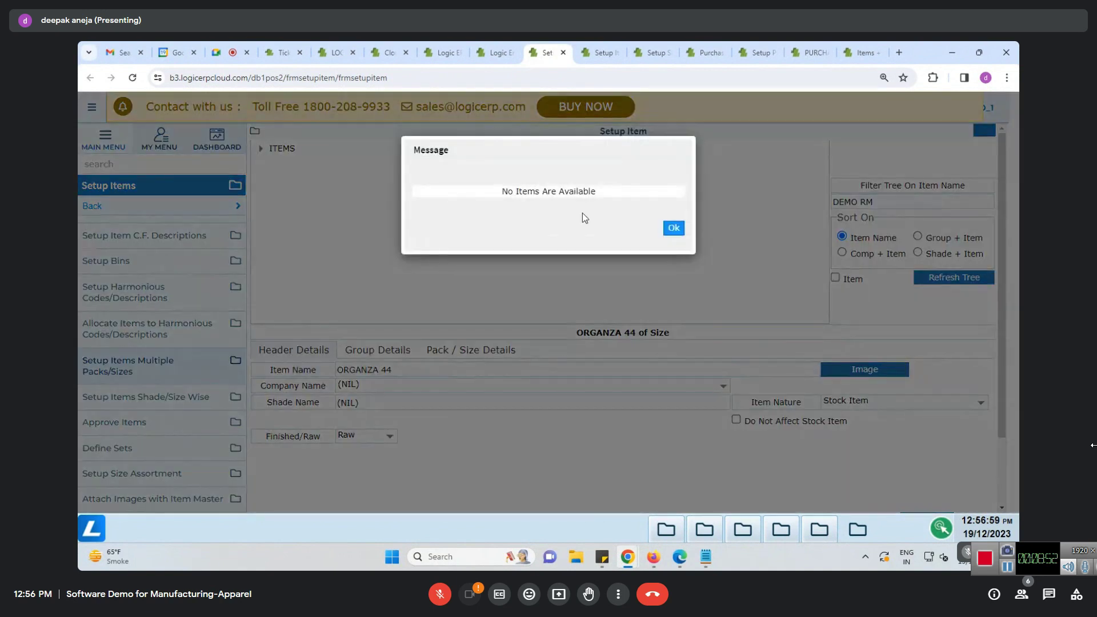
pyautogui.click(671, 228)
# Save the demo rm fabric item in Setup Items Shade/Size Wise and expand the DEMO RM item tree in Setup Item
pyautogui.click(600, 52)
pyautogui.scroll(-1, 572, 422)
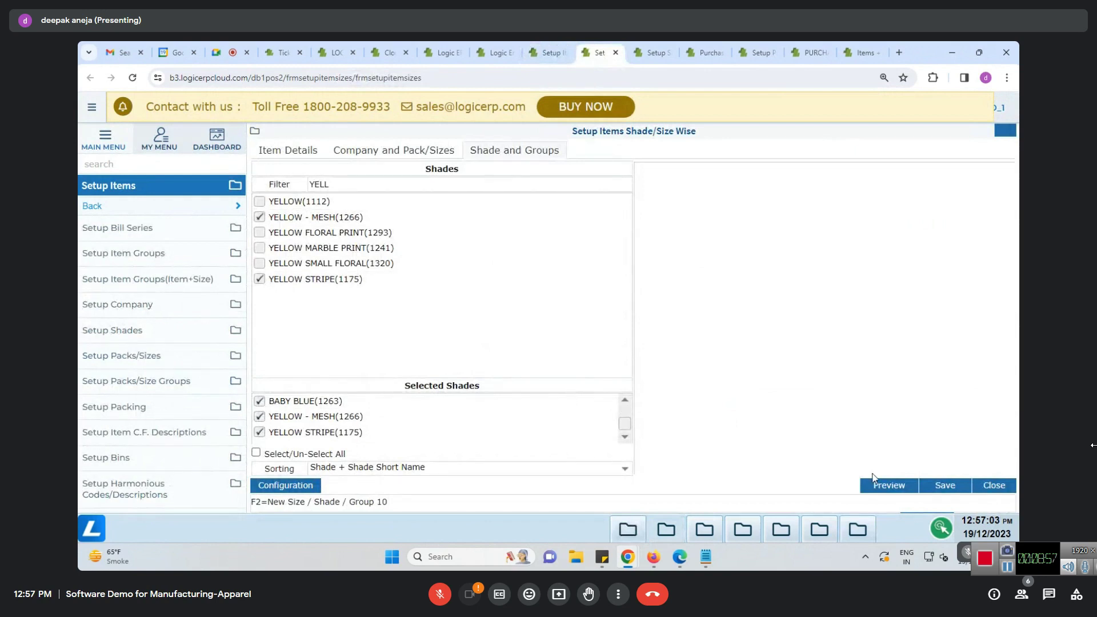
pyautogui.click(946, 486)
pyautogui.click(648, 228)
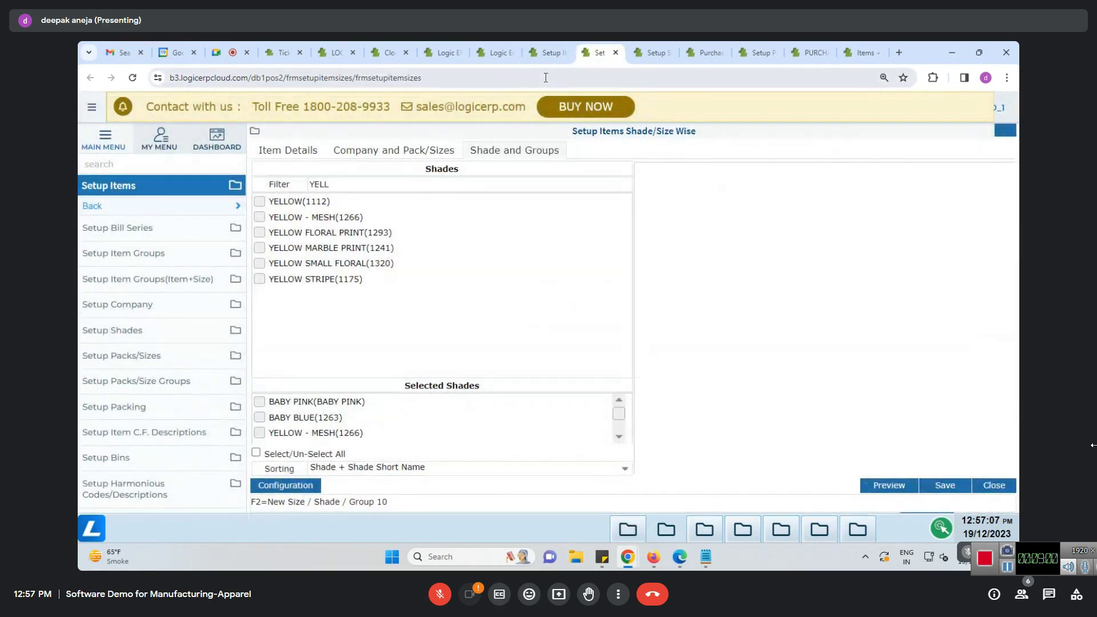
pyautogui.click(547, 52)
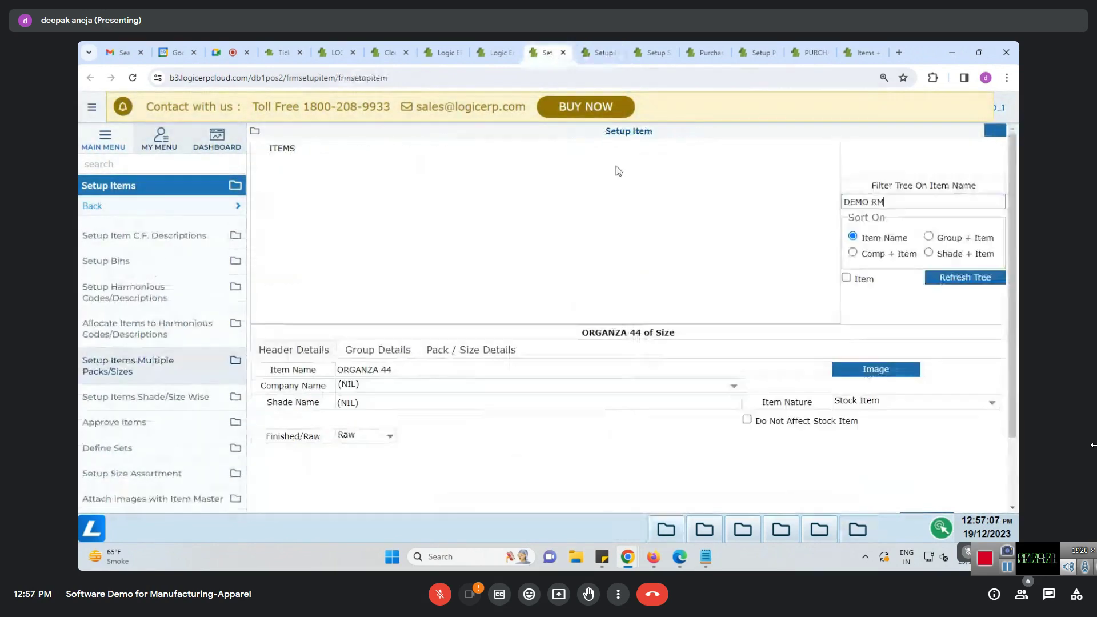
pyautogui.click(261, 149)
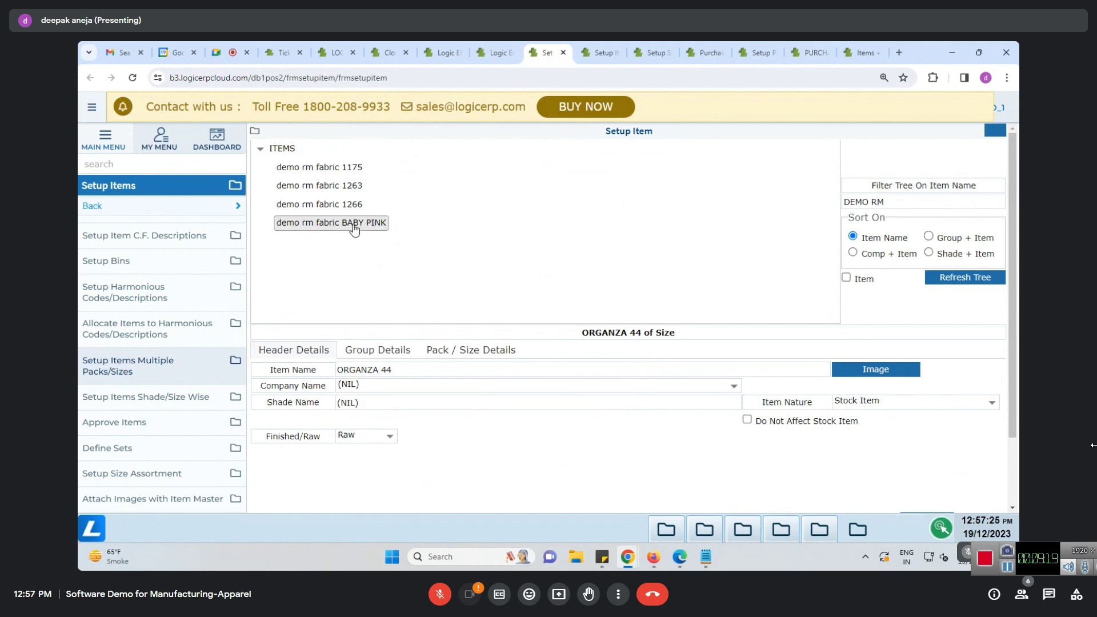
# Examine the shade names and short names throughout the Setup Shades list
pyautogui.click(648, 56)
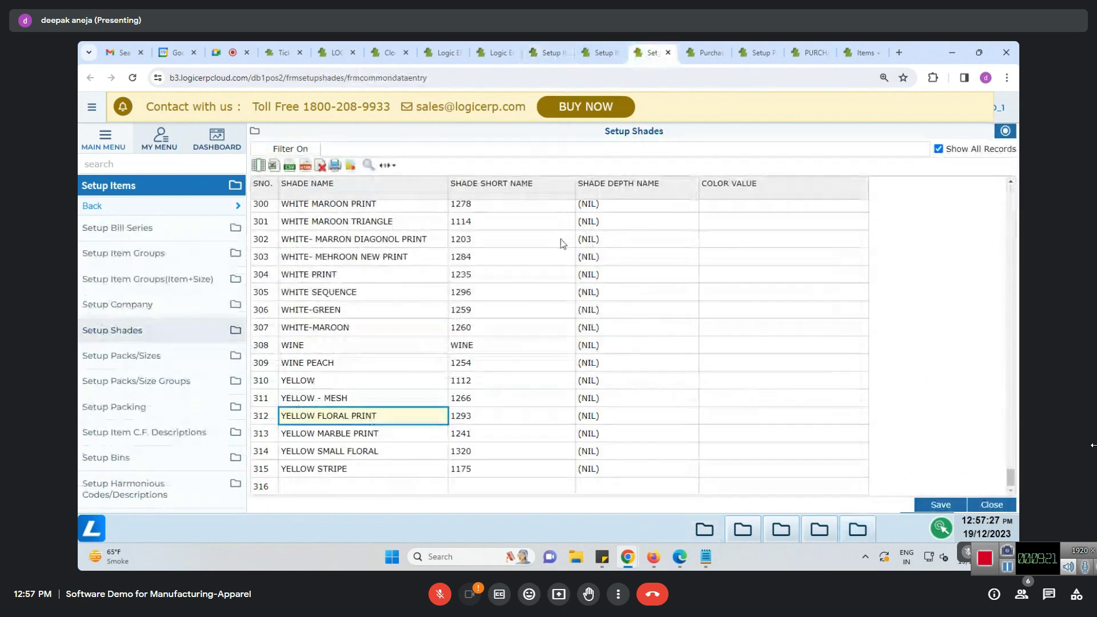
pyautogui.click(494, 206)
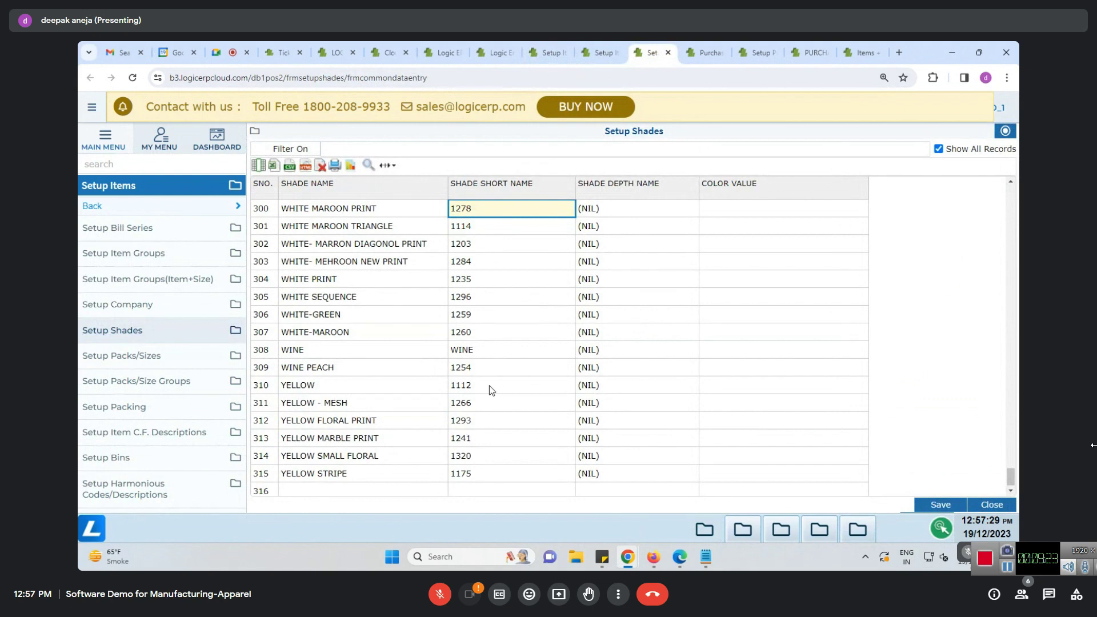
pyautogui.scroll(-1, 489, 386)
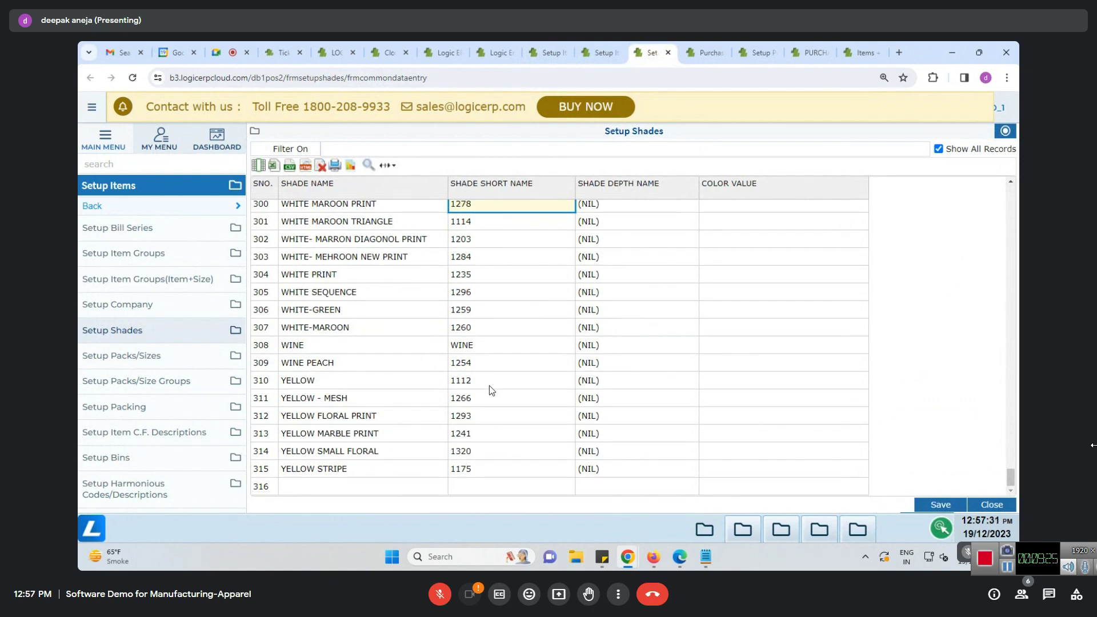
pyautogui.scroll(10, 489, 385)
pyautogui.scroll(14, 489, 385)
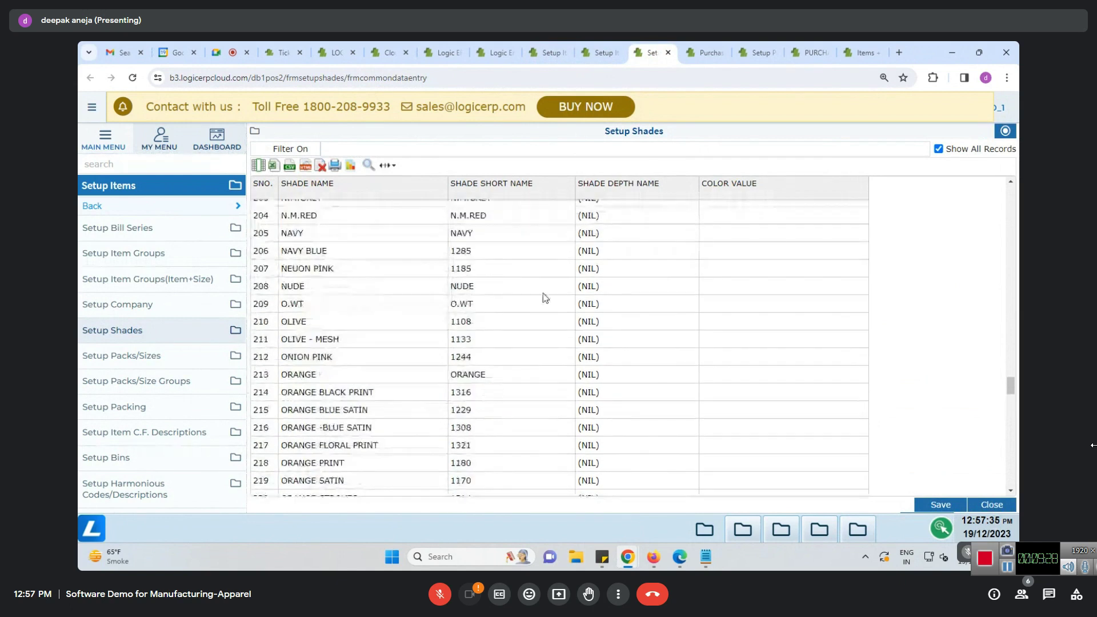
pyautogui.scroll(15, 553, 350)
pyautogui.scroll(18, 553, 350)
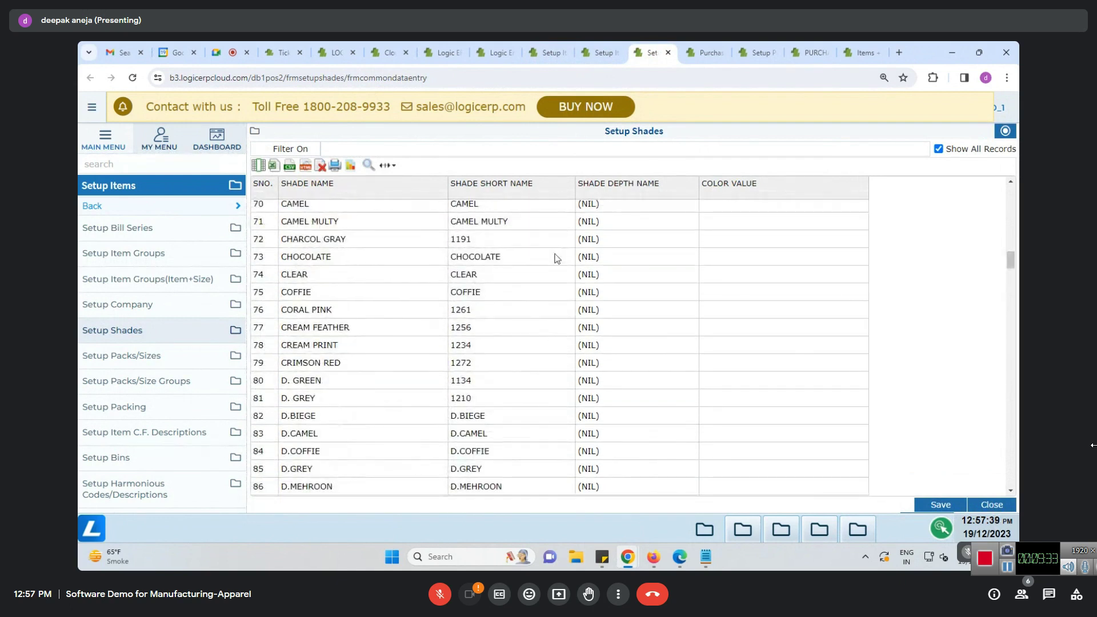
pyautogui.moveTo(1012, 273); pyautogui.dragTo(1011, 489)
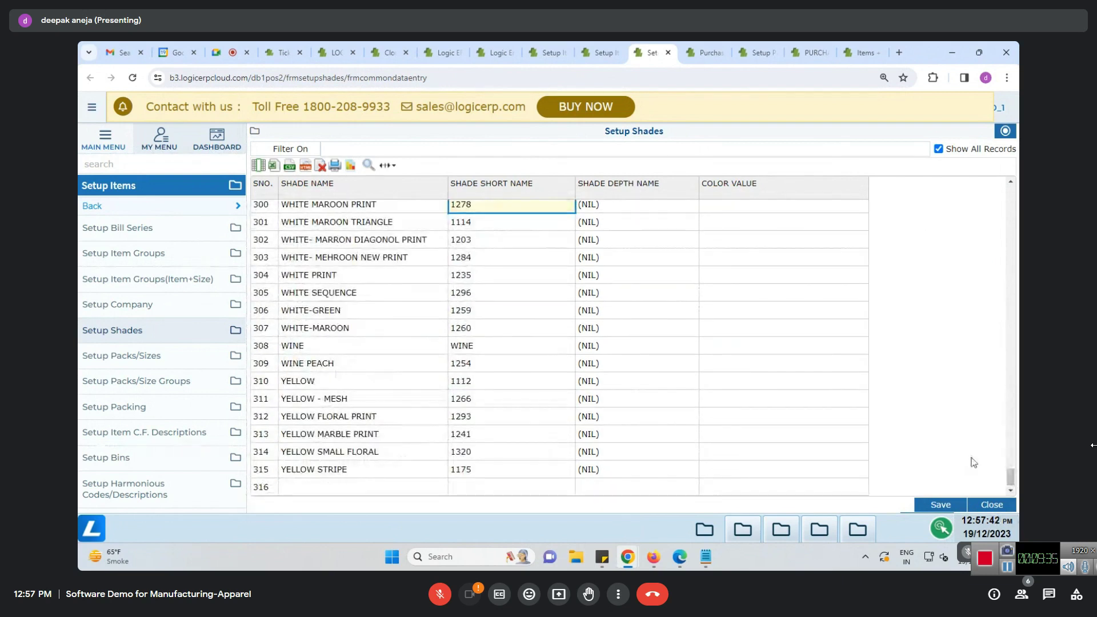
# Compare the shade name and short name of YELLOW STRIPE in Setup Shades
pyautogui.click(489, 471)
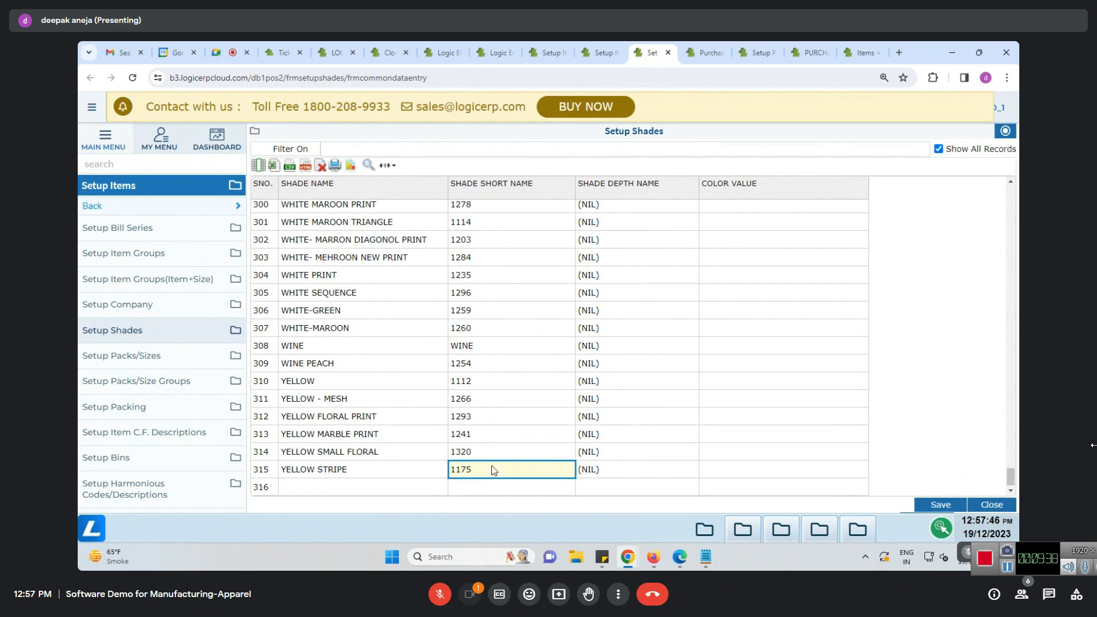
pyautogui.click(374, 468)
pyautogui.click(486, 469)
pyautogui.click(486, 456)
pyautogui.click(485, 470)
# Return to Setup Item and examine the header details of the demo rm fabric items BABY PINK, 1175 and 1263
pyautogui.click(600, 53)
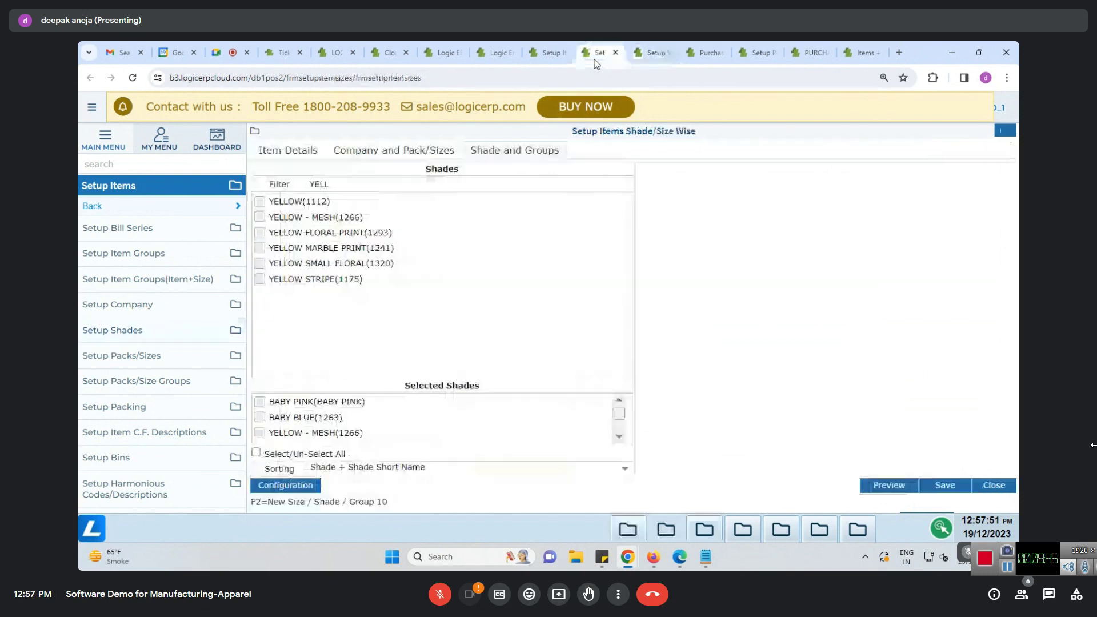
pyautogui.click(546, 56)
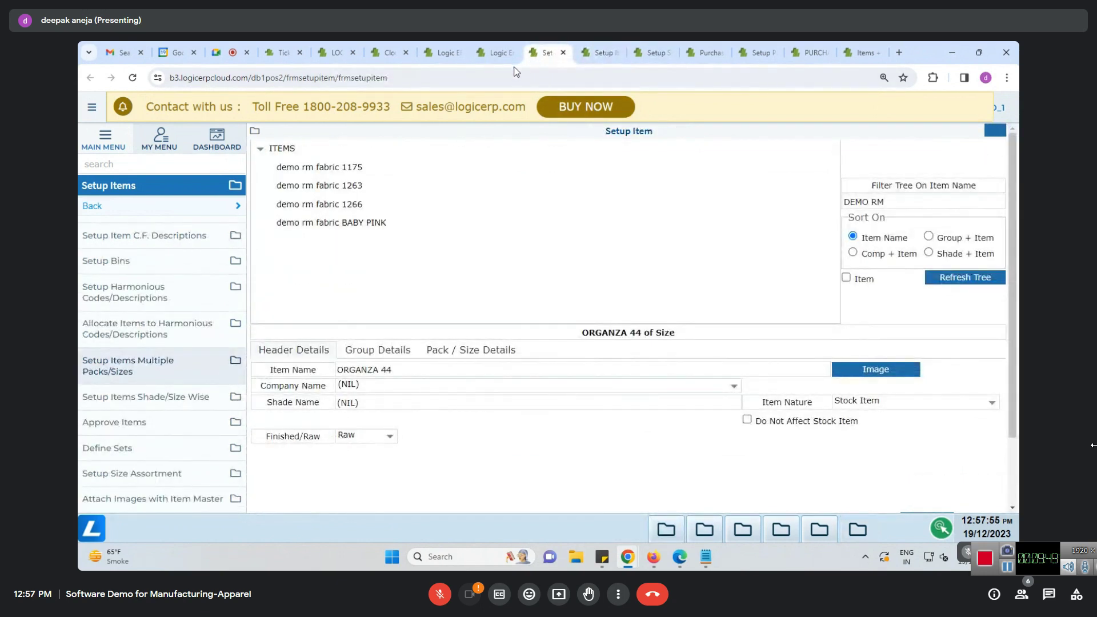
pyautogui.click(360, 167)
pyautogui.click(350, 194)
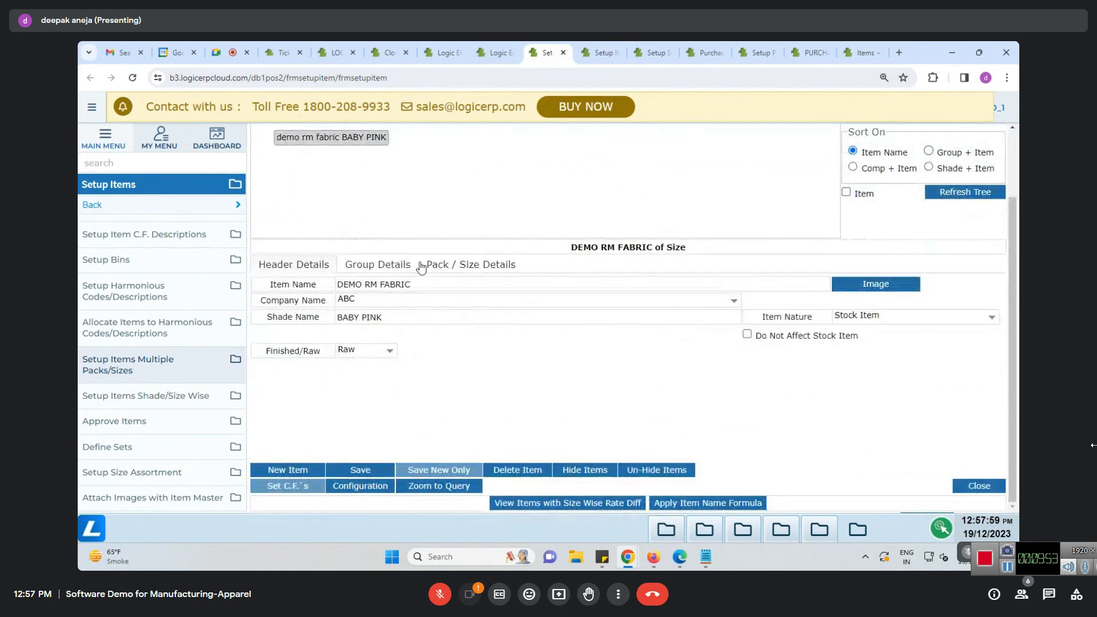
pyautogui.scroll(2, 485, 288)
pyautogui.click(360, 164)
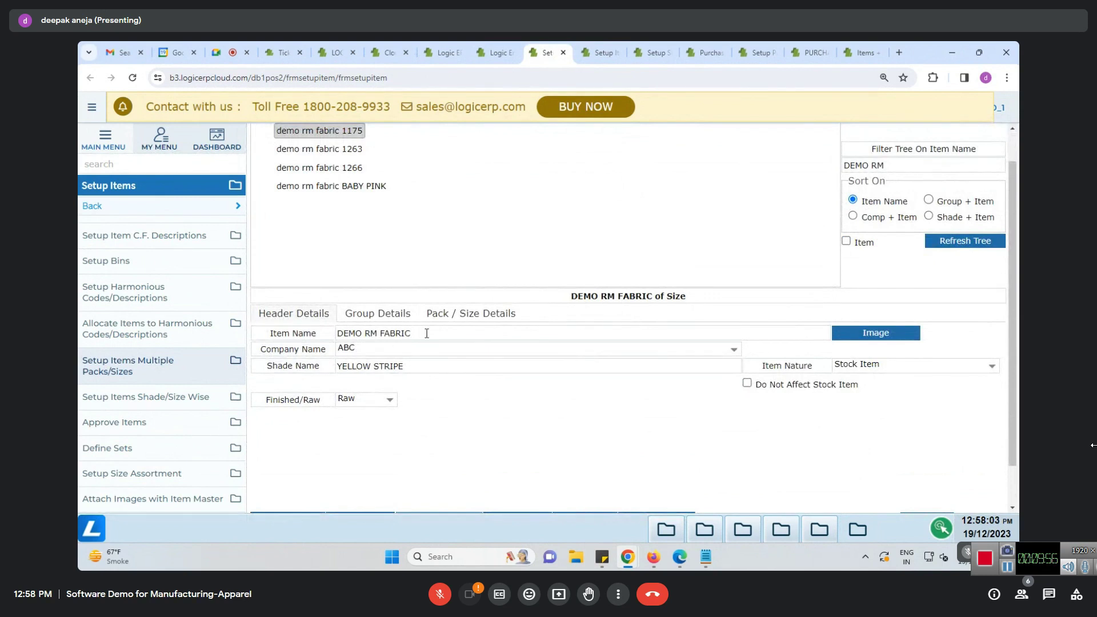
pyautogui.moveTo(426, 333); pyautogui.dragTo(310, 338)
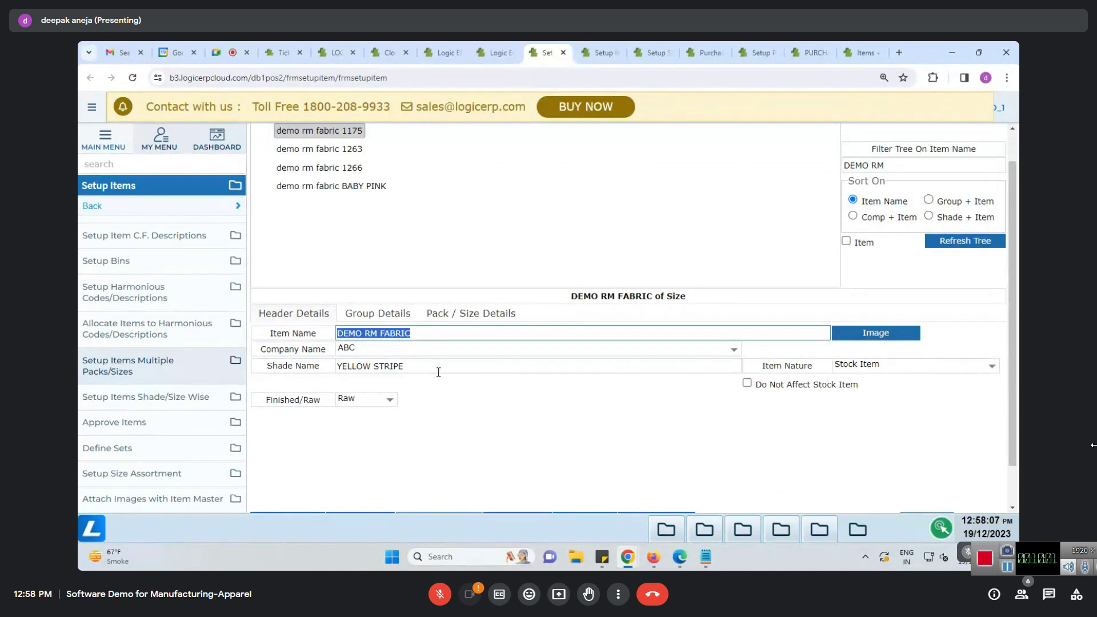
pyautogui.click(360, 152)
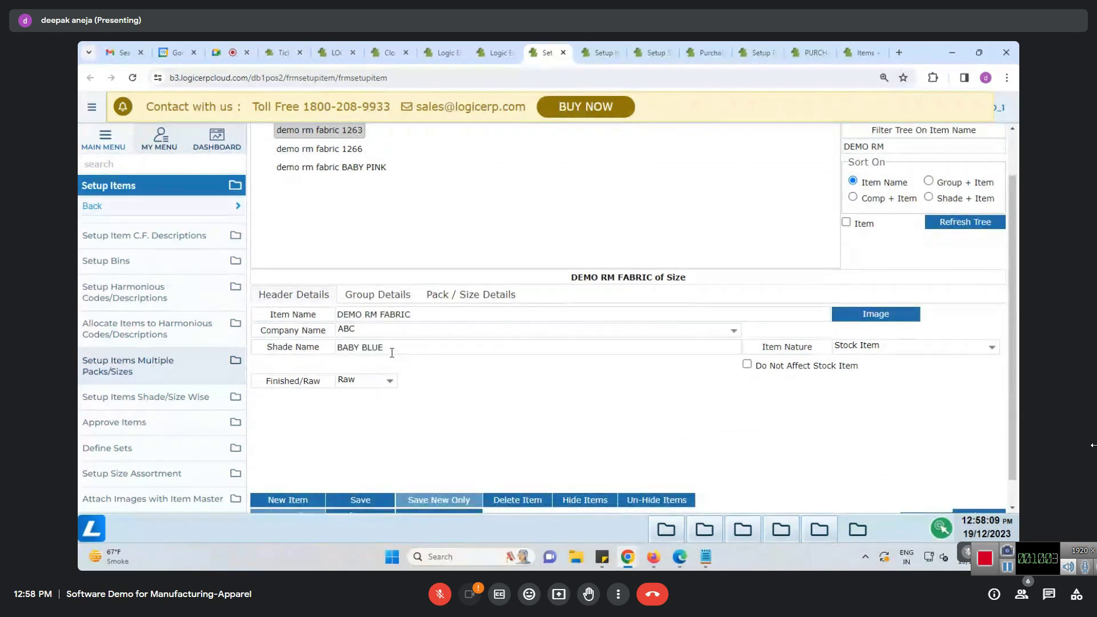
# Load demo rm fabric 1266 and examine its header, group and pack/size details
pyautogui.click(395, 149)
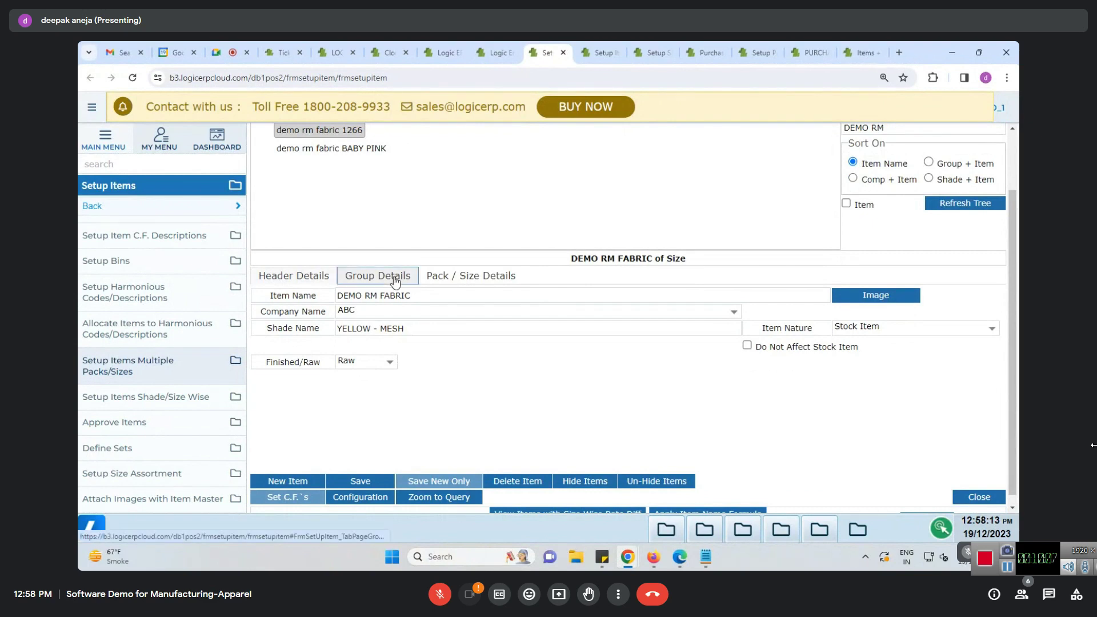
pyautogui.click(378, 276)
pyautogui.click(457, 278)
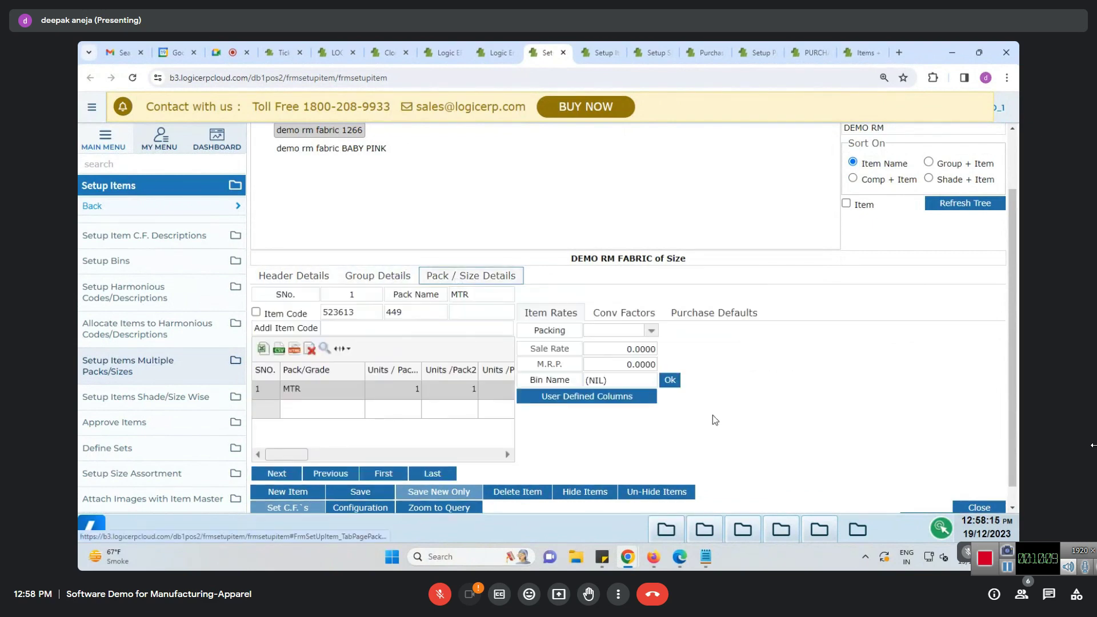
pyautogui.scroll(2, 701, 420)
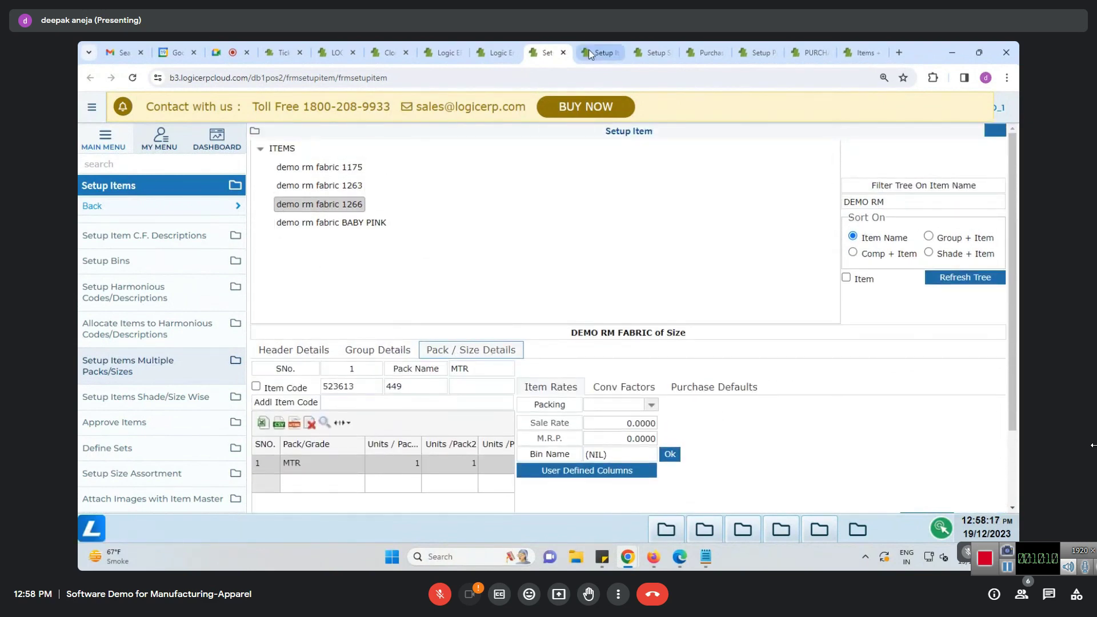
# Close the Setup Items Shade/Size Wise page and show Setup Shades
pyautogui.click(595, 52)
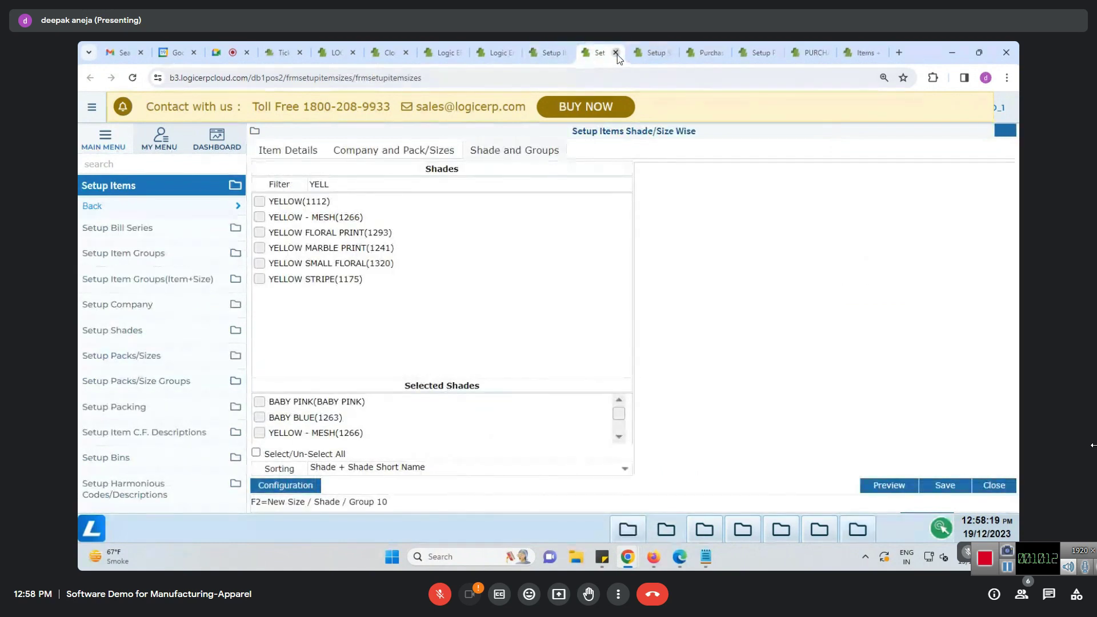
pyautogui.click(618, 52)
pyautogui.click(639, 55)
pyautogui.click(609, 53)
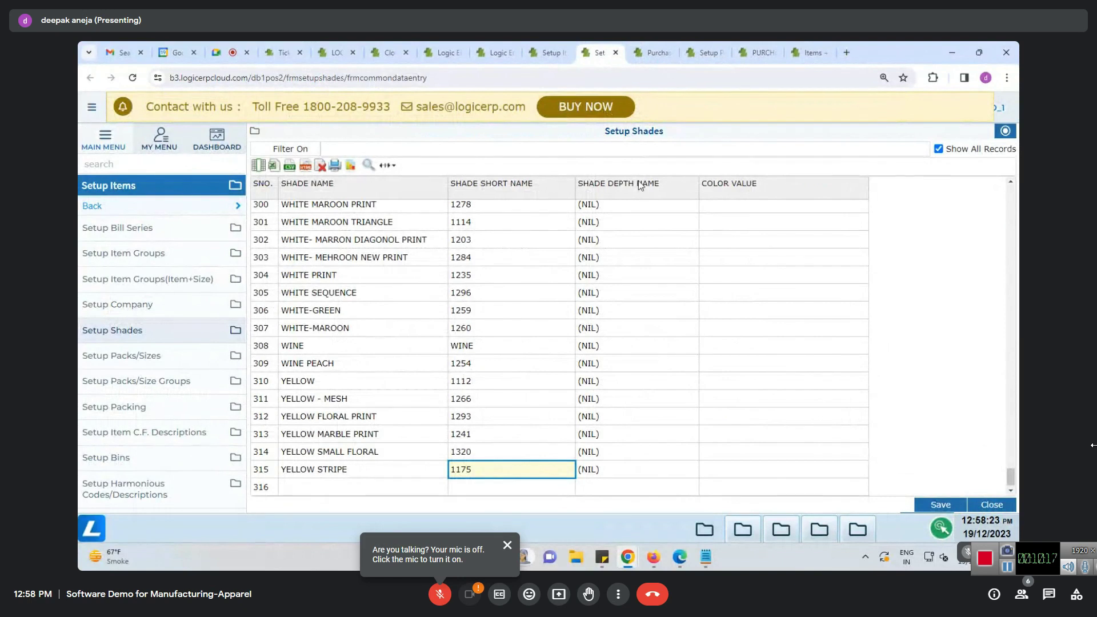
# Return the navigation menu to its main level and close the Setup Shades page to show the Purchase Bill
pyautogui.click(92, 207)
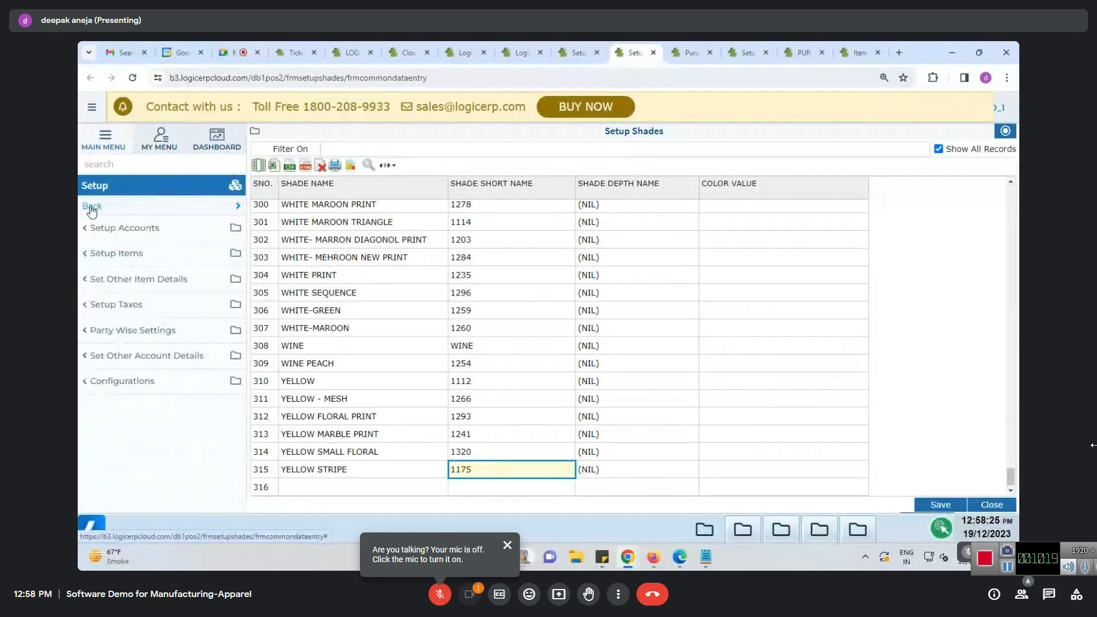
pyautogui.click(91, 208)
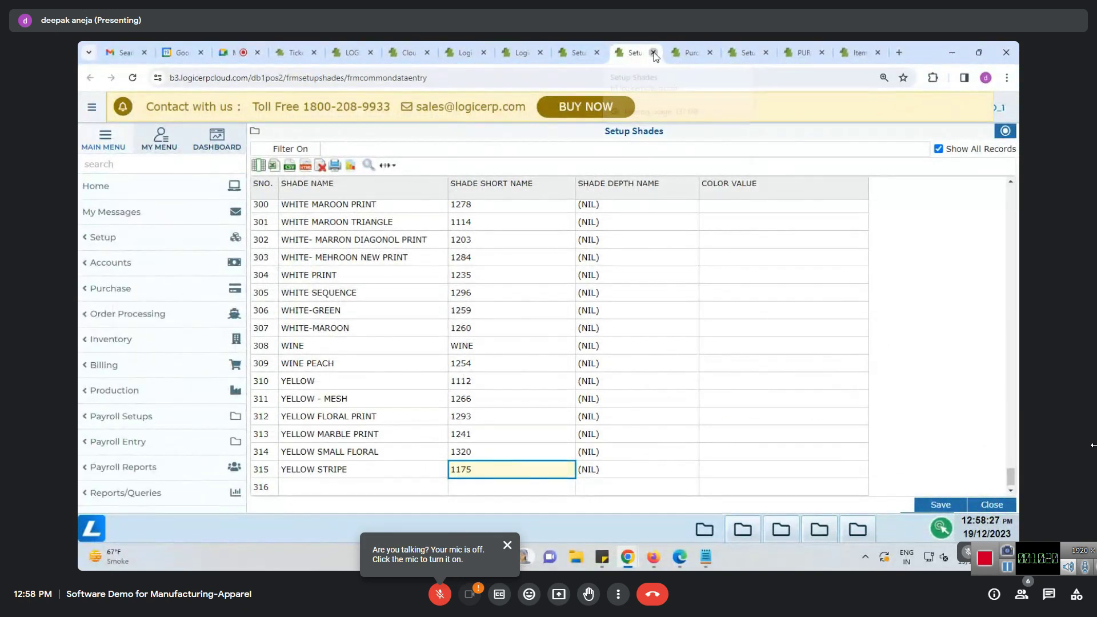
pyautogui.click(653, 52)
# Review the AGGARWAL DYEING purchase bill's item rows, including the INNER GREY quantity, rates and amount
pyautogui.moveTo(239, 198); pyautogui.dragTo(800, 416)
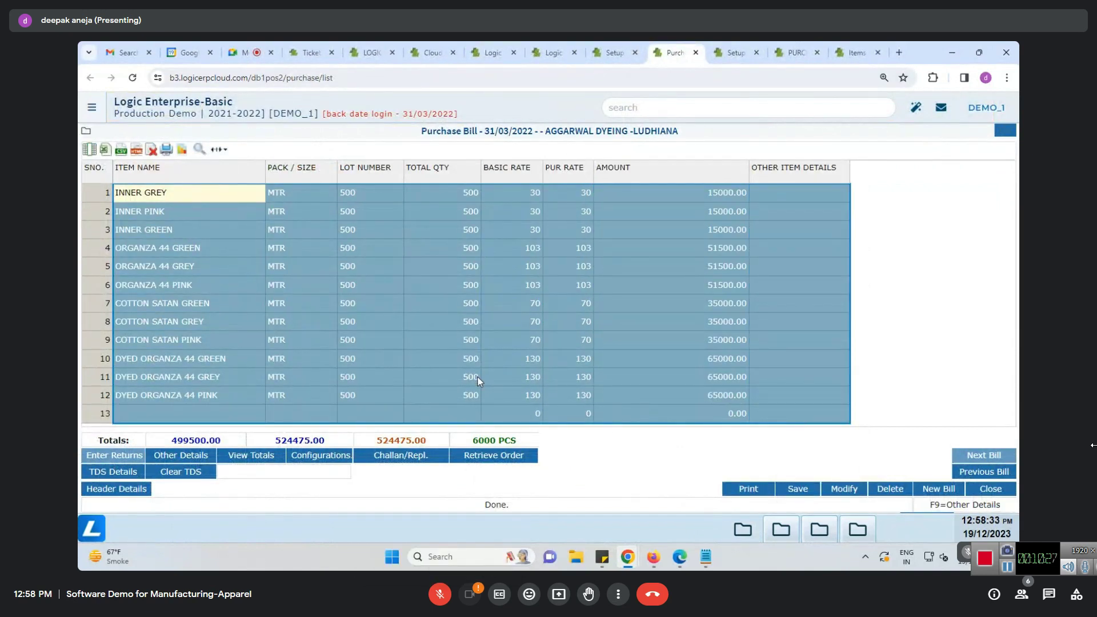
pyautogui.click(354, 412)
pyautogui.click(230, 417)
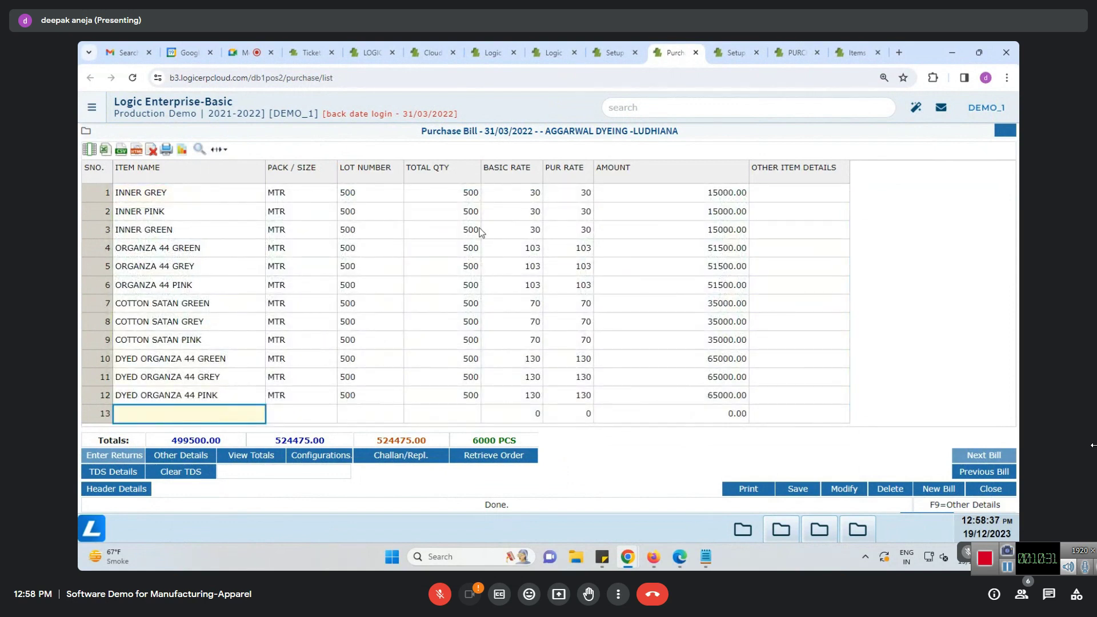
pyautogui.moveTo(444, 192); pyautogui.dragTo(636, 194)
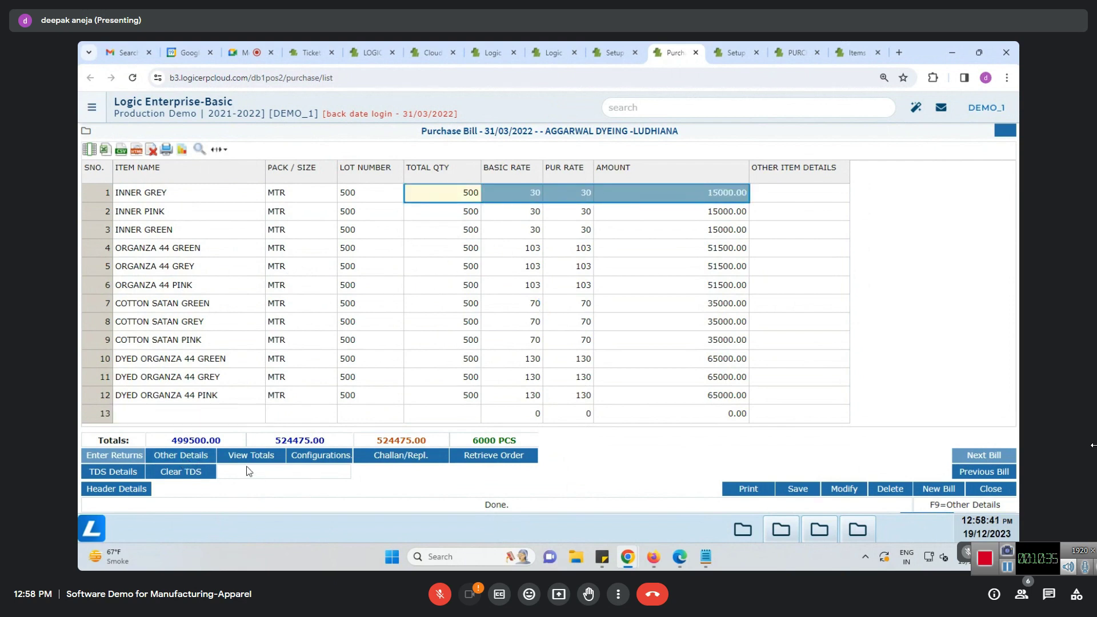
# Inspect the bill's transporter, freight, C.D. and special discount fields in Sale Other Details, and close it, declining the item-wise zero update
pyautogui.click(209, 454)
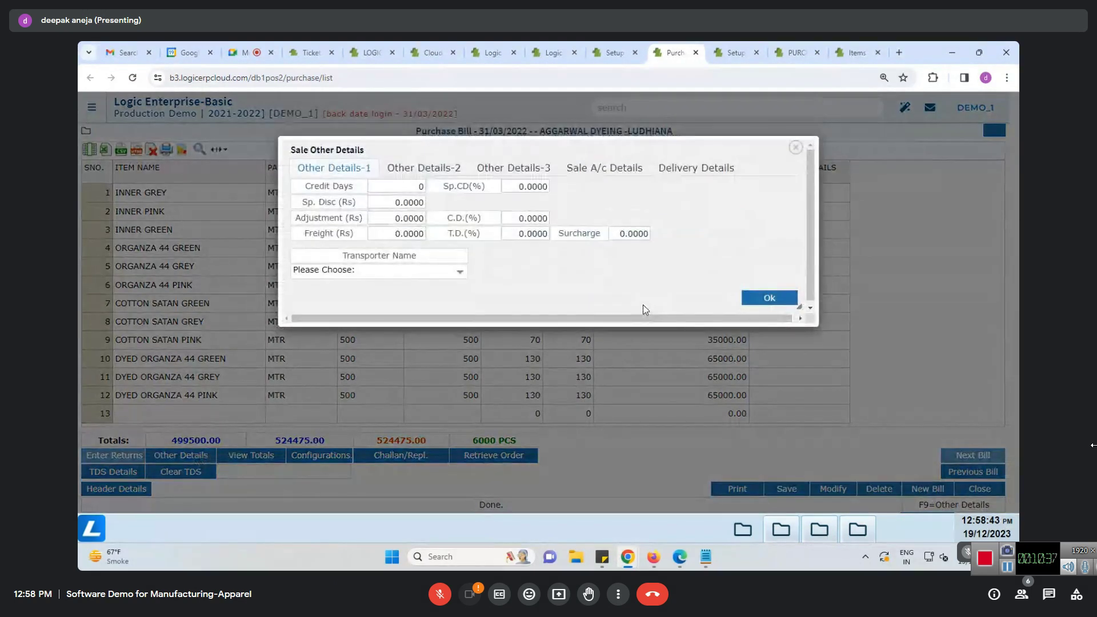
pyautogui.click(446, 272)
pyautogui.click(433, 263)
pyautogui.moveTo(391, 237); pyautogui.dragTo(415, 236)
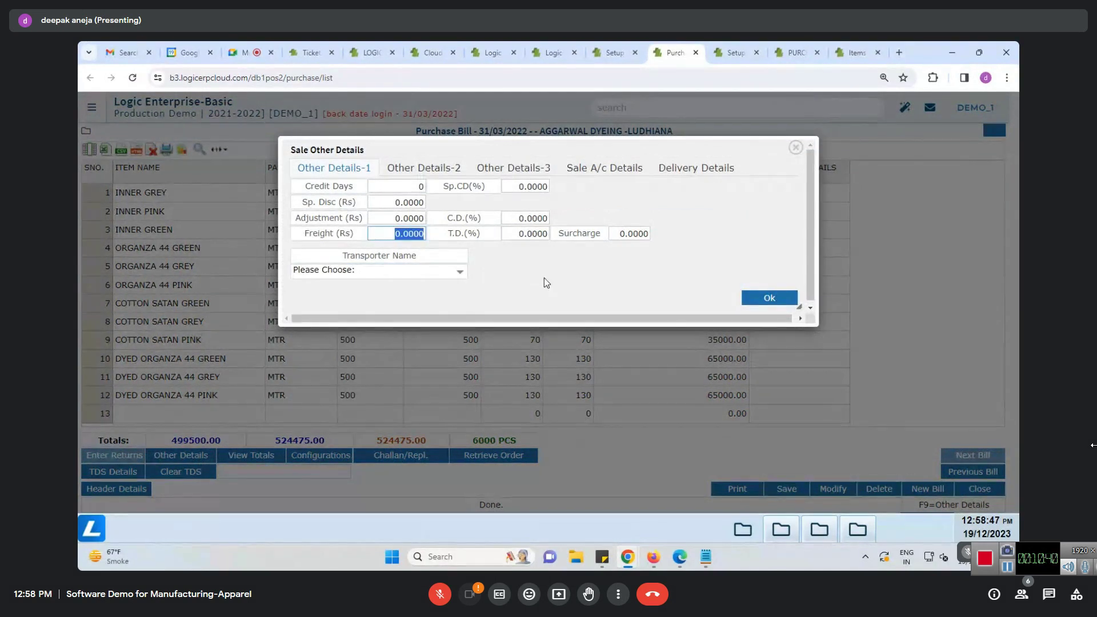
pyautogui.moveTo(519, 218); pyautogui.dragTo(537, 218)
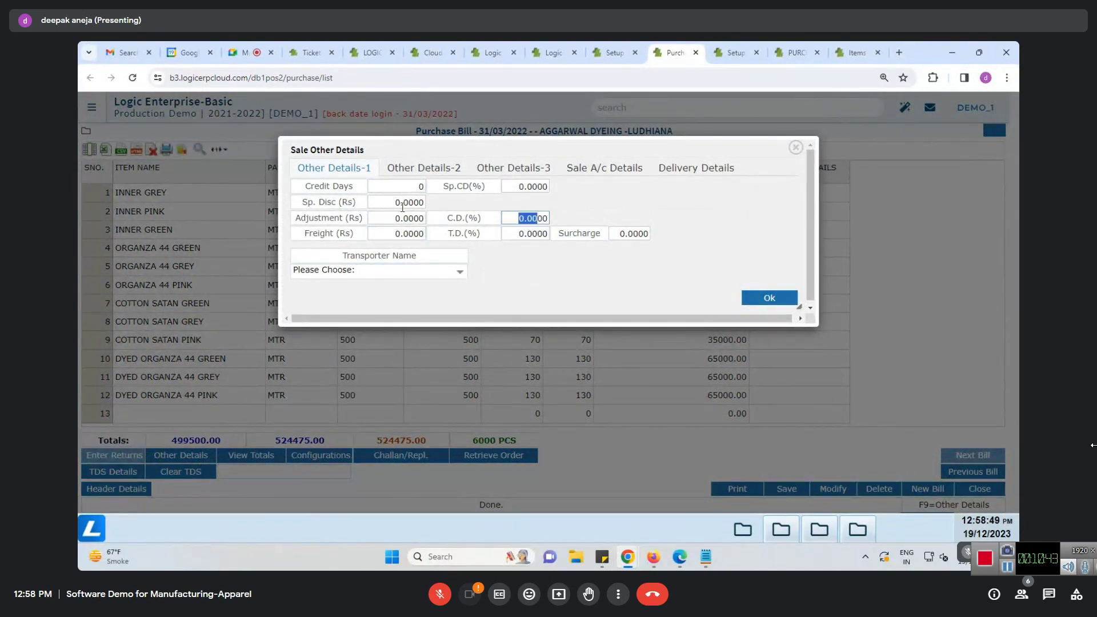
pyautogui.moveTo(393, 202); pyautogui.dragTo(430, 207)
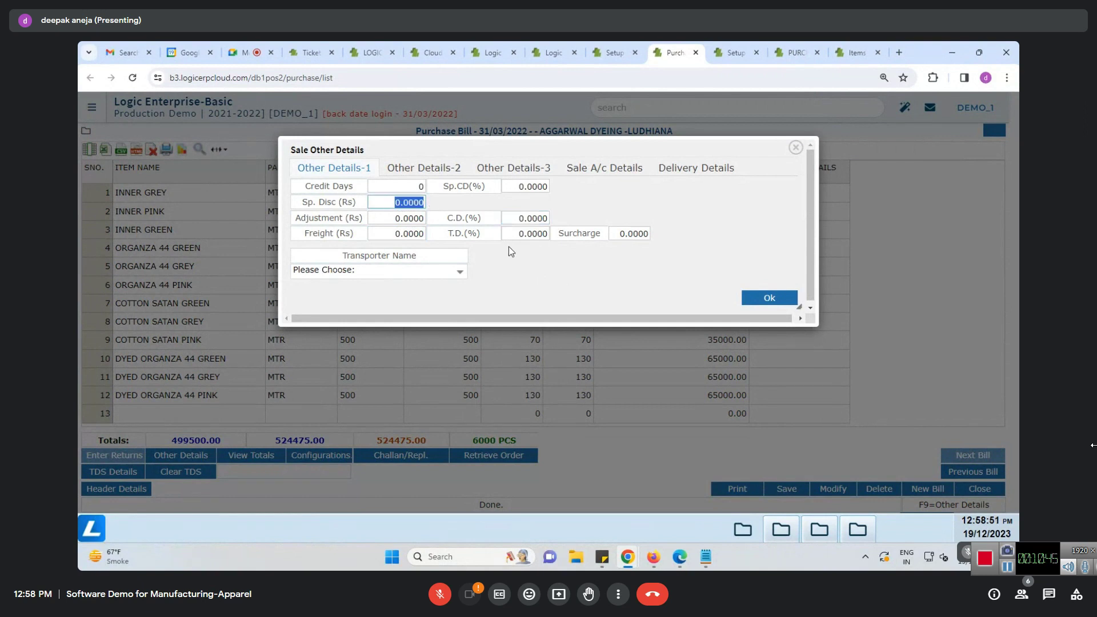
pyautogui.moveTo(400, 234); pyautogui.dragTo(429, 240)
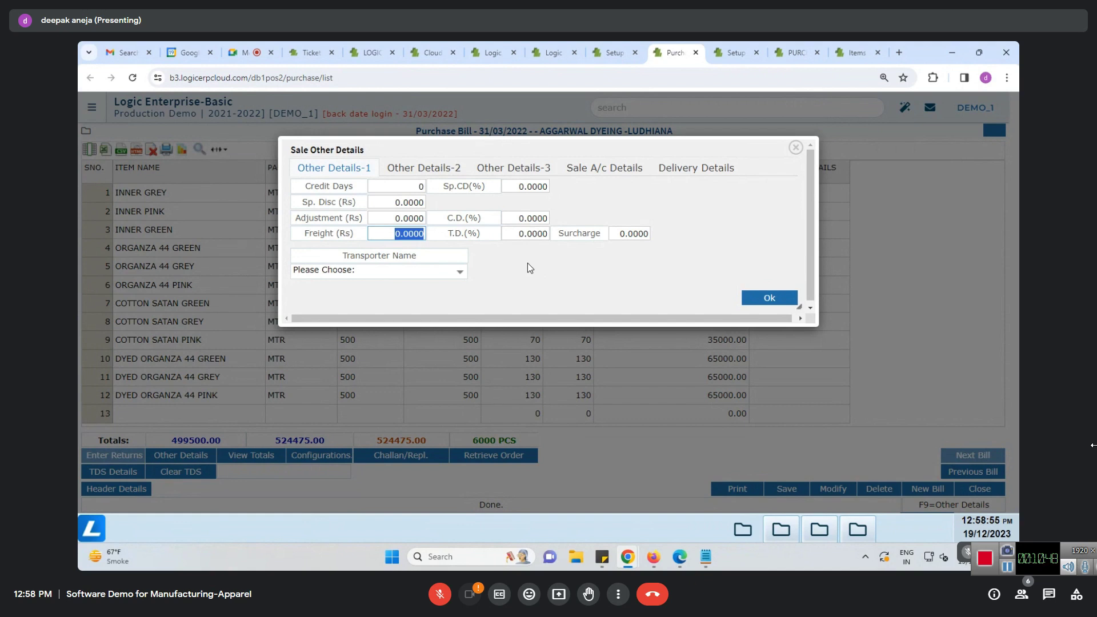
pyautogui.click(763, 296)
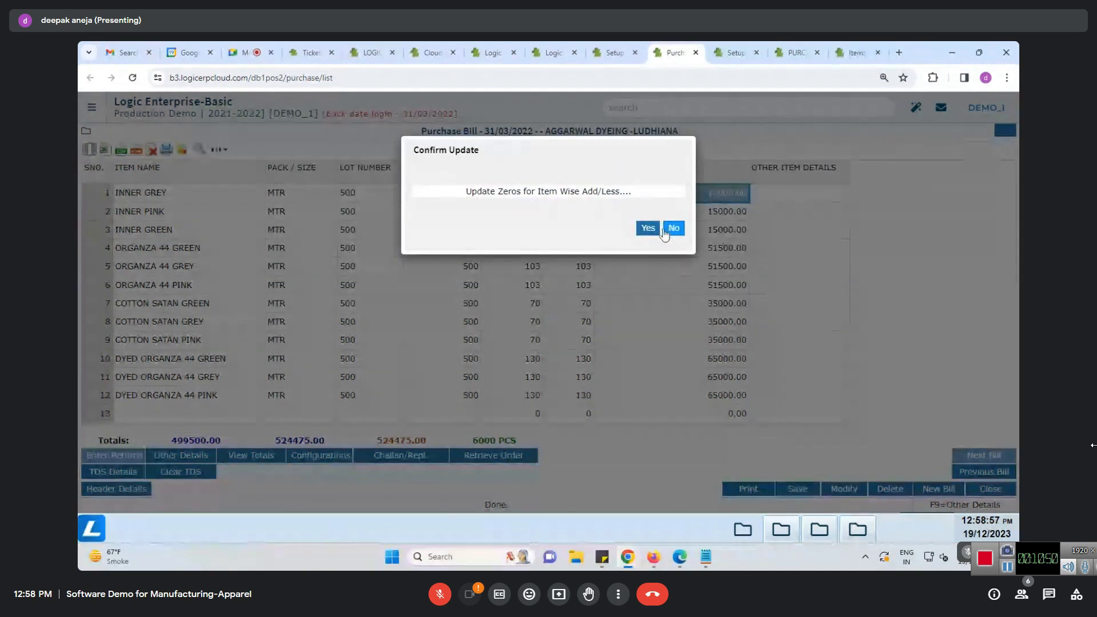
pyautogui.click(673, 229)
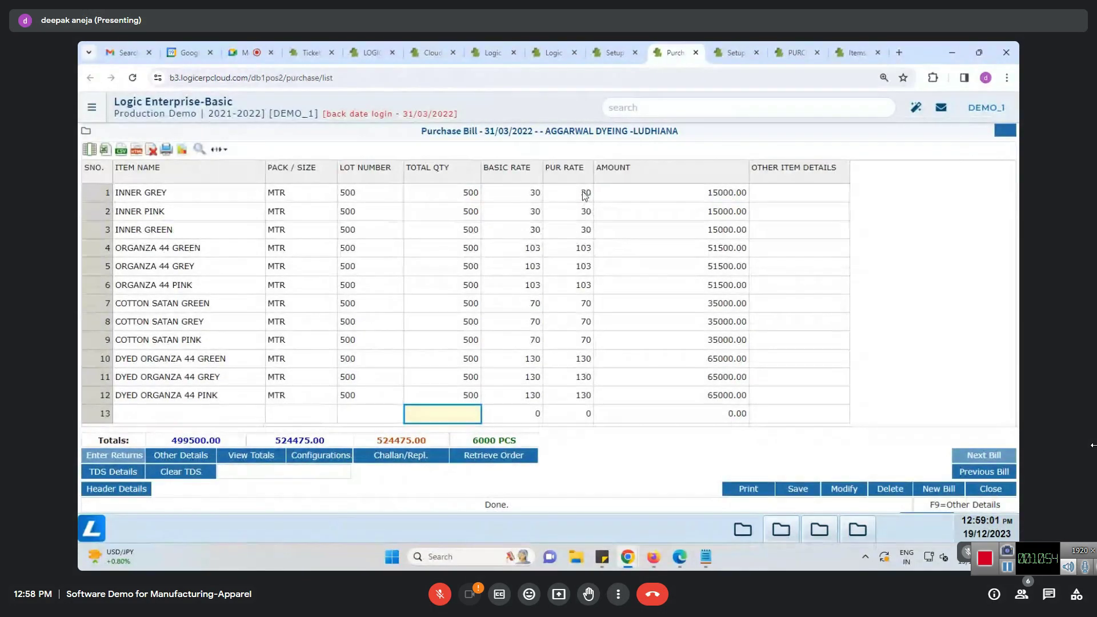
# Review the purchase rates down the bill and view the item-wise tax and account details of INNER GREY
pyautogui.moveTo(585, 195); pyautogui.dragTo(580, 372)
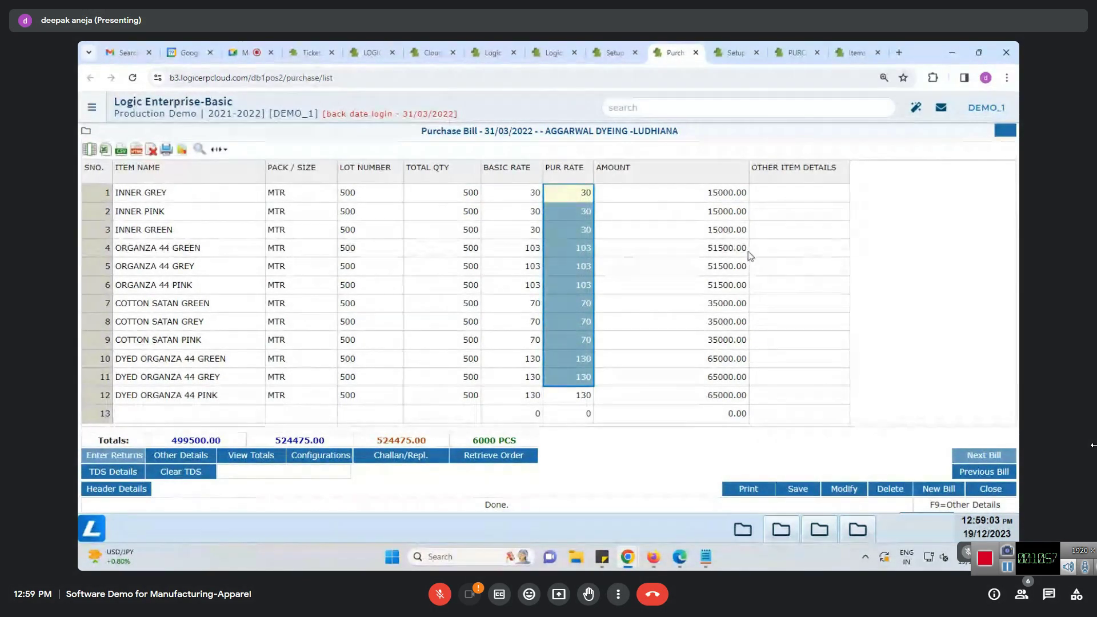
pyautogui.click(770, 196)
pyautogui.press('F9')
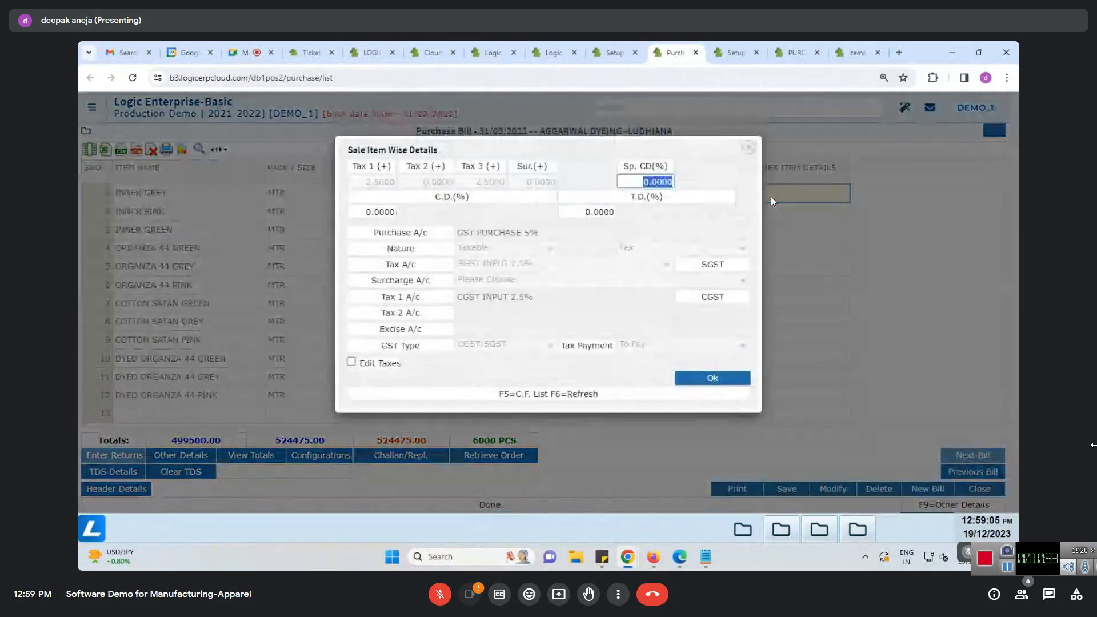
pyautogui.click(749, 148)
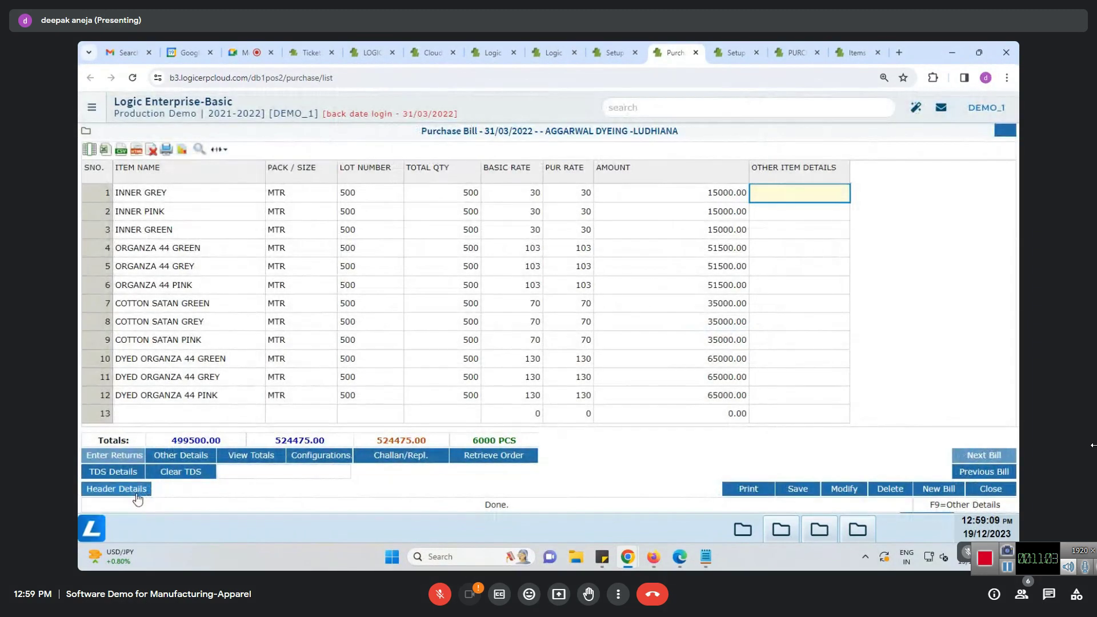
# View the purchase bill's header details and return to its item details
pyautogui.click(137, 499)
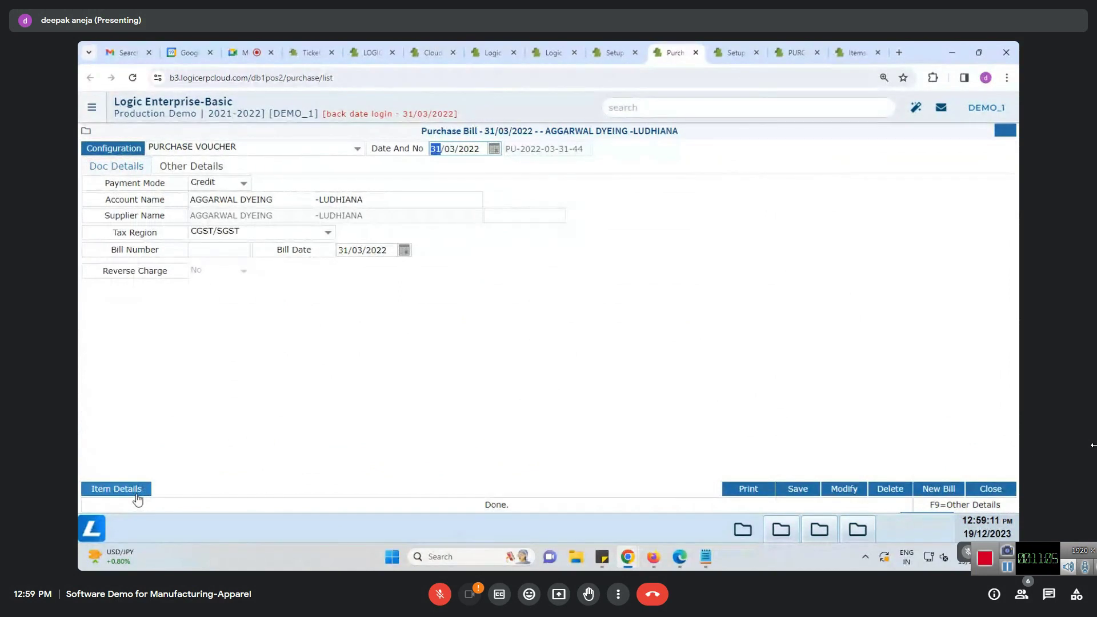
pyautogui.click(137, 494)
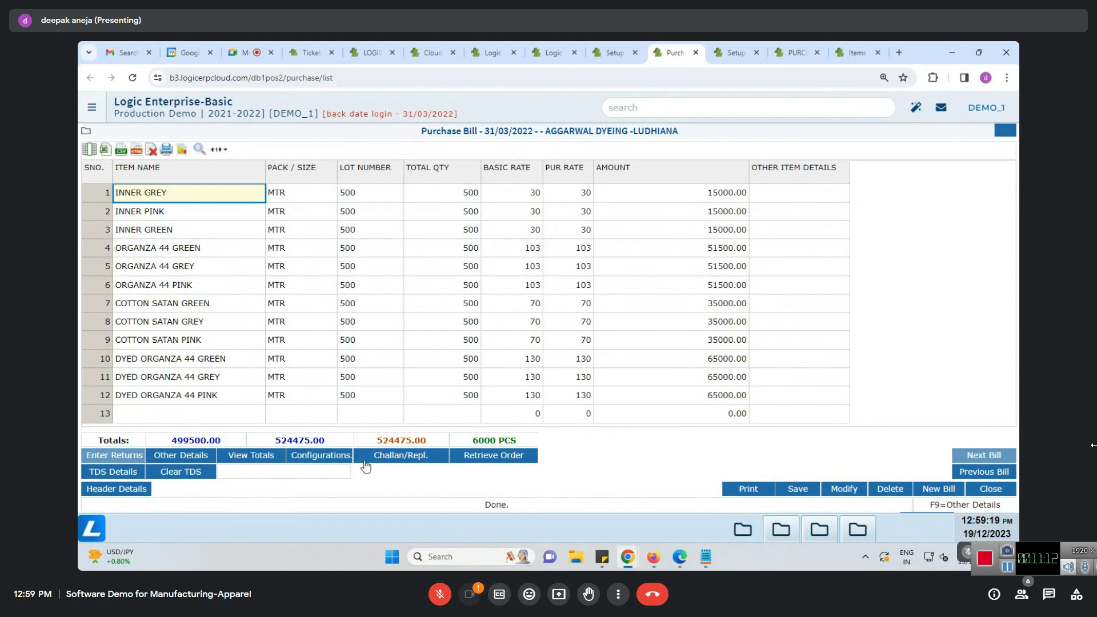
pyautogui.click(554, 414)
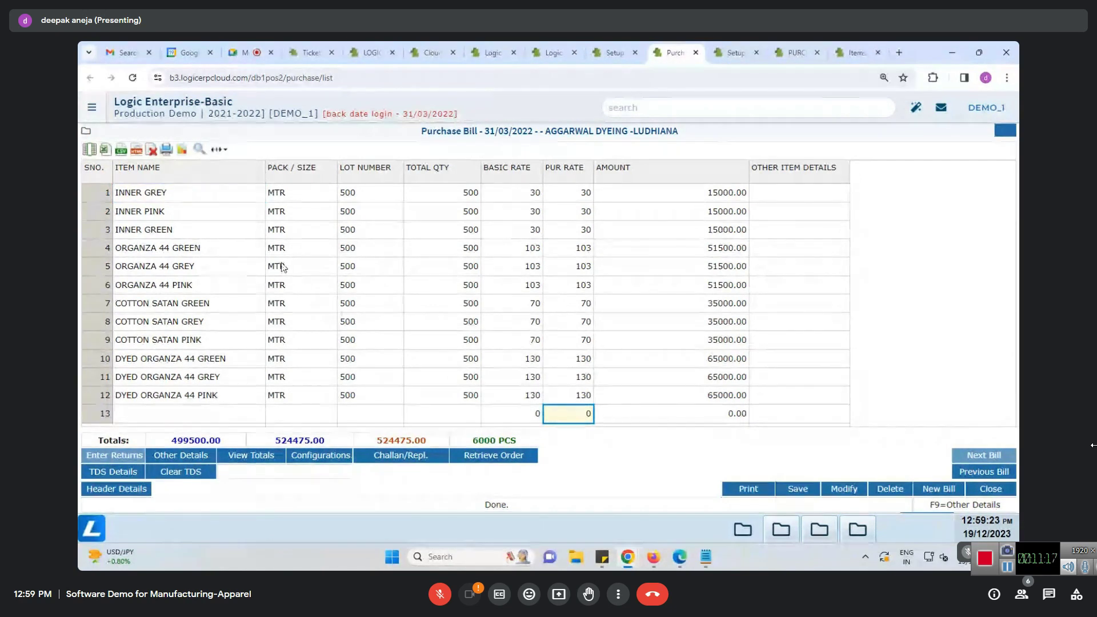
# Examine the shade-wise fabric rows from INNER GREY to DYED ORGANZA 44 PINK and the supplier in the bill heading
pyautogui.moveTo(229, 194); pyautogui.dragTo(794, 412)
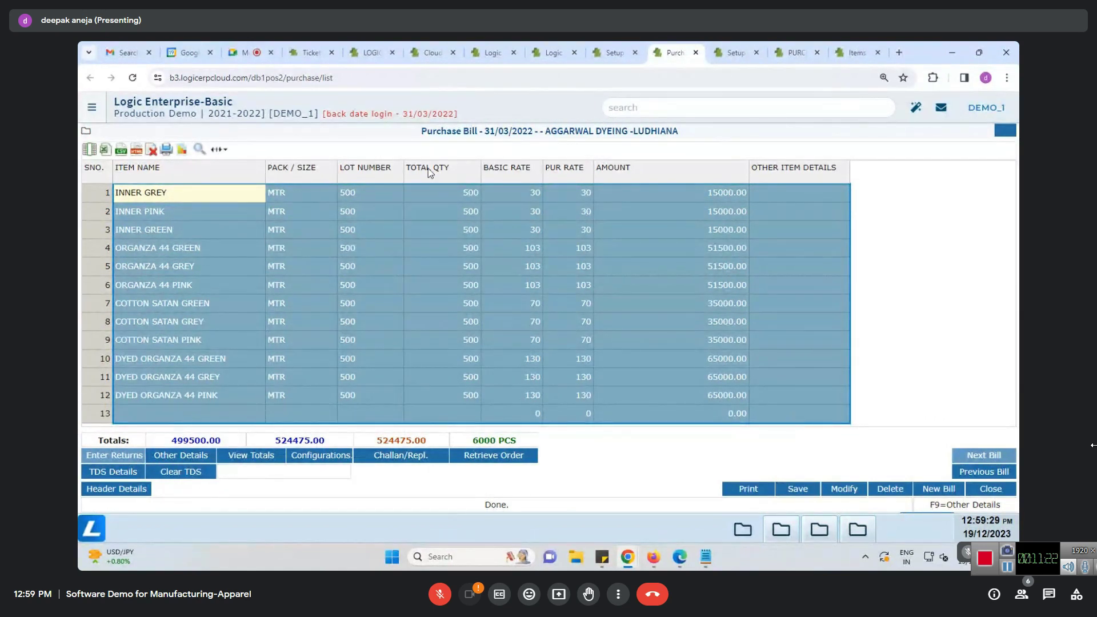
pyautogui.click(451, 229)
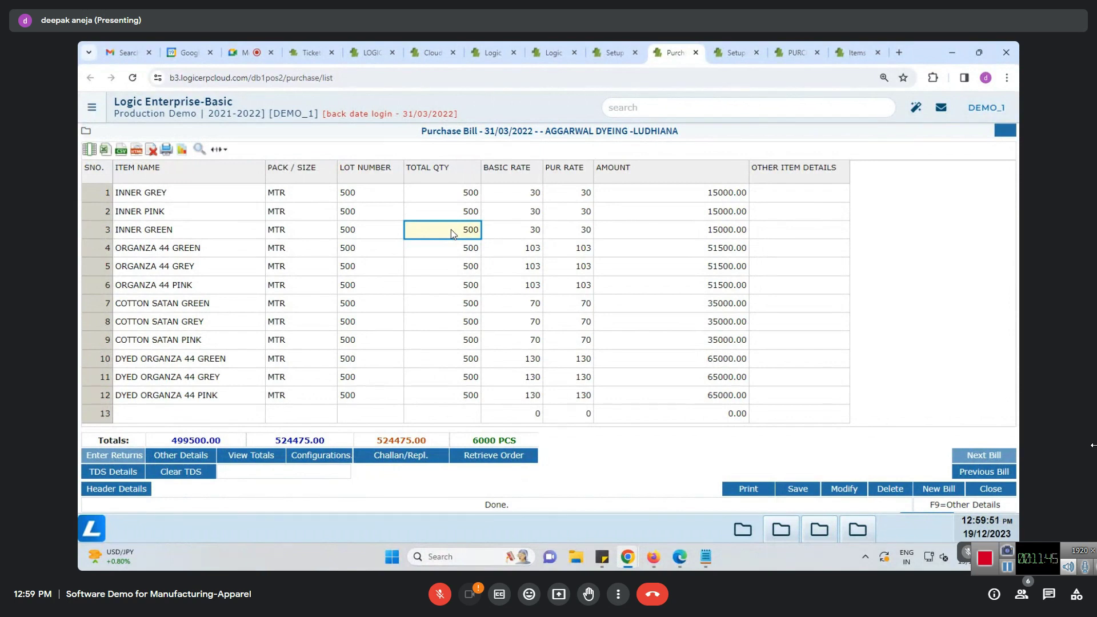
pyautogui.click(444, 284)
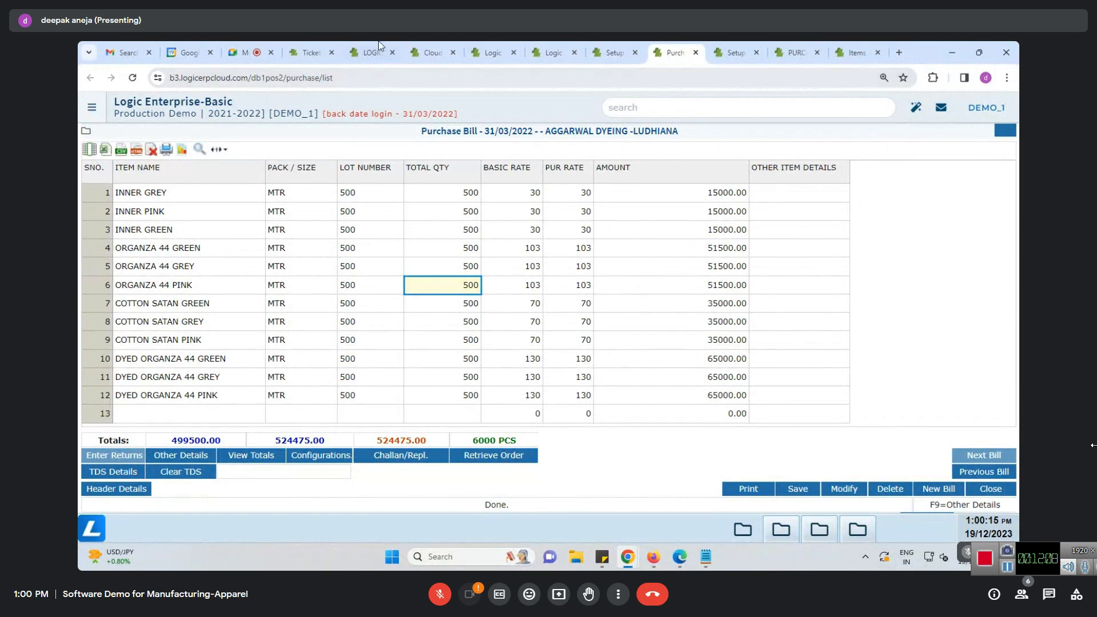
pyautogui.click(485, 322)
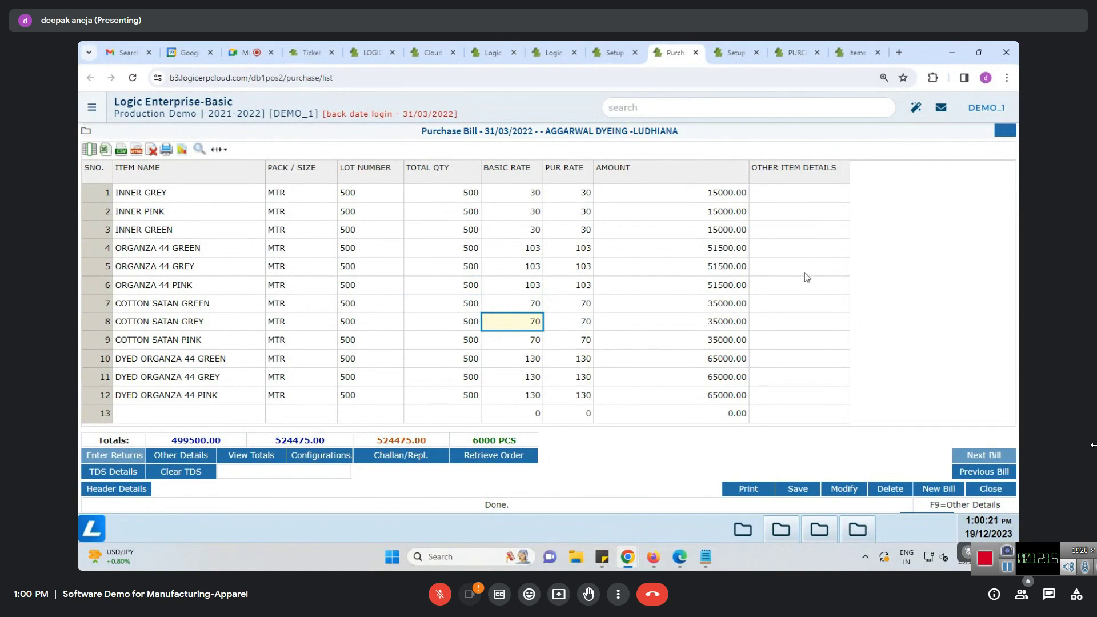
pyautogui.moveTo(243, 191); pyautogui.dragTo(753, 400)
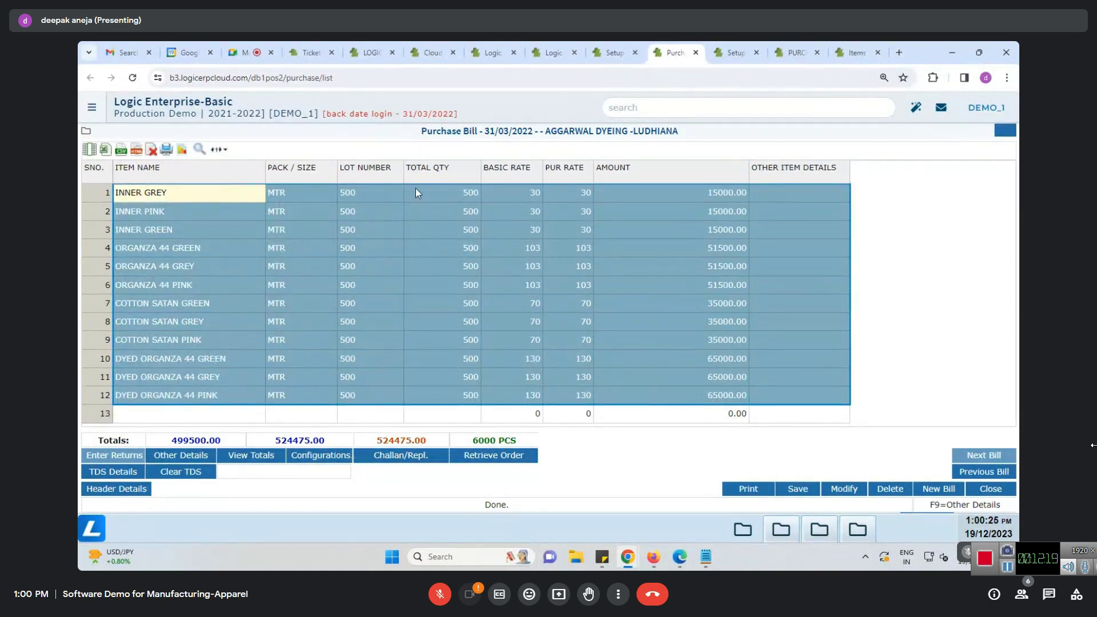
pyautogui.moveTo(412, 132); pyautogui.dragTo(703, 134)
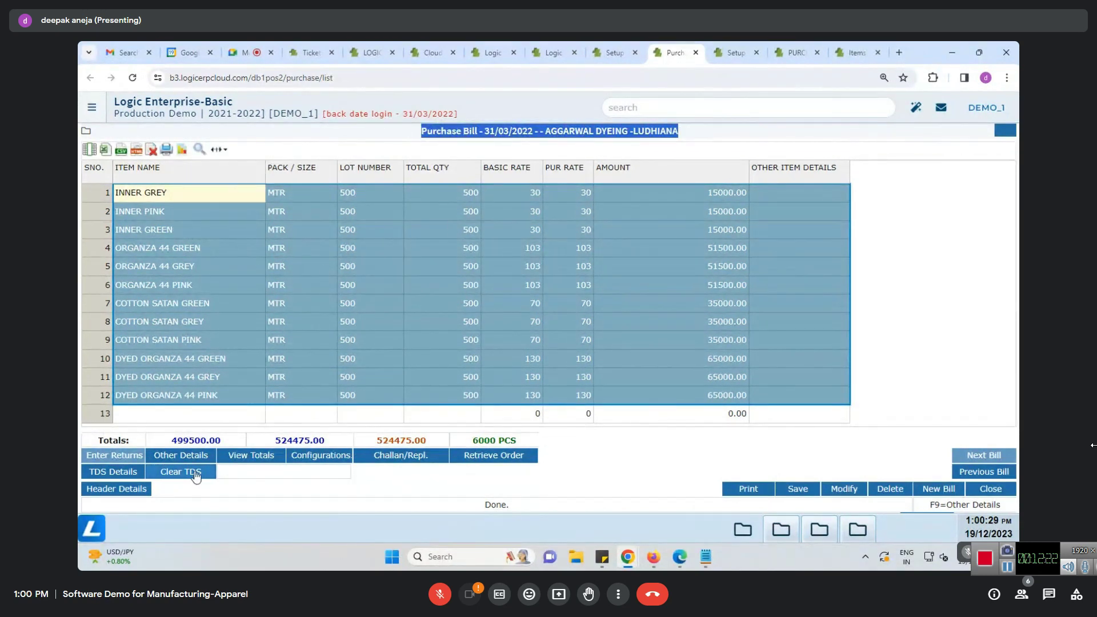
# Recheck the transporter list and freight field in Sale Other Details, and leave without updating item-wise add/less values to zero
pyautogui.click(186, 457)
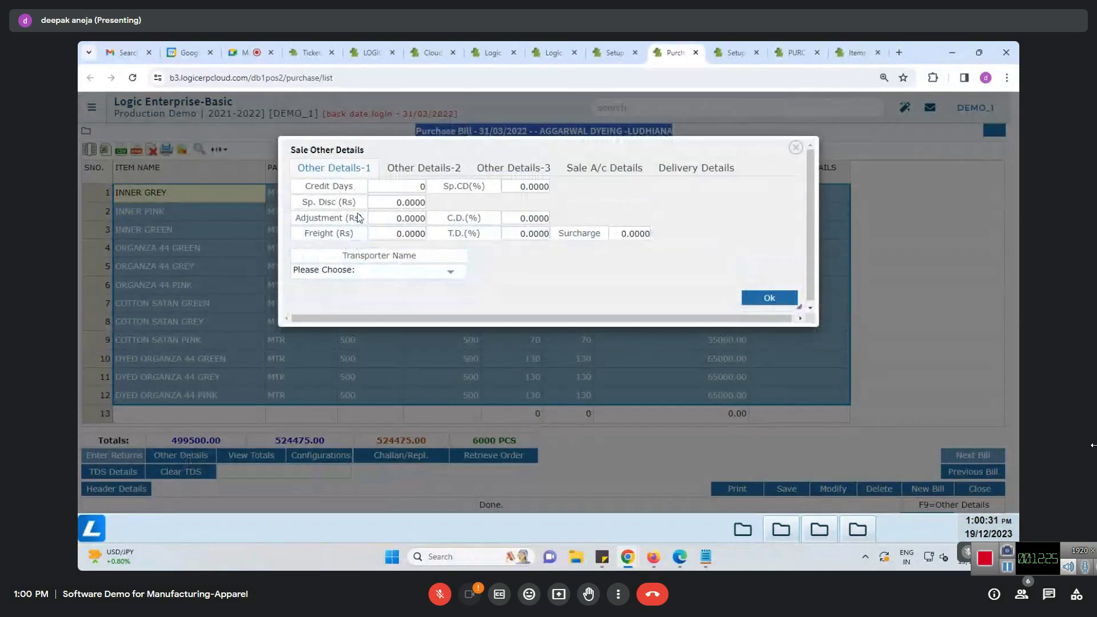
pyautogui.click(448, 274)
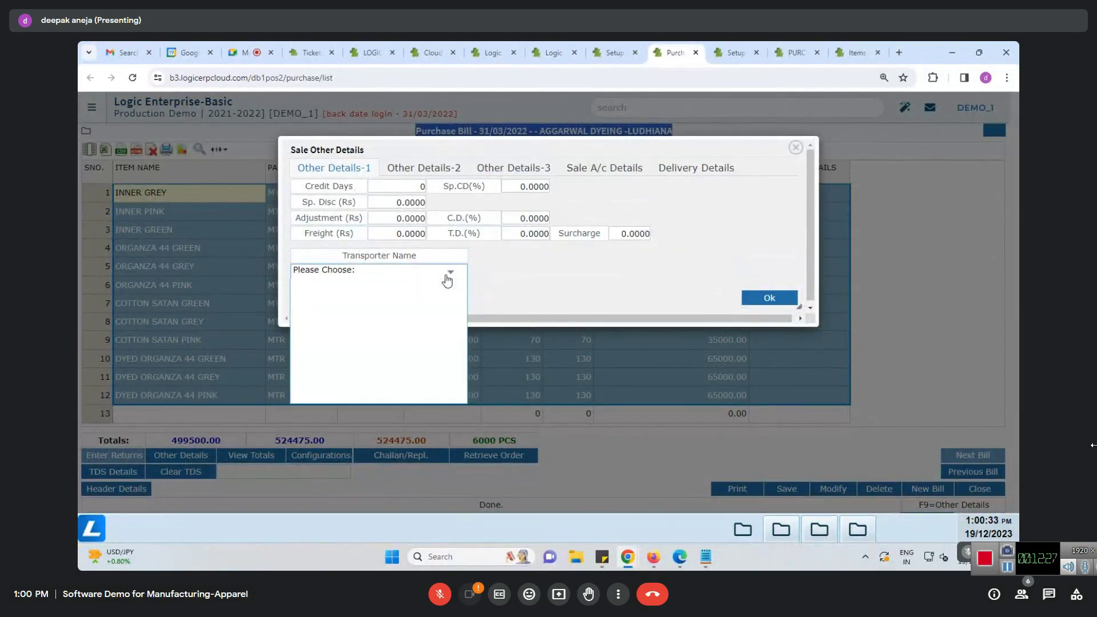
pyautogui.click(448, 280)
pyautogui.click(402, 234)
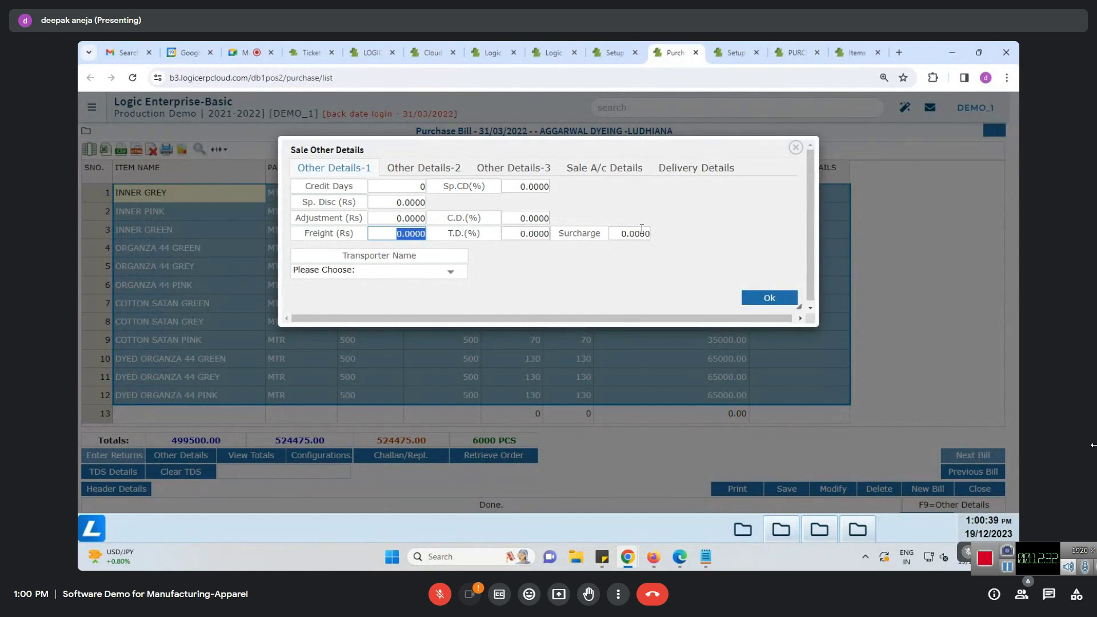
pyautogui.click(757, 298)
pyautogui.click(679, 229)
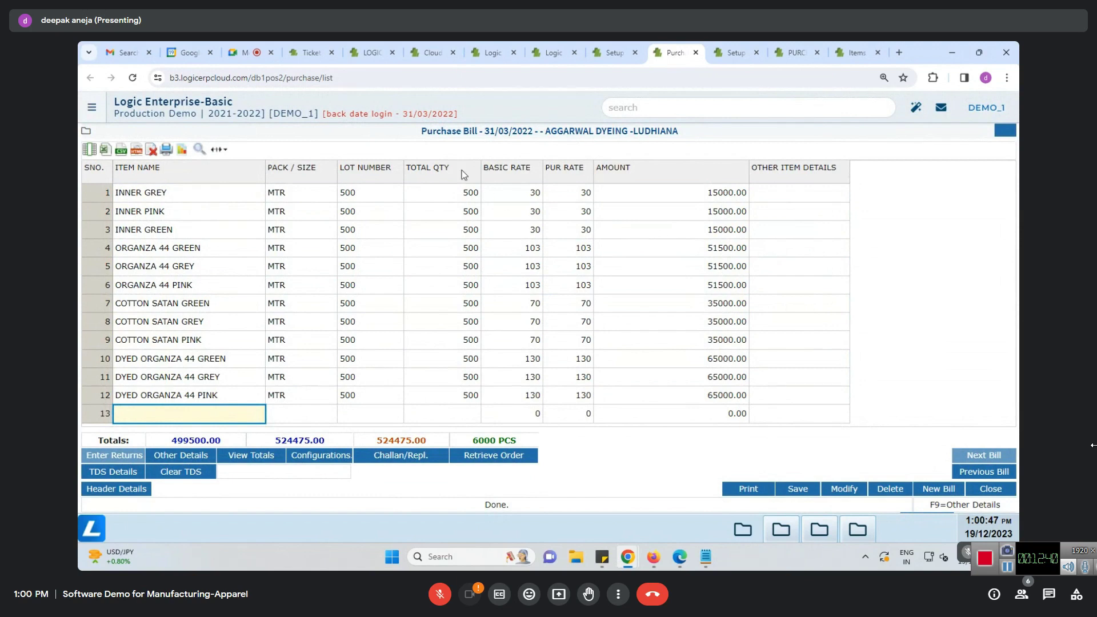
# Highlight the purchase bill heading and view the bill's totals
pyautogui.moveTo(422, 131); pyautogui.dragTo(711, 138)
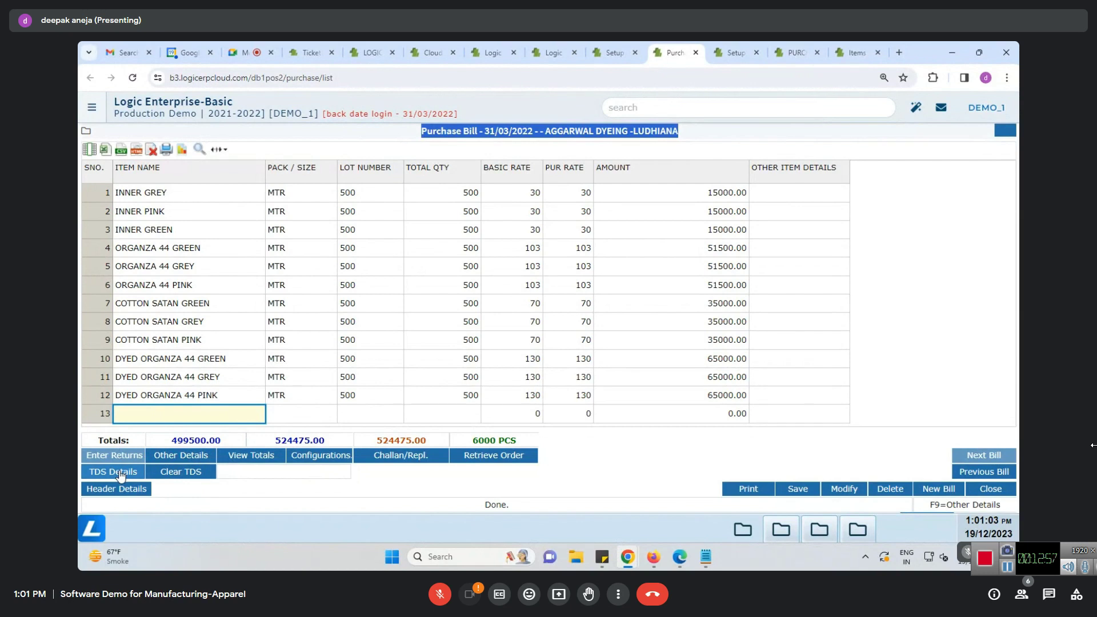
pyautogui.click(182, 478)
pyautogui.click(263, 461)
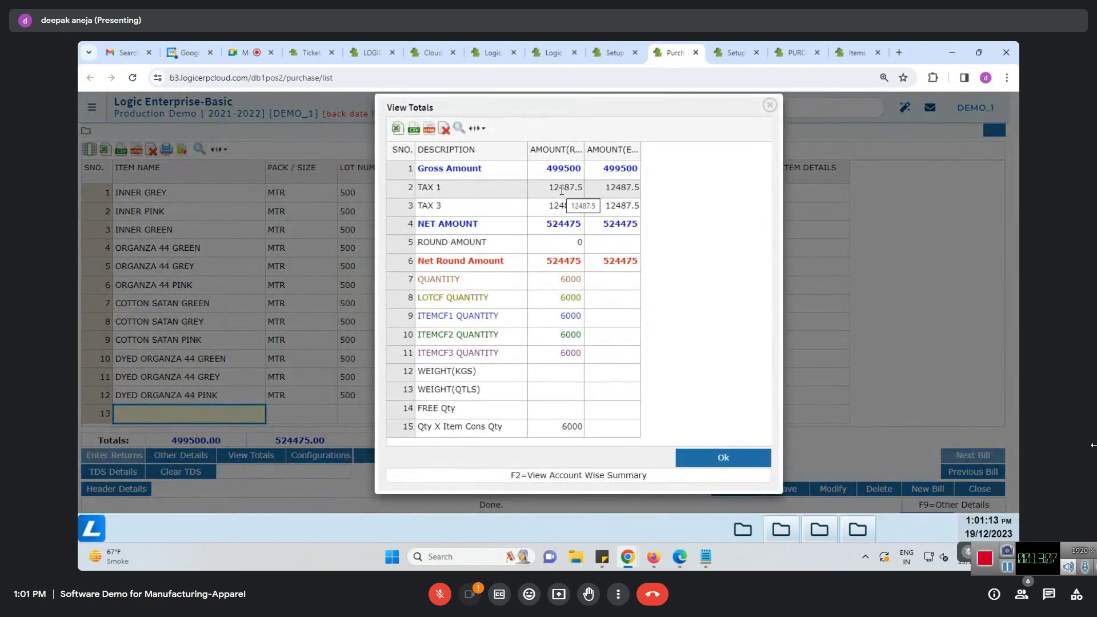
# Examine the account-wise debit and credit break-up of the voucher, widening its credit column, and return to the totals
pyautogui.press('F2')
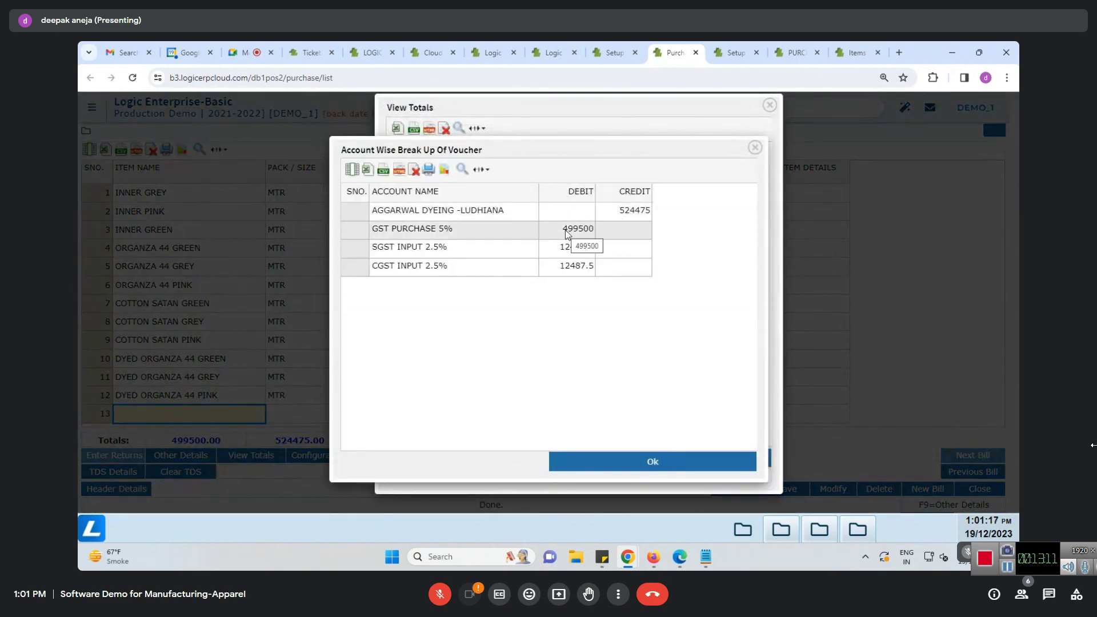
pyautogui.moveTo(652, 191); pyautogui.dragTo(682, 232)
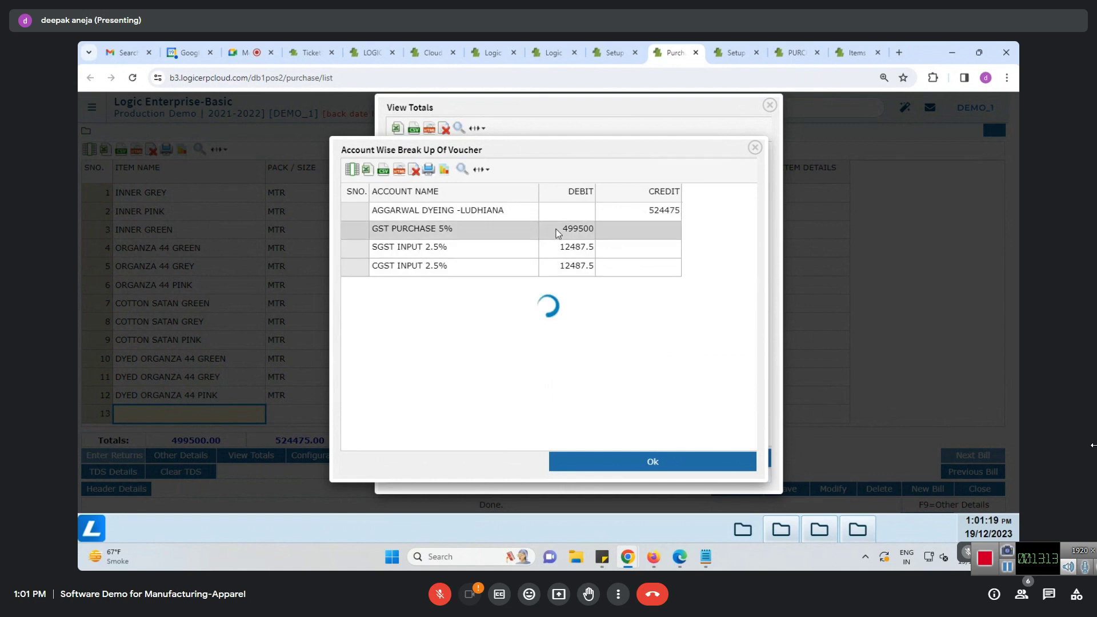
pyautogui.click(516, 265)
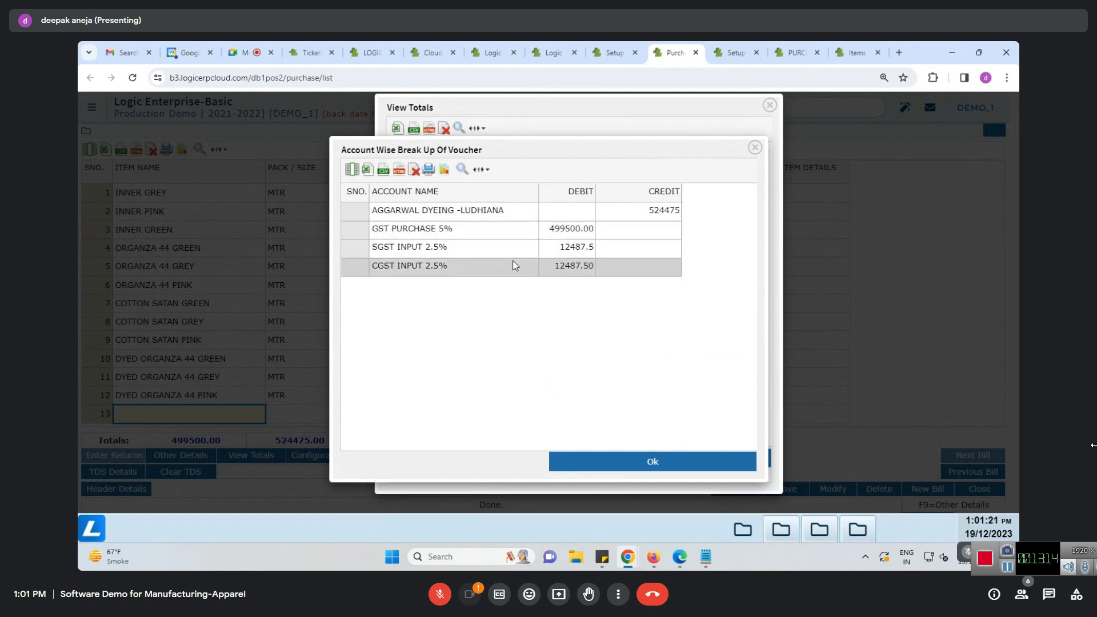
pyautogui.click(652, 462)
pyautogui.press('F2')
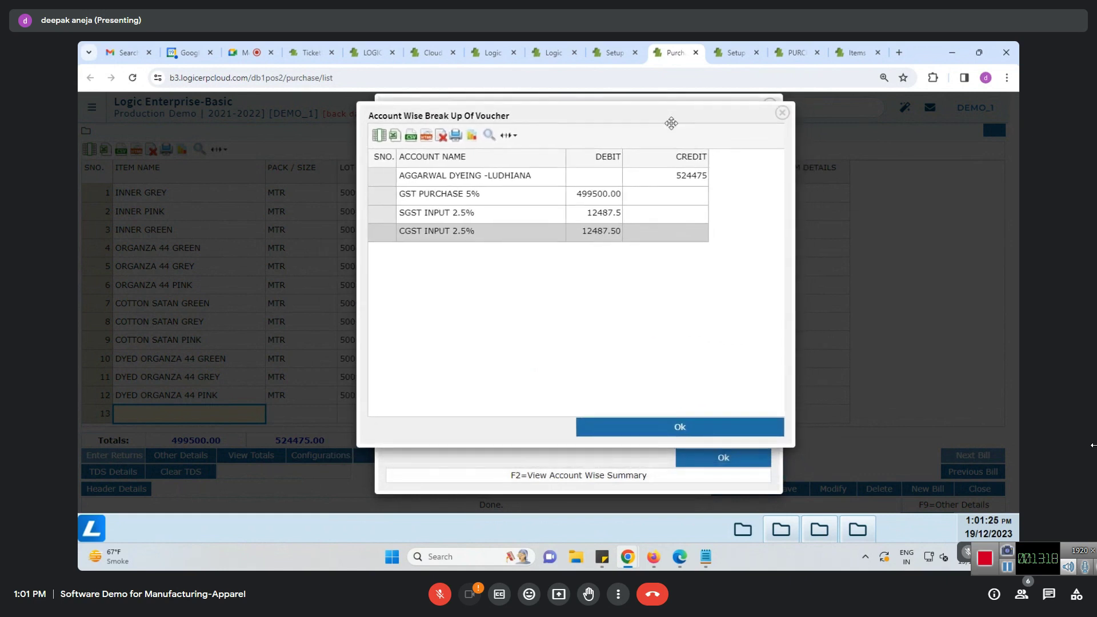
pyautogui.click(607, 437)
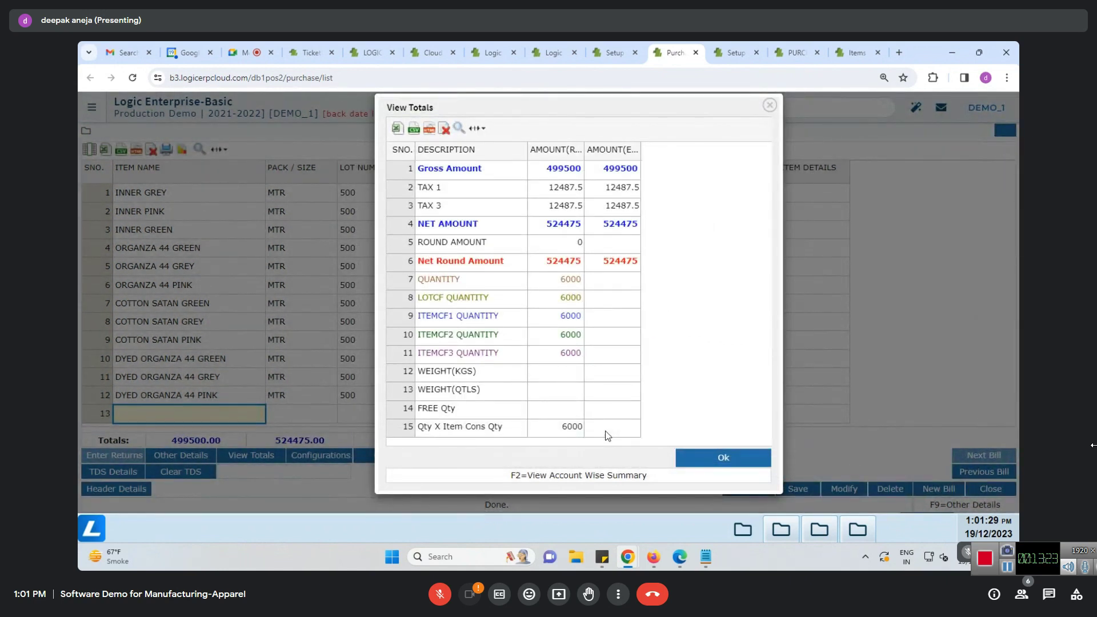
# Close the purchase bill totals and open the Stock Query report from the stock reports with its filter options shown
pyautogui.click(734, 460)
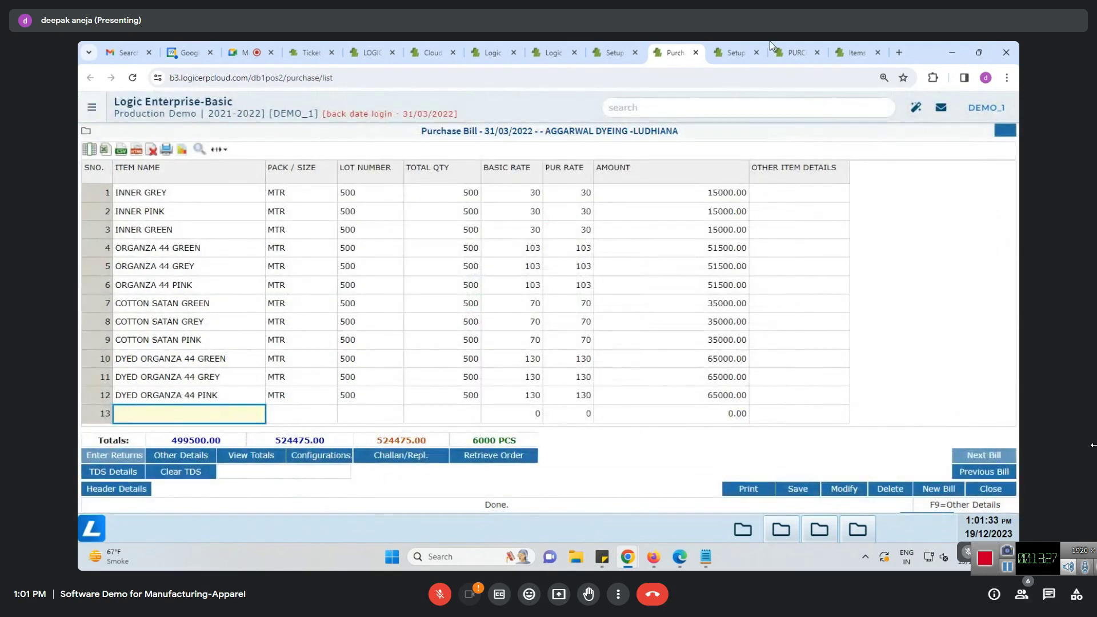
pyautogui.click(847, 52)
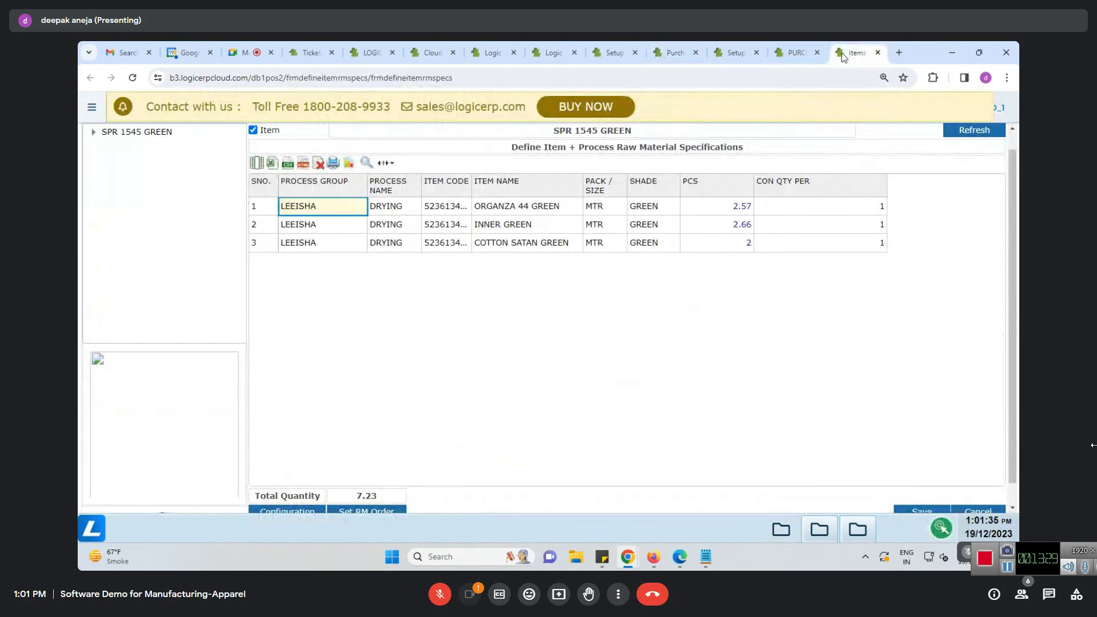
pyautogui.click(805, 57)
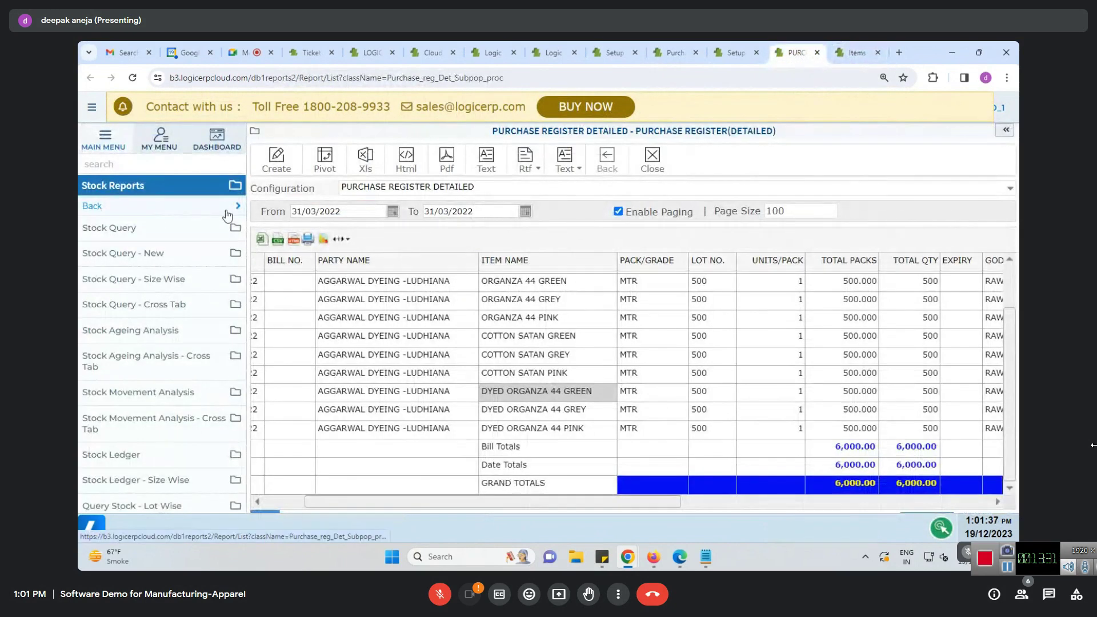
pyautogui.click(116, 223)
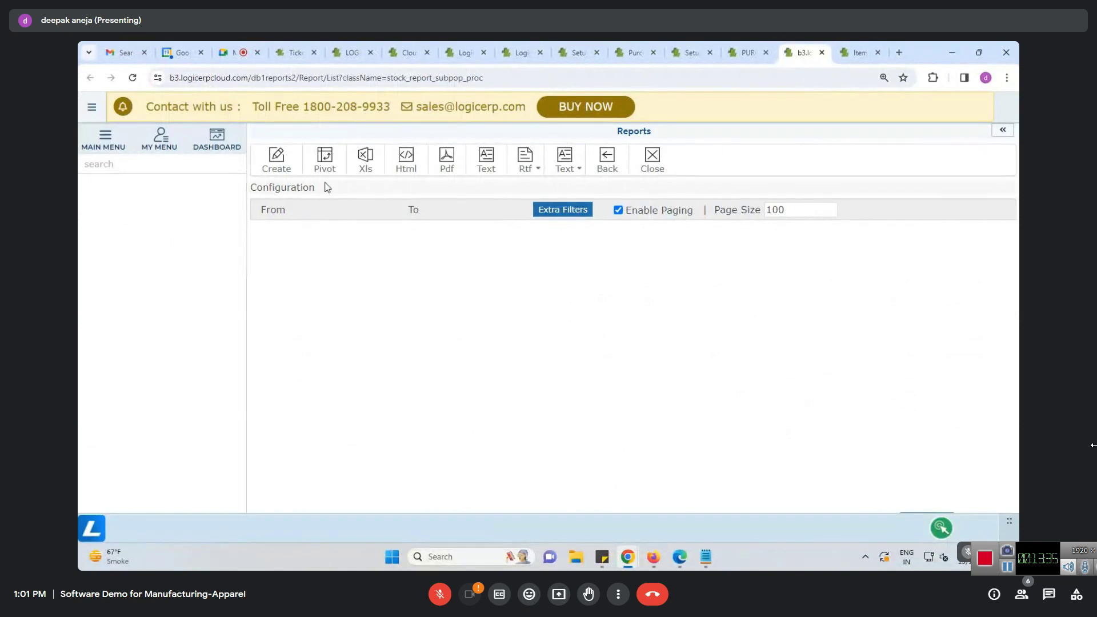
pyautogui.click(1003, 129)
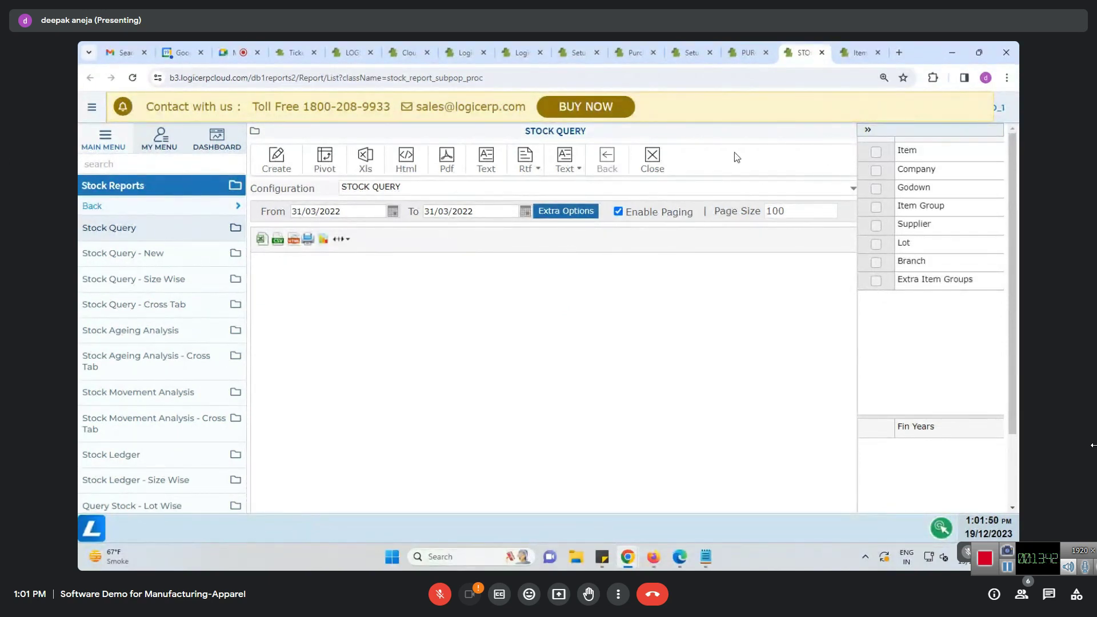
# Turn on the stock query's Item filter and search for items with the name IN
pyautogui.click(876, 151)
pyautogui.click(400, 167)
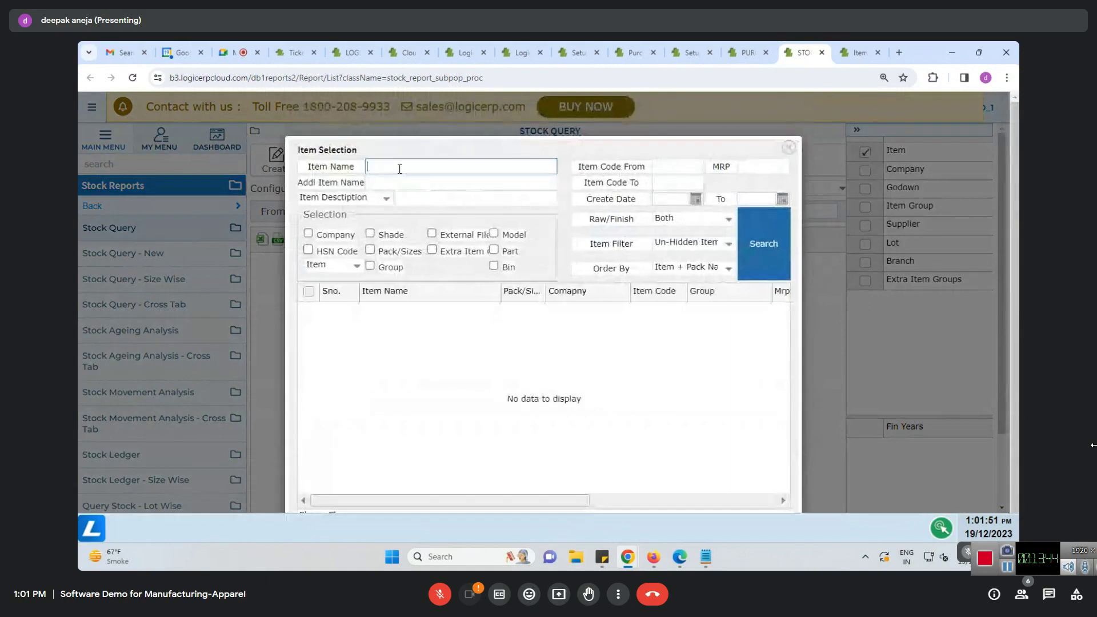
pyautogui.write('DEMO')
pyautogui.press('BackSpace')
pyautogui.press('BackSpace')
pyautogui.press('BackSpace')
pyautogui.press('BackSpace')
pyautogui.press('BackSpace')
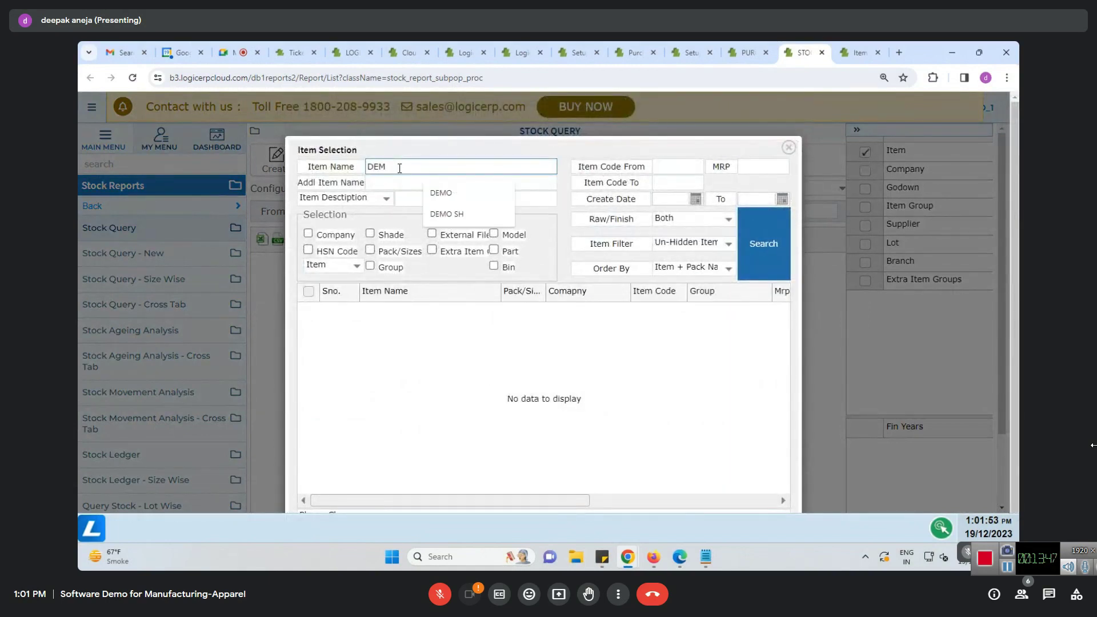
pyautogui.write('IN')
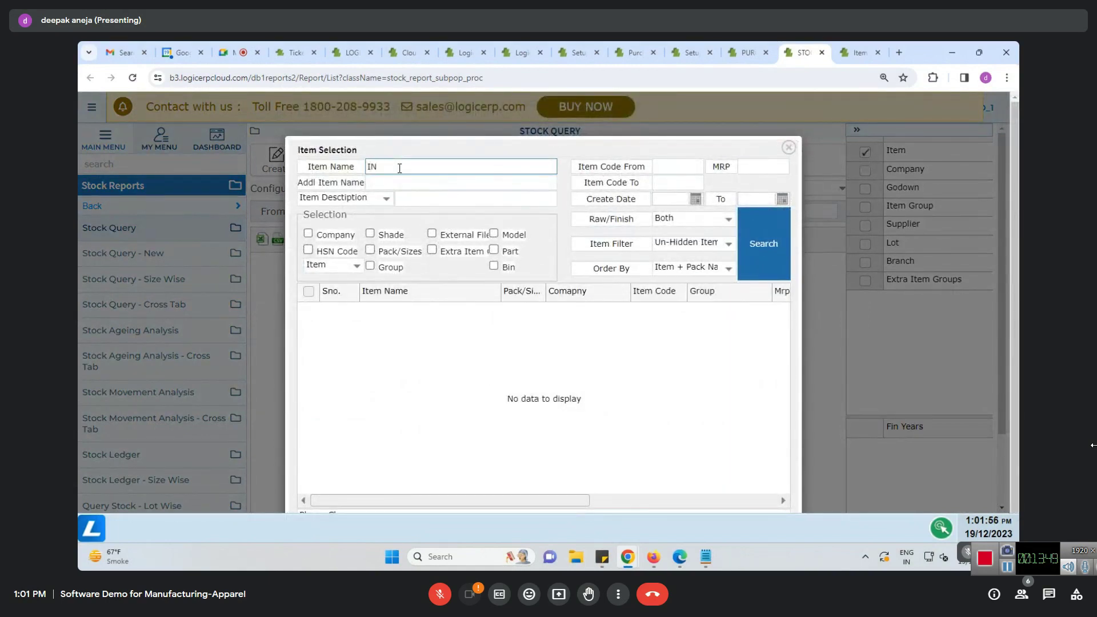
pyautogui.click(766, 255)
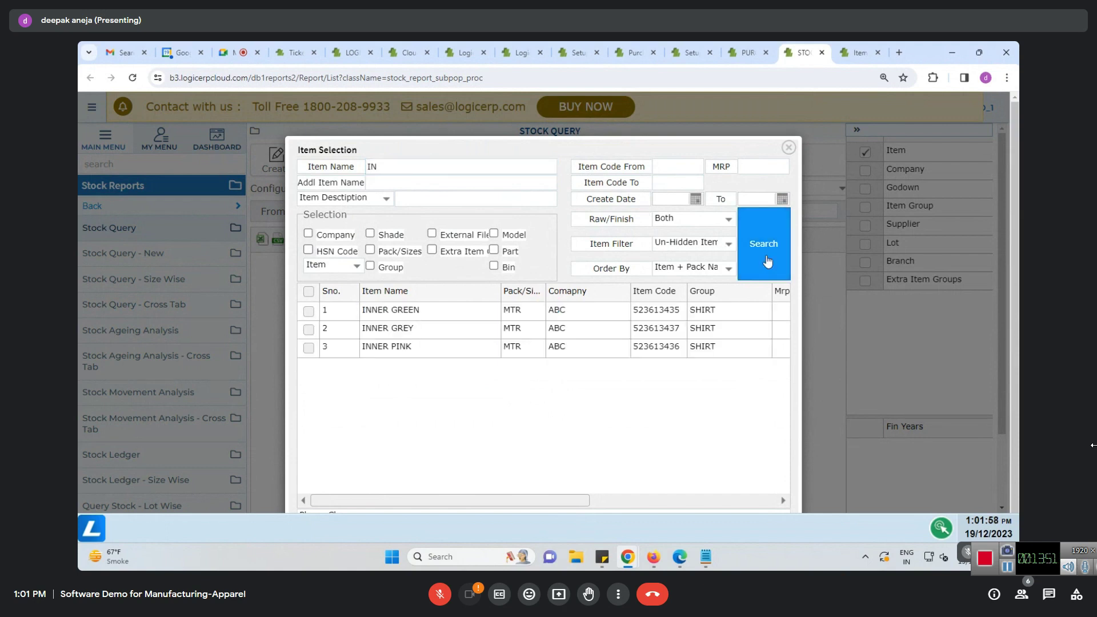
# Apply all the found INNER items as the stock query filter, and hide the filter options
pyautogui.click(308, 292)
pyautogui.moveTo(583, 148); pyautogui.dragTo(589, 100)
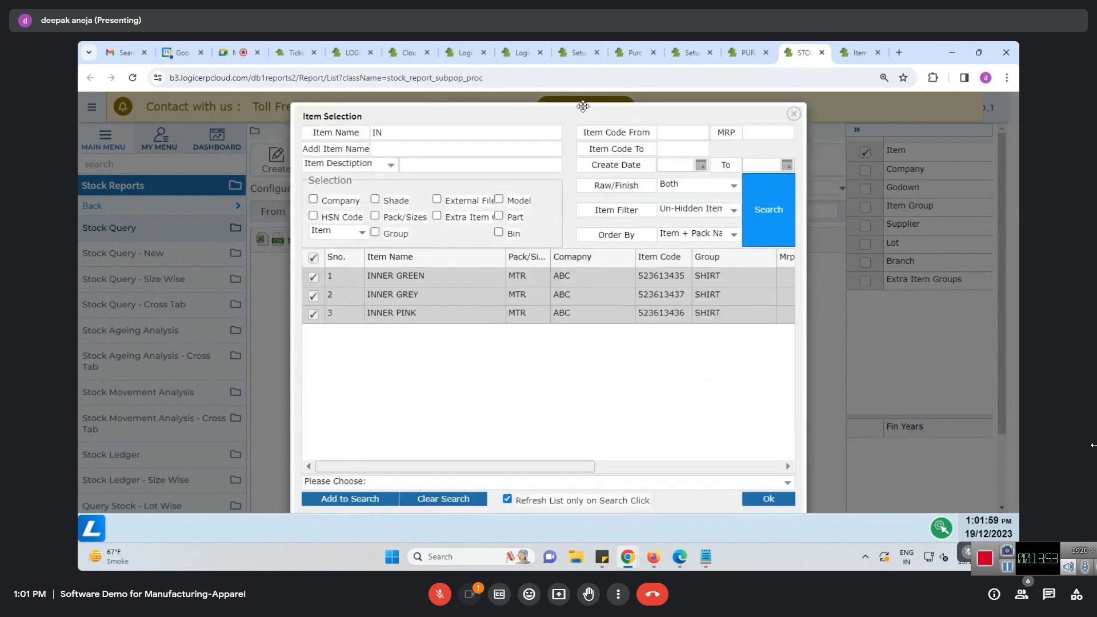
pyautogui.click(770, 485)
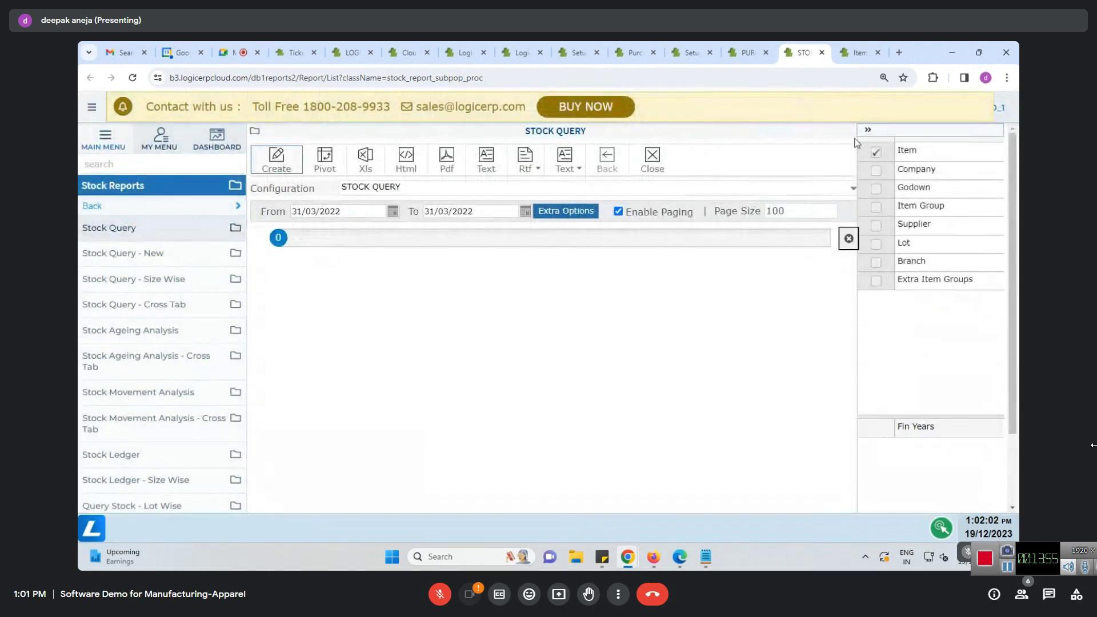
pyautogui.click(865, 133)
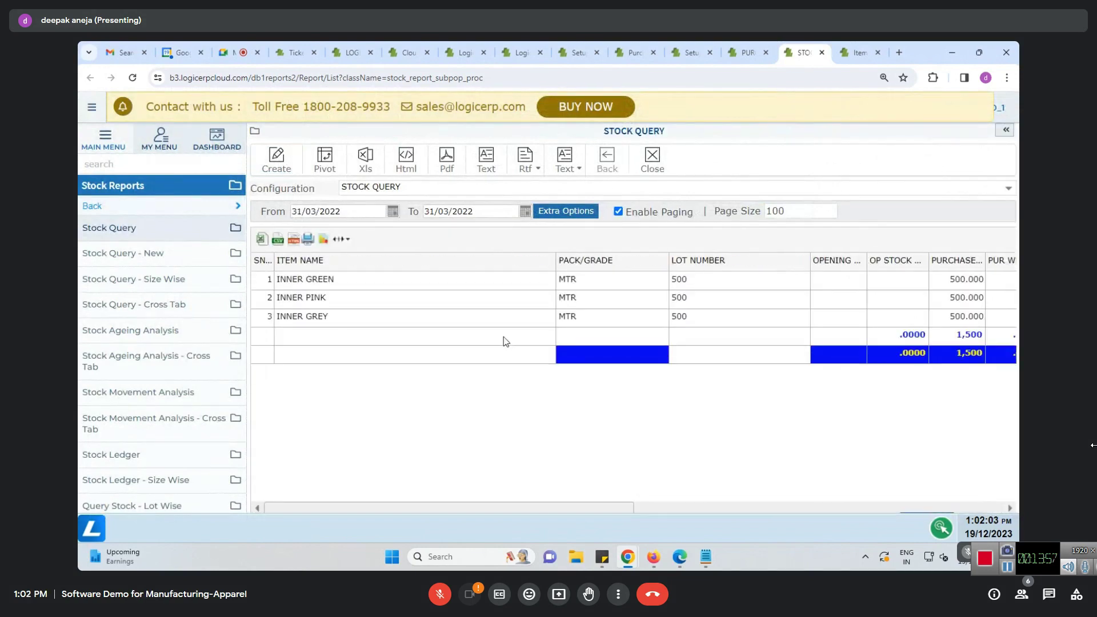
# Examine the purchase quantity, purchase value and closing stock of the INNER shades across the full-width stock query, regenerating the report
pyautogui.moveTo(496, 509); pyautogui.dragTo(657, 506)
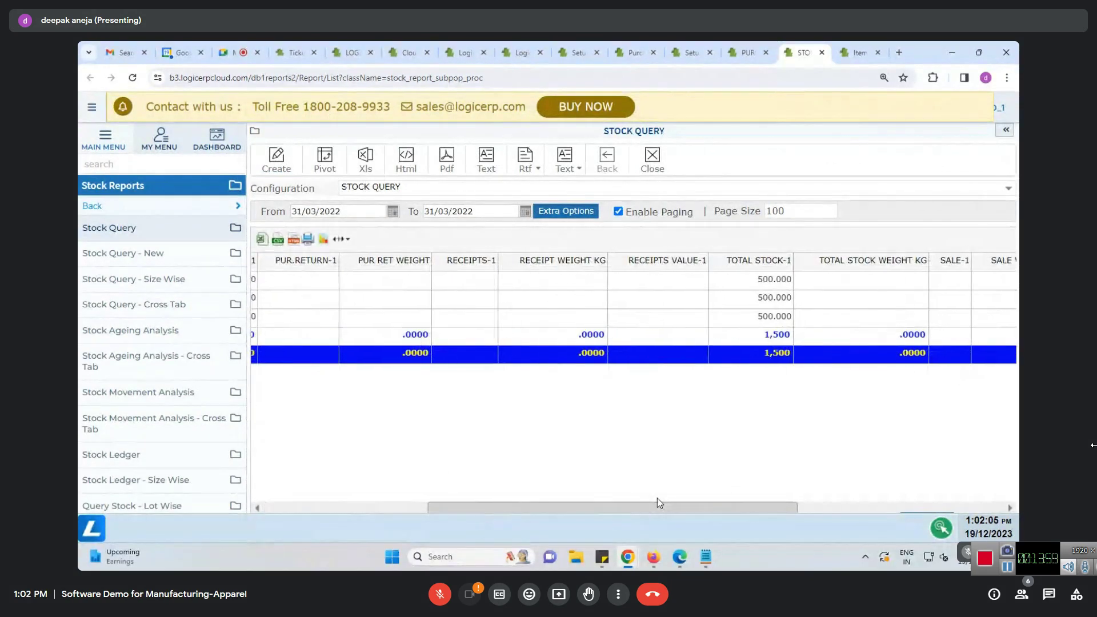
pyautogui.click(92, 106)
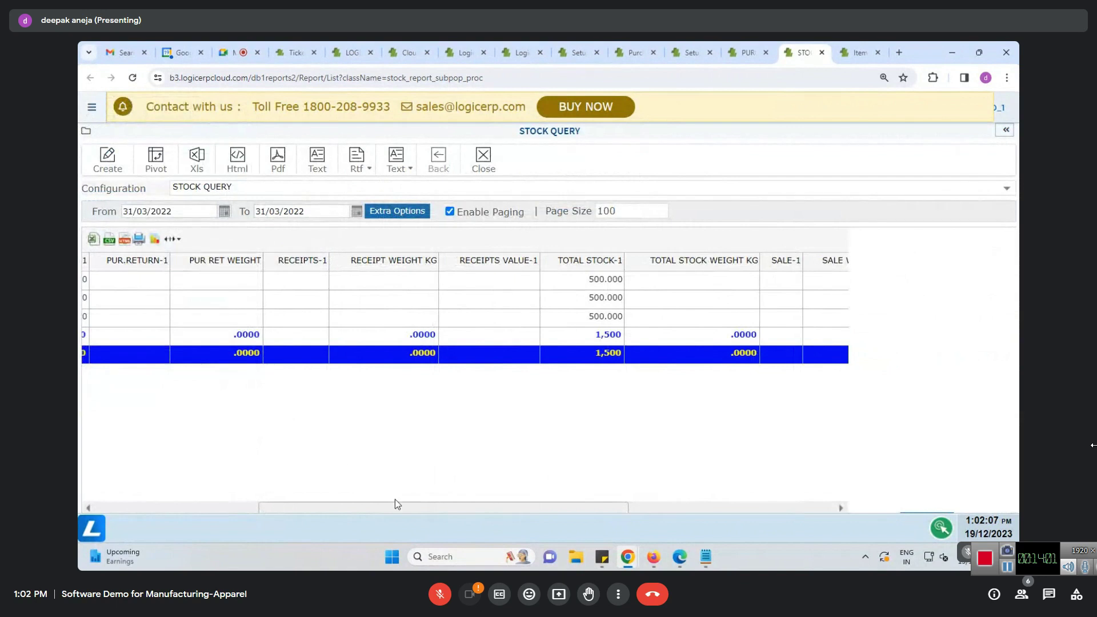
pyautogui.moveTo(393, 509); pyautogui.dragTo(214, 509)
pyautogui.moveTo(366, 280); pyautogui.dragTo(565, 330)
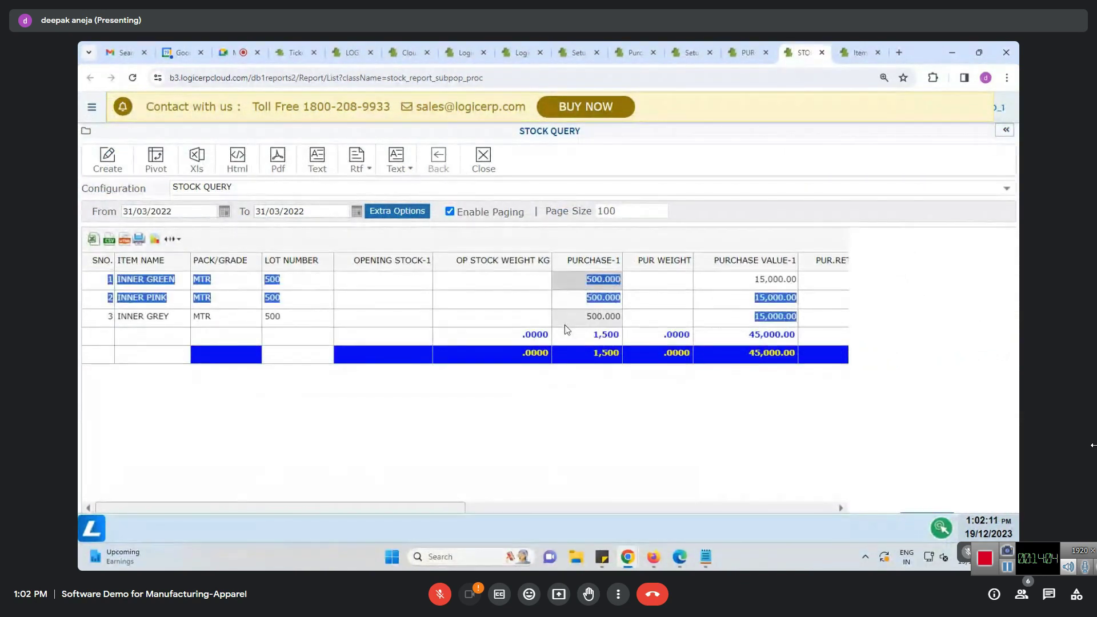
pyautogui.click(392, 280)
pyautogui.moveTo(585, 287); pyautogui.dragTo(592, 320)
pyautogui.moveTo(443, 509); pyautogui.dragTo(701, 509)
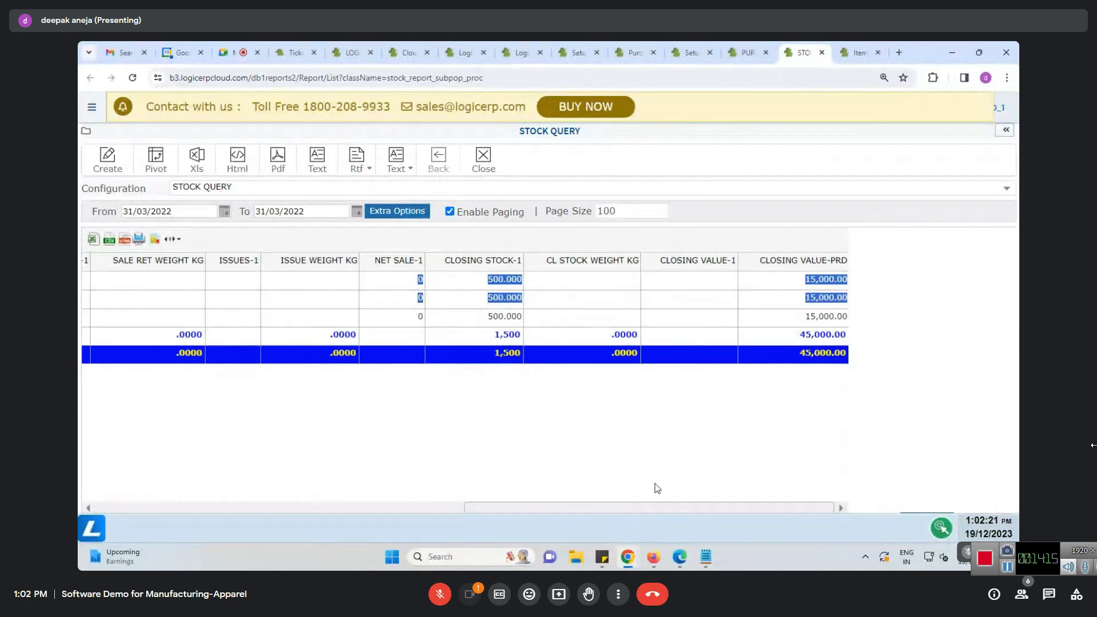
pyautogui.click(107, 163)
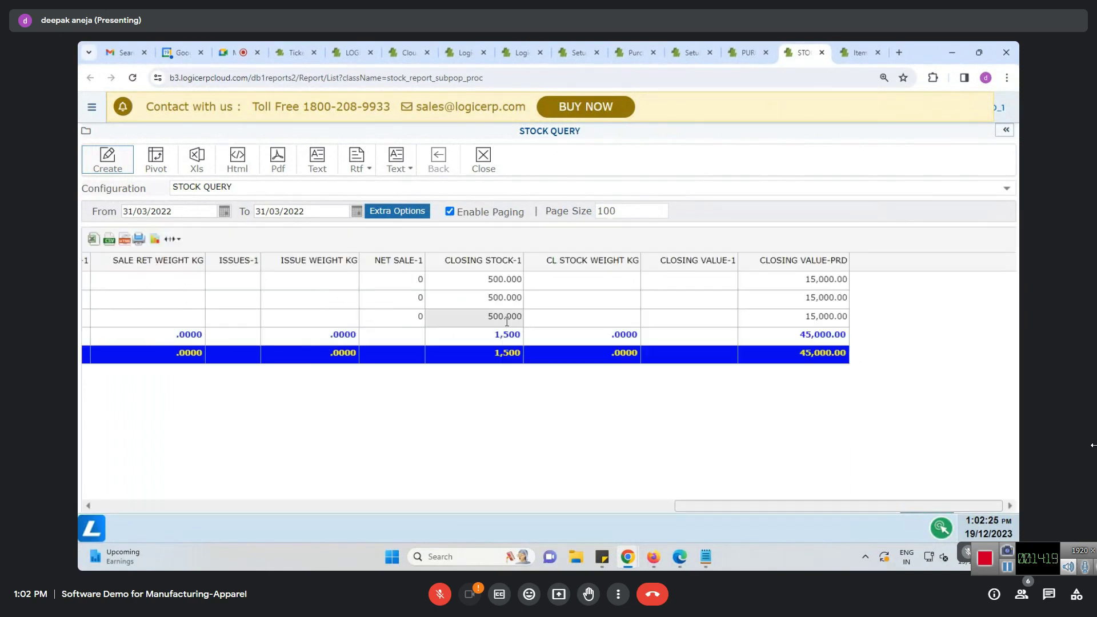
pyautogui.moveTo(764, 507); pyautogui.dragTo(107, 496)
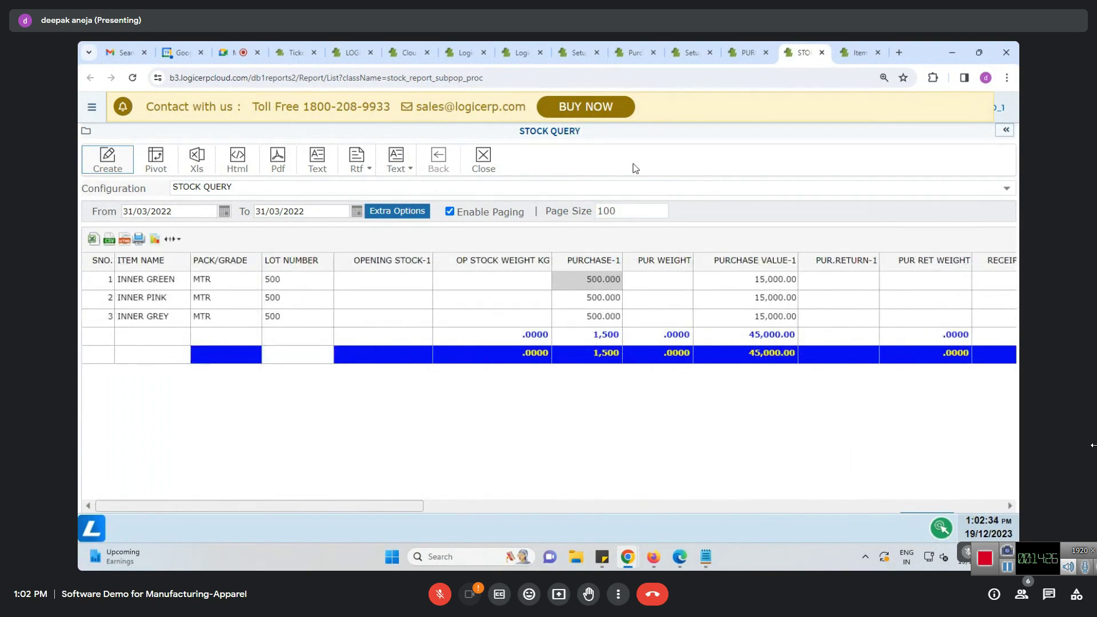
# Return to the purchase bill and open QC Document against Purchase/Purchase Challan in its own browser tab
pyautogui.click(622, 53)
pyautogui.click(100, 109)
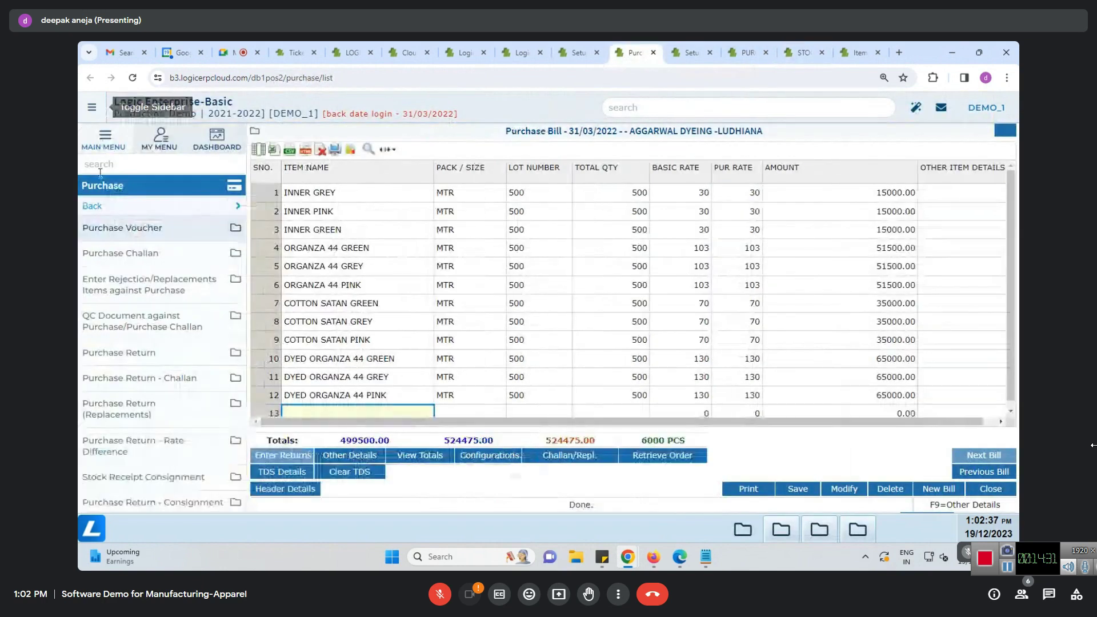
pyautogui.rightClick(134, 323)
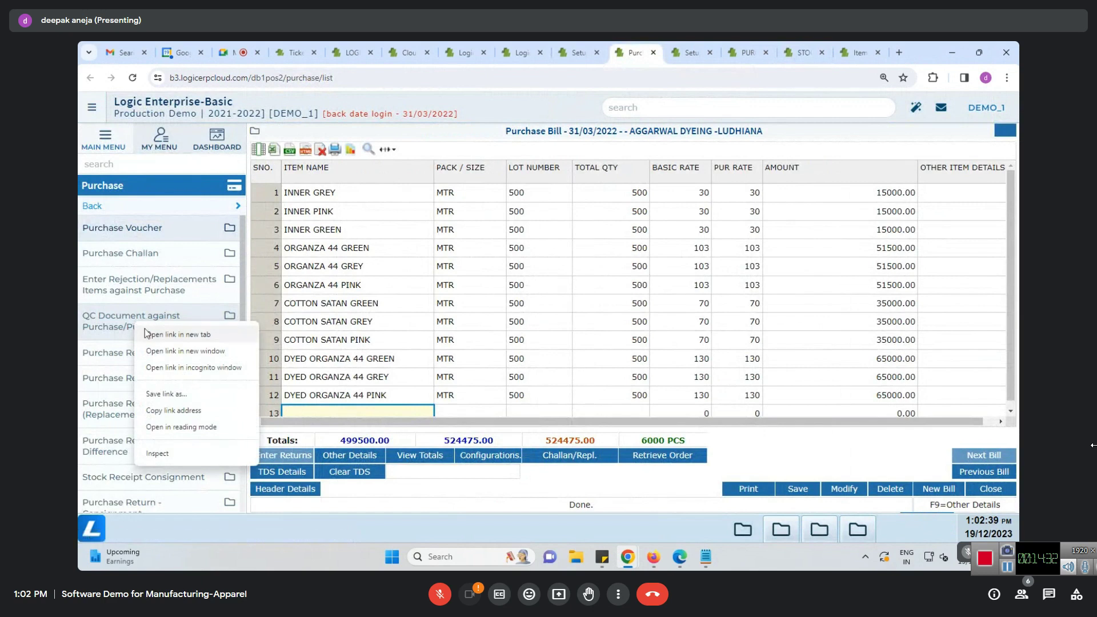
pyautogui.click(148, 334)
pyautogui.click(655, 55)
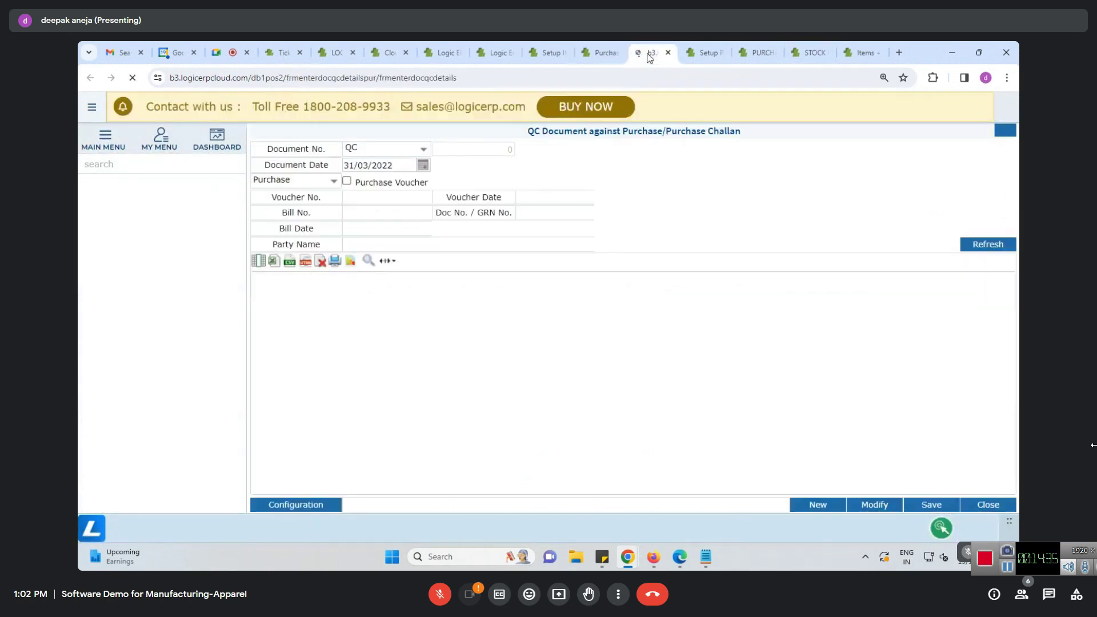
# Load the purchase voucher with GRN number -60 into the QC document and look through its item rows
pyautogui.click(354, 182)
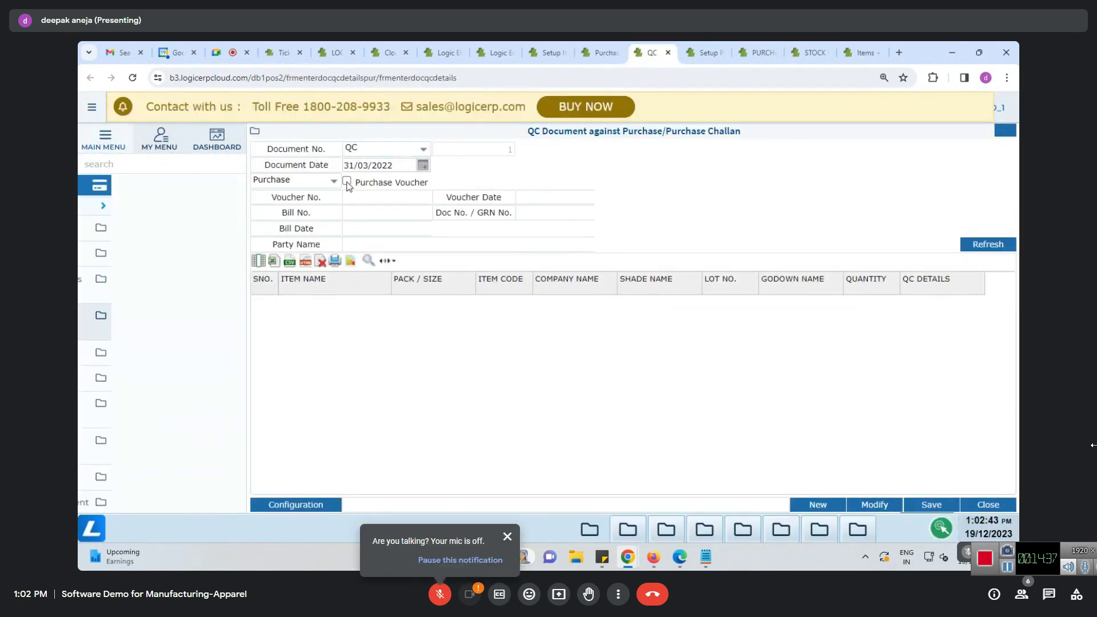
pyautogui.scroll(-15, 442, 463)
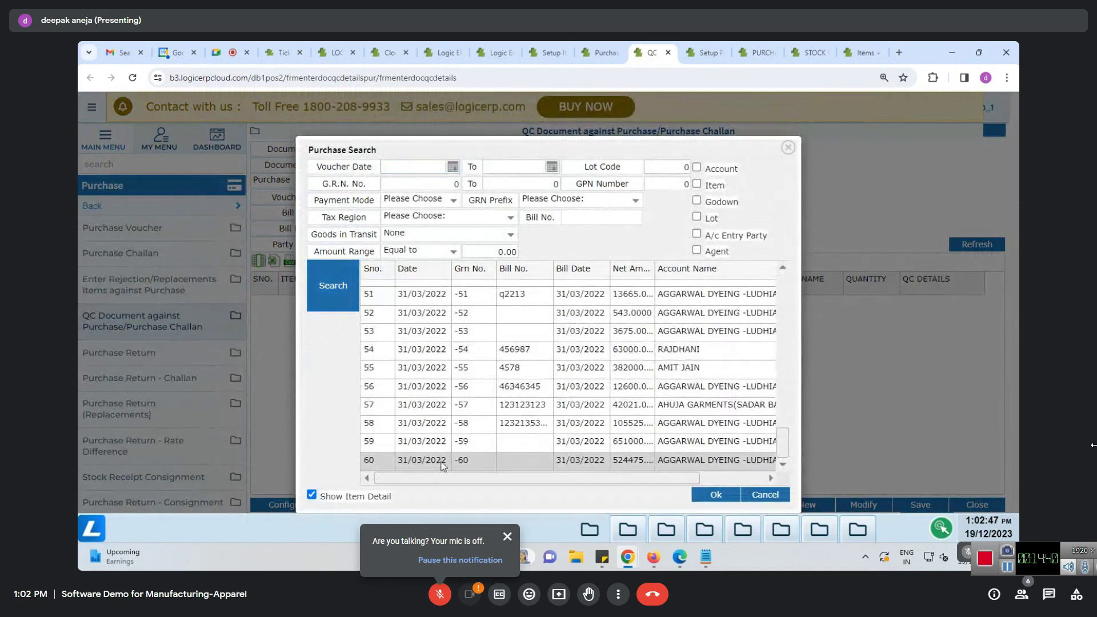
pyautogui.click(716, 495)
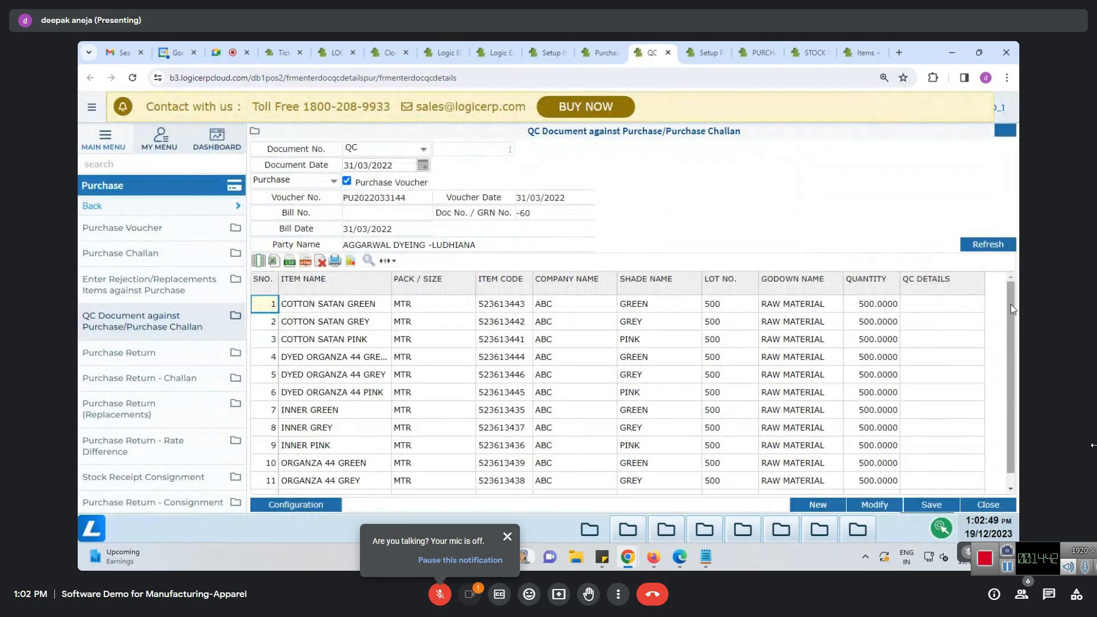
pyautogui.scroll(-1, 1009, 314)
pyautogui.scroll(1, 554, 424)
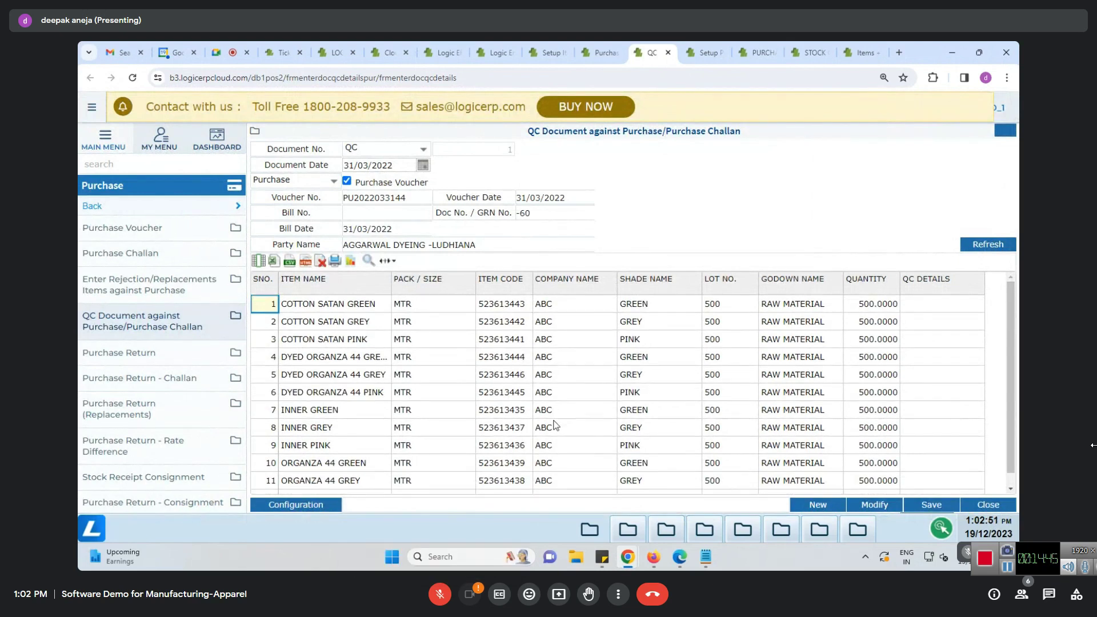
# Examine the QC parameter columns, from group name to range notification, for COTTON SATAN GREEN, and leave without entering values
pyautogui.click(928, 309)
pyautogui.doubleClick(927, 309)
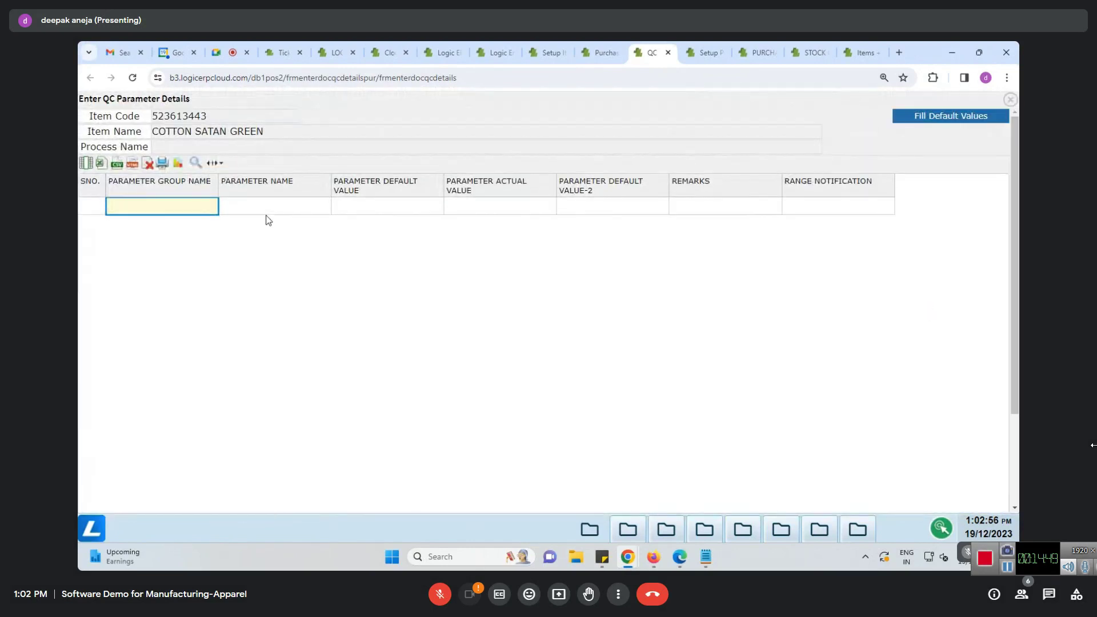
pyautogui.click(268, 205)
pyautogui.click(437, 206)
pyautogui.click(507, 212)
pyautogui.click(636, 208)
pyautogui.click(809, 210)
pyautogui.click(204, 206)
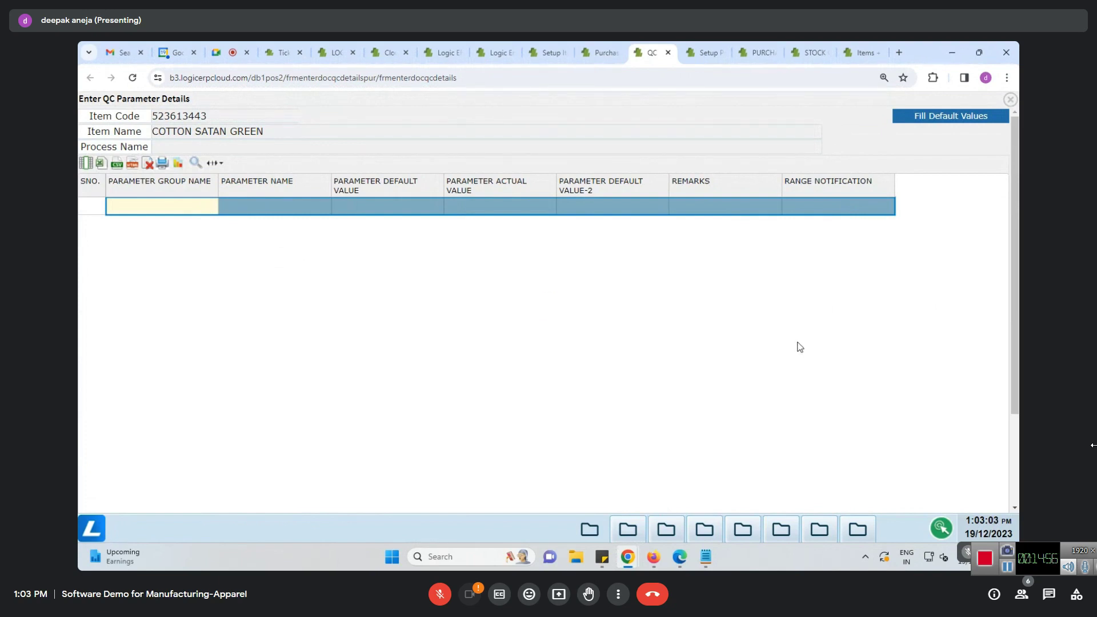
pyautogui.click(1011, 100)
# Review the QC document's fabric rows and QC details column, and highlight the document heading
pyautogui.click(369, 329)
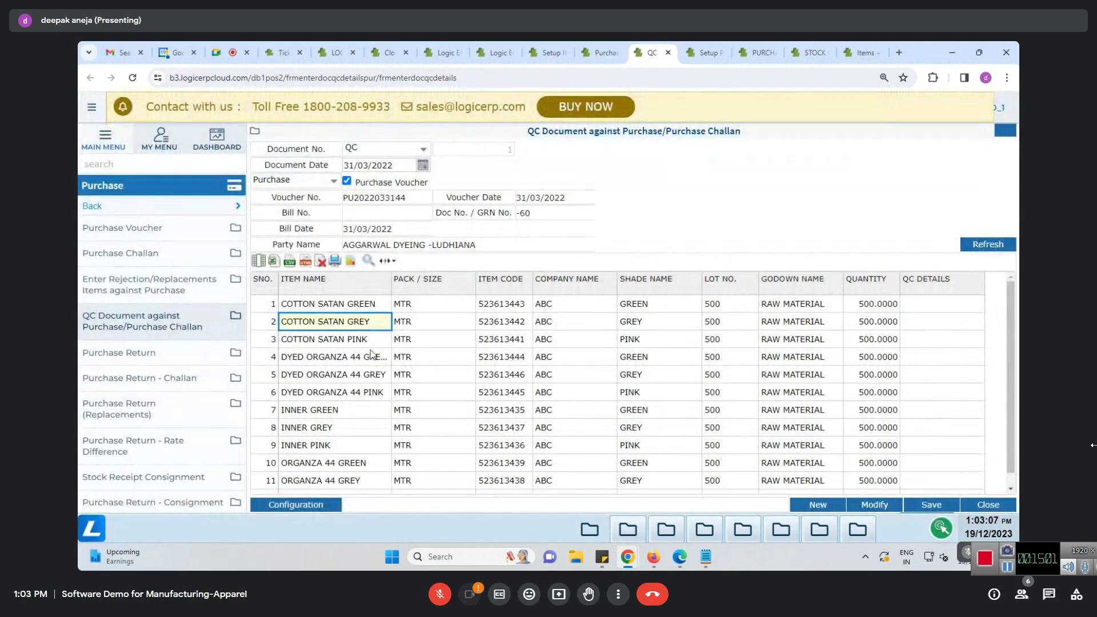
pyautogui.click(379, 395)
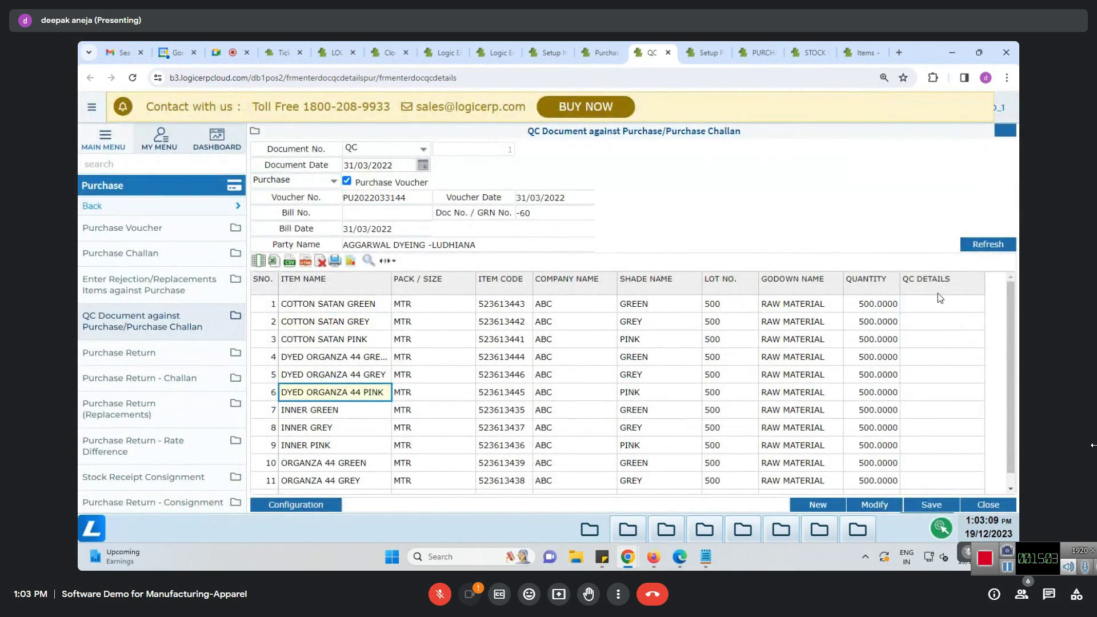
pyautogui.click(927, 305)
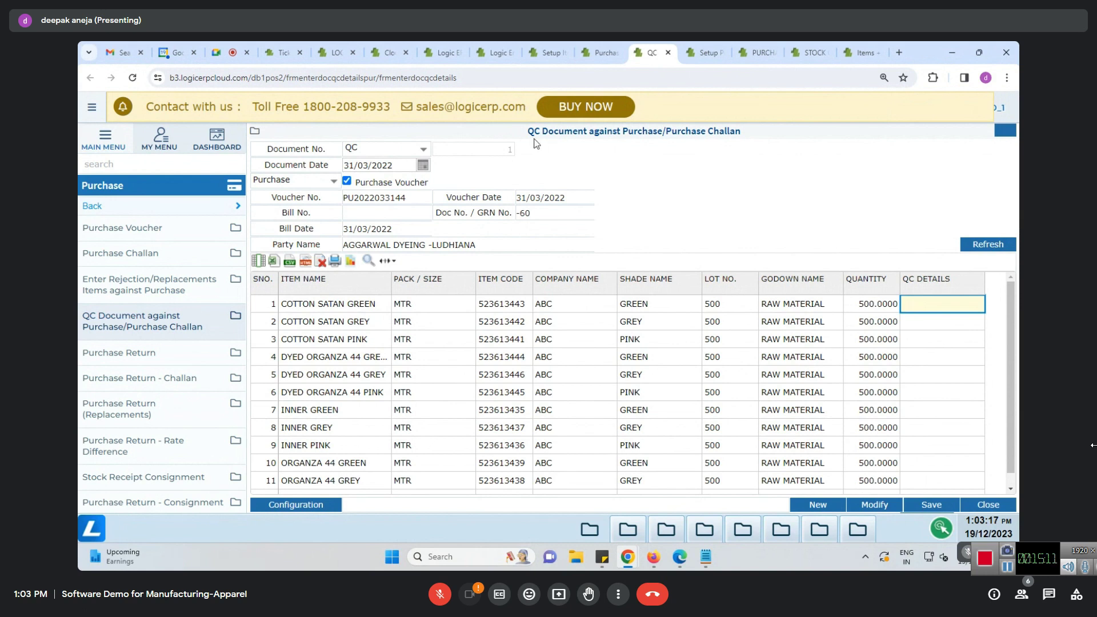
pyautogui.moveTo(528, 136); pyautogui.dragTo(746, 138)
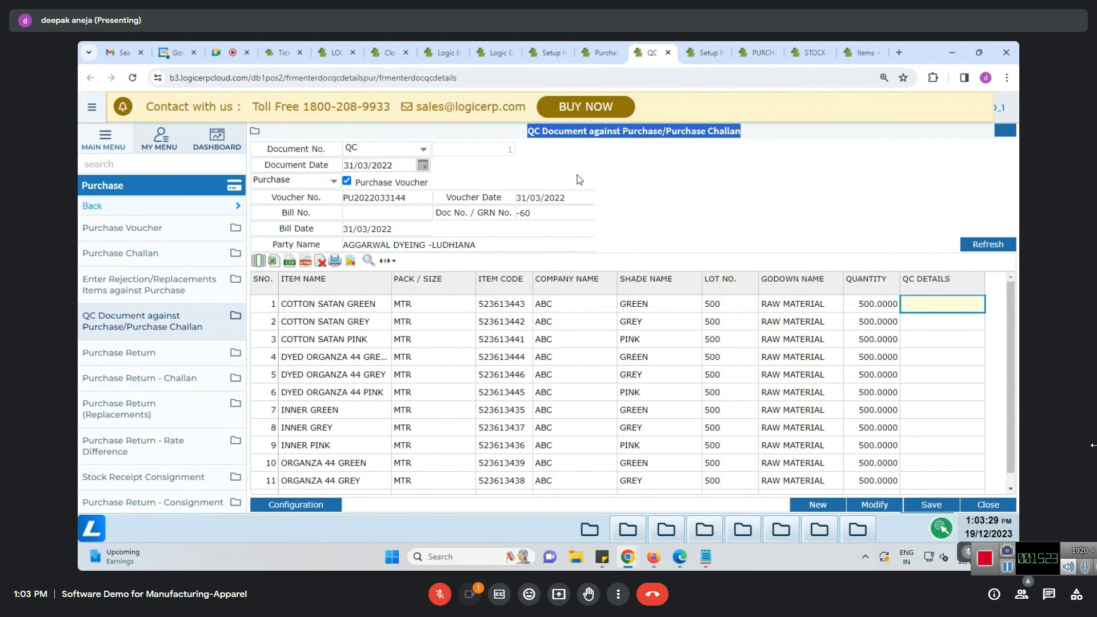
# Open Enter Rejection/Replacements Items against Purchase in its own browser tab and switch to it
pyautogui.rightClick(146, 282)
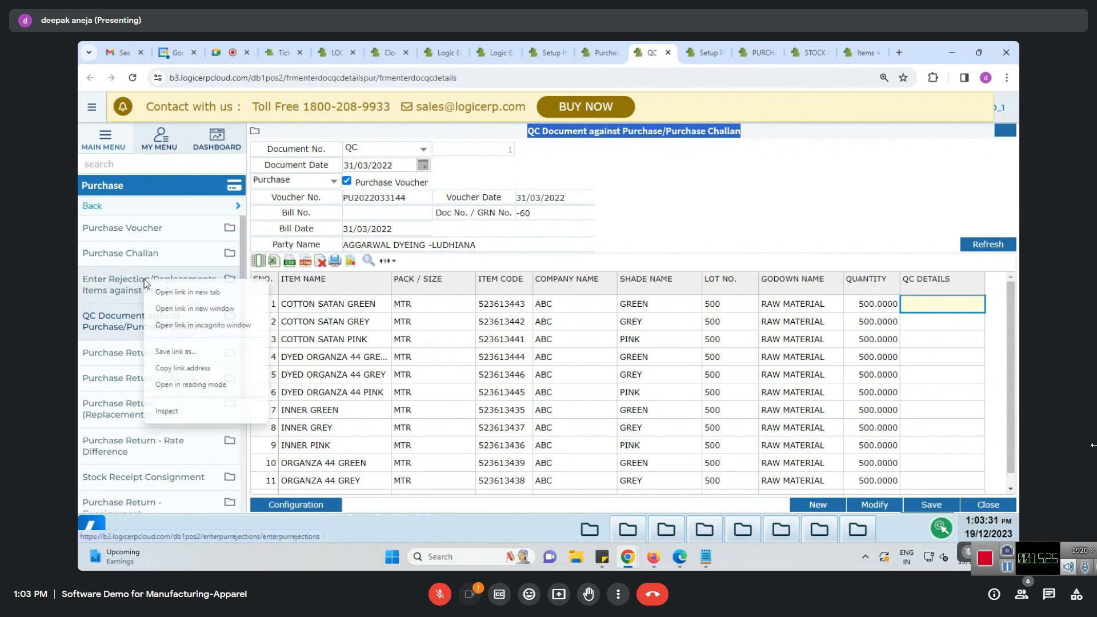
pyautogui.click(179, 298)
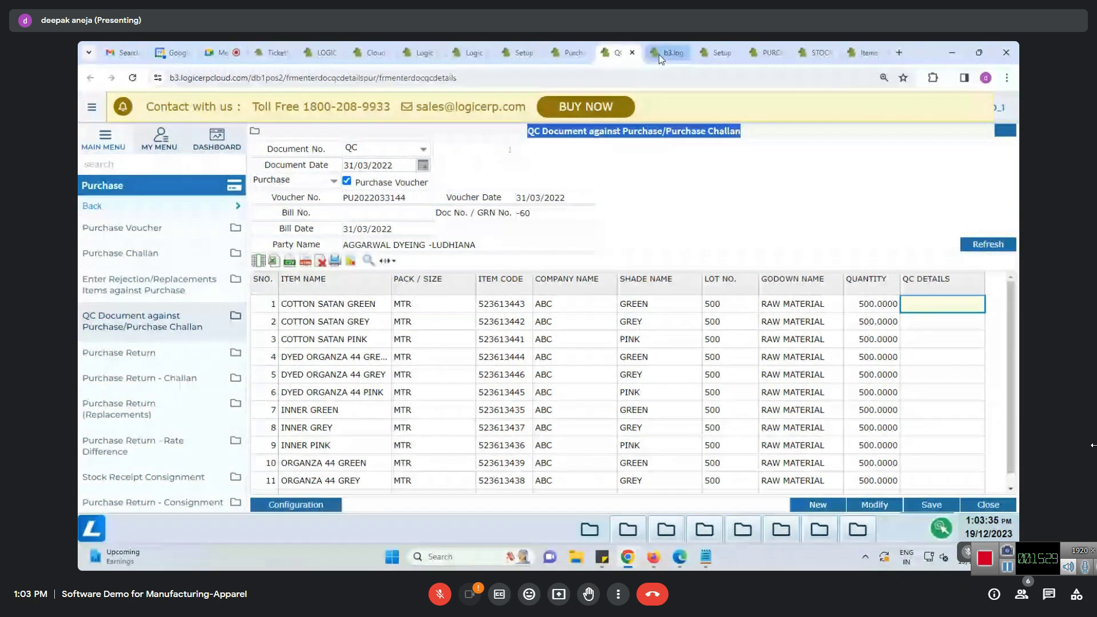
pyautogui.click(659, 54)
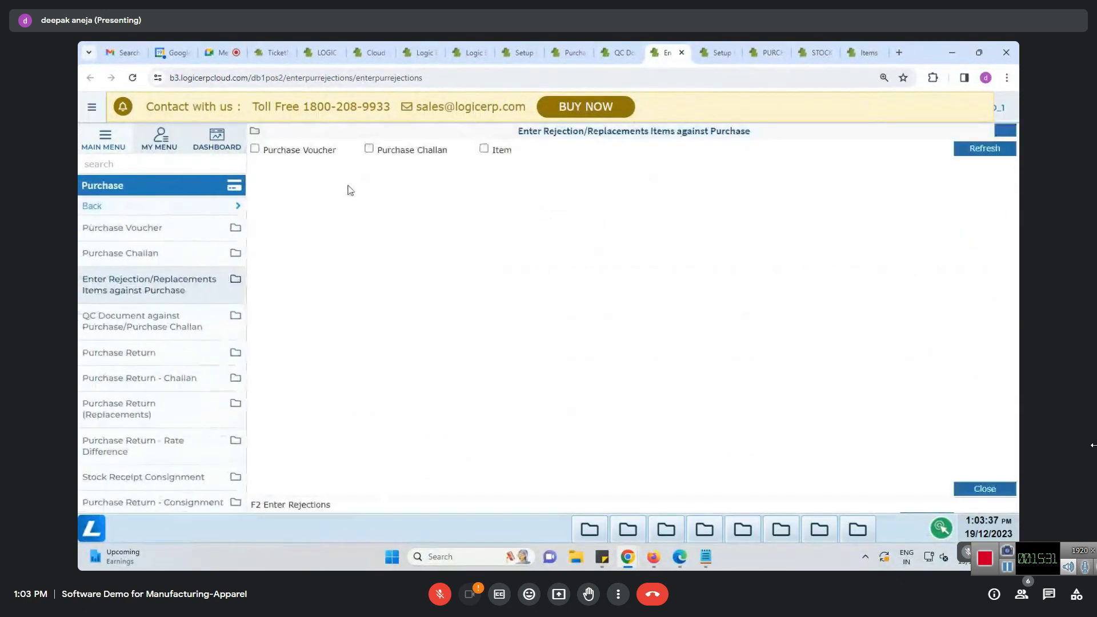
# Load all items of the purchase voucher with GRN number -60 into the rejection/replacement screen
pyautogui.click(255, 150)
pyautogui.moveTo(782, 296); pyautogui.dragTo(783, 451)
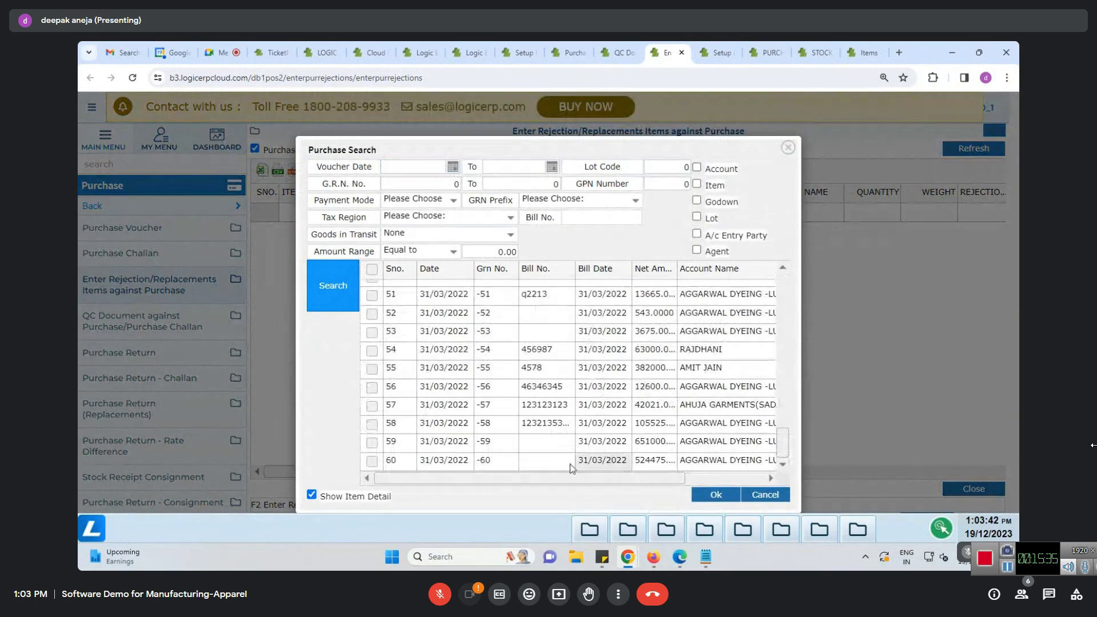
pyautogui.click(372, 461)
pyautogui.click(711, 494)
pyautogui.click(983, 151)
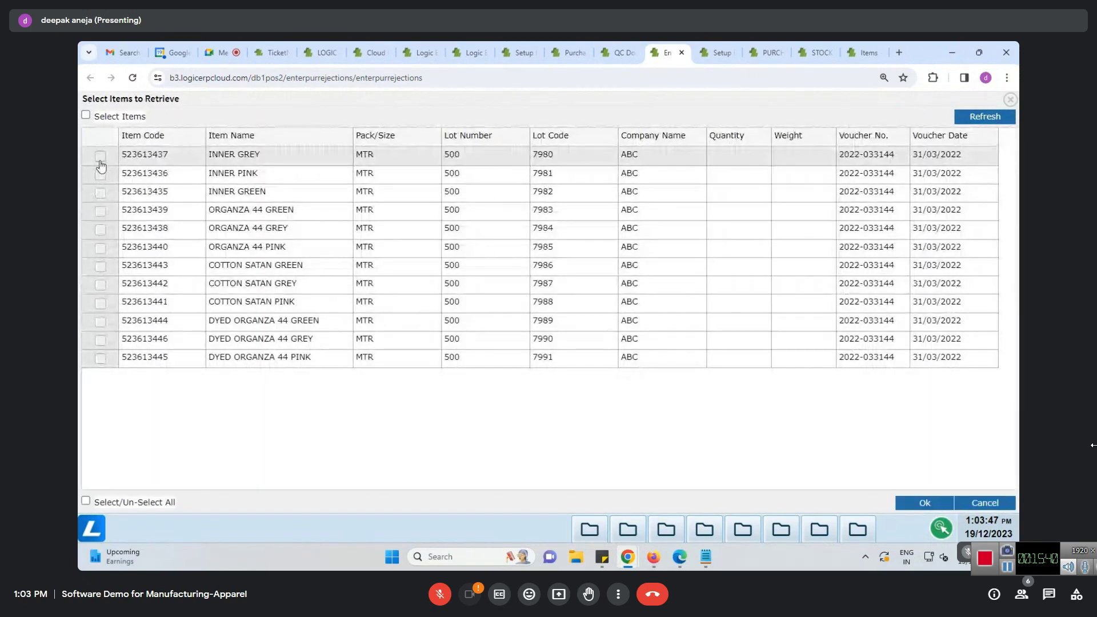
pyautogui.click(86, 500)
pyautogui.click(950, 507)
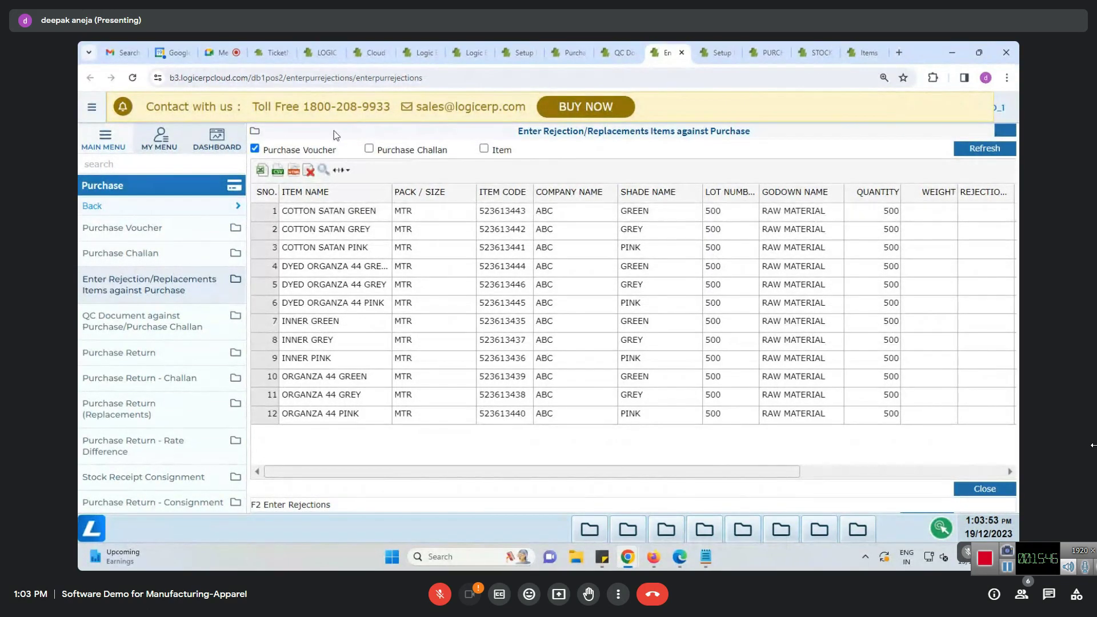
# Hide the navigation menu to widen the rejection grid and retrieve all the voucher's items again
pyautogui.click(92, 108)
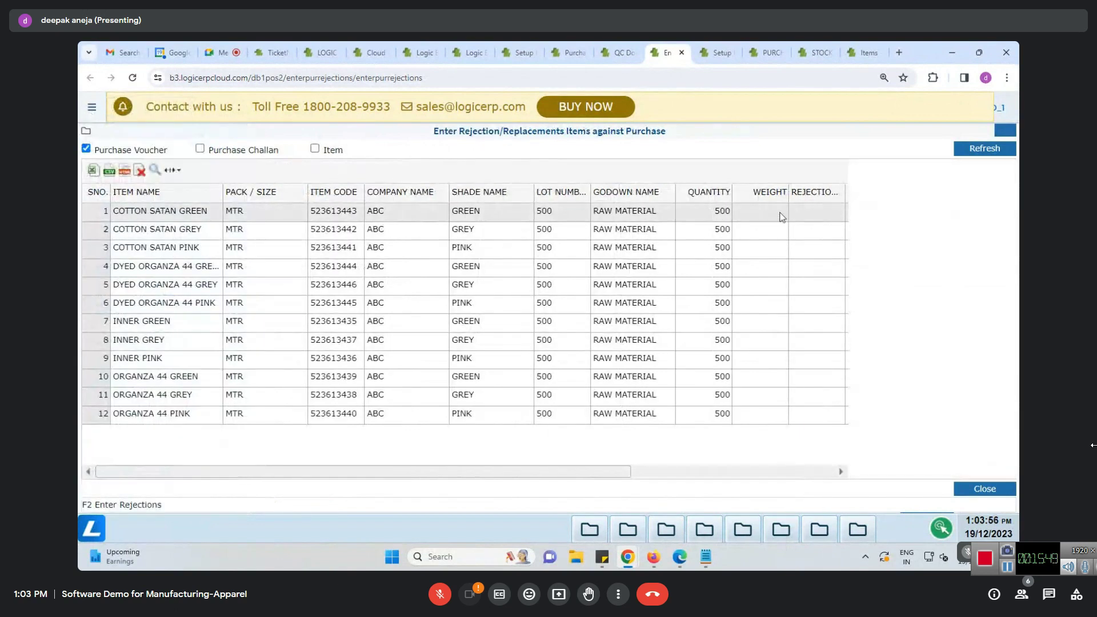
pyautogui.click(985, 148)
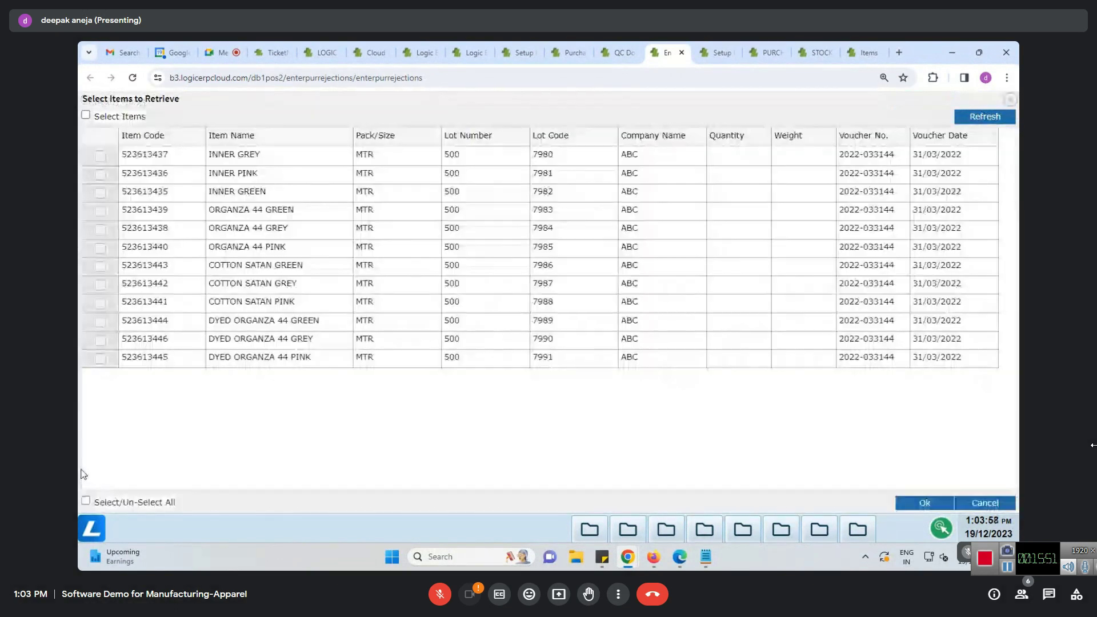
pyautogui.click(85, 501)
pyautogui.click(924, 503)
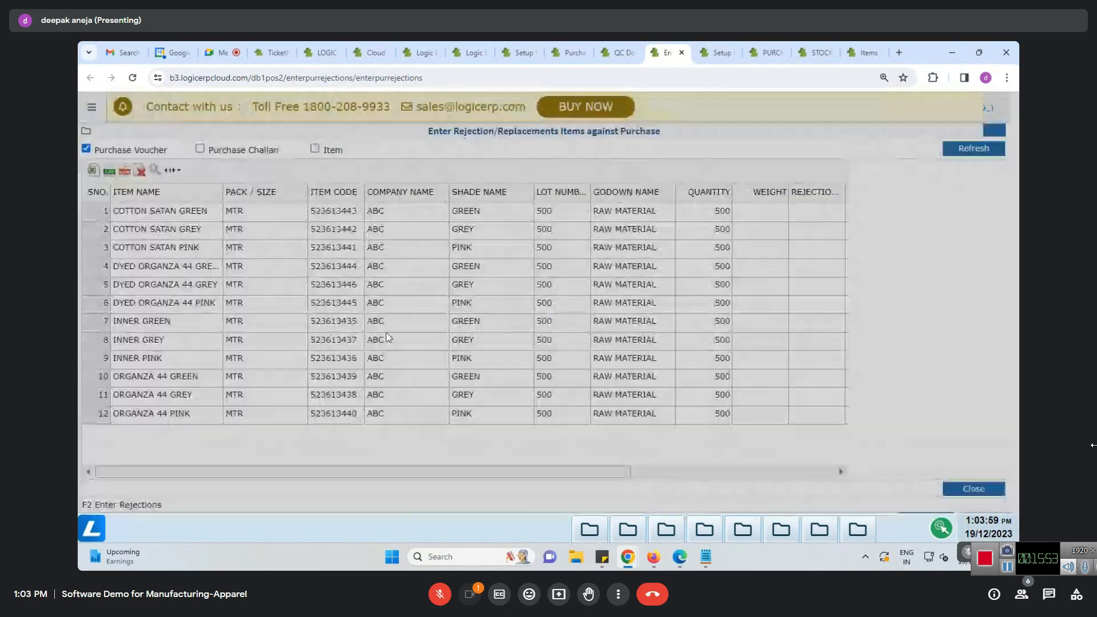
# Examine the rejected, replacement and shortage quantity fields for COTTON SATAN GREEN, and leave without entering values
pyautogui.doubleClick(798, 217)
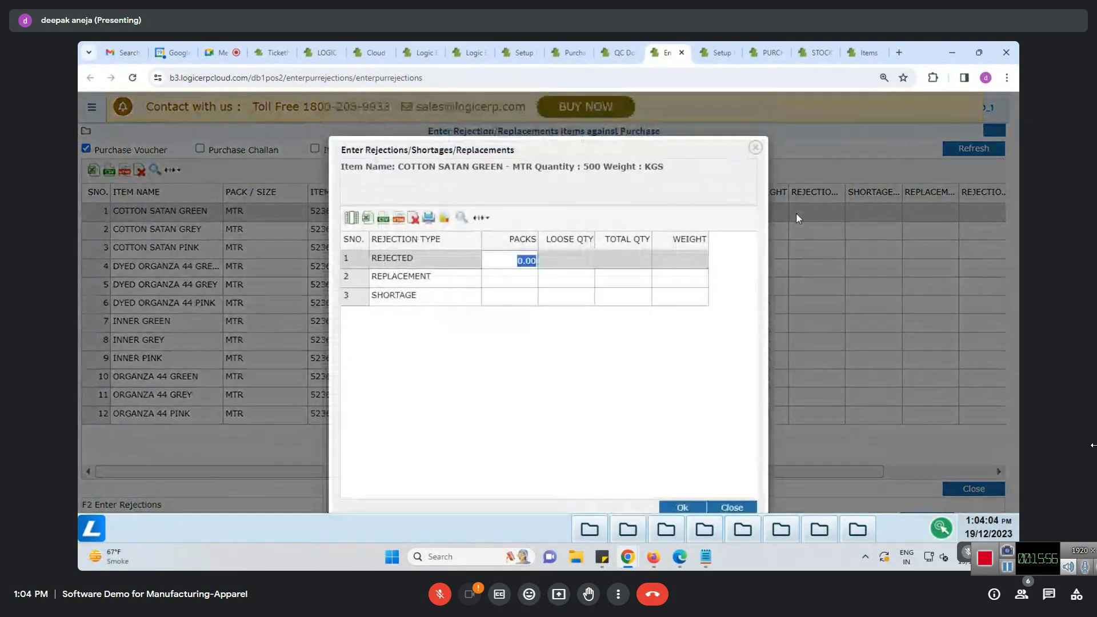
pyautogui.click(565, 262)
pyautogui.click(616, 263)
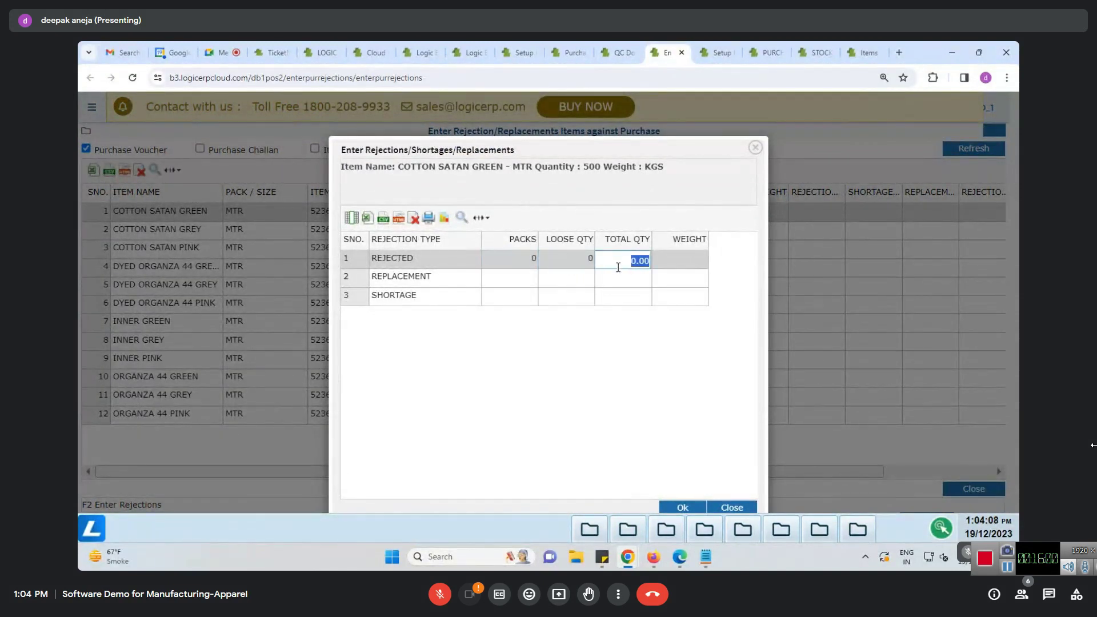
pyautogui.click(636, 290)
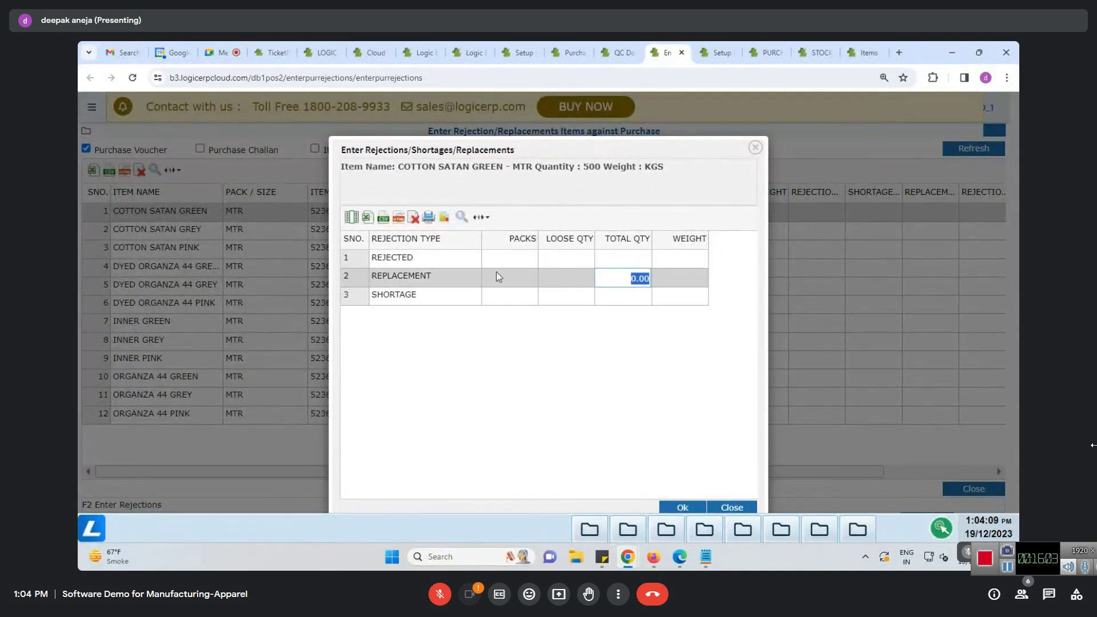
pyautogui.click(639, 297)
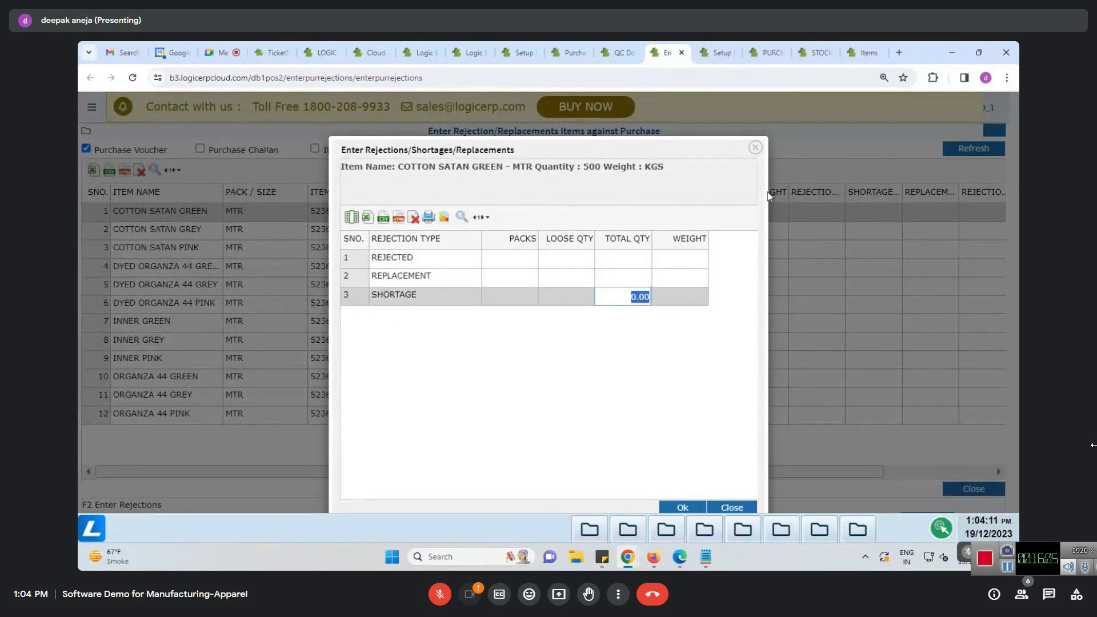
pyautogui.click(756, 147)
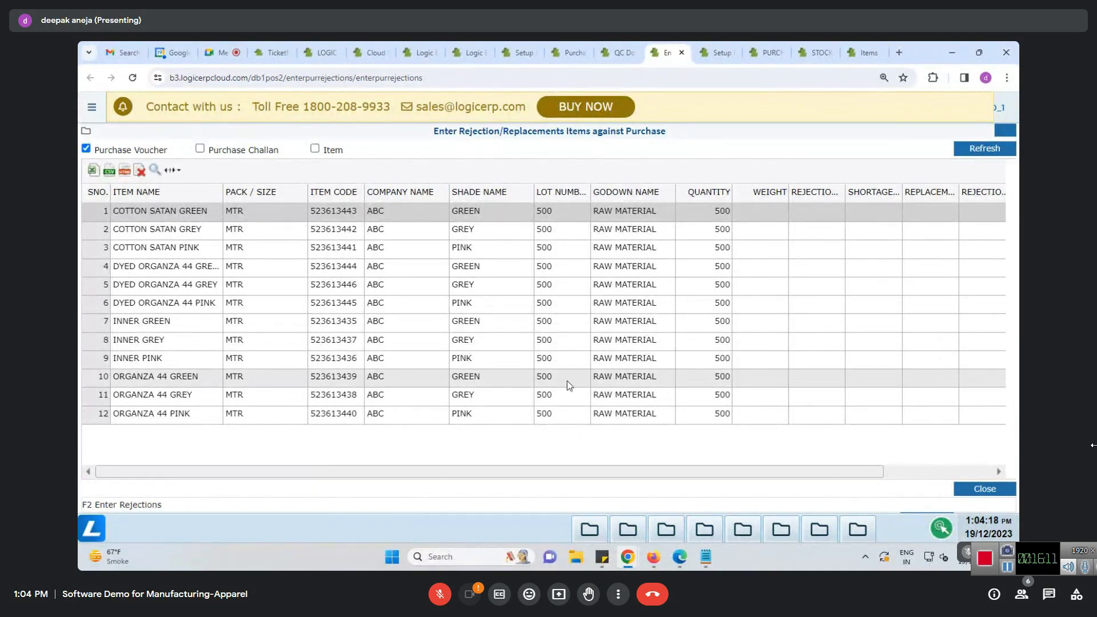
# Compare the QC document with the rejection/replacement screen, and close both browser tabs to return to the purchase bill
pyautogui.click(622, 57)
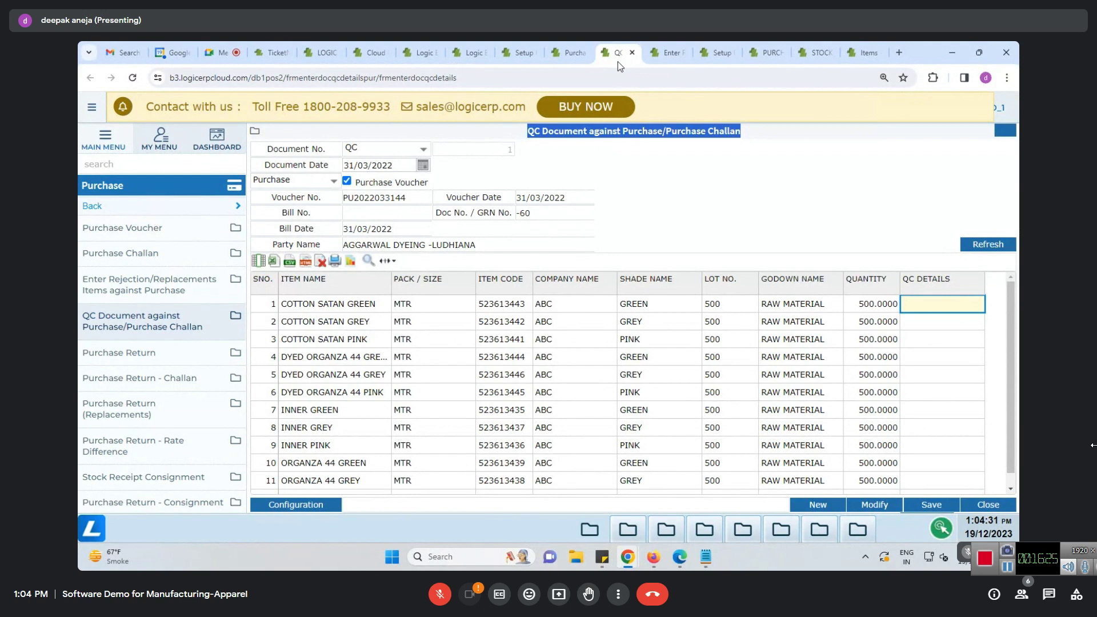
pyautogui.click(657, 53)
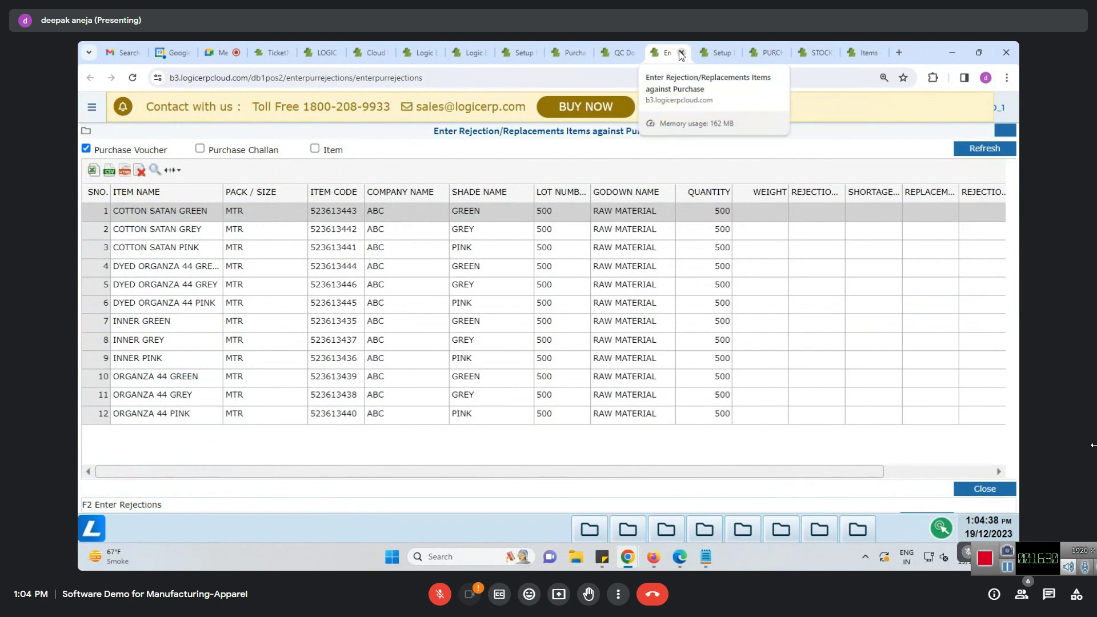
pyautogui.click(620, 53)
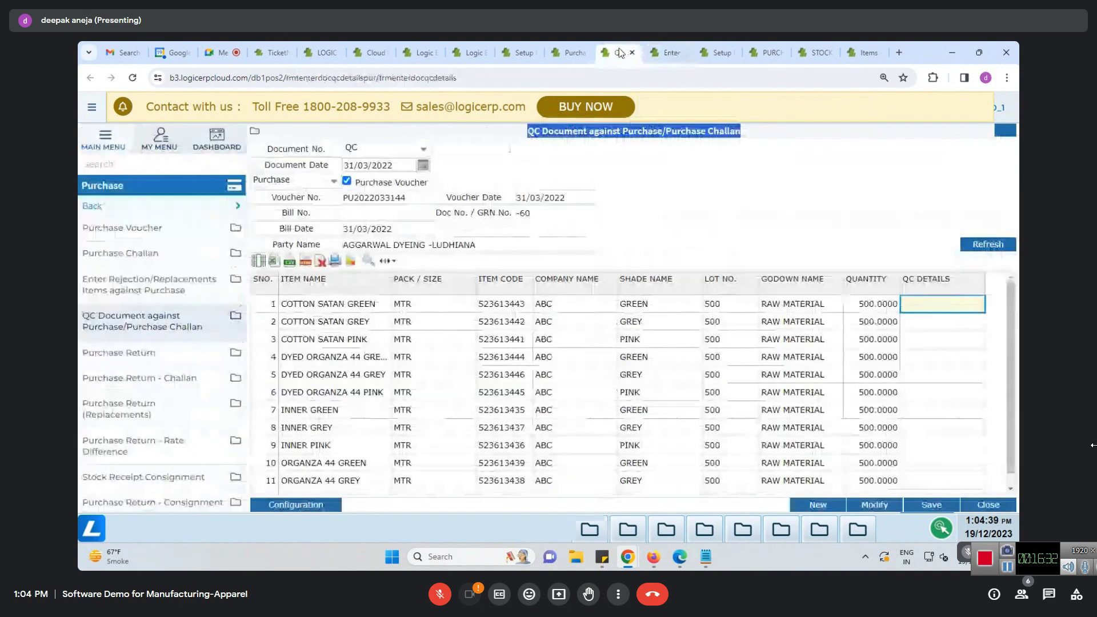
pyautogui.click(679, 53)
pyautogui.hotkey('ctrl', 'w')
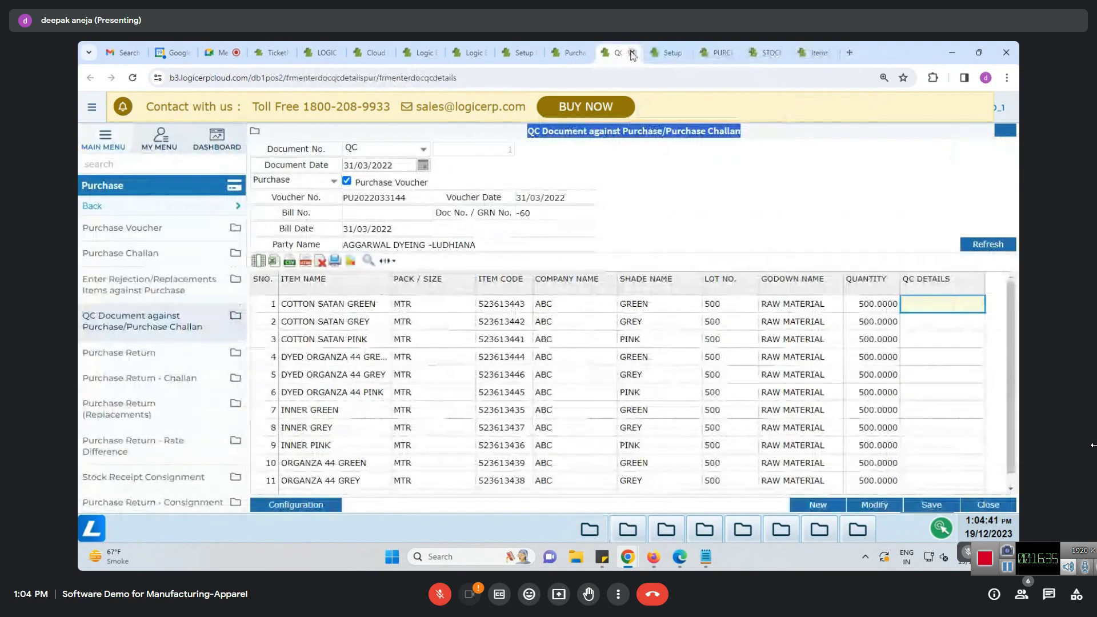
pyautogui.click(632, 52)
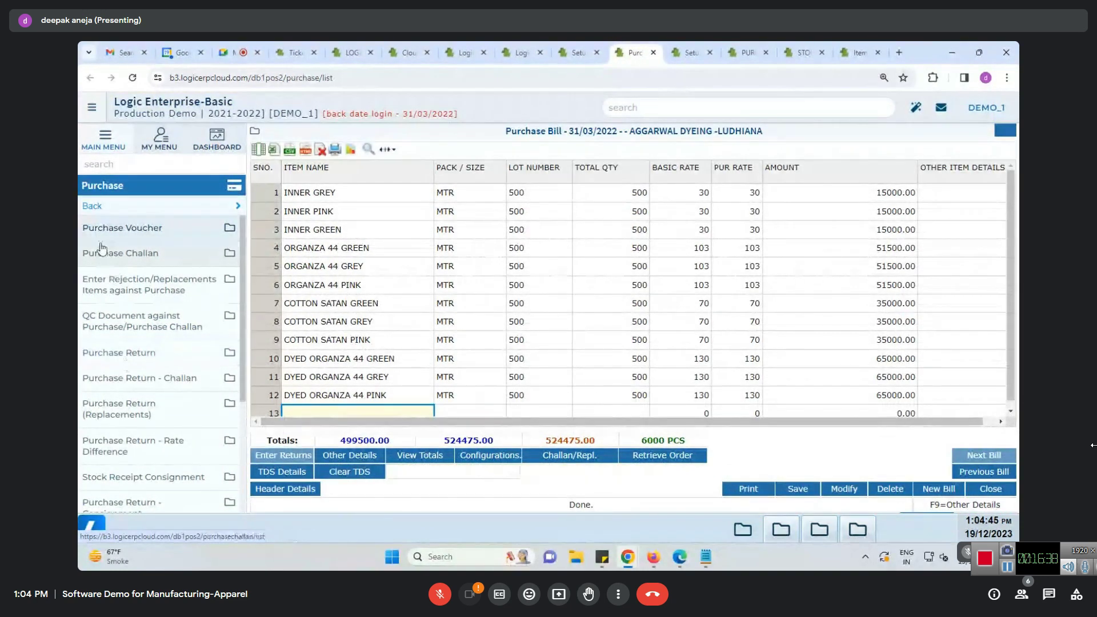
# Save the purchase bill with RAW MATERIAL as its godown, comparing the APPROVED RM and RM QT GD godowns before choosing
pyautogui.click(90, 209)
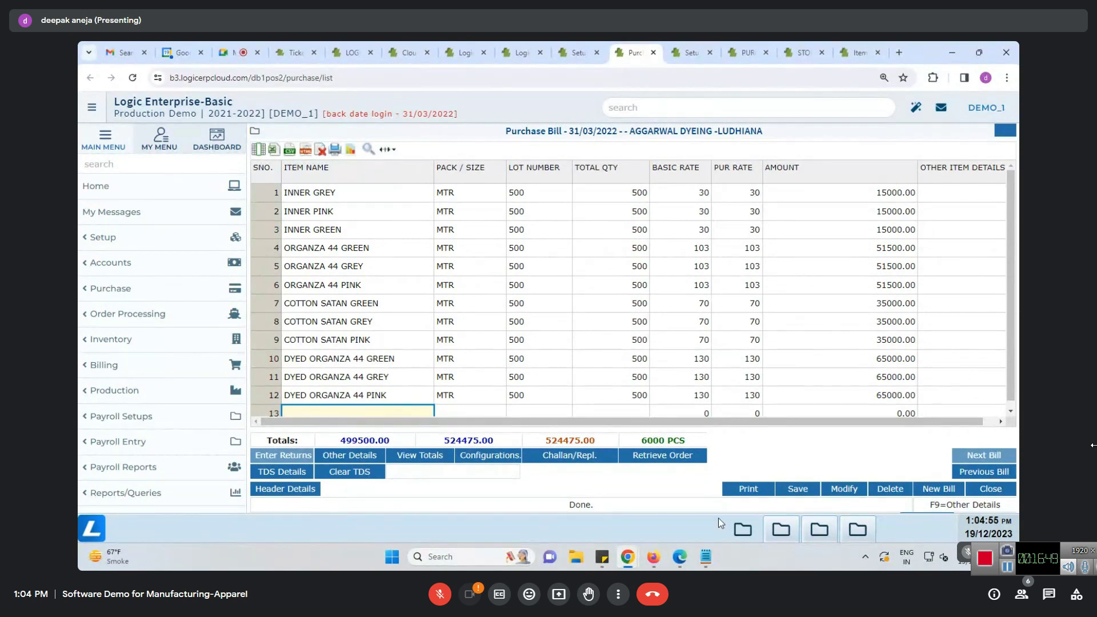
pyautogui.click(798, 489)
pyautogui.click(648, 229)
pyautogui.click(415, 169)
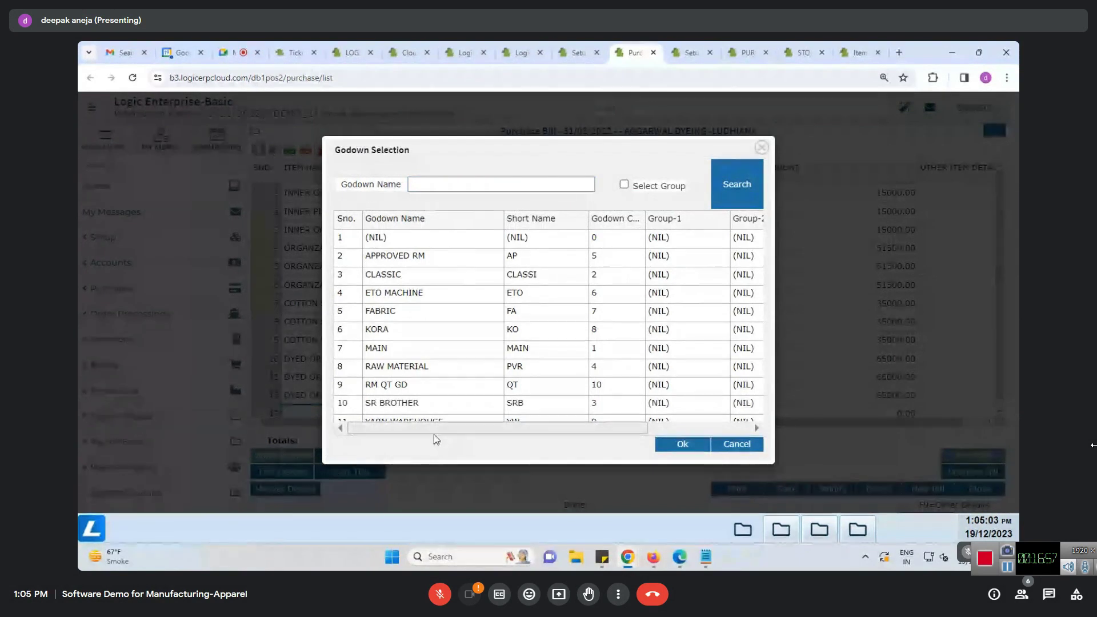
pyautogui.click(413, 263)
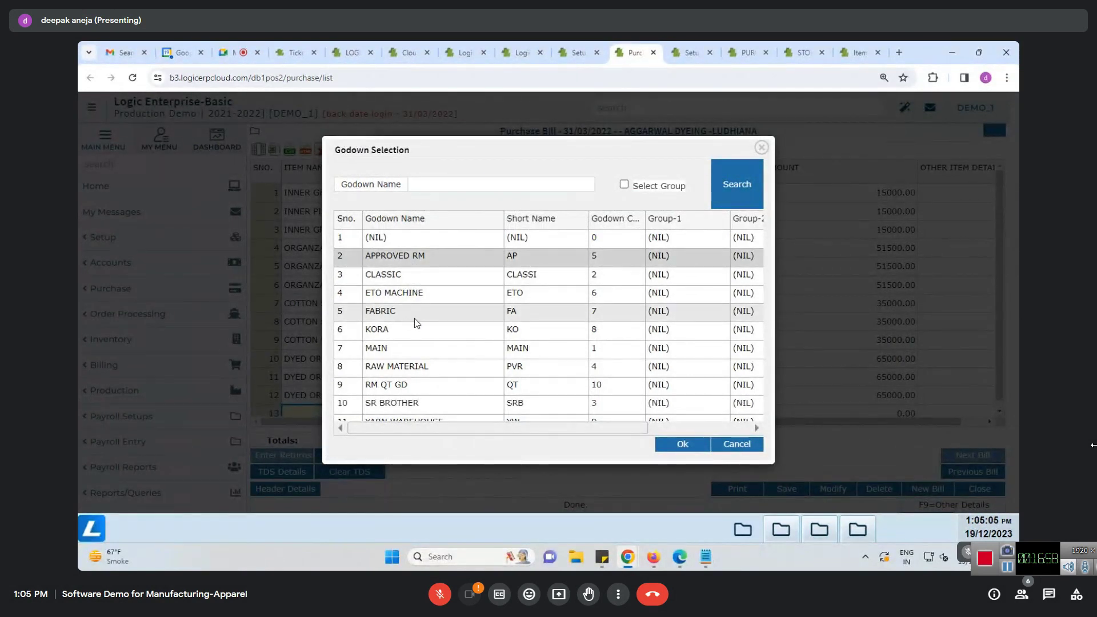
pyautogui.click(430, 371)
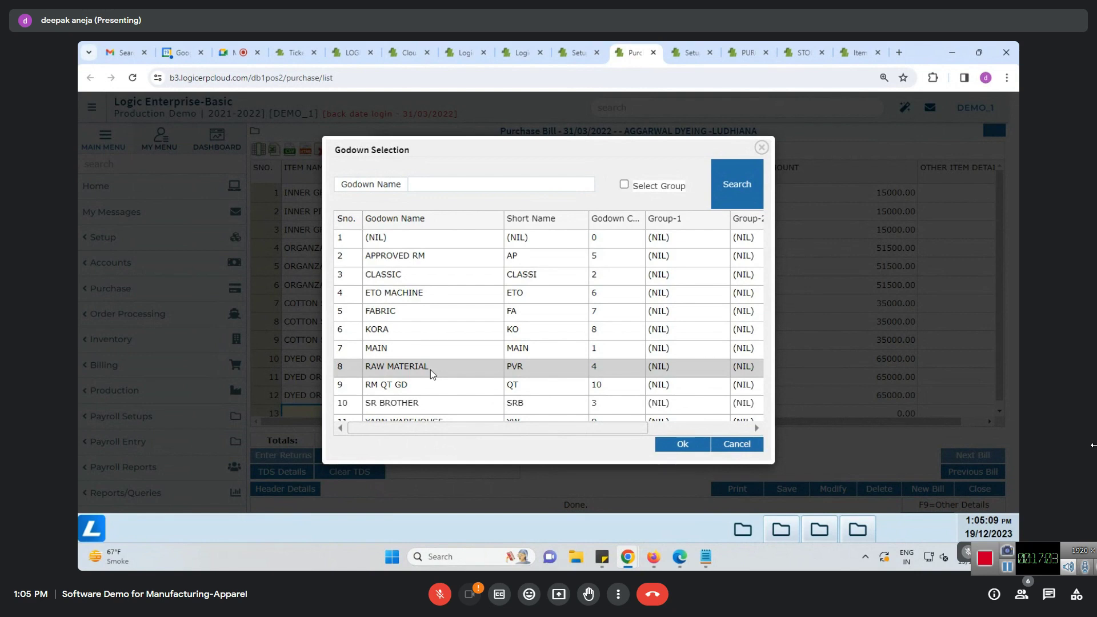
pyautogui.click(423, 387)
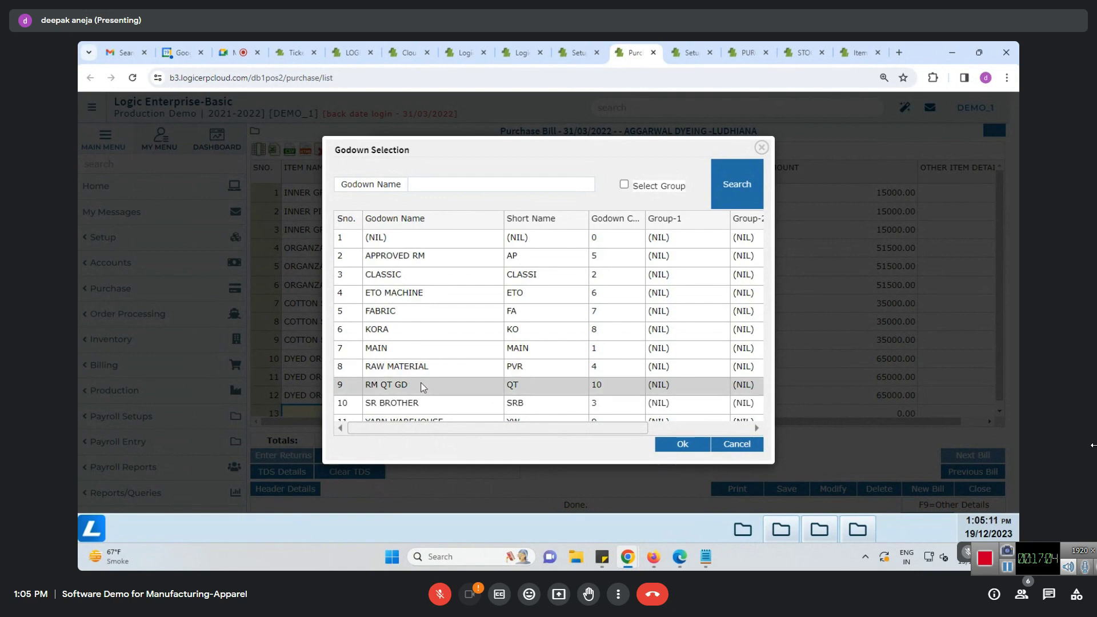
pyautogui.click(416, 261)
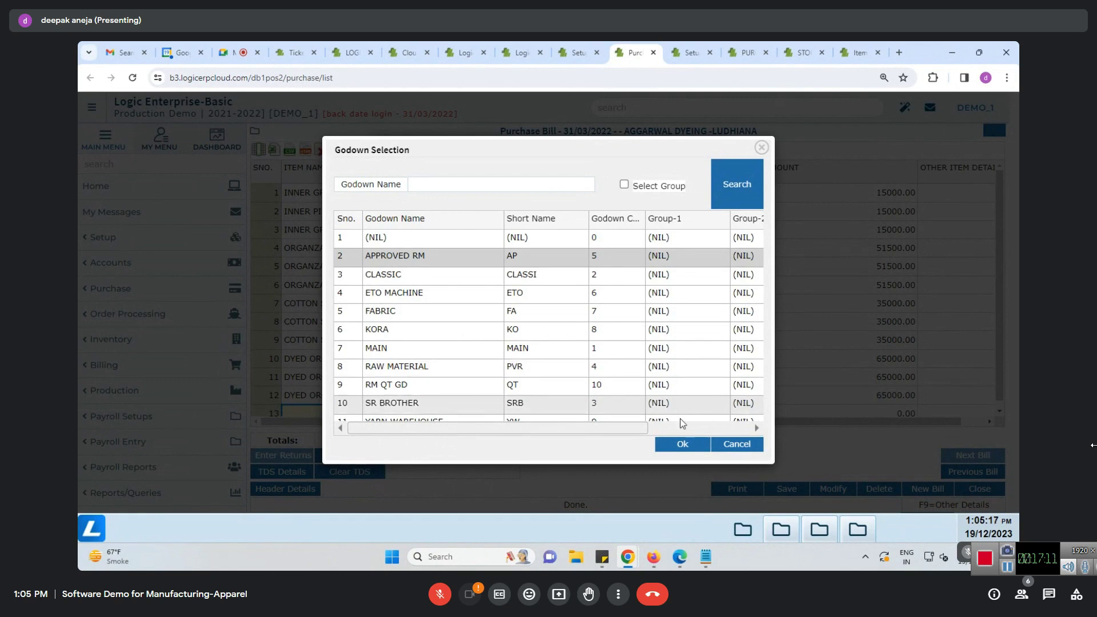
pyautogui.click(441, 373)
pyautogui.click(682, 445)
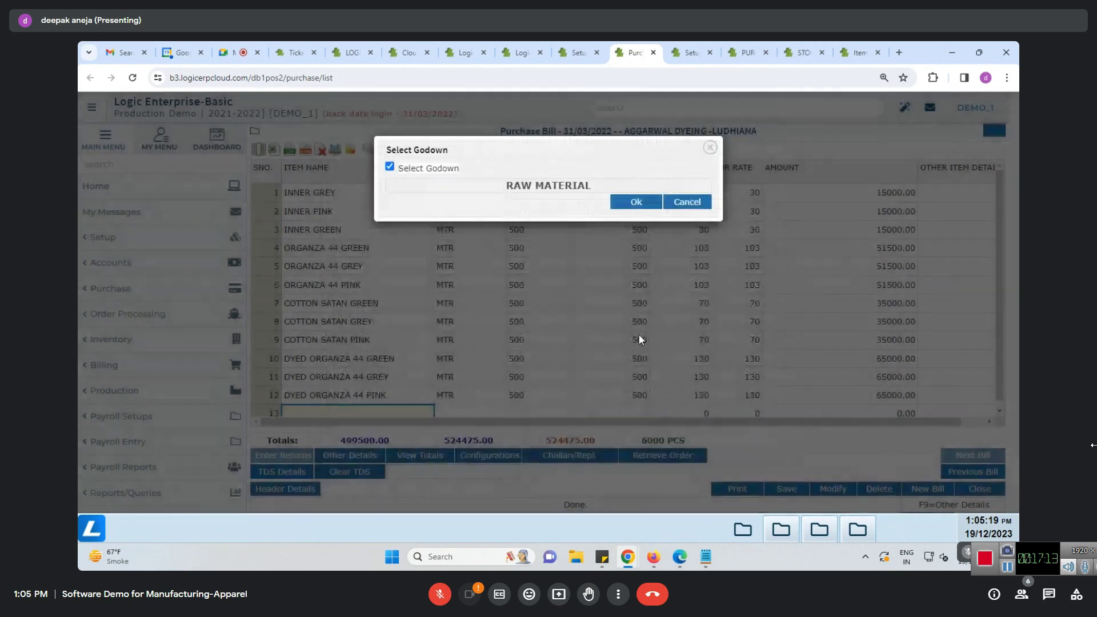
pyautogui.click(631, 201)
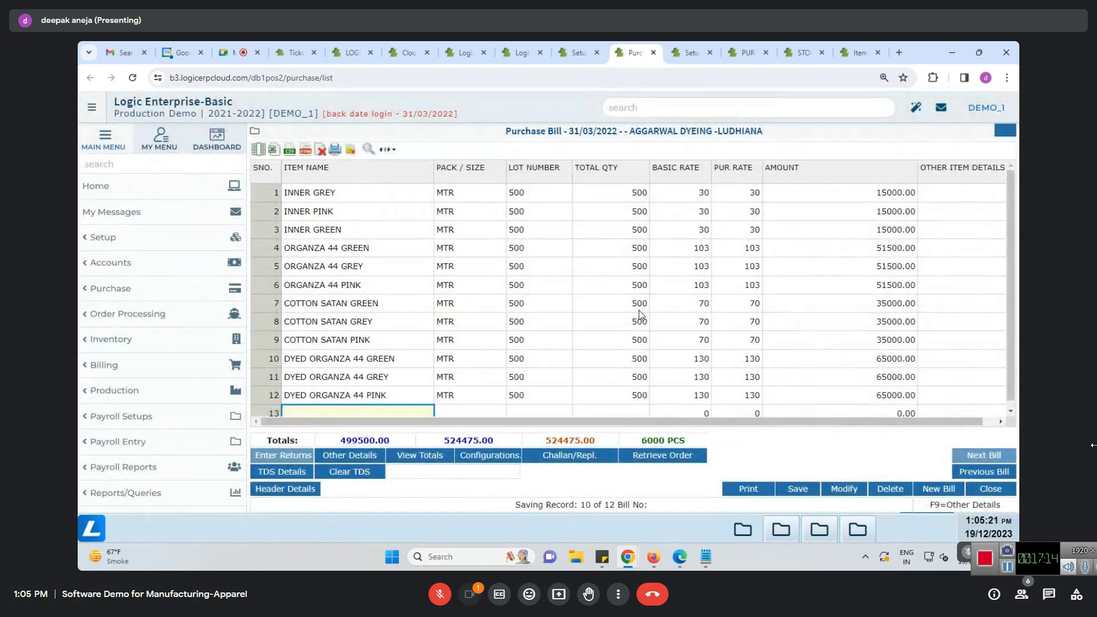
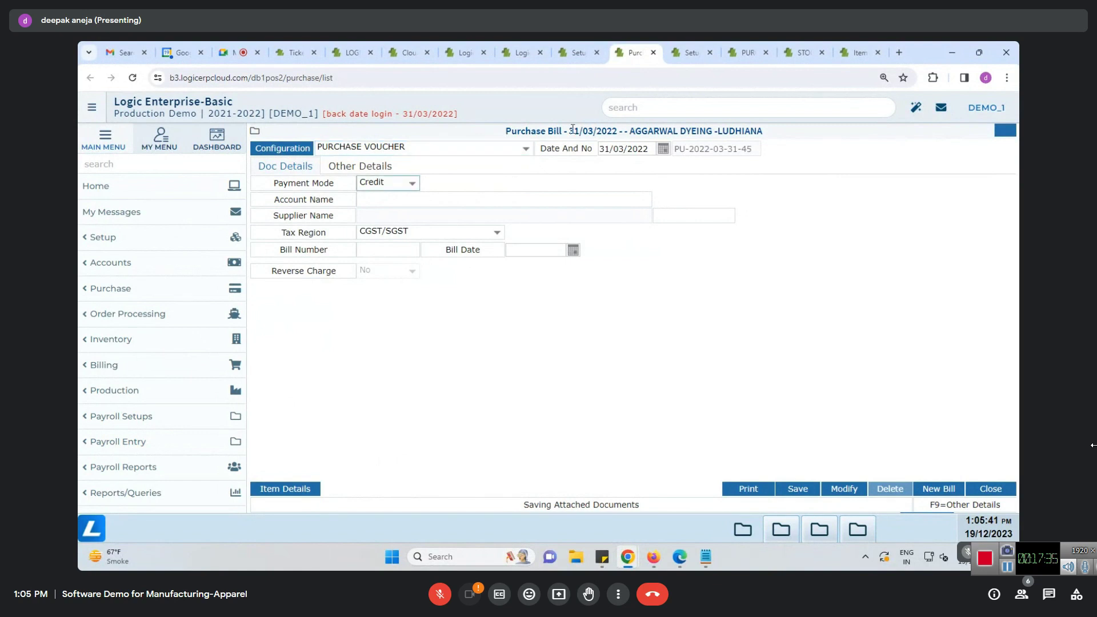
# Highlight the purchase bill heading and open Purchase Order from Order Processing in its own browser tab
pyautogui.moveTo(508, 129); pyautogui.dragTo(801, 137)
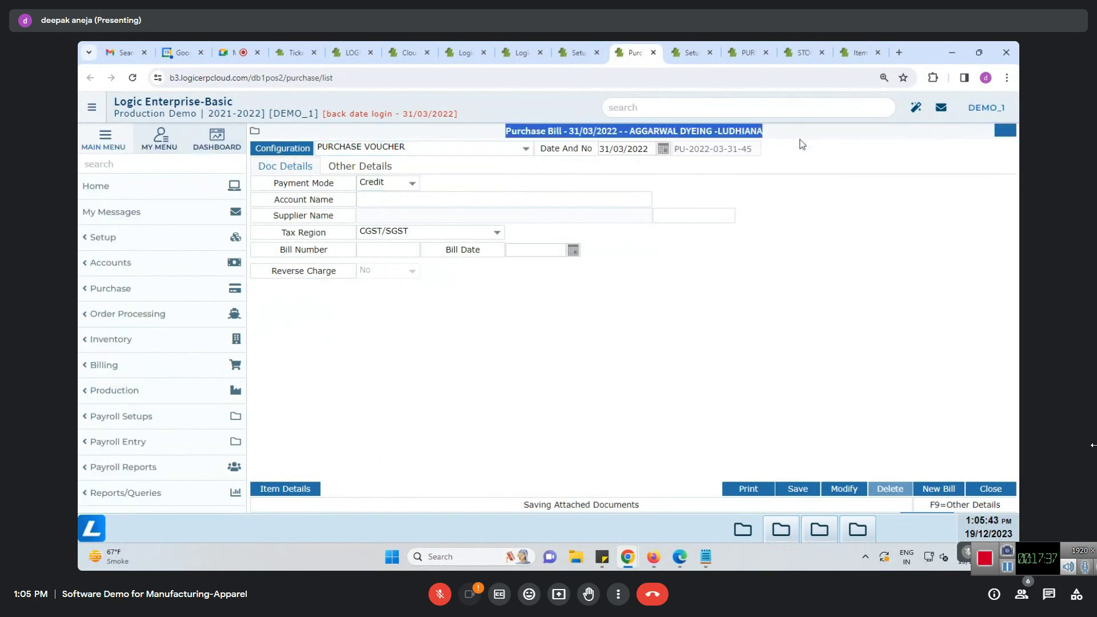
pyautogui.click(87, 314)
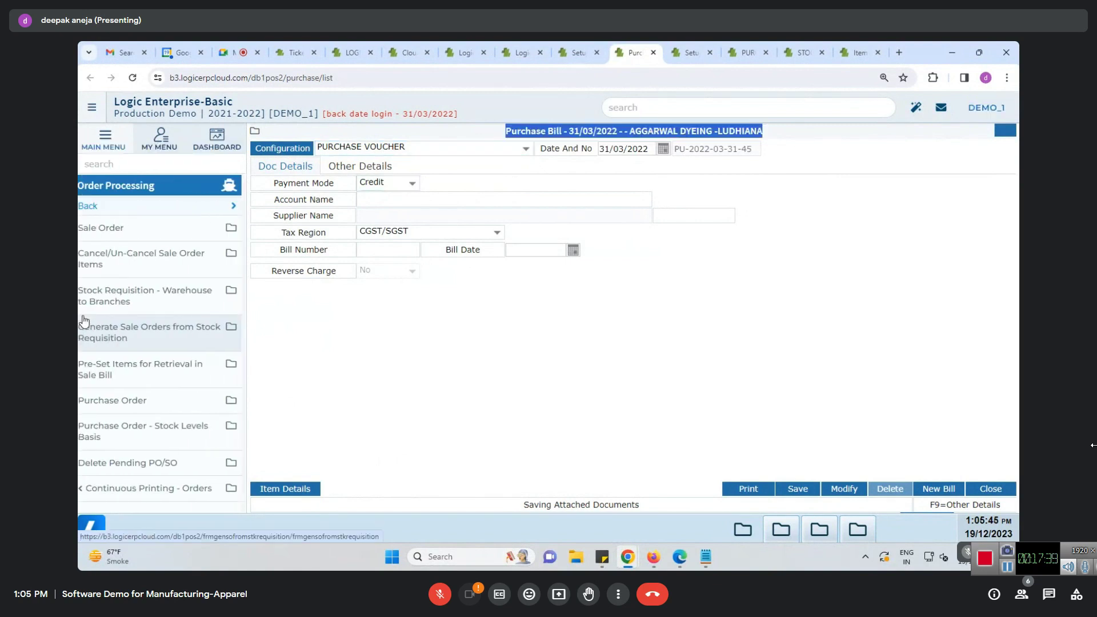
pyautogui.rightClick(132, 401)
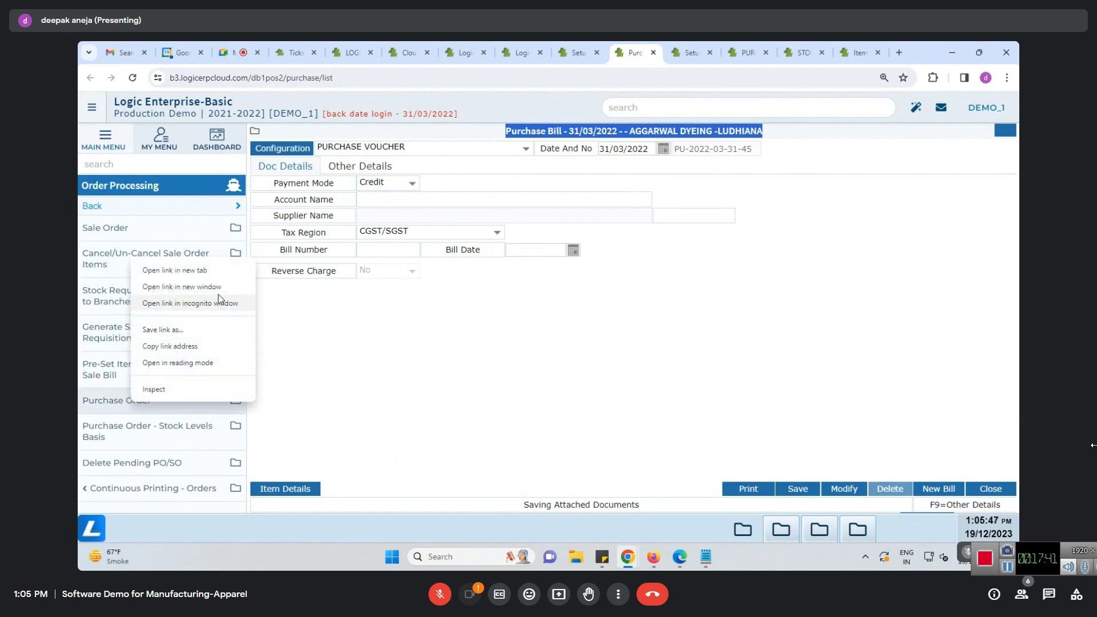
pyautogui.press('Escape')
pyautogui.click(199, 271)
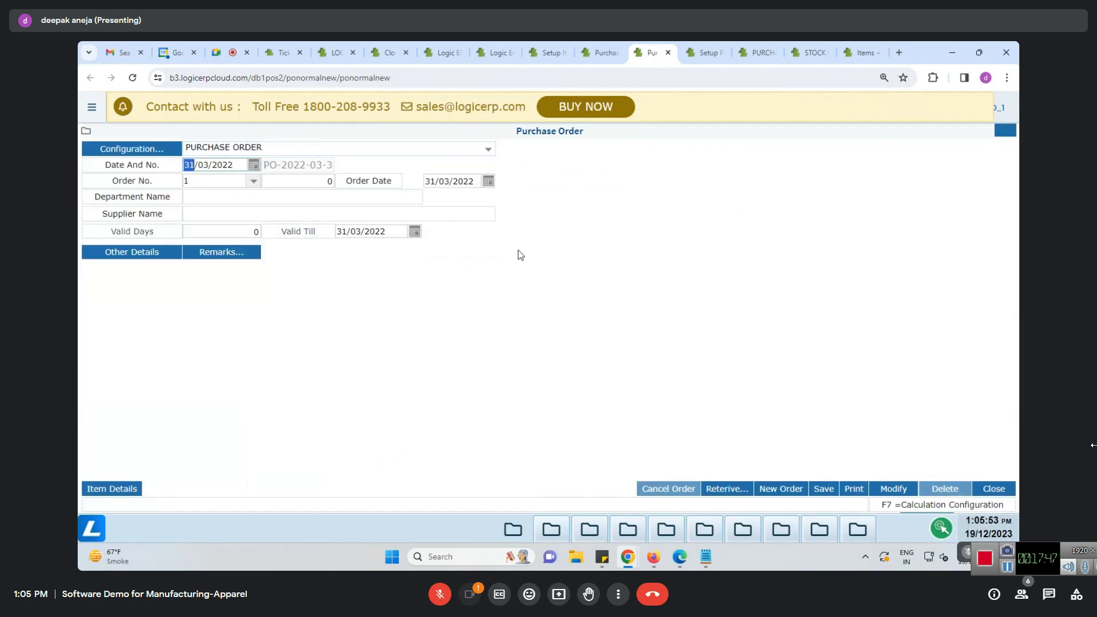
# Choose the PO order series and enter the order number in the purchase order header
pyautogui.click(251, 181)
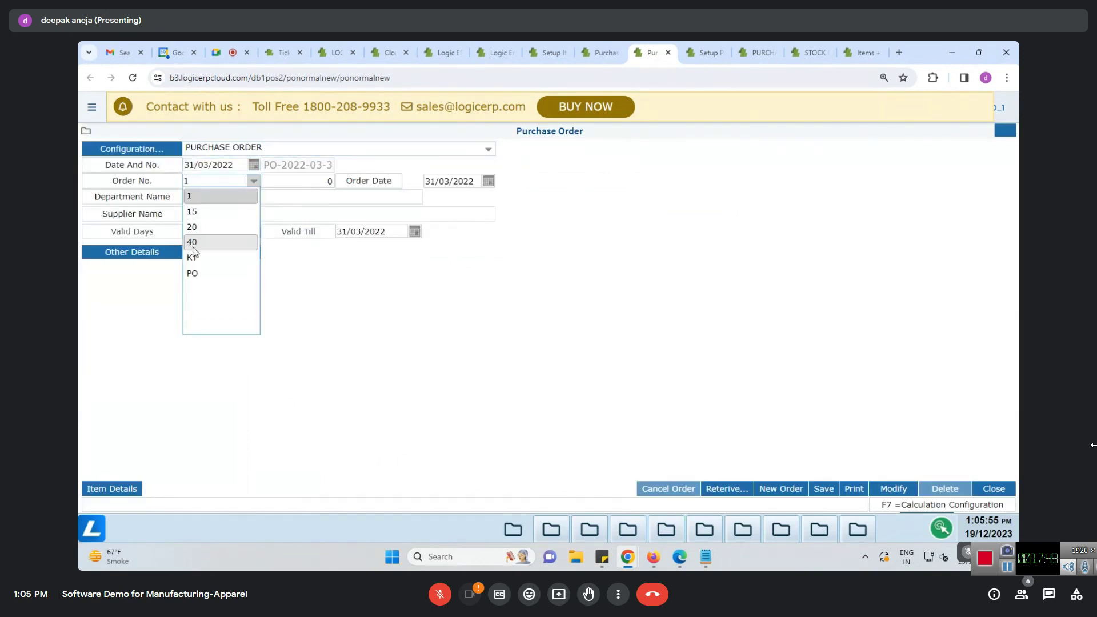
pyautogui.click(193, 273)
pyautogui.press('Return')
pyautogui.write('40')
pyautogui.press('Return')
# Select AHUJA GARMENTS(SADAR BAZAR) as the purchase order's supplier and keep the default validity values
pyautogui.press('Return')
pyautogui.press('Return')
pyautogui.press('Return')
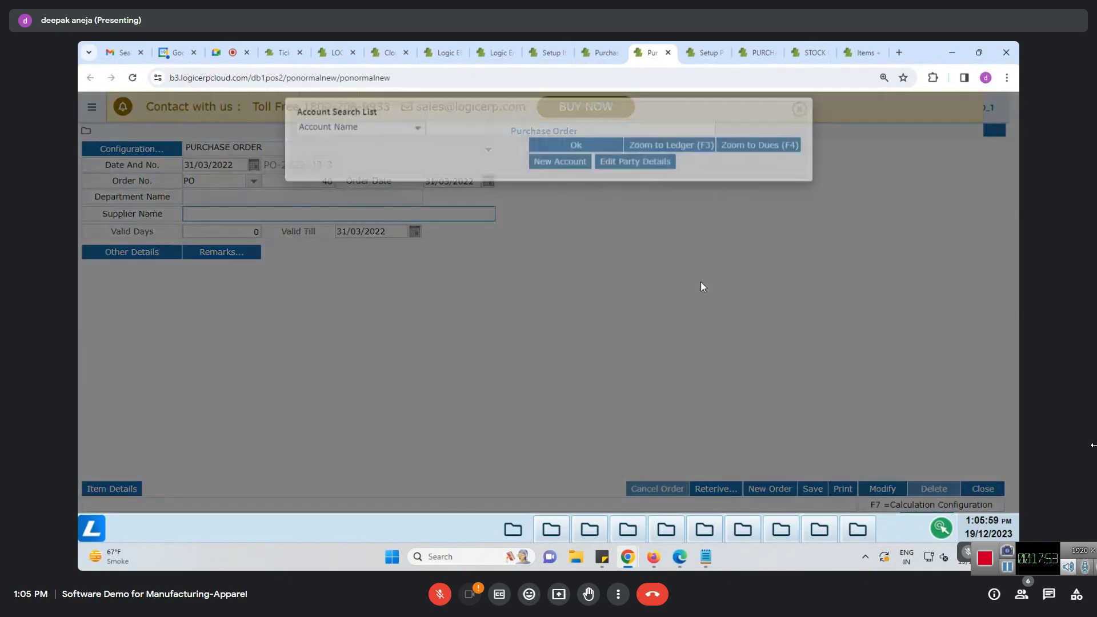
pyautogui.press('Down')
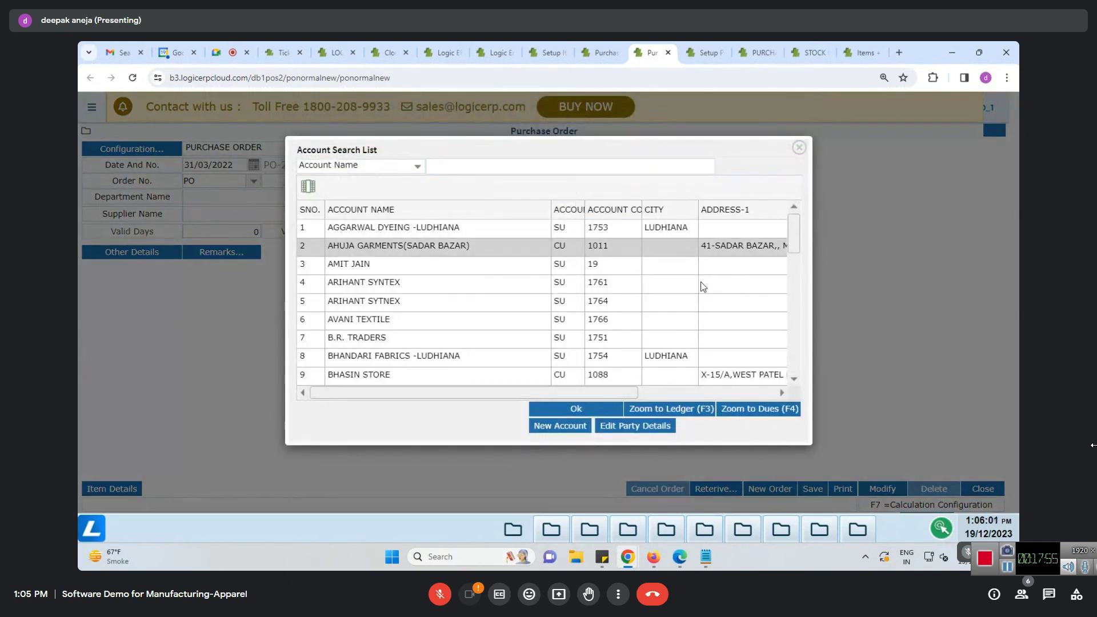
pyautogui.press('Return')
pyautogui.press('Return')
pyautogui.press('Return')
pyautogui.press('Return')
pyautogui.press('Return')
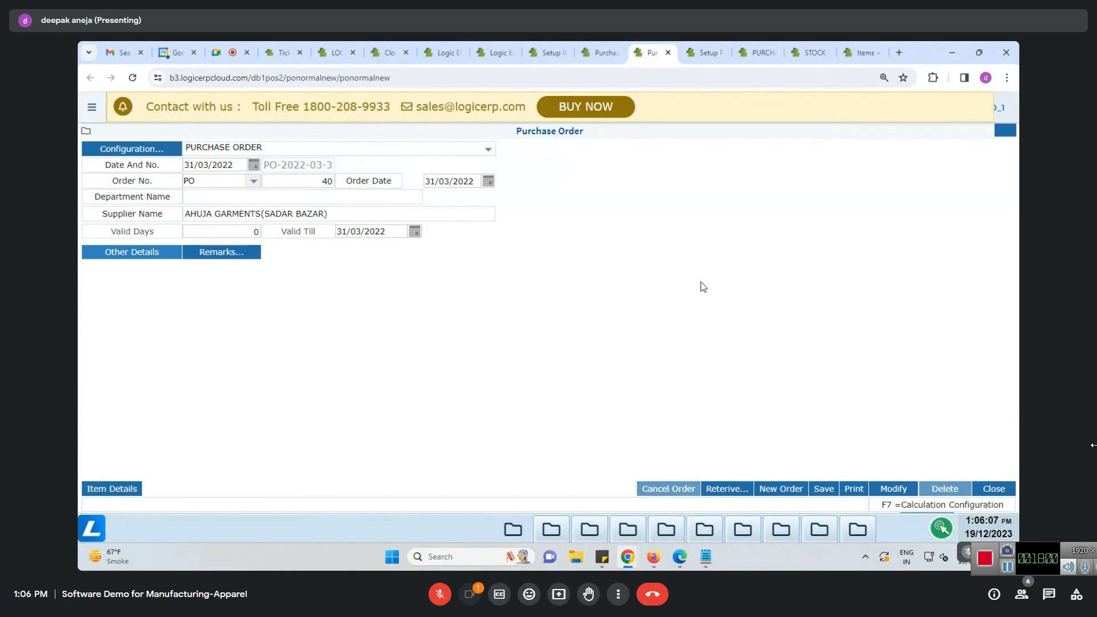
# Open the purchase order's item details and enter INNER GREEN as the first item
pyautogui.click(142, 489)
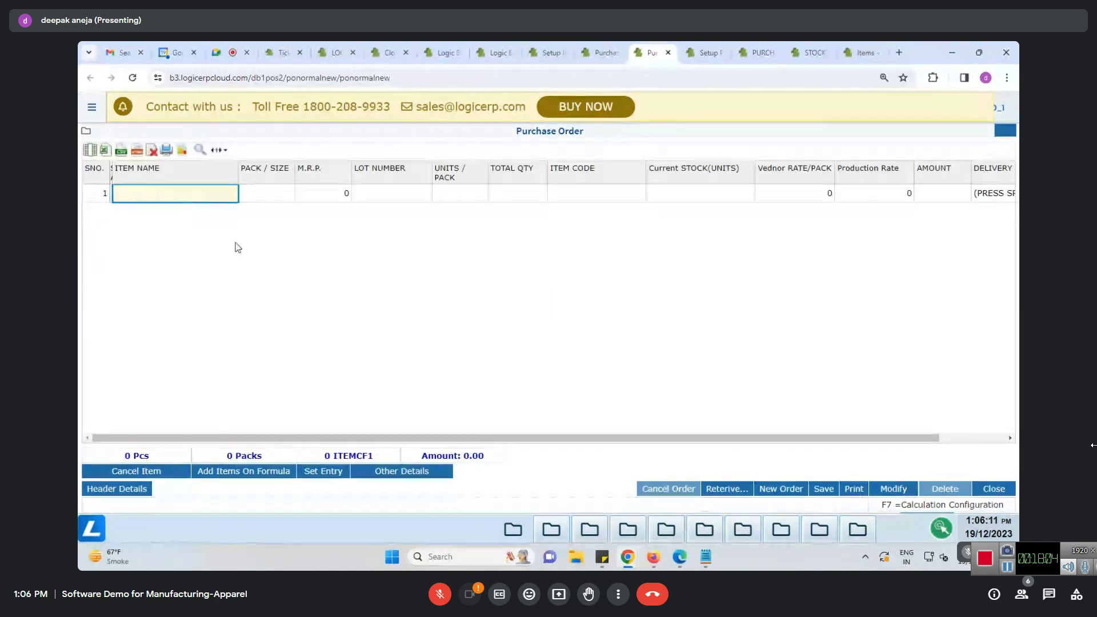
pyautogui.press('Return')
pyautogui.write('IN')
pyautogui.press('Return')
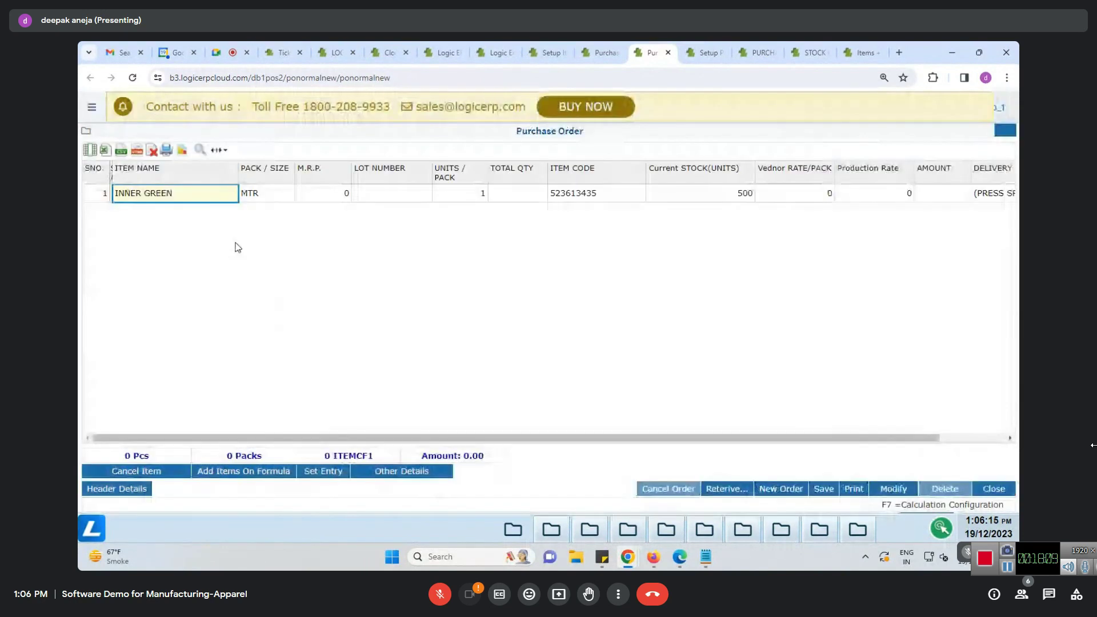
pyautogui.press('Return')
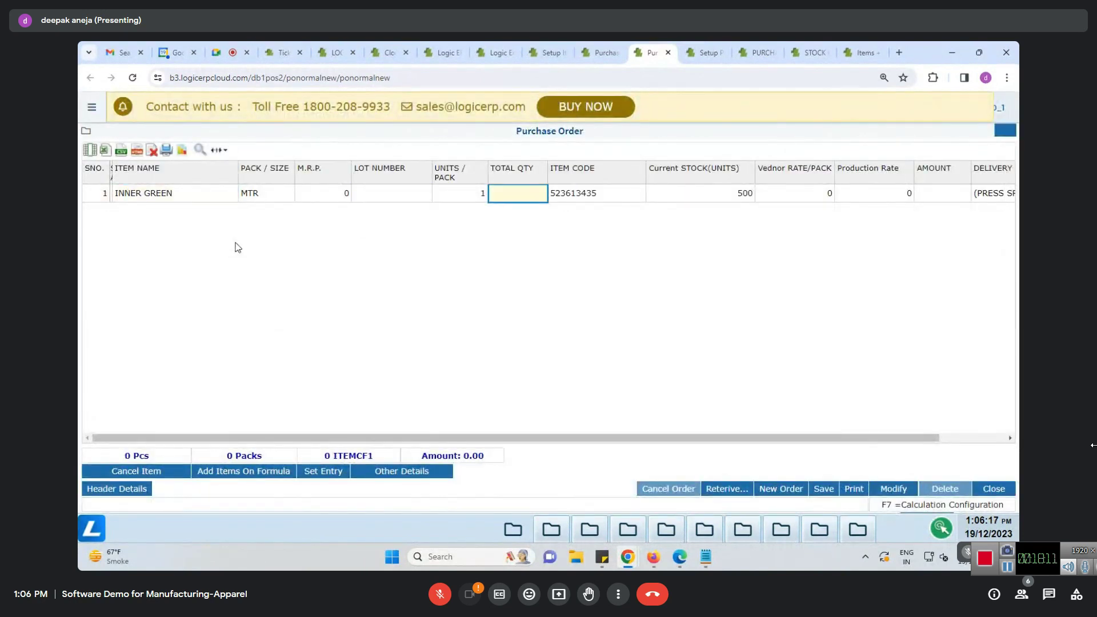
# Set the total quantity of INNER GREEN to 250, leaving the vendor and production rates at their defaults
pyautogui.press('Return')
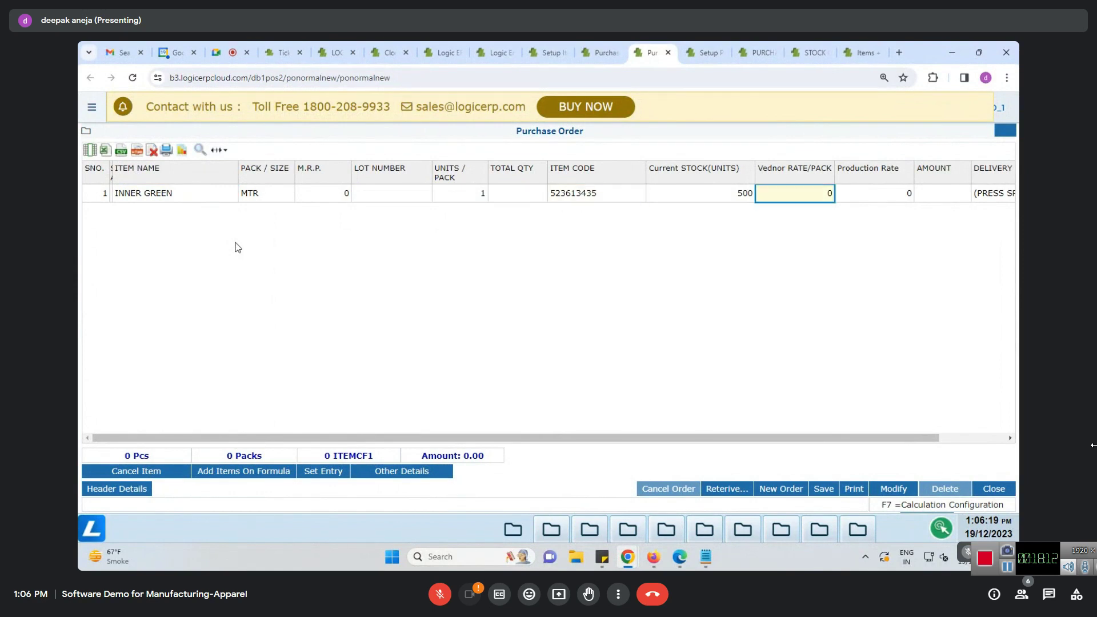
pyautogui.hotkey('shift', 'Tab')
pyautogui.hotkey('shift', 'Tab')
pyautogui.hotkey('shift', 'Tab')
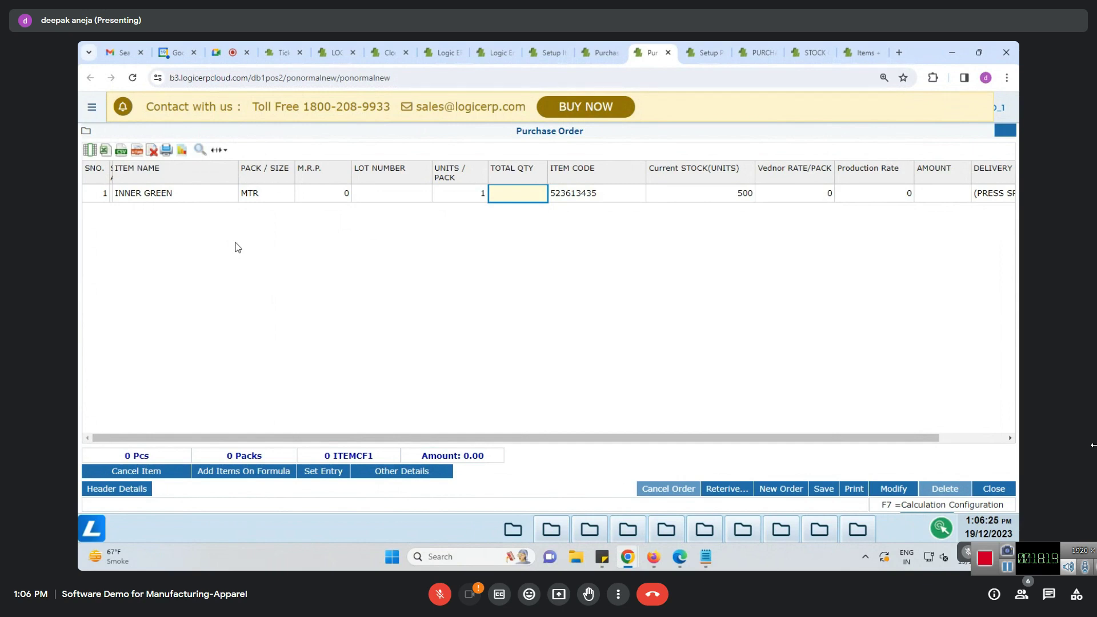
pyautogui.write('250')
pyautogui.press('Return')
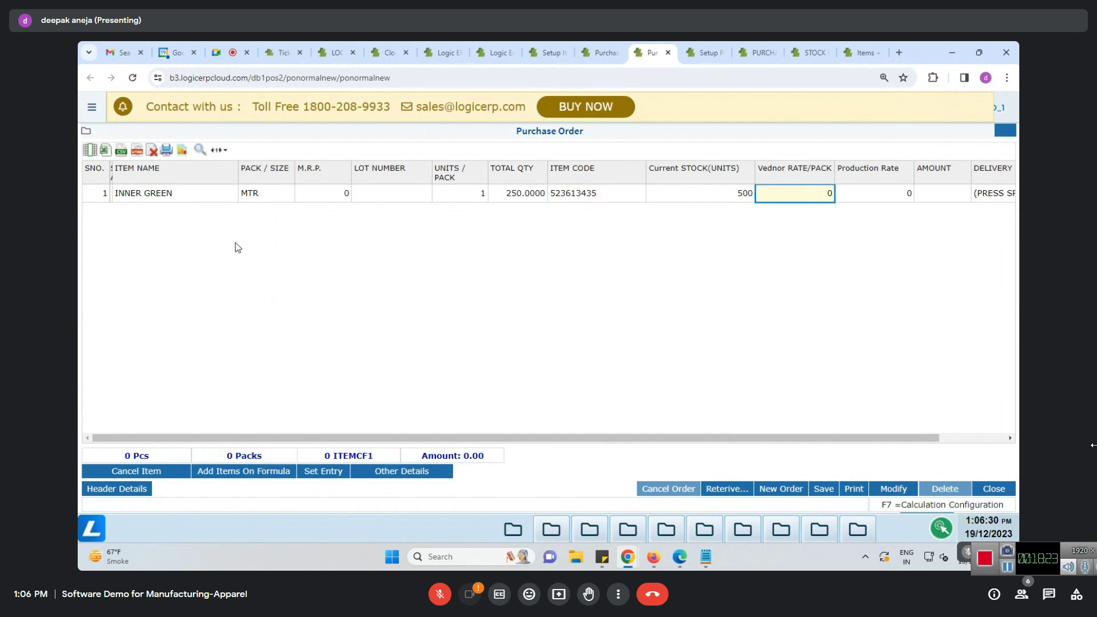
pyautogui.press('Return')
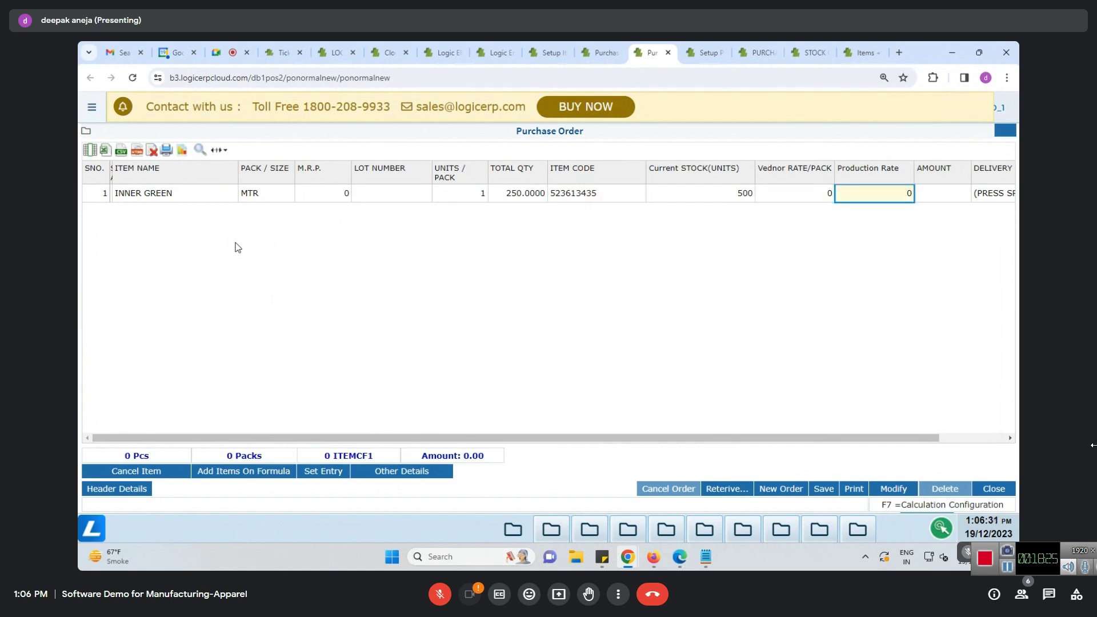
pyautogui.press('Return')
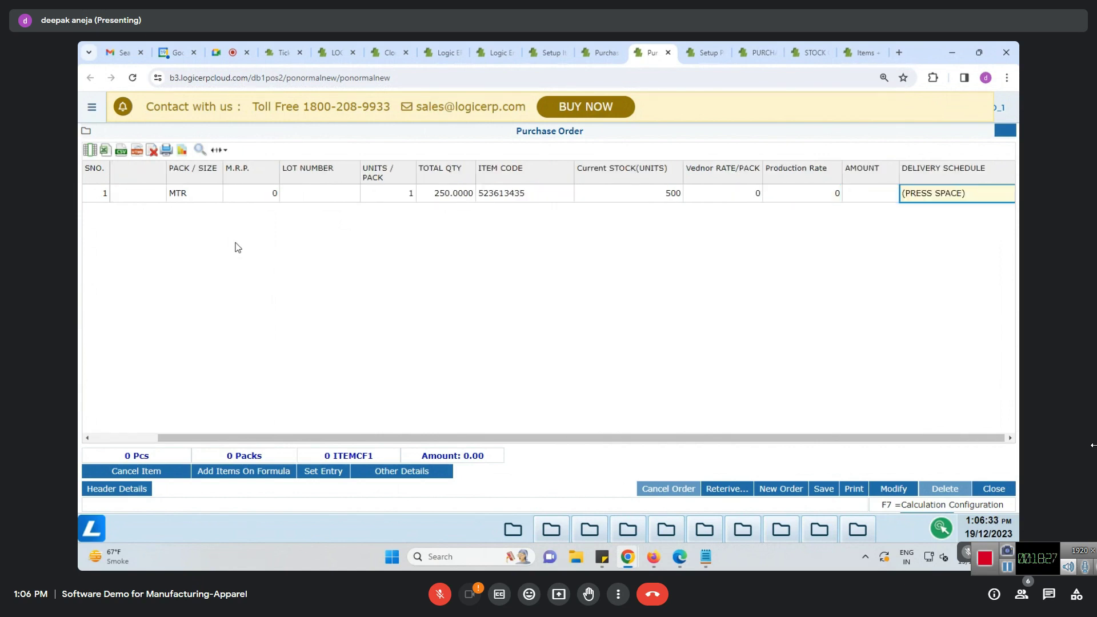
# Examine the item-wise delivery schedule fields for INNER GREEN, and close the schedule without entering values
pyautogui.press('space')
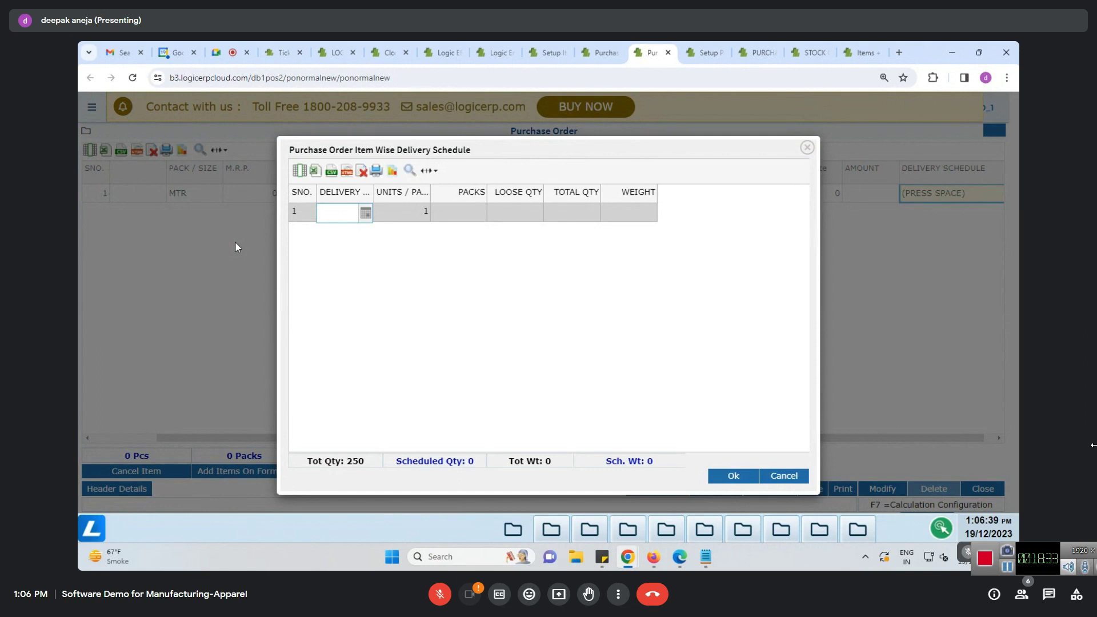
pyautogui.press('Return')
pyautogui.press('Return')
pyautogui.press('Return')
pyautogui.press('Return')
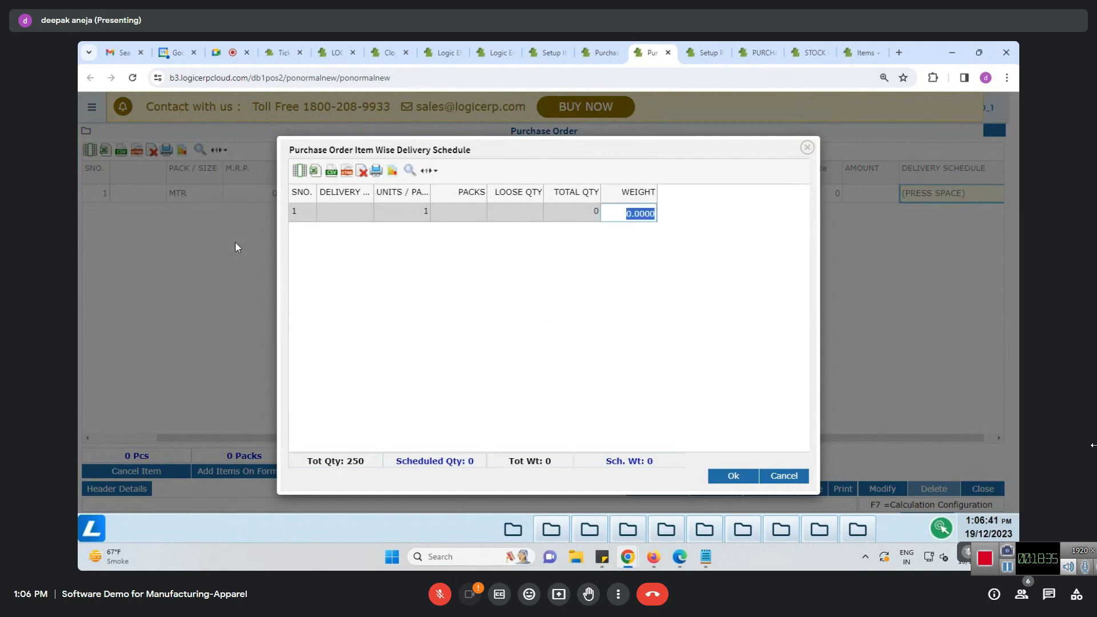
pyautogui.click(807, 148)
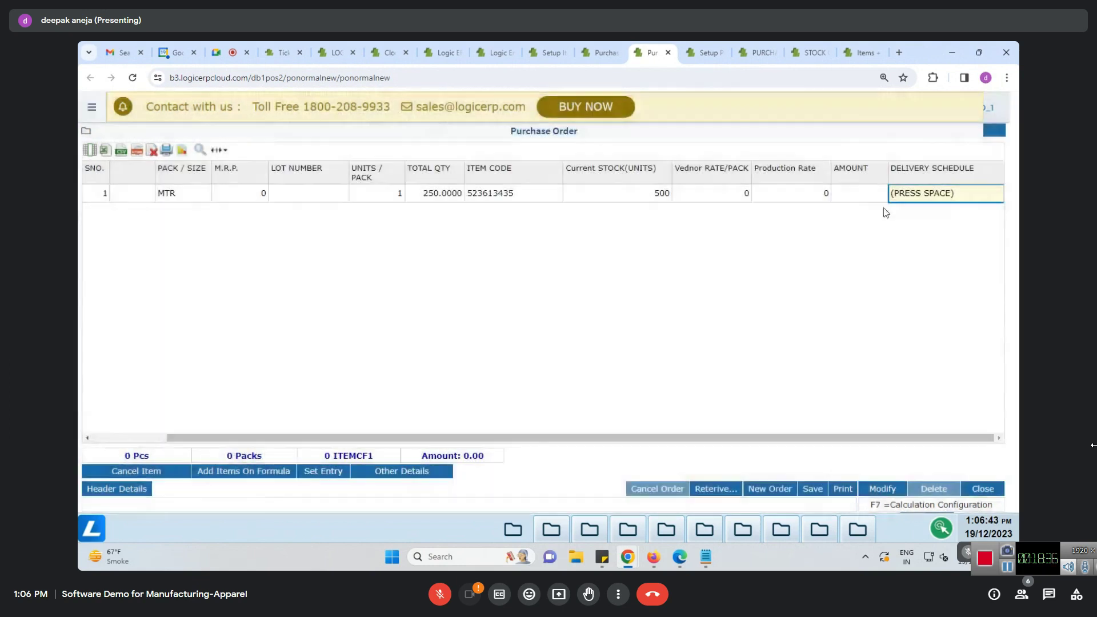
# Complete the INNER GREEN line so that a blank second item line is added to the purchase order
pyautogui.click(876, 200)
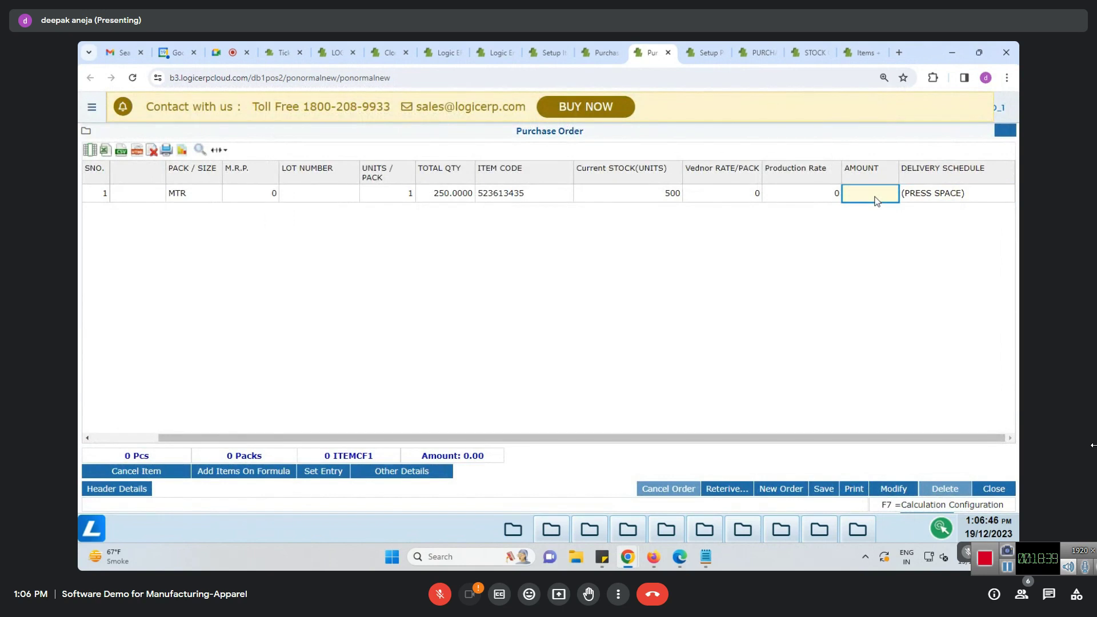
pyautogui.press('Return')
pyautogui.press('Return')
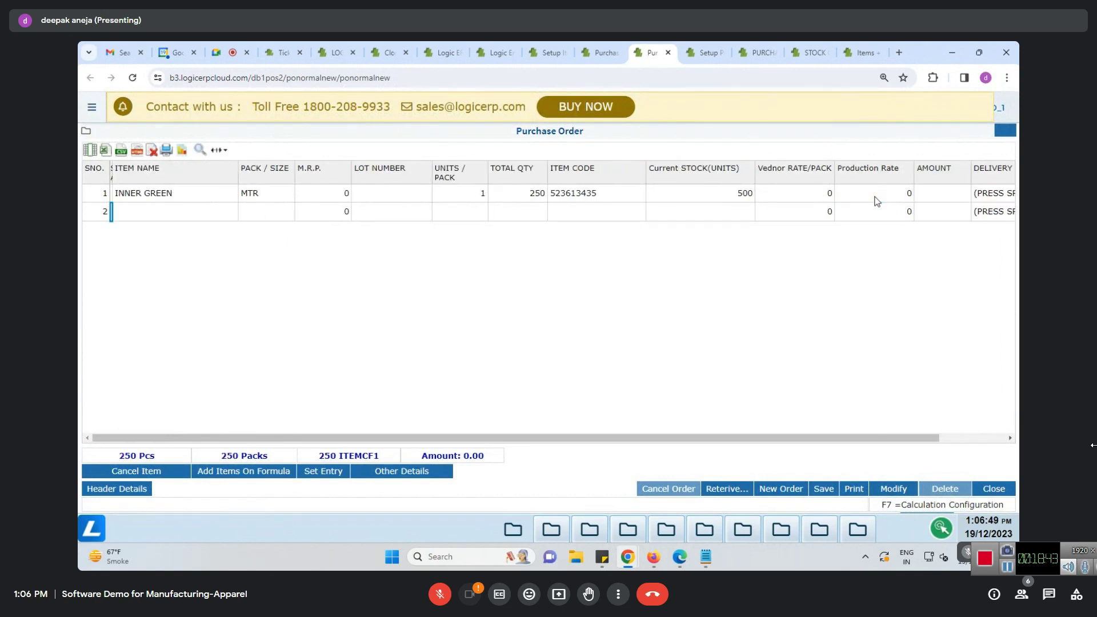
pyautogui.moveTo(857, 438); pyautogui.dragTo(545, 451)
# In the purchase bill's browser tab, select AGGARWAL DYEING -LUDHIANA as the account, dismiss the reminder and open the item details
pyautogui.click(604, 52)
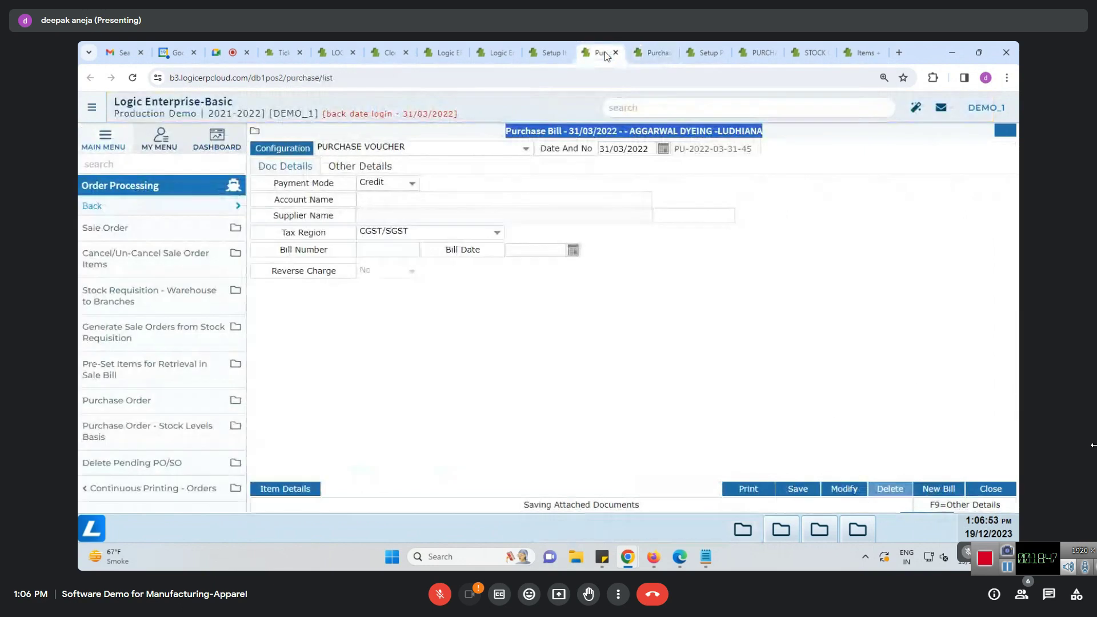
pyautogui.click(400, 200)
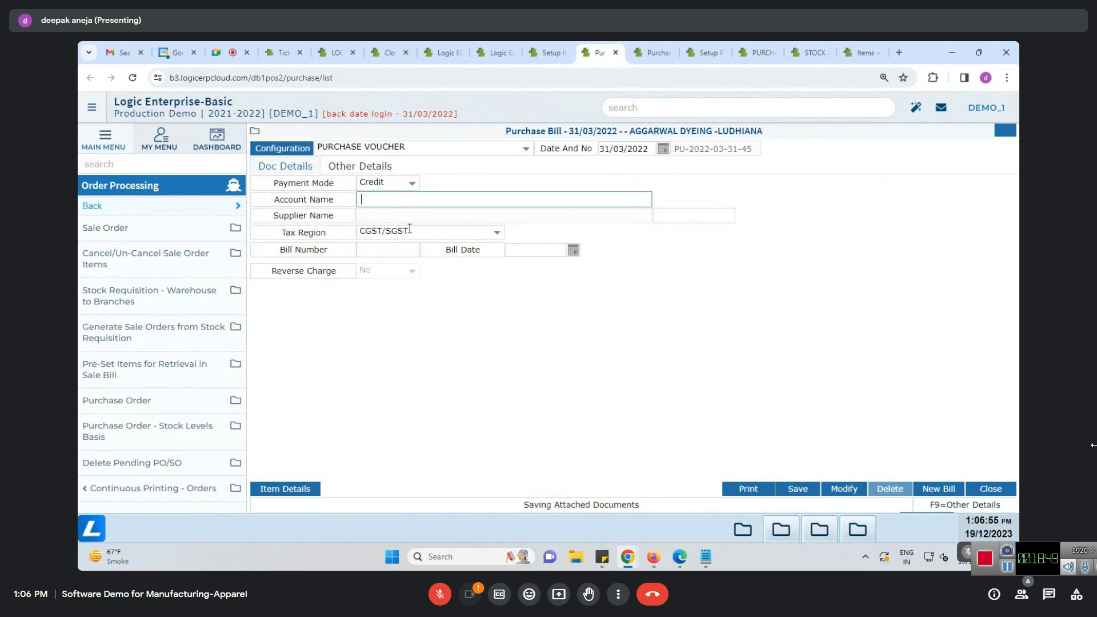
pyautogui.press('Return')
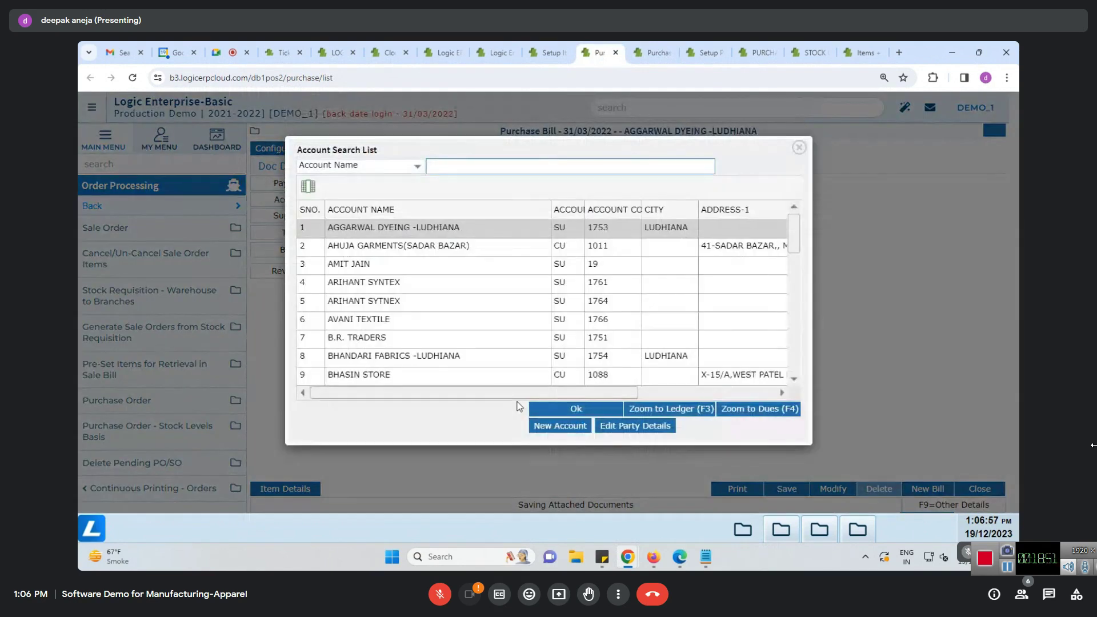
pyautogui.press('Return')
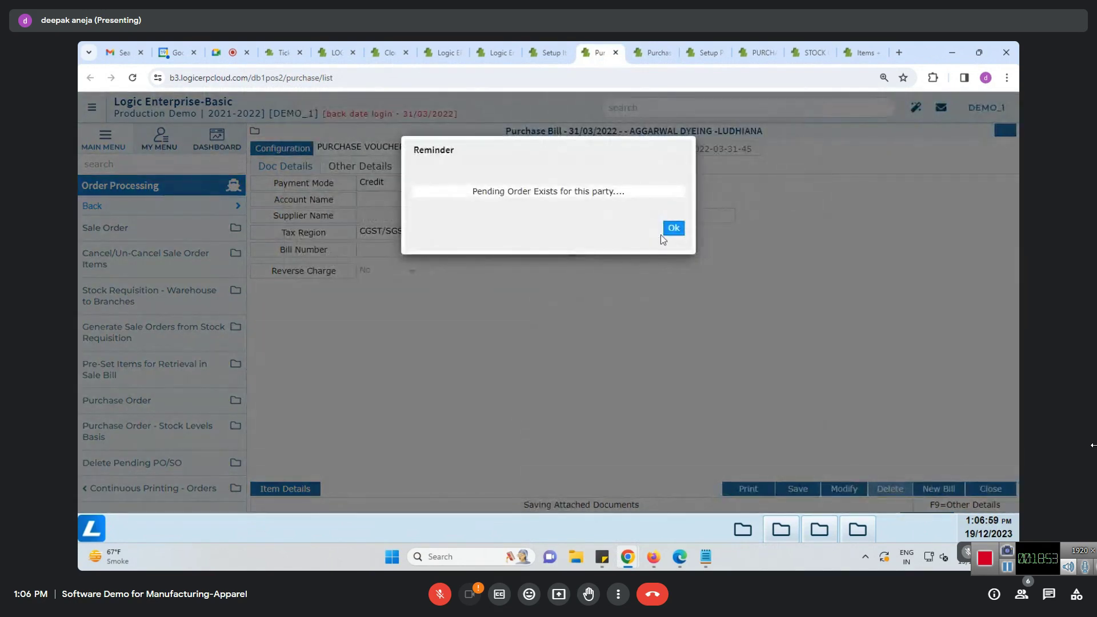
pyautogui.click(674, 228)
pyautogui.click(315, 490)
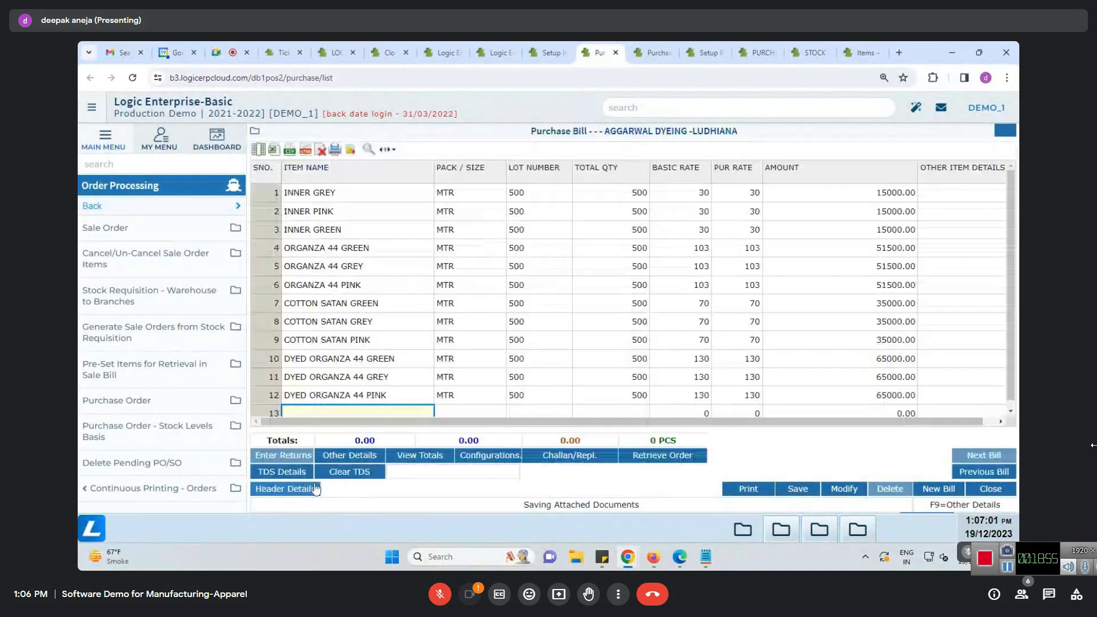
# Search the supplier's pending purchase orders, select the one amounting to 100000.00, and highlight the Approval Filter label
pyautogui.click(680, 455)
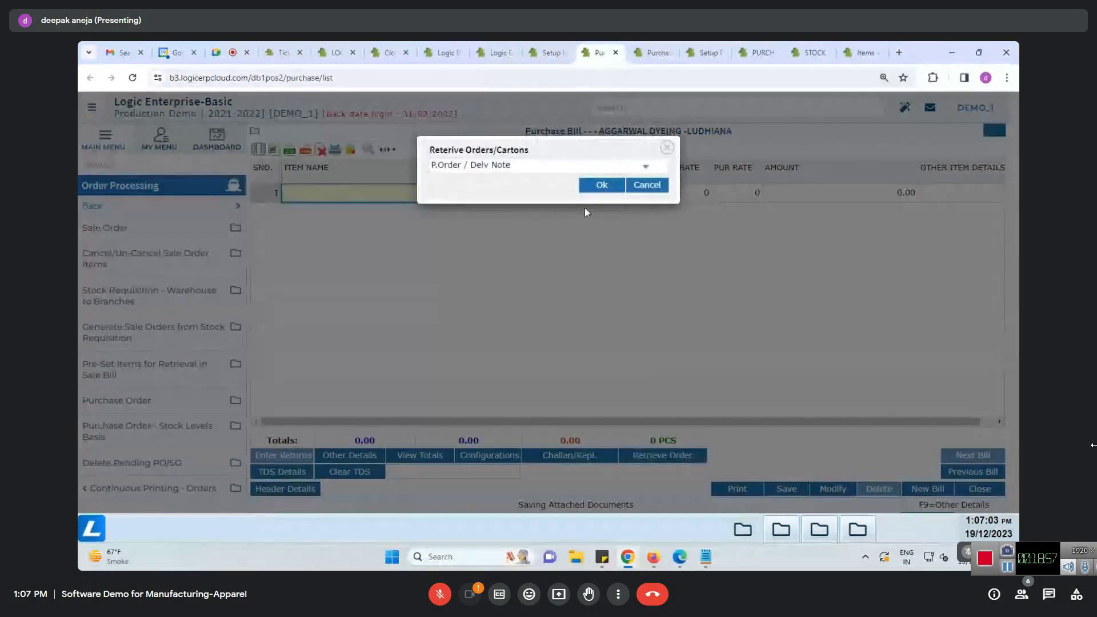
pyautogui.click(589, 186)
pyautogui.click(793, 251)
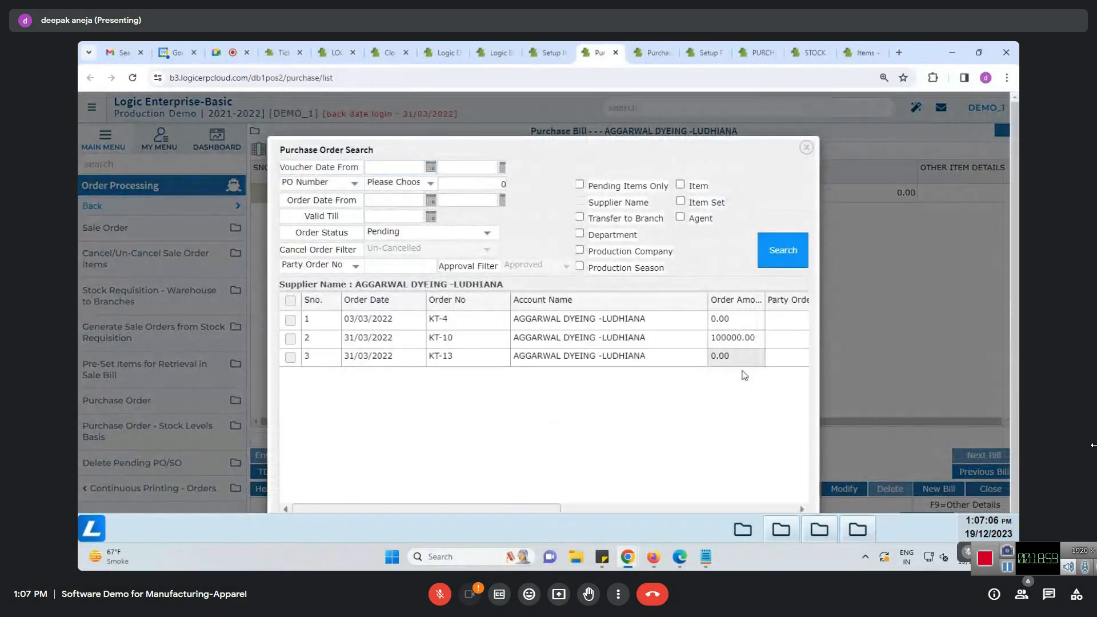
pyautogui.click(291, 339)
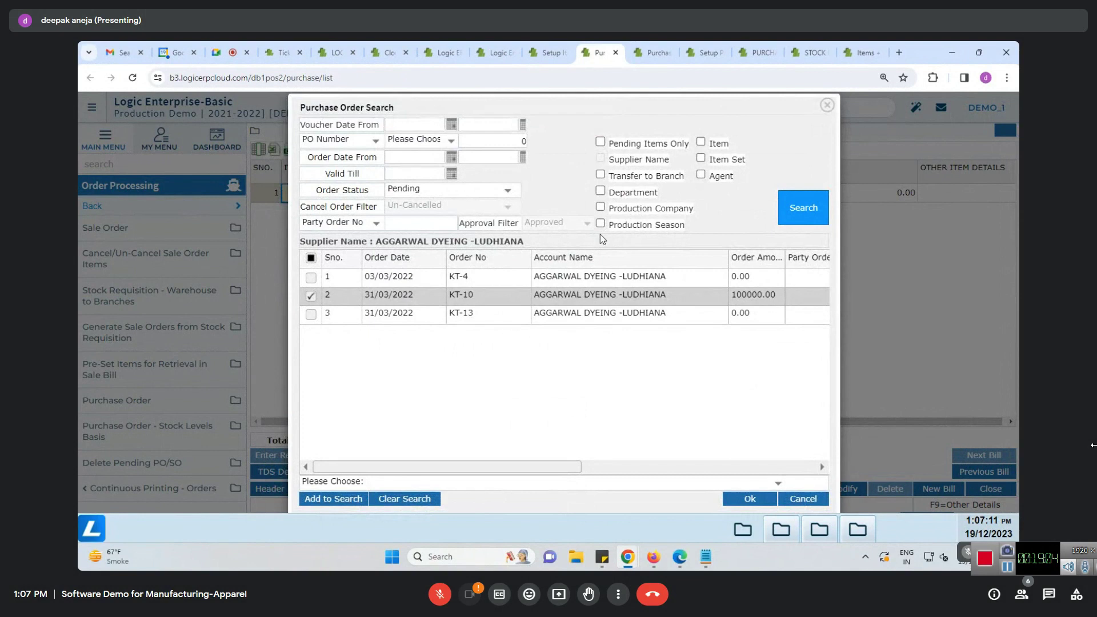
pyautogui.moveTo(459, 225); pyautogui.dragTo(523, 226)
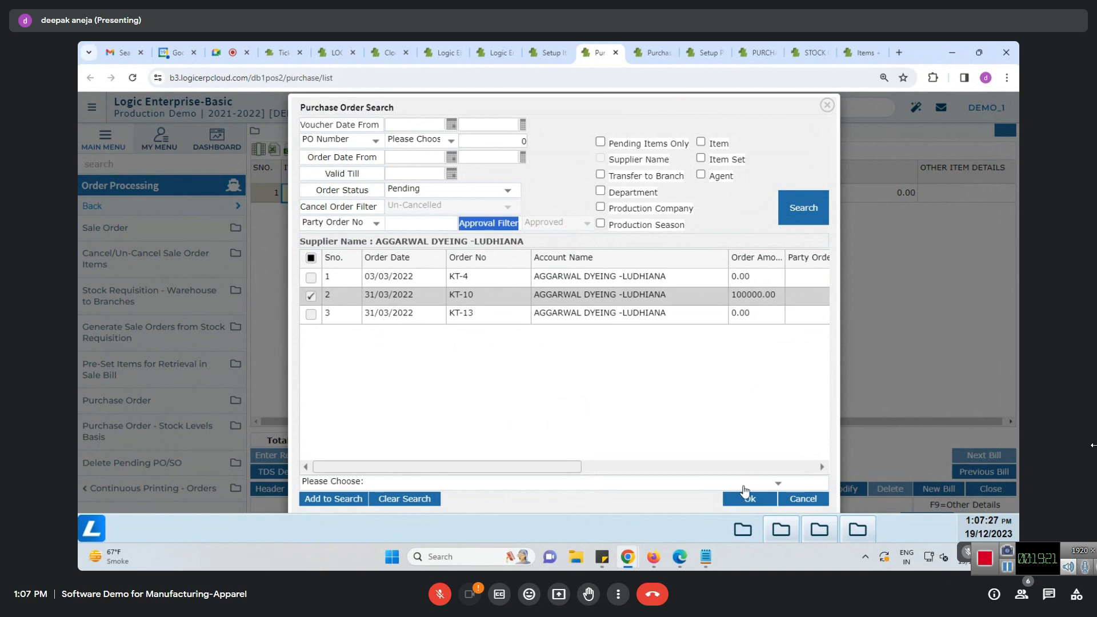
# Retrieve the 1/3 HAIRY NAVY item from the selected order into the purchase bill with default lot number DEMO
pyautogui.click(740, 499)
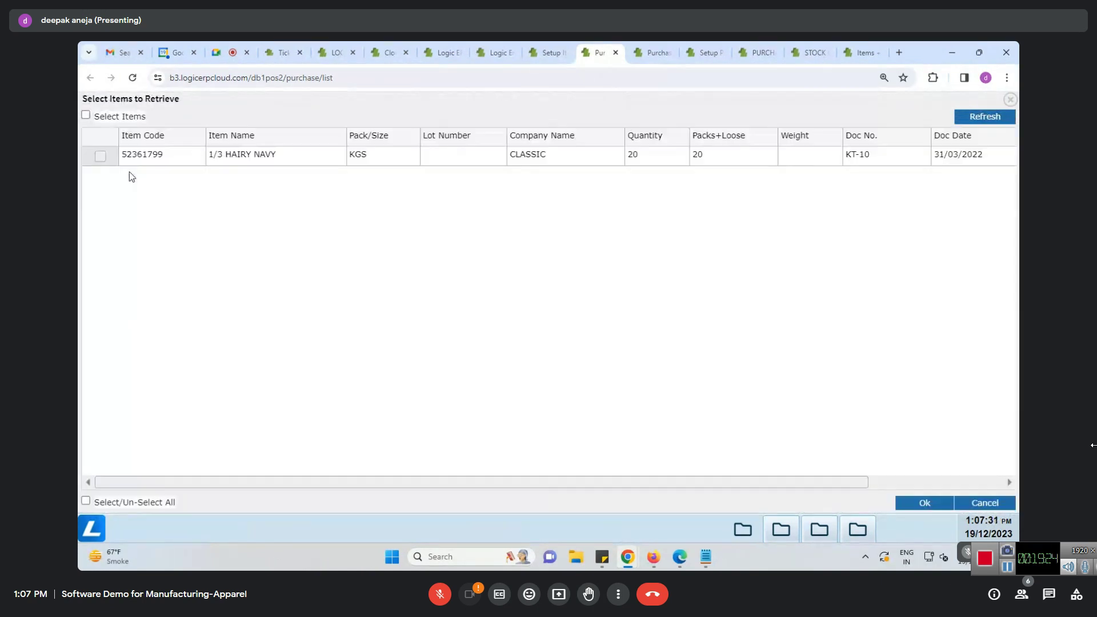
pyautogui.click(101, 156)
pyautogui.click(904, 509)
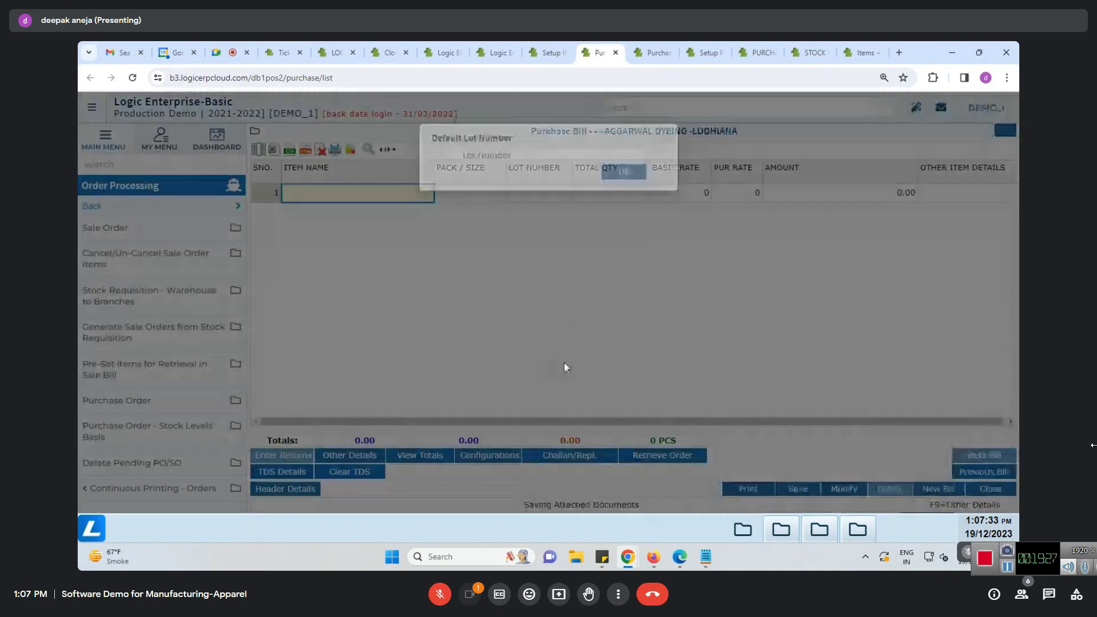
pyautogui.write('DEMO')
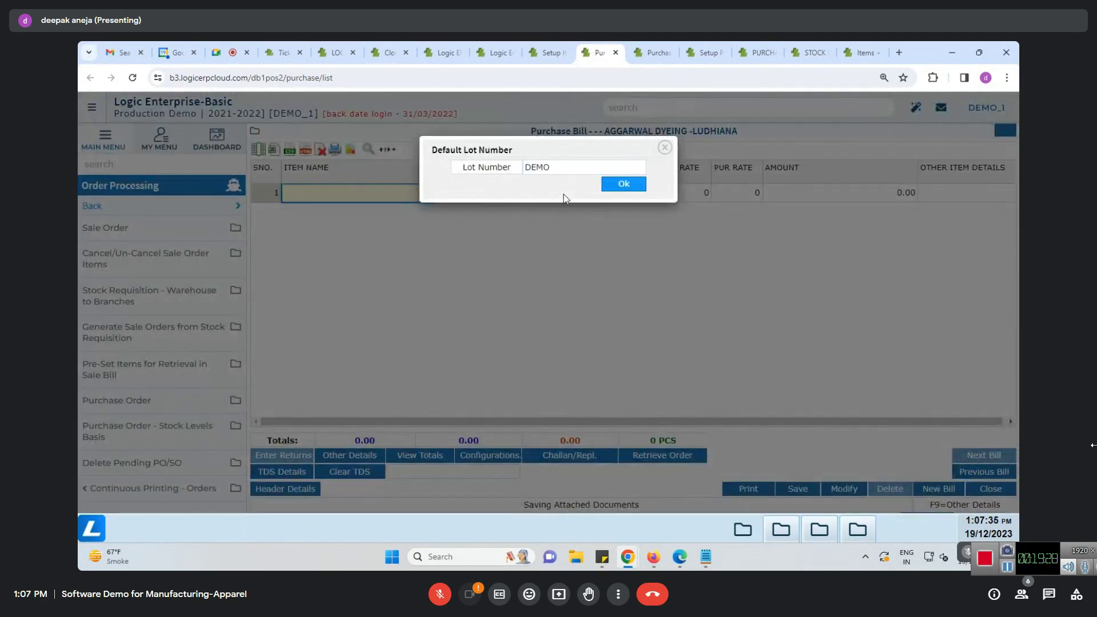
pyautogui.press('Return')
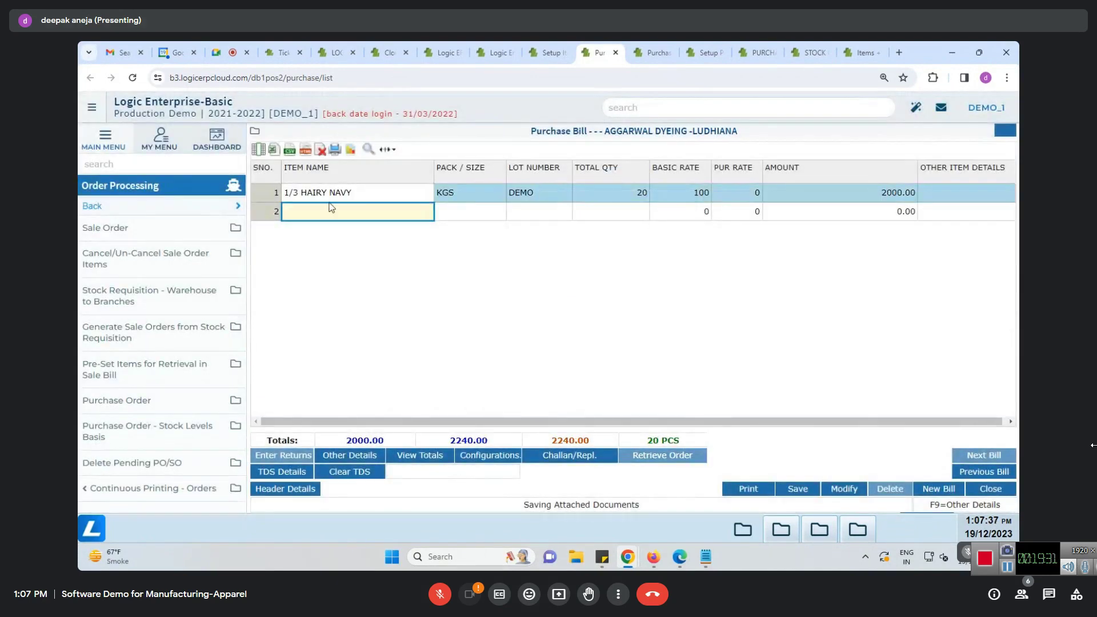
# Look over the Production Setup entries in My Menu, and switch to the browser tab with the Logic Cloud product list
pyautogui.click(91, 205)
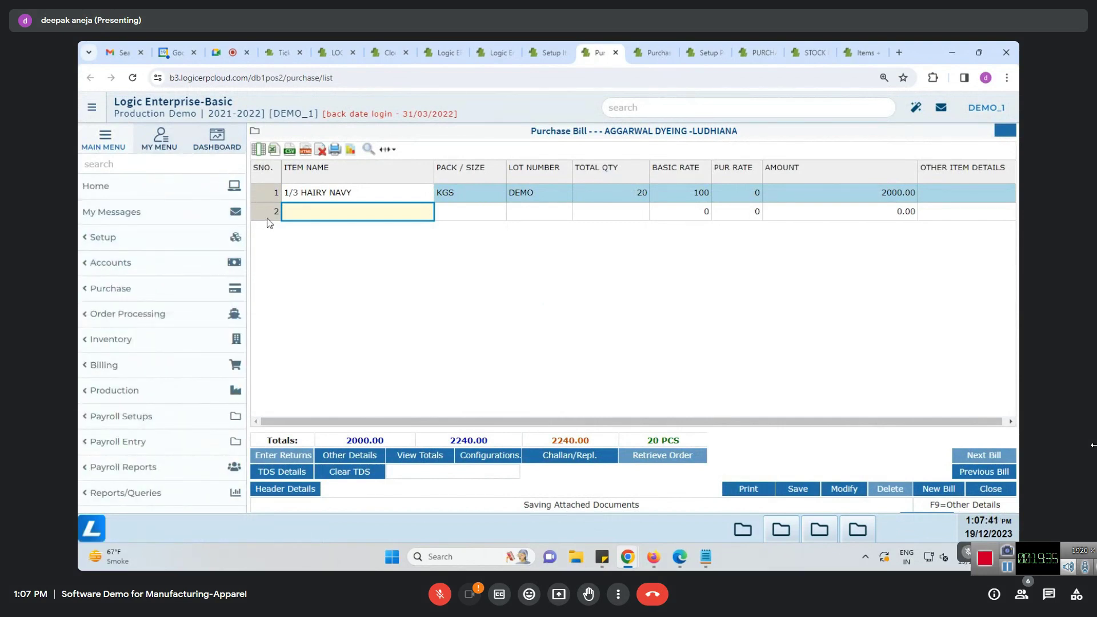
pyautogui.moveTo(434, 421); pyautogui.dragTo(658, 420)
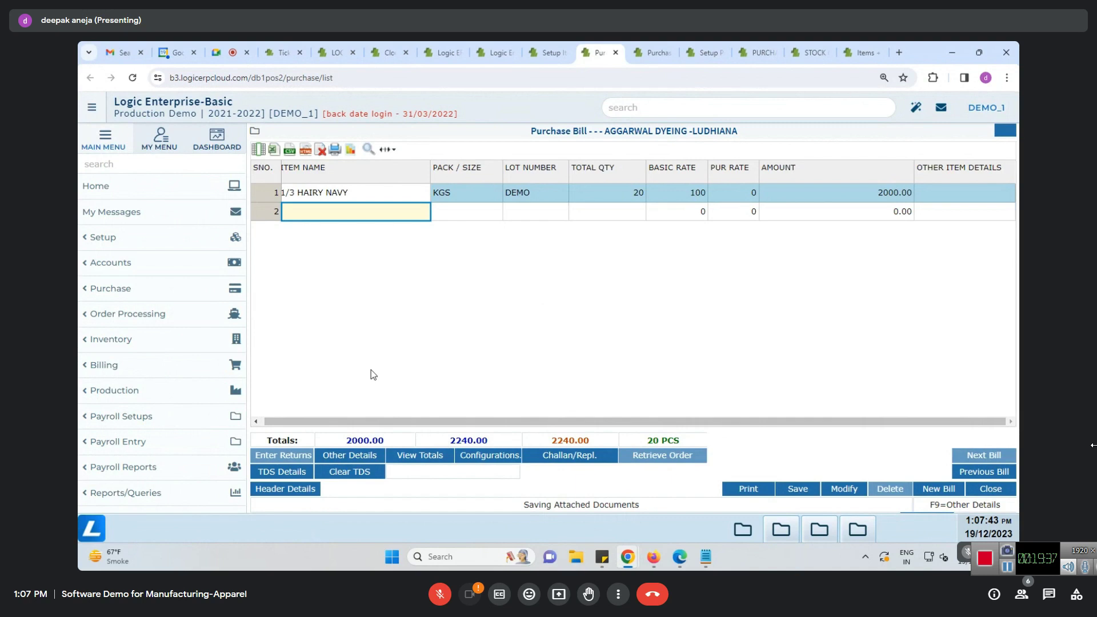
pyautogui.click(165, 143)
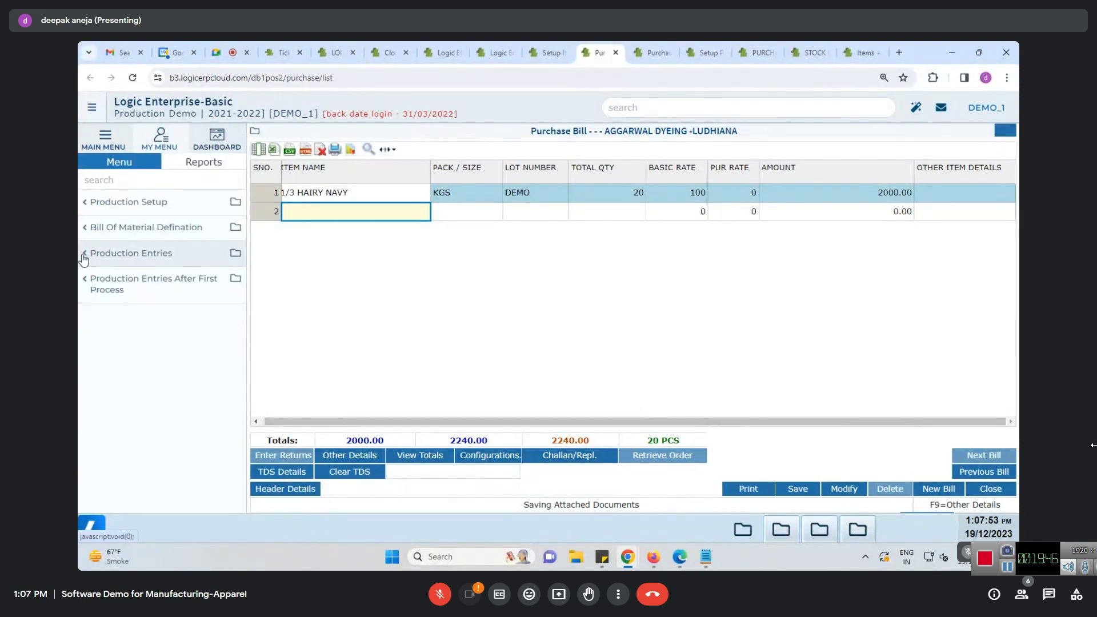
pyautogui.click(86, 203)
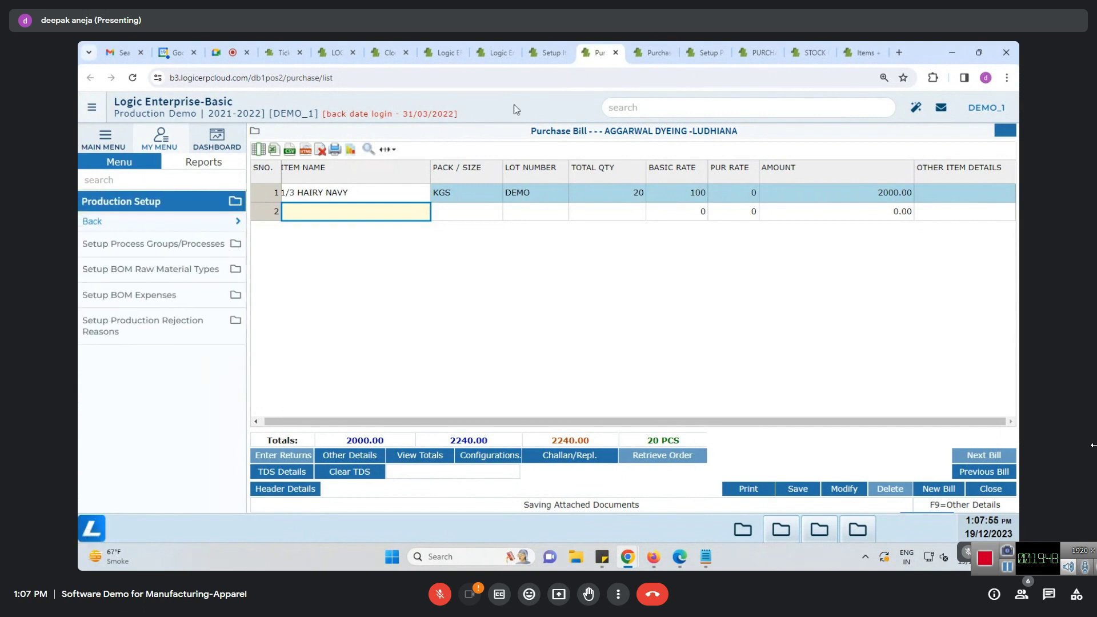
pyautogui.click(497, 54)
pyautogui.click(442, 53)
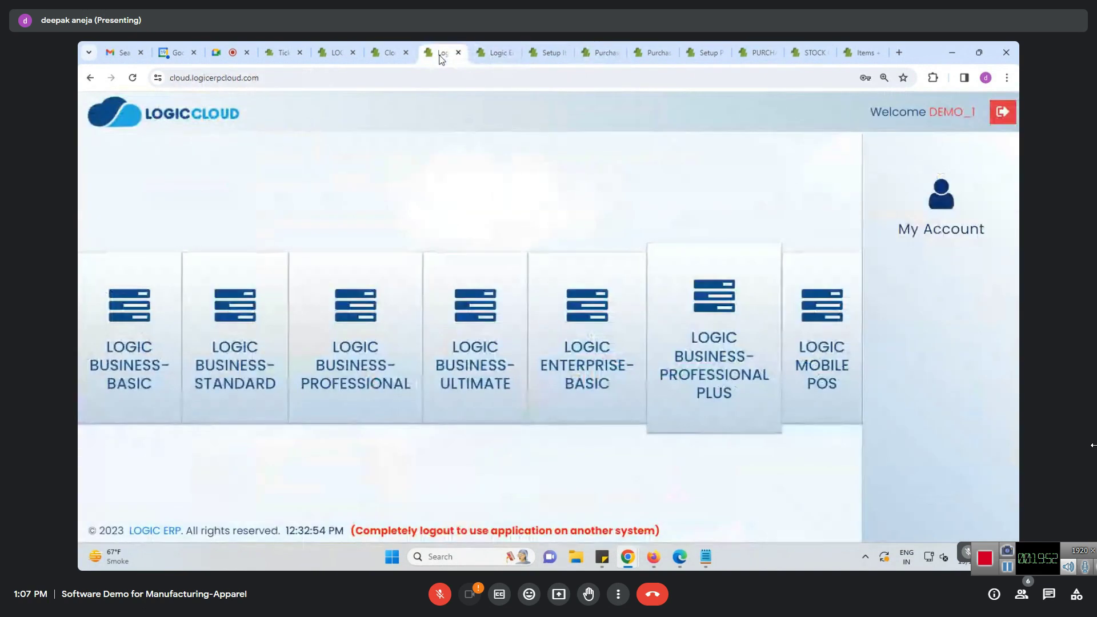
# Close the two purchase browser tabs and bring up the Process Groups page
pyautogui.click(544, 51)
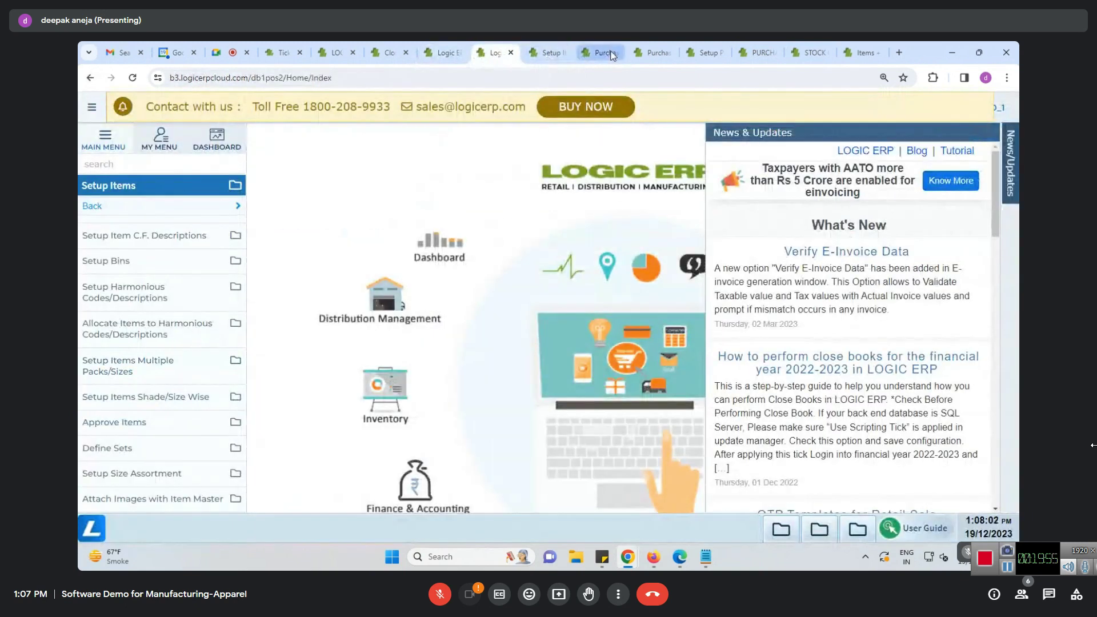
pyautogui.click(602, 53)
pyautogui.click(616, 53)
pyautogui.click(616, 53)
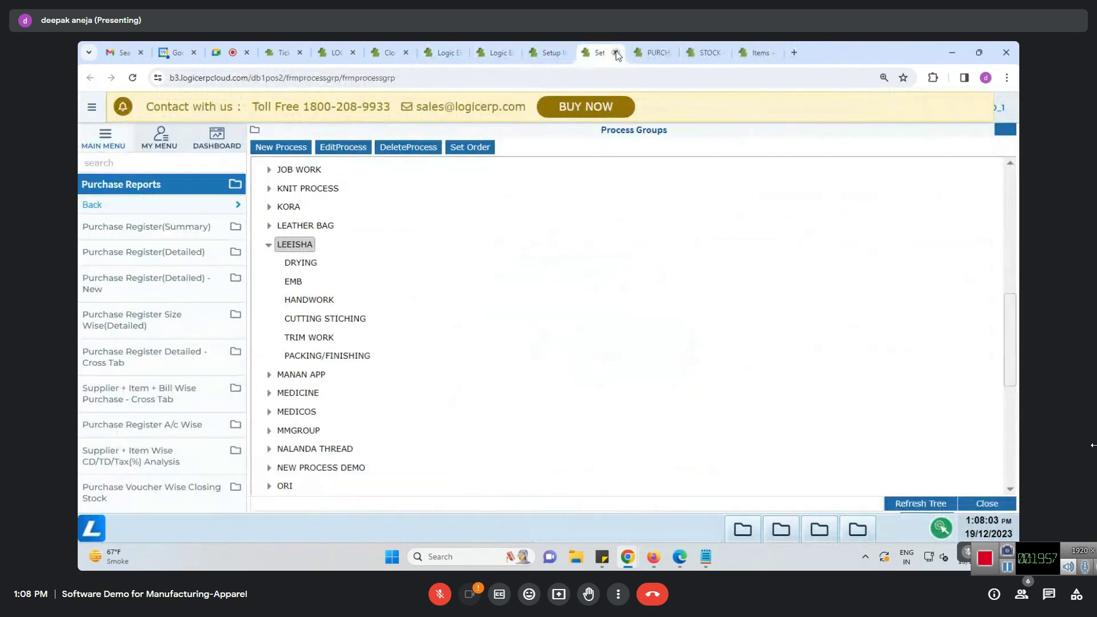
# Rename the DRYING process in the LEEISHA process group to DYING and save it
pyautogui.click(301, 263)
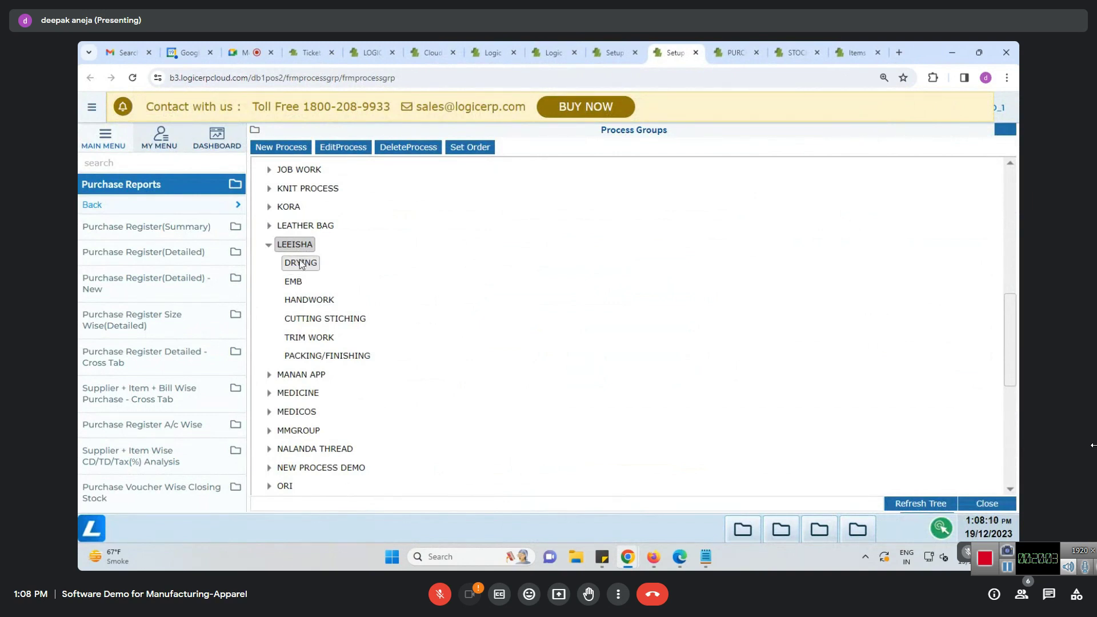
pyautogui.click(366, 148)
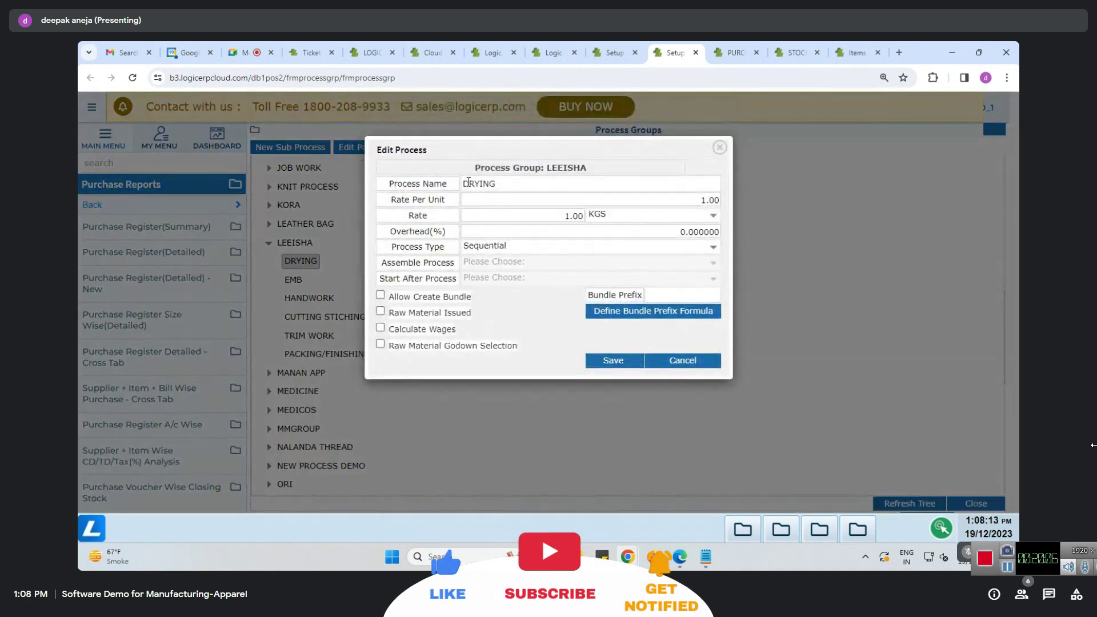
pyautogui.click(466, 182)
pyautogui.press('Delete')
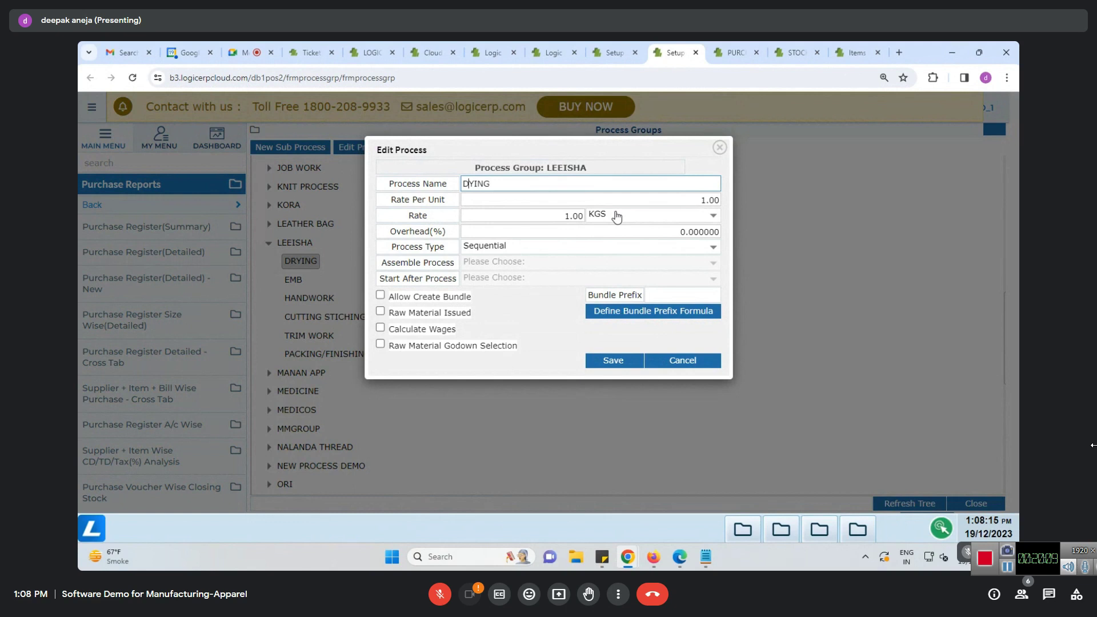
pyautogui.press('Tab')
pyautogui.click(610, 362)
pyautogui.click(601, 363)
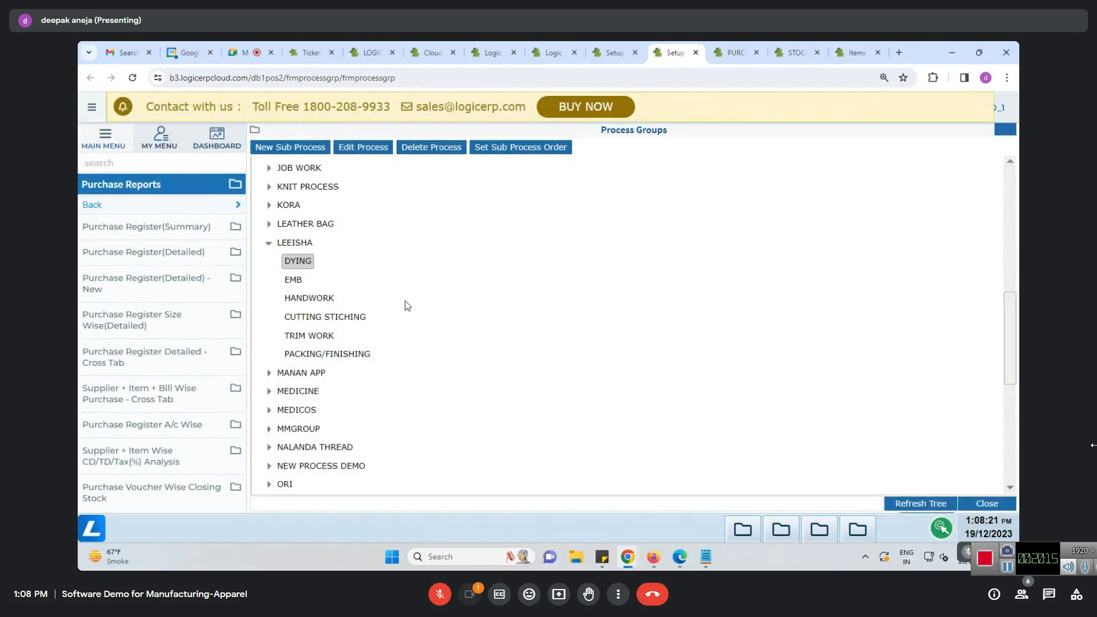
# Collapse the LEEISHA process group and show the My Menu list of production folders
pyautogui.click(92, 207)
pyautogui.click(91, 208)
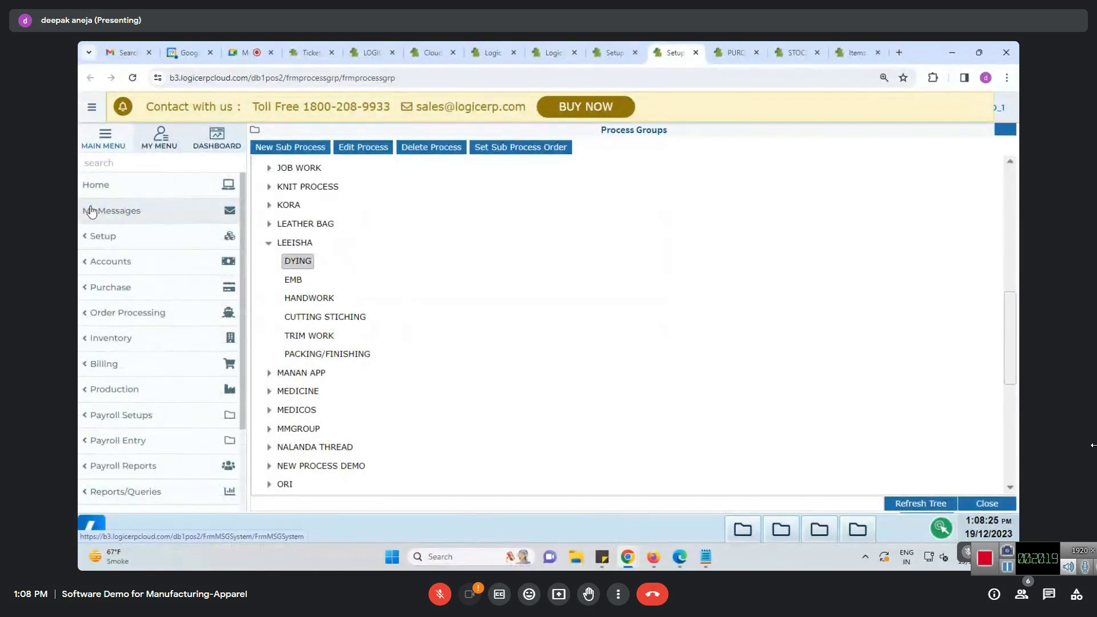
pyautogui.click(269, 243)
pyautogui.click(165, 140)
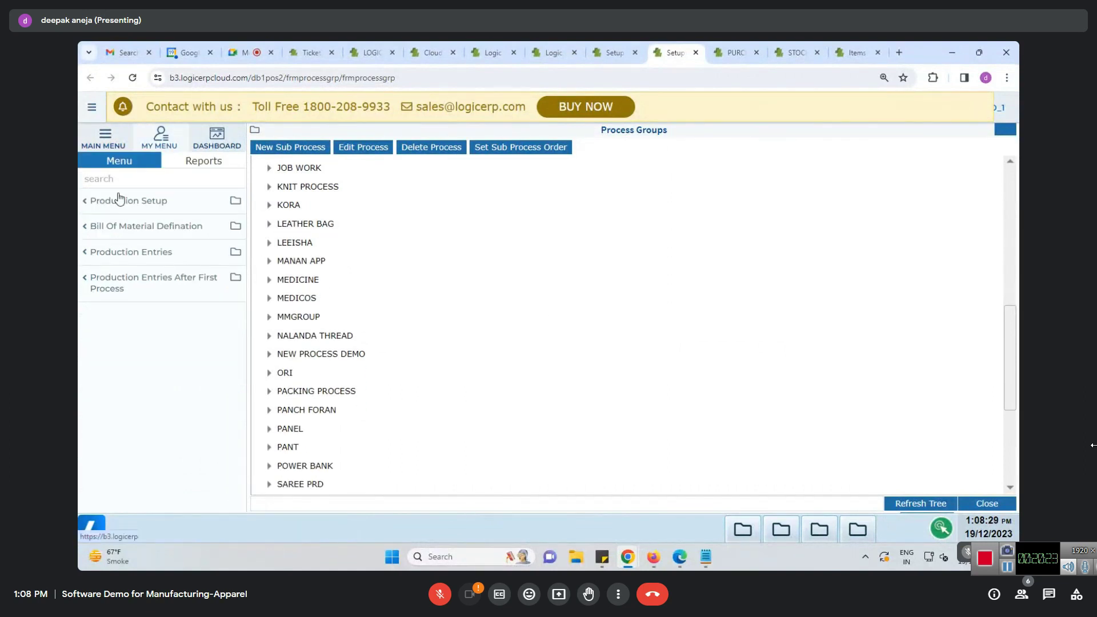
# Open the Job Order entry form from the production entries for job order / work order creation
pyautogui.click(89, 247)
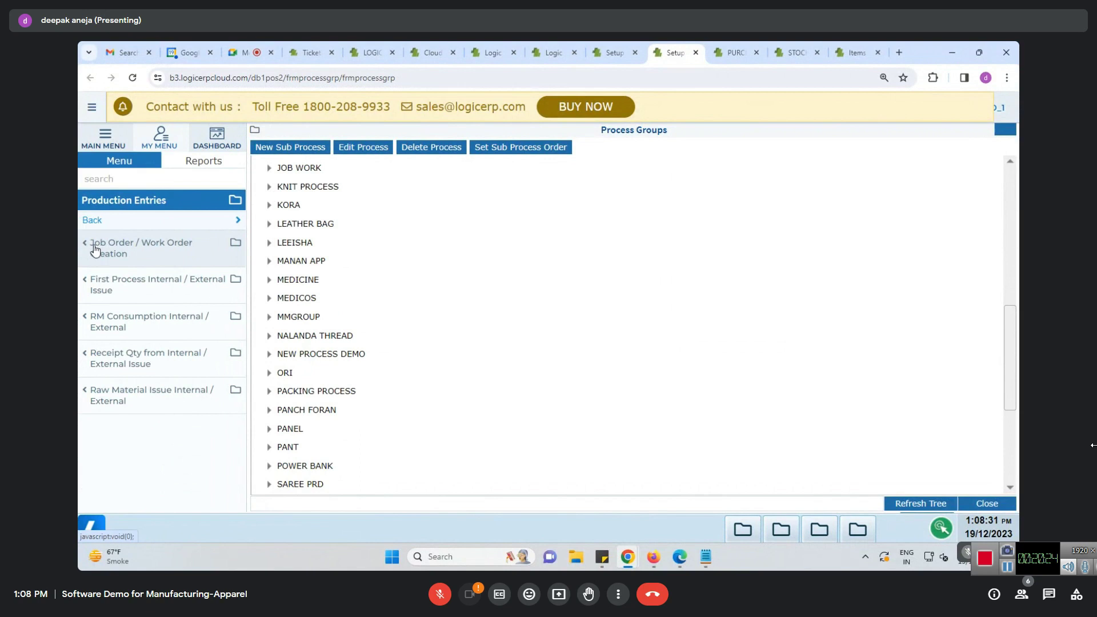
pyautogui.click(85, 247)
pyautogui.click(115, 248)
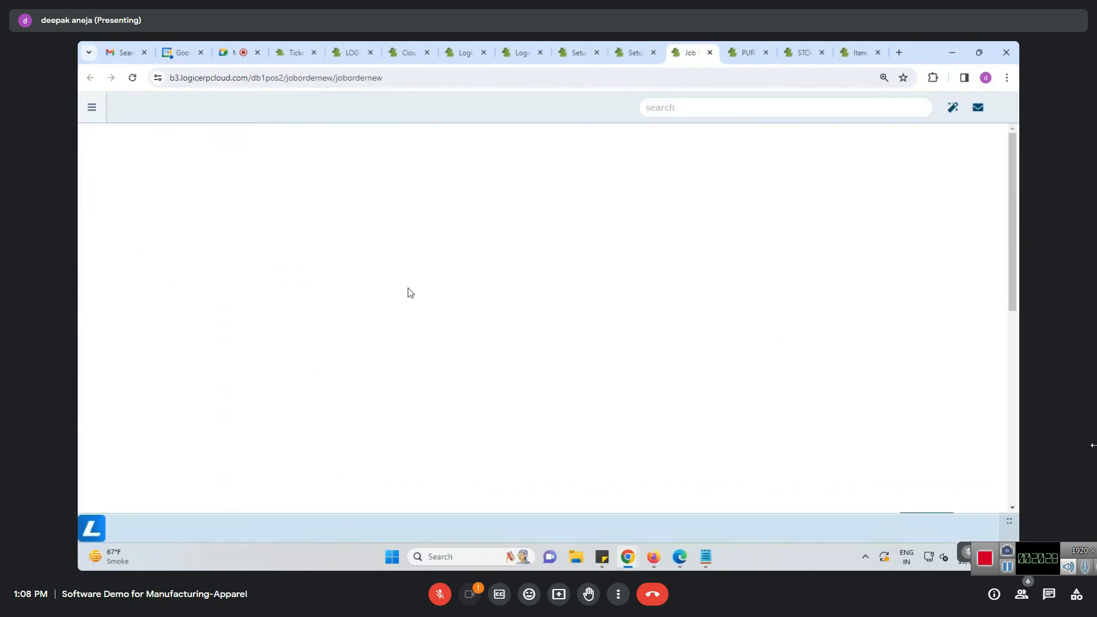
# Try the DJO, BJO and MAY series one after another as the job order number prefix
pyautogui.click(265, 166)
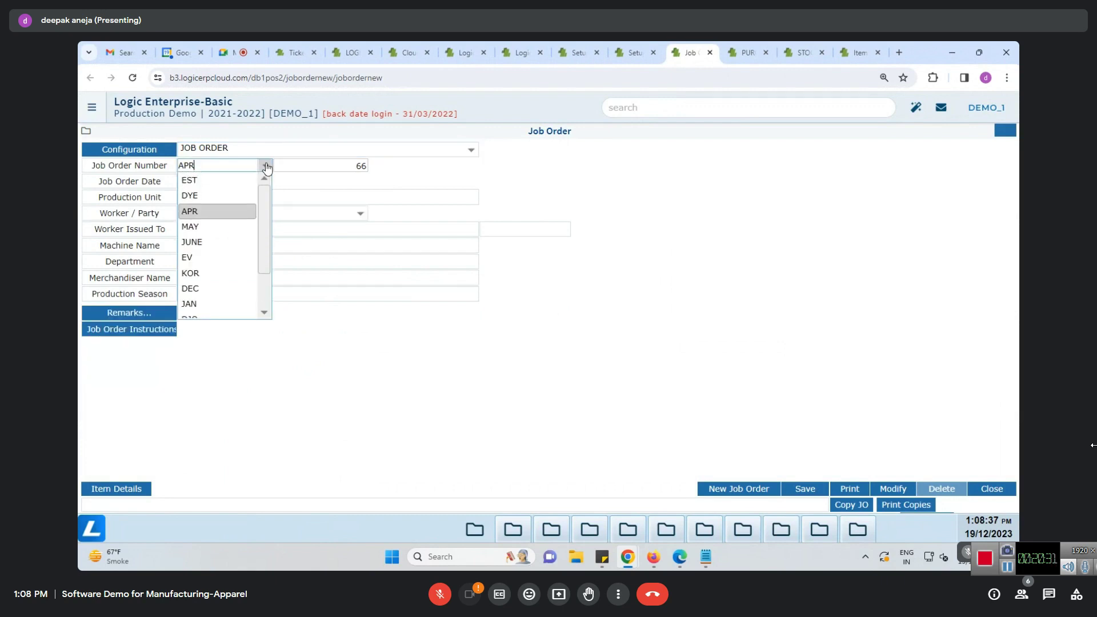
pyautogui.moveTo(270, 207); pyautogui.dragTo(267, 252)
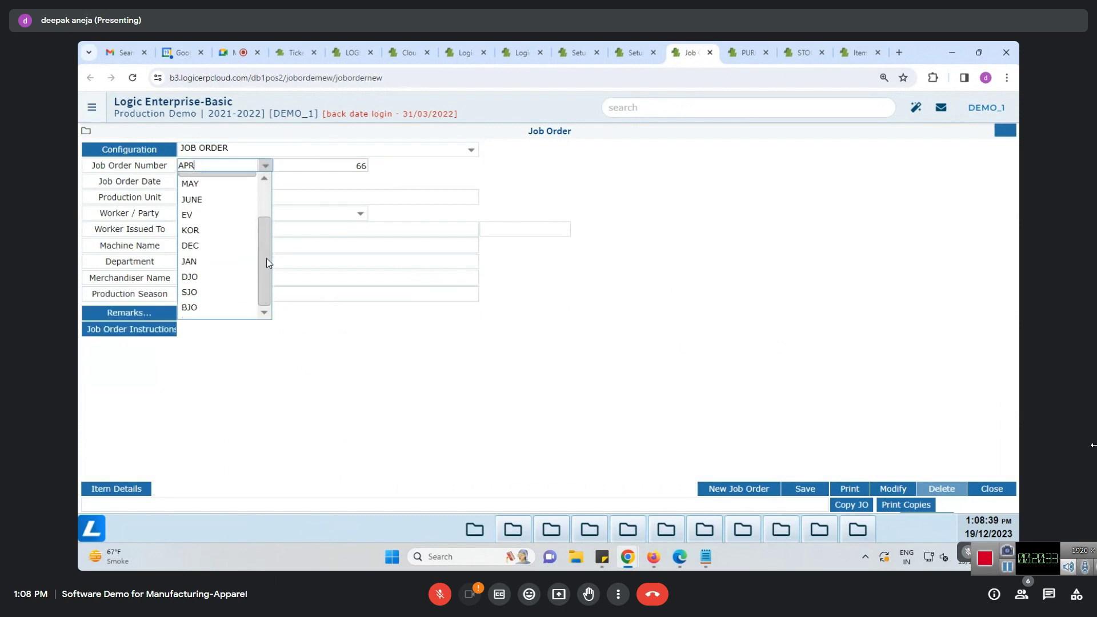
pyautogui.click(198, 278)
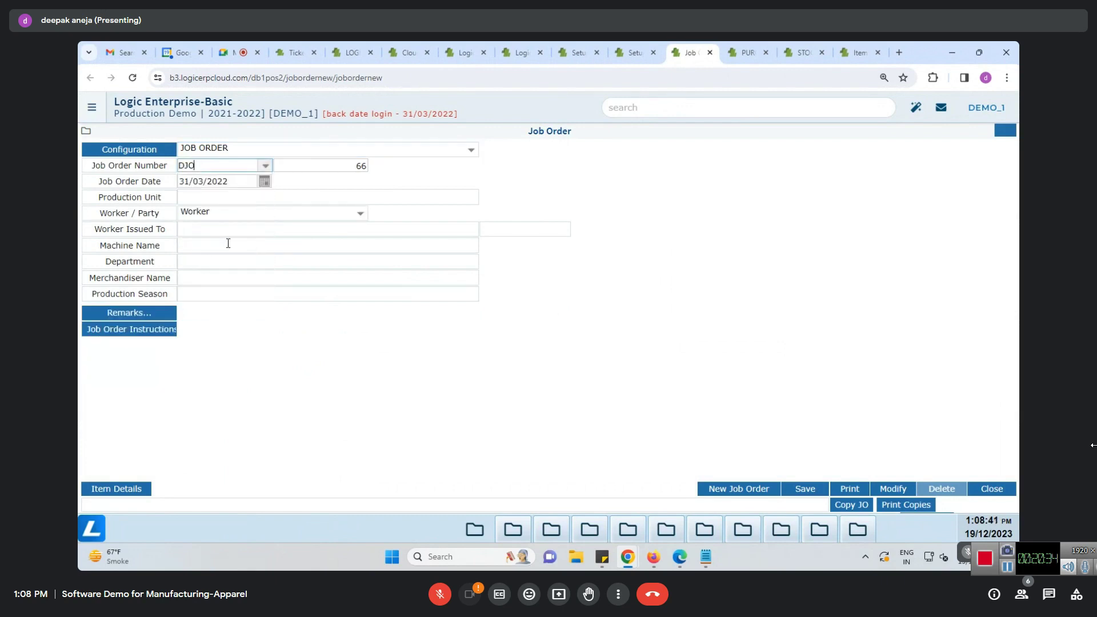
pyautogui.click(265, 166)
pyautogui.moveTo(266, 212); pyautogui.dragTo(262, 275)
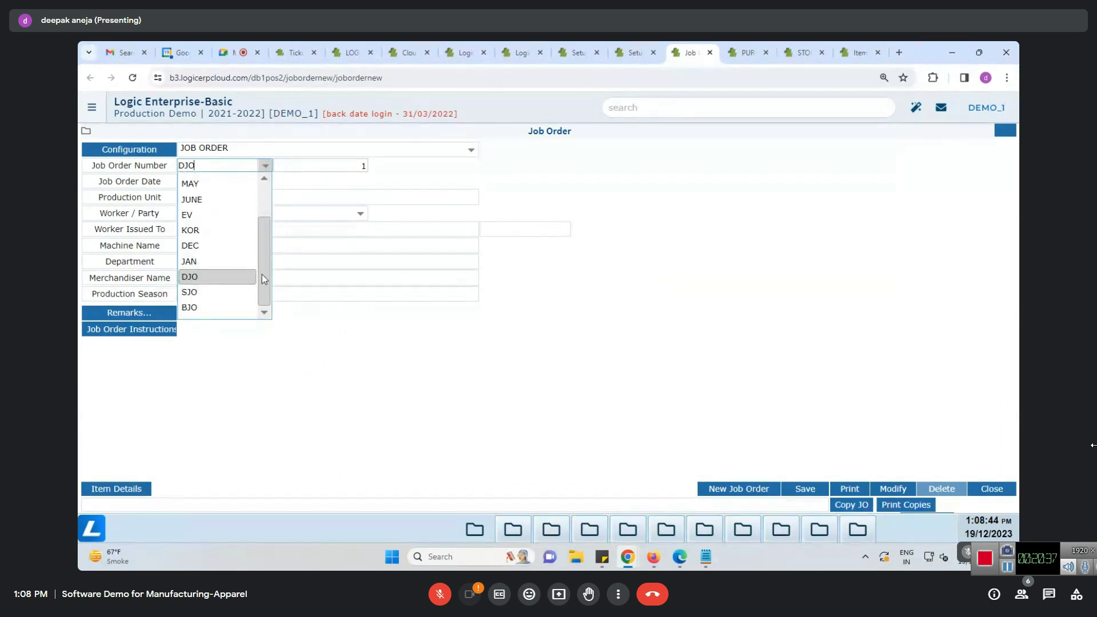
pyautogui.click(235, 308)
pyautogui.click(265, 167)
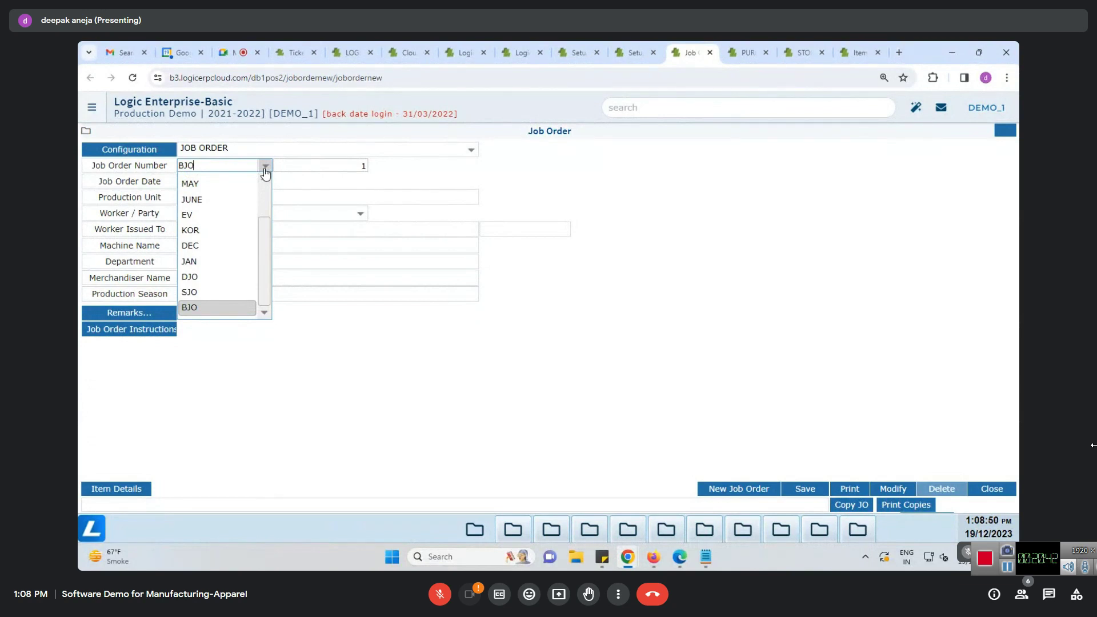
pyautogui.click(233, 190)
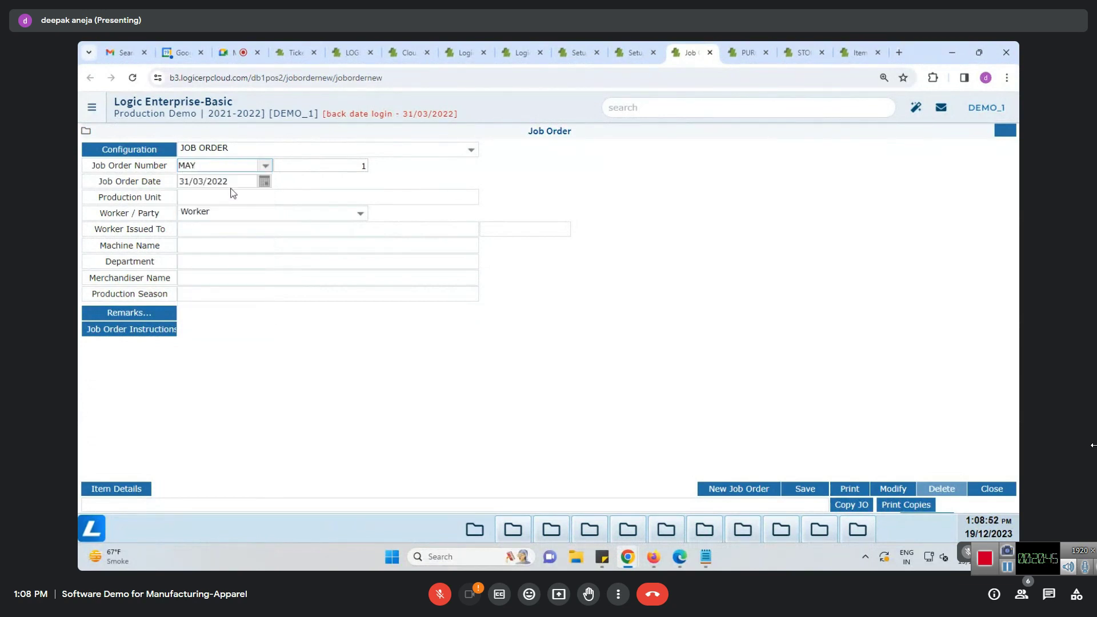
# Try the DYE series for the job order number and bring up the employee list for the worker issued to
pyautogui.click(265, 166)
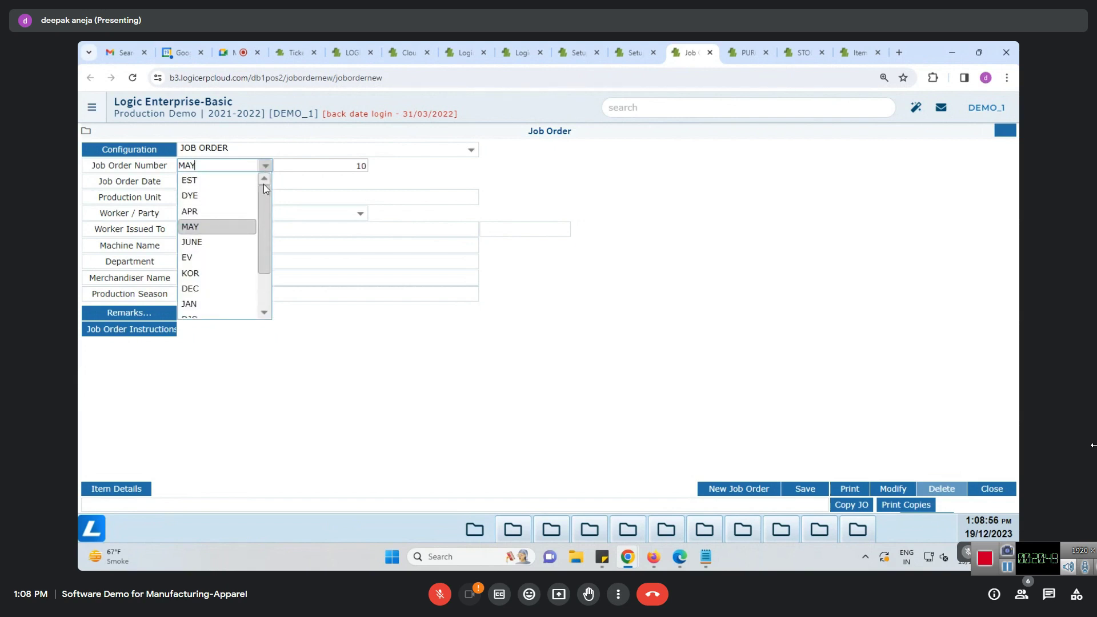
pyautogui.click(192, 196)
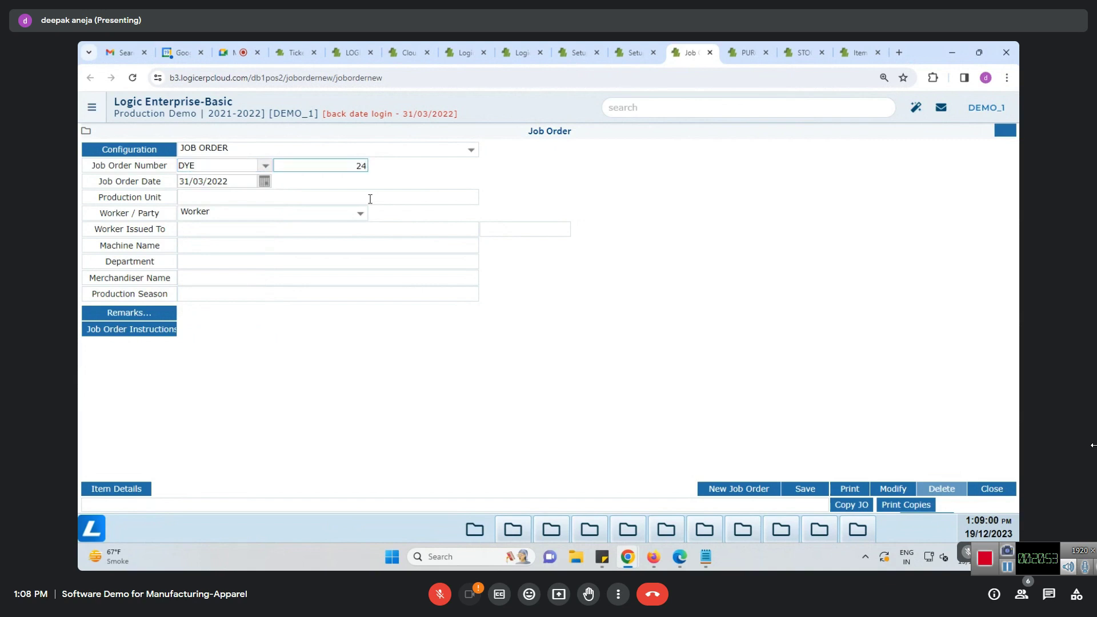
pyautogui.click(370, 199)
pyautogui.press('Return')
pyautogui.press('Return')
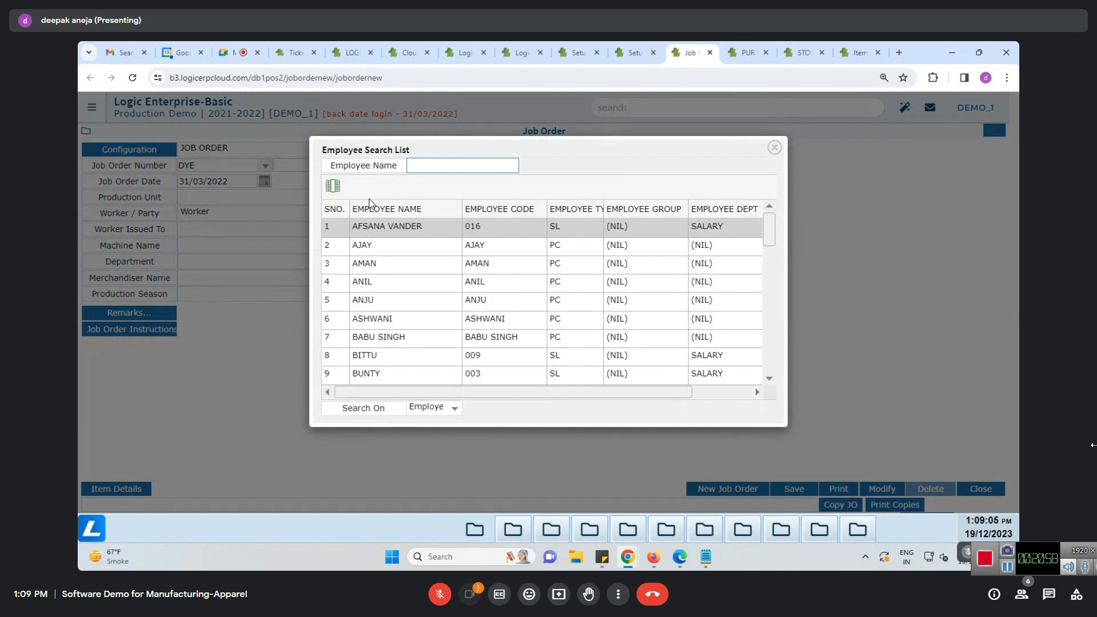
# Switch to Notepad and review the Leeisha notes on the drying process costs and the stages from embroidery to stitching
pyautogui.click(711, 560)
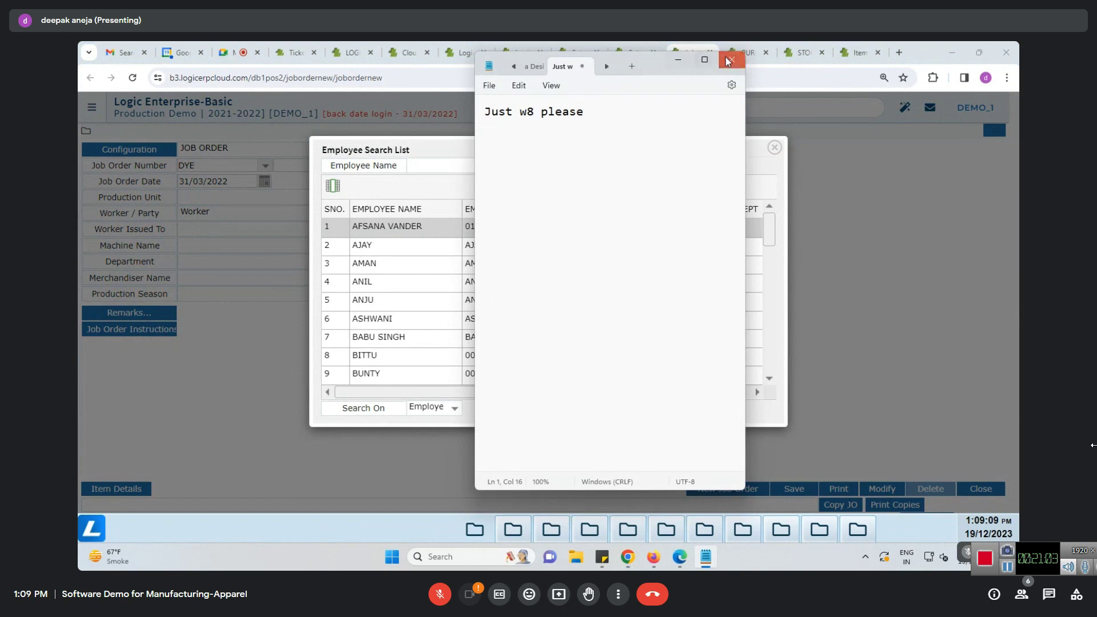
pyautogui.click(704, 59)
pyautogui.click(773, 52)
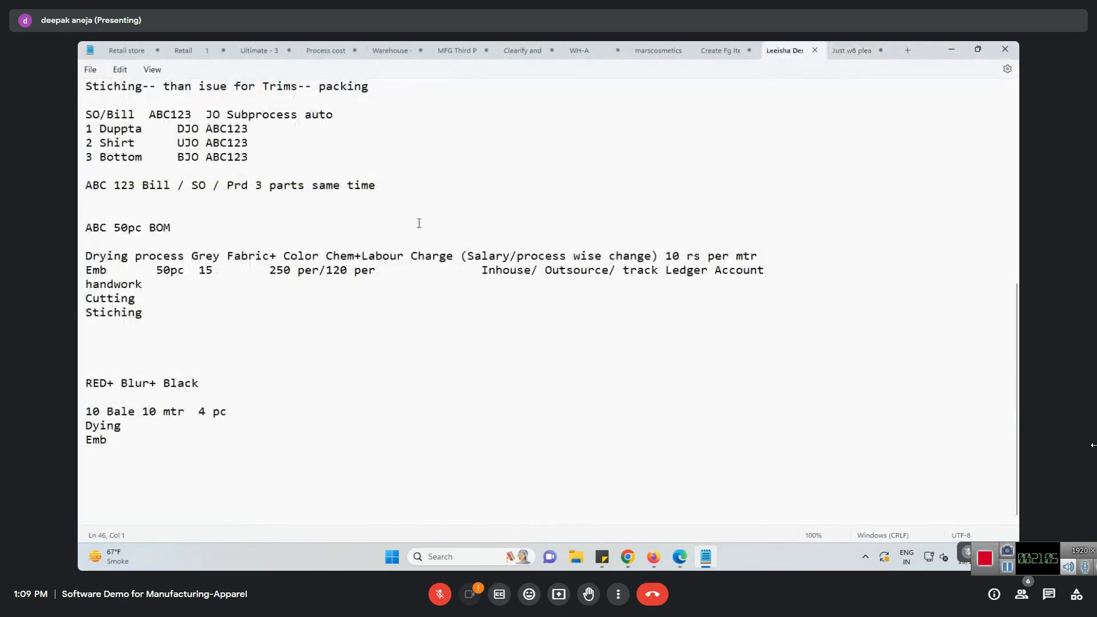
pyautogui.tripleClick(80, 257)
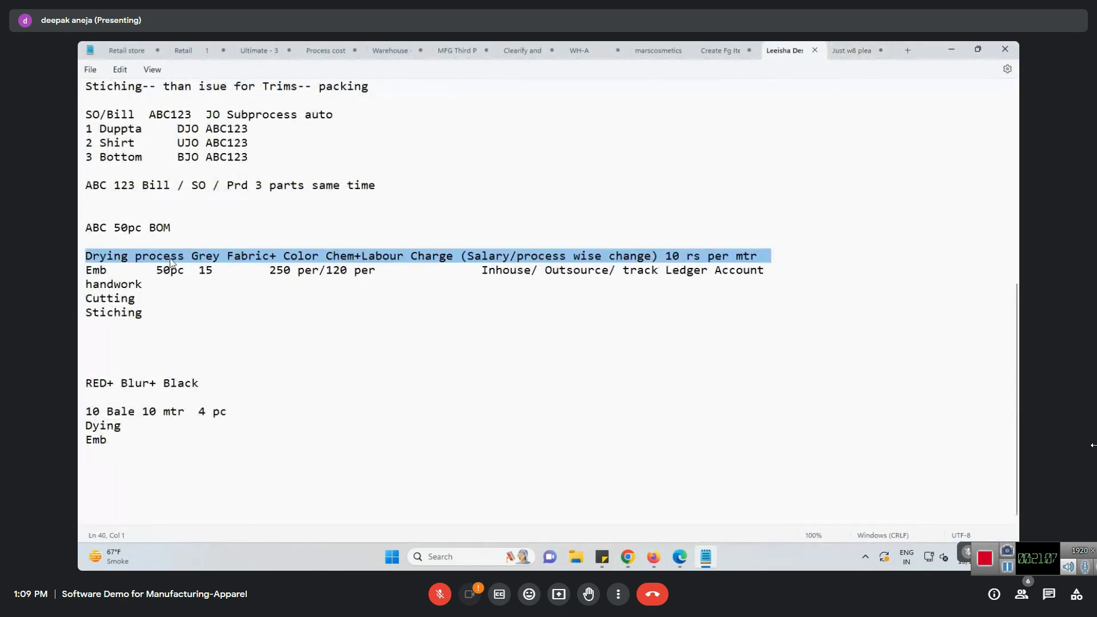
pyautogui.moveTo(281, 258); pyautogui.dragTo(758, 254)
pyautogui.click(363, 255)
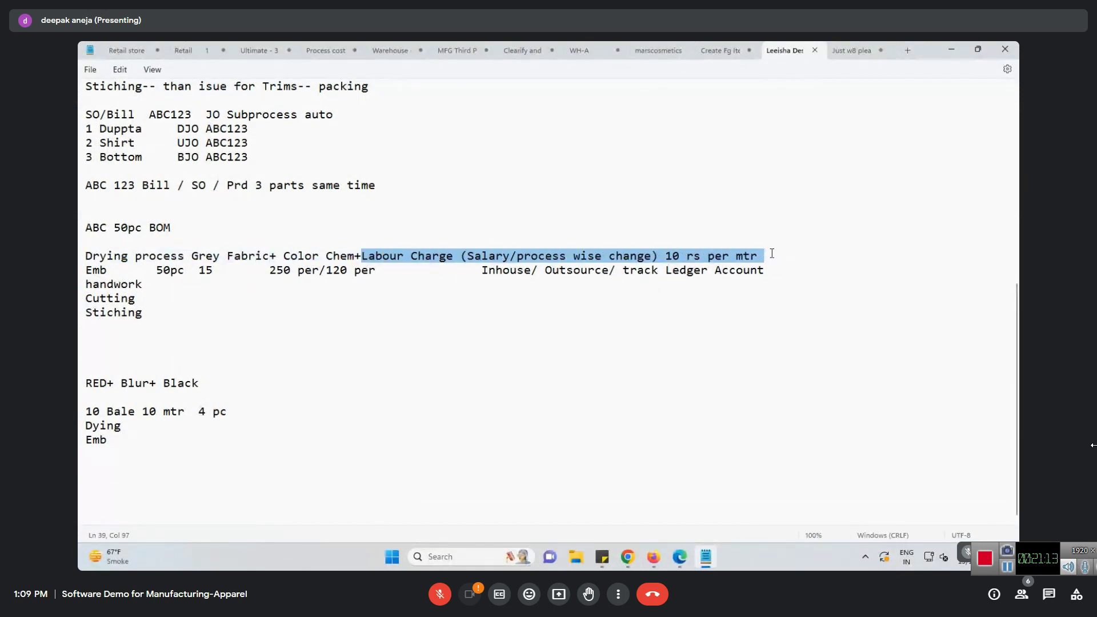
pyautogui.moveTo(86, 271); pyautogui.dragTo(769, 272)
pyautogui.hotkey('shift', 'Right')
pyautogui.click(81, 260)
pyautogui.moveTo(80, 268); pyautogui.dragTo(81, 316)
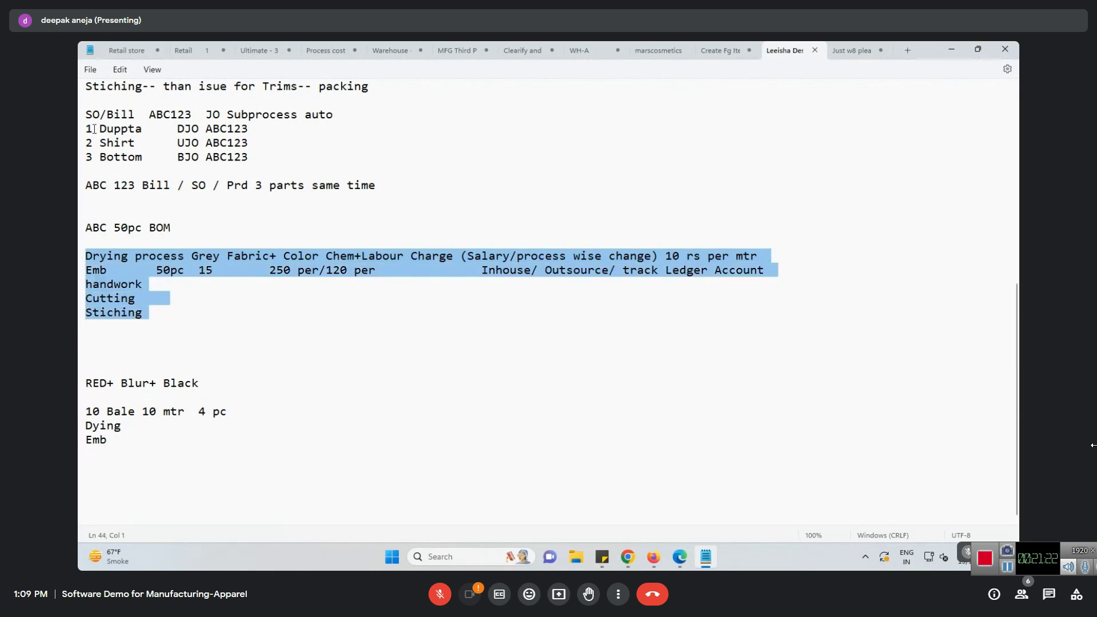
# Highlight the ABC123 and JO Subprocess auto notes, and return to the job order in the browser
pyautogui.moveTo(151, 114); pyautogui.dragTo(193, 114)
pyautogui.moveTo(206, 114); pyautogui.dragTo(356, 117)
pyautogui.click(131, 246)
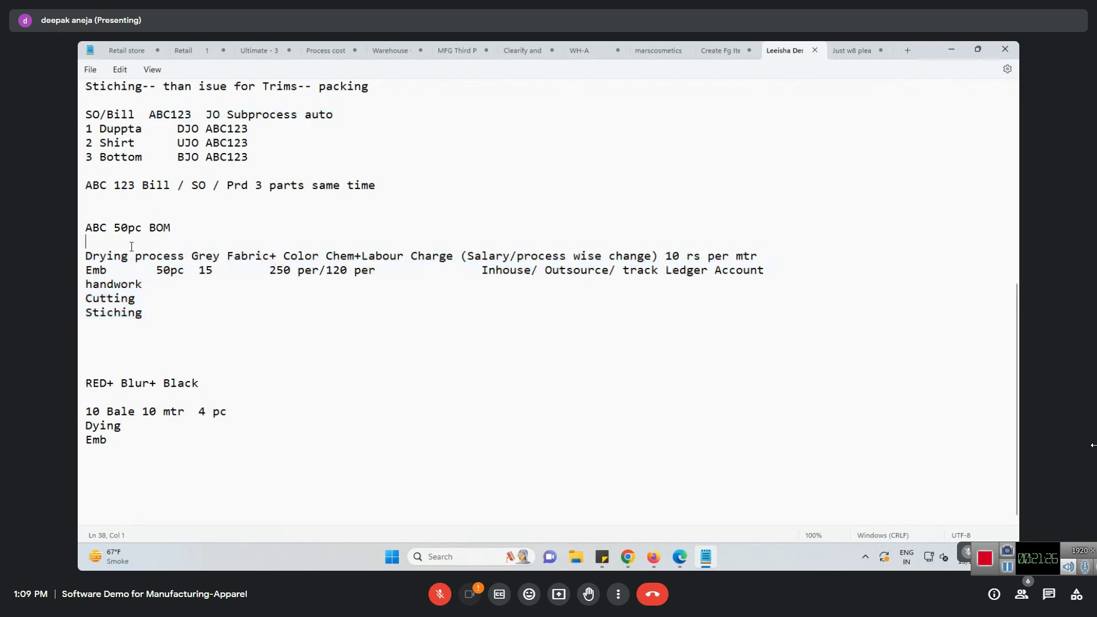
pyautogui.click(952, 53)
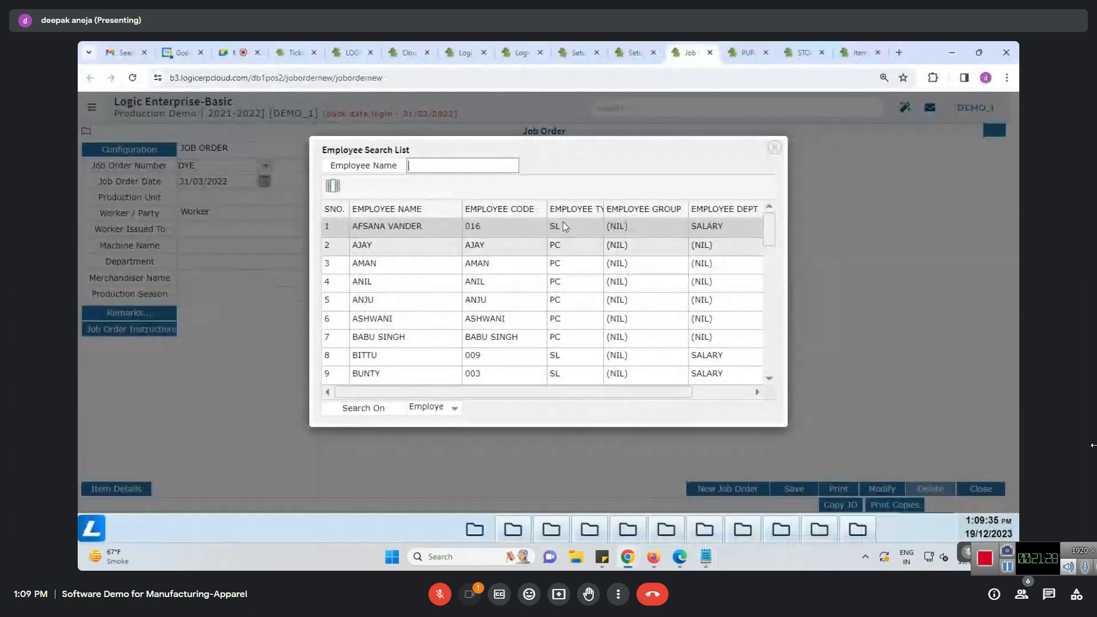
# Set the job order number series to EST and assign the third employee in the list as the worker issued to
pyautogui.click(776, 148)
pyautogui.click(266, 166)
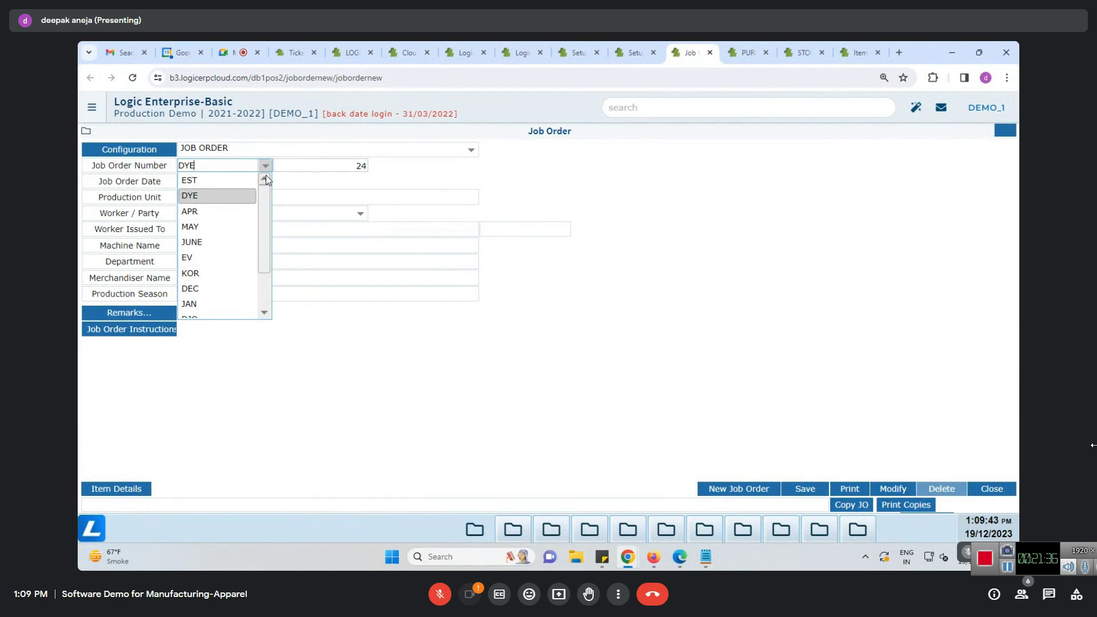
pyautogui.click(234, 182)
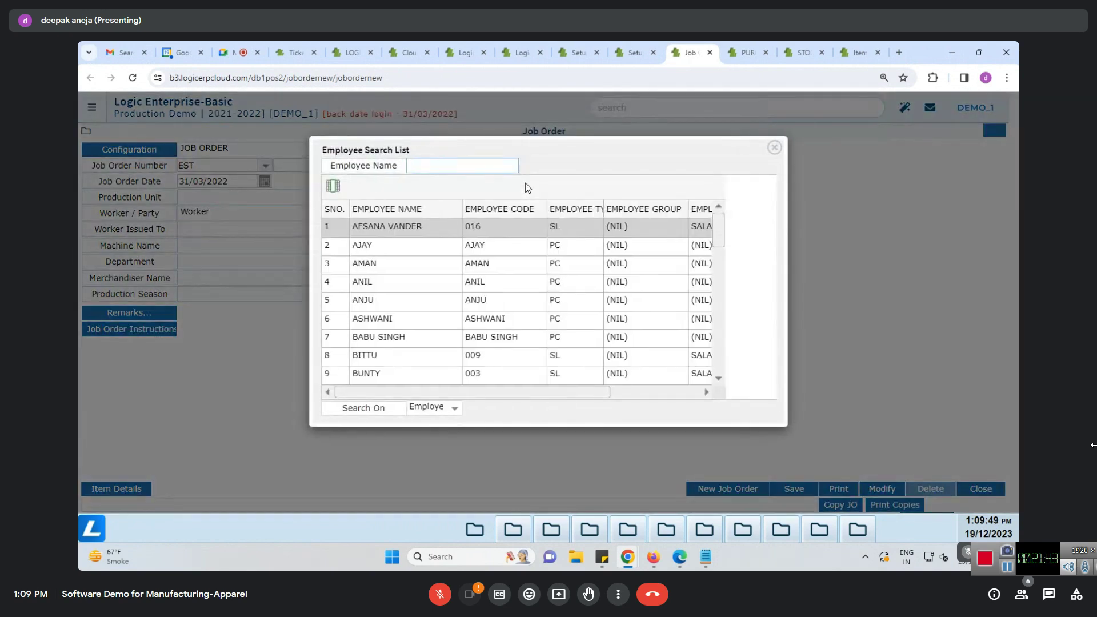
pyautogui.press('Down')
pyautogui.press('Down')
pyautogui.press('Return')
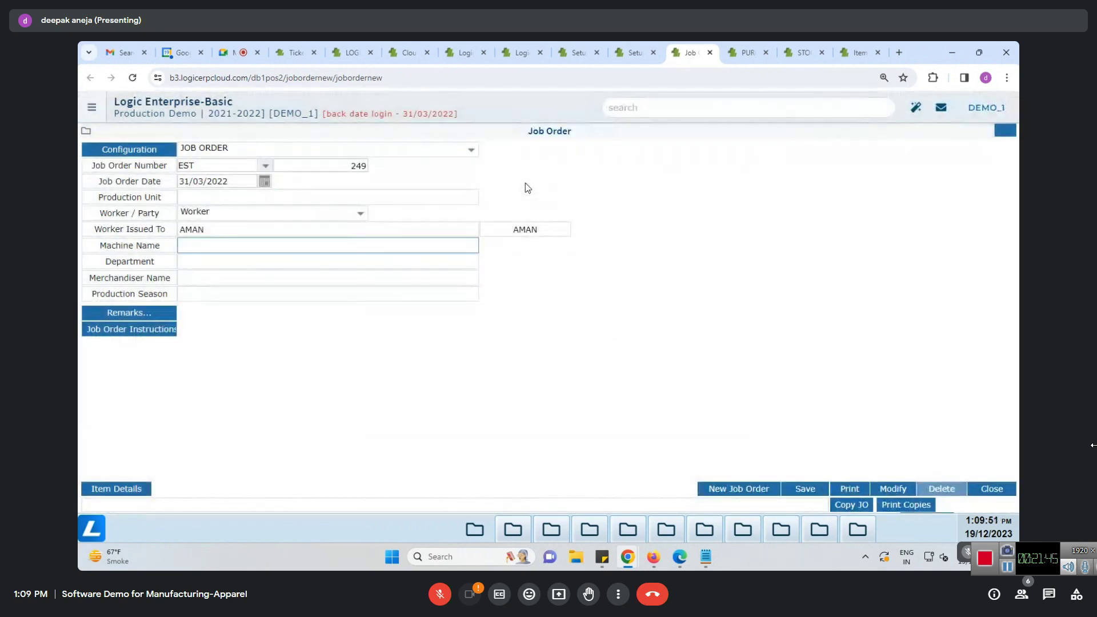
# Choose CUTTING in the job order instructions and accept them
pyautogui.click(201, 261)
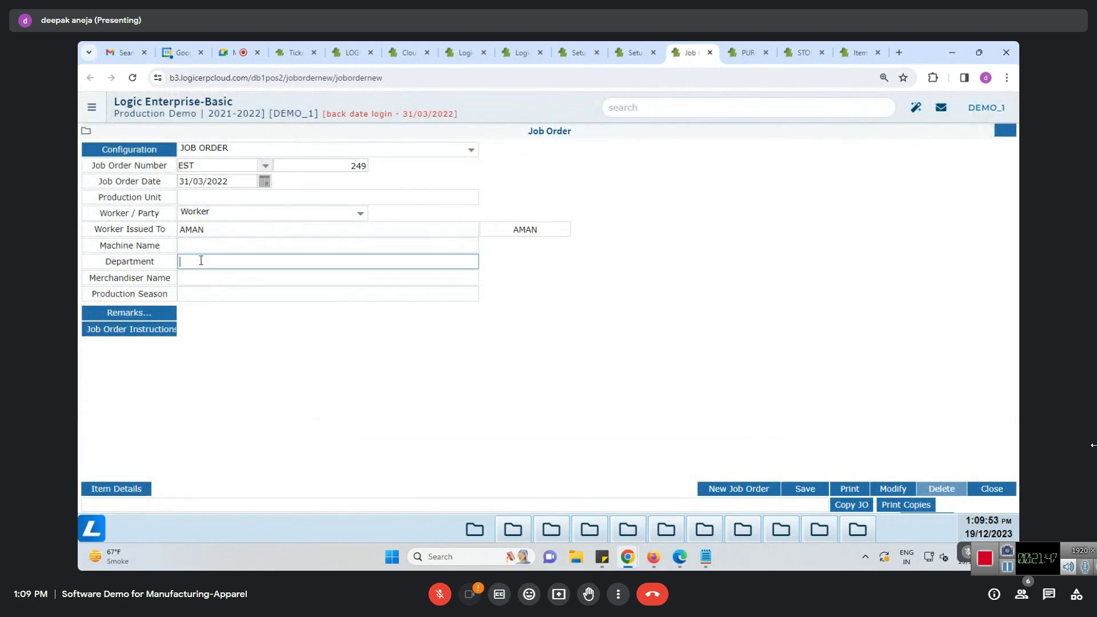
pyautogui.click(163, 329)
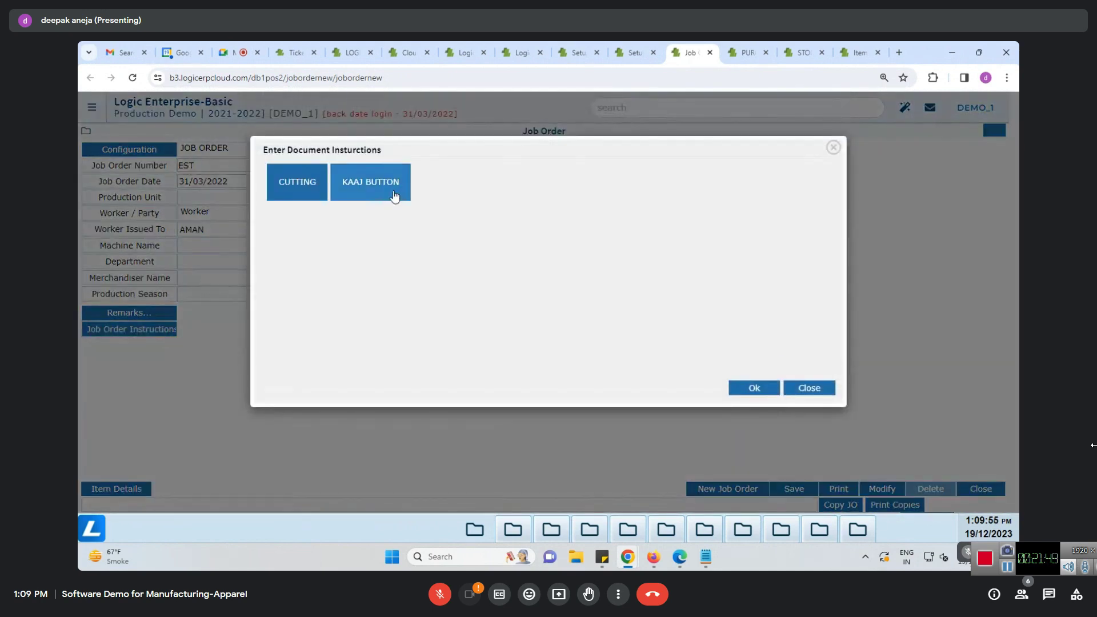
pyautogui.click(301, 186)
pyautogui.click(754, 388)
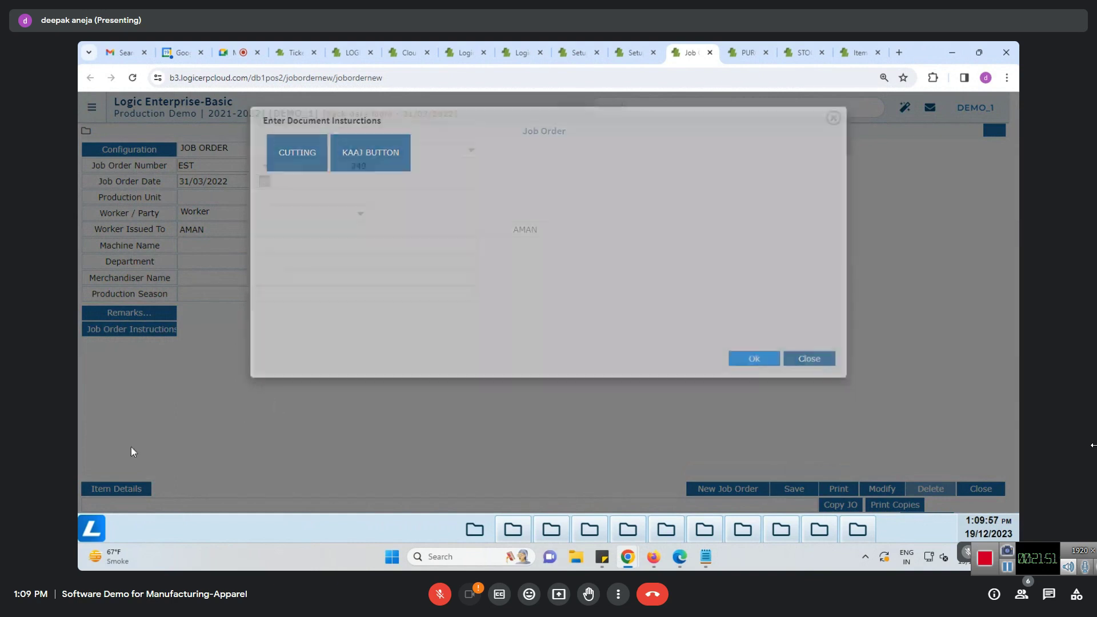
# Open the item details and add the product SPR 1545 GREEN on the first row by searching for SPR
pyautogui.click(91, 489)
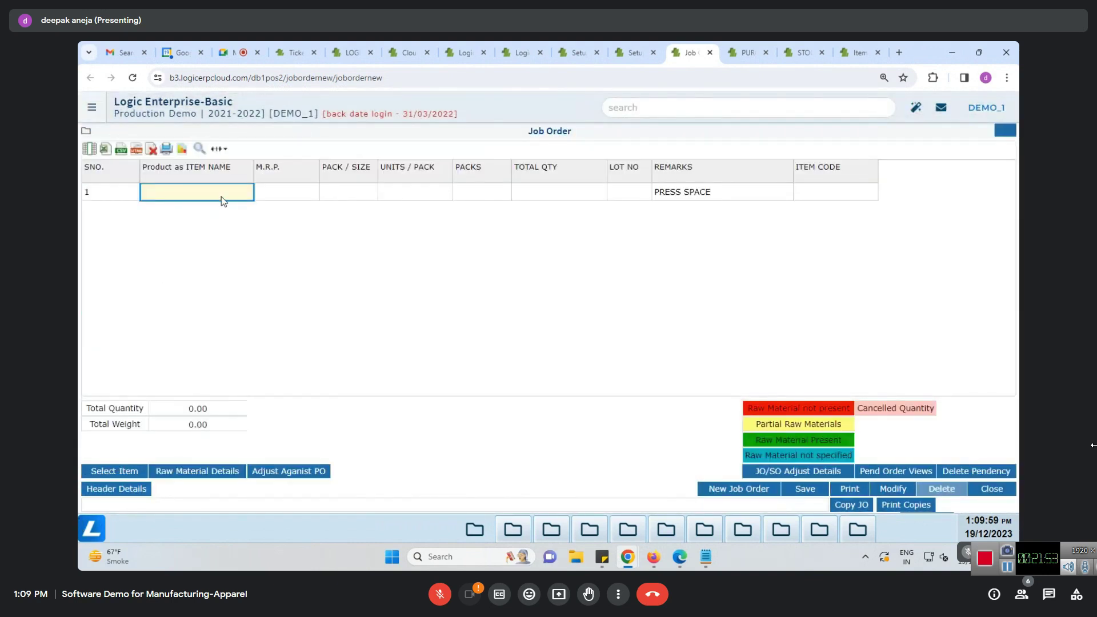
pyautogui.write('S')
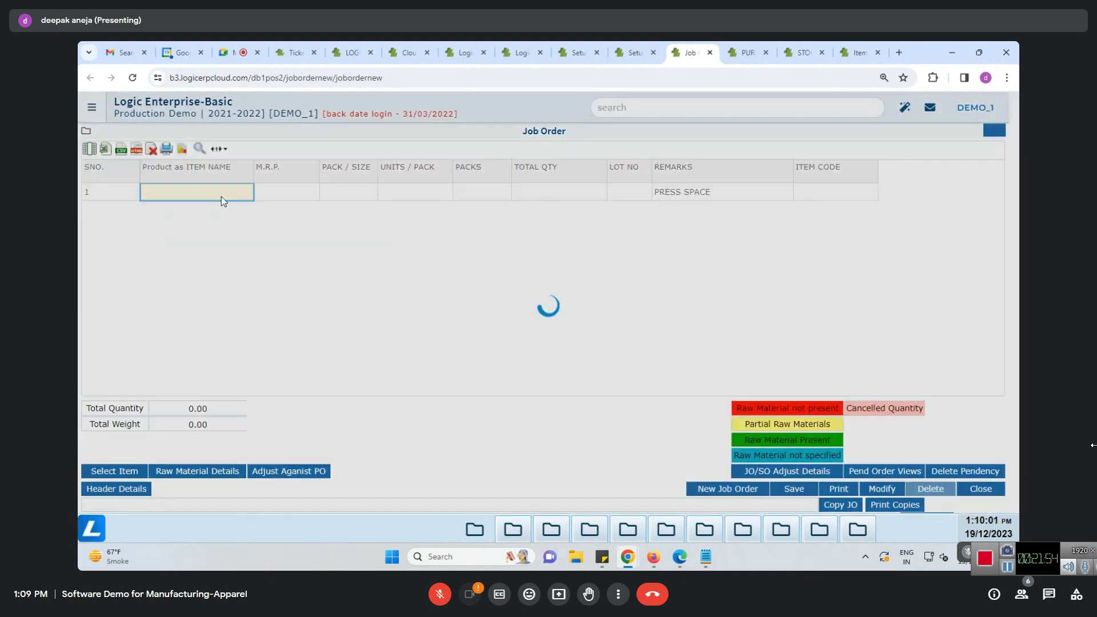
pyautogui.write('PR')
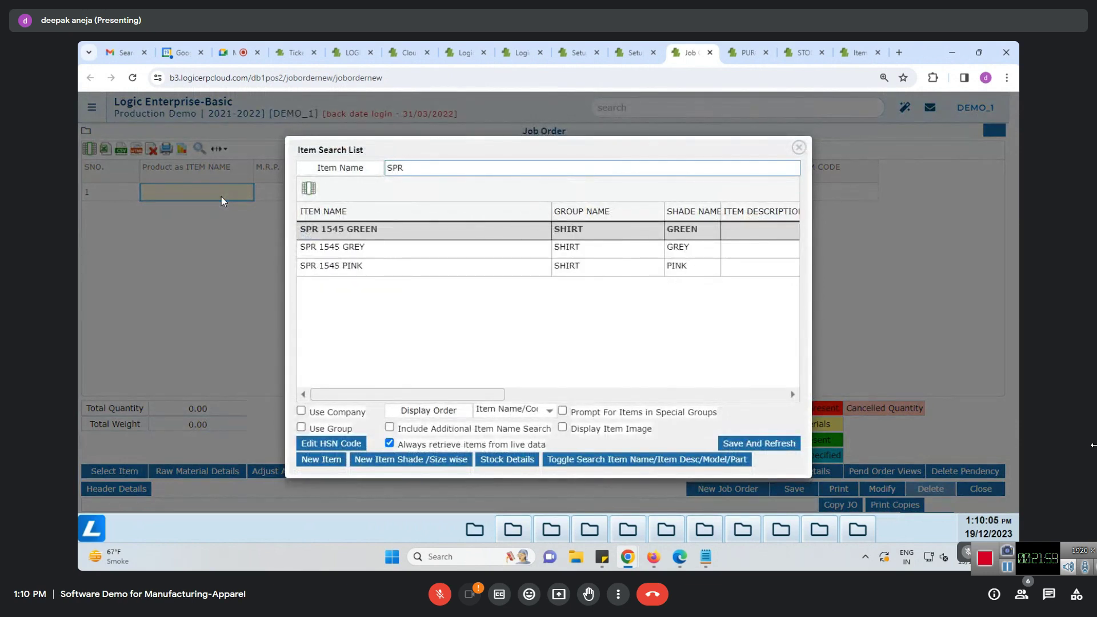
pyautogui.press('Return')
pyautogui.press('Return')
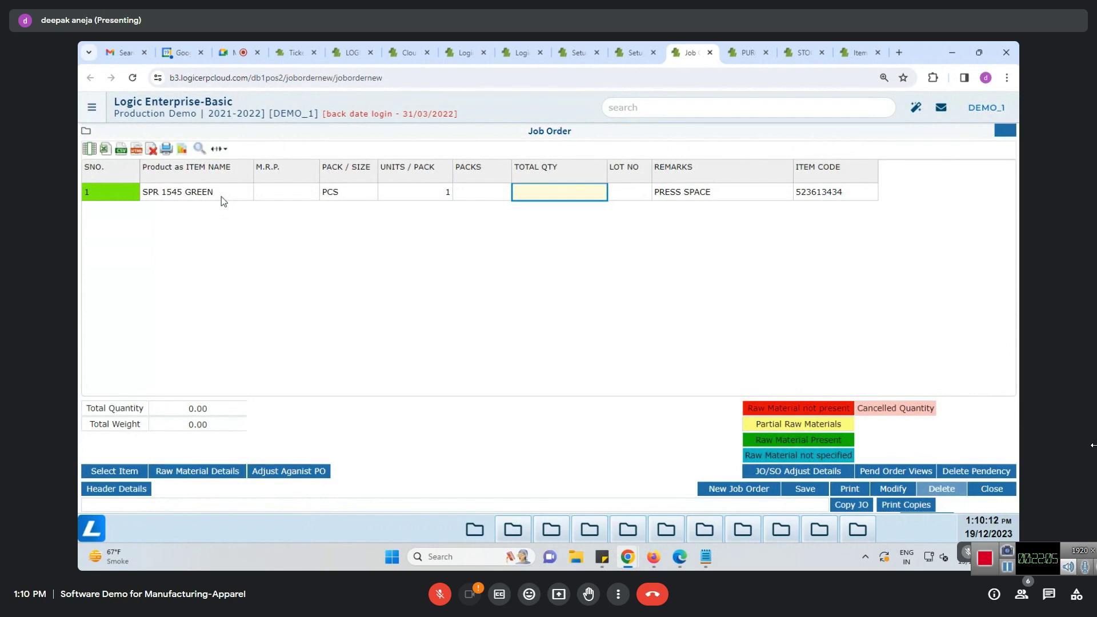
# Set the total quantity of SPR 1545 GREEN to 5 and complete the row
pyautogui.write('5')
pyautogui.press('Return')
pyautogui.press('Return')
pyautogui.press('Return')
pyautogui.press('Return')
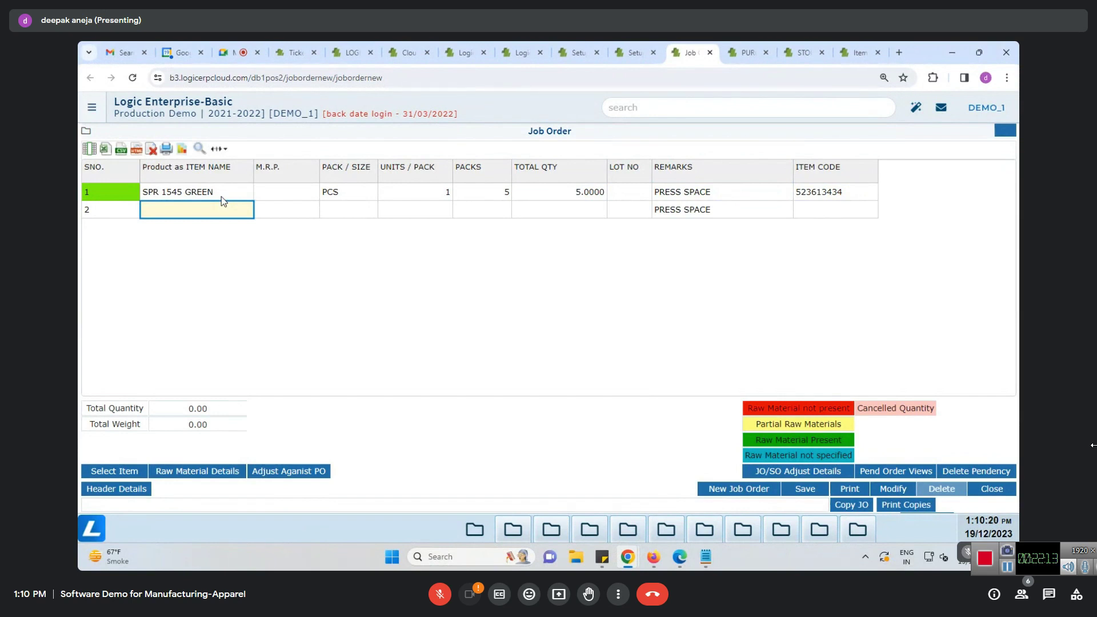
# Examine the job order's raw material details with the process name column narrowed, and close them without accepting
pyautogui.click(219, 472)
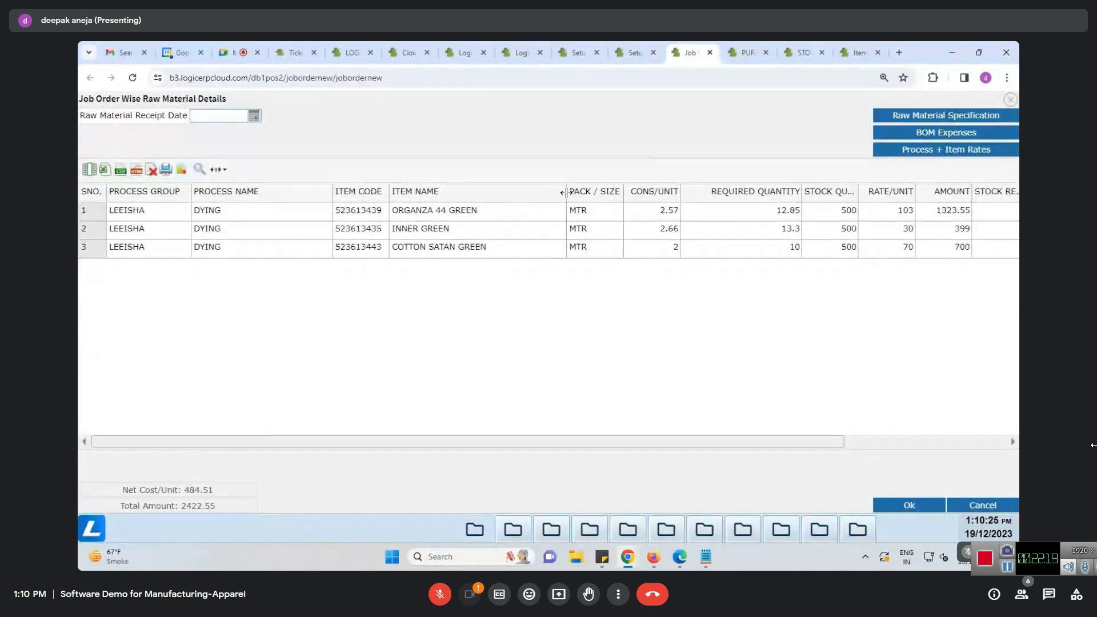
pyautogui.moveTo(679, 196); pyautogui.dragTo(685, 195)
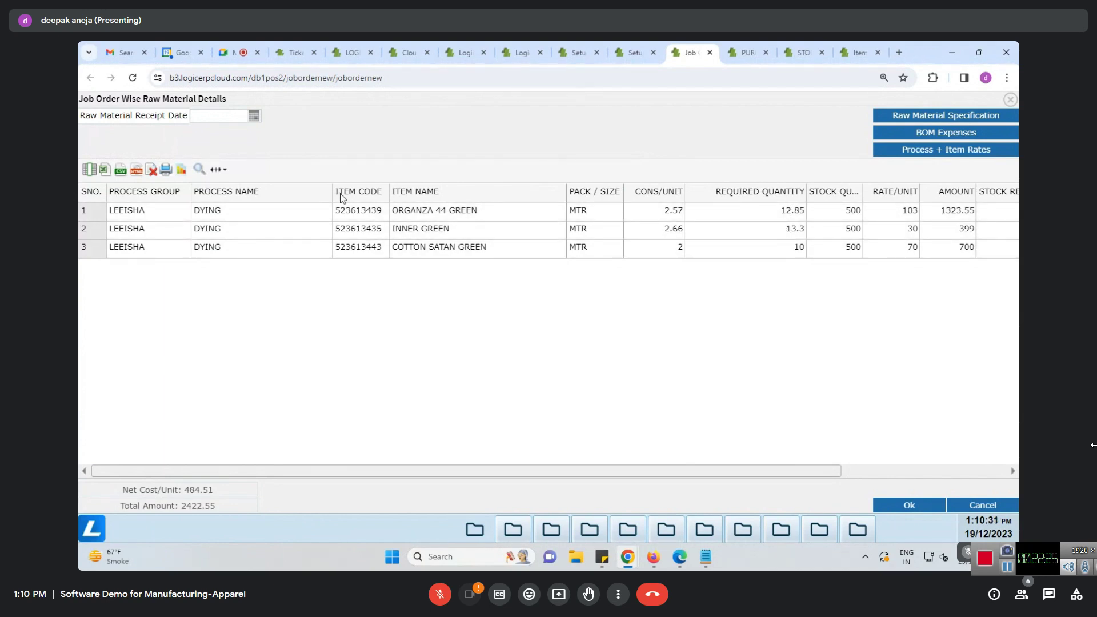
pyautogui.moveTo(332, 192); pyautogui.dragTo(263, 192)
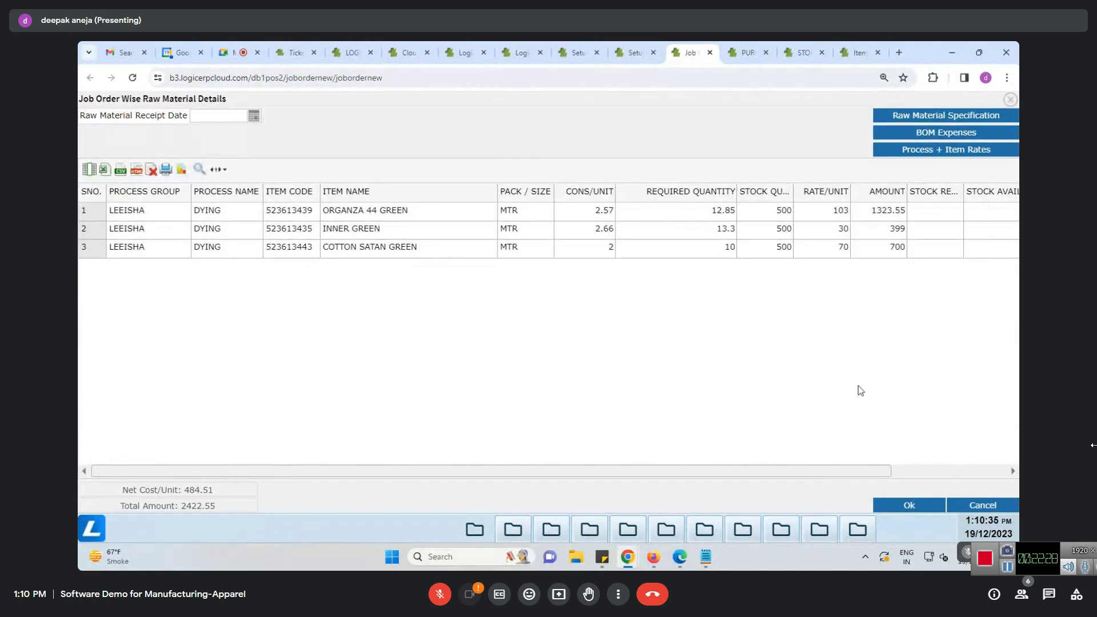
pyautogui.click(983, 505)
# Reopen the raw material details, narrow the item name and rate columns, and check the net cost per unit
pyautogui.click(222, 475)
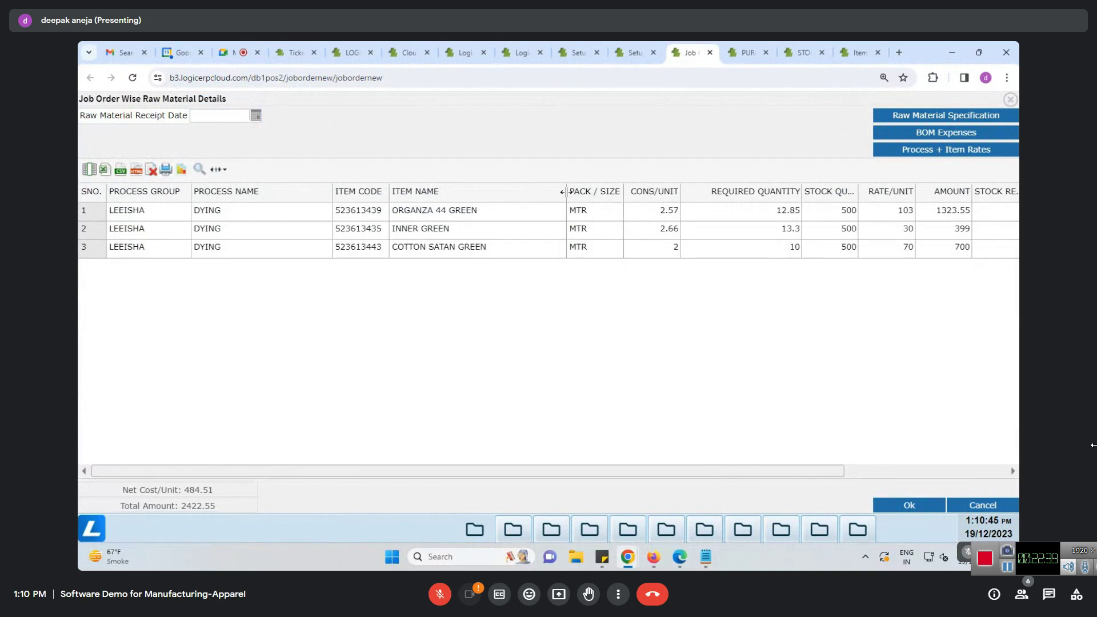
pyautogui.moveTo(566, 192); pyautogui.dragTo(506, 192)
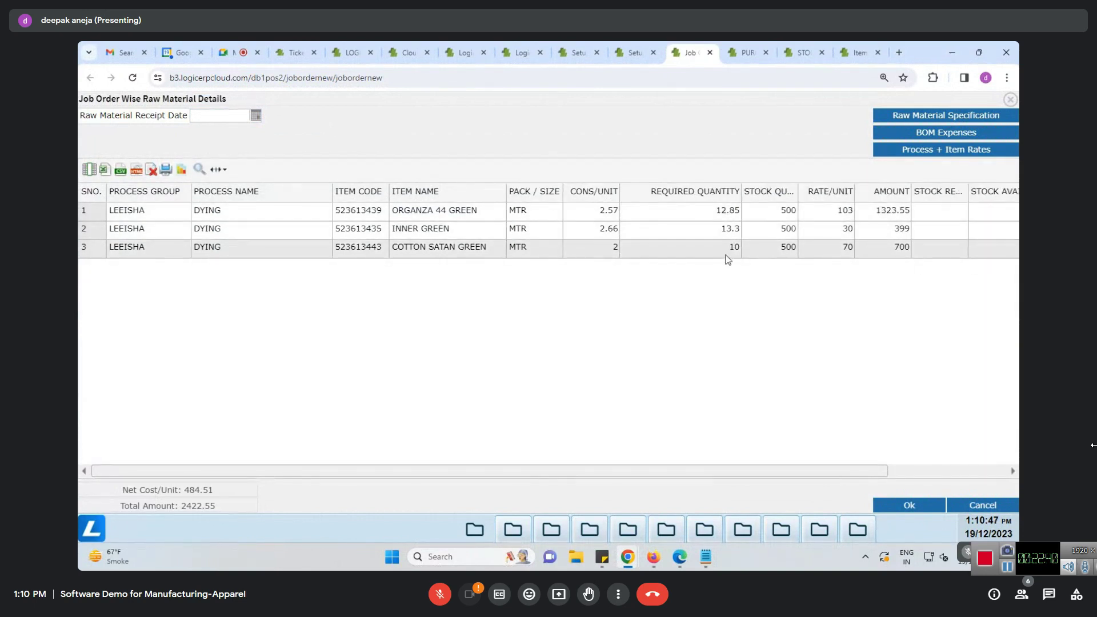
pyautogui.moveTo(852, 194); pyautogui.dragTo(845, 194)
pyautogui.moveTo(121, 493); pyautogui.dragTo(240, 495)
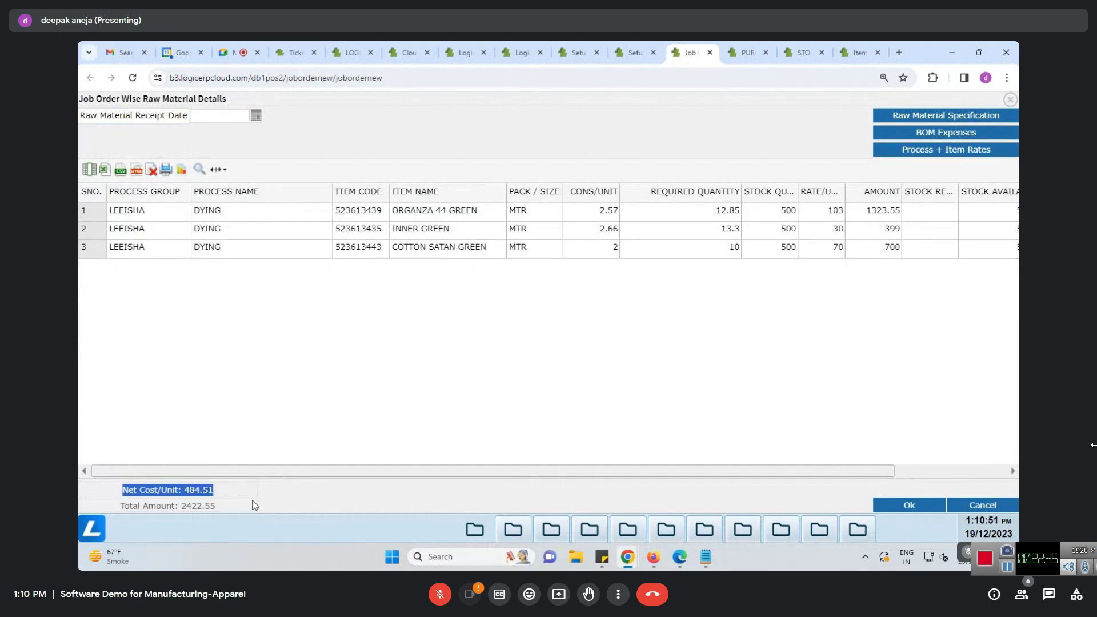
# Narrow the process name column, load the BOM expenses from the master to examine them, and close them without saving
pyautogui.moveTo(333, 193); pyautogui.dragTo(262, 194)
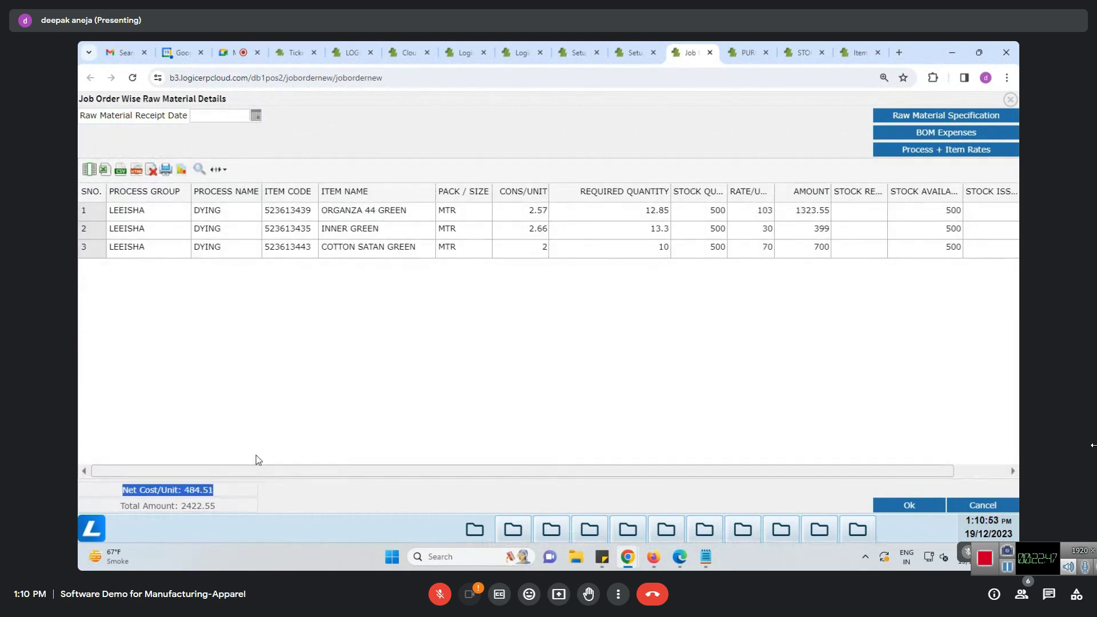
pyautogui.click(899, 135)
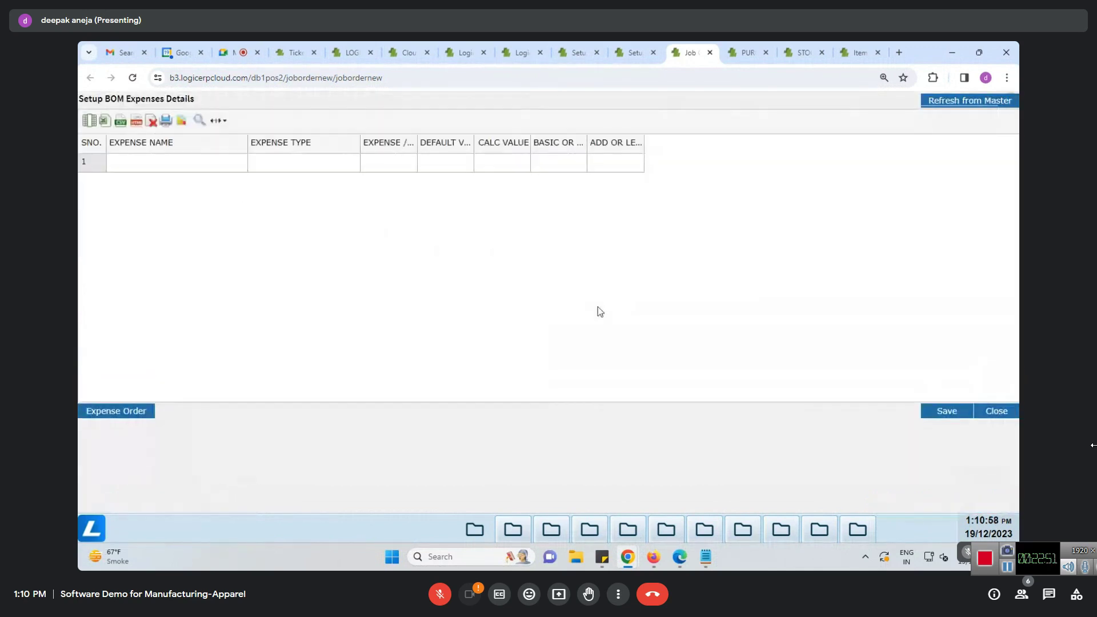
pyautogui.click(964, 114)
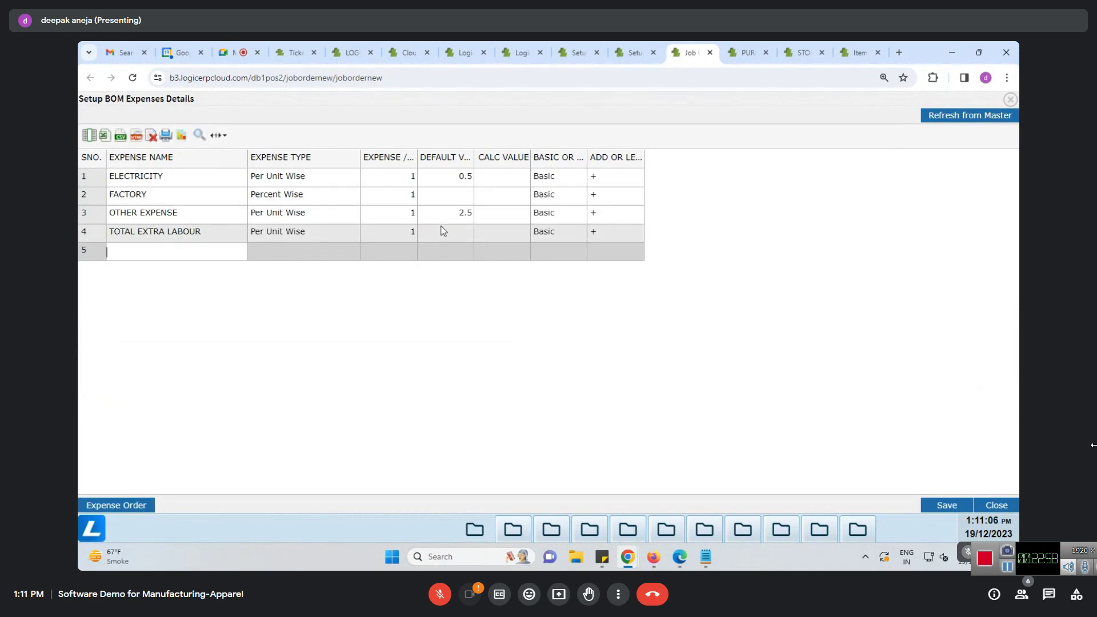
pyautogui.click(997, 505)
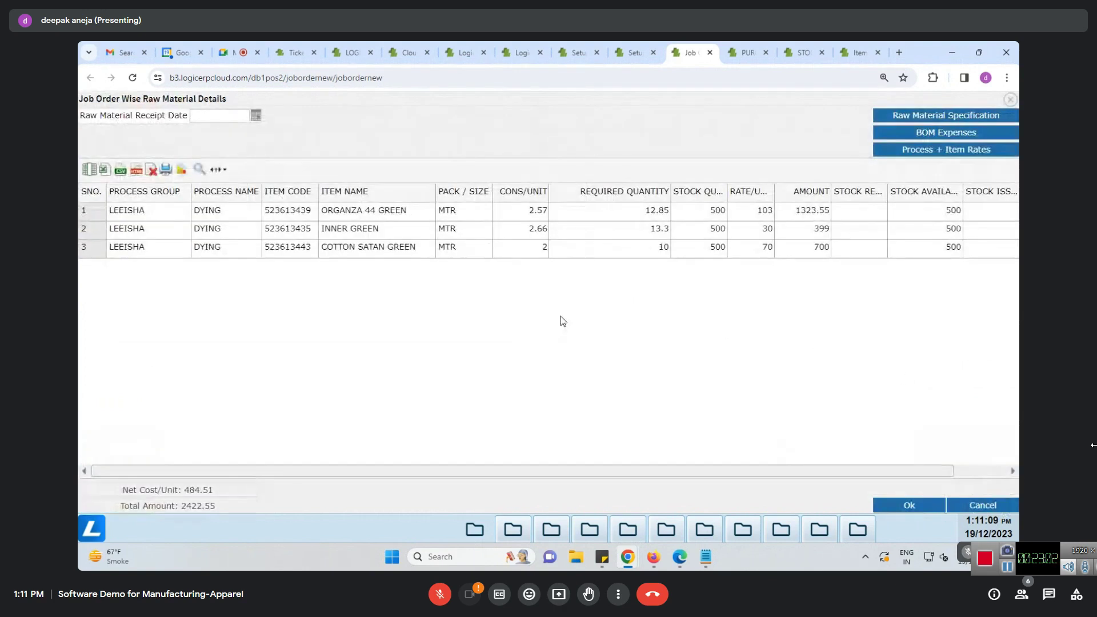
# Accept the raw material details and save the job order for SPR 1545 GREEN
pyautogui.moveTo(219, 491); pyautogui.dragTo(81, 491)
pyautogui.click(921, 504)
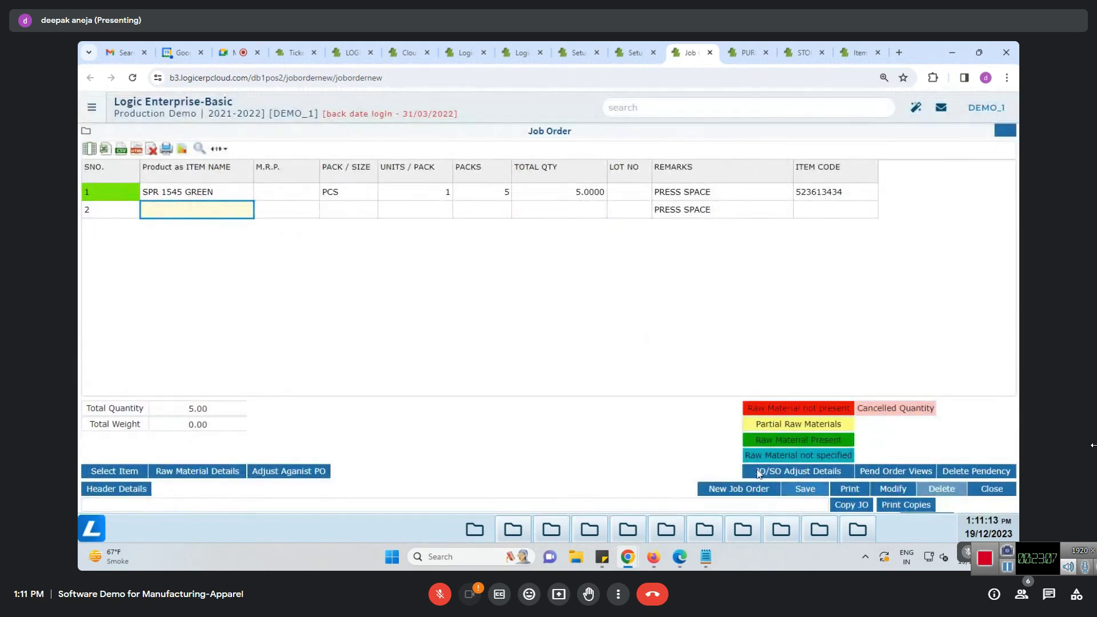
pyautogui.click(786, 488)
pyautogui.click(642, 234)
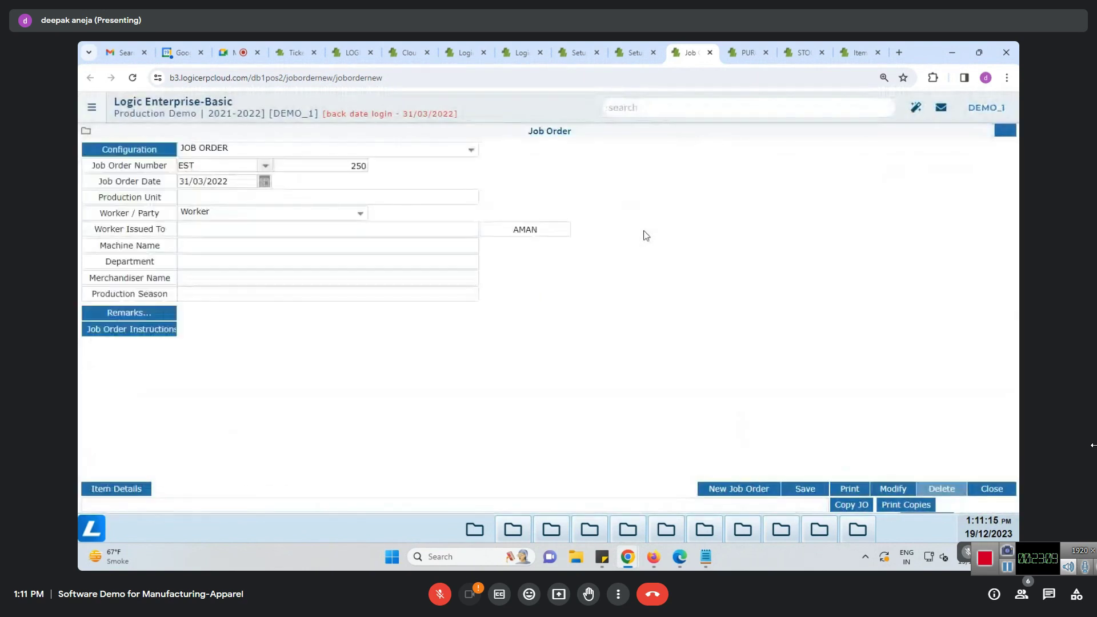
# Open the Issue For Processing - First Process entry from the production entries
pyautogui.click(91, 107)
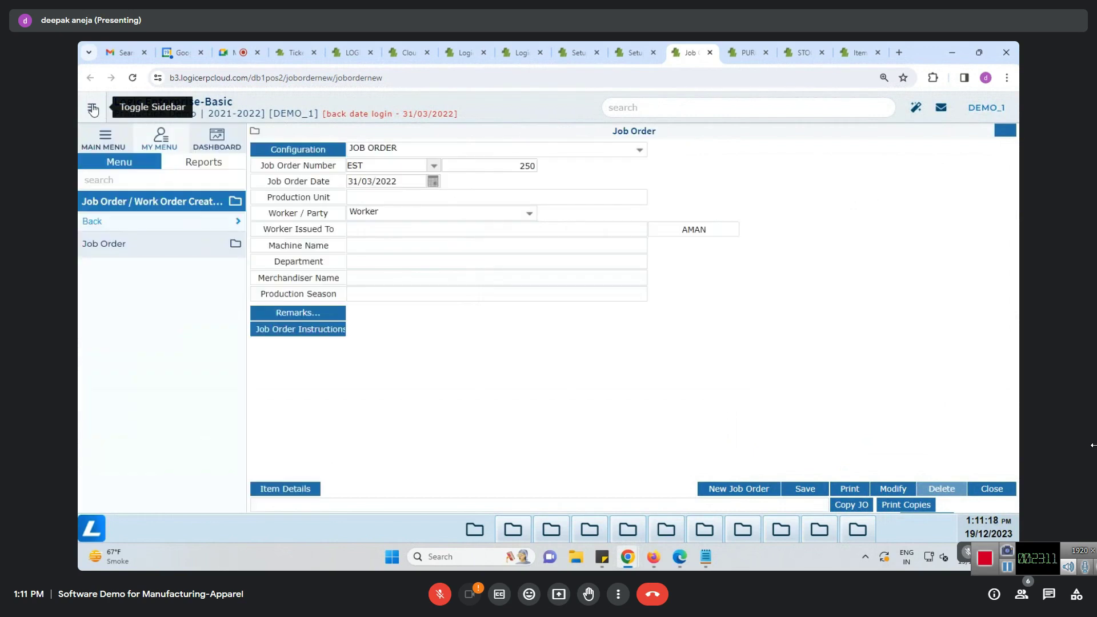
pyautogui.click(87, 221)
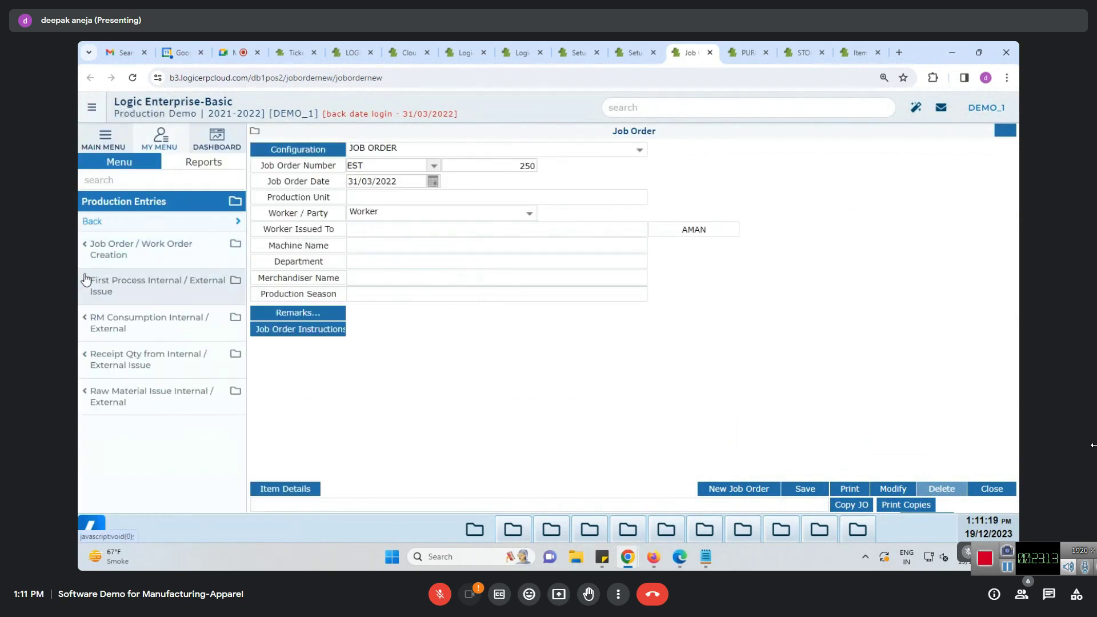
pyautogui.click(85, 281)
pyautogui.click(108, 250)
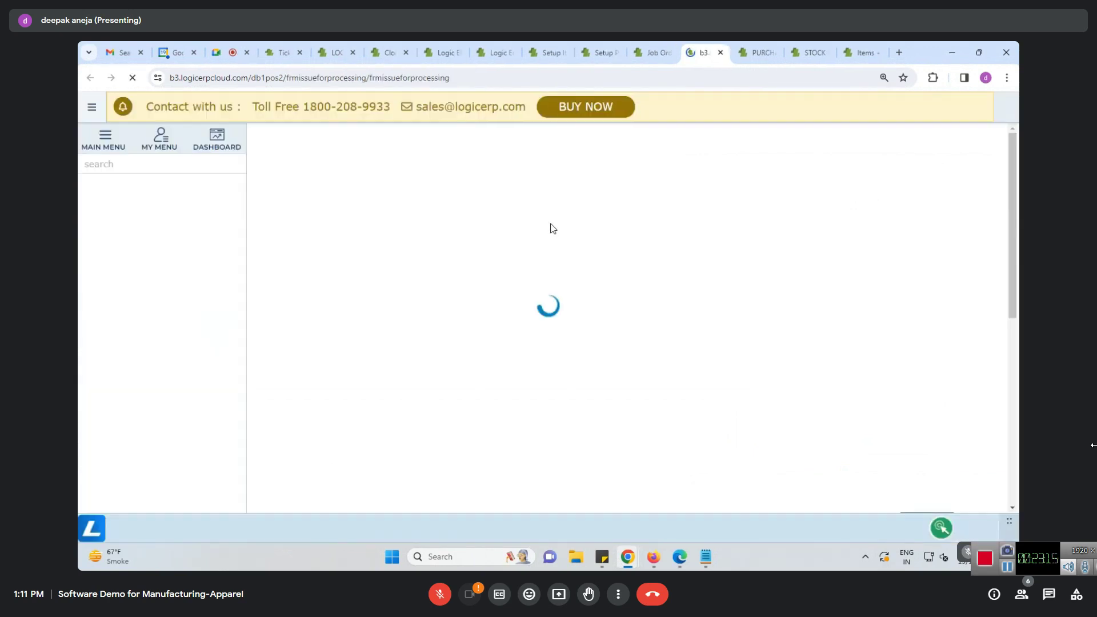
# Check SPR1545.pdf in Edge, return to the issue entry and choose the first listed employee as the worker
pyautogui.click(680, 557)
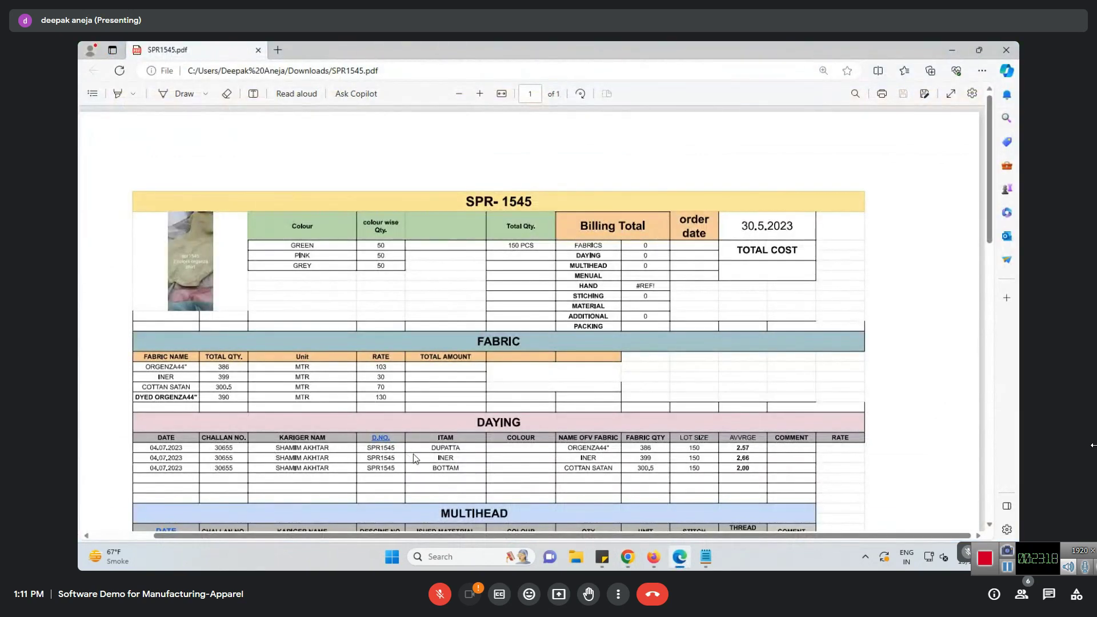
pyautogui.click(959, 52)
pyautogui.click(418, 180)
pyautogui.press('Return')
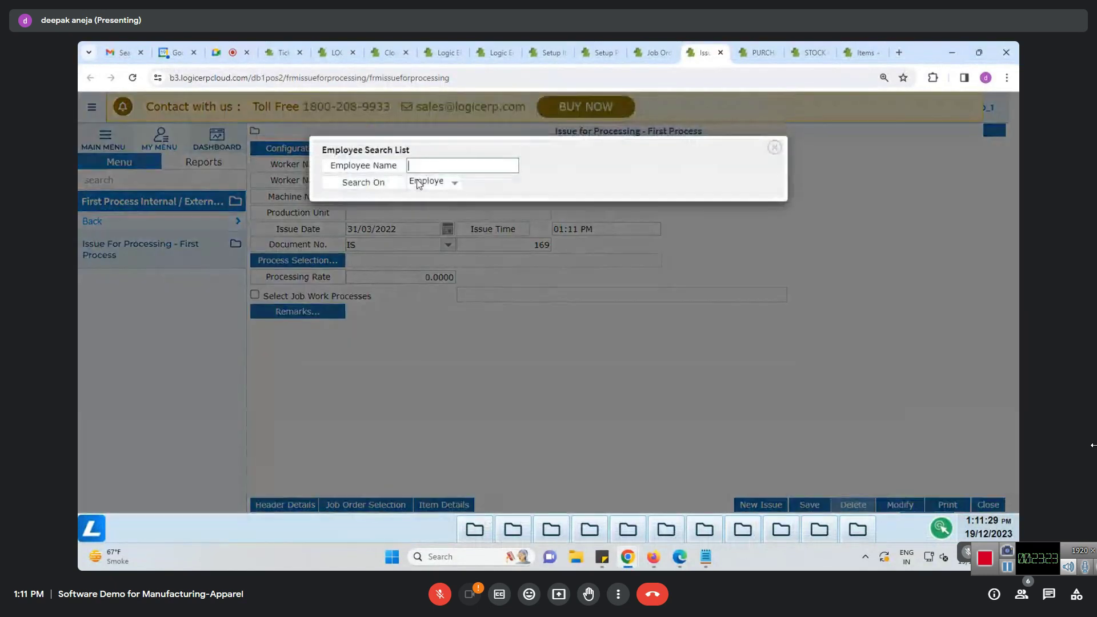
pyautogui.press('Up')
pyautogui.press('Return')
pyautogui.press('Return')
pyautogui.press('Return')
pyautogui.press('Return')
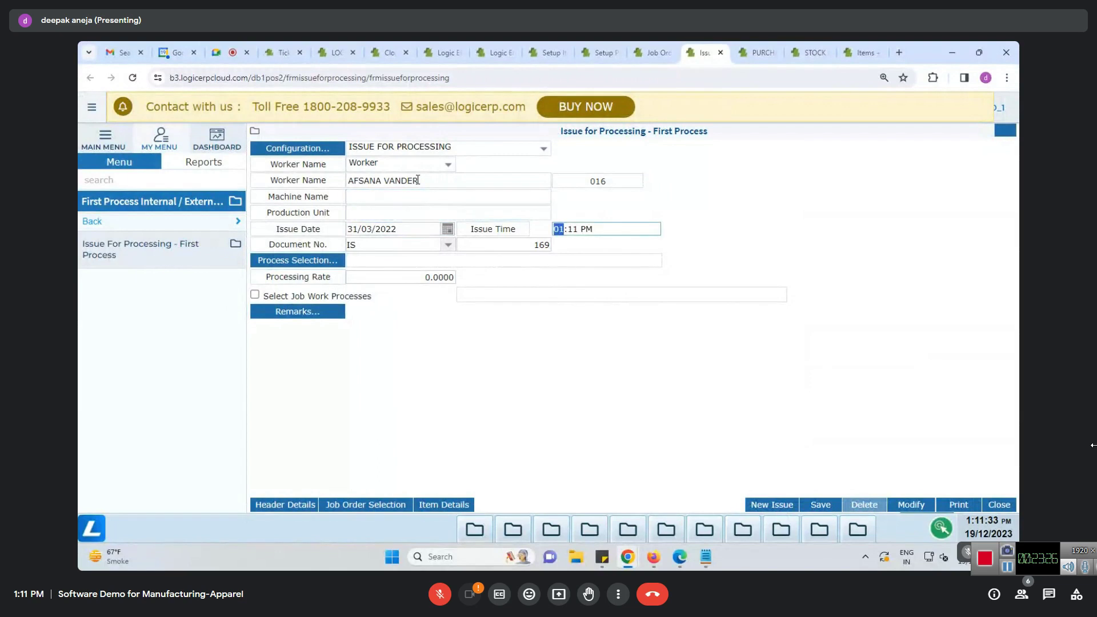
# Set the issue's process to Leeisha - Dying and highlight its processing rate
pyautogui.click(311, 265)
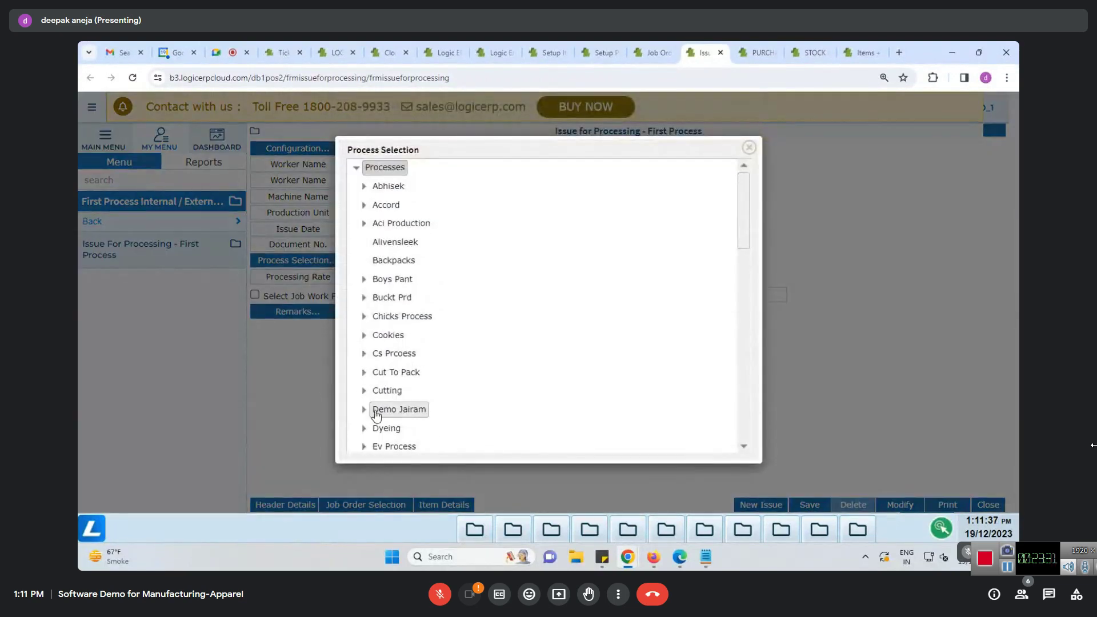
pyautogui.scroll(-3, 374, 412)
pyautogui.scroll(-2, 389, 343)
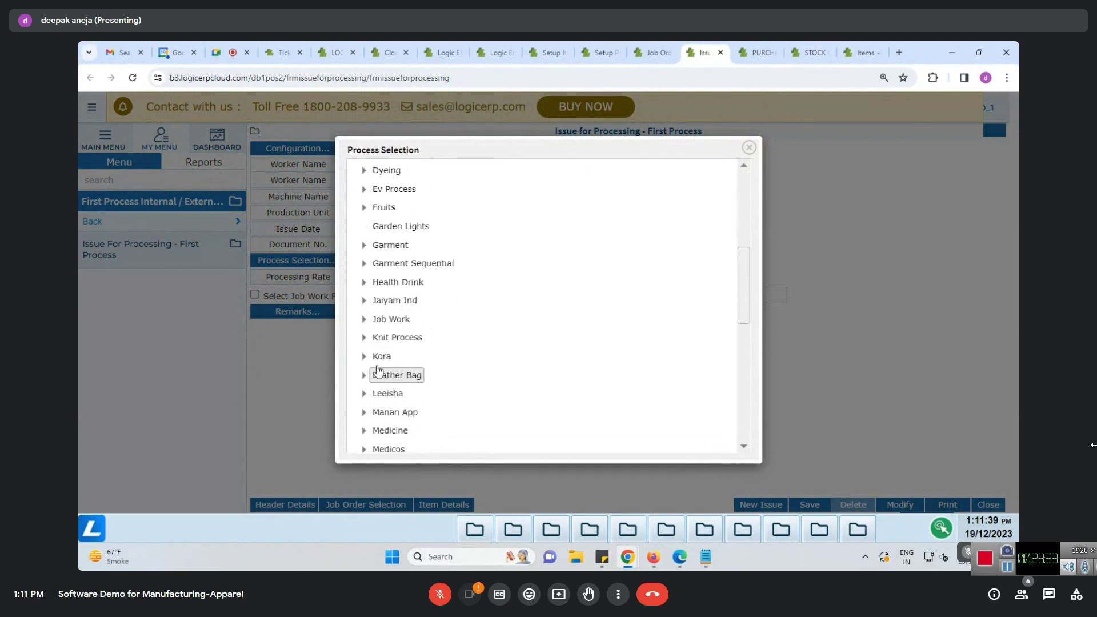
pyautogui.scroll(-2, 382, 392)
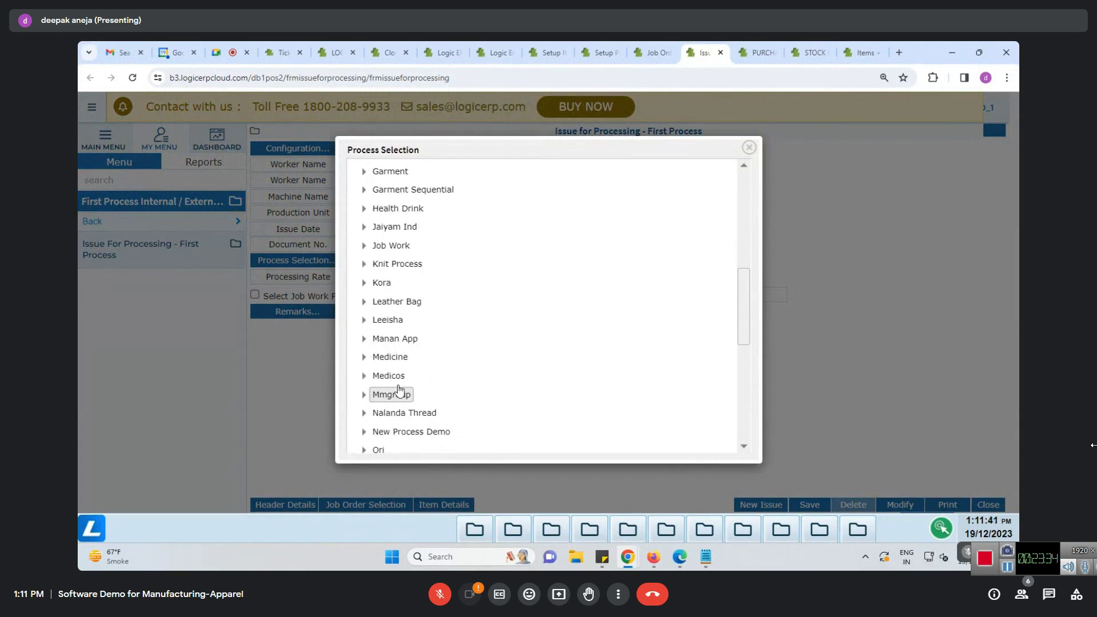
pyautogui.click(363, 322)
pyautogui.click(392, 339)
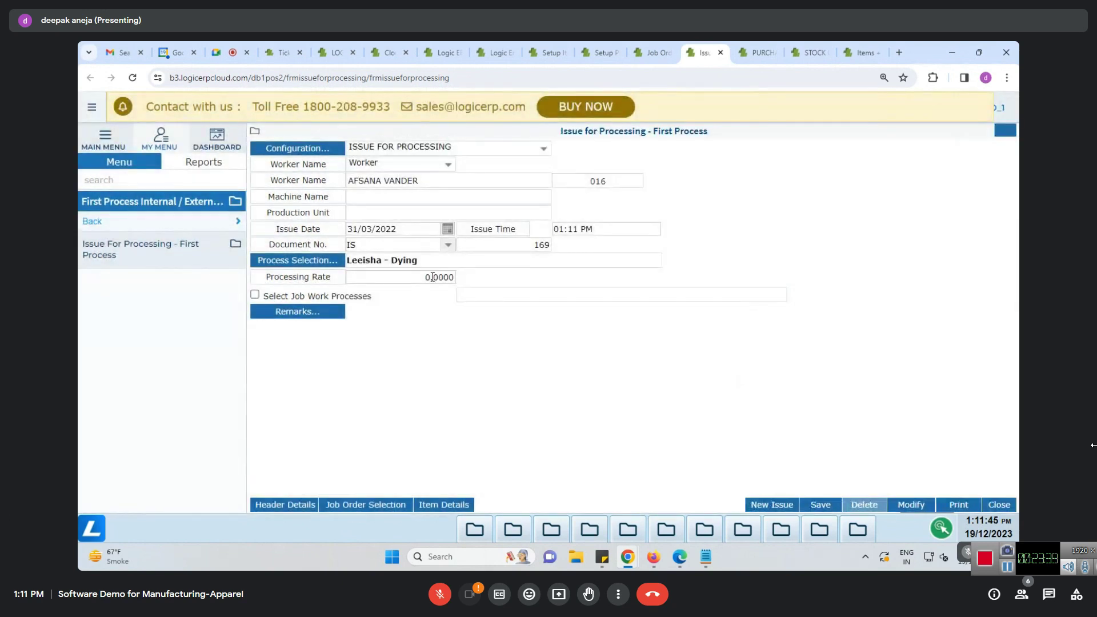
pyautogui.click(423, 277)
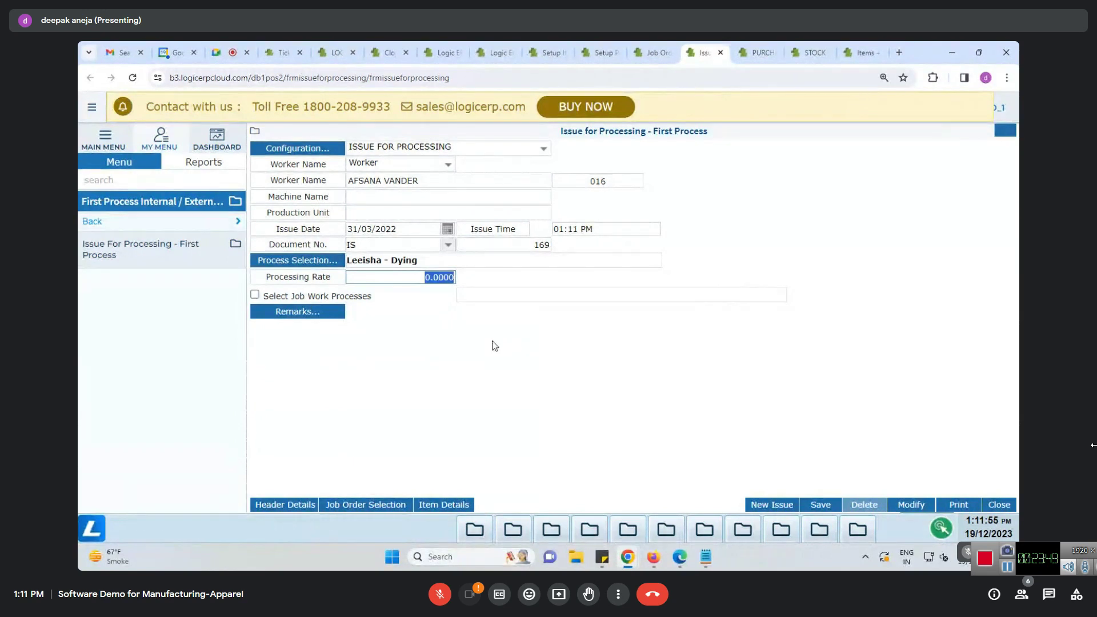
pyautogui.moveTo(426, 277); pyautogui.dragTo(461, 283)
# Search the job orders with voucher prefix EST and select job order EST249 dated 31/03/2022 for the issue
pyautogui.click(366, 504)
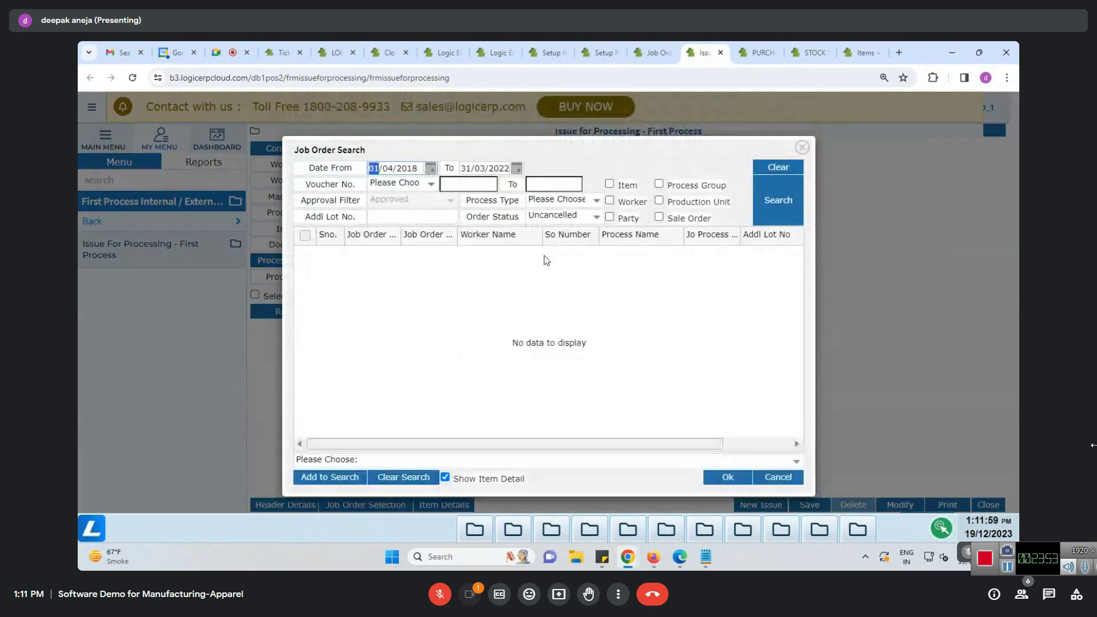
pyautogui.click(430, 183)
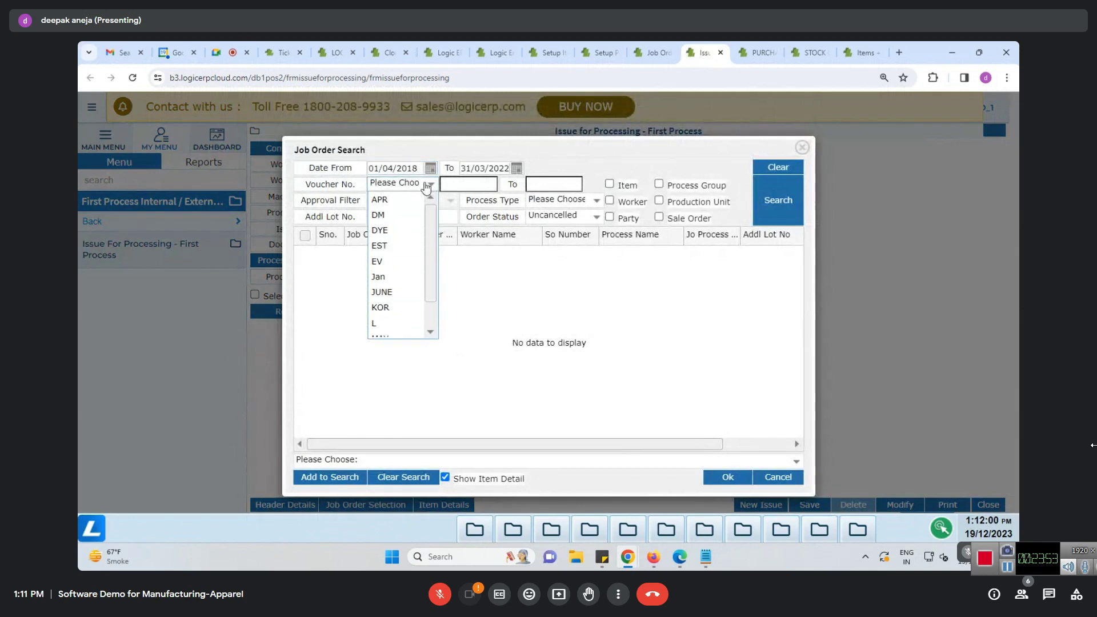
pyautogui.click(397, 247)
pyautogui.click(766, 206)
pyautogui.moveTo(797, 249); pyautogui.dragTo(797, 422)
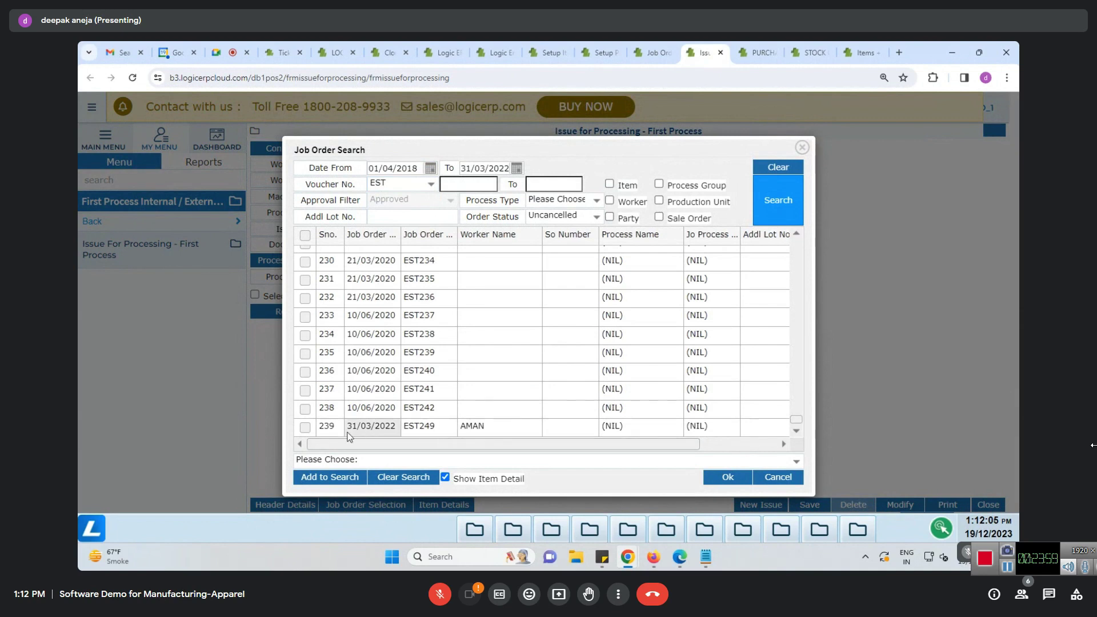
pyautogui.click(305, 427)
pyautogui.click(728, 477)
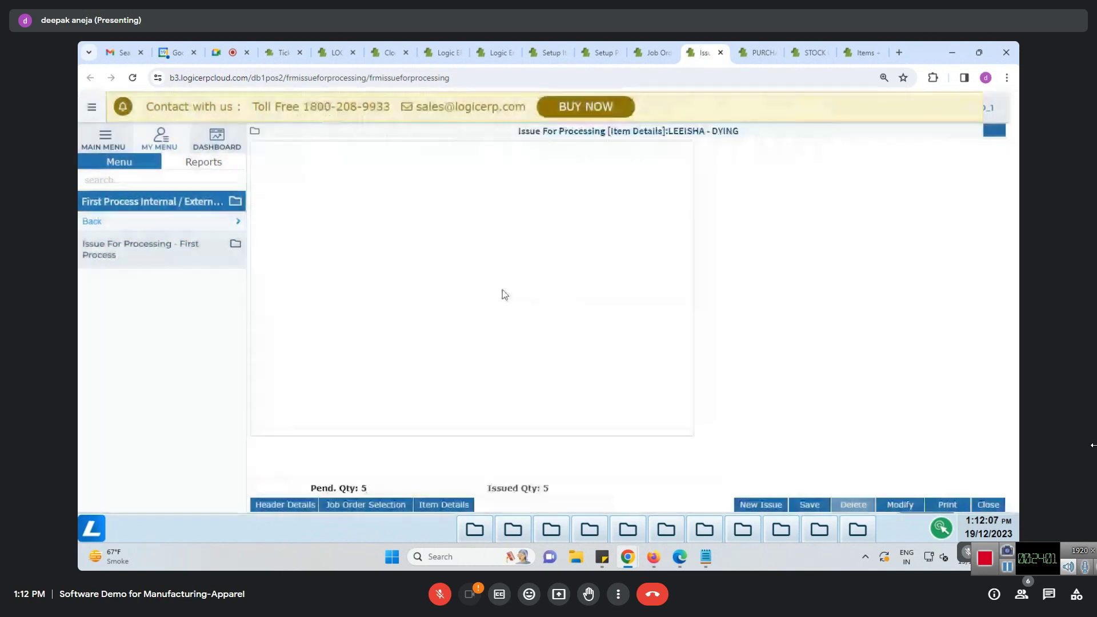
# Review the issued item details of SPR 1545 GREEN and save the first-process issue
pyautogui.moveTo(412, 468); pyautogui.dragTo(585, 472)
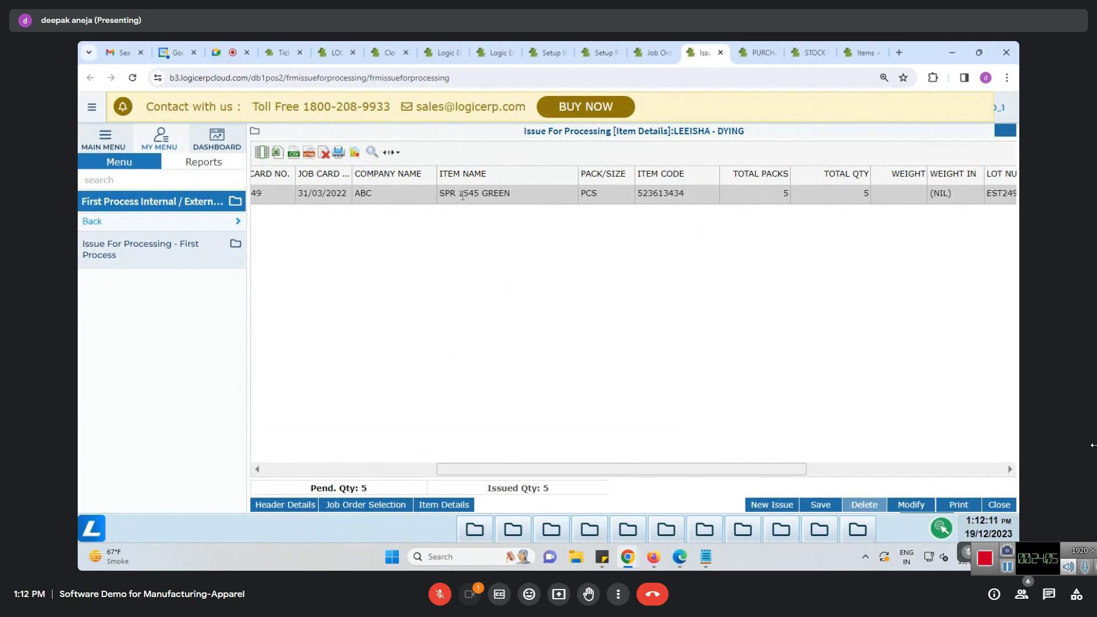
pyautogui.moveTo(559, 470); pyautogui.dragTo(804, 479)
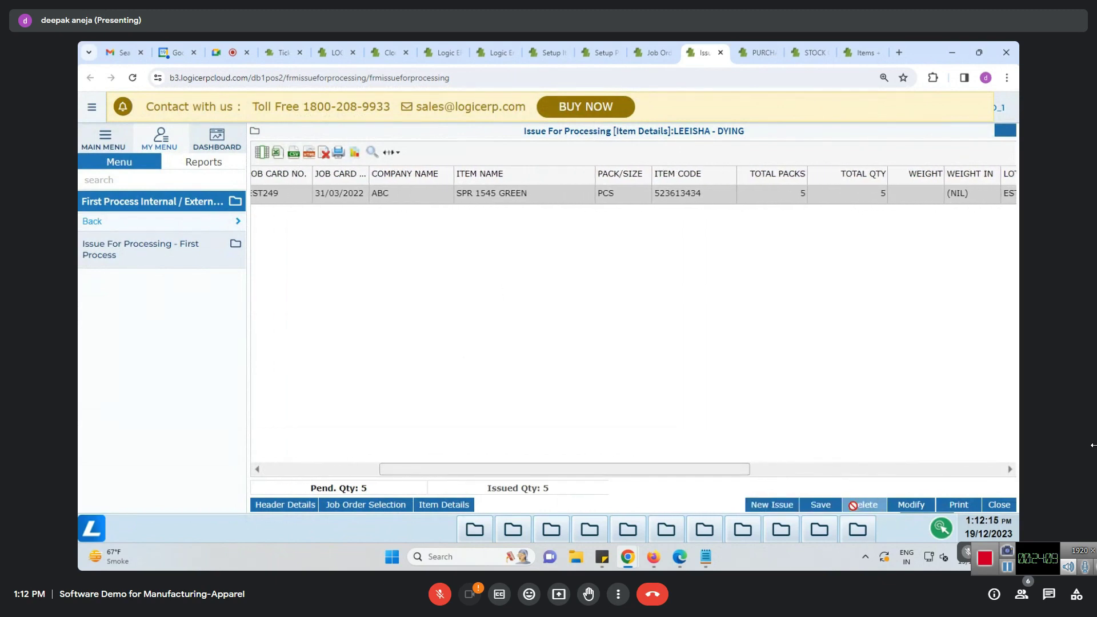
pyautogui.click(819, 506)
pyautogui.click(647, 227)
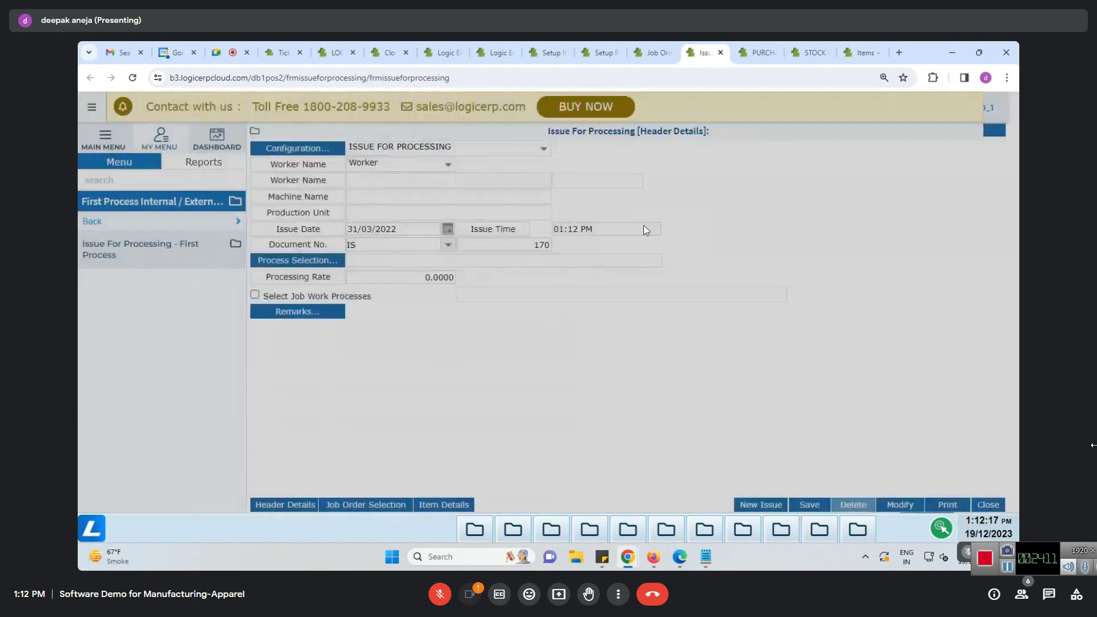
# Open the internal Raw Material Issues Against Job Order entry from the production entries
pyautogui.click(88, 220)
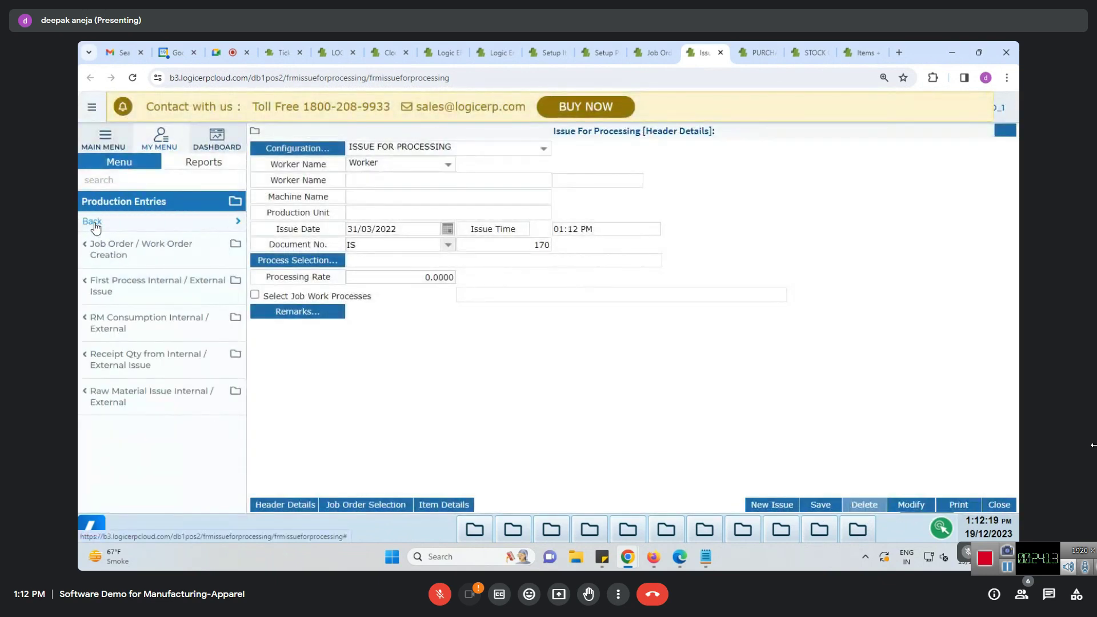
pyautogui.click(98, 399)
pyautogui.click(123, 255)
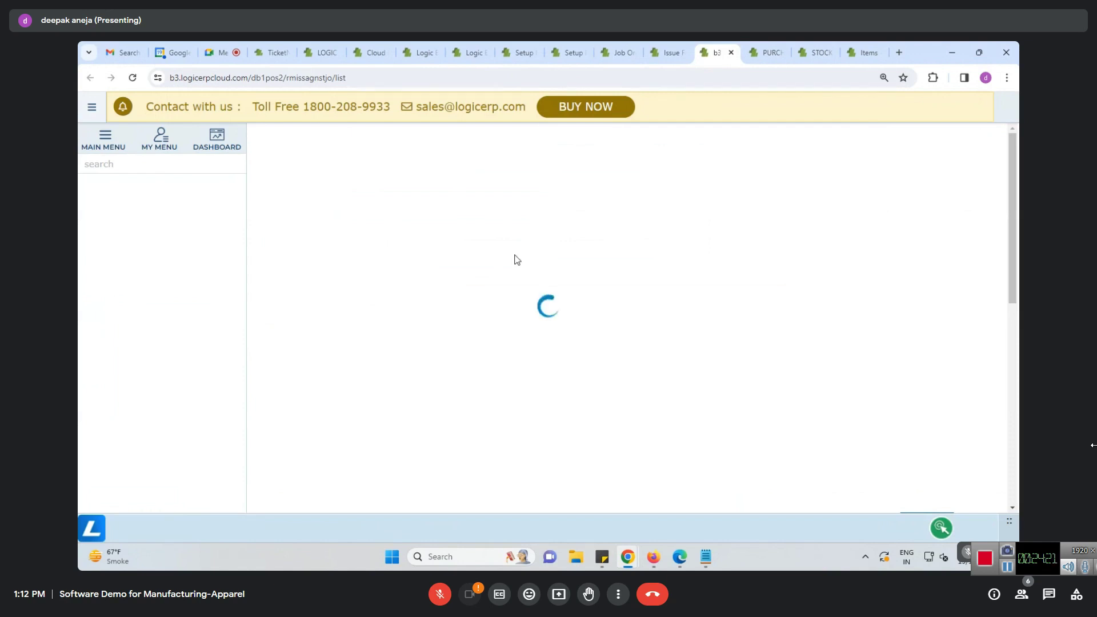
# Choose the first listed employee as the worker and set the raw material issue's process to Leeisha - Dying
pyautogui.click(412, 166)
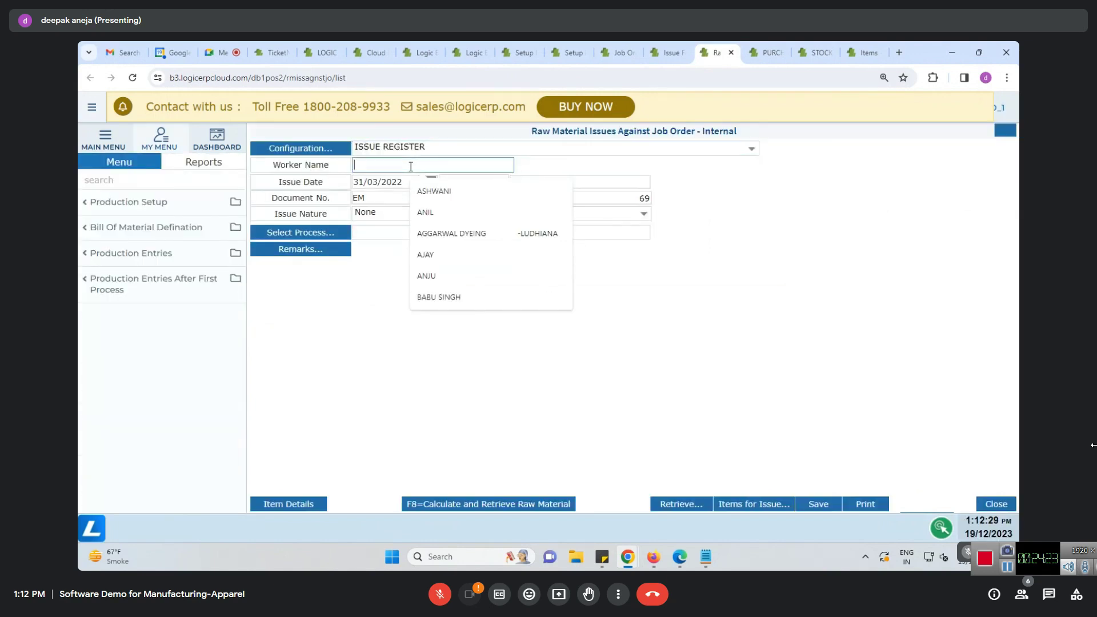
pyautogui.press('Return')
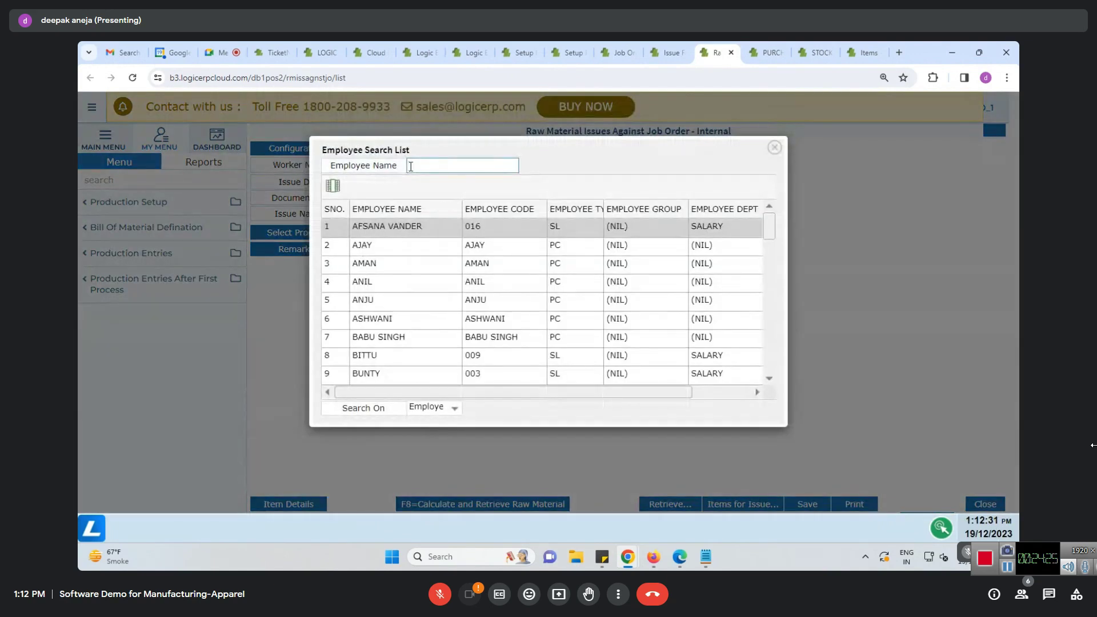
pyautogui.doubleClick(420, 231)
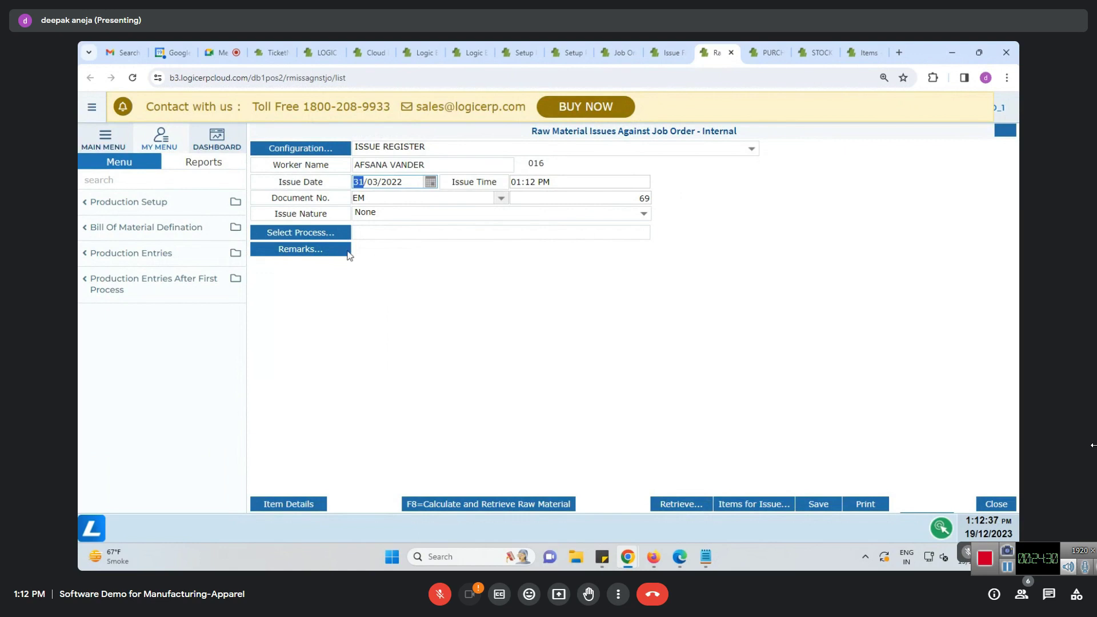
pyautogui.click(322, 231)
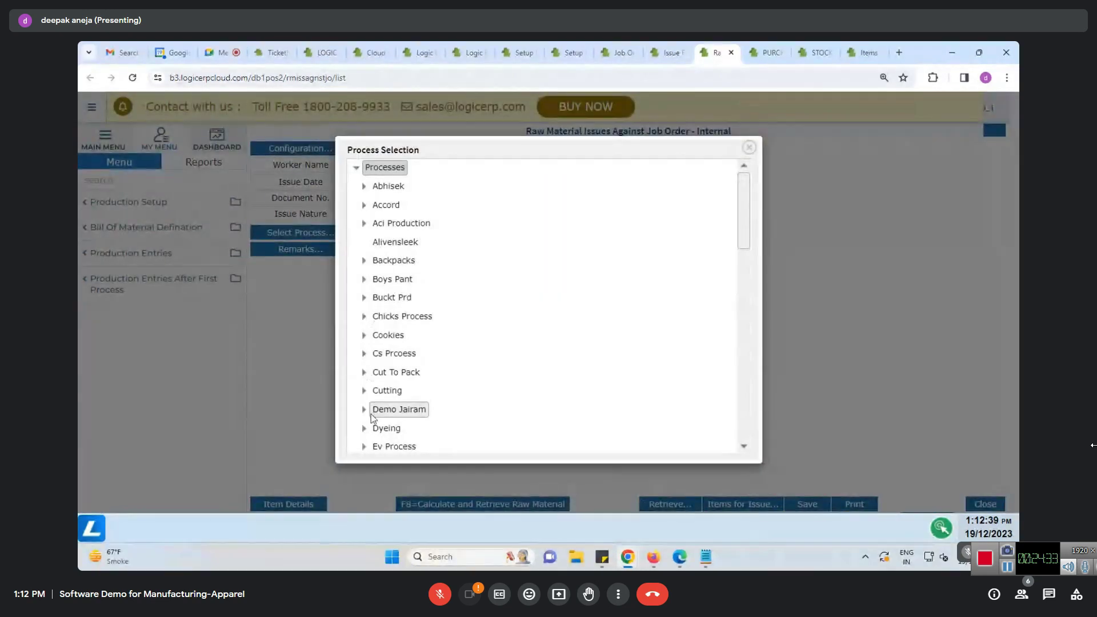
pyautogui.scroll(-5, 372, 414)
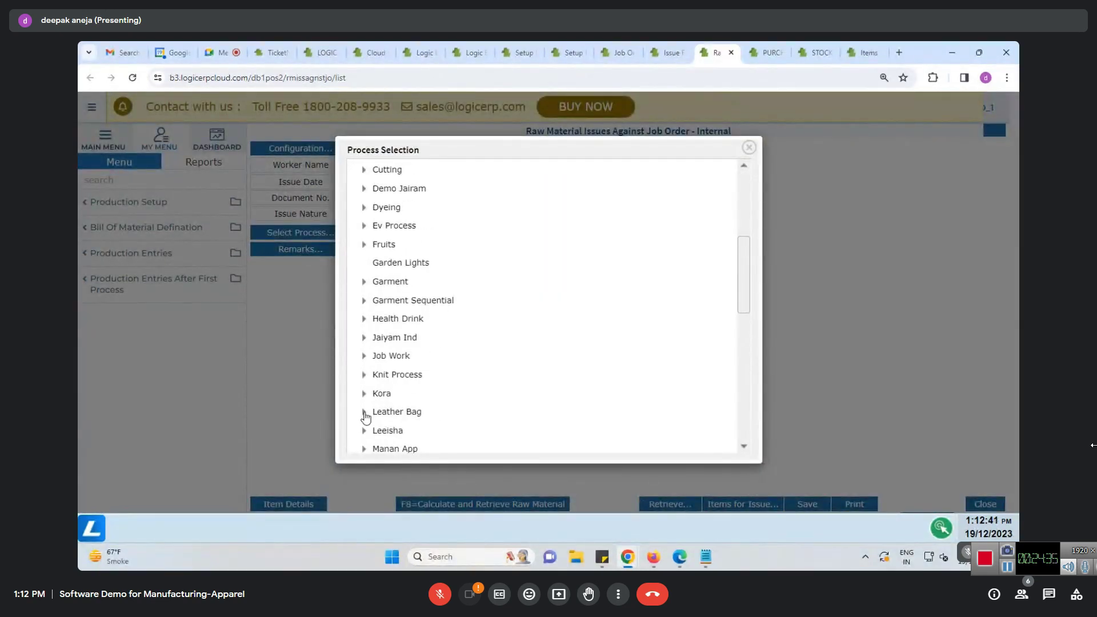
pyautogui.click(364, 430)
pyautogui.doubleClick(387, 449)
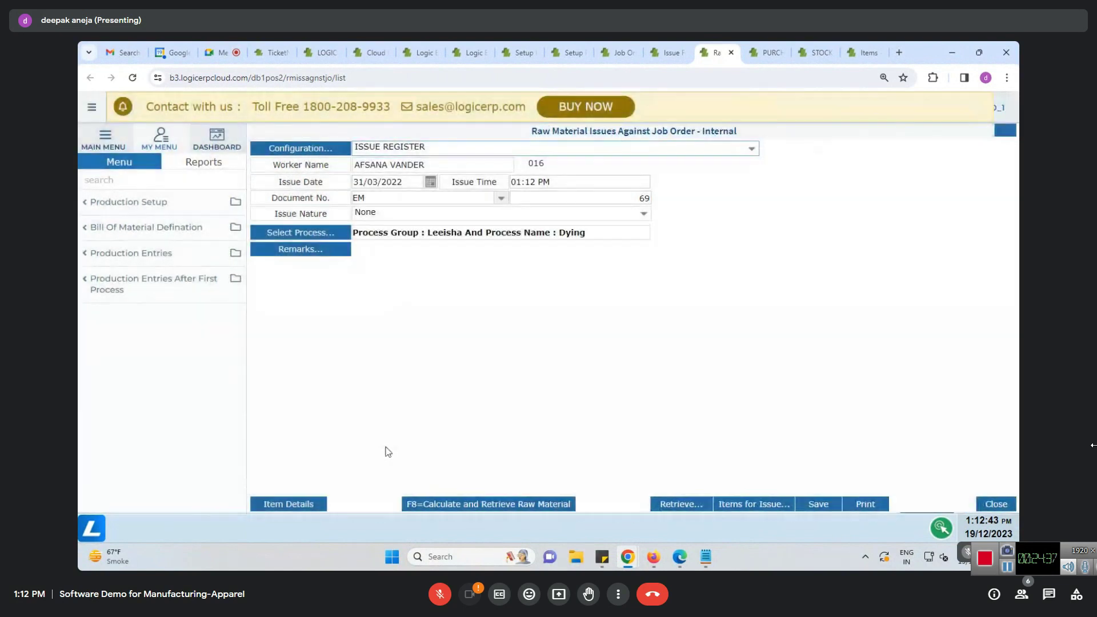
# Open the raw material issue's item details and select job order EST249 through a search for voucher prefix EST and number 249
pyautogui.click(301, 510)
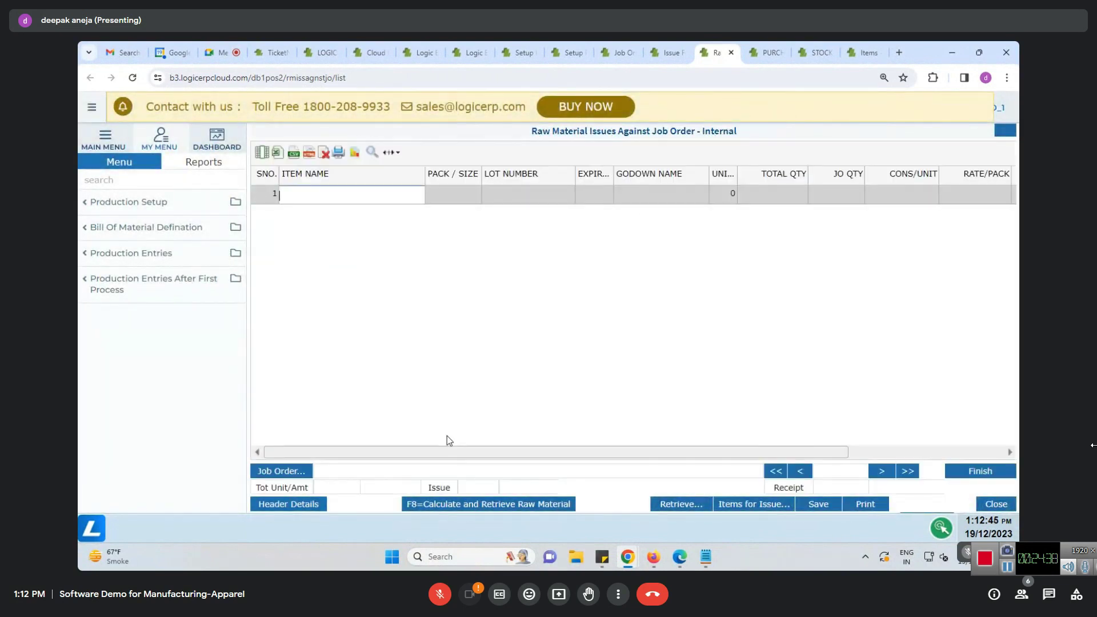
pyautogui.click(281, 471)
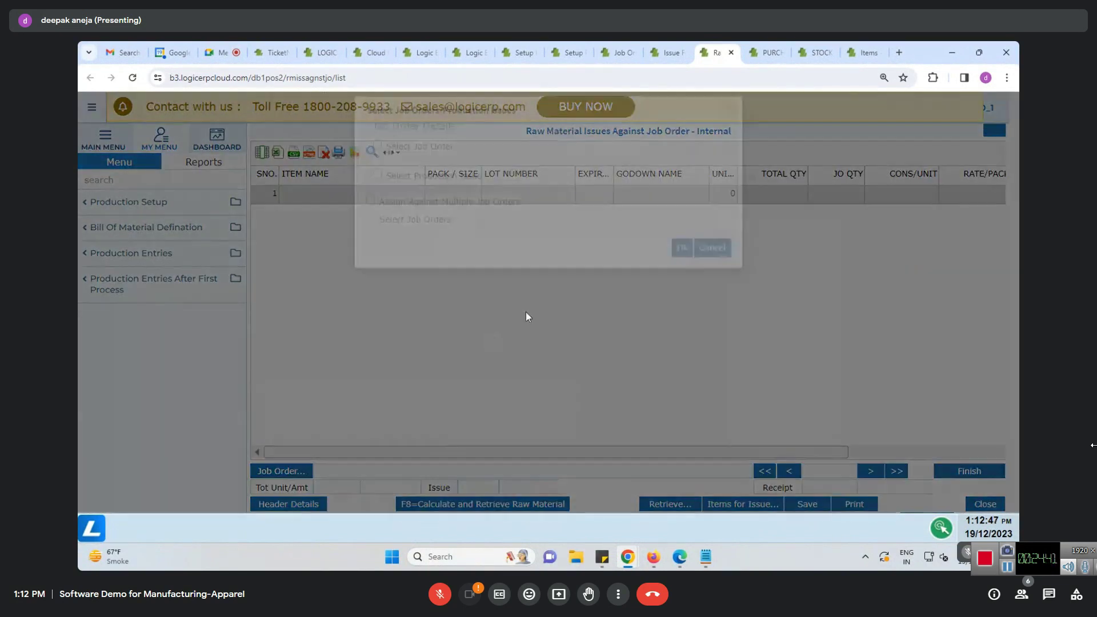
pyautogui.click(377, 186)
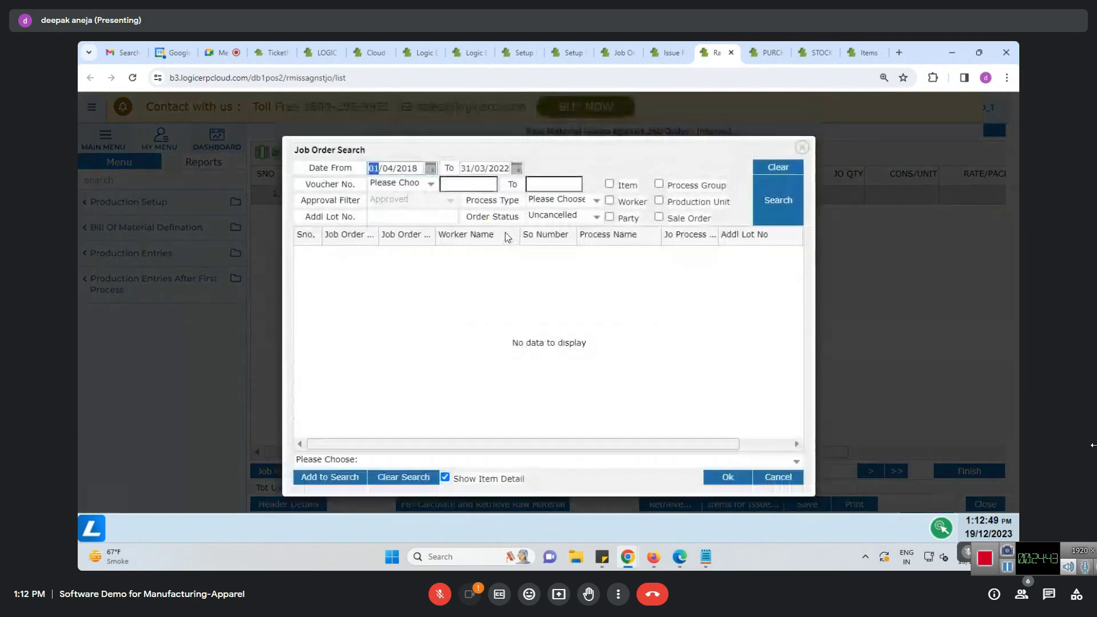
pyautogui.click(429, 185)
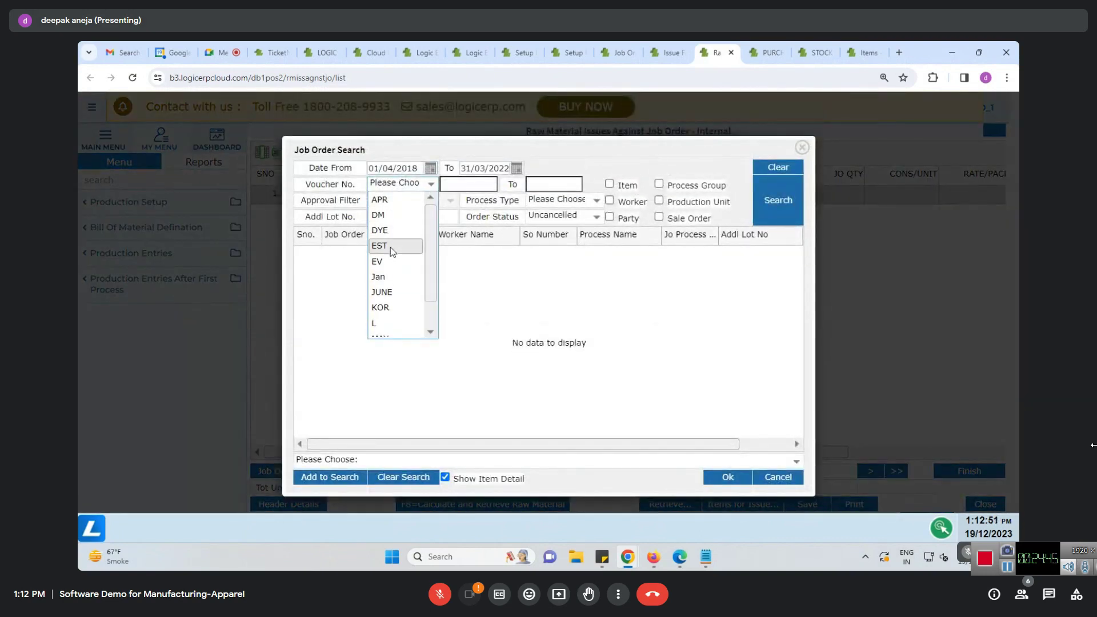
pyautogui.click(380, 235)
pyautogui.click(458, 185)
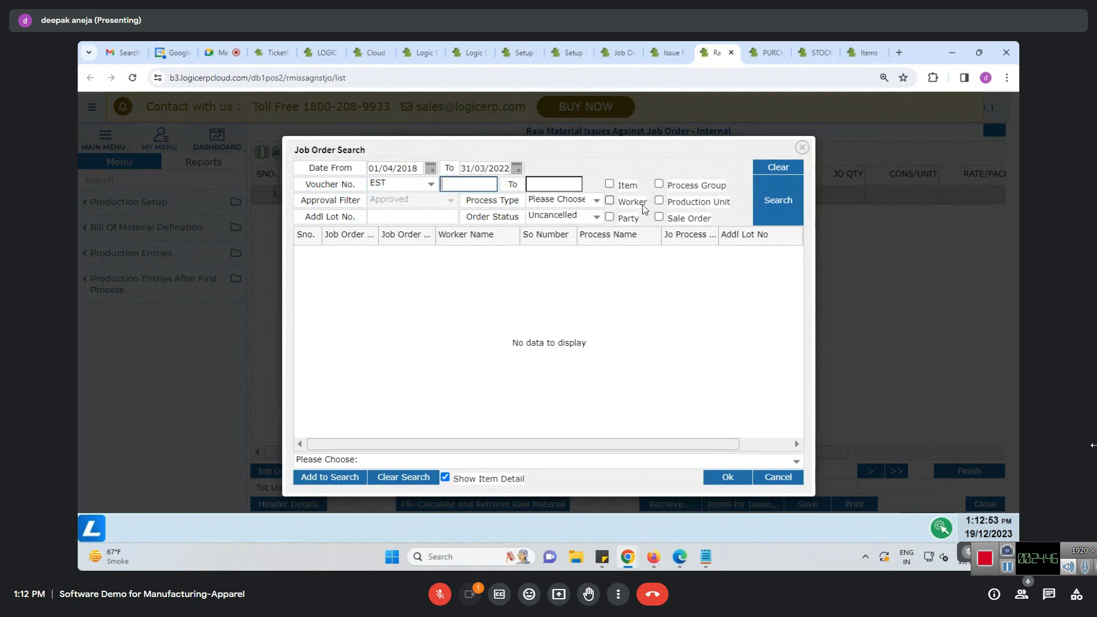
pyautogui.write('249')
pyautogui.click(758, 213)
pyautogui.click(341, 256)
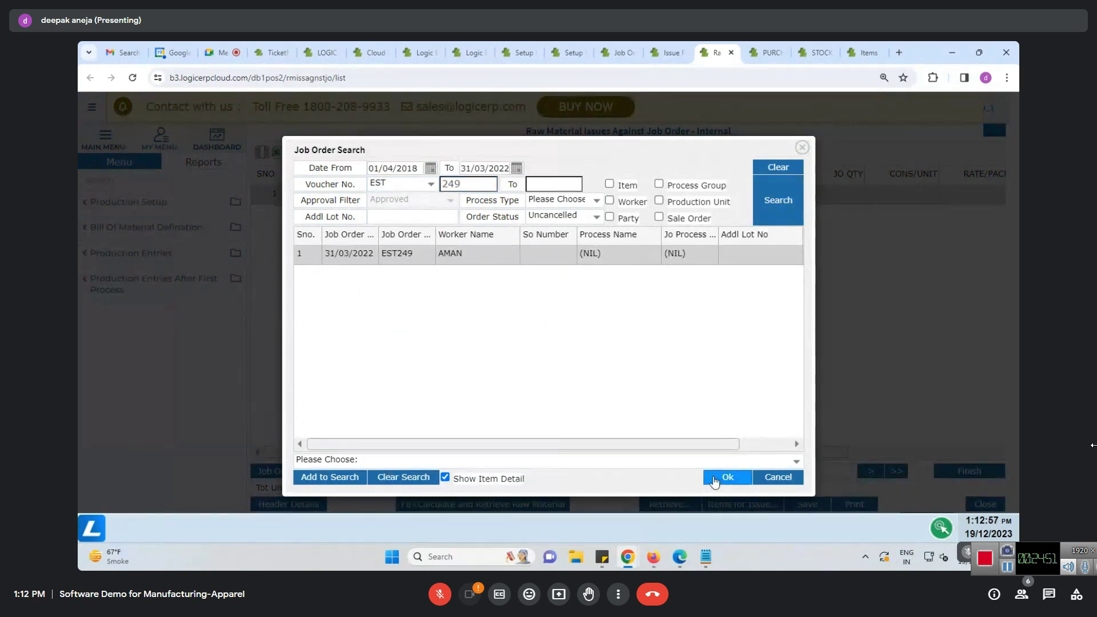
pyautogui.click(728, 477)
# Search the issue register and link issue IS 169 dated 31/03/2022 to the raw material issue
pyautogui.click(377, 216)
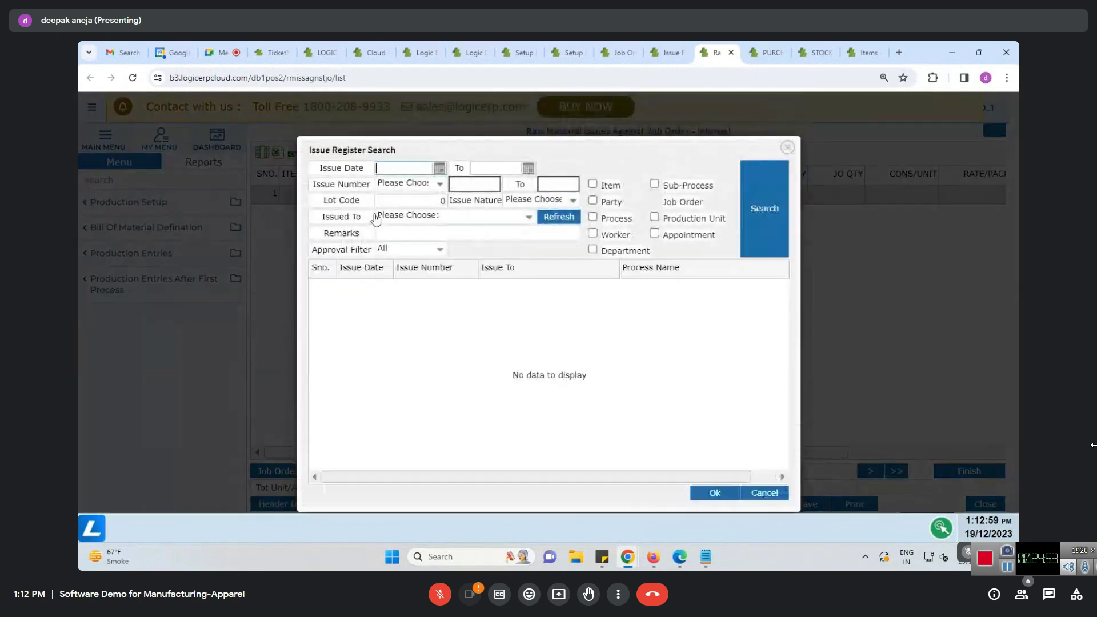
pyautogui.click(750, 226)
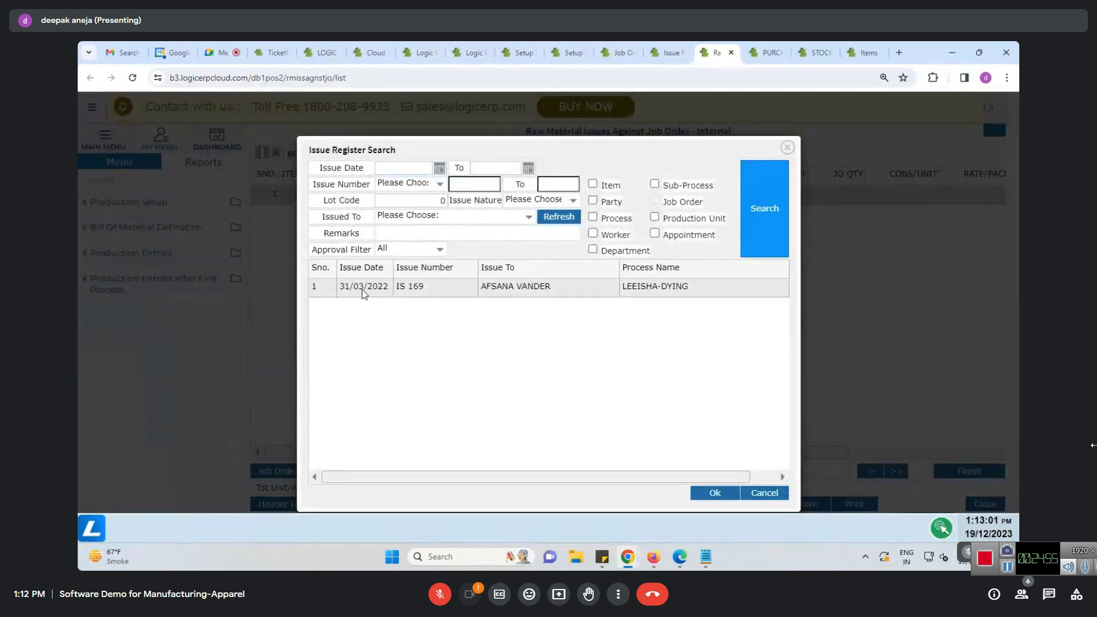
pyautogui.click(715, 493)
pyautogui.click(679, 287)
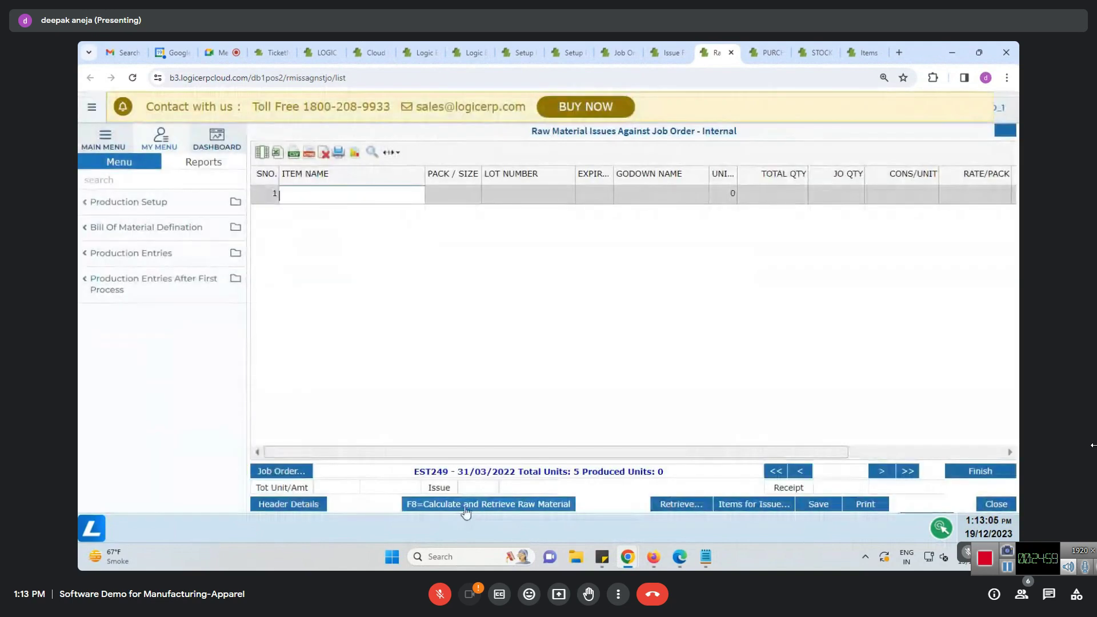
# Collapse the sidebar to widen the raw material grid and close the item search list without choosing an item
pyautogui.click(92, 107)
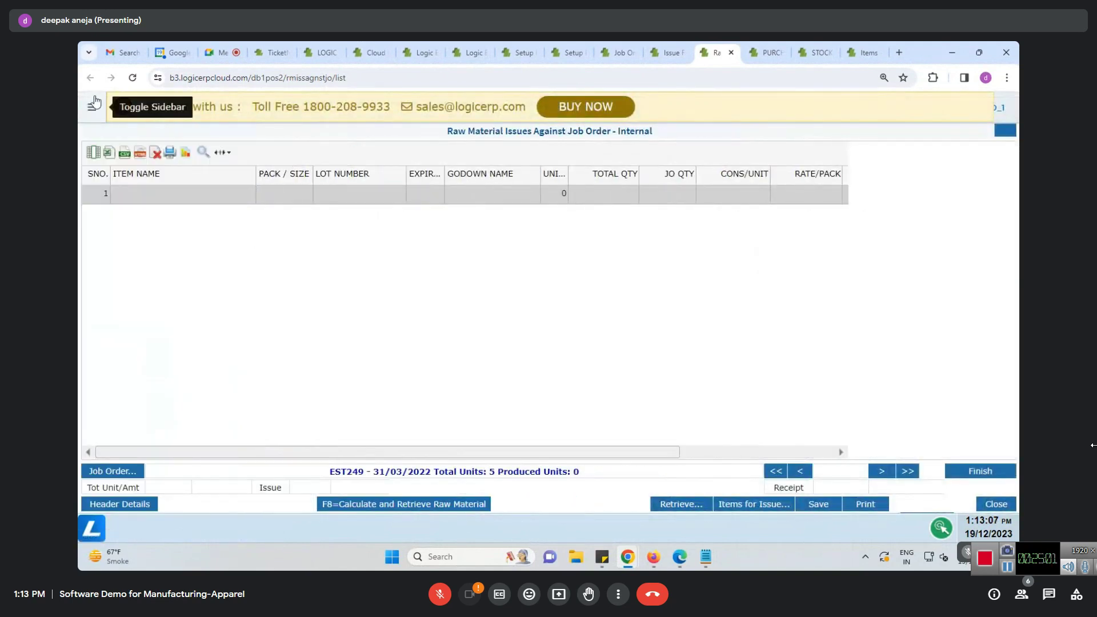
pyautogui.click(177, 200)
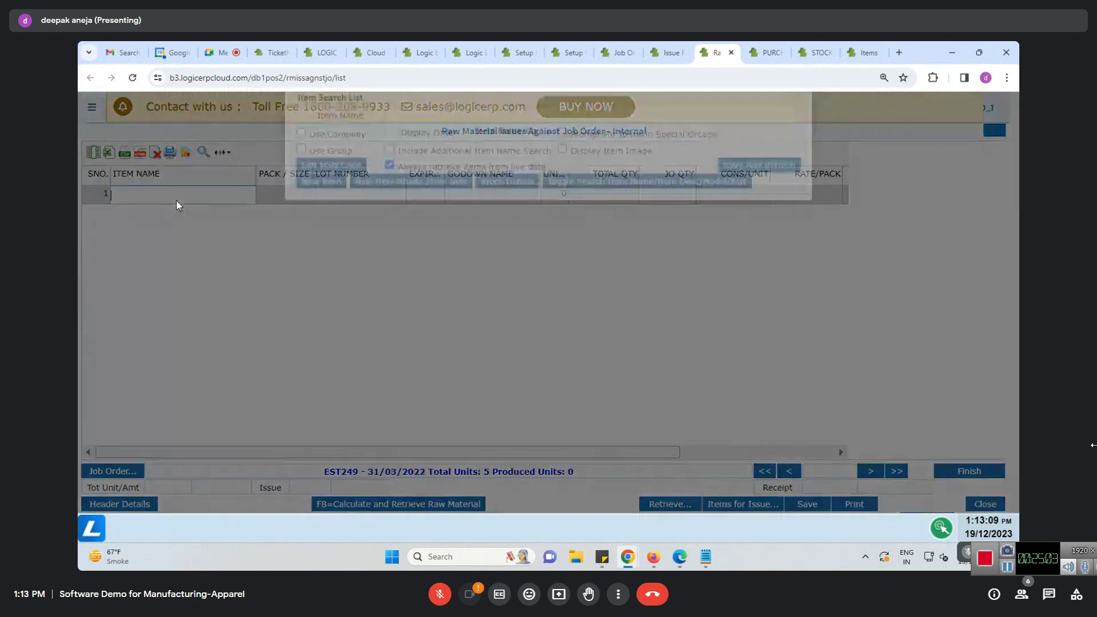
pyautogui.click(798, 147)
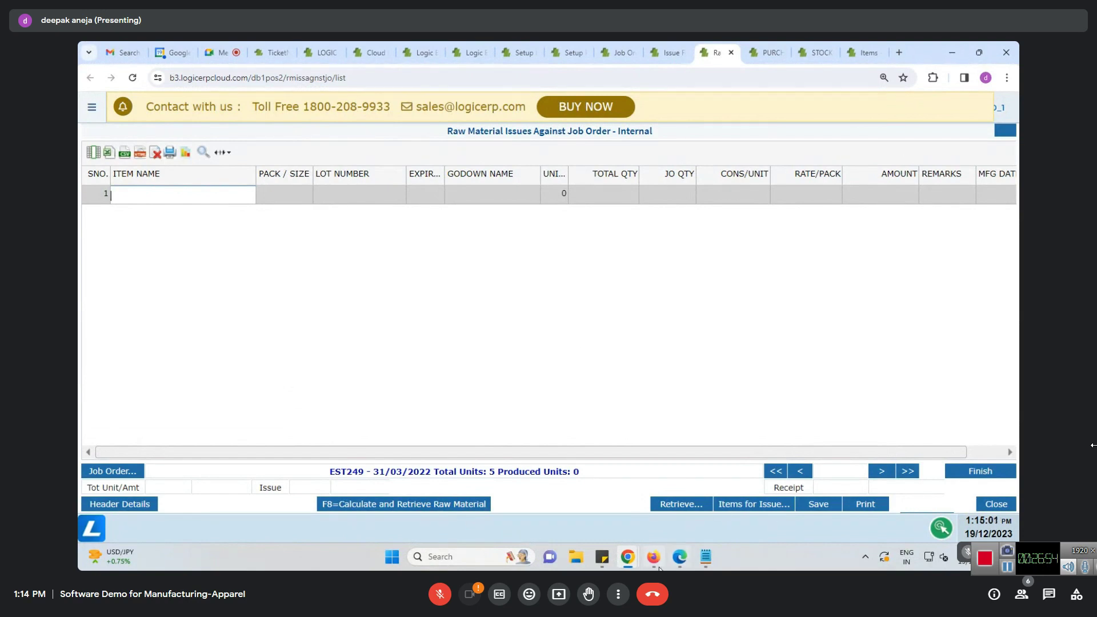
# Switch to SPR1545.pdf in Microsoft Edge, examine its fabric and dyeing tables, and return to the raw material issue in Chrome
pyautogui.click(682, 559)
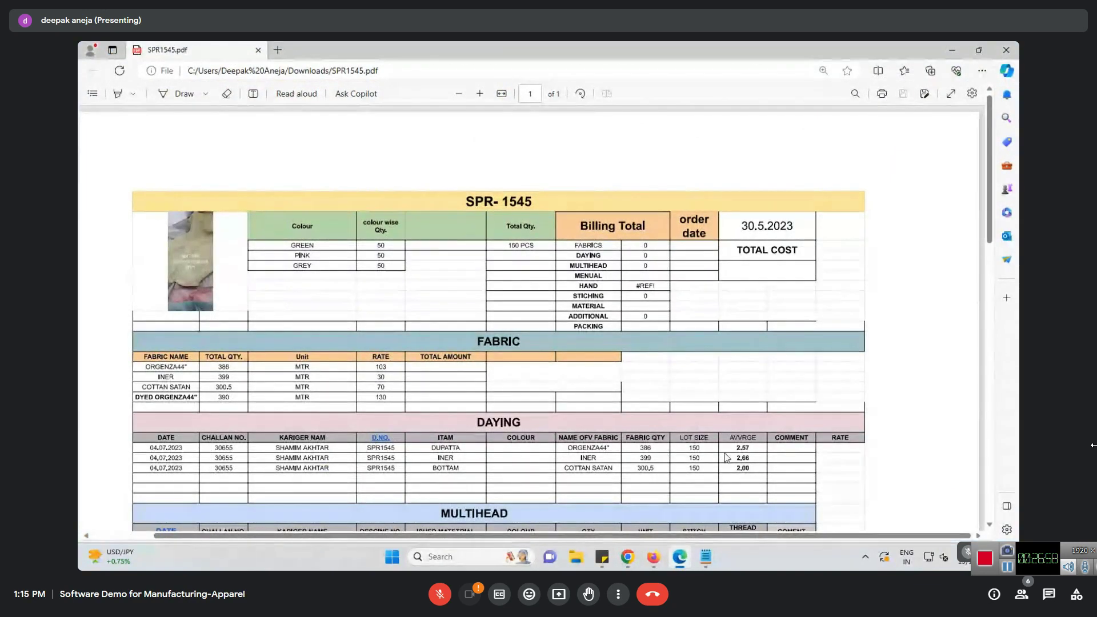
pyautogui.scroll(-3, 764, 378)
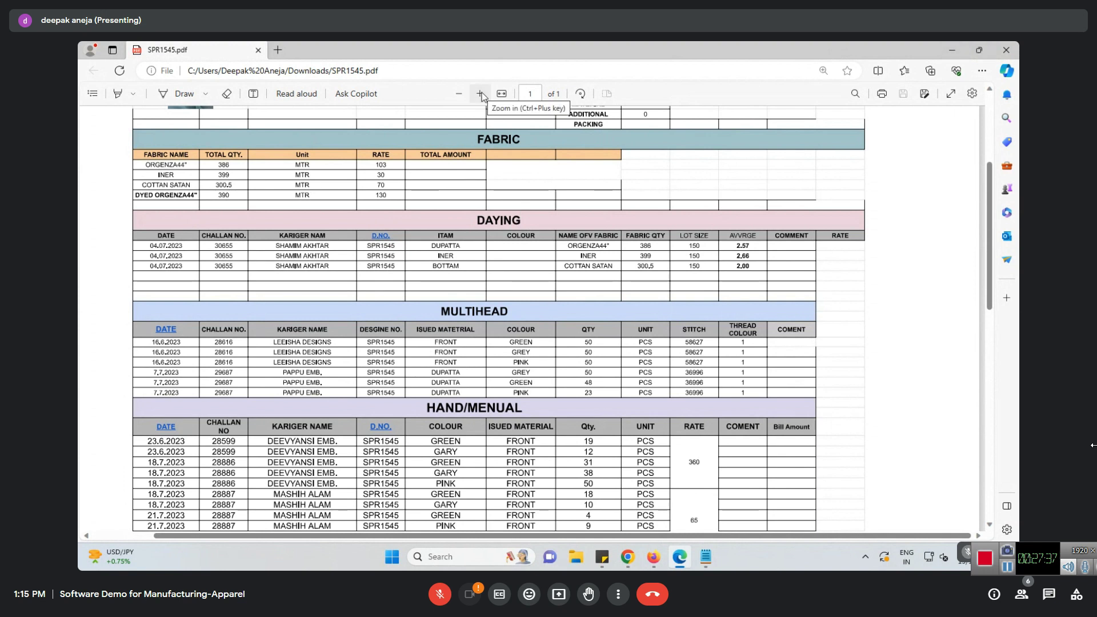
pyautogui.moveTo(632, 562)
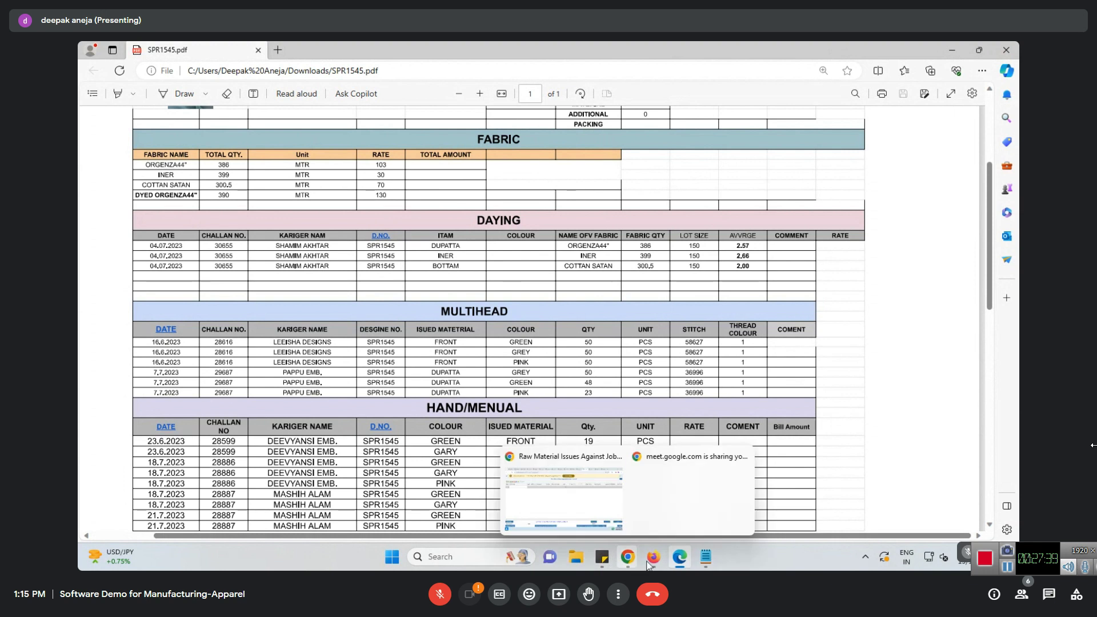
pyautogui.click(566, 503)
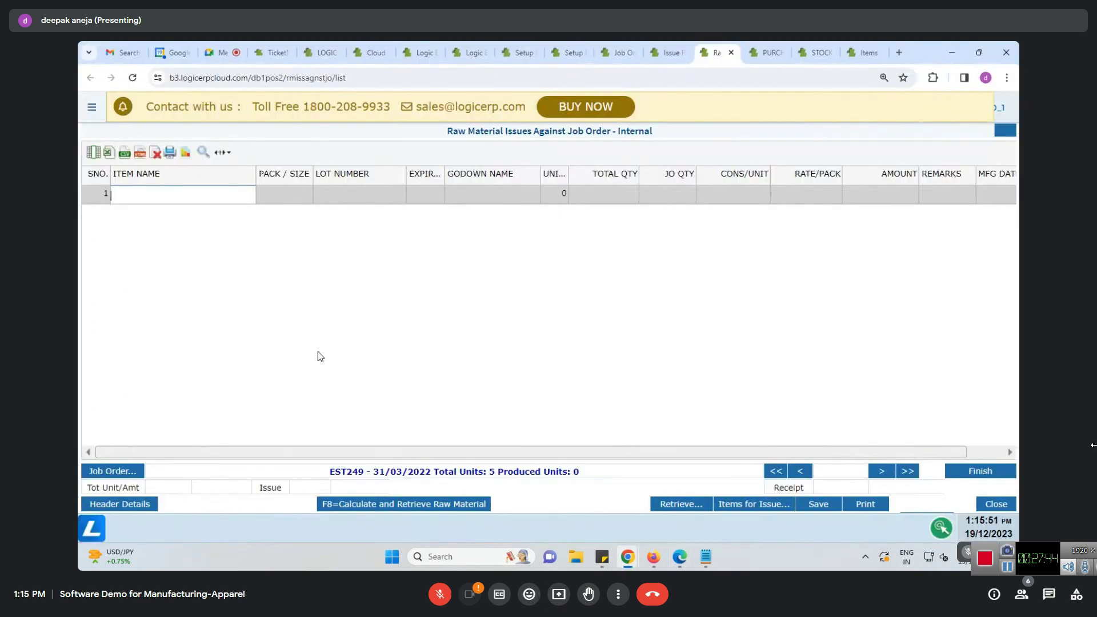
# Glance at SPR1545.pdf again and look over the Job Order and Issue For Processing entries in Chrome
pyautogui.click(678, 560)
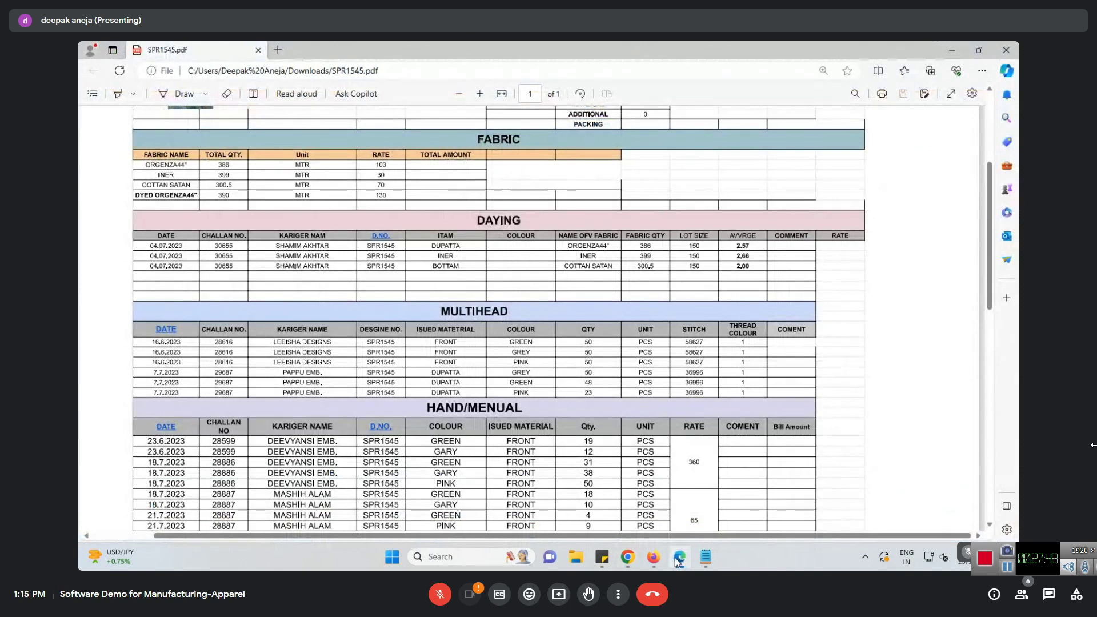
pyautogui.click(678, 559)
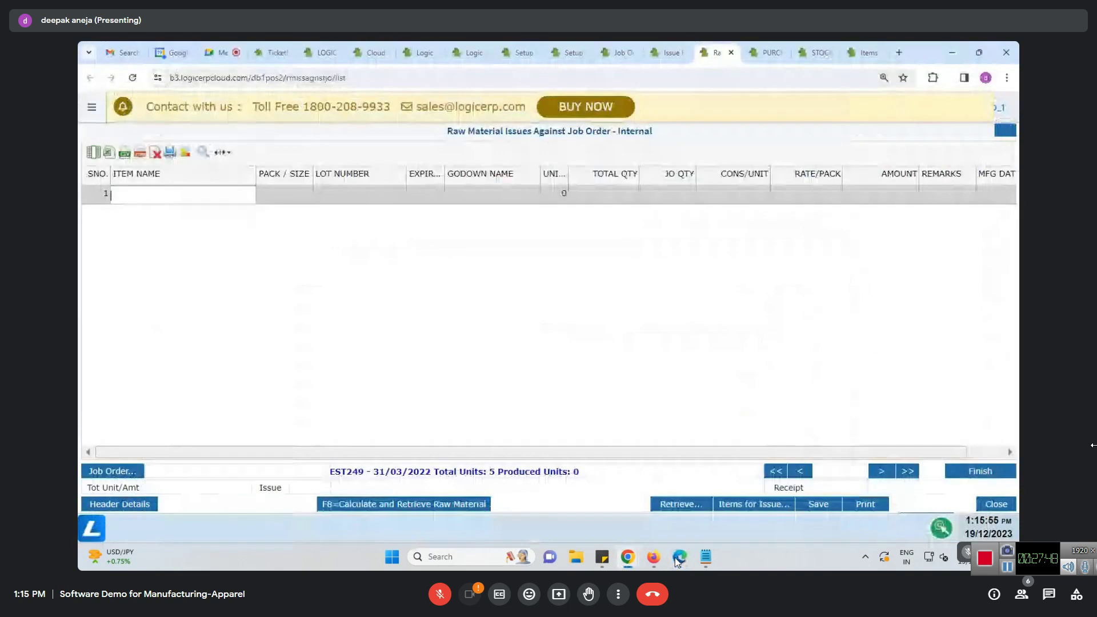
pyautogui.click(620, 52)
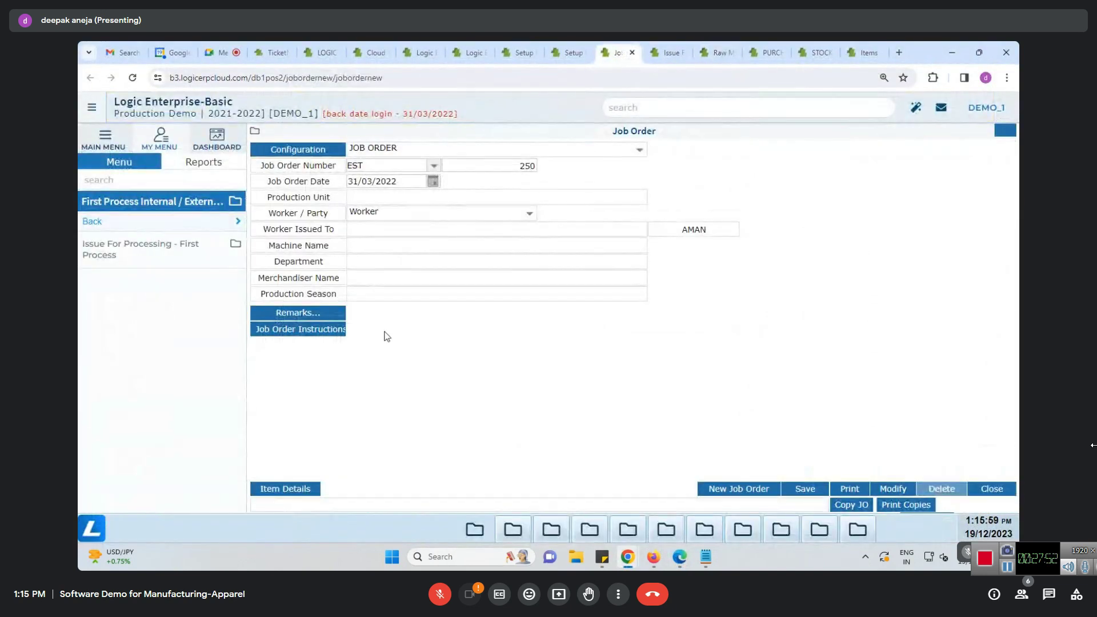
pyautogui.click(657, 53)
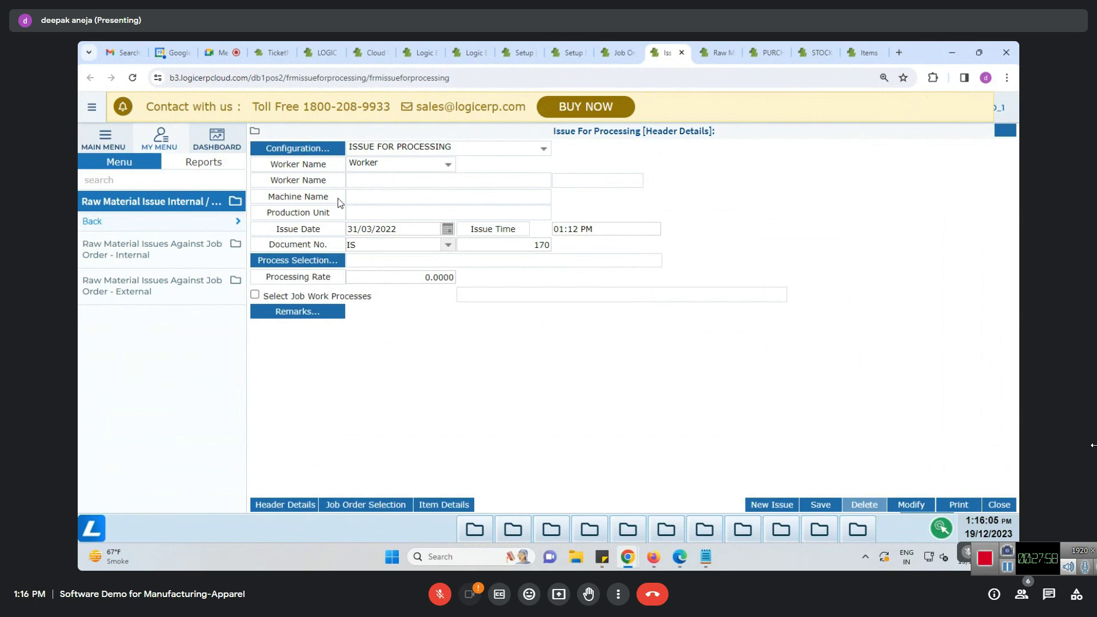
# Switch to SPR1545.pdf in Microsoft Edge and examine its dyeing, multihead, hand/manual and stitching tables
pyautogui.click(679, 559)
pyautogui.scroll(5, 534, 484)
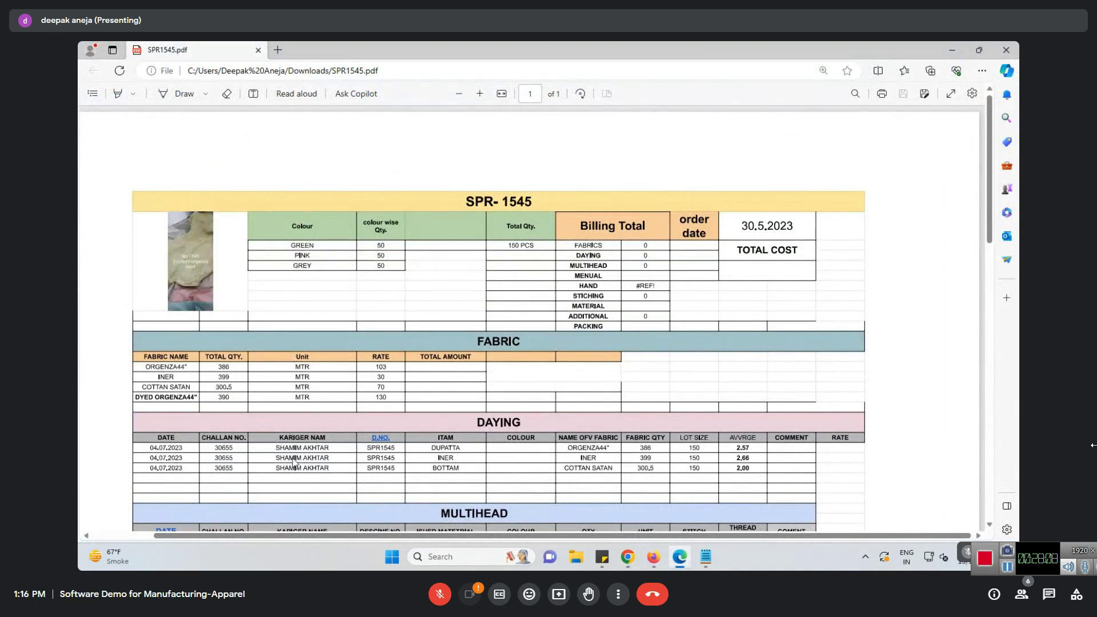
pyautogui.scroll(-1, 294, 461)
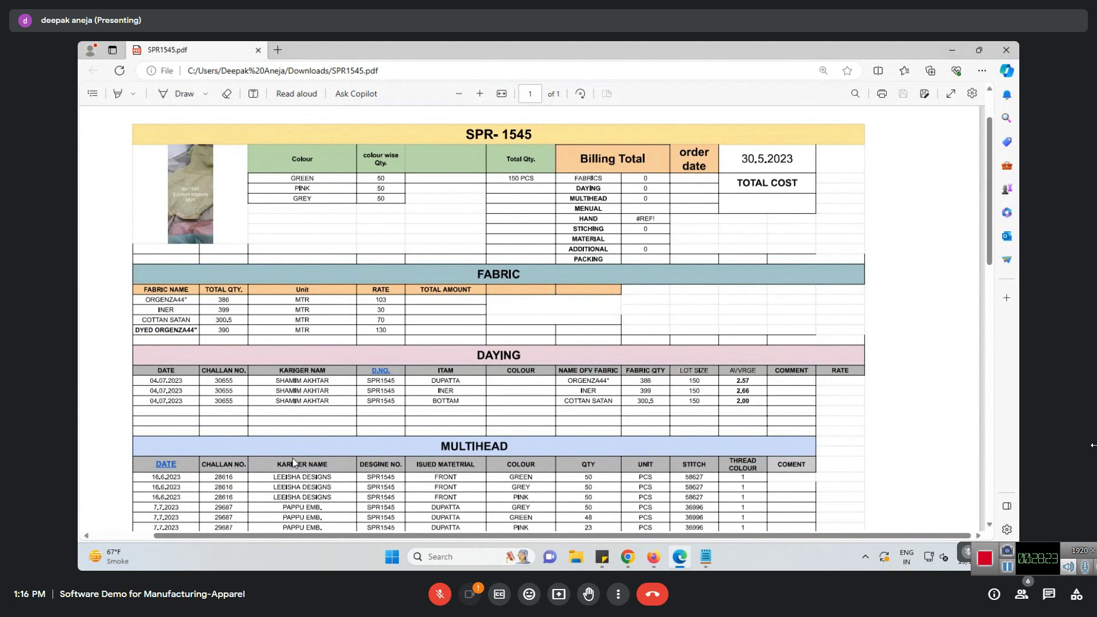
pyautogui.scroll(-5, 294, 463)
pyautogui.scroll(1, 295, 464)
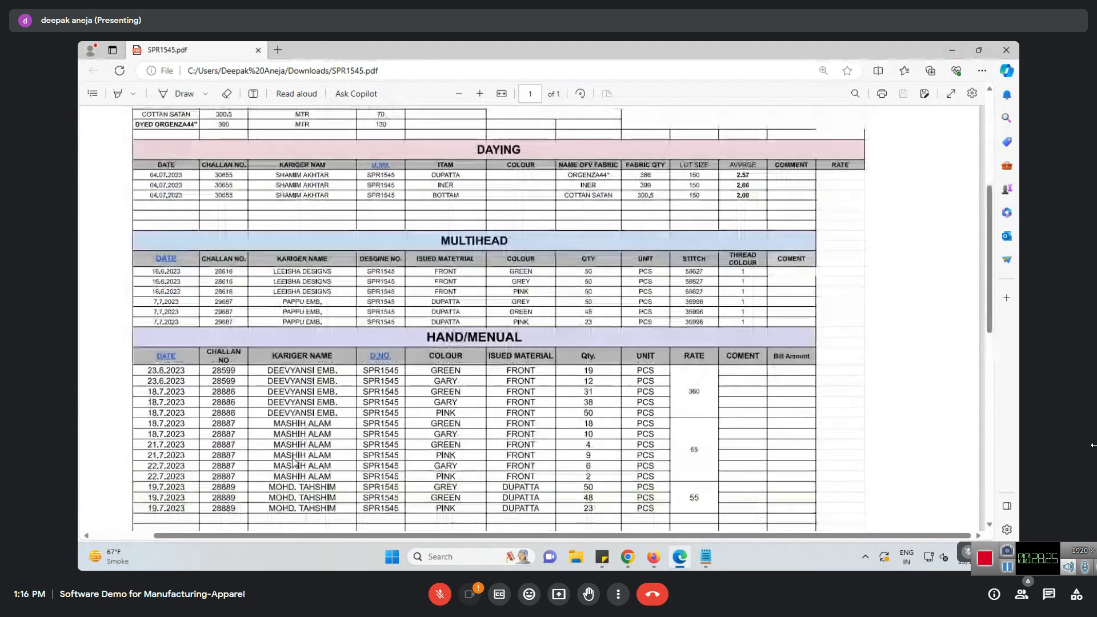
pyautogui.scroll(1, 293, 463)
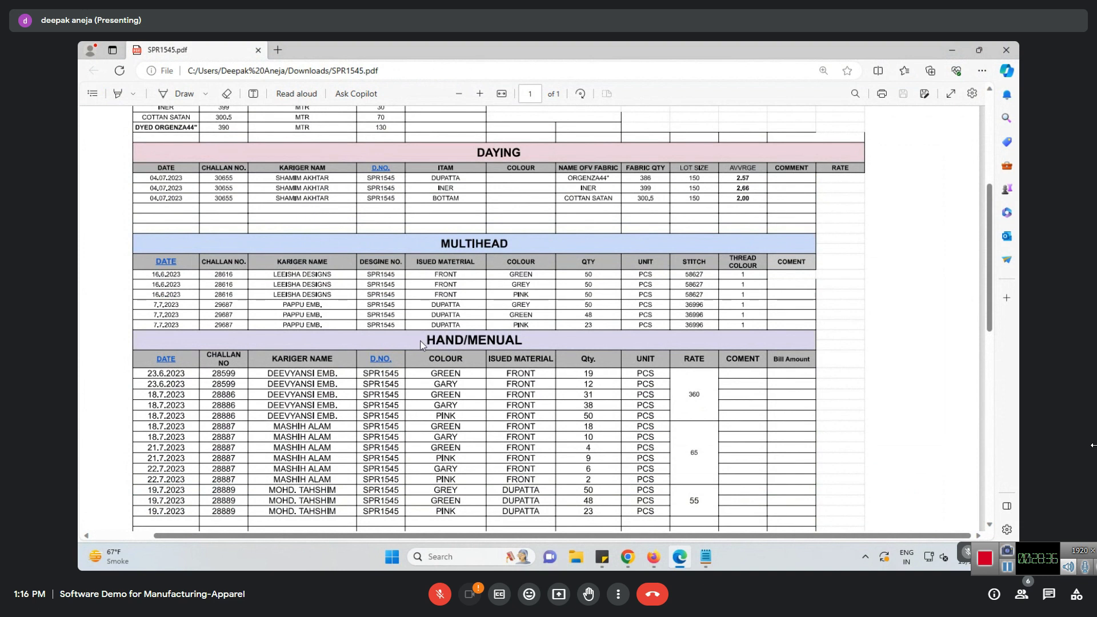
pyautogui.scroll(-5, 482, 435)
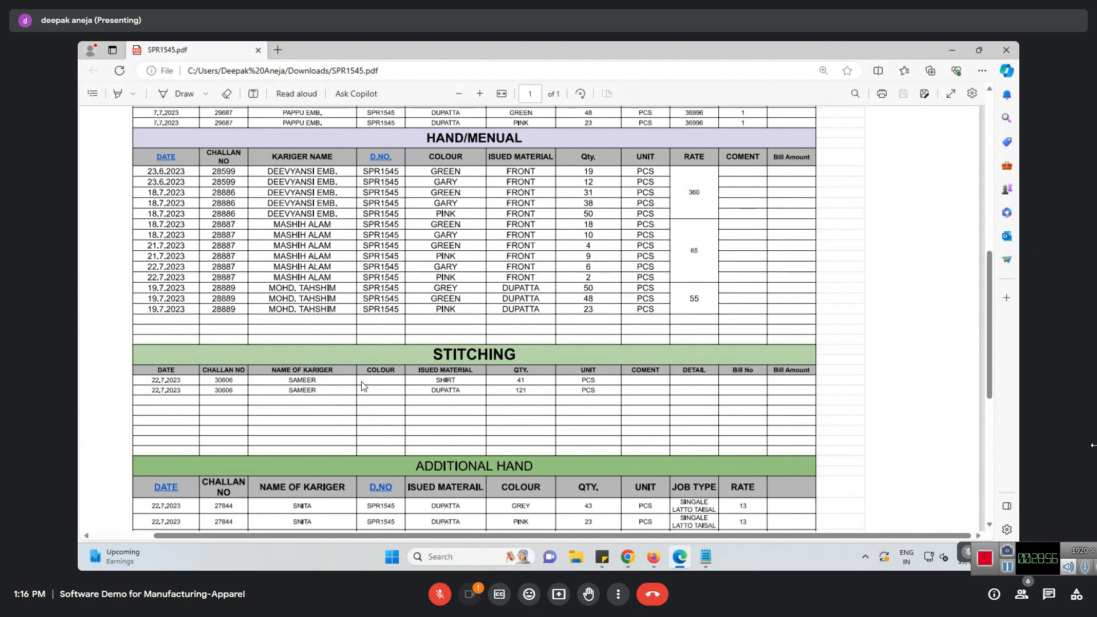
pyautogui.scroll(10, 362, 386)
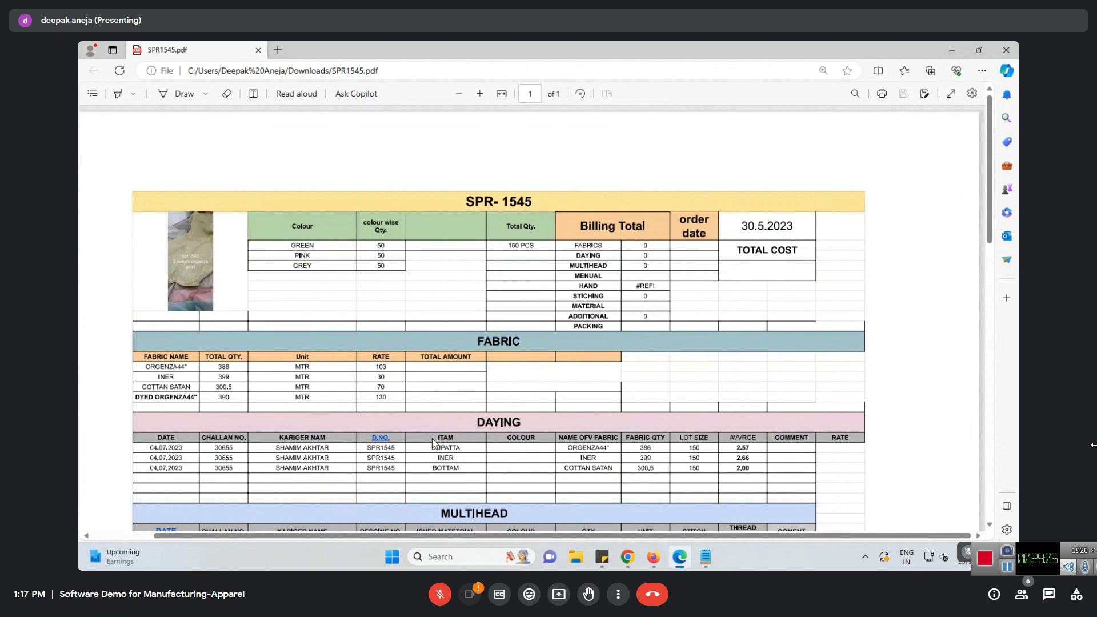
pyautogui.scroll(-1, 432, 441)
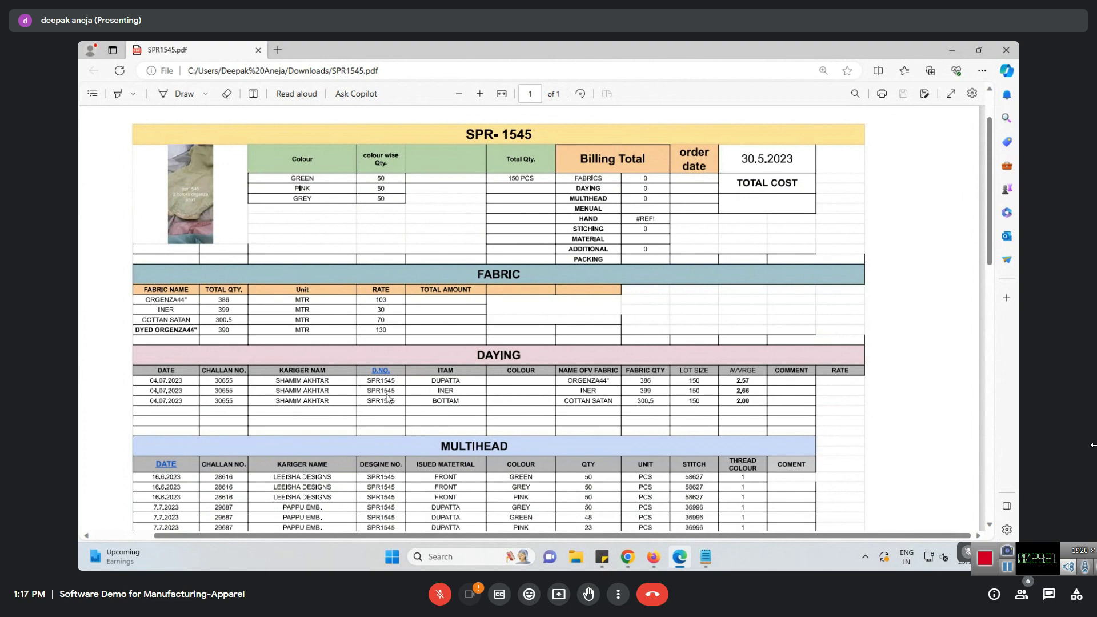
pyautogui.scroll(-3, 404, 431)
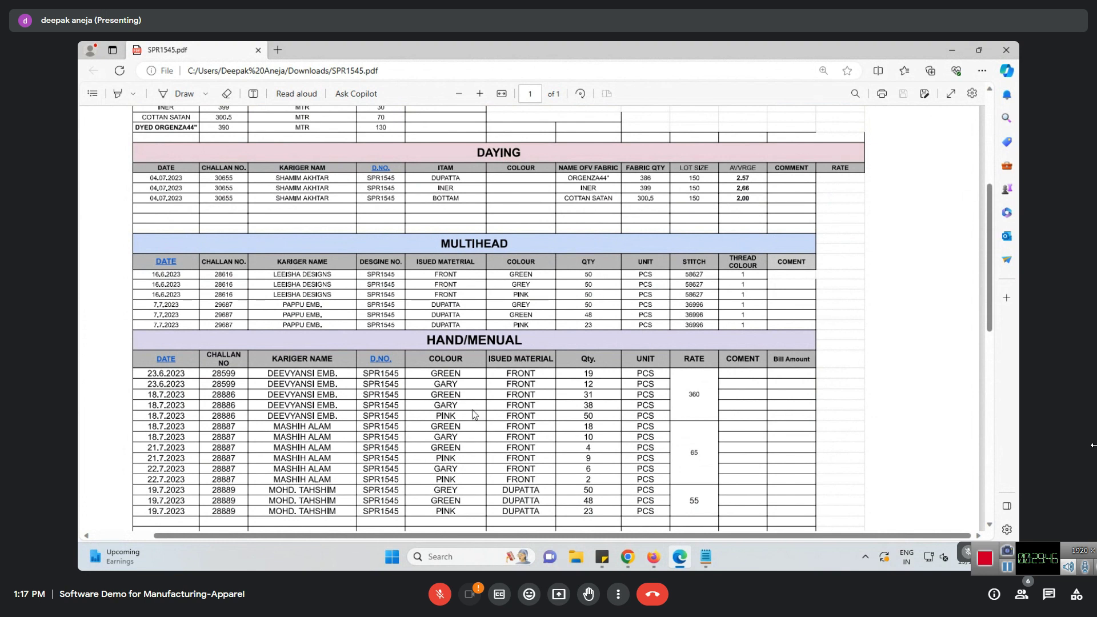
# Review the Job Order entry in Chrome against the colour-wise and total quantities at the start of SPR1545.pdf in Microsoft Edge
pyautogui.click(631, 560)
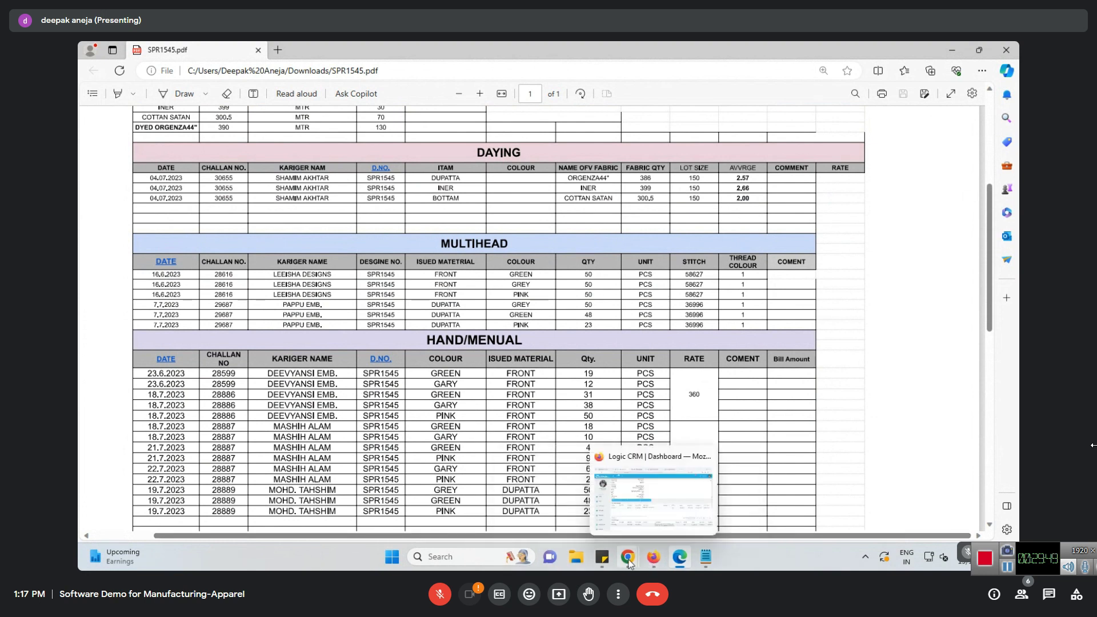
pyautogui.click(578, 507)
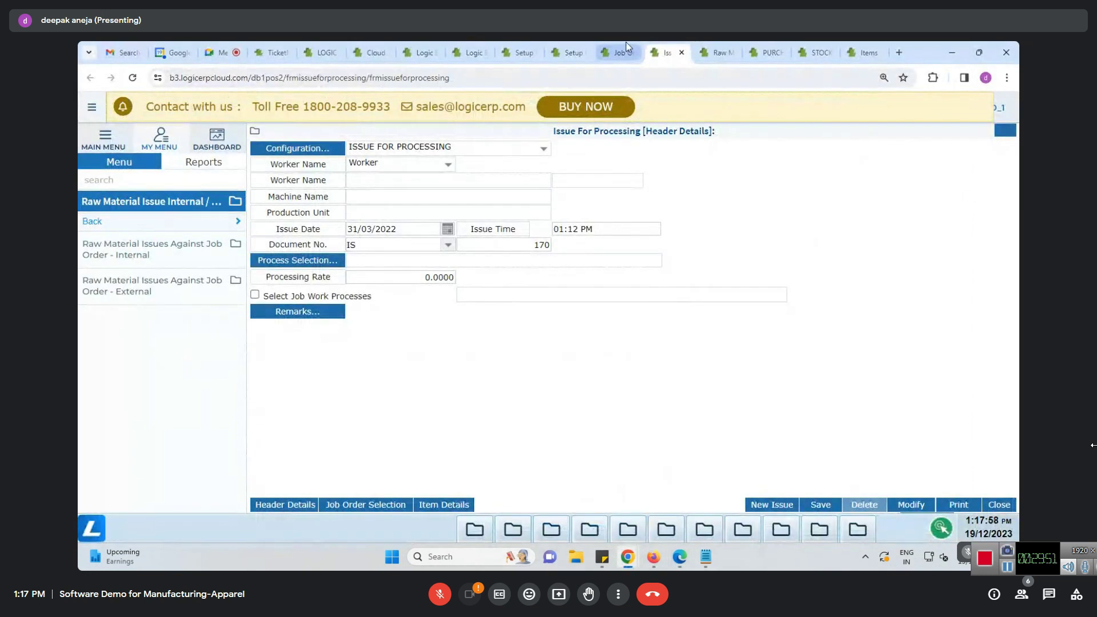
pyautogui.click(620, 53)
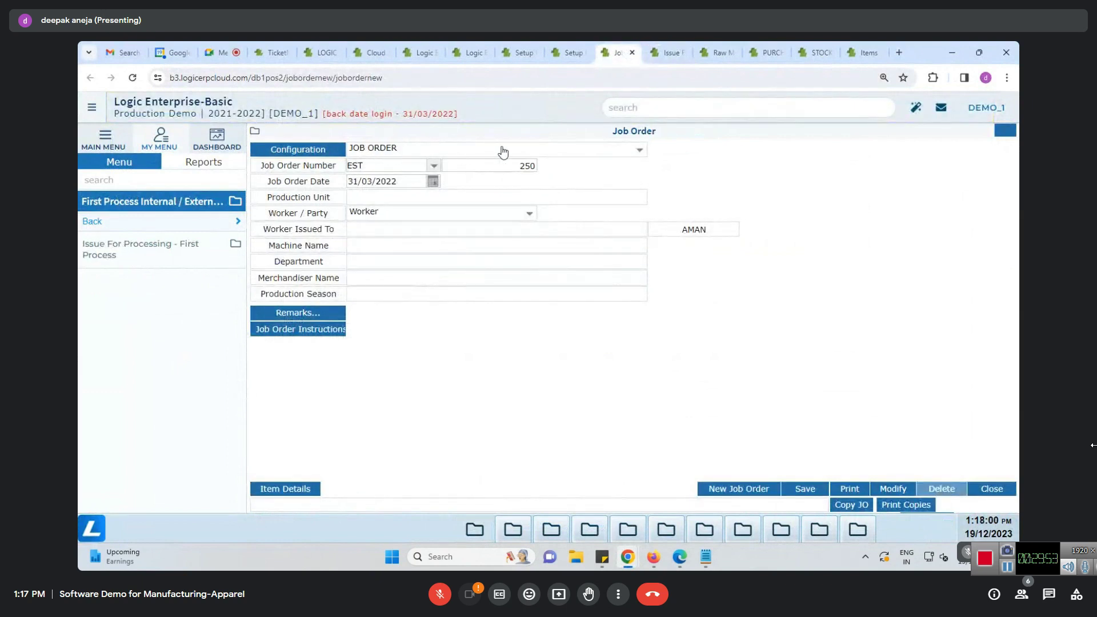
pyautogui.moveTo(598, 132); pyautogui.dragTo(685, 142)
pyautogui.moveTo(680, 558)
pyautogui.click(658, 498)
pyautogui.scroll(5, 593, 503)
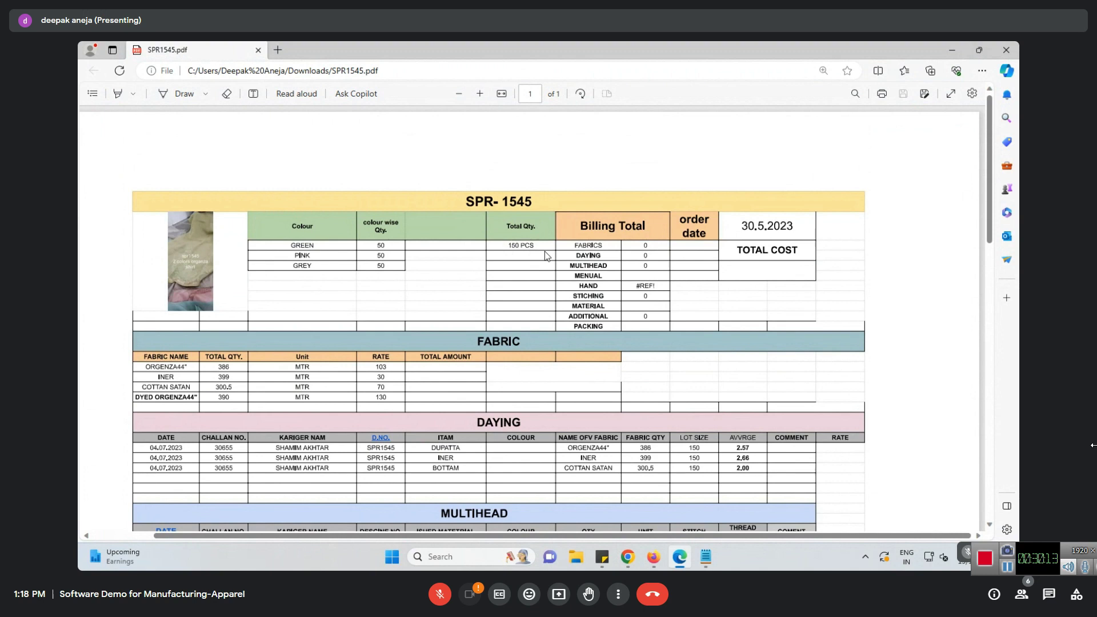
# Switch to the Job Order entry in Chrome, view the workers available for issue, and go to the Issue For Processing entry
pyautogui.click(655, 556)
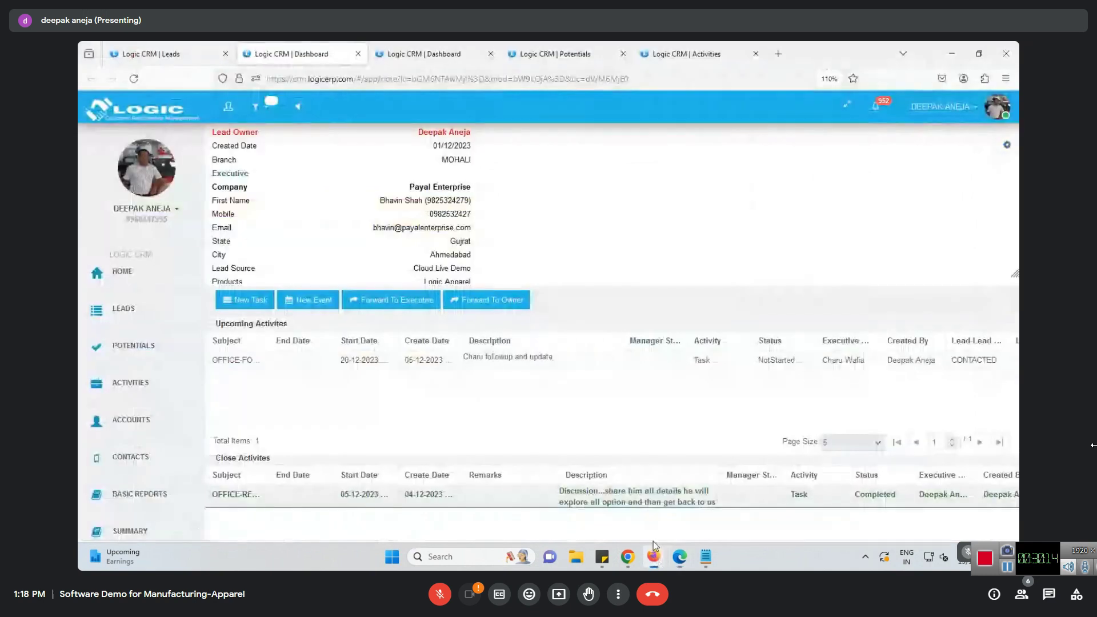
pyautogui.click(629, 557)
pyautogui.click(527, 470)
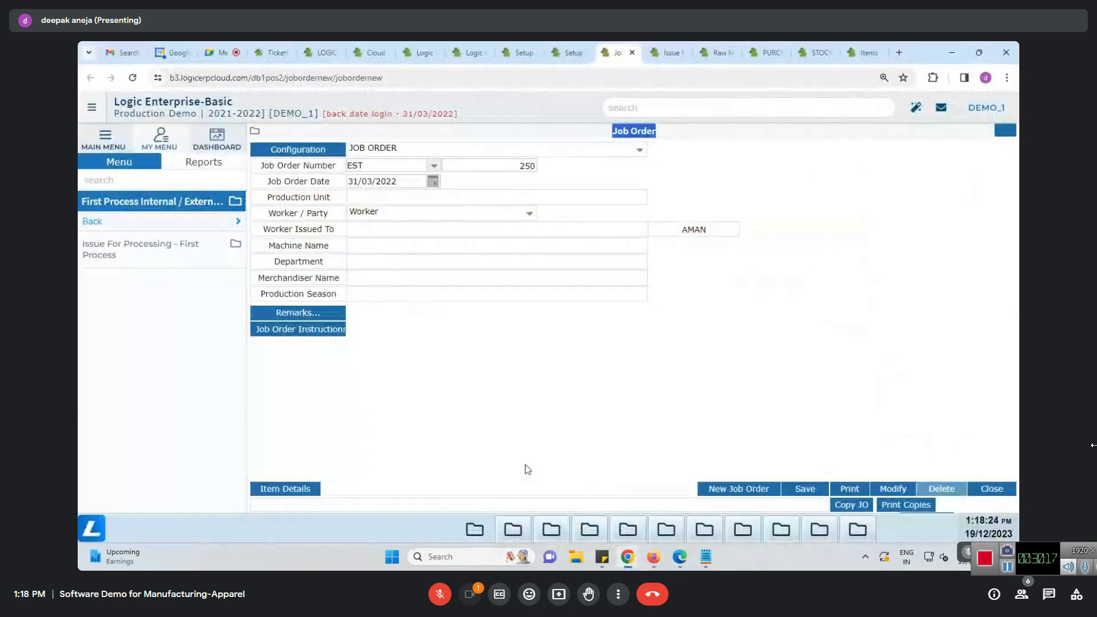
pyautogui.click(411, 232)
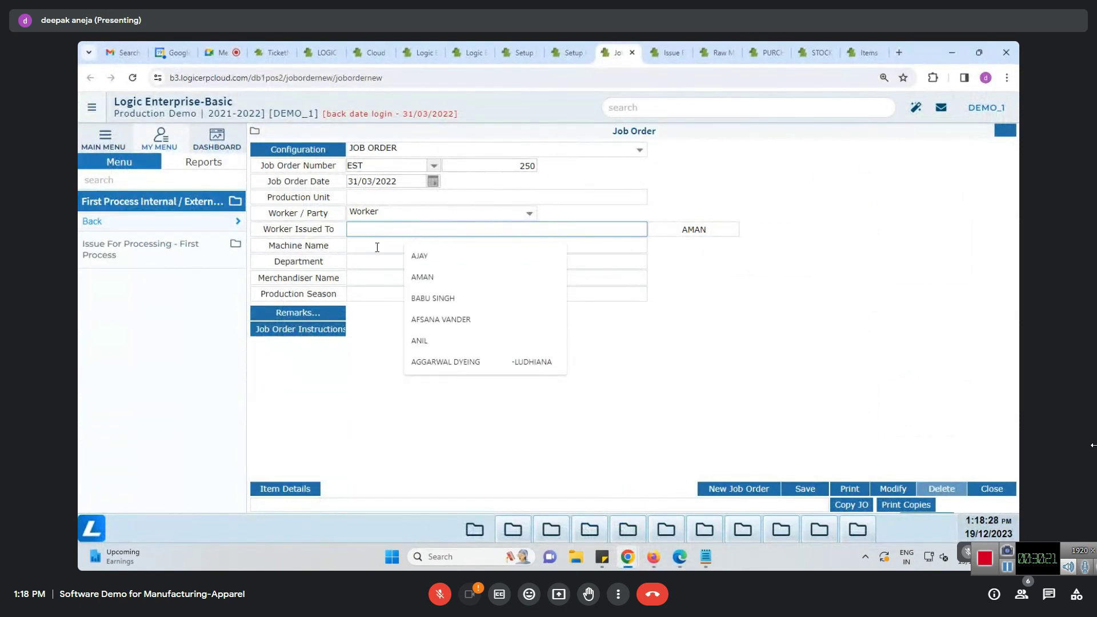
pyautogui.click(388, 393)
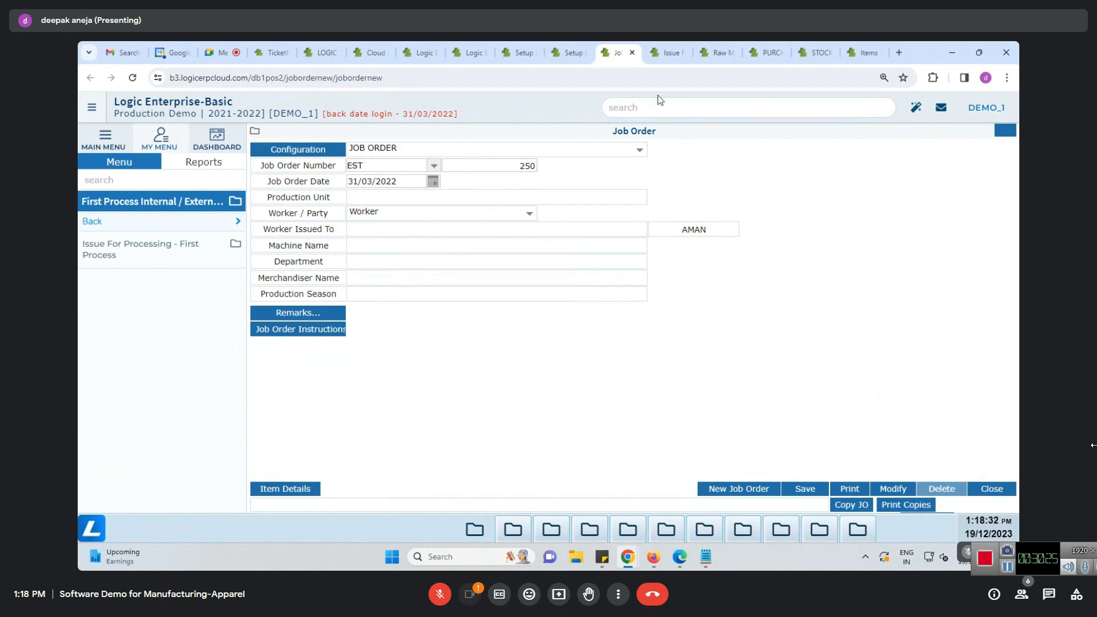
pyautogui.click(668, 57)
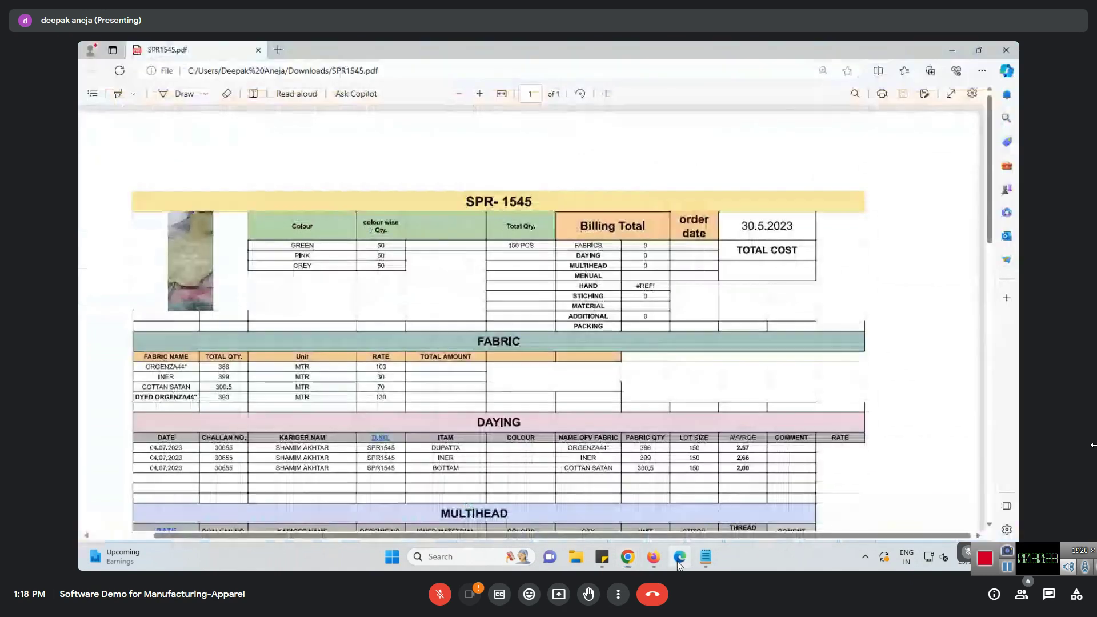
# Examine the fabric, dyeing, multihead and hand/manual tables of SPR1545.pdf in Microsoft Edge, and return to Issue For Processing in Chrome
pyautogui.click(680, 556)
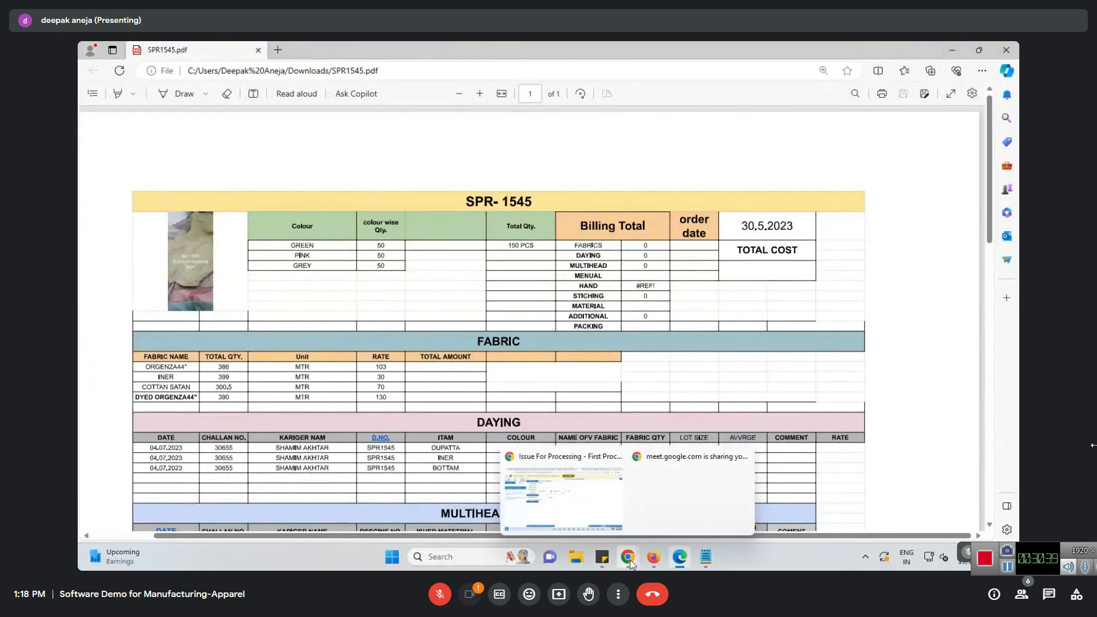
pyautogui.scroll(-1, 898, 472)
pyautogui.scroll(-3, 897, 472)
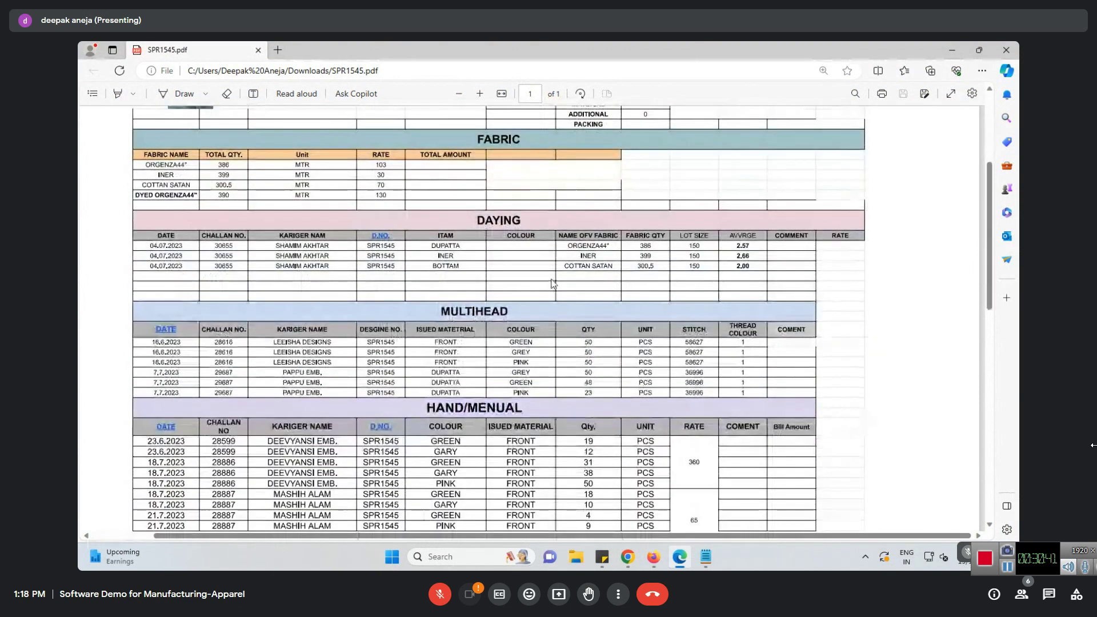
pyautogui.moveTo(631, 561)
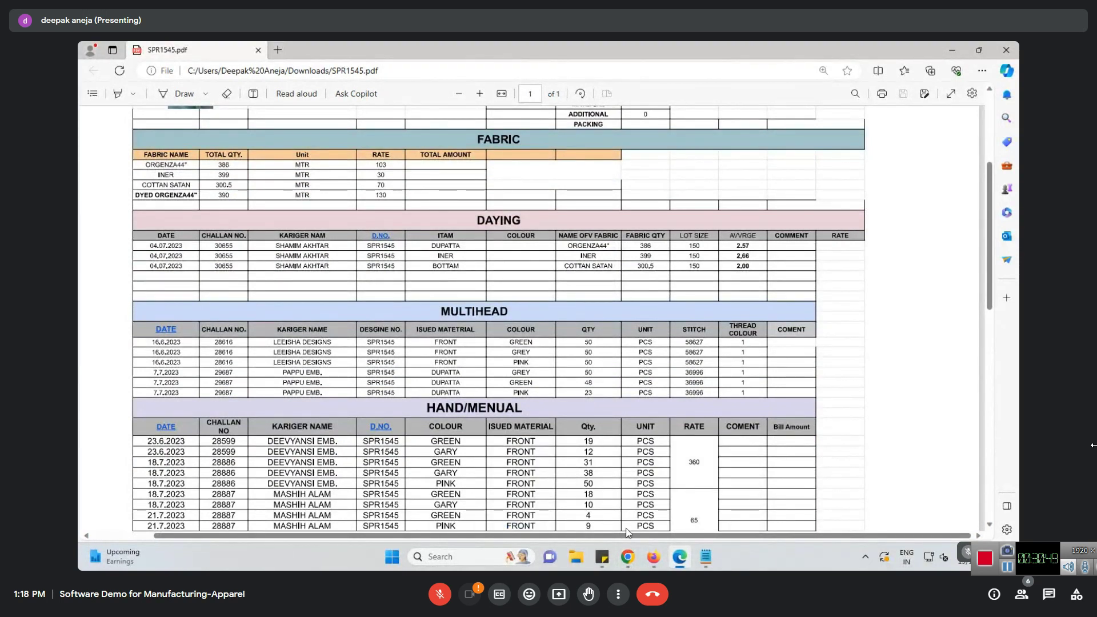
pyautogui.click(557, 480)
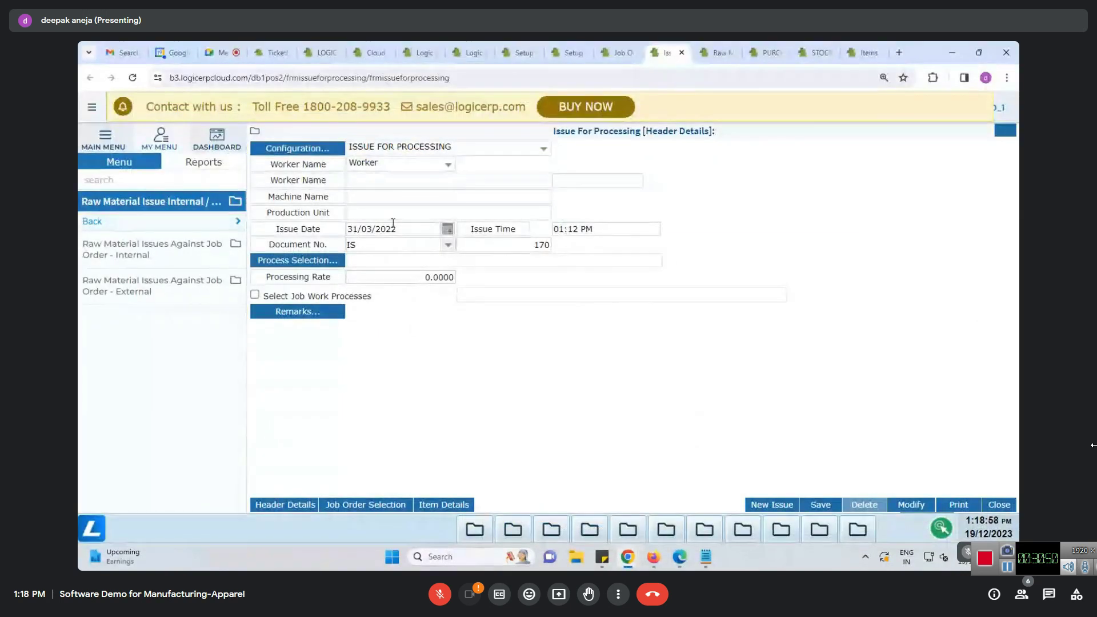
# Review the worker and process in the header of the internal raw material issue, and return to its item details
pyautogui.click(718, 52)
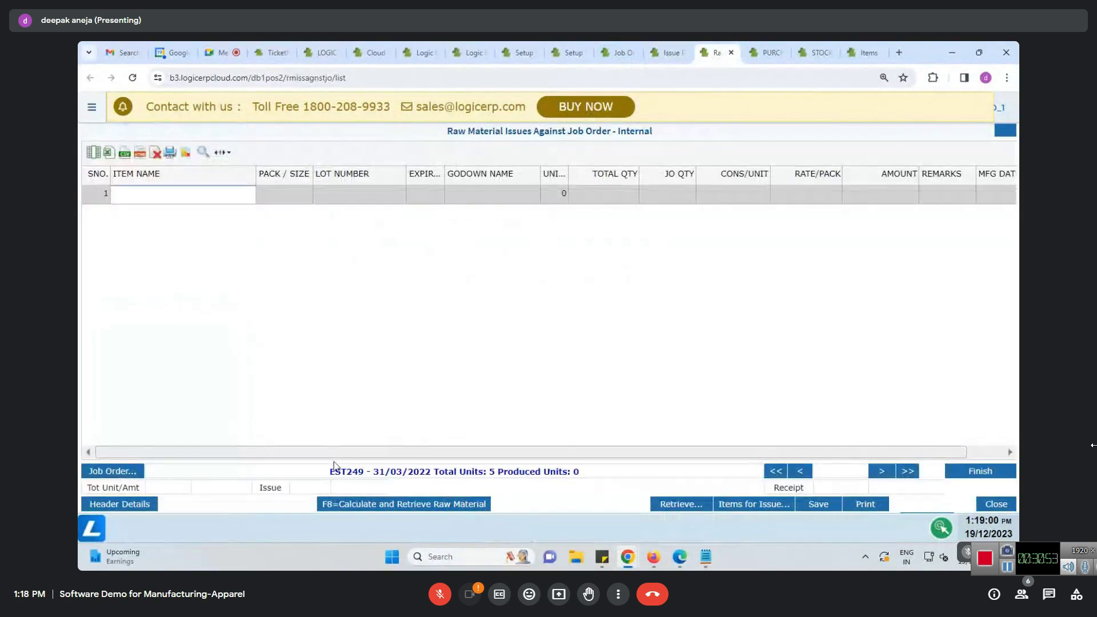
pyautogui.click(140, 504)
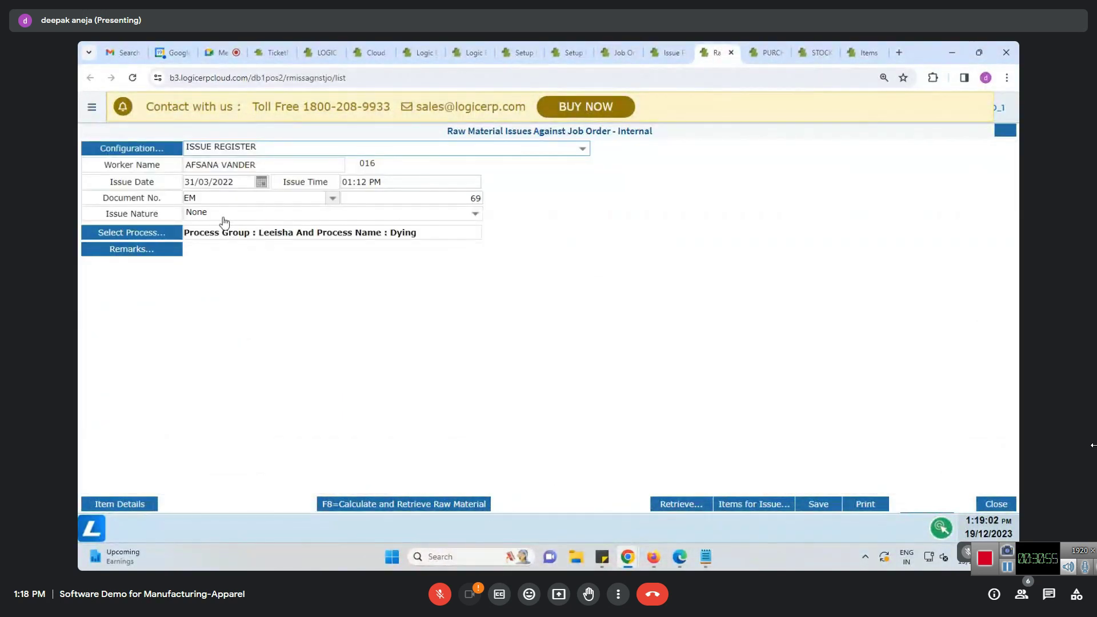
pyautogui.click(256, 166)
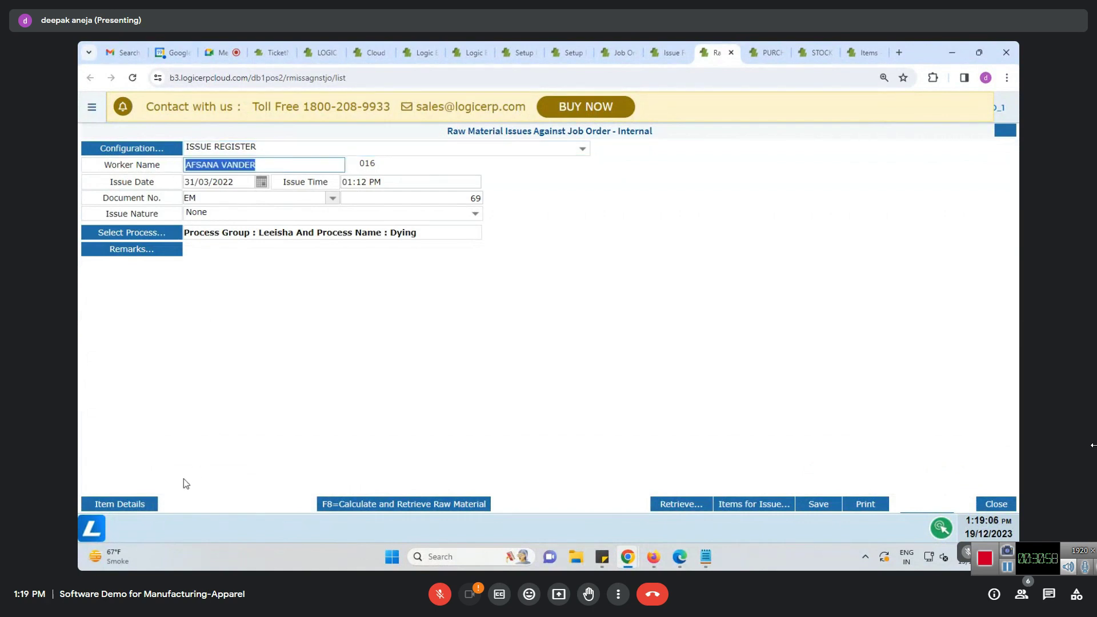
pyautogui.click(151, 508)
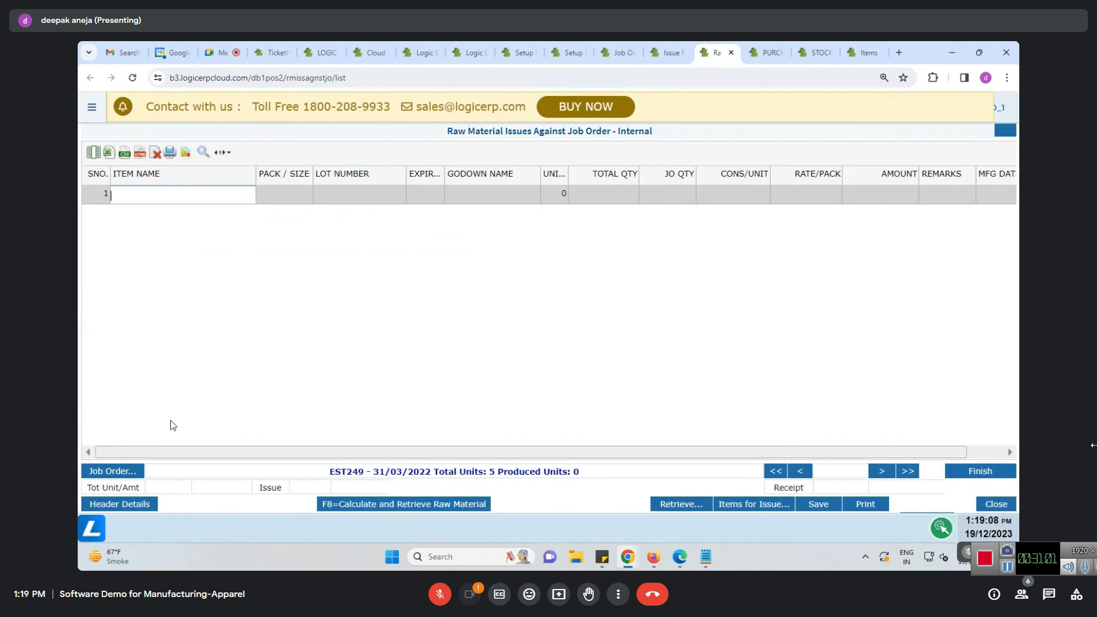
# Look over the dyeing, fabric and colour tables of SPR1545.pdf in Microsoft Edge, and return to the Job Order entry in Chrome
pyautogui.moveTo(674, 567)
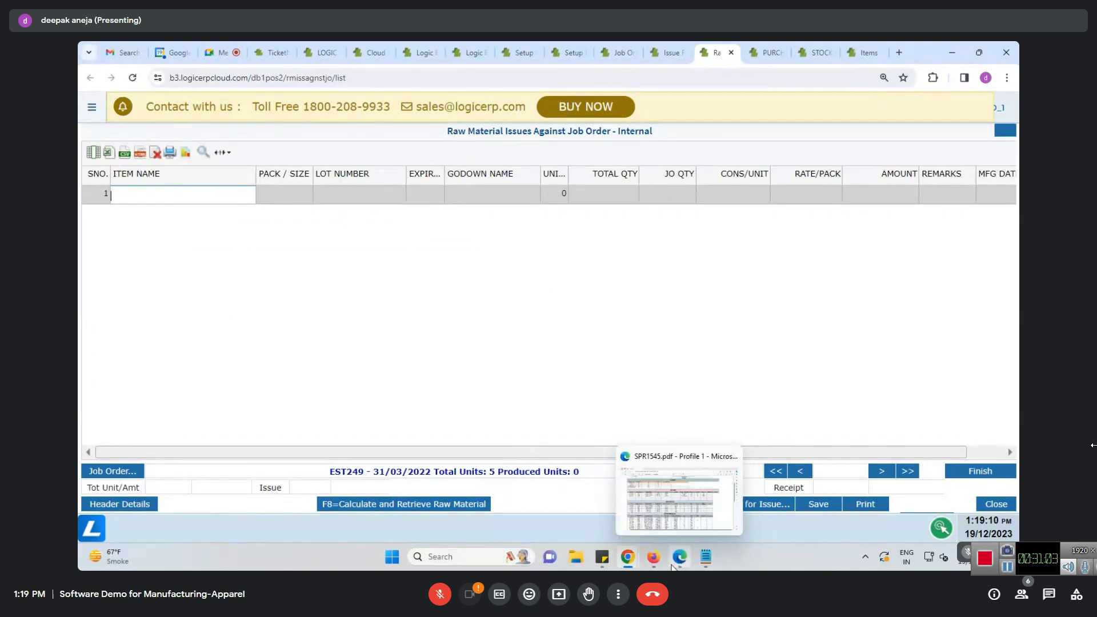
pyautogui.click(674, 567)
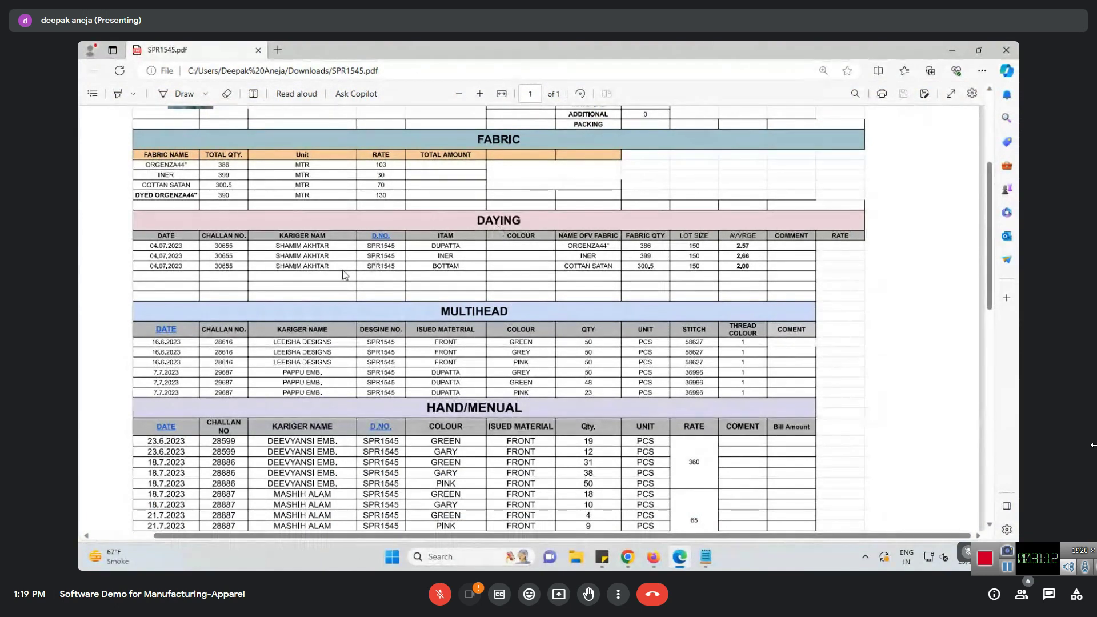
pyautogui.scroll(3, 232, 423)
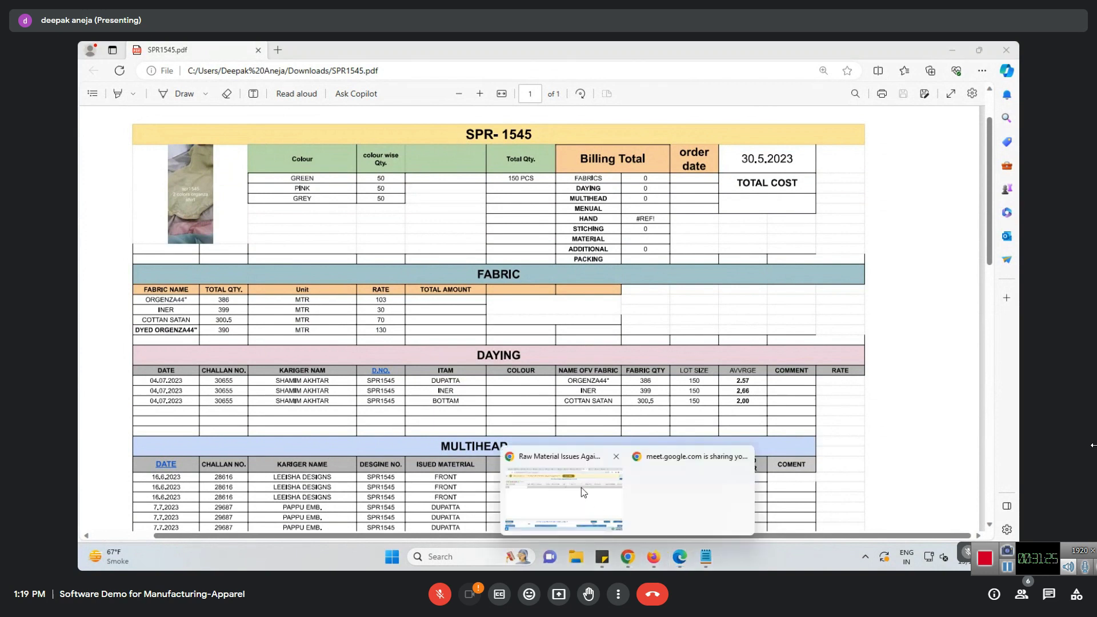
pyautogui.click(581, 488)
pyautogui.click(618, 52)
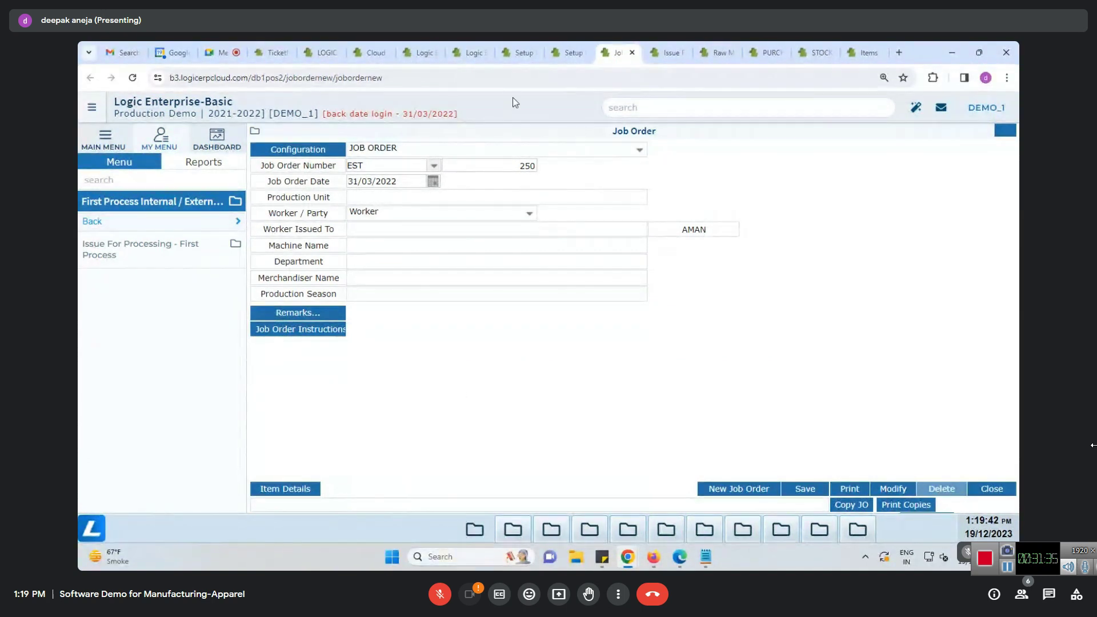
# Switch to SPR1545.pdf in Microsoft Edge and compare the dyeing table's fabric names and quantities with the order totals
pyautogui.moveTo(638, 569)
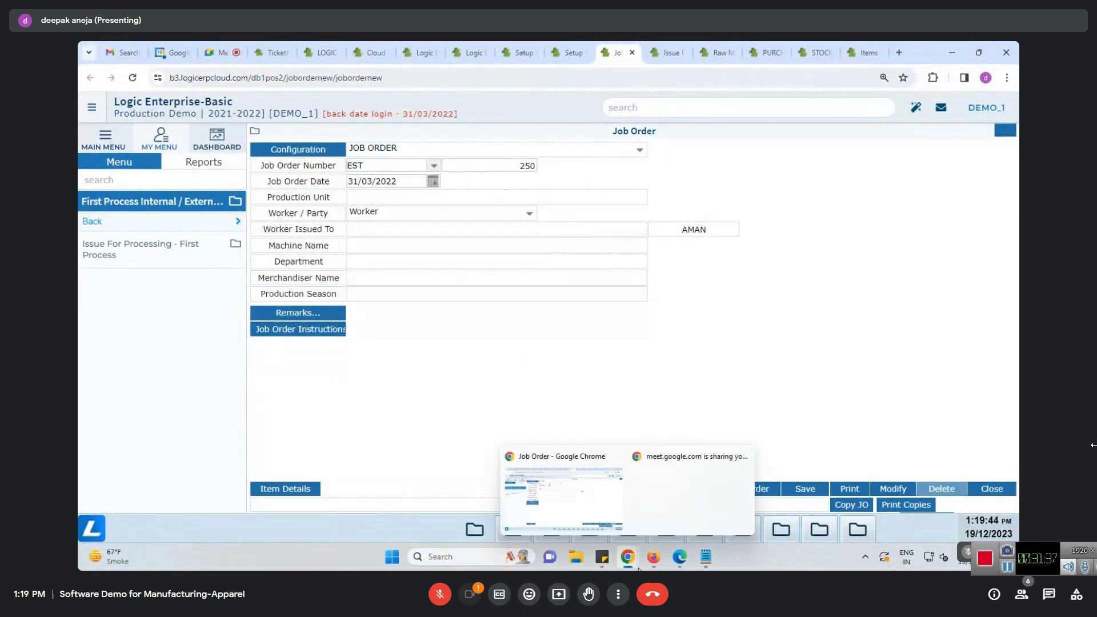
pyautogui.click(679, 557)
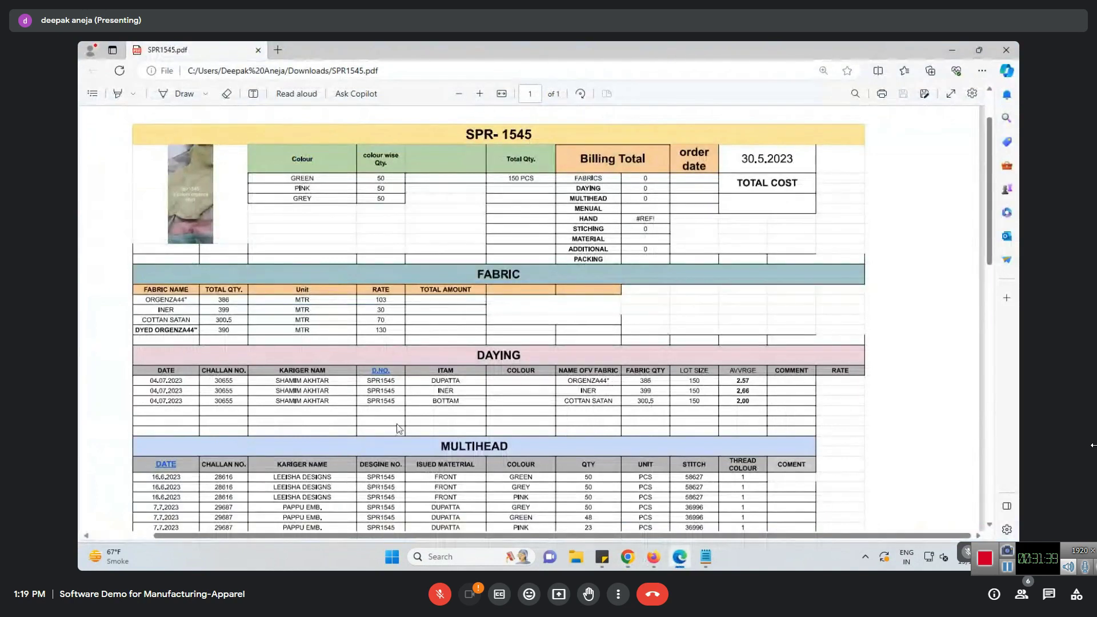
pyautogui.scroll(-3, 398, 428)
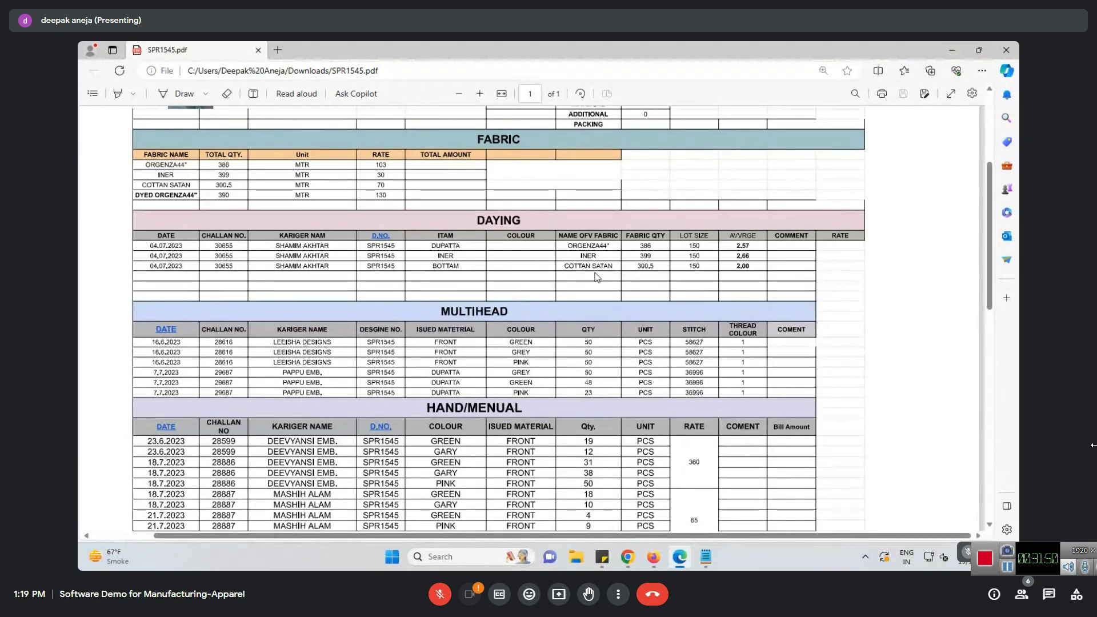
pyautogui.scroll(3, 657, 366)
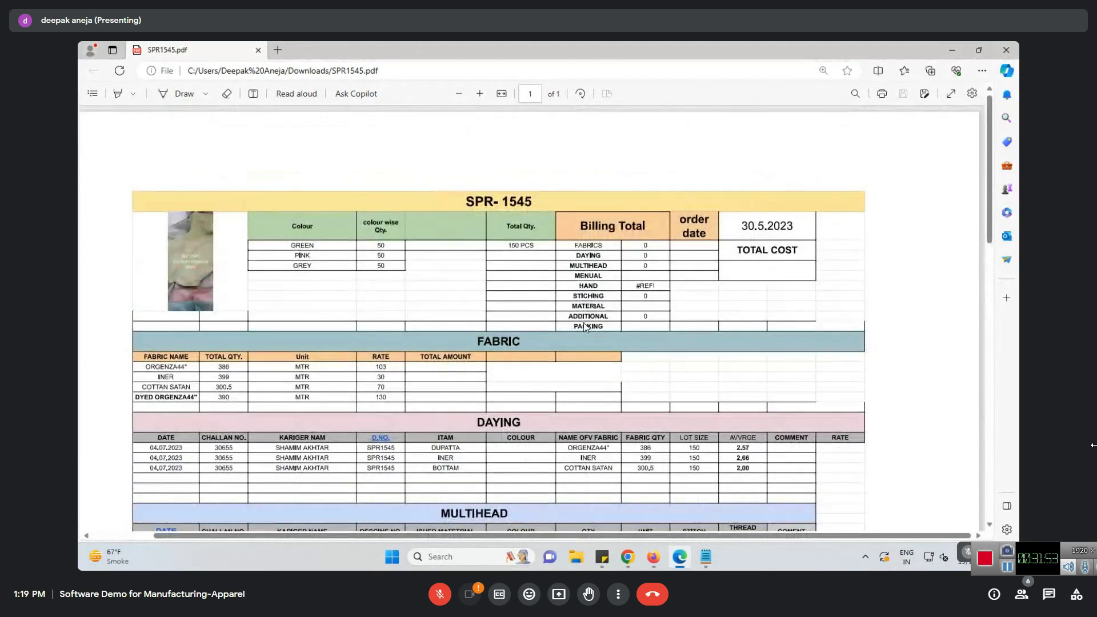
pyautogui.scroll(-1, 586, 327)
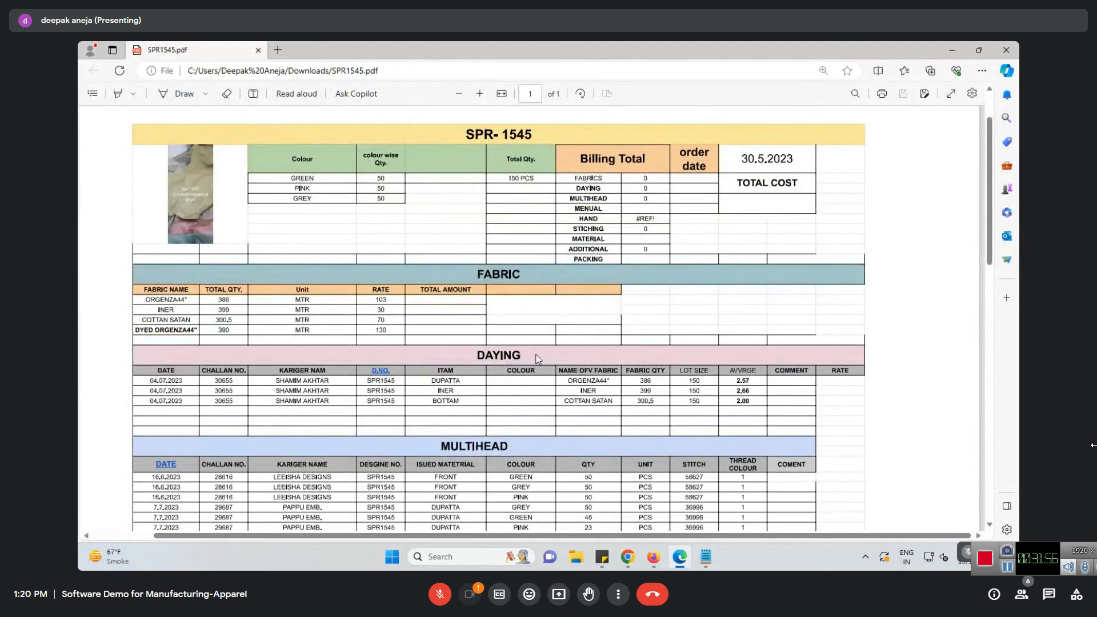
pyautogui.scroll(-2, 606, 408)
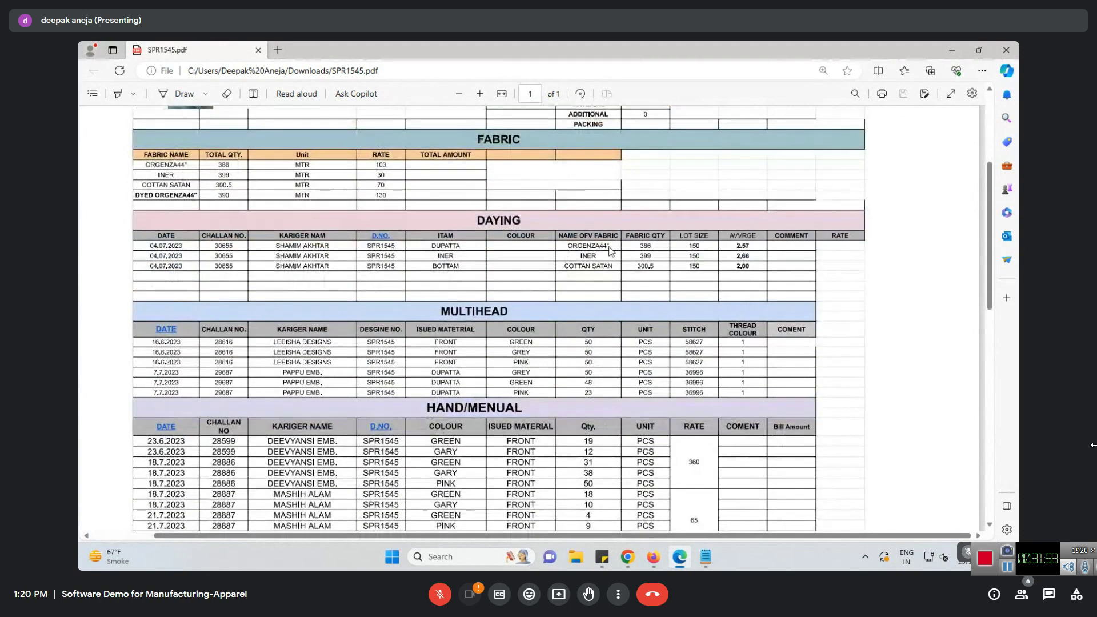
# Switch to the internal raw material issue in Chrome and calculate and retrieve the raw materials for production issue IS 169
pyautogui.moveTo(635, 564)
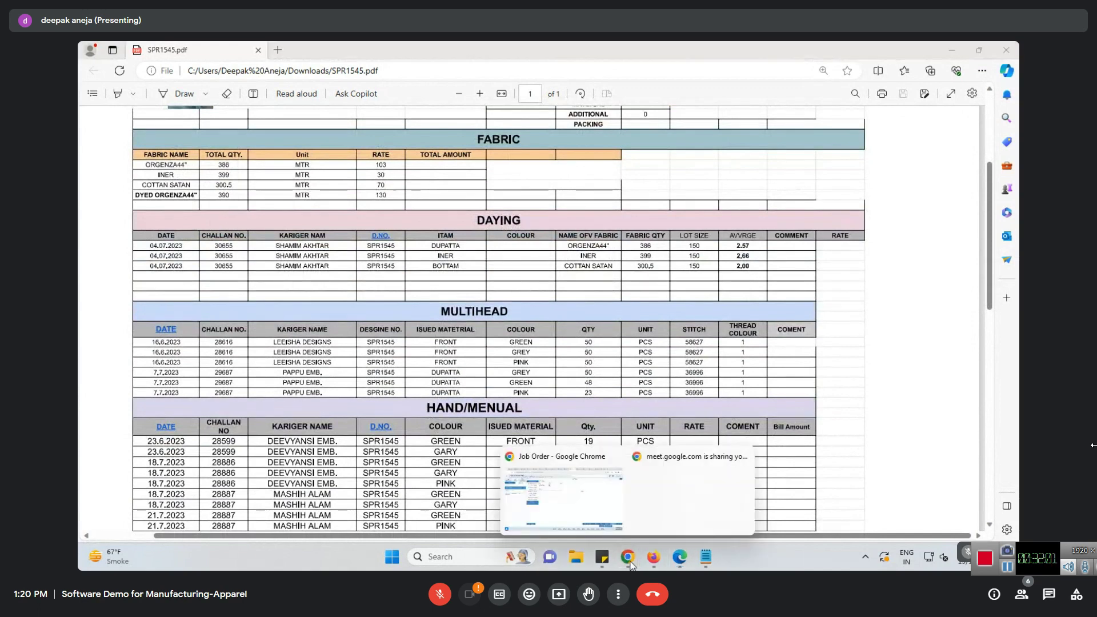
pyautogui.click(557, 493)
pyautogui.click(673, 55)
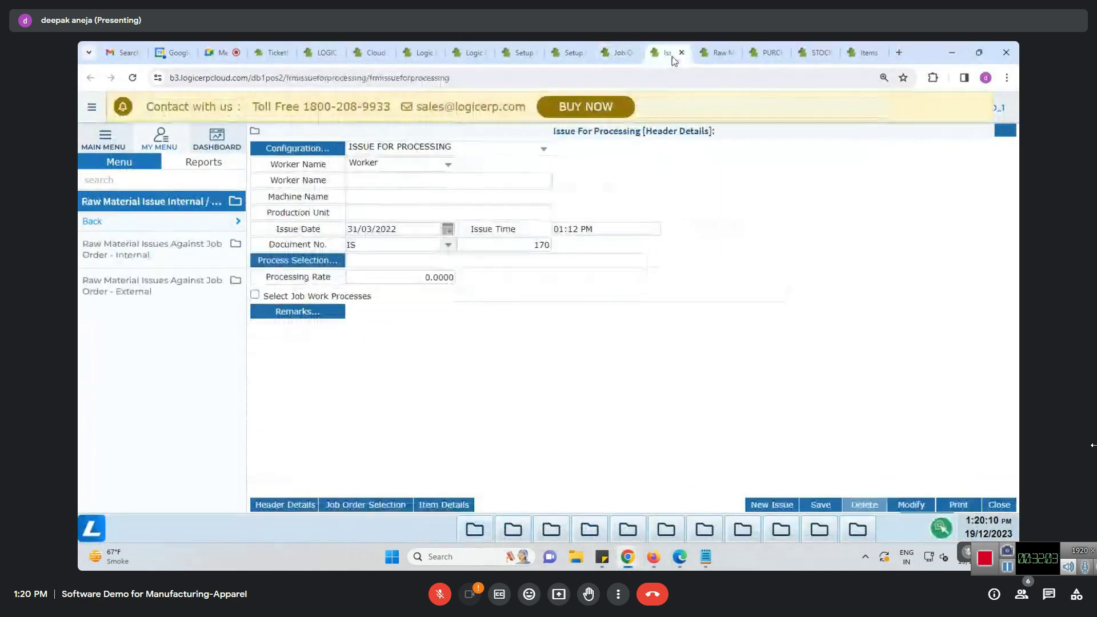
pyautogui.click(717, 53)
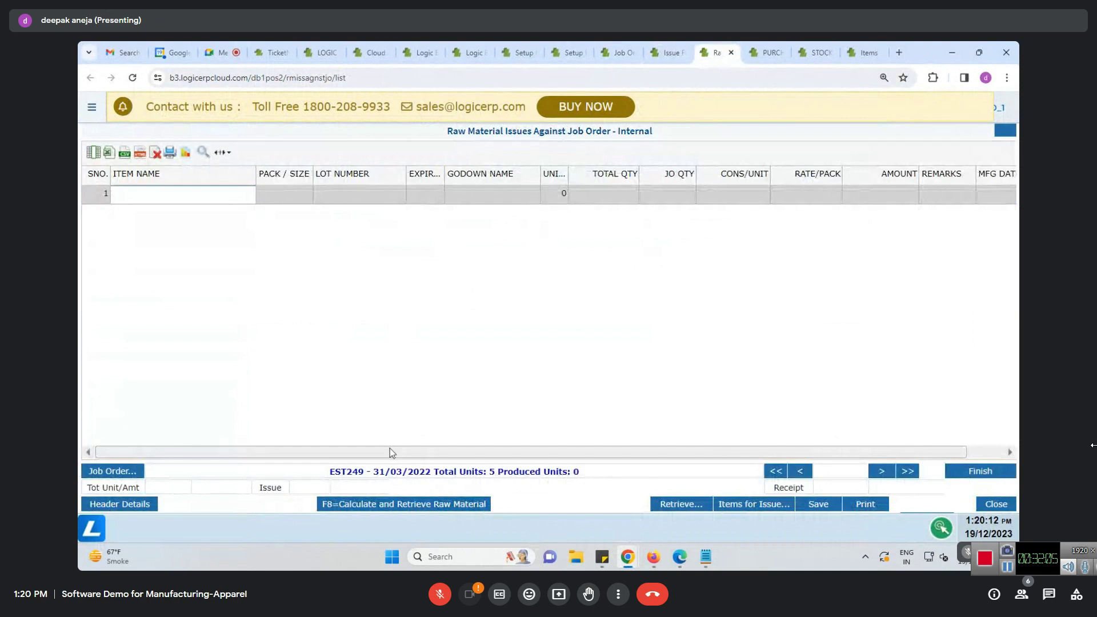
pyautogui.click(362, 504)
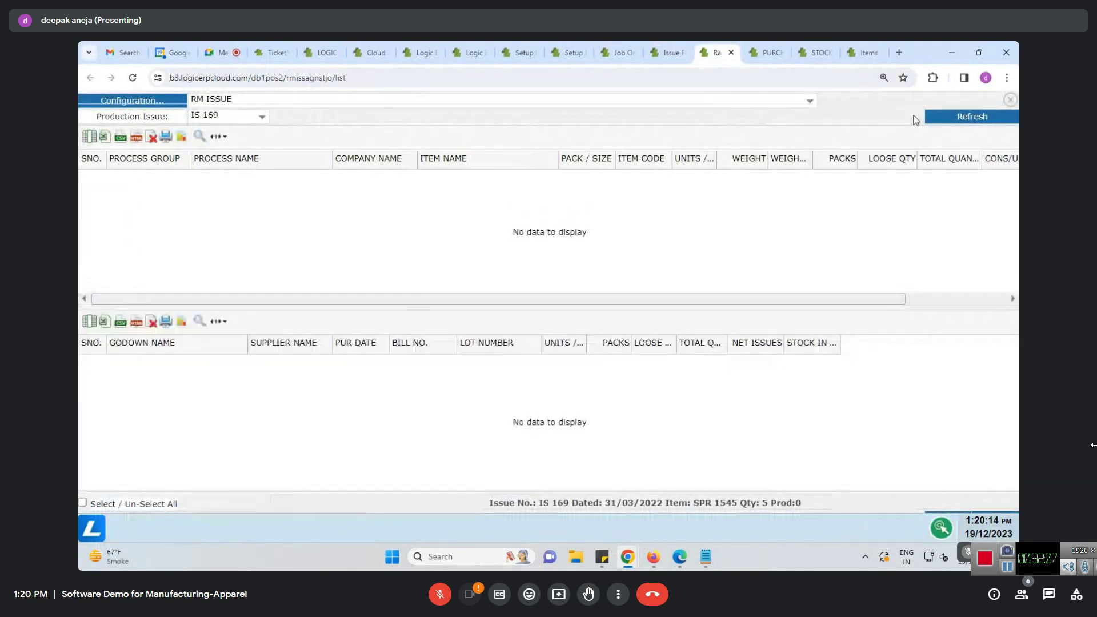
pyautogui.click(937, 129)
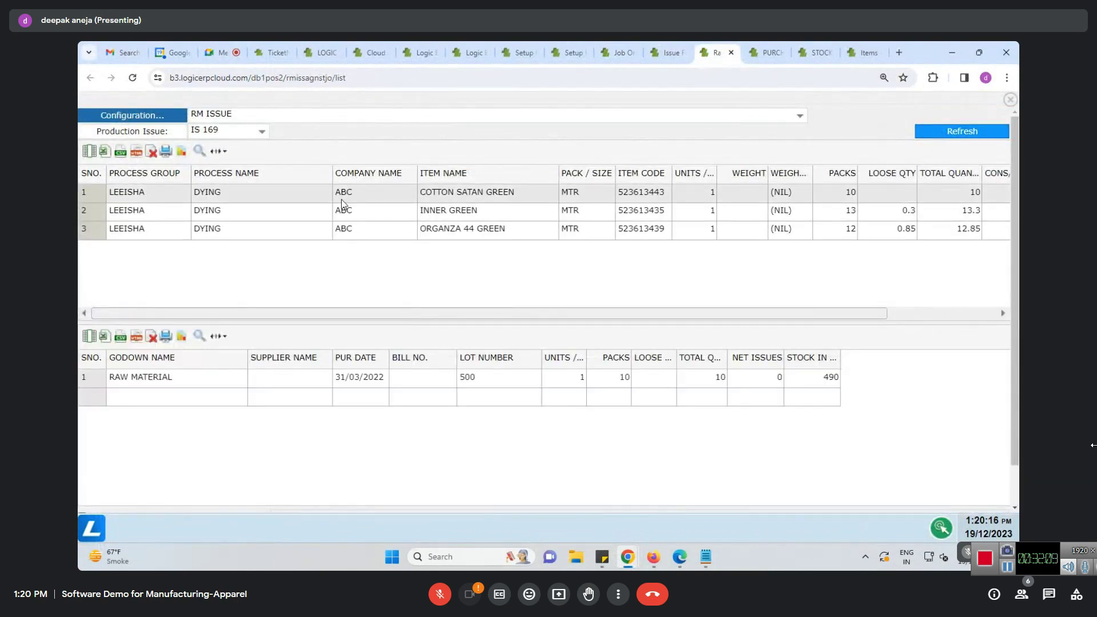
# Select COTTON SATAN GREEN, INNER GREEN and ORGANZA 44 GREEN and load them into the raw material issue
pyautogui.moveTo(359, 314)
pyautogui.mouseDown()
pyautogui.moveTo(623, 319)
pyautogui.moveTo(359, 322)
pyautogui.mouseUp()
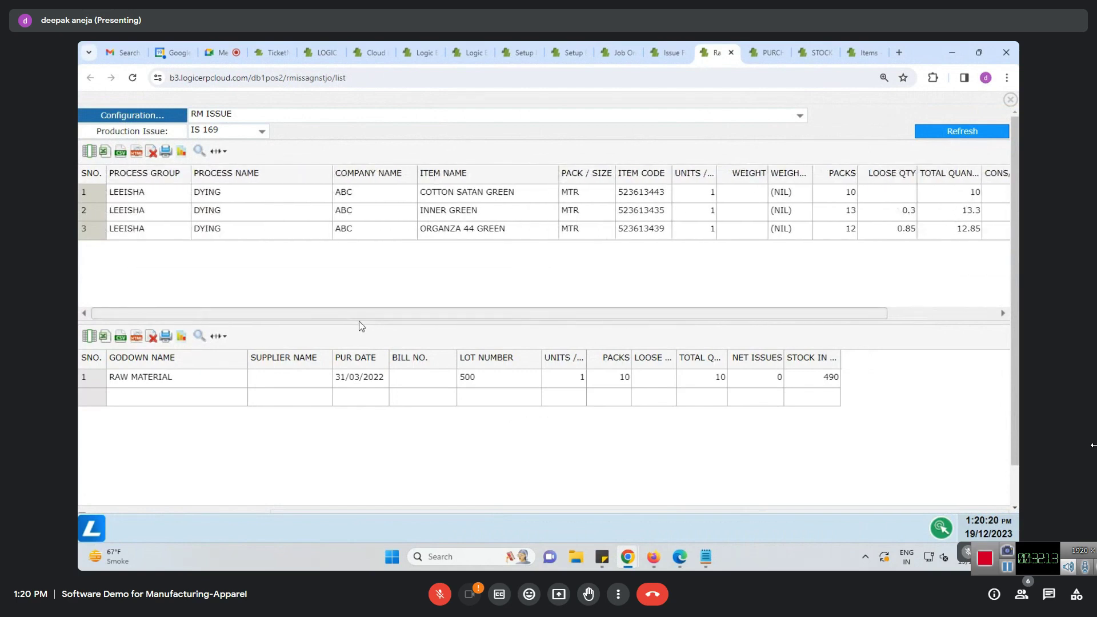
pyautogui.click(167, 220)
pyautogui.click(173, 232)
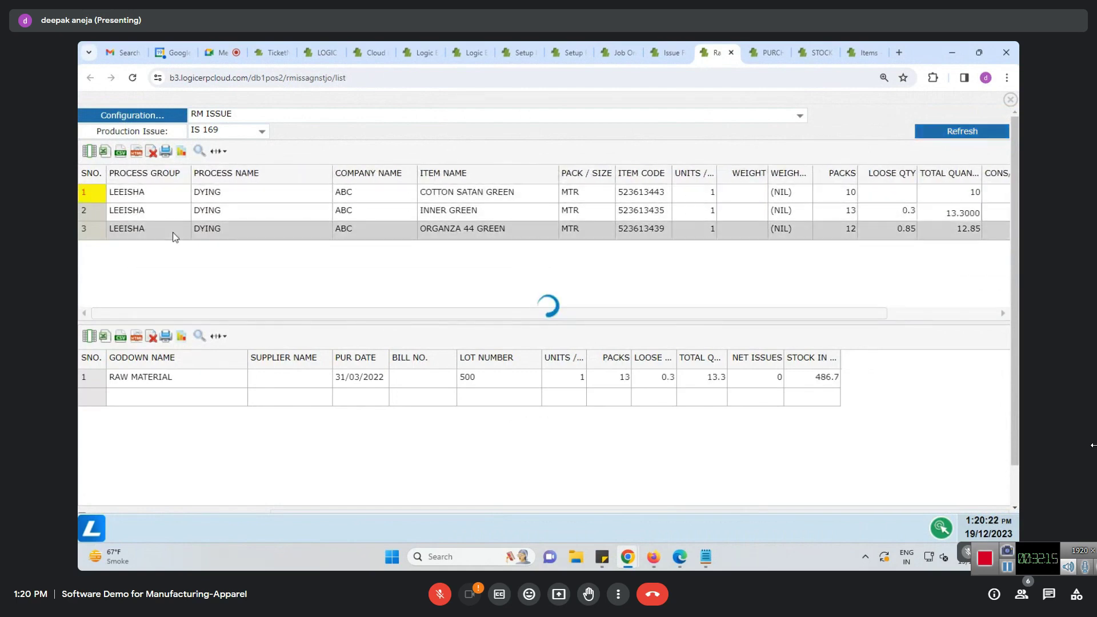
pyautogui.click(170, 215)
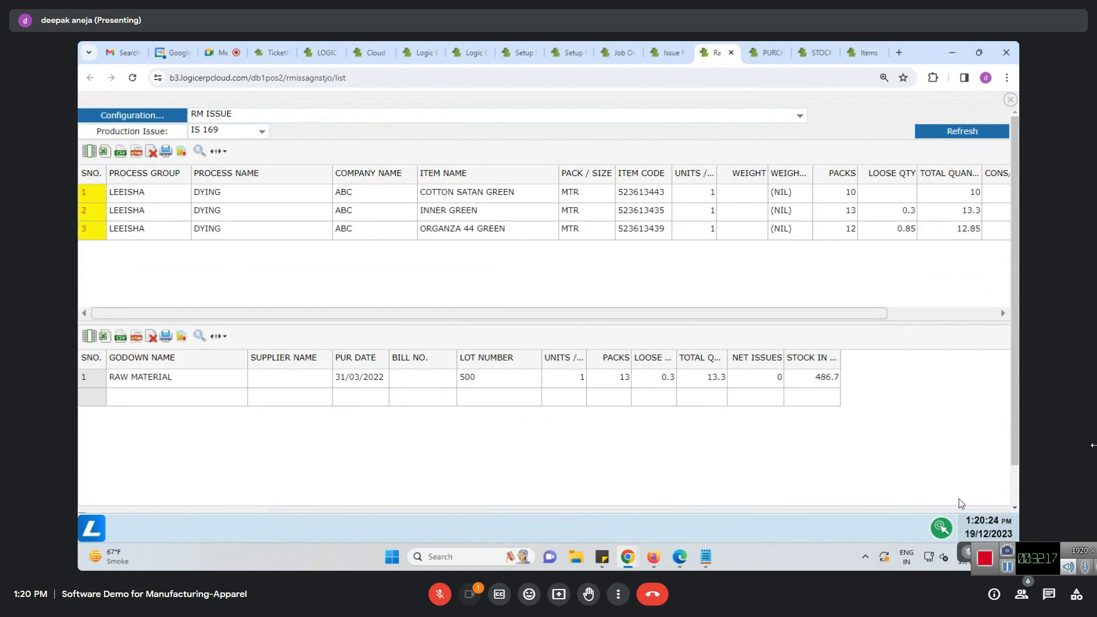
pyautogui.scroll(-1, 1016, 421)
pyautogui.click(941, 492)
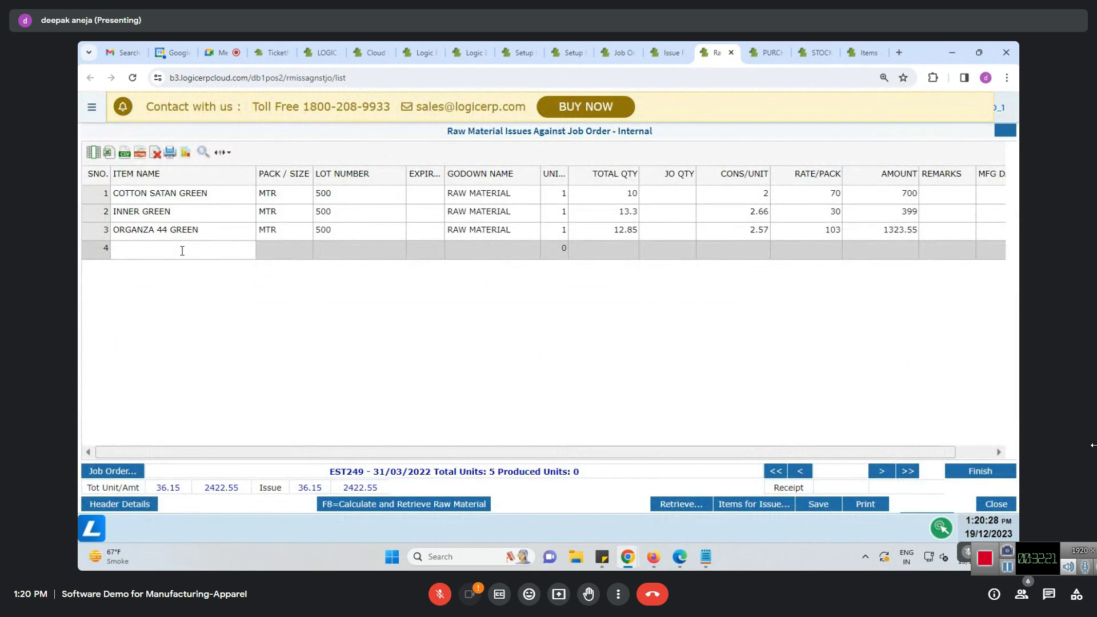
# Add INNER GREEN from lot 500 as a fourth raw material line with a total quantity of 10
pyautogui.click(181, 251)
pyautogui.write('IN')
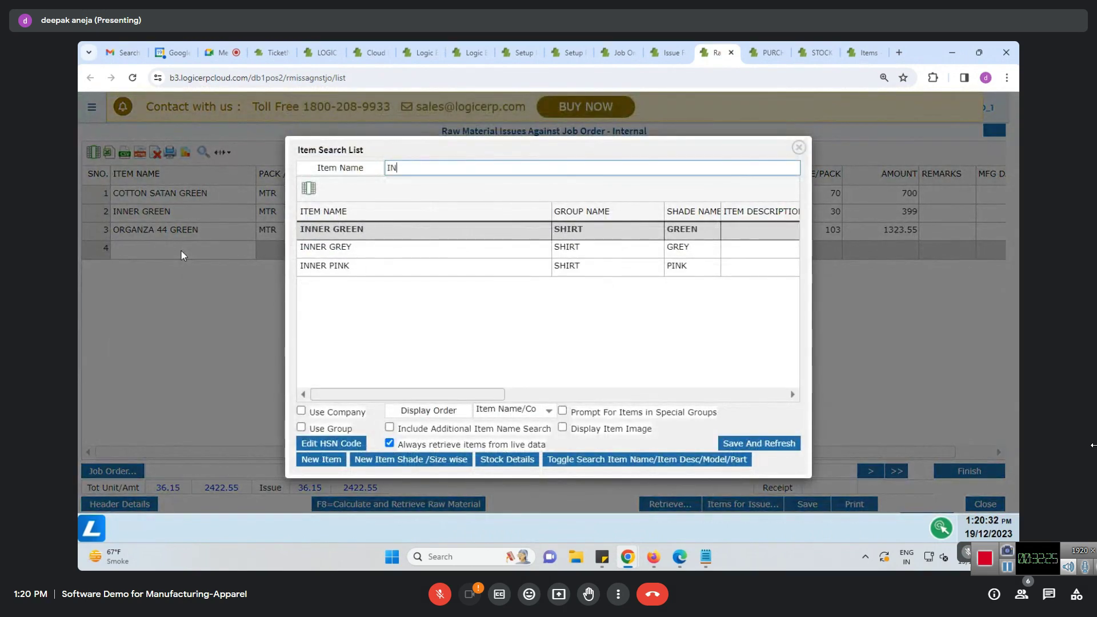
pyautogui.press('Return')
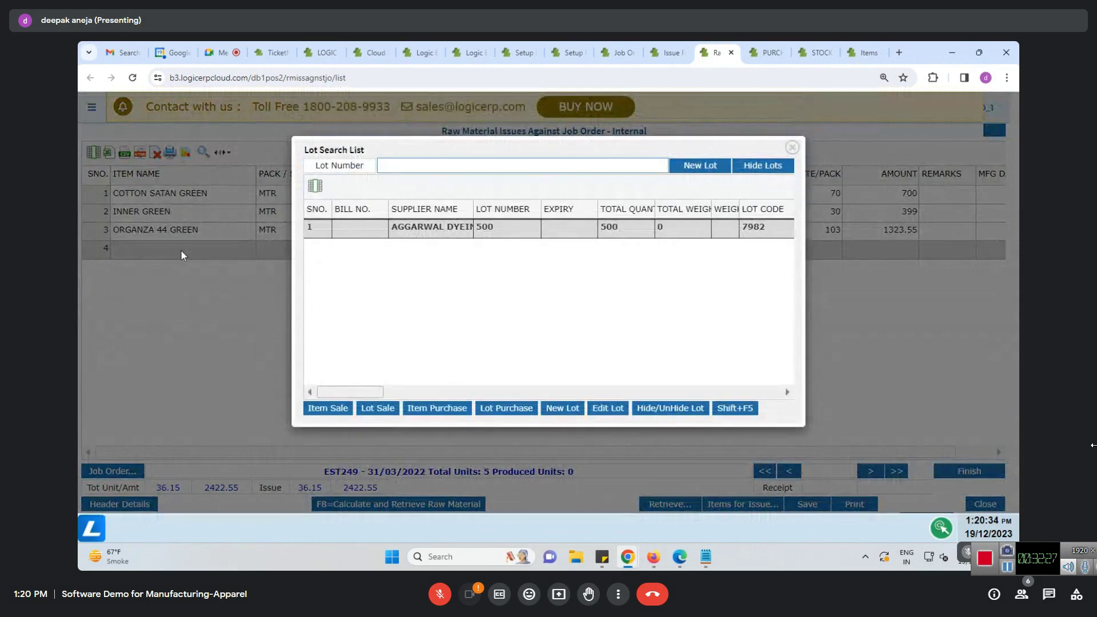
pyautogui.press('Return')
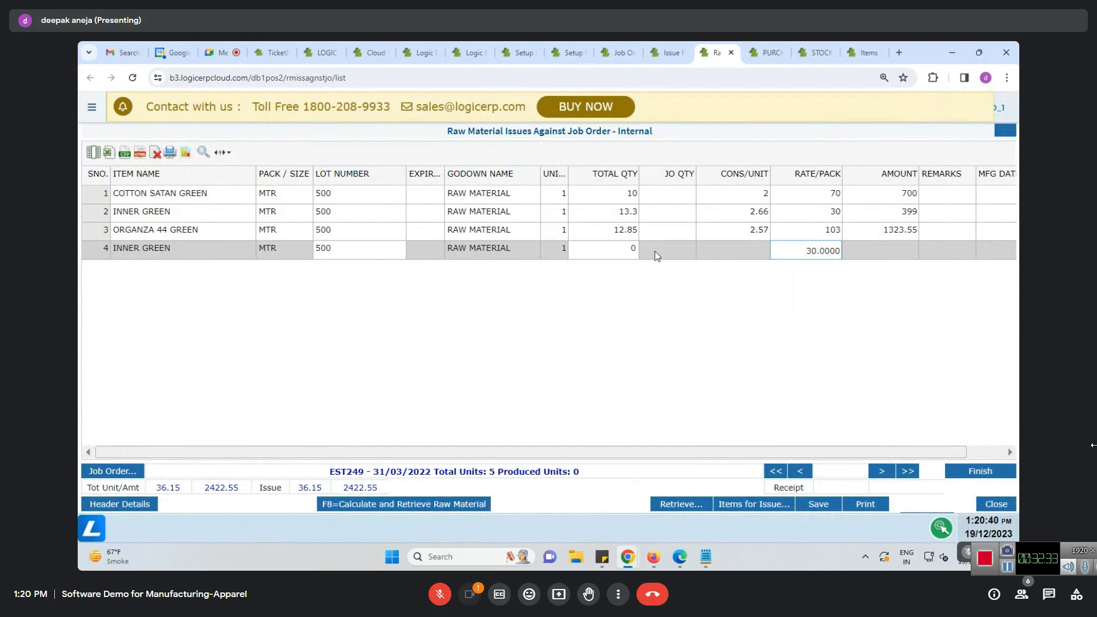
pyautogui.click(625, 254)
pyautogui.doubleClick(625, 255)
pyautogui.write('10')
pyautogui.press('Return')
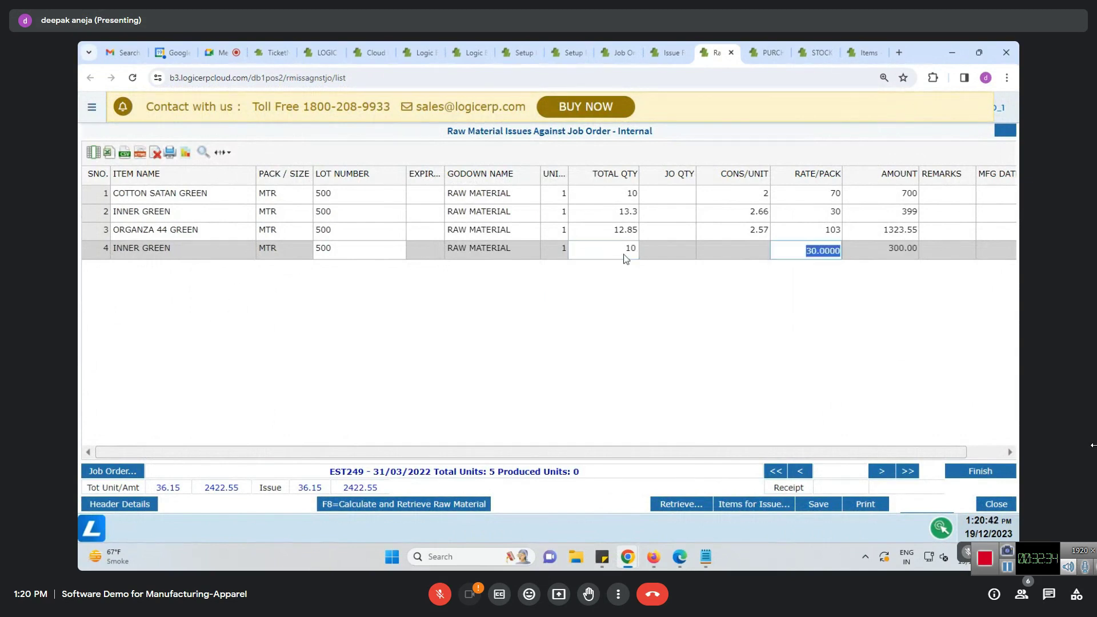
pyautogui.press('Return')
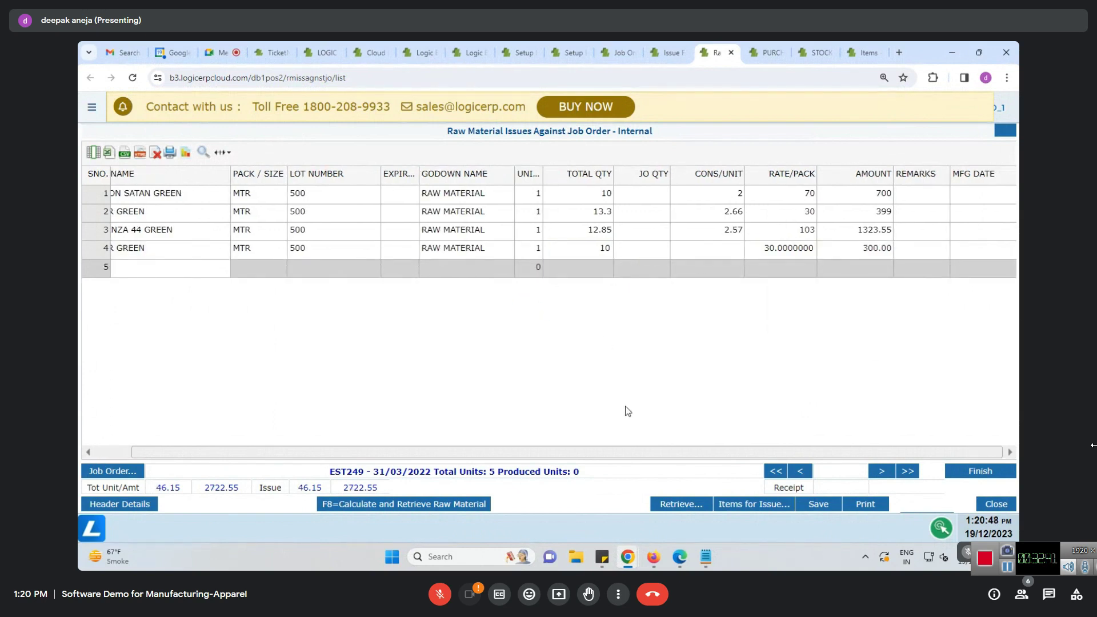
# Set the total quantity of the fourth line, INNER GREEN, to 100
pyautogui.moveTo(639, 452); pyautogui.dragTo(604, 452)
pyautogui.click(240, 195)
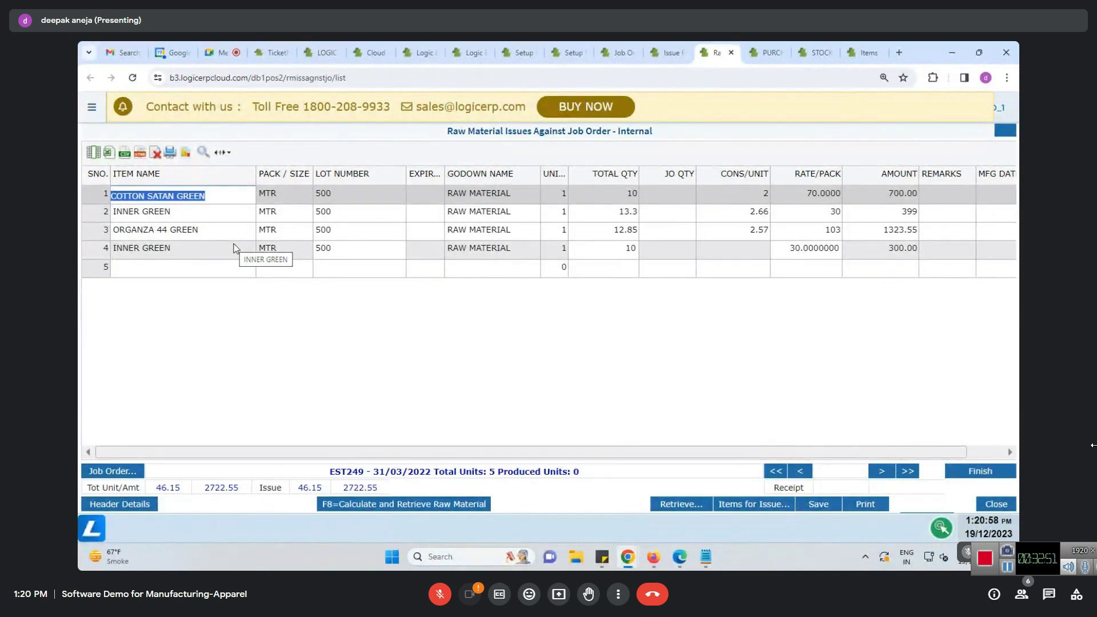
pyautogui.click(591, 253)
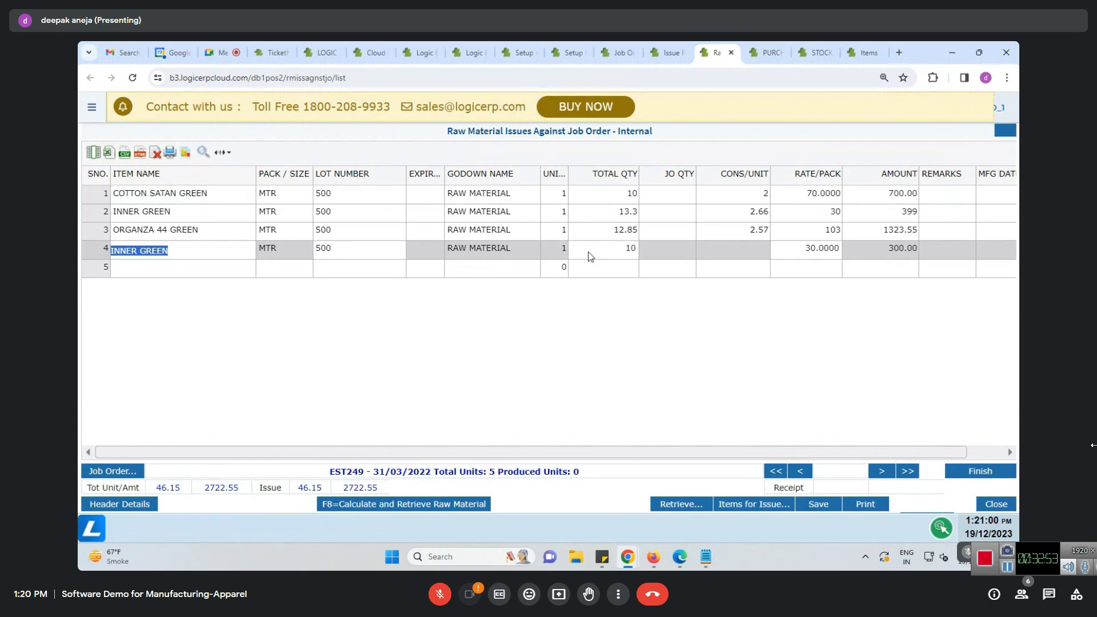
pyautogui.click(590, 252)
pyautogui.write('100')
pyautogui.press('Return')
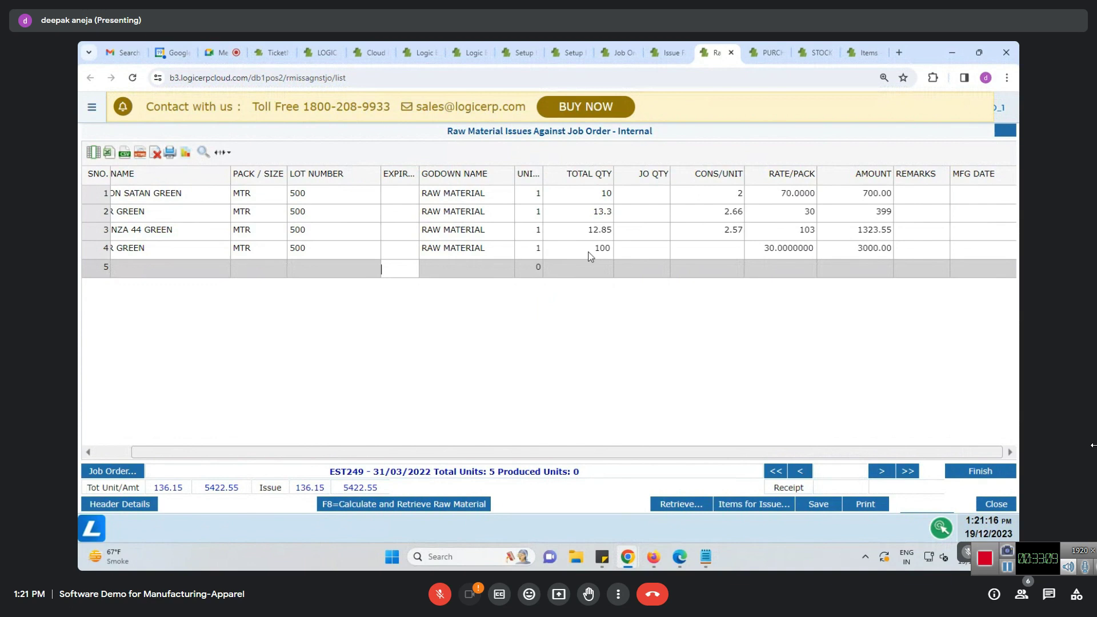
# Set the total quantity of the fourth line, INNER GREEN, back to 10
pyautogui.click(589, 270)
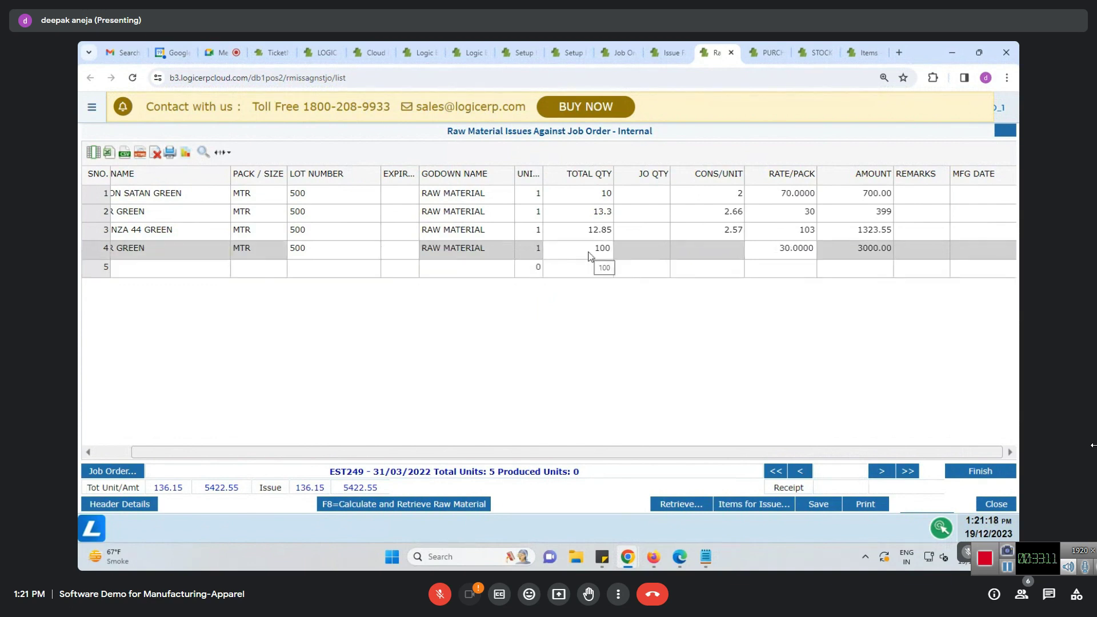
pyautogui.click(582, 252)
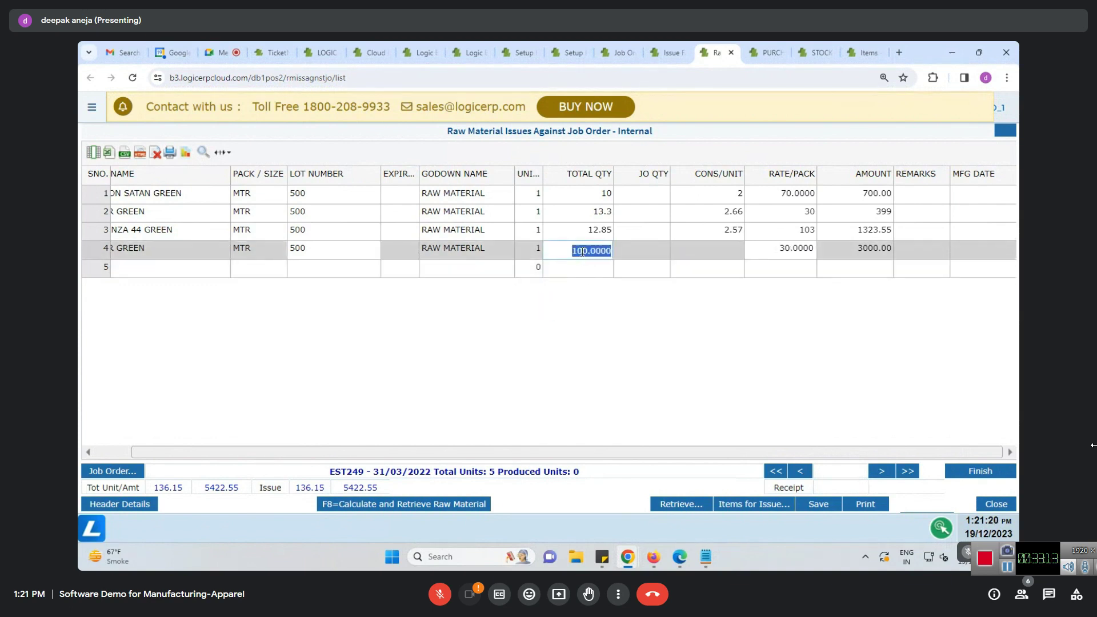
pyautogui.write('10')
pyautogui.press('Return')
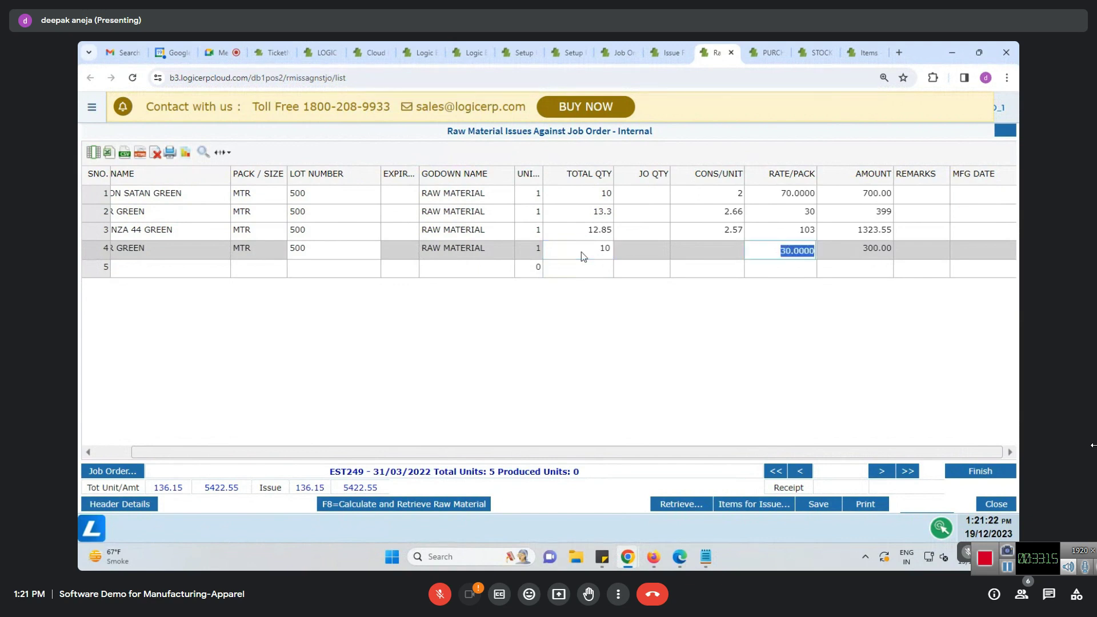
pyautogui.press('Return')
pyautogui.press('Return')
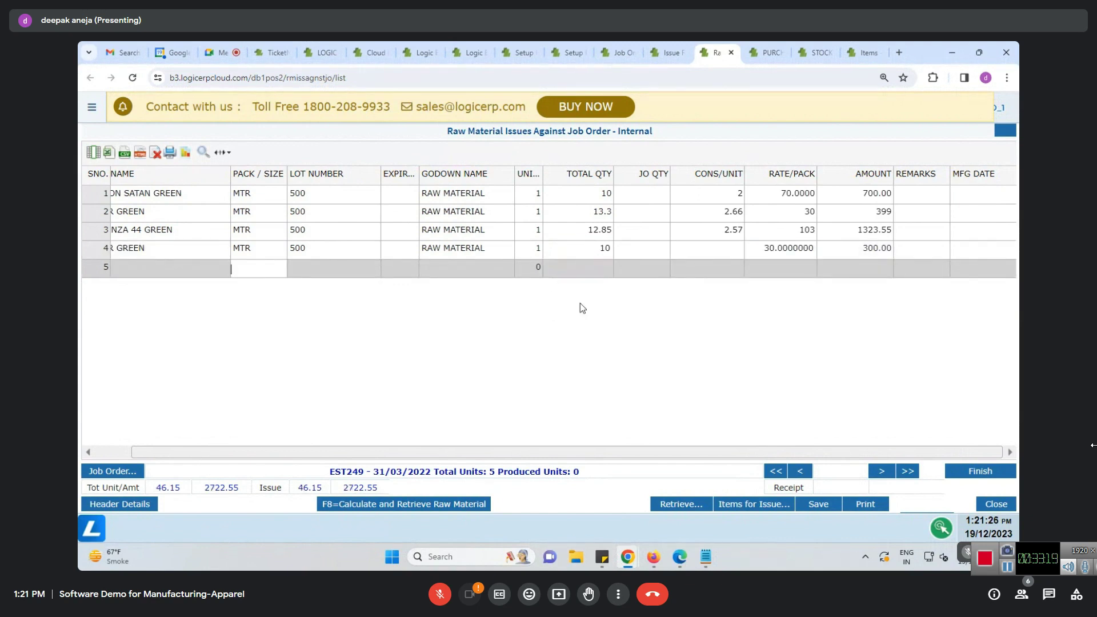
# Compare the Job Order entry with the process tables of SPR1545.pdf in Microsoft Edge, and return to the raw material issue in Chrome
pyautogui.click(626, 57)
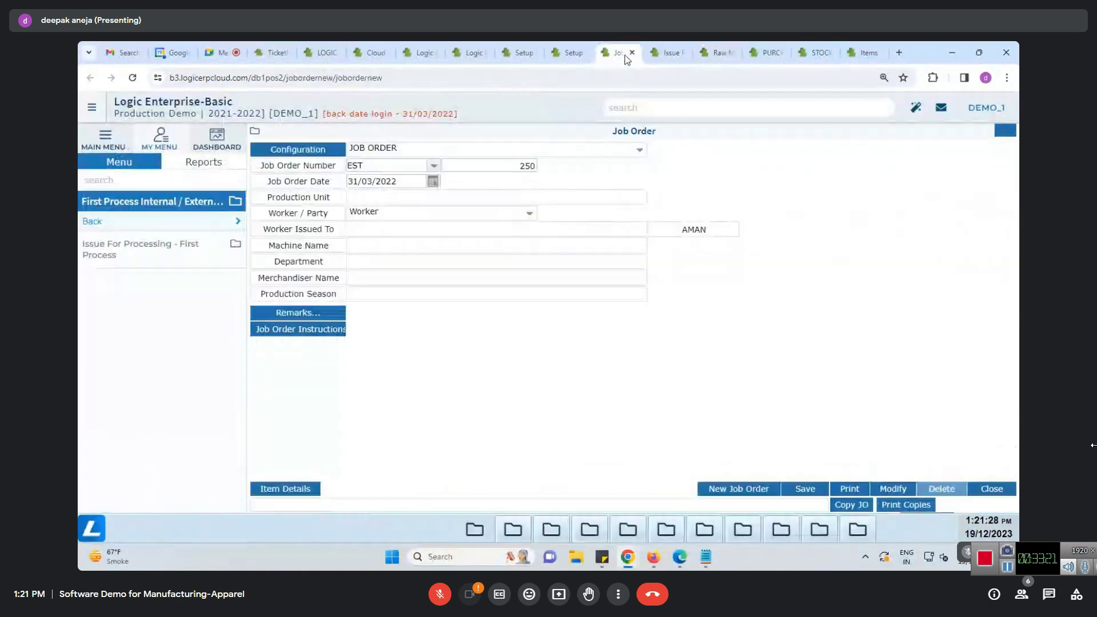
pyautogui.moveTo(613, 118); pyautogui.dragTo(672, 141)
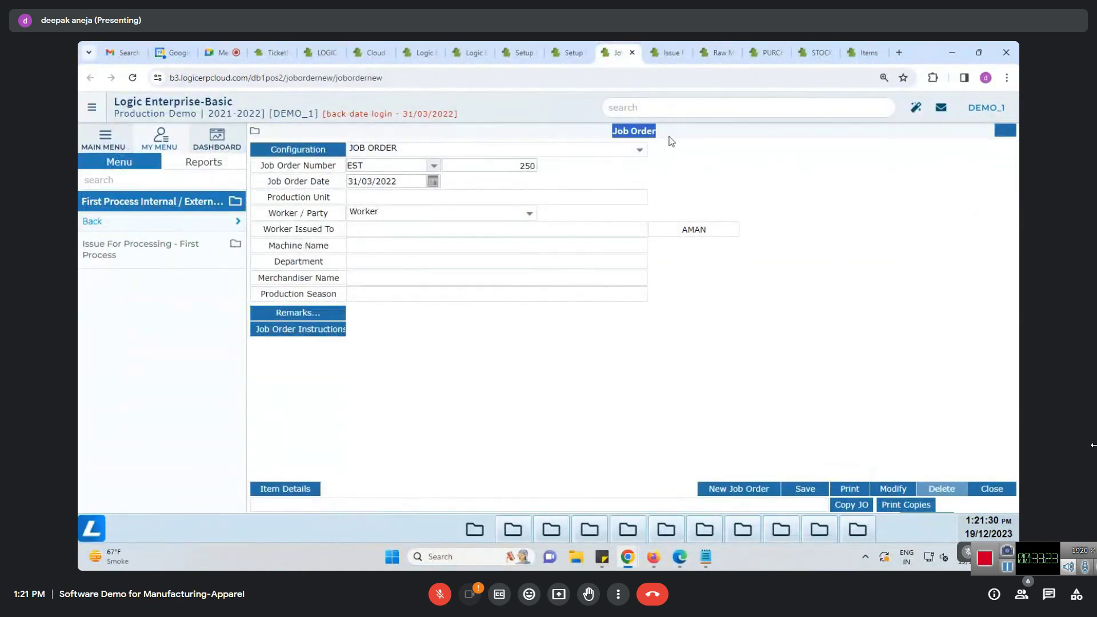
pyautogui.click(680, 557)
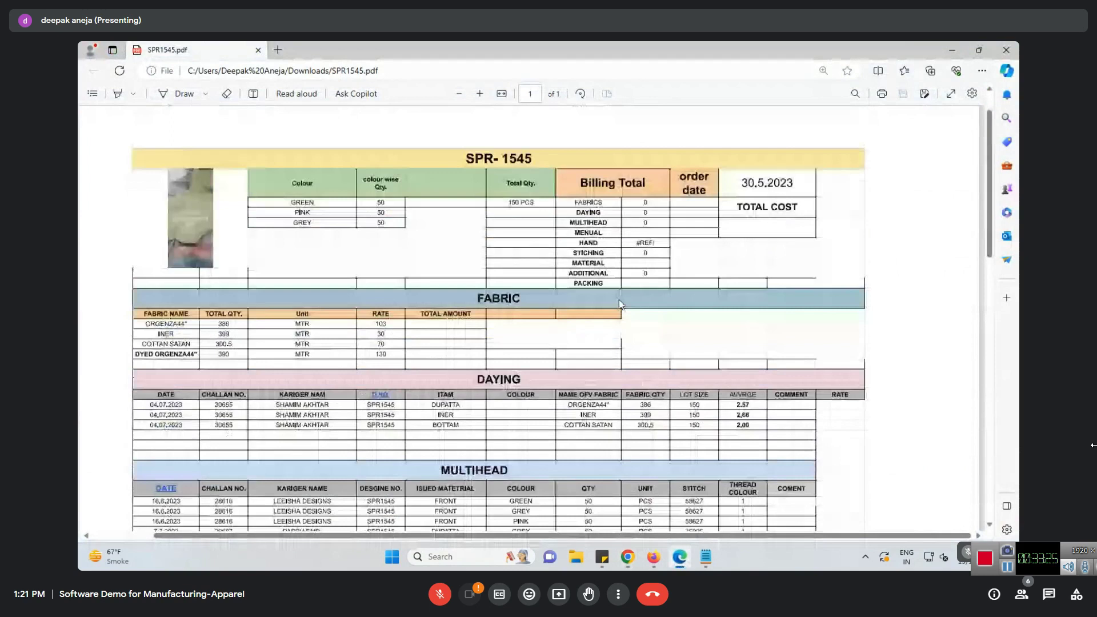
pyautogui.scroll(1, 619, 299)
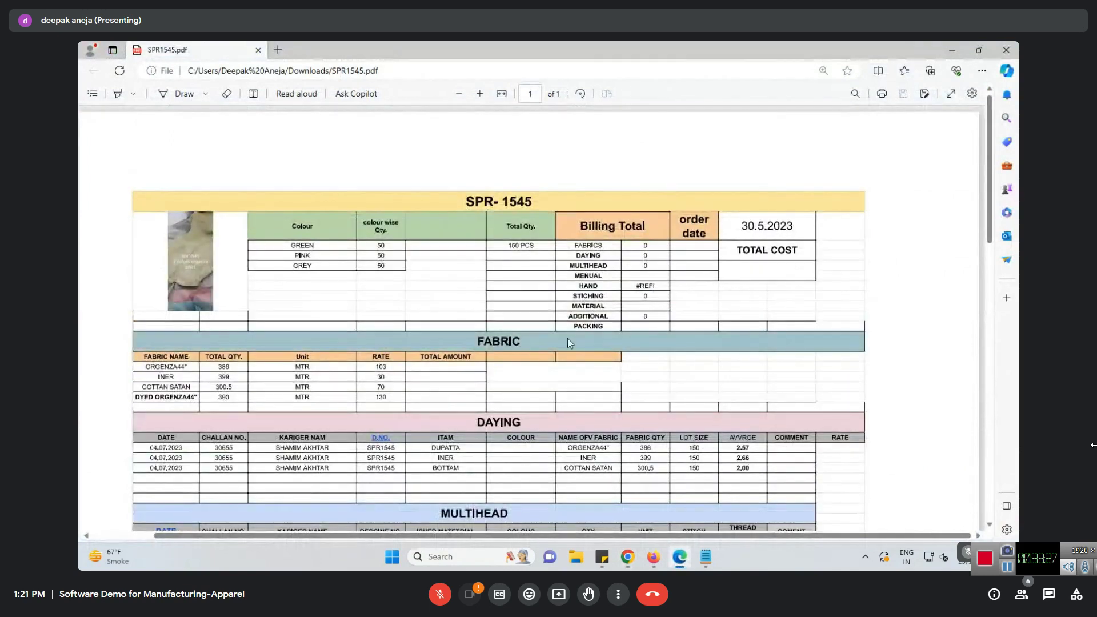
pyautogui.scroll(-6, 669, 497)
pyautogui.moveTo(630, 564)
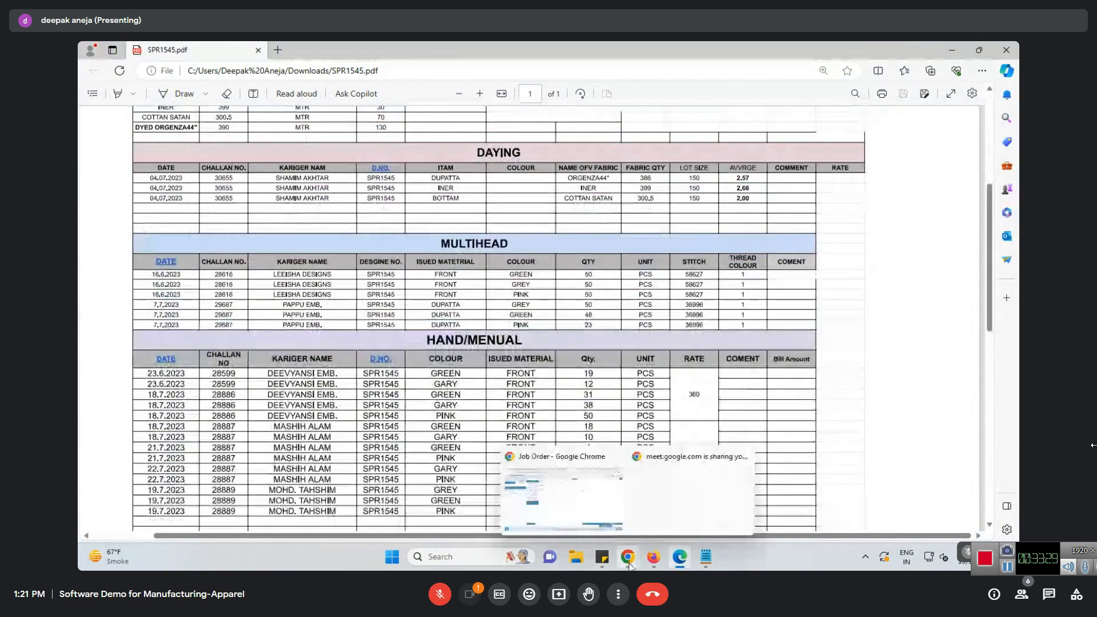
pyautogui.click(622, 470)
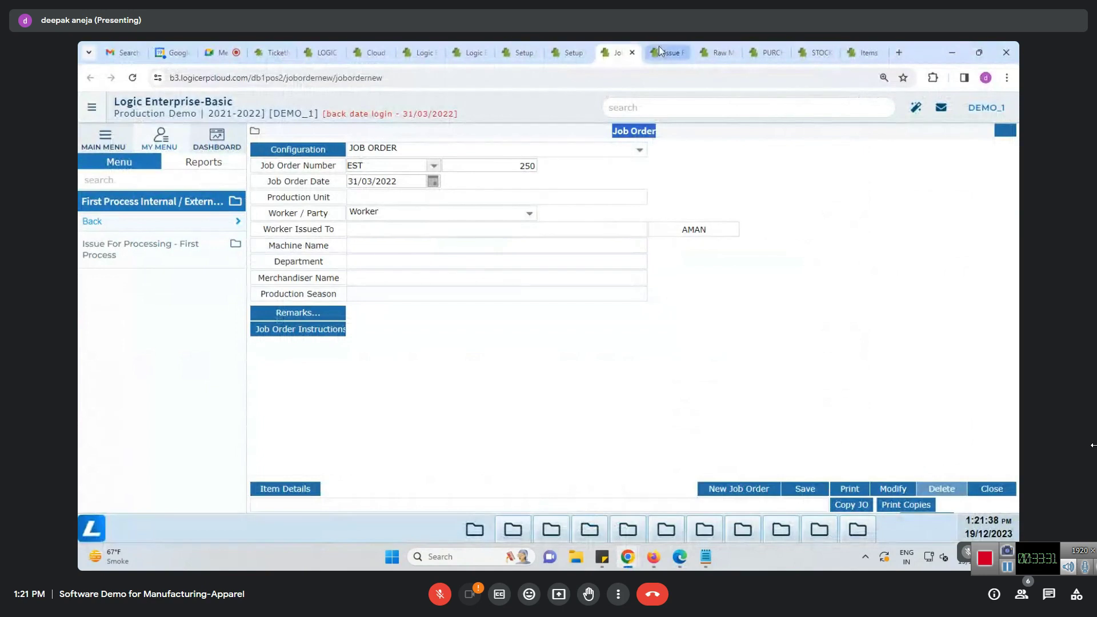
pyautogui.click(717, 52)
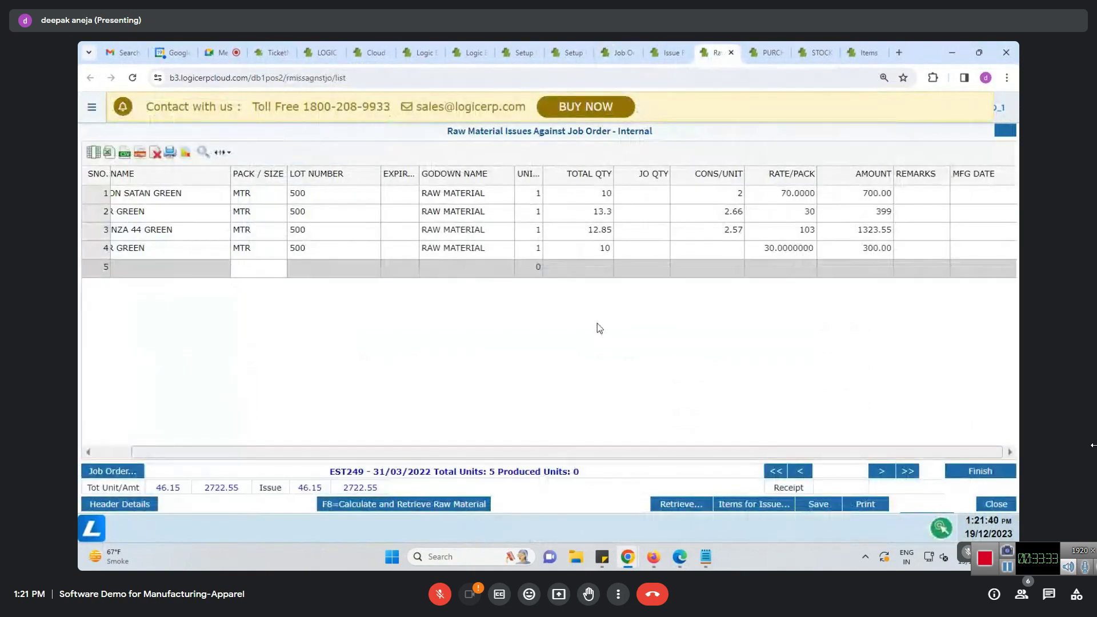
pyautogui.click(611, 52)
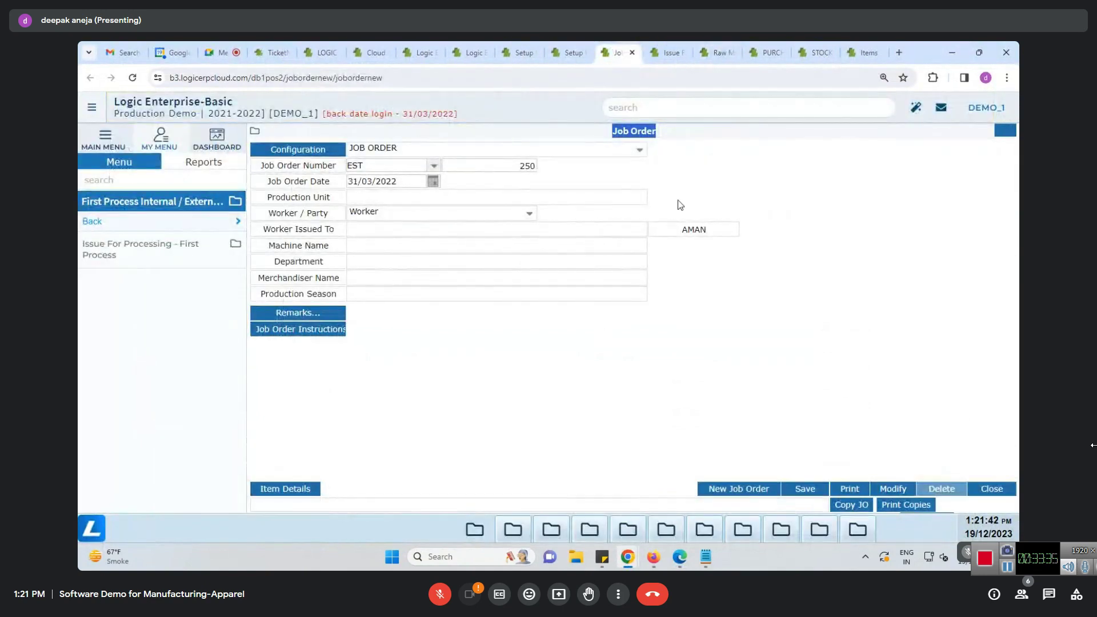
pyautogui.click(716, 53)
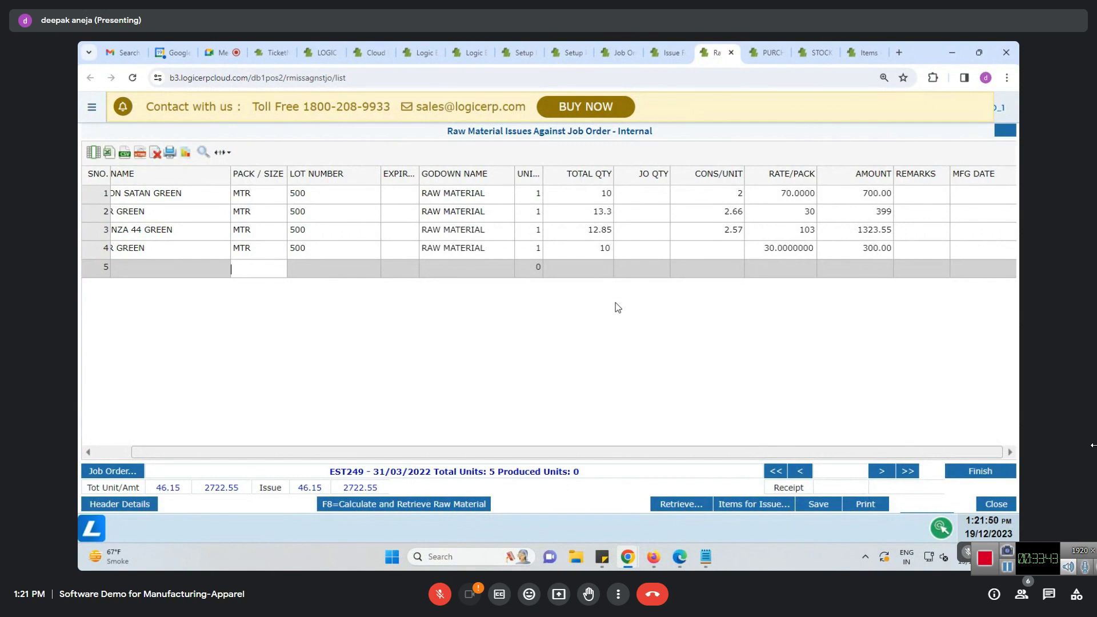
# Save the internal raw material issue against the job order
pyautogui.click(447, 135)
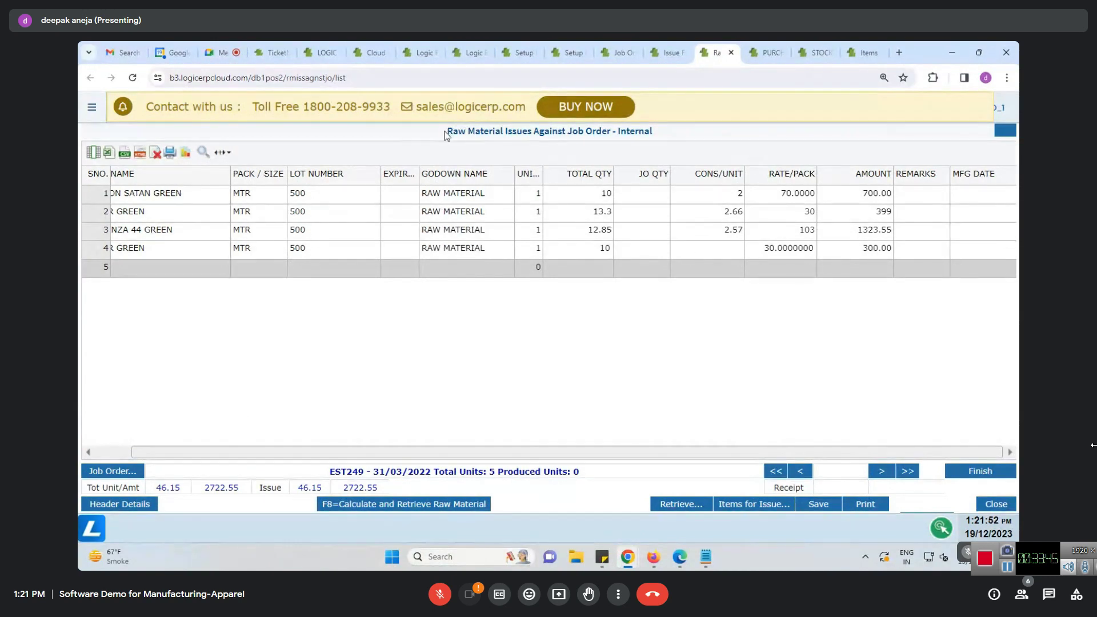
pyautogui.click(819, 504)
pyautogui.click(640, 235)
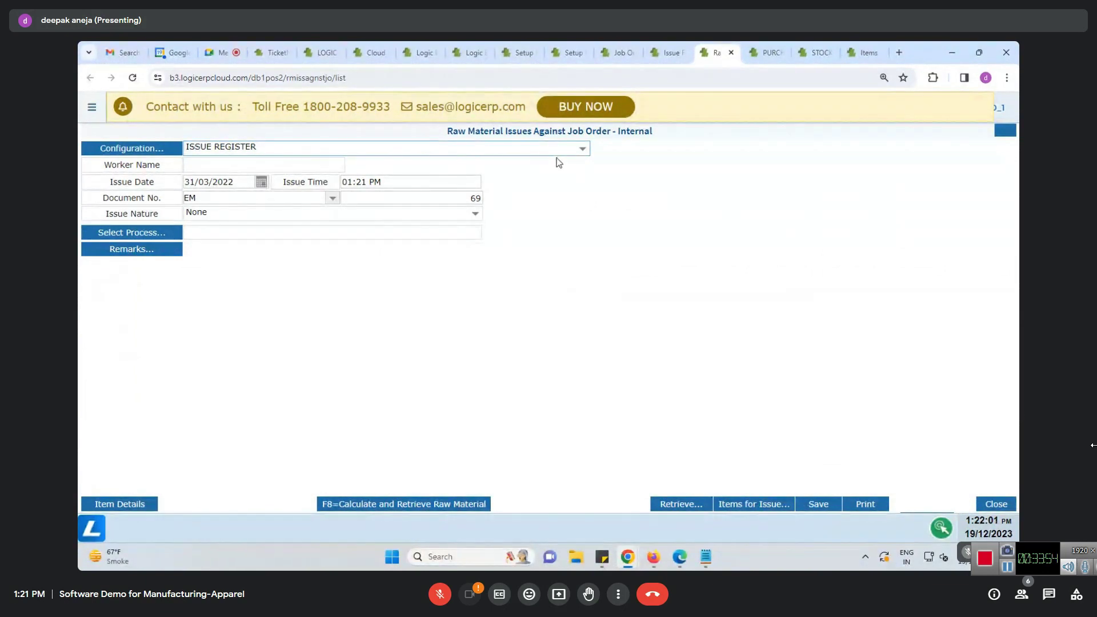
# Regenerate the Stock Query report and check the issues and closing stock of the INNER fabrics
pyautogui.click(821, 52)
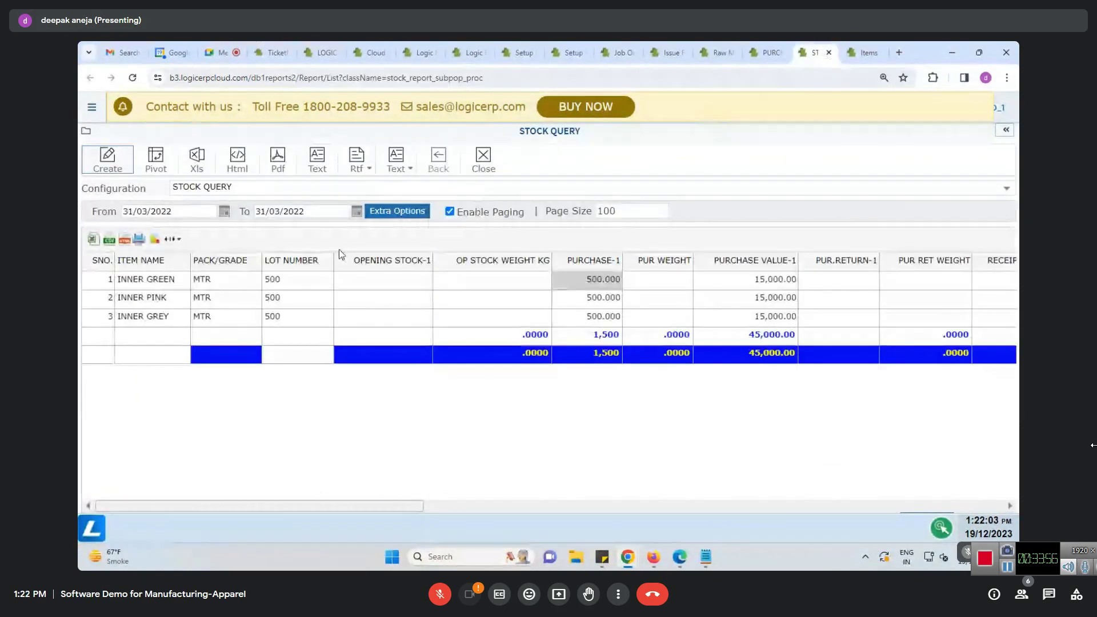
pyautogui.click(108, 161)
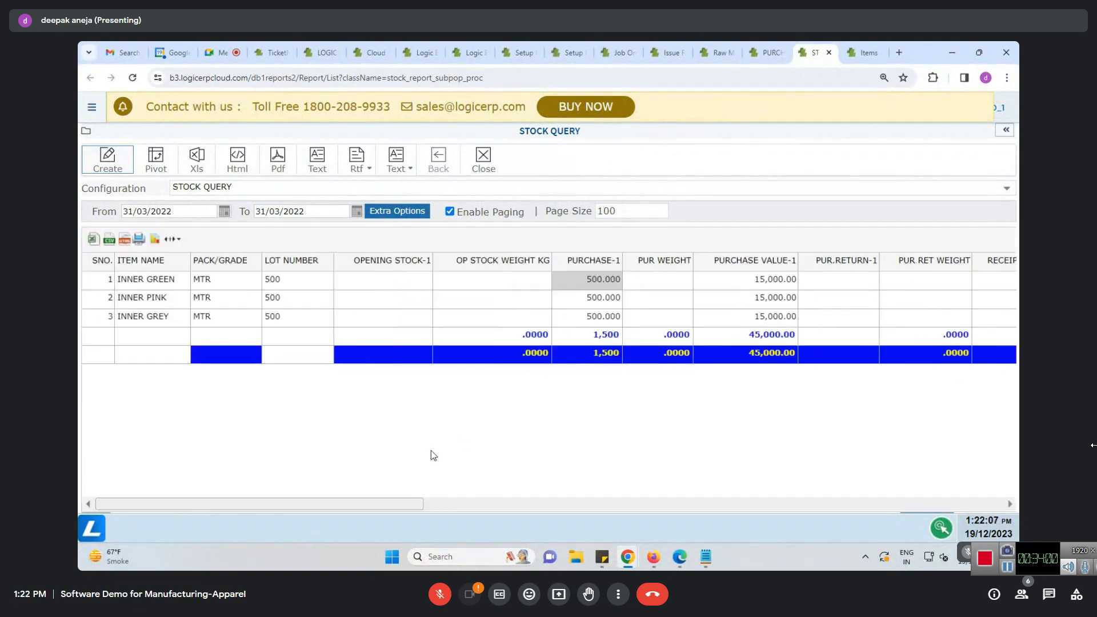
pyautogui.moveTo(352, 504); pyautogui.dragTo(910, 506)
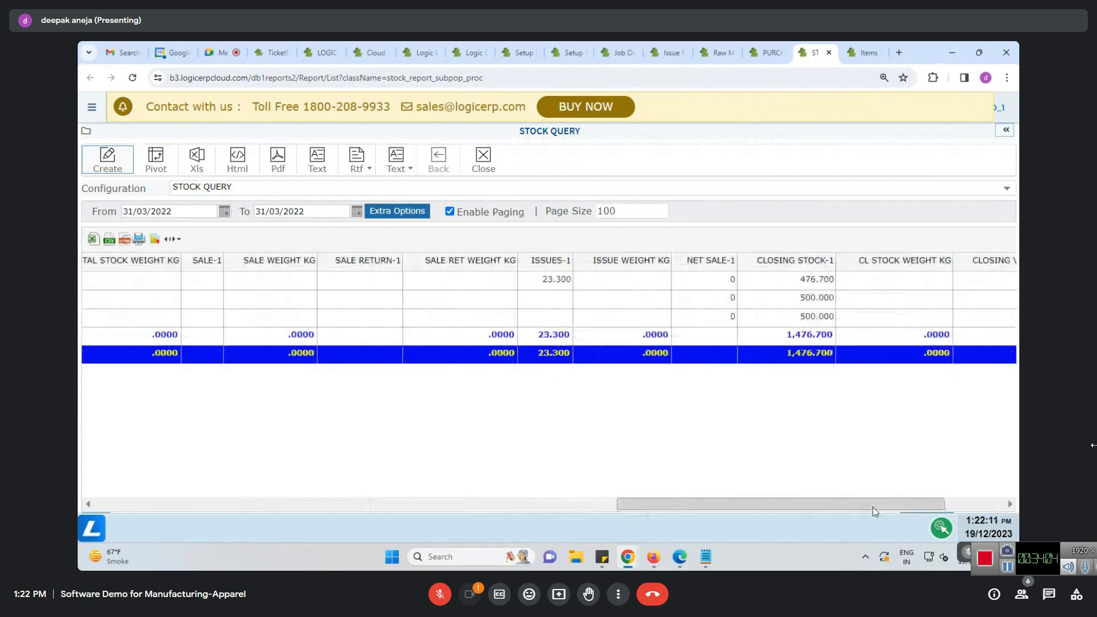
pyautogui.moveTo(479, 260); pyautogui.dragTo(499, 260)
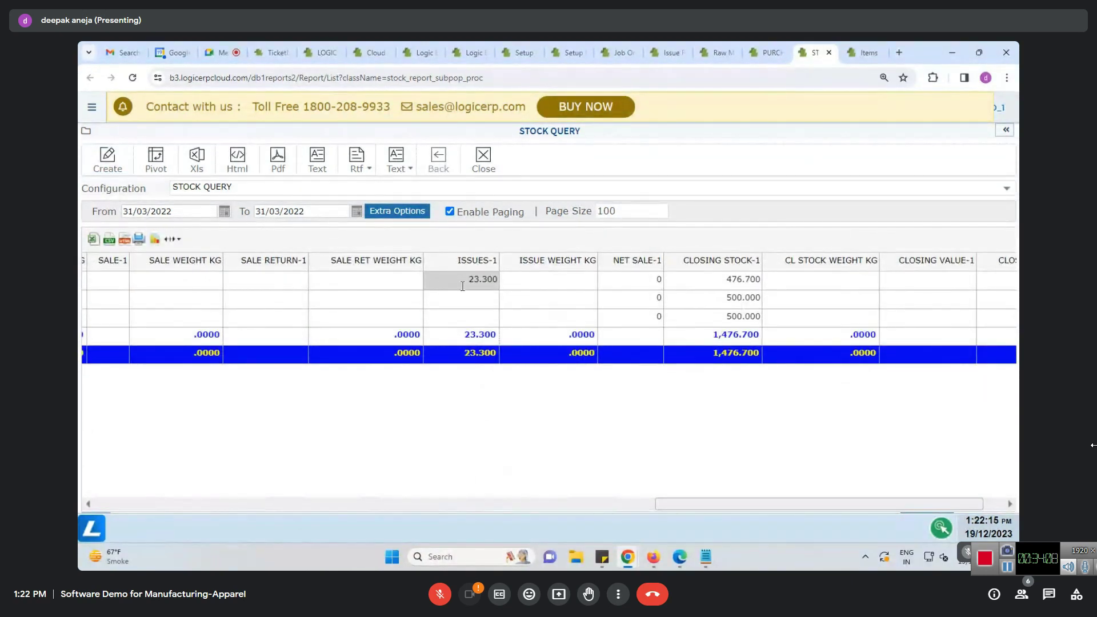
pyautogui.moveTo(674, 504); pyautogui.dragTo(773, 503)
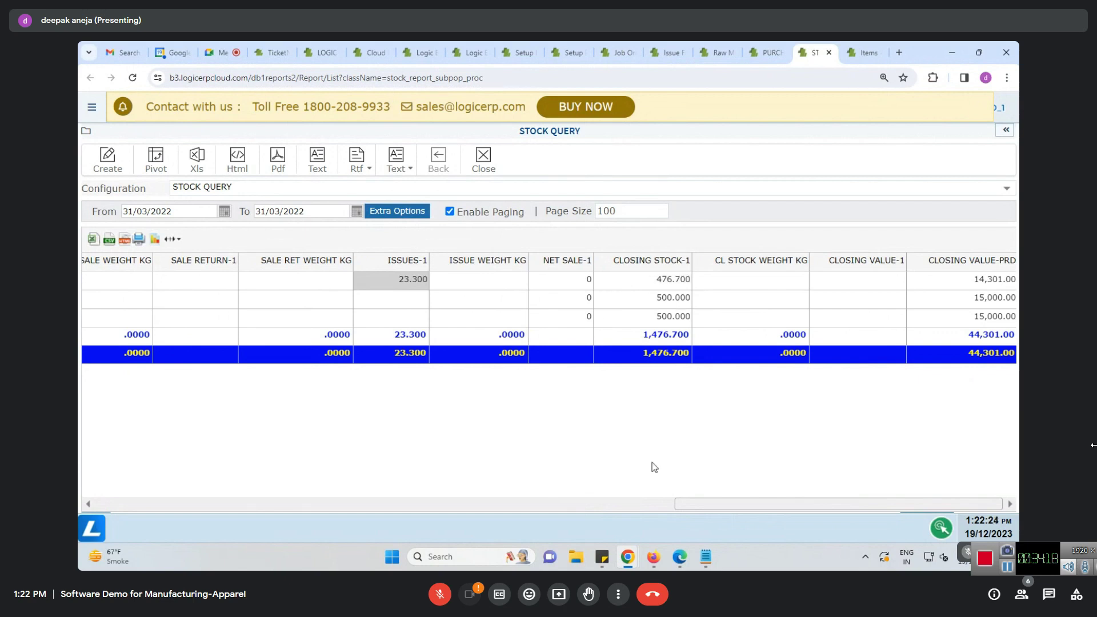
# Narrow the opening stock and opening stock weight columns of the Stock Query report
pyautogui.moveTo(743, 505); pyautogui.dragTo(108, 496)
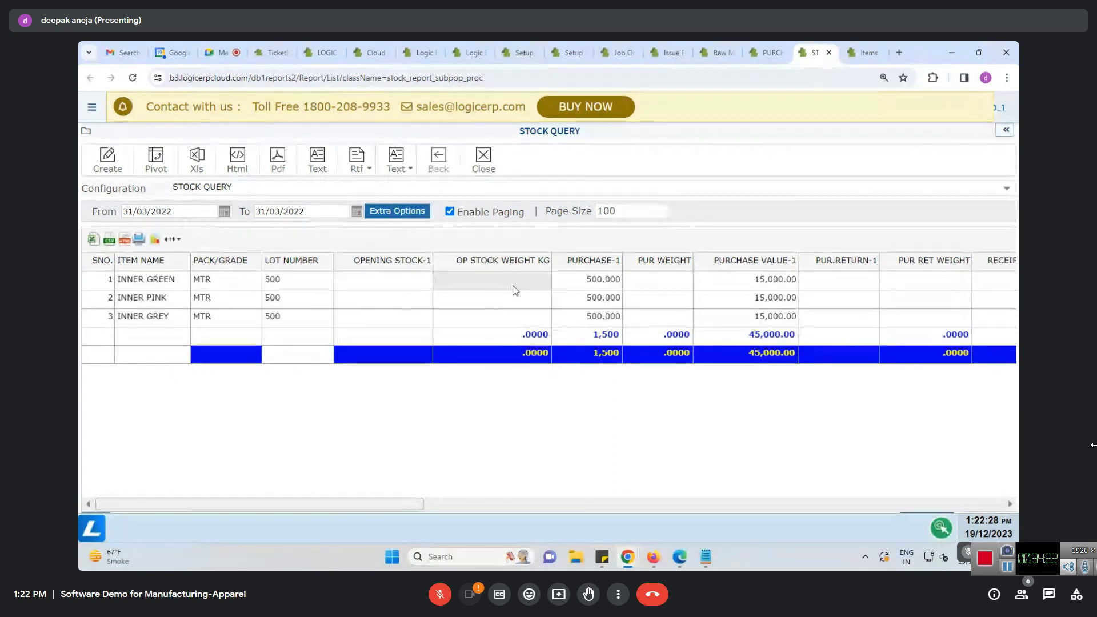
pyautogui.moveTo(432, 260); pyautogui.dragTo(354, 260)
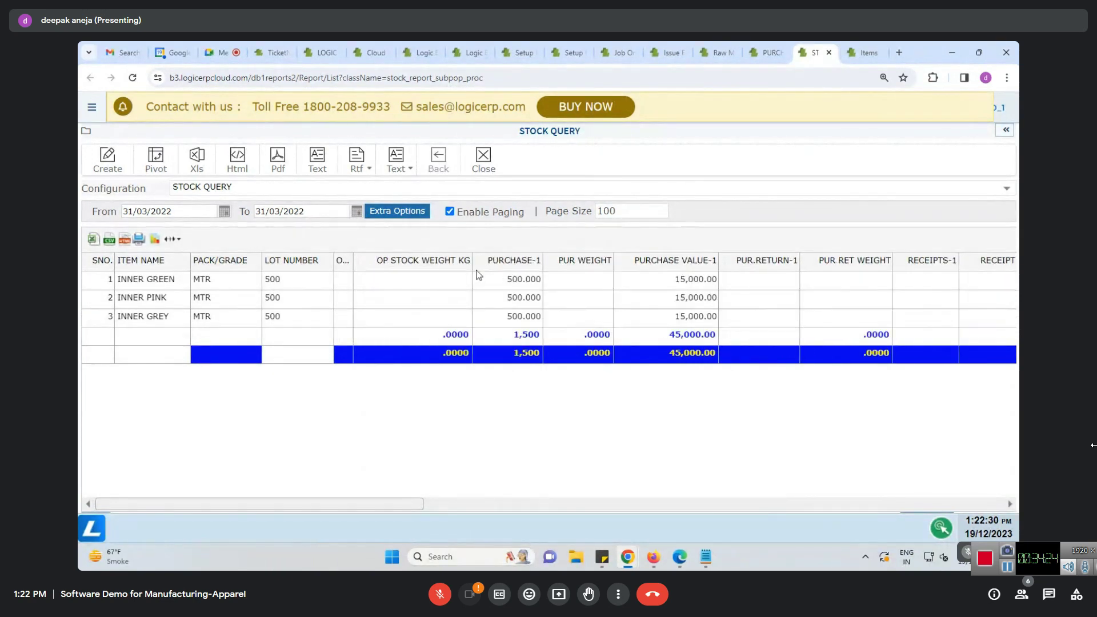
pyautogui.moveTo(471, 264); pyautogui.dragTo(378, 269)
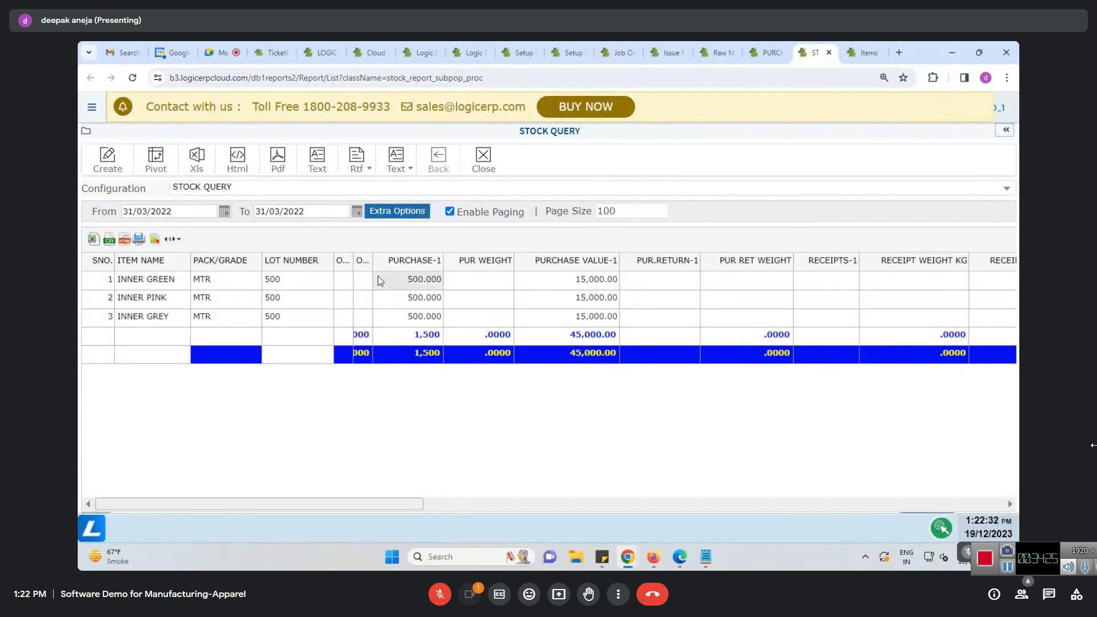
# Assign a worker from the employee list to the new job order and go to its item details
pyautogui.click(618, 52)
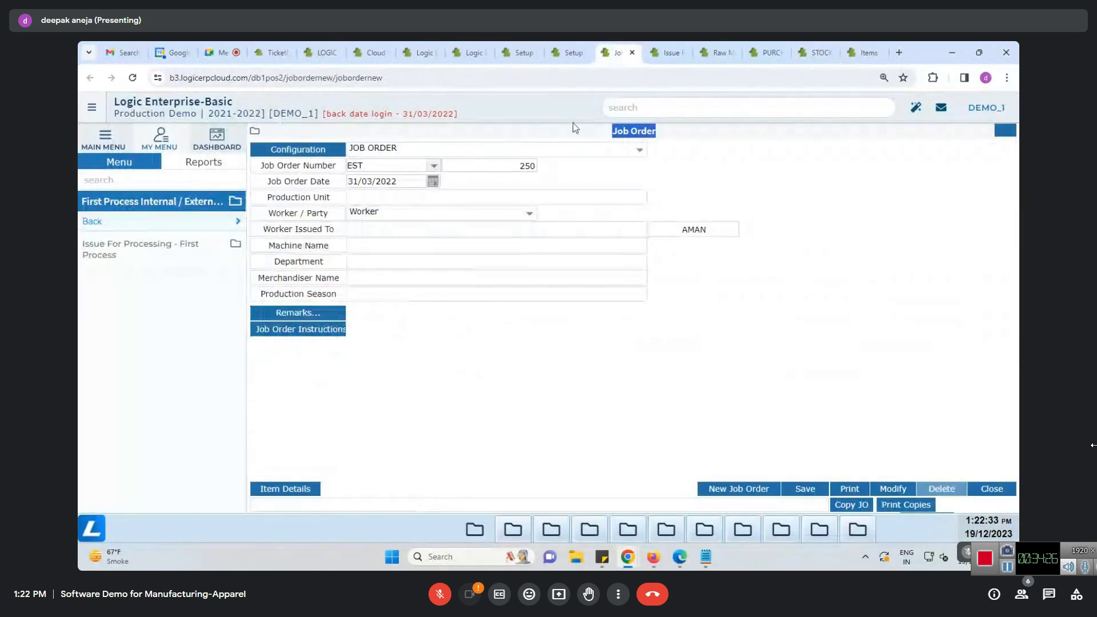
pyautogui.click(418, 196)
pyautogui.doubleClick(403, 231)
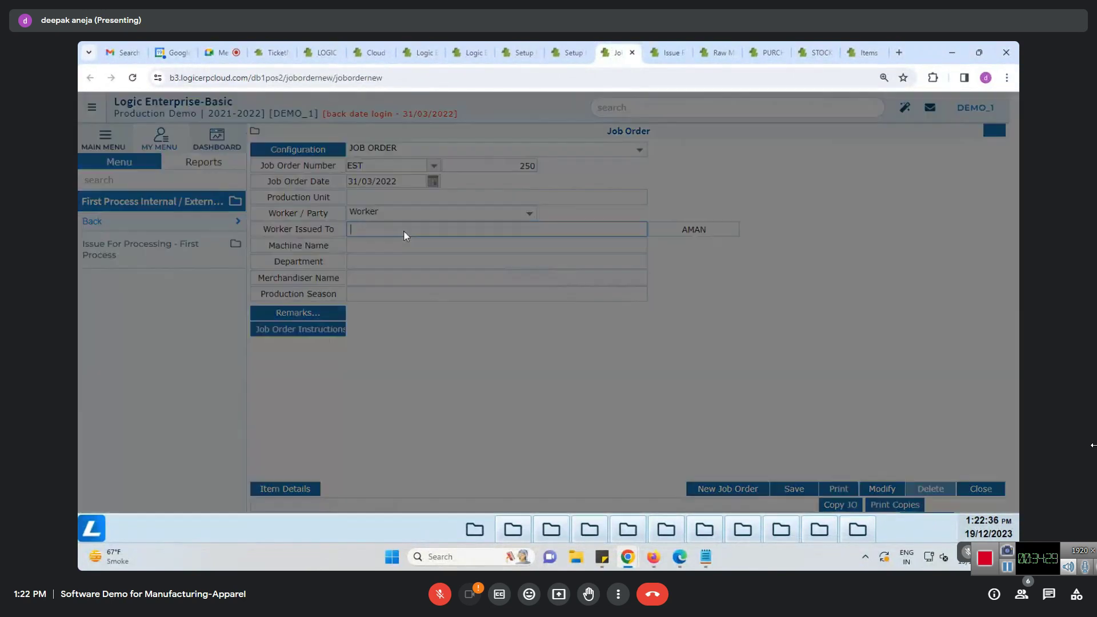
pyautogui.press('Down')
pyautogui.press('Down')
pyautogui.press('Down')
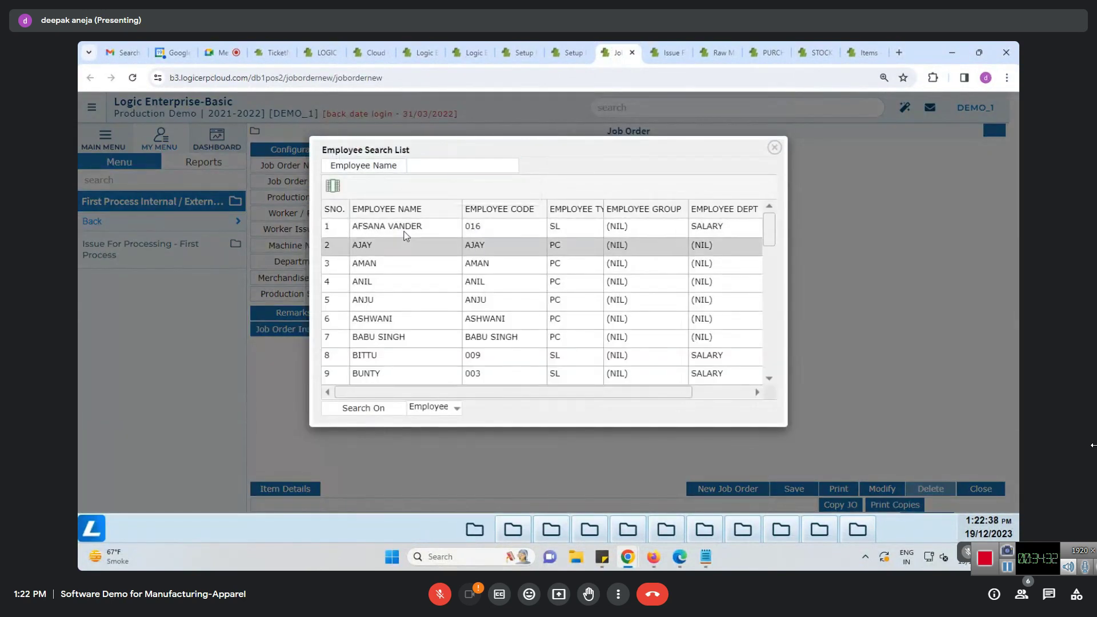
pyautogui.press('Return')
pyautogui.press('Tab')
pyautogui.press('Tab')
pyautogui.press('Tab')
pyautogui.press('Tab')
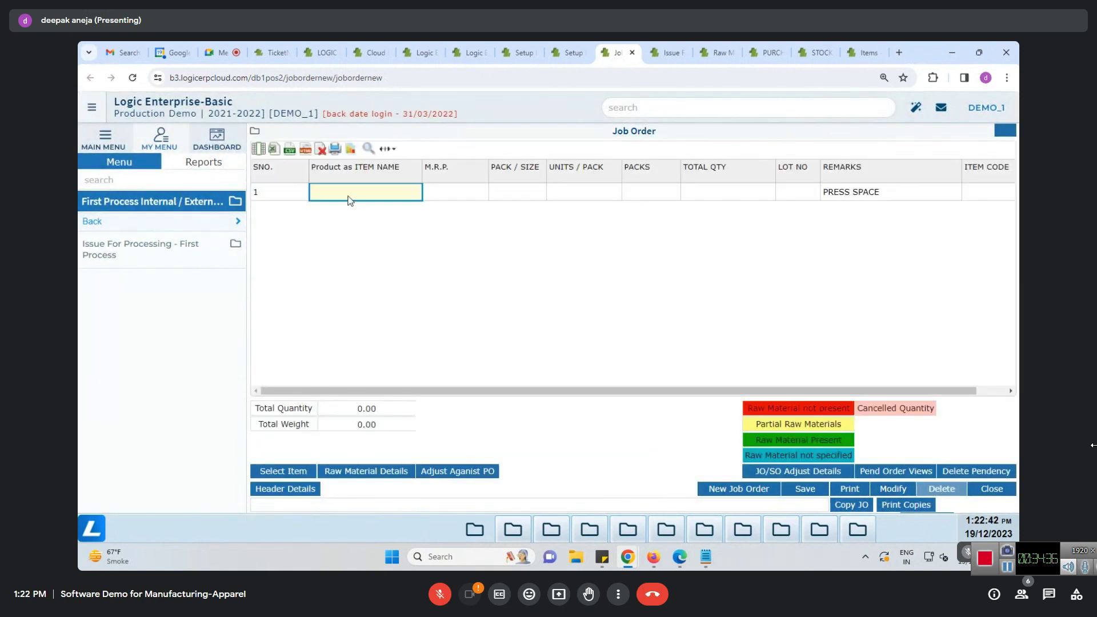
# Add SPR 1545 GREEN as the first job order item with 20 packs
pyautogui.write('SPR')
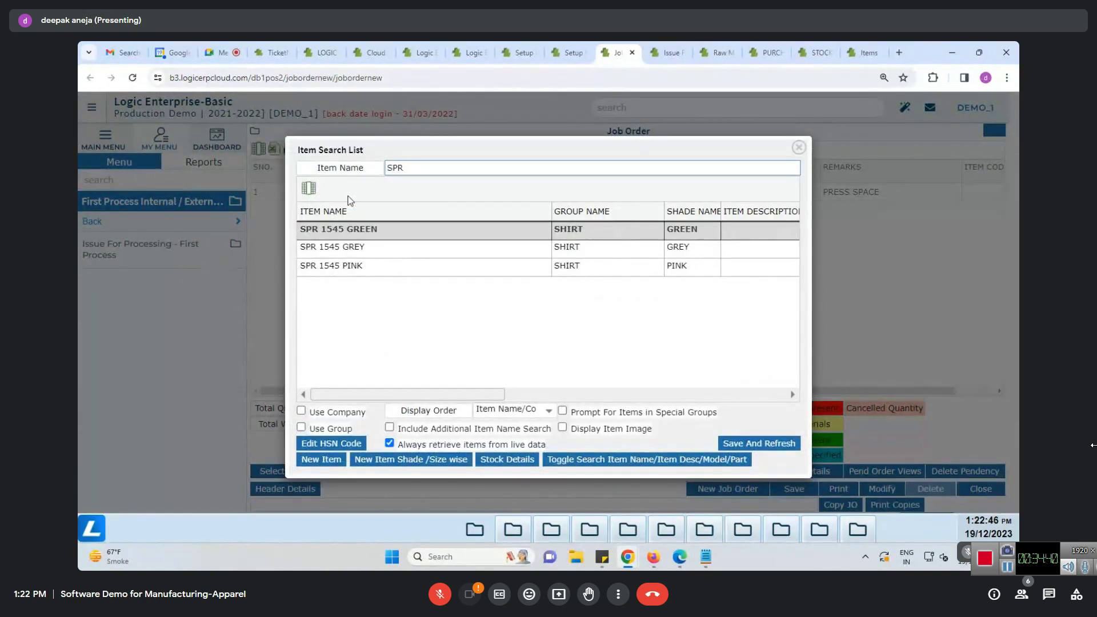
pyautogui.press('Return')
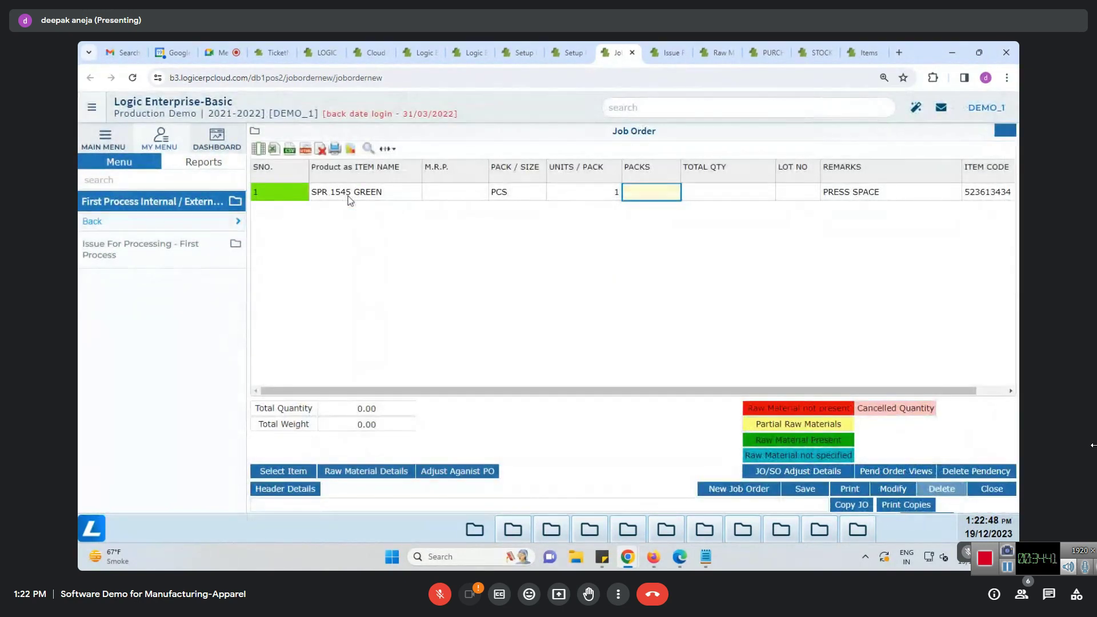
pyautogui.write('20')
pyautogui.press('Return')
pyautogui.press('Return')
pyautogui.press('Return')
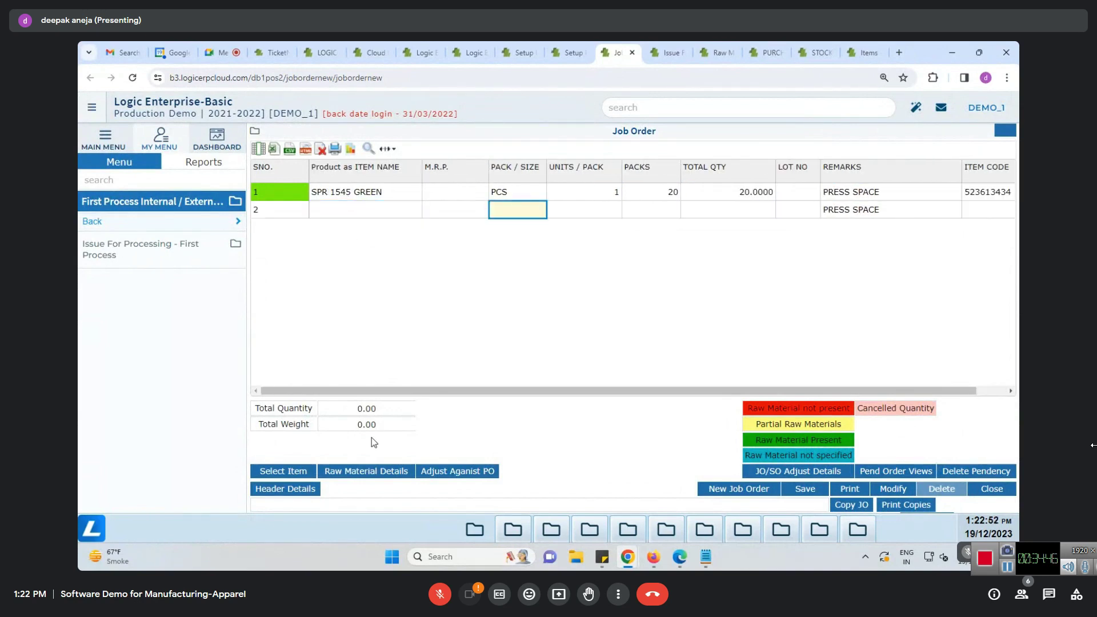
# Review the required quantities, stock and rates in the raw material details of SPR 1545 GREEN
pyautogui.click(386, 473)
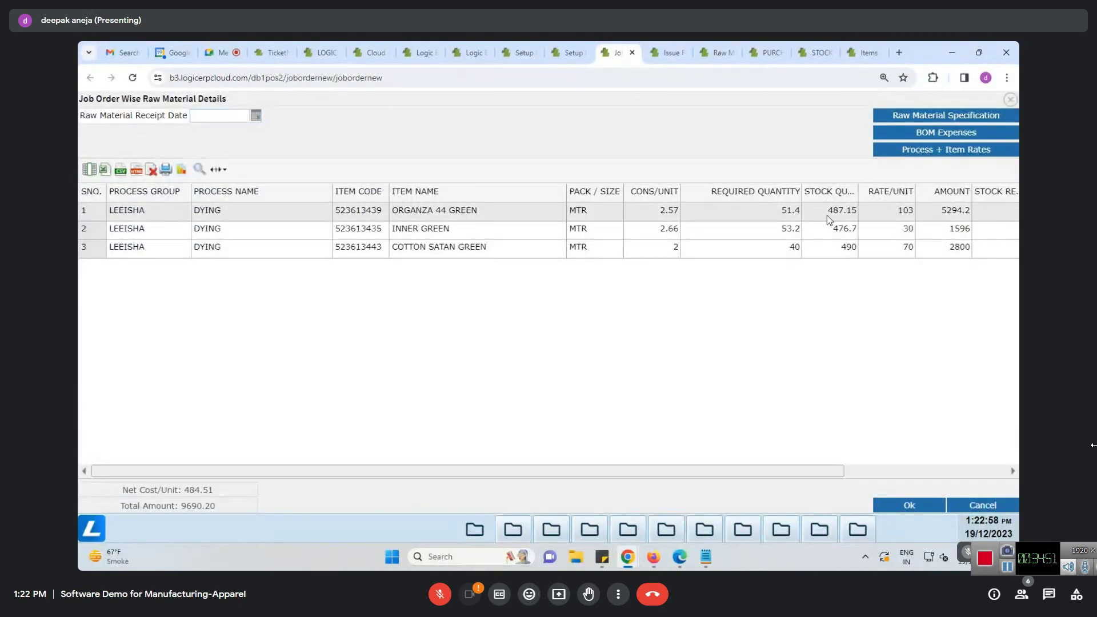
pyautogui.click(828, 231)
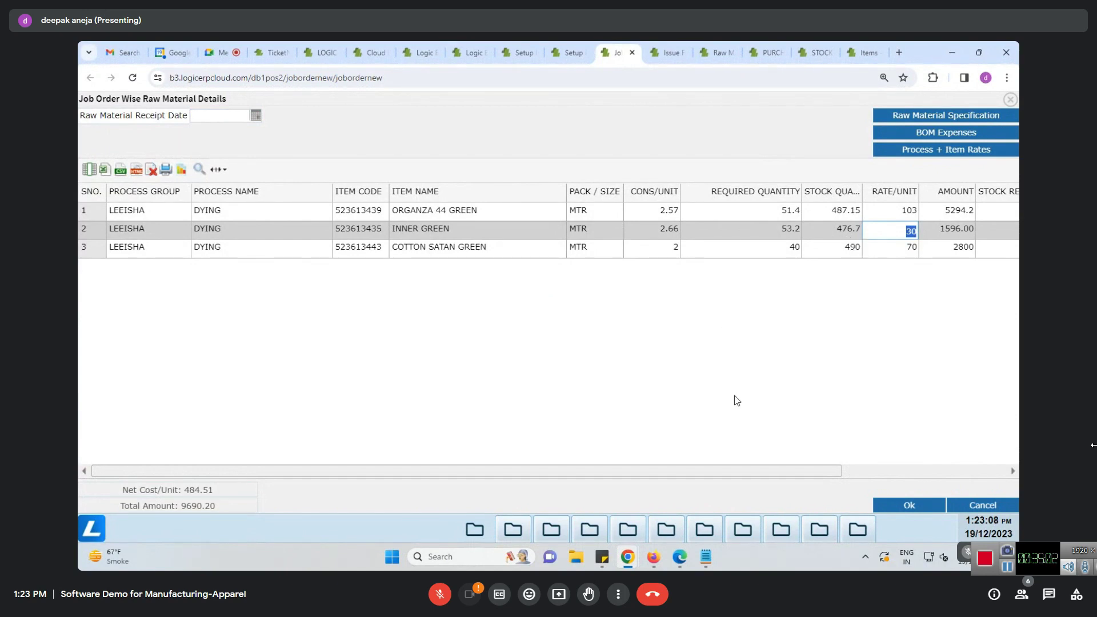
pyautogui.click(983, 505)
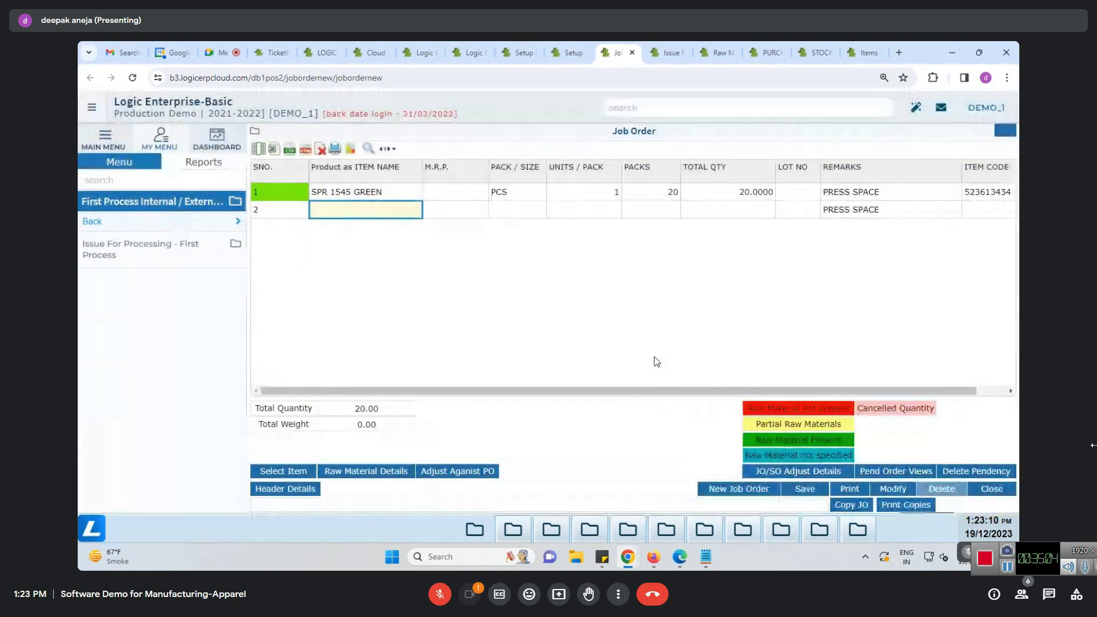
pyautogui.click(381, 470)
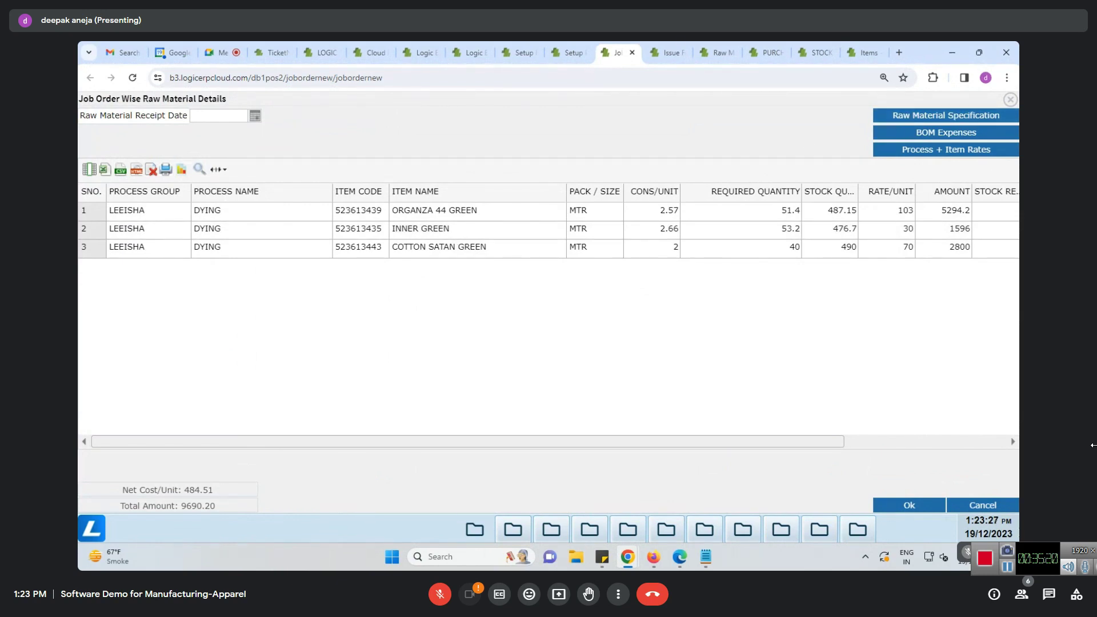
pyautogui.click(925, 506)
# Examine the raw material specification of SPR 1545 GREEN, down to the COTTON SATAN GREEN row
pyautogui.click(374, 470)
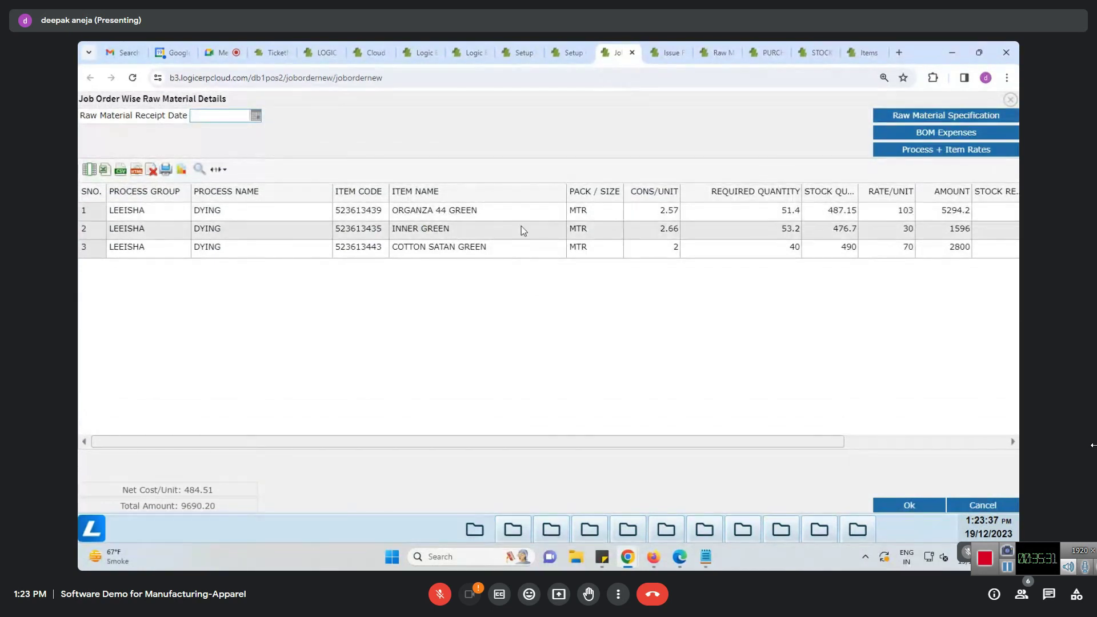
pyautogui.click(883, 115)
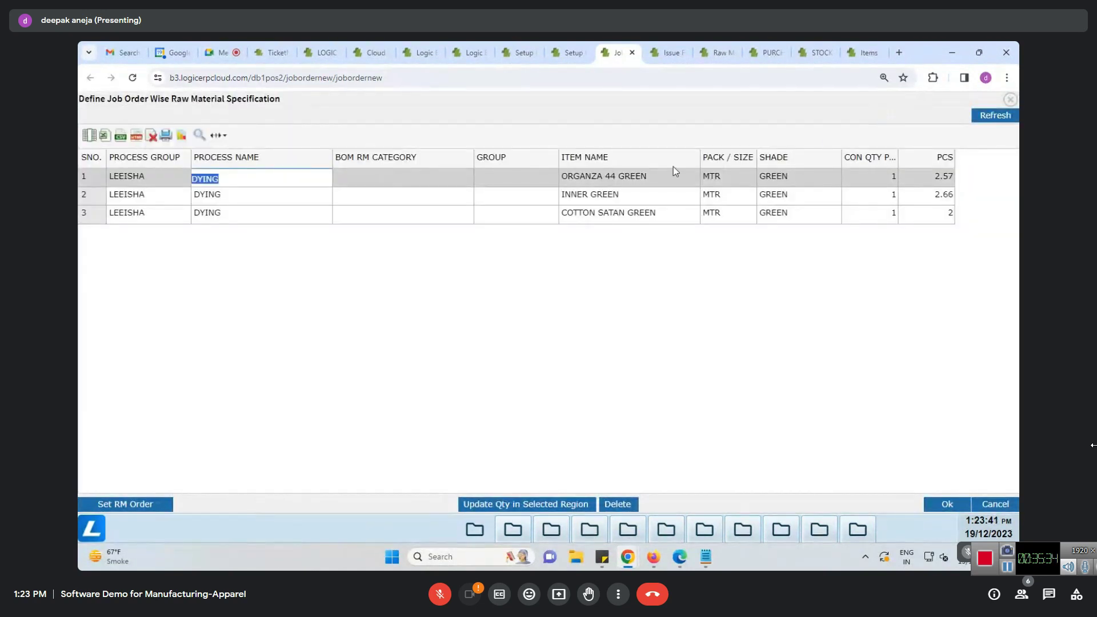
pyautogui.click(1011, 99)
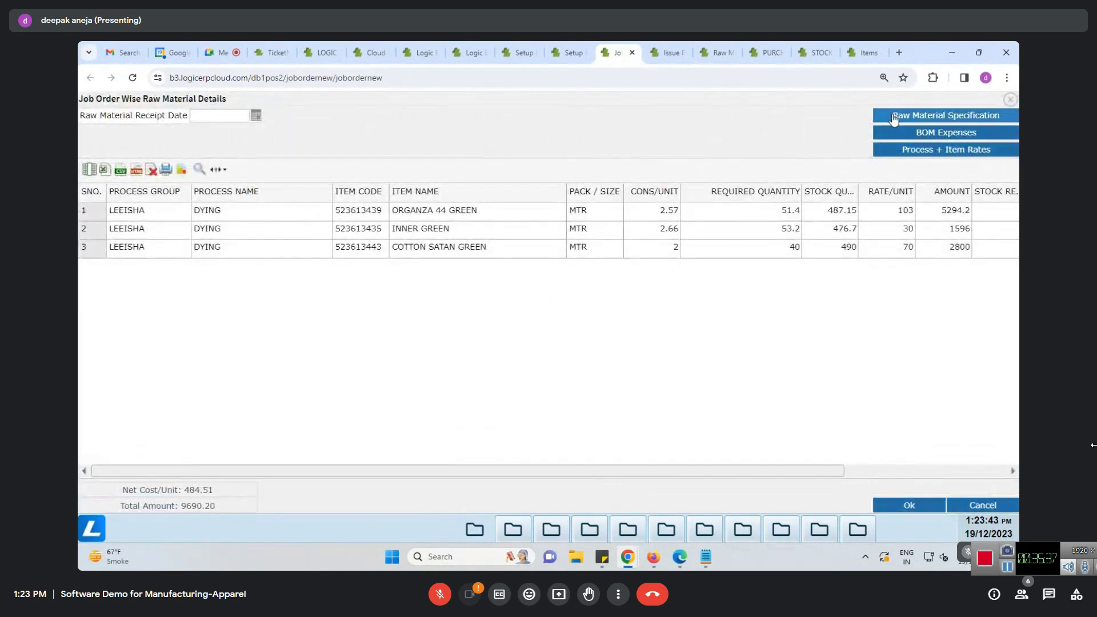
pyautogui.click(889, 116)
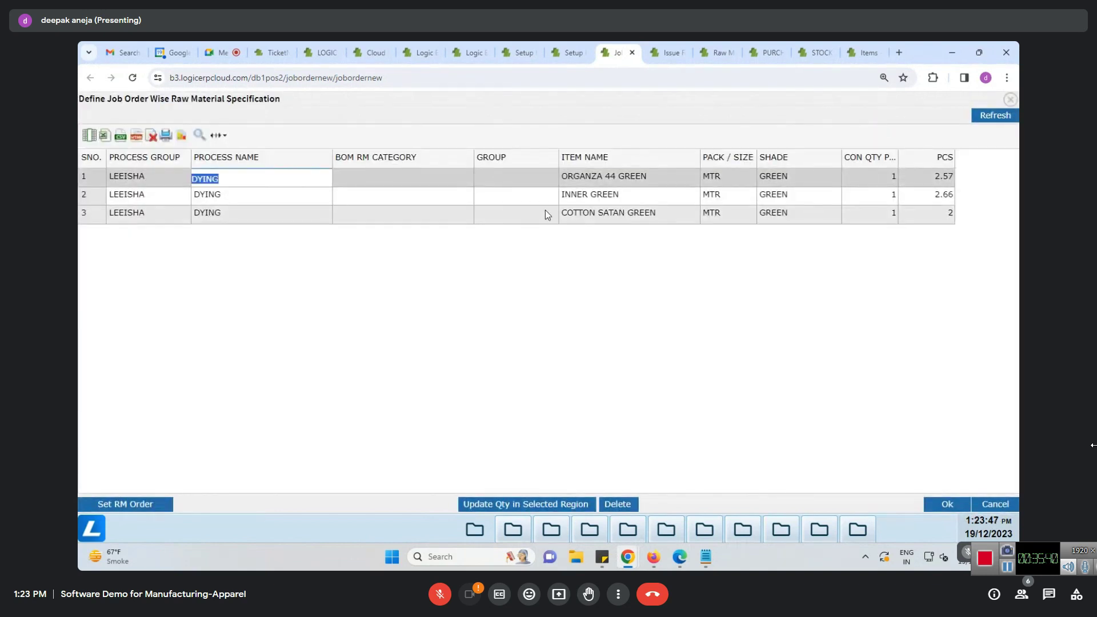
pyautogui.click(545, 212)
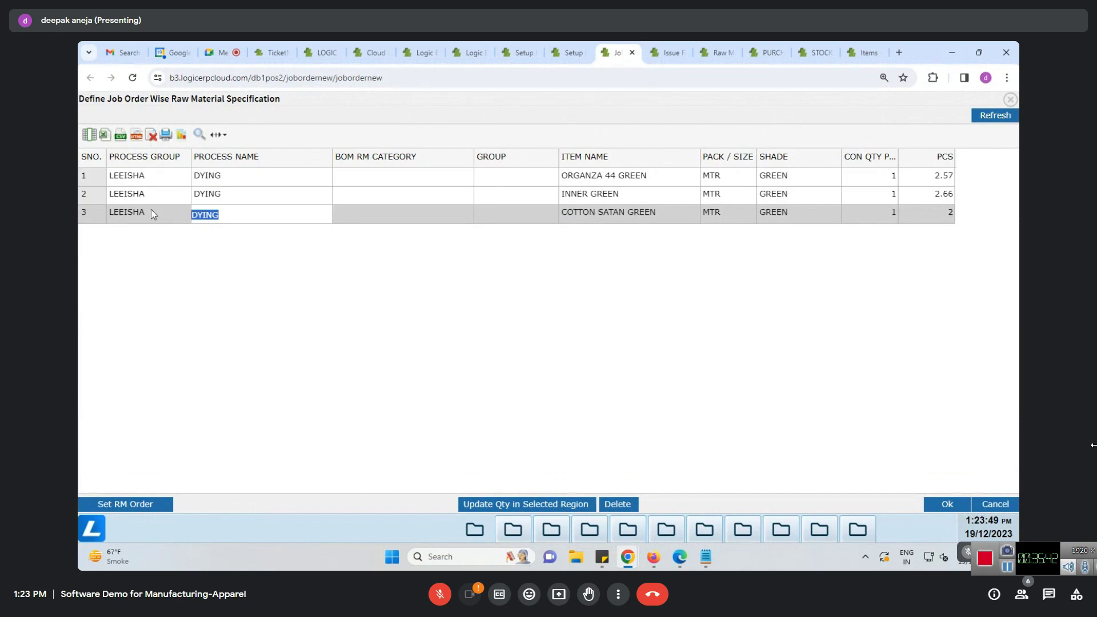
# Inspect the consumption fields of the COTTON SATAN GREEN row and return to the job order without applying changes
pyautogui.click(152, 135)
pyautogui.click(643, 229)
pyautogui.click(853, 216)
pyautogui.press('Return')
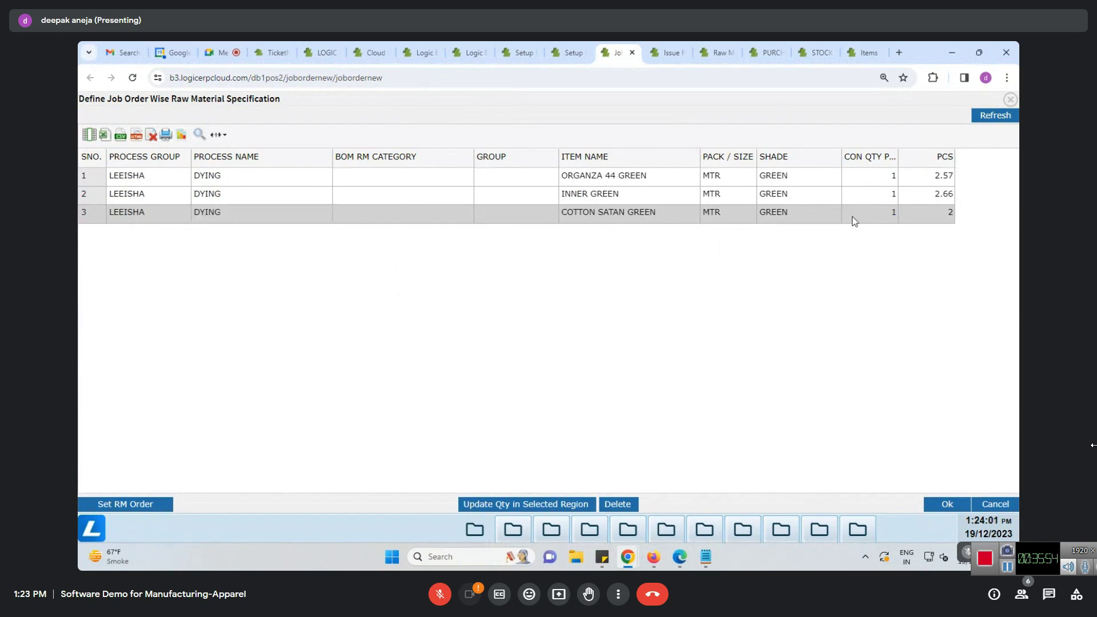
pyautogui.click(936, 214)
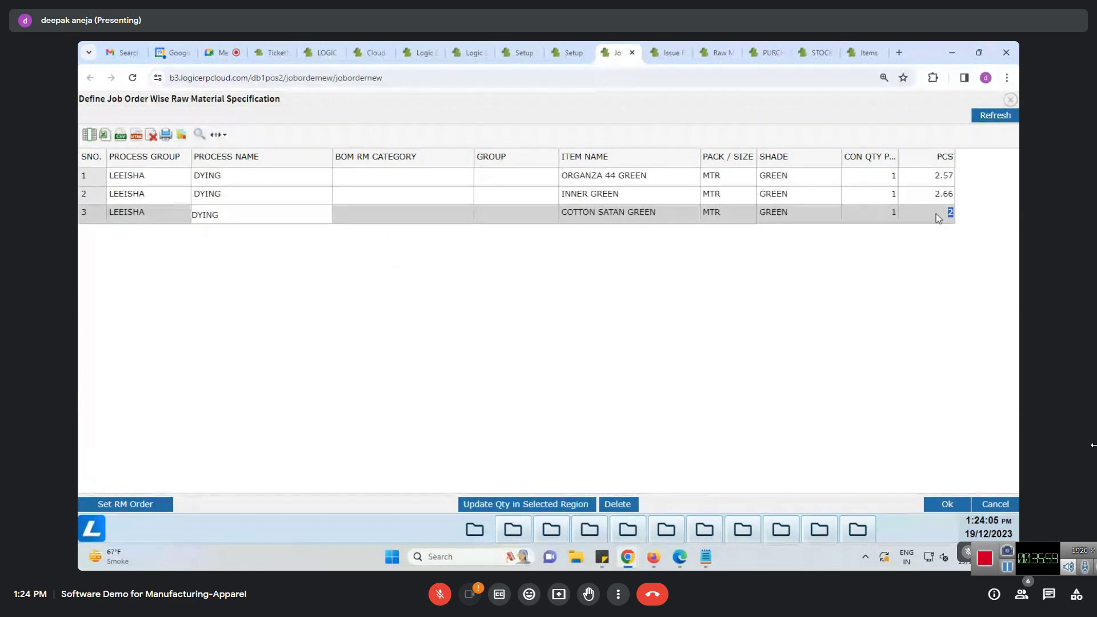
pyautogui.press('Return')
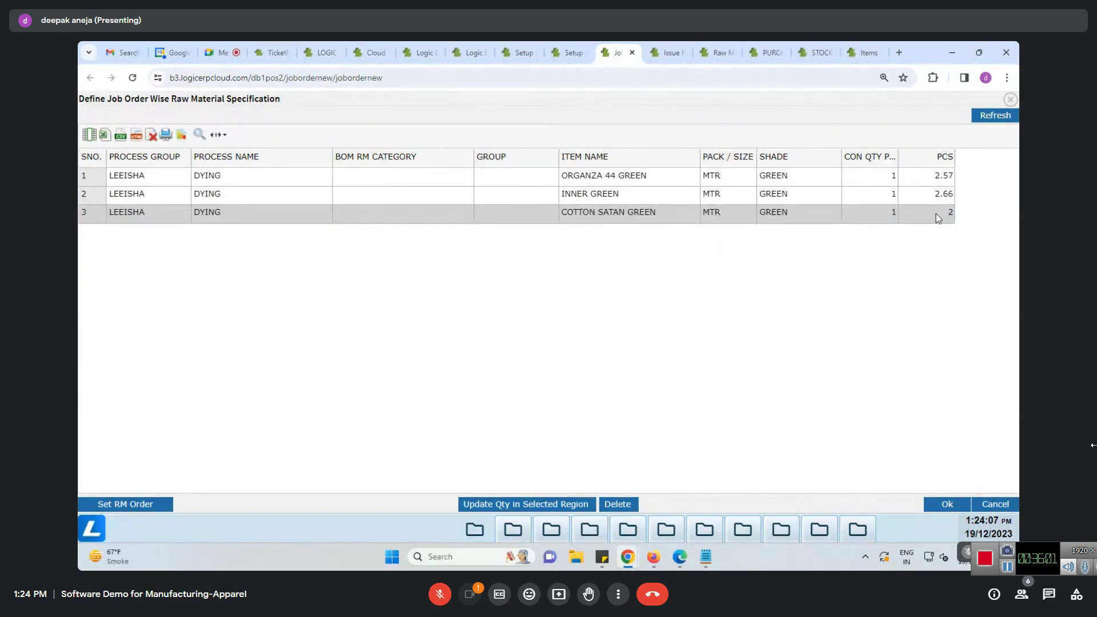
pyautogui.click(936, 214)
pyautogui.click(989, 502)
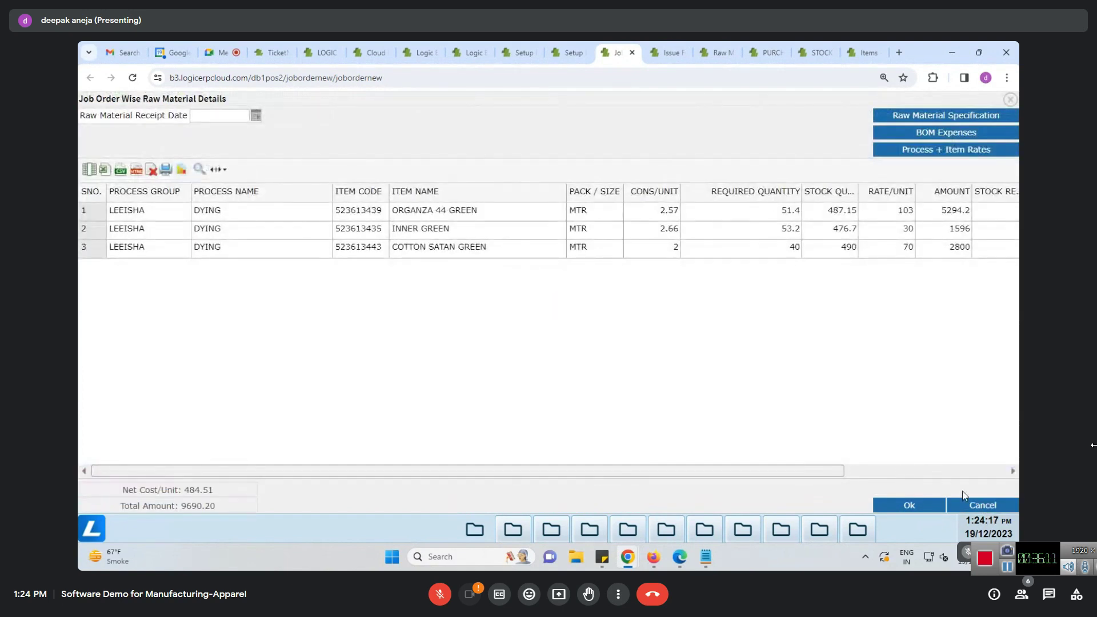
pyautogui.click(968, 507)
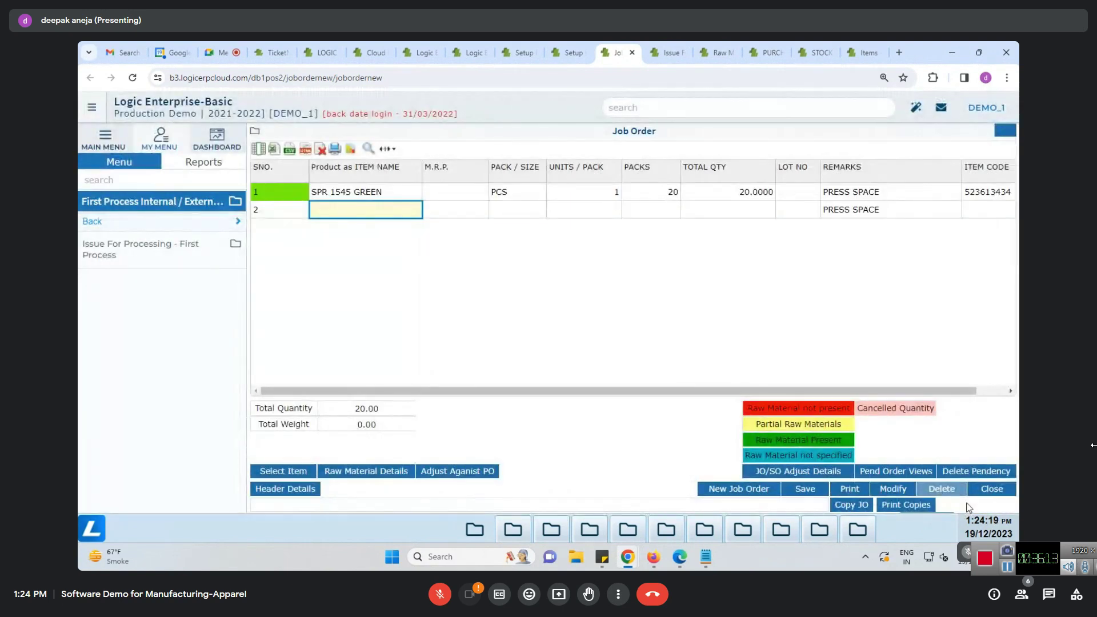
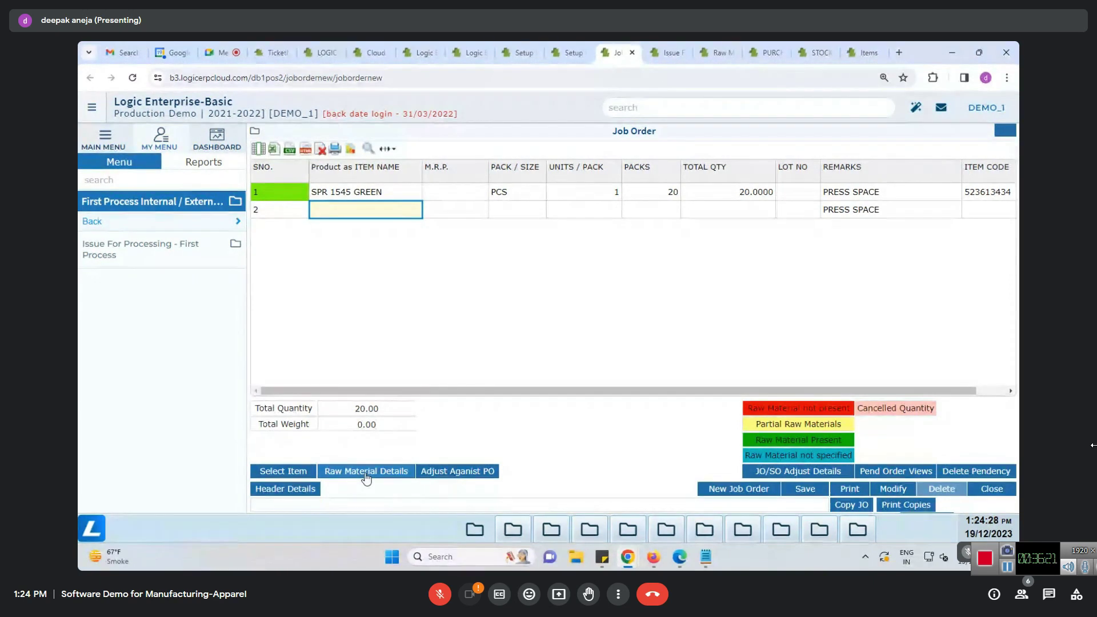
# Replace the first job order item with 1501 RED, keeping its pack quantity
pyautogui.doubleClick(367, 195)
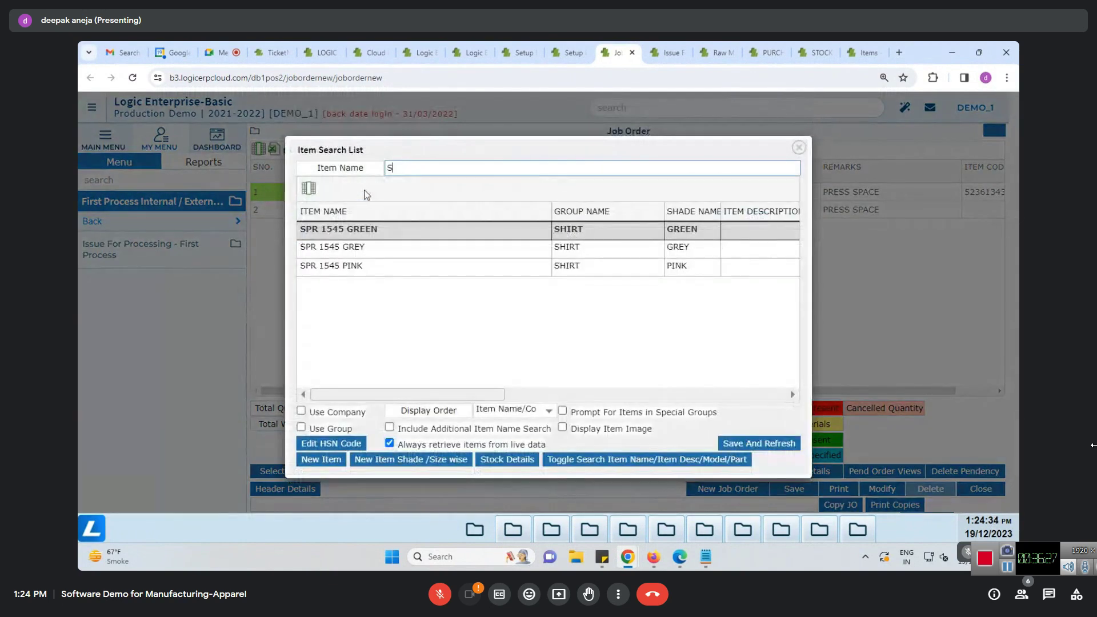
pyautogui.write('1501')
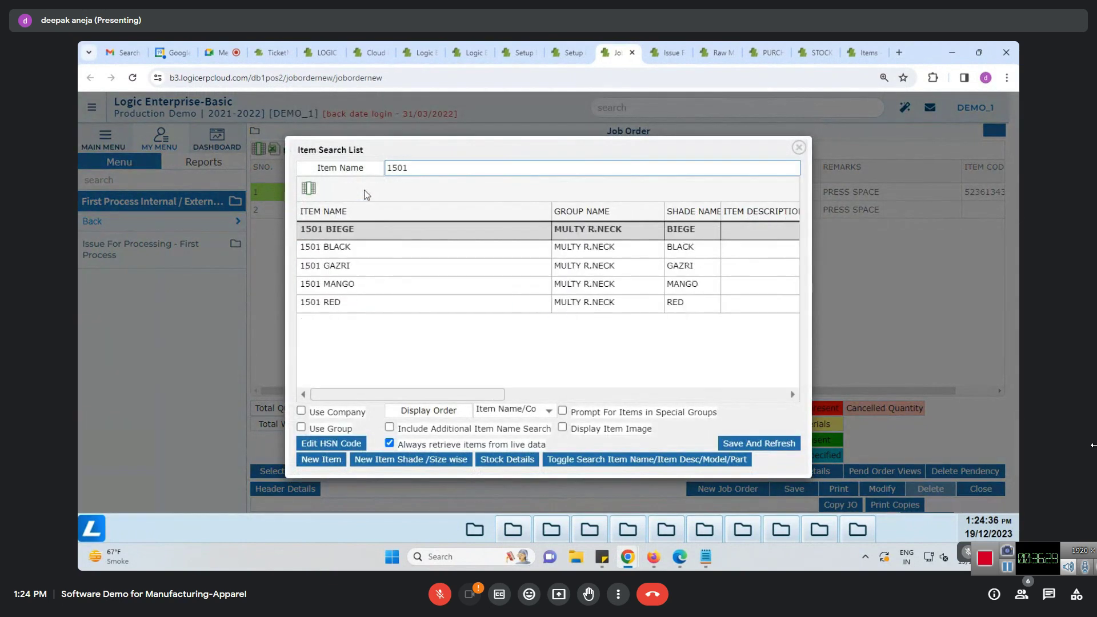
pyautogui.press('Down')
pyautogui.press('Down')
pyautogui.press('Down')
pyautogui.press('Down')
pyautogui.press('Return')
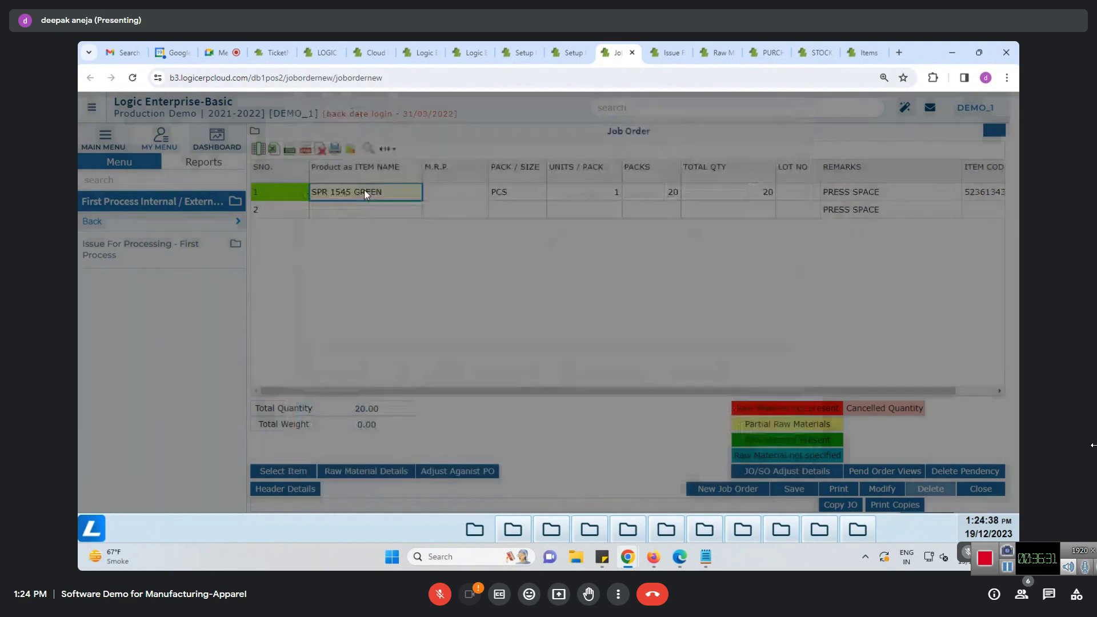
pyautogui.press('Return')
pyautogui.press('Return')
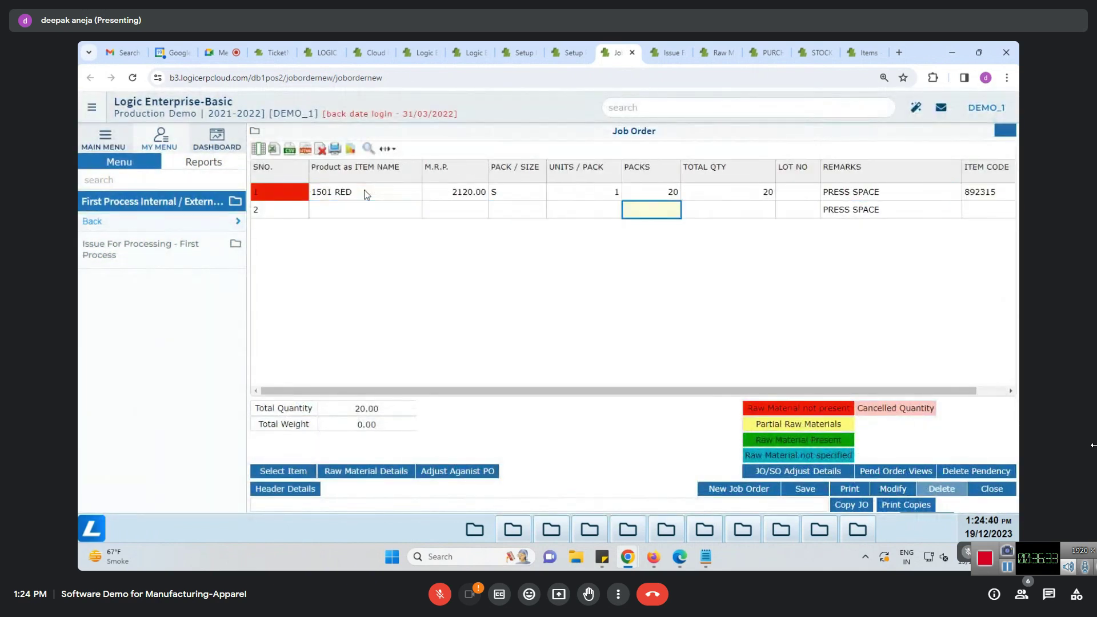
# Review the raw material details and specification of 1501 RED, including its processes and BOM categories
pyautogui.click(372, 472)
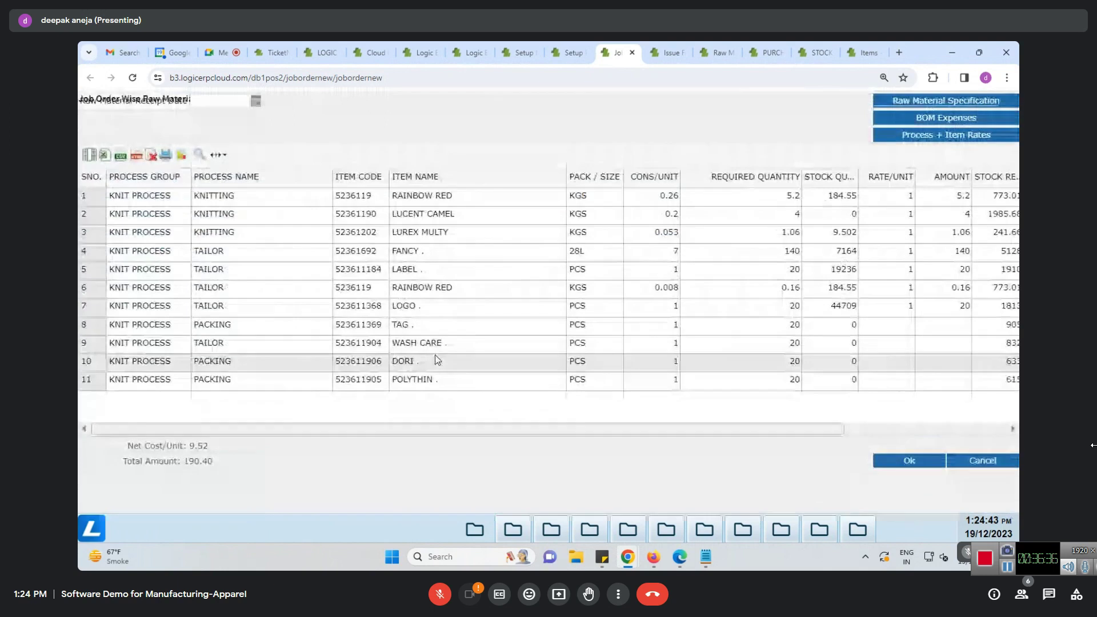
pyautogui.click(946, 101)
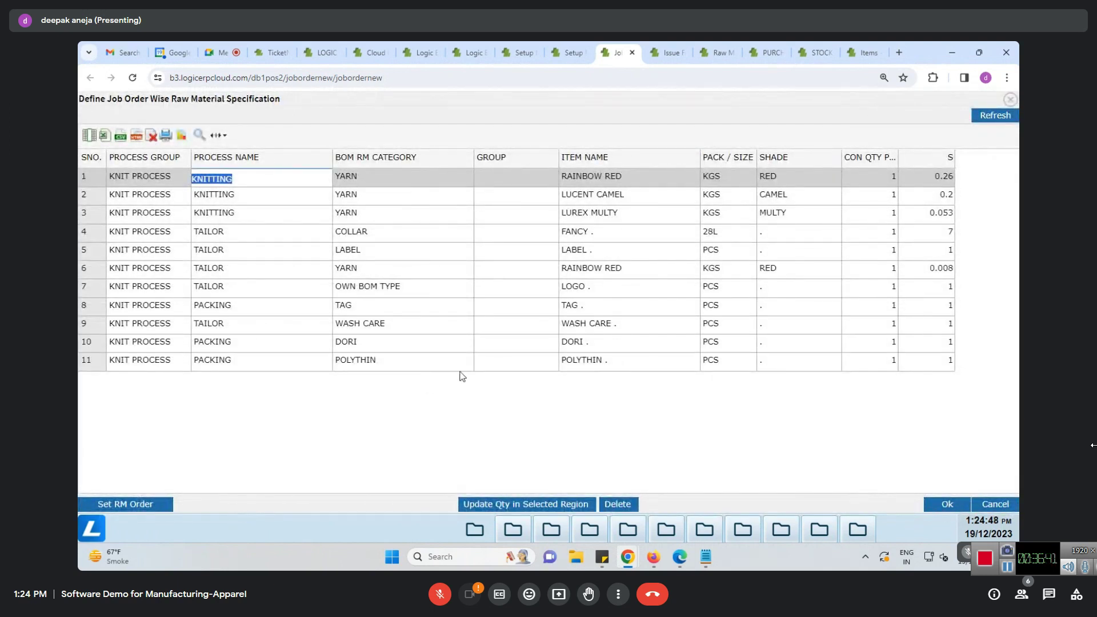
pyautogui.click(999, 506)
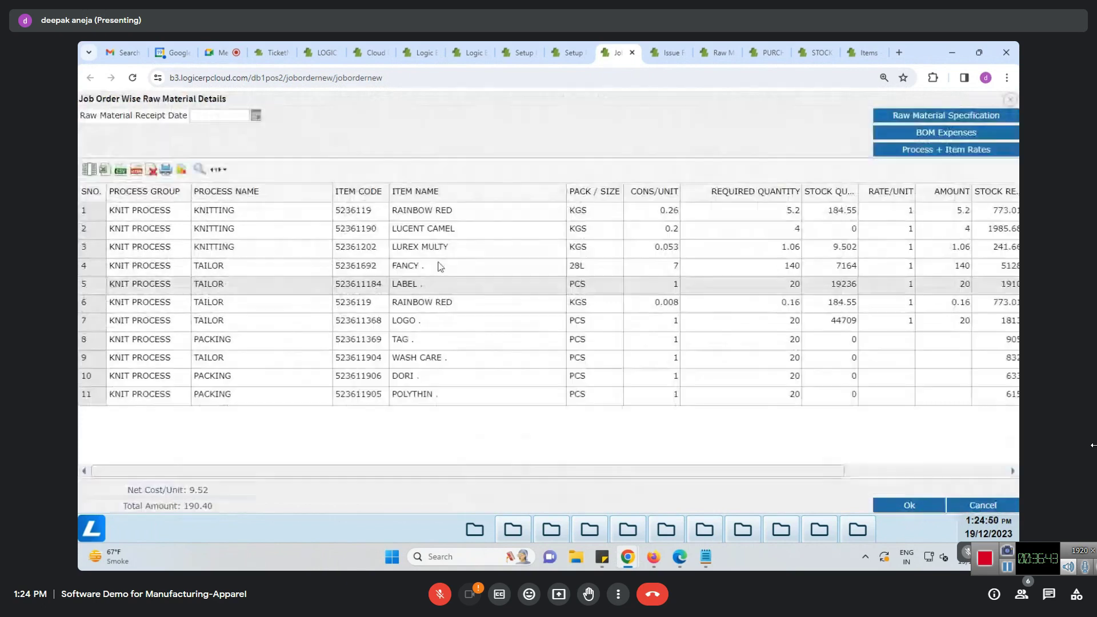
pyautogui.click(1010, 99)
# Replace the first job order item with 1/8 NM HAIRY O.WT, keeping its pack quantity
pyautogui.doubleClick(362, 193)
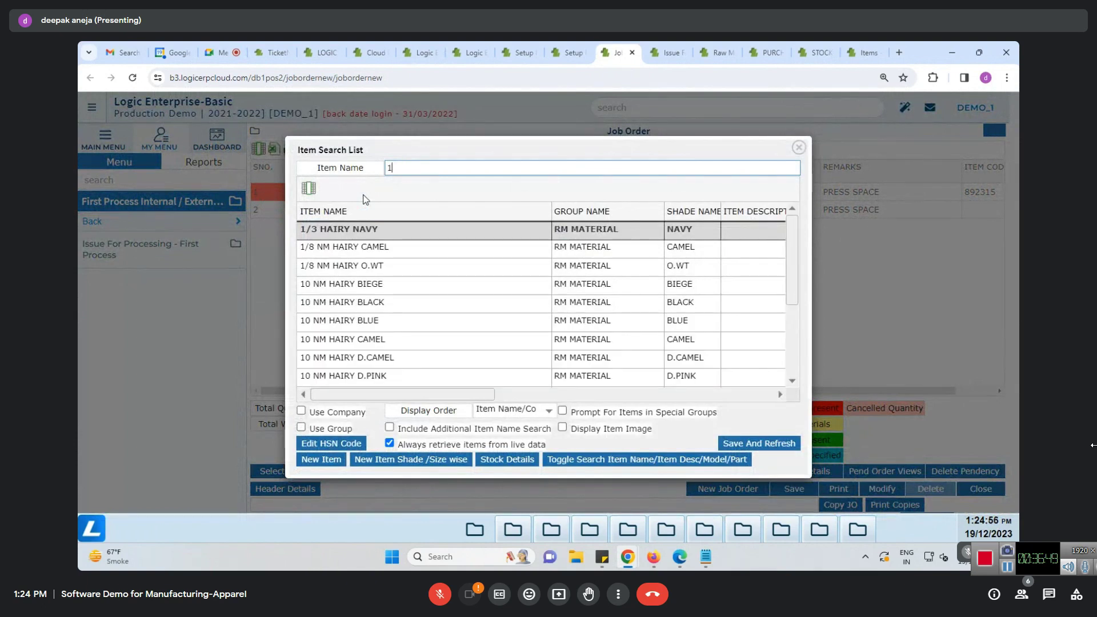
pyautogui.press('Down')
pyautogui.press('Down')
pyautogui.press('Return')
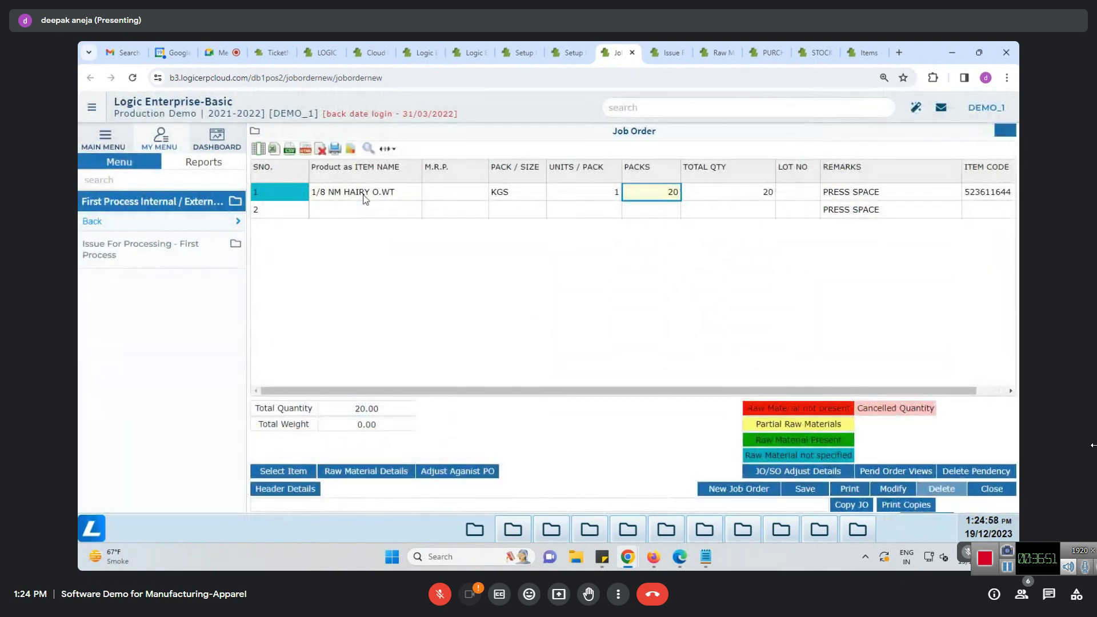
pyautogui.press('Return')
pyautogui.press('Return')
pyautogui.press('Return')
pyautogui.press('Return')
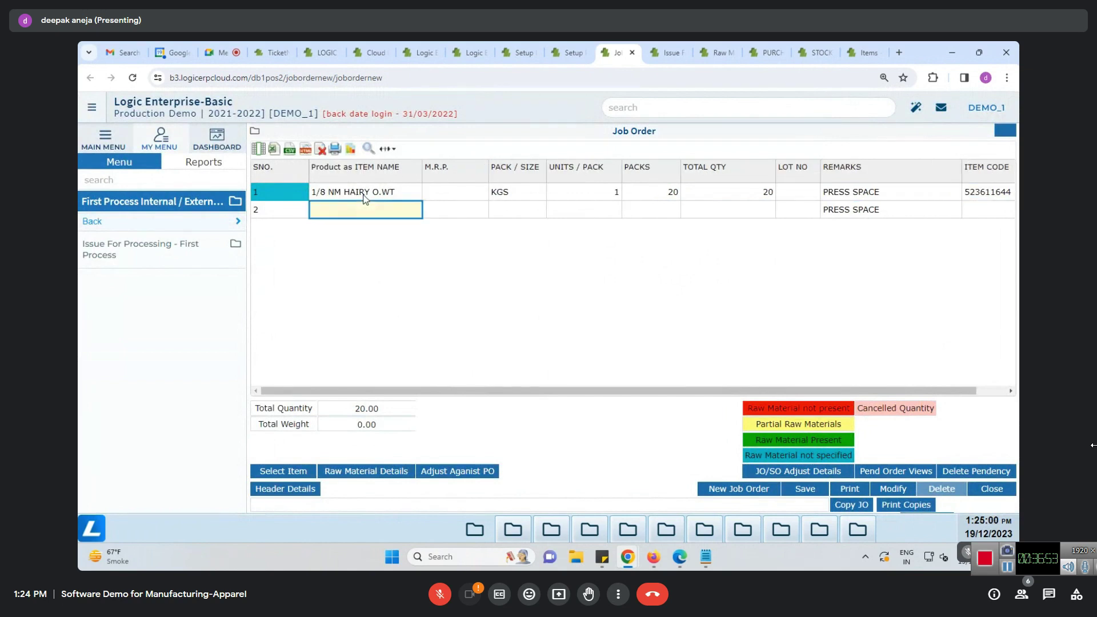
# Open the job-order-wise raw material specification of 1/8 NM HAIRY O.WT and assign the DYING process to its first row
pyautogui.click(364, 195)
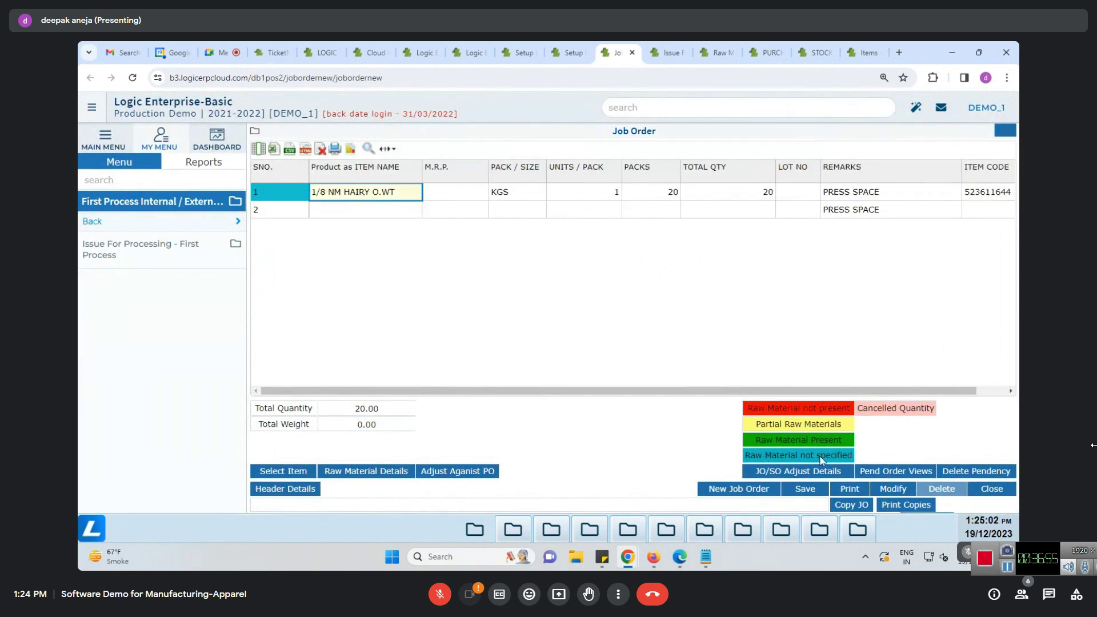
pyautogui.click(378, 471)
pyautogui.click(911, 98)
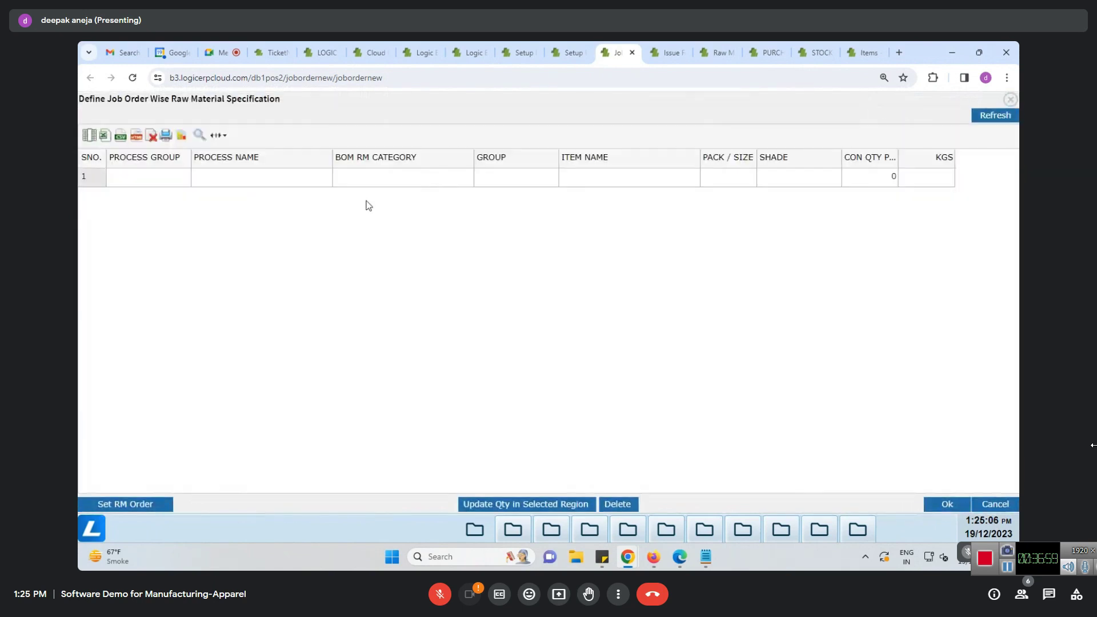
pyautogui.click(288, 177)
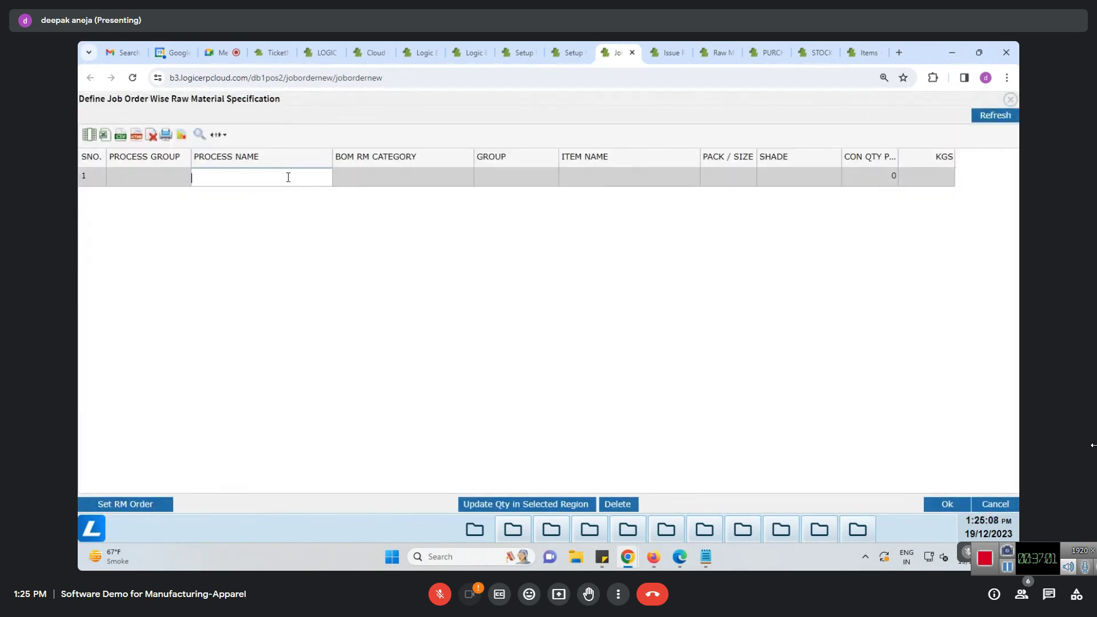
pyautogui.click(288, 177)
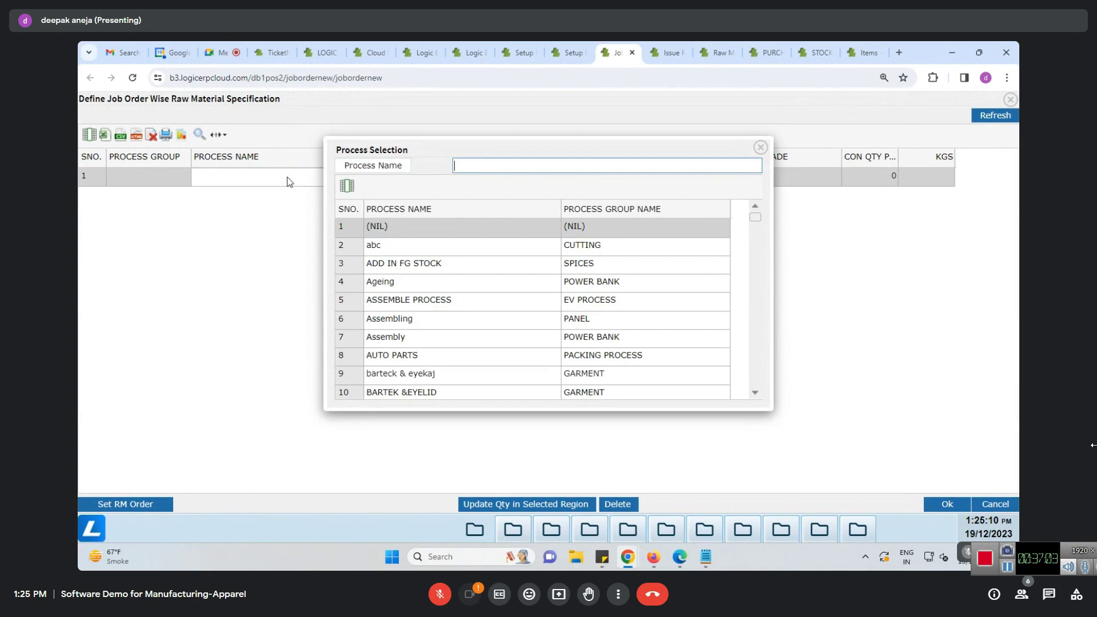
pyautogui.write('DRY')
pyautogui.press('BackSpace')
pyautogui.press('BackSpace')
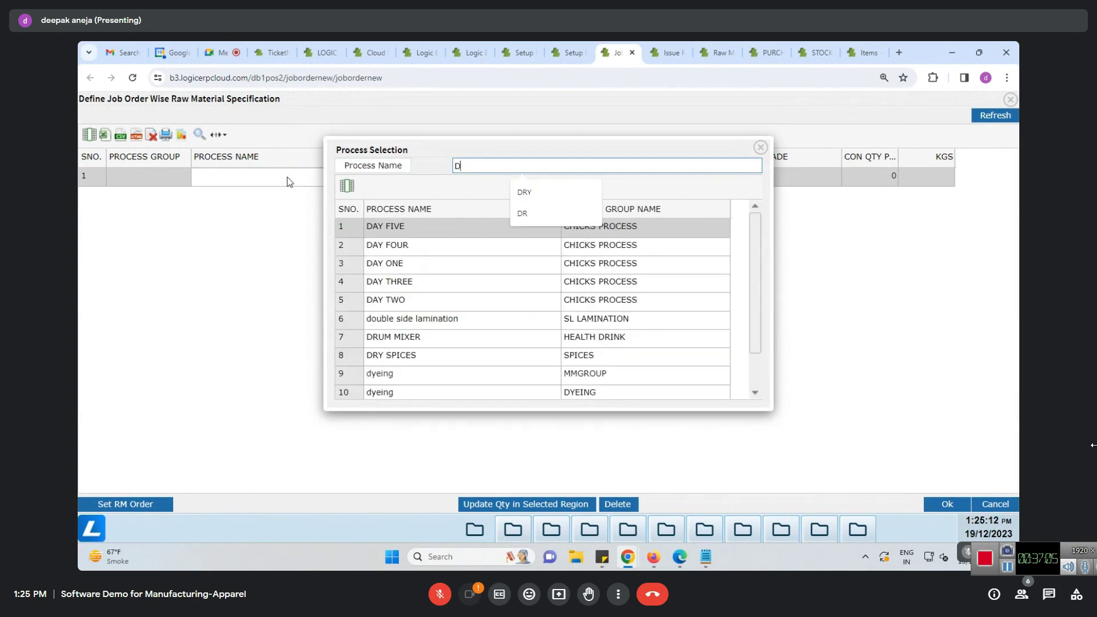
pyautogui.write('YING')
pyautogui.press('Return')
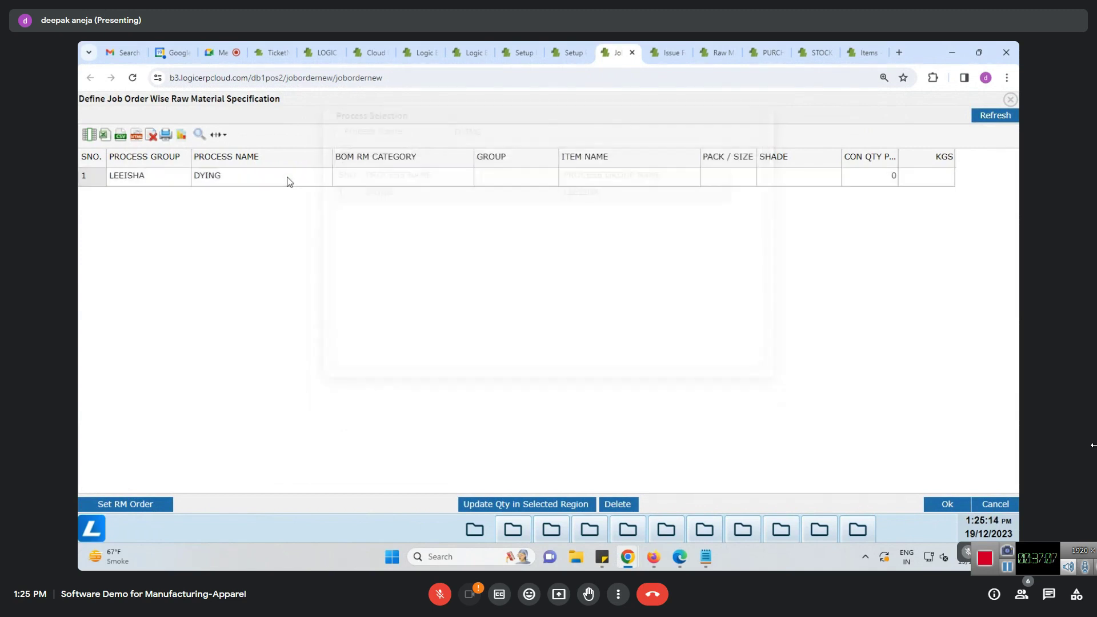
# Try to add INNER GREEN as the DYING raw material with a consumption quantity of 2.55 and apply the specification
pyautogui.press('Return')
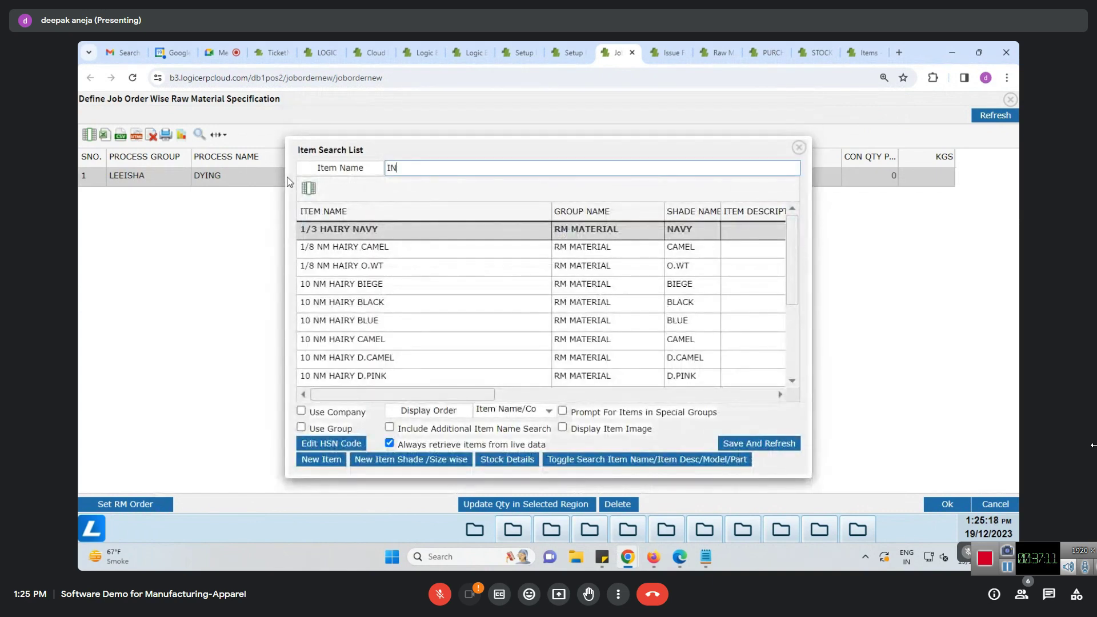
pyautogui.press('Return')
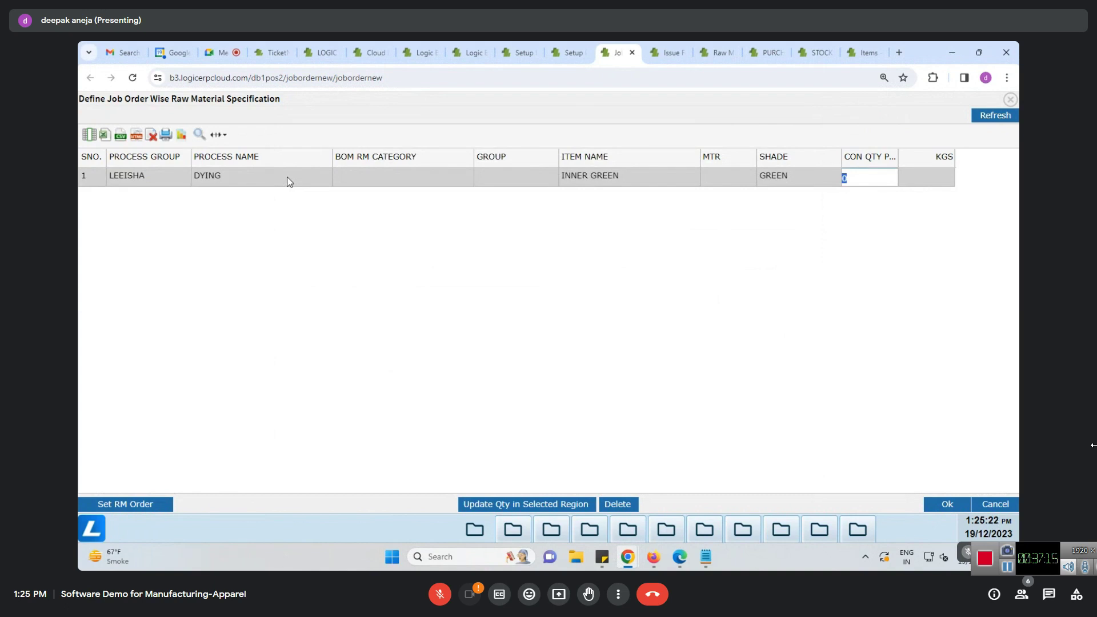
pyautogui.press('Return')
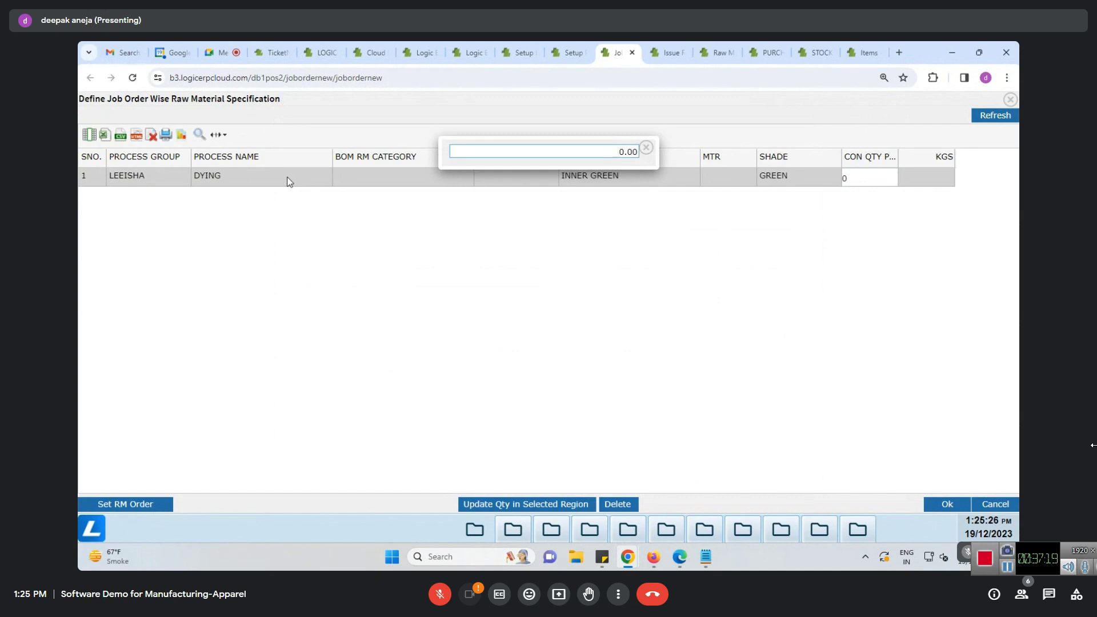
pyautogui.press('Return')
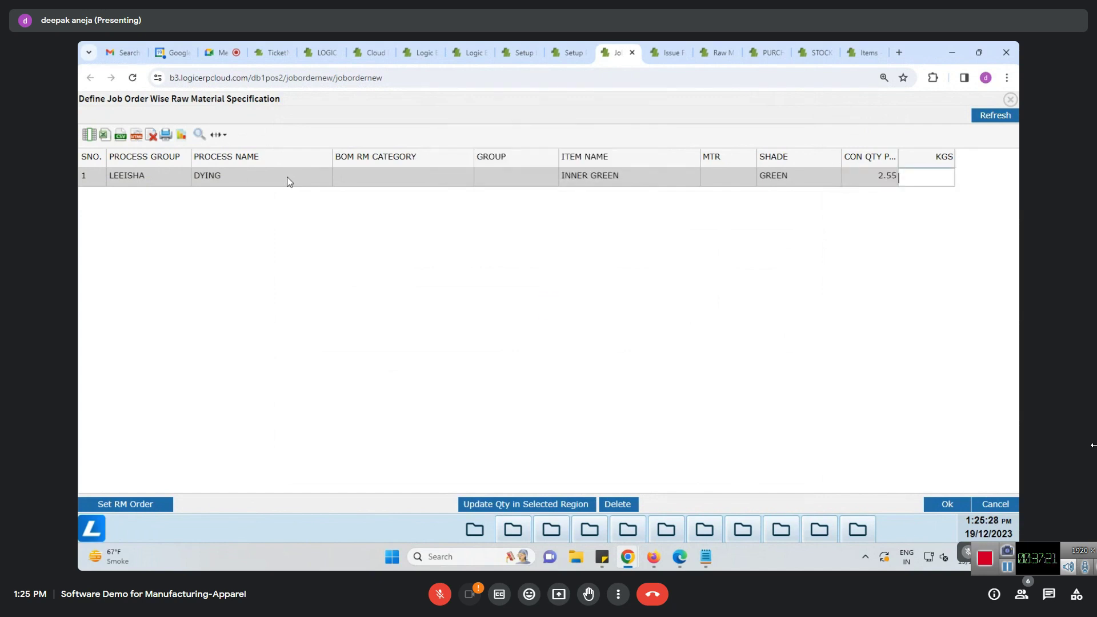
pyautogui.press('Return')
pyautogui.press('Return')
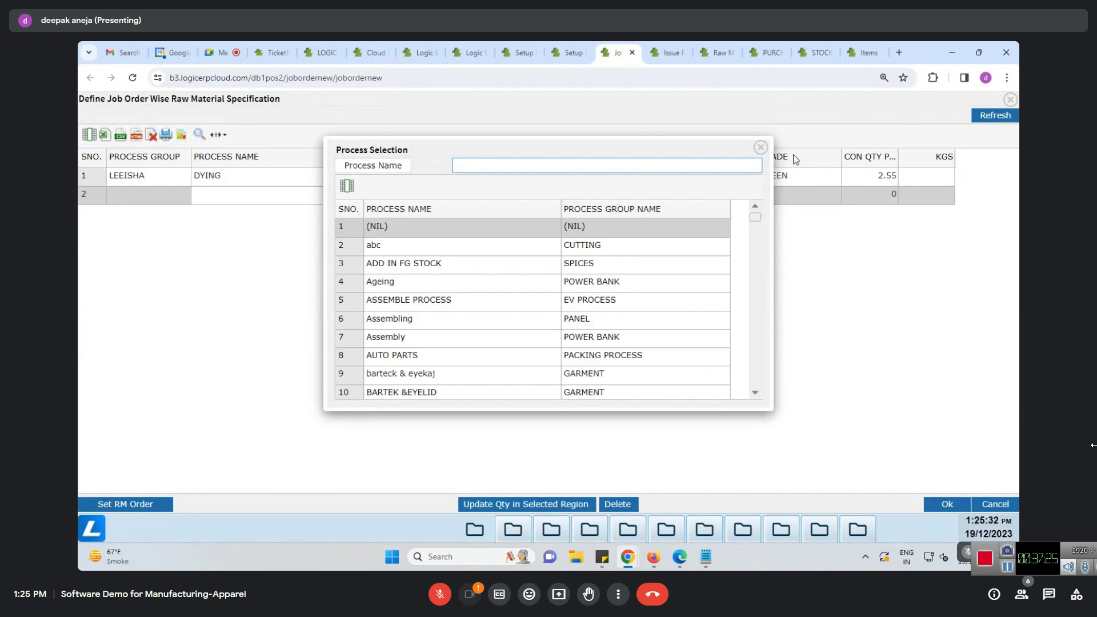
pyautogui.click(759, 148)
pyautogui.click(944, 504)
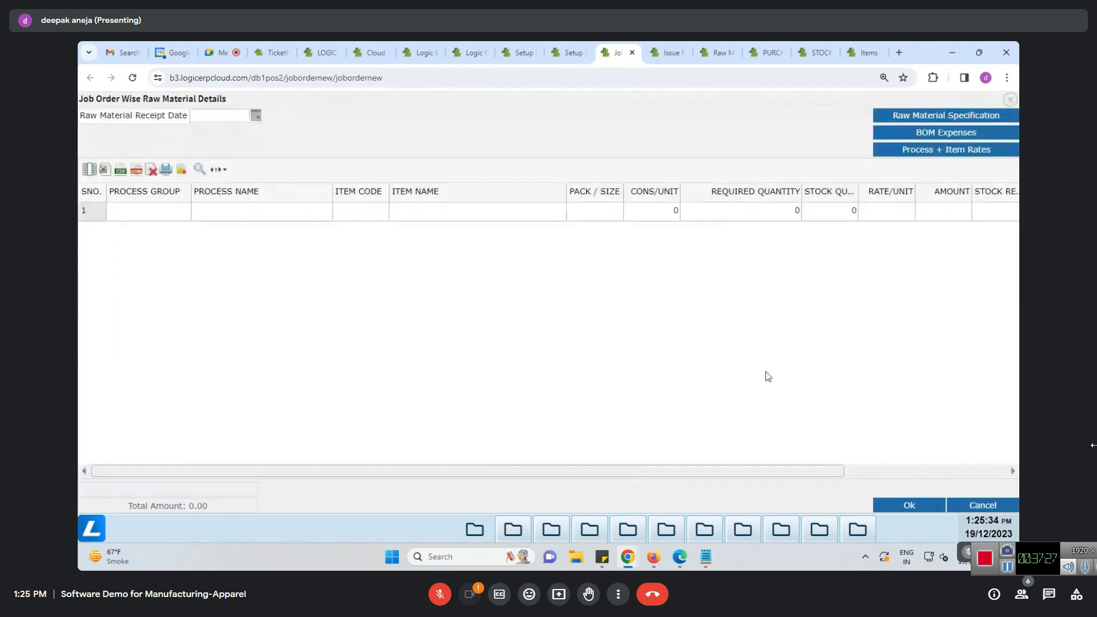
pyautogui.click(881, 121)
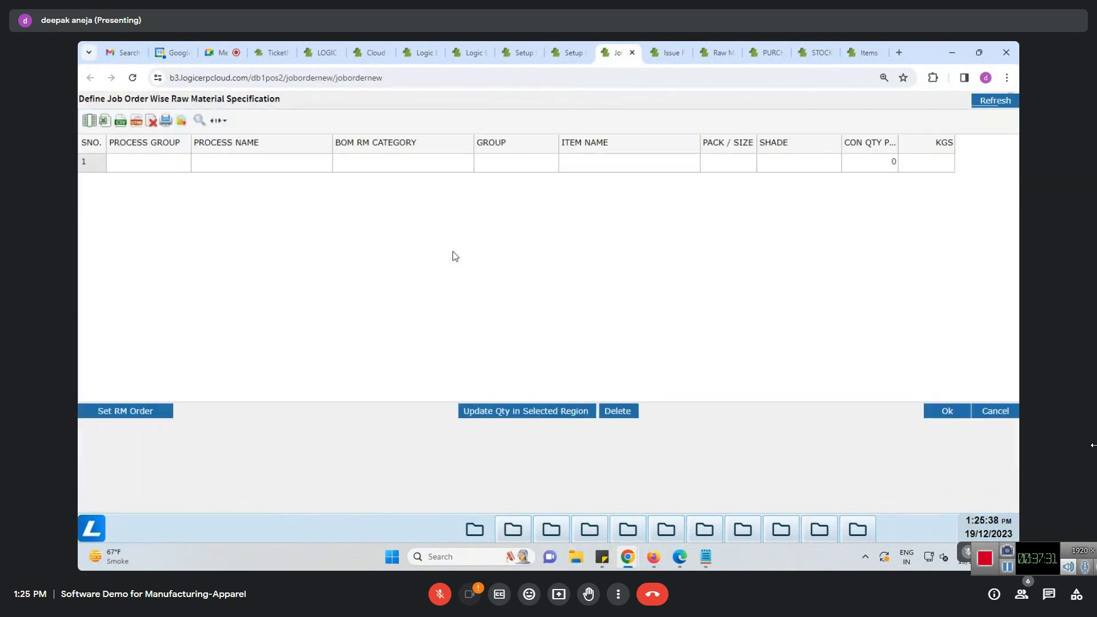
pyautogui.click(279, 178)
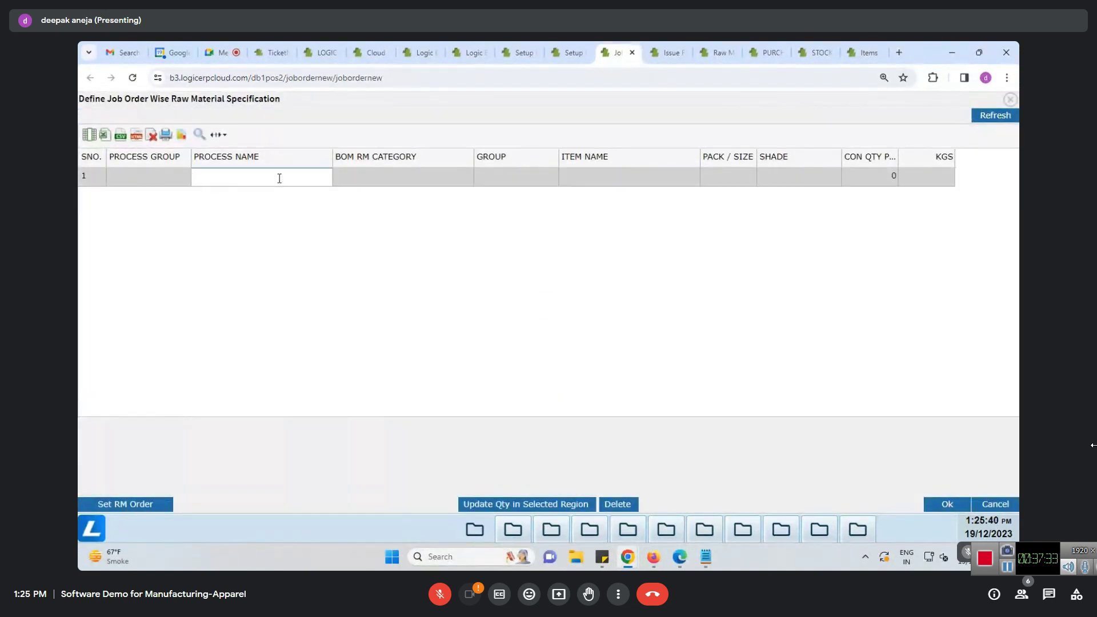
pyautogui.click(280, 179)
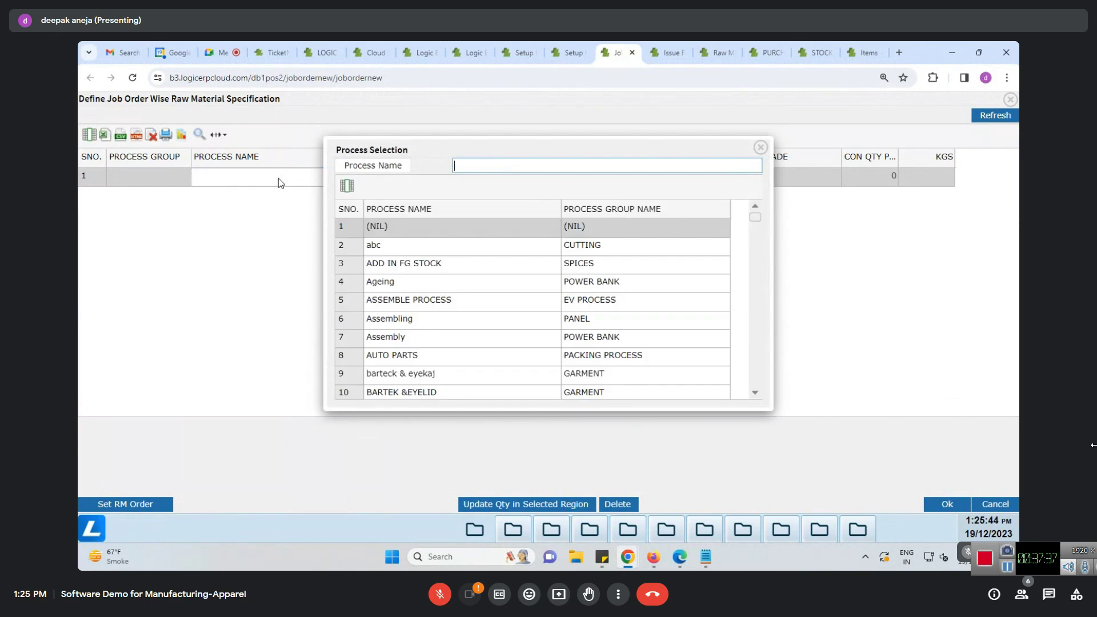
pyautogui.write('D')
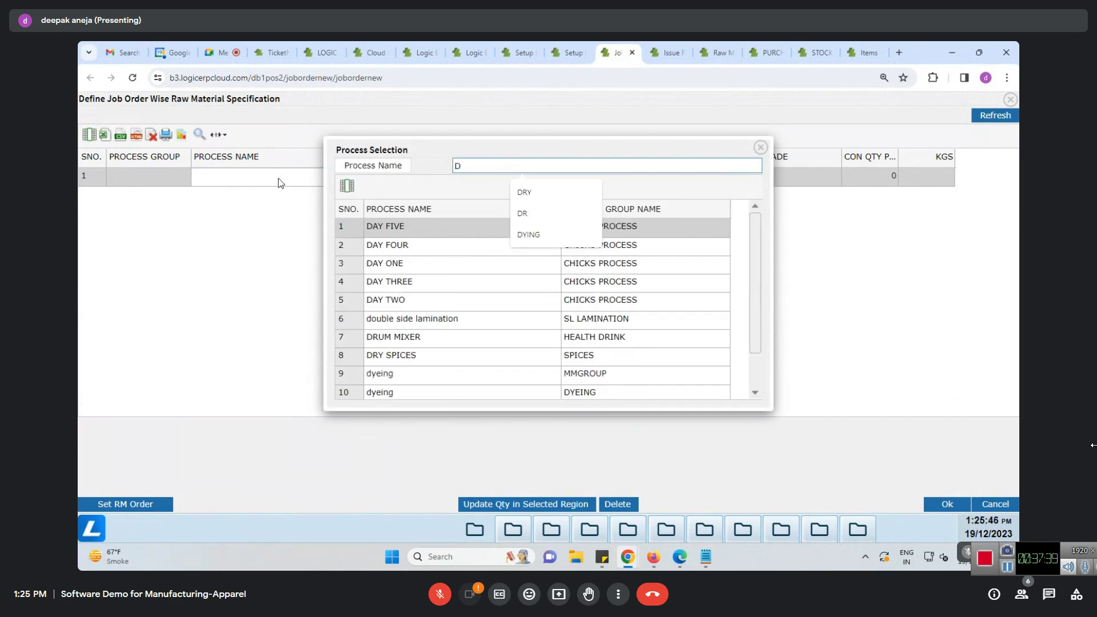
pyautogui.write('YI')
pyautogui.press('Return')
pyautogui.press('Tab')
pyautogui.press('Tab')
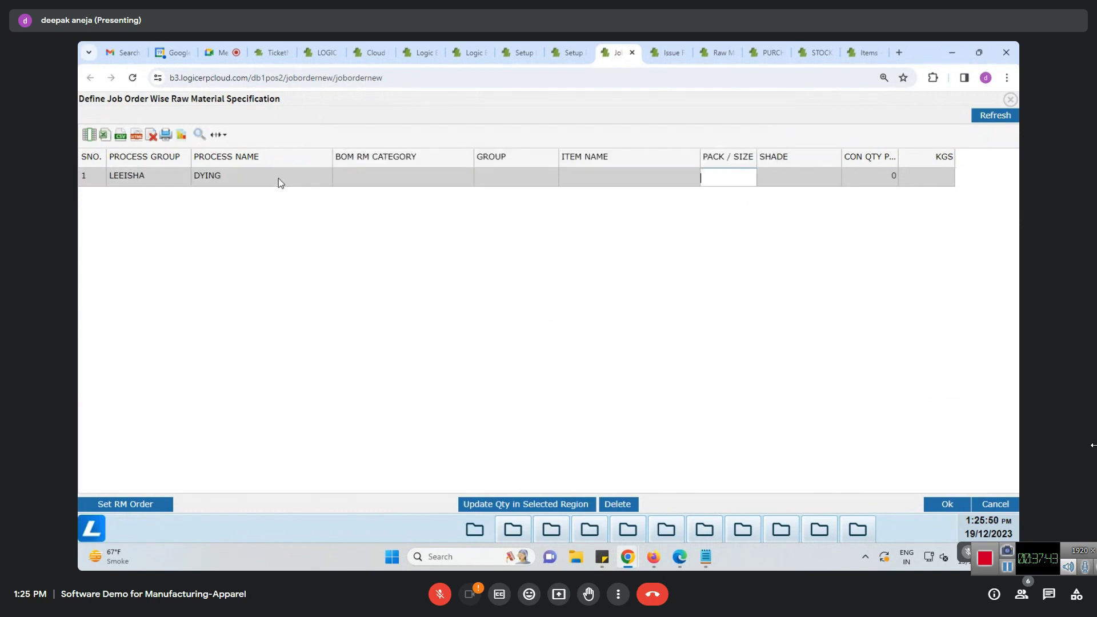
pyautogui.click(613, 178)
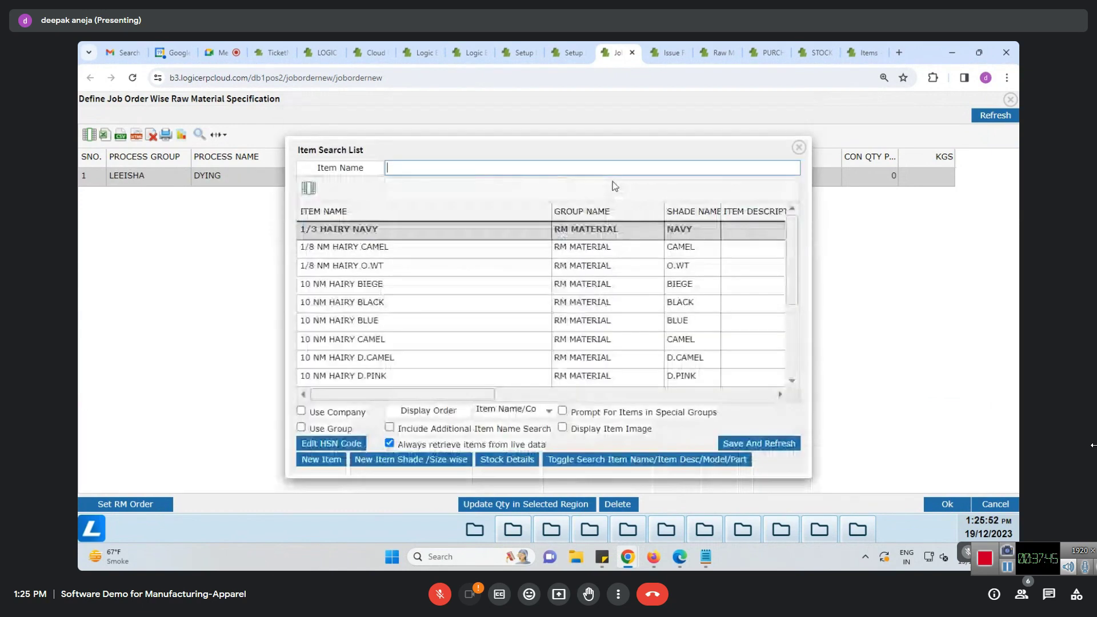
pyautogui.click(799, 147)
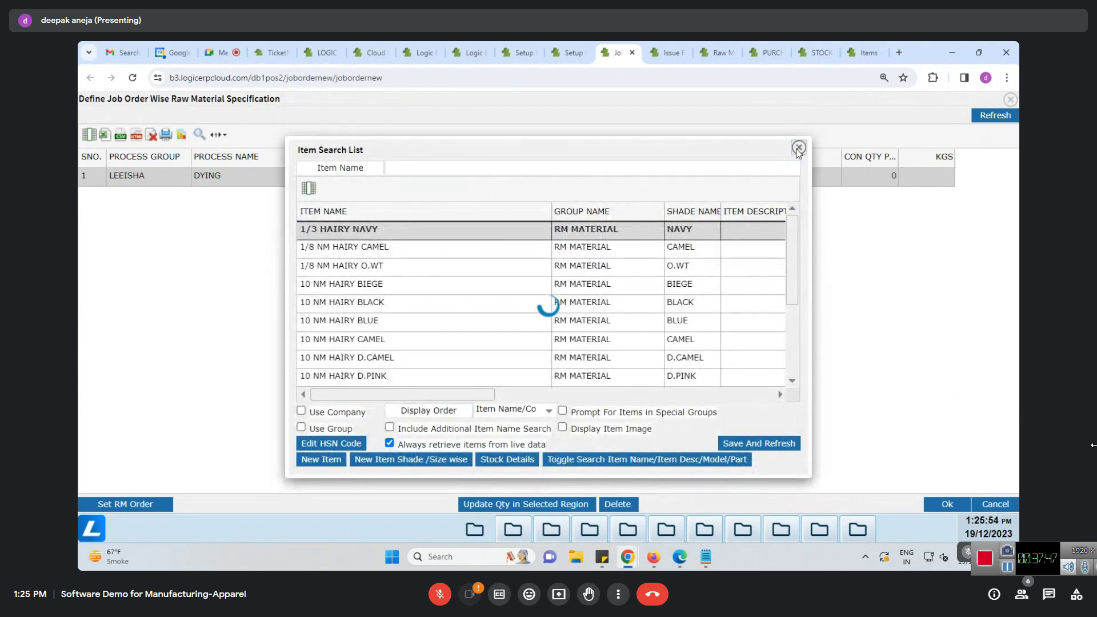
pyautogui.click(1010, 101)
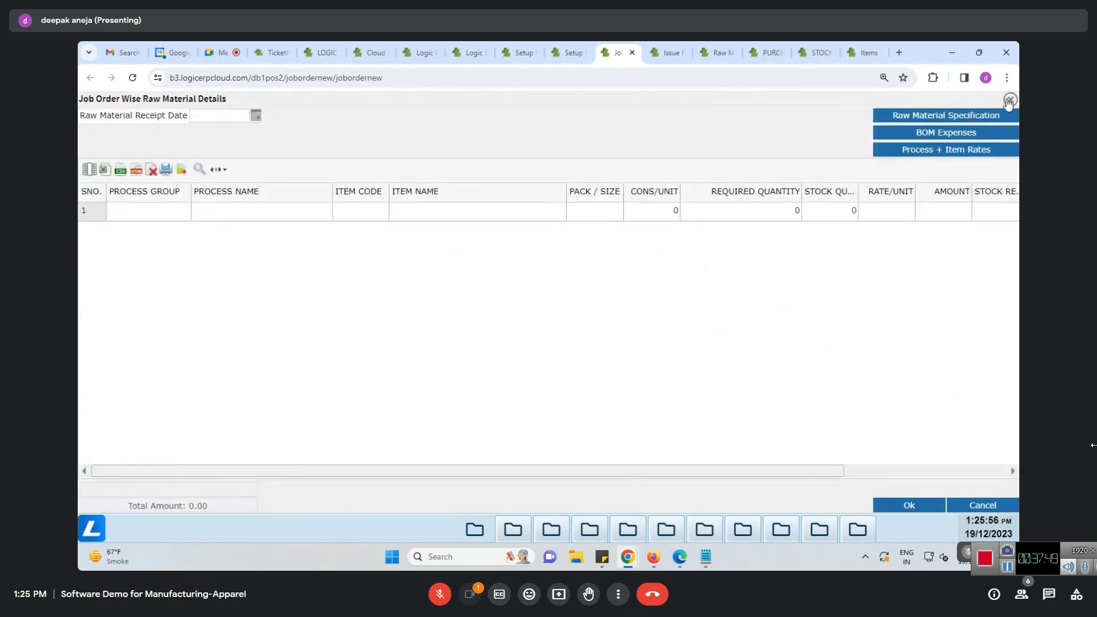
pyautogui.click(983, 505)
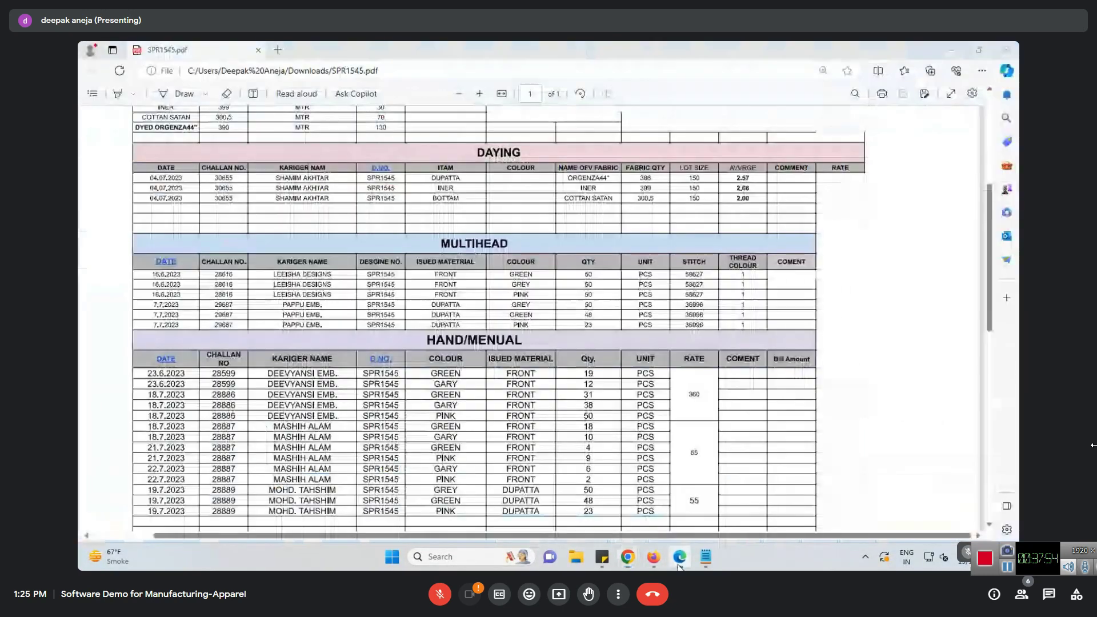
# Switch to SPR1545.pdf in Edge to review its DAYING section, and return to the job order in Chrome
pyautogui.click(677, 511)
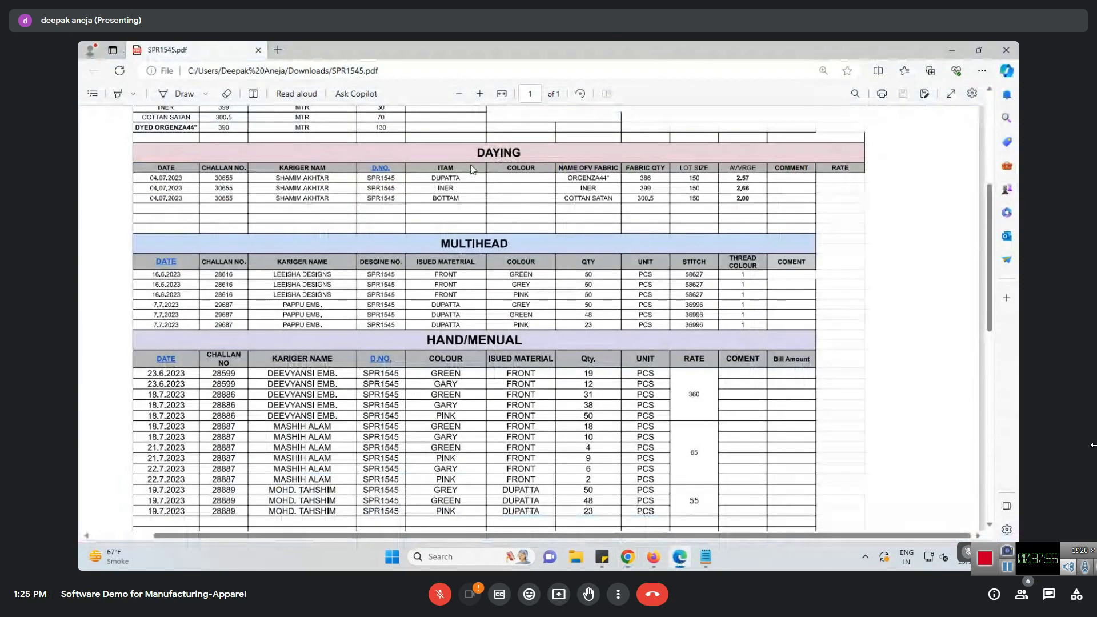
pyautogui.moveTo(652, 567)
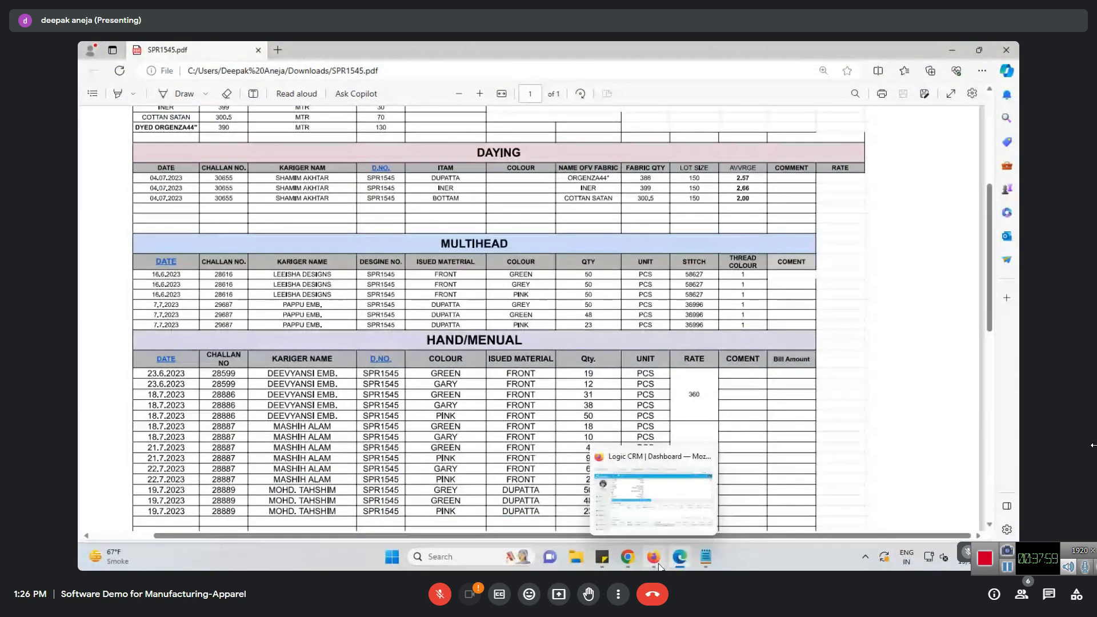
pyautogui.click(591, 514)
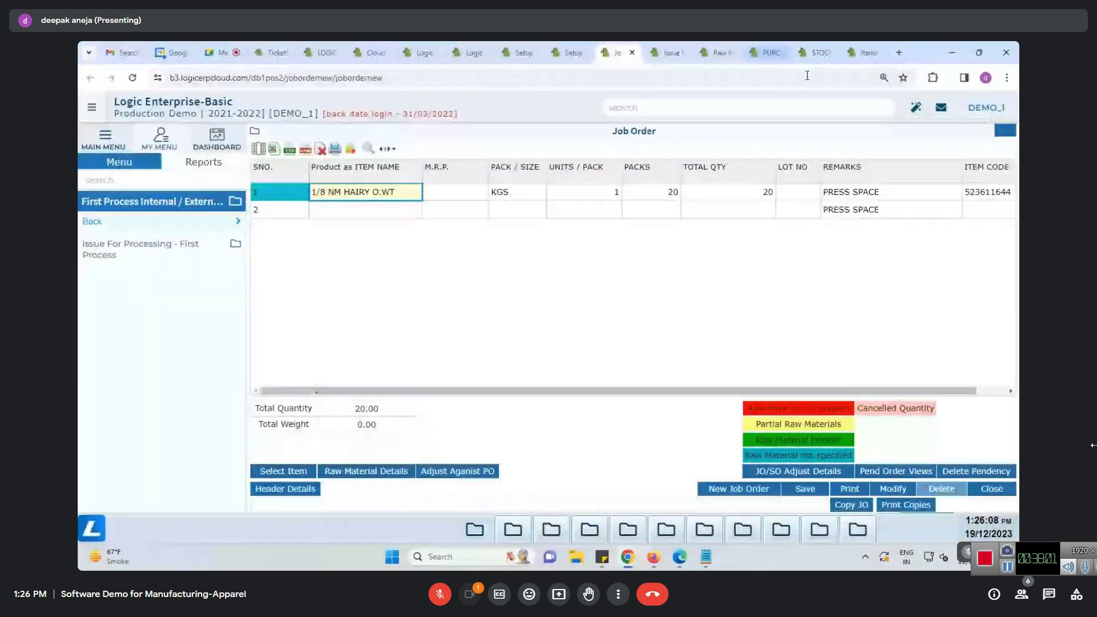
# Open the Receipts Against Issues - Internal entry from the production entries made after the first process
pyautogui.click(714, 53)
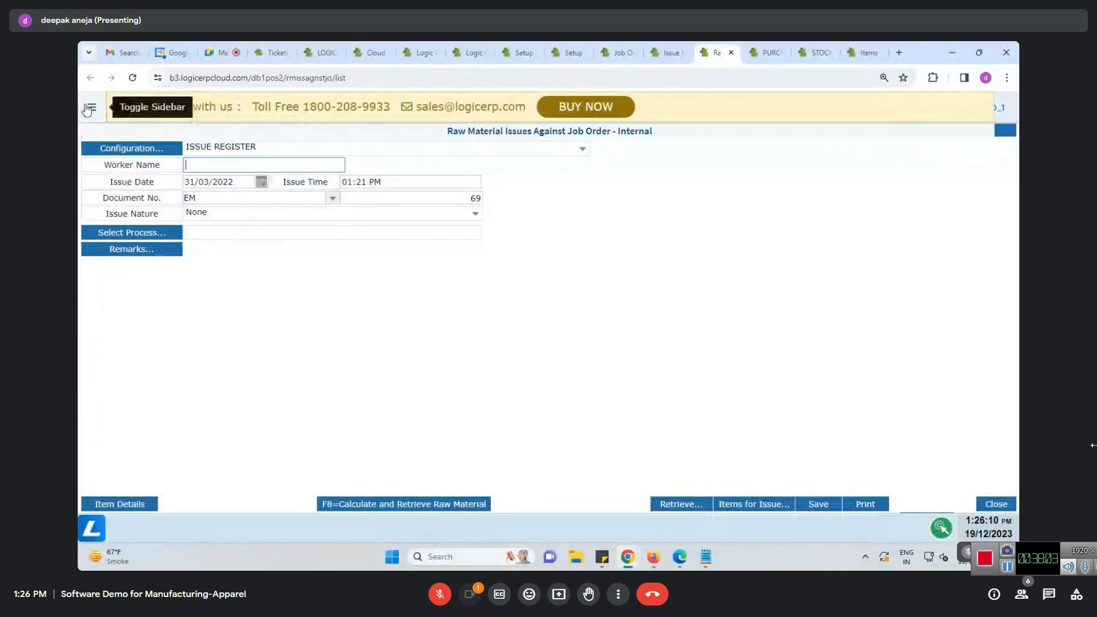
pyautogui.click(88, 108)
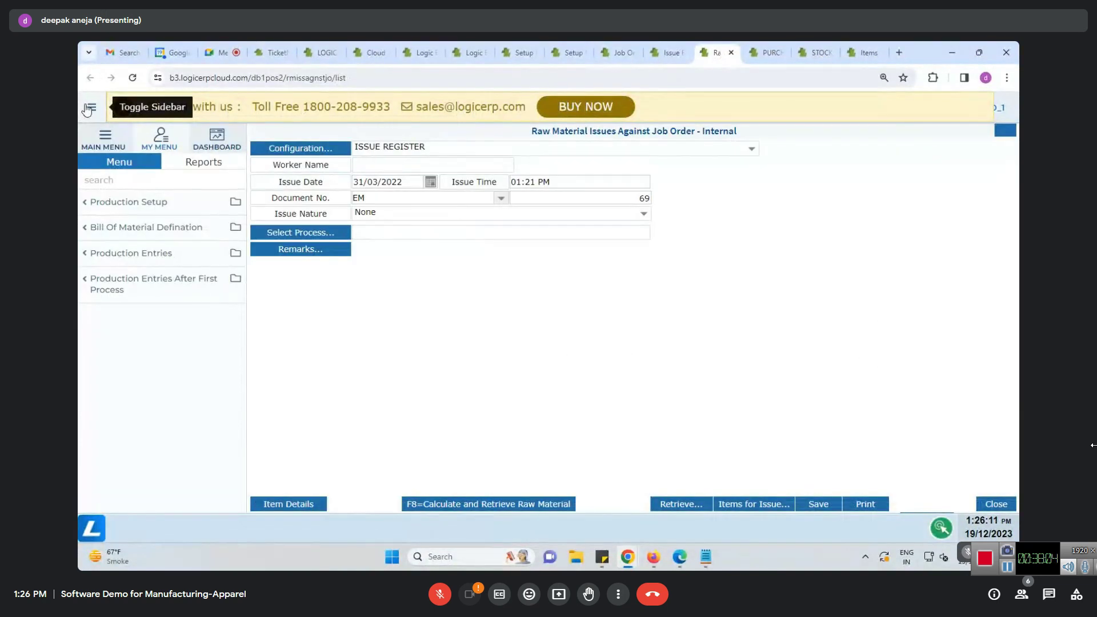
pyautogui.click(86, 283)
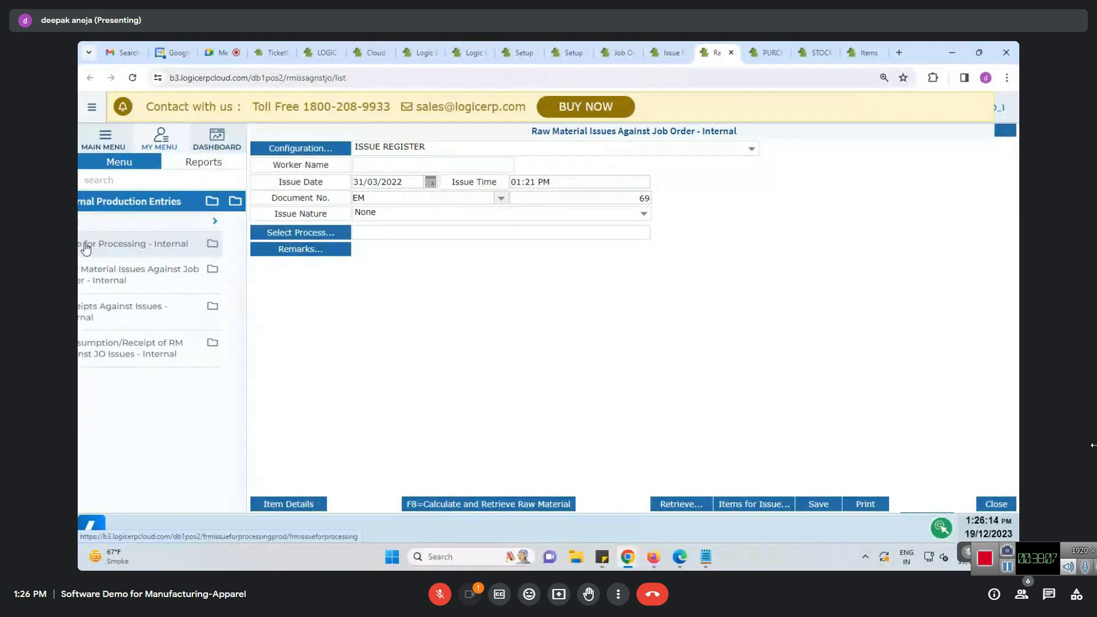
pyautogui.click(128, 318)
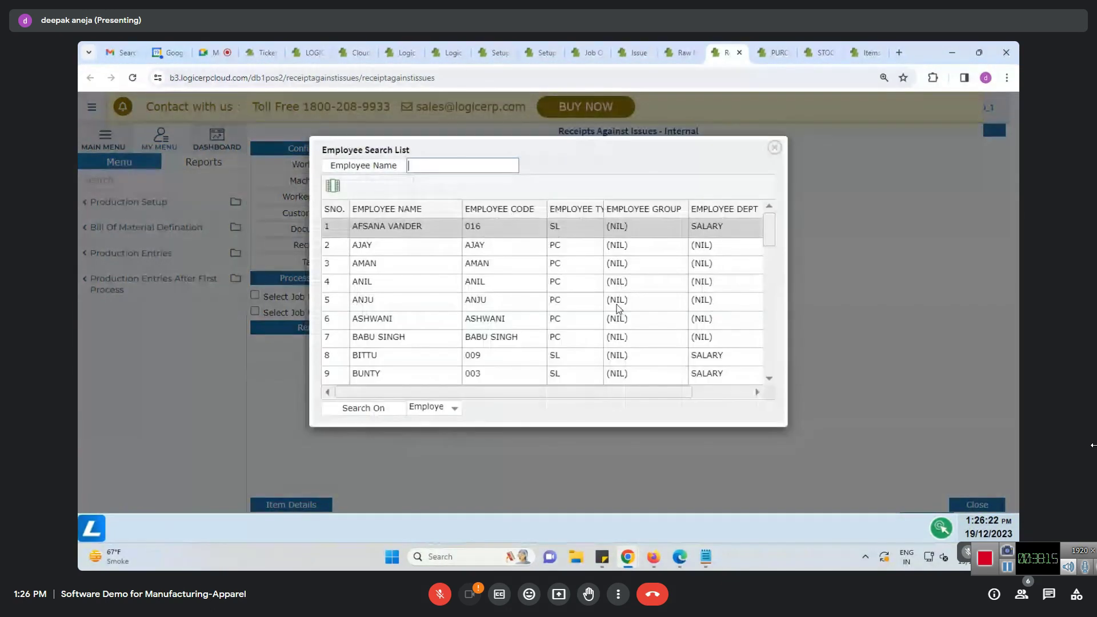
# Choose the first listed employee as the worker and set the receipt's process to Leeisha - Dying
pyautogui.press('Return')
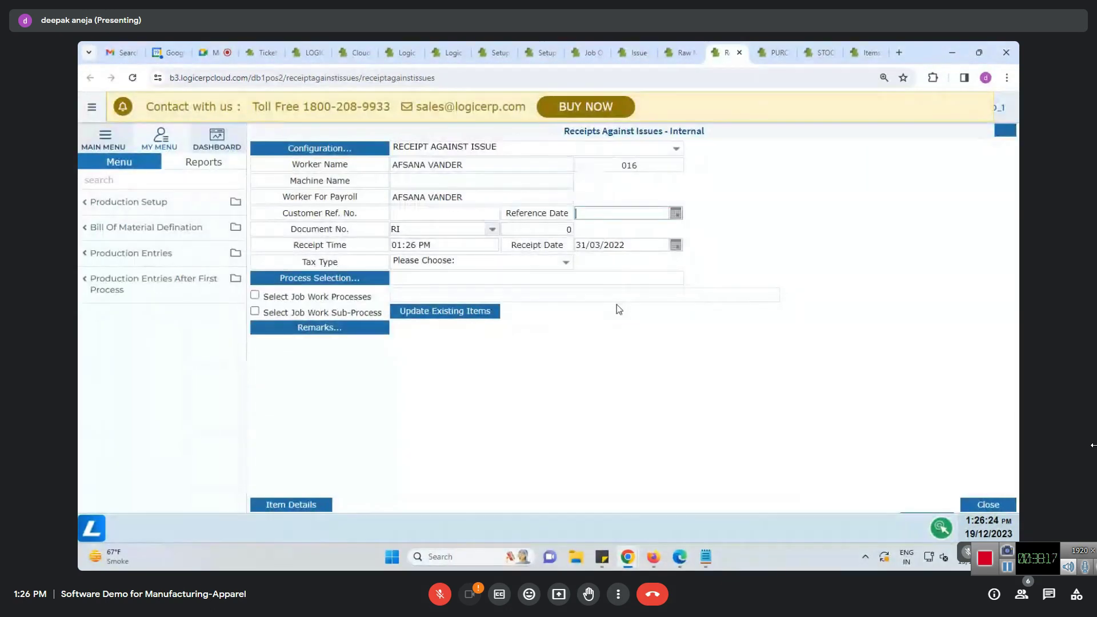
pyautogui.click(388, 279)
pyautogui.scroll(-3, 442, 370)
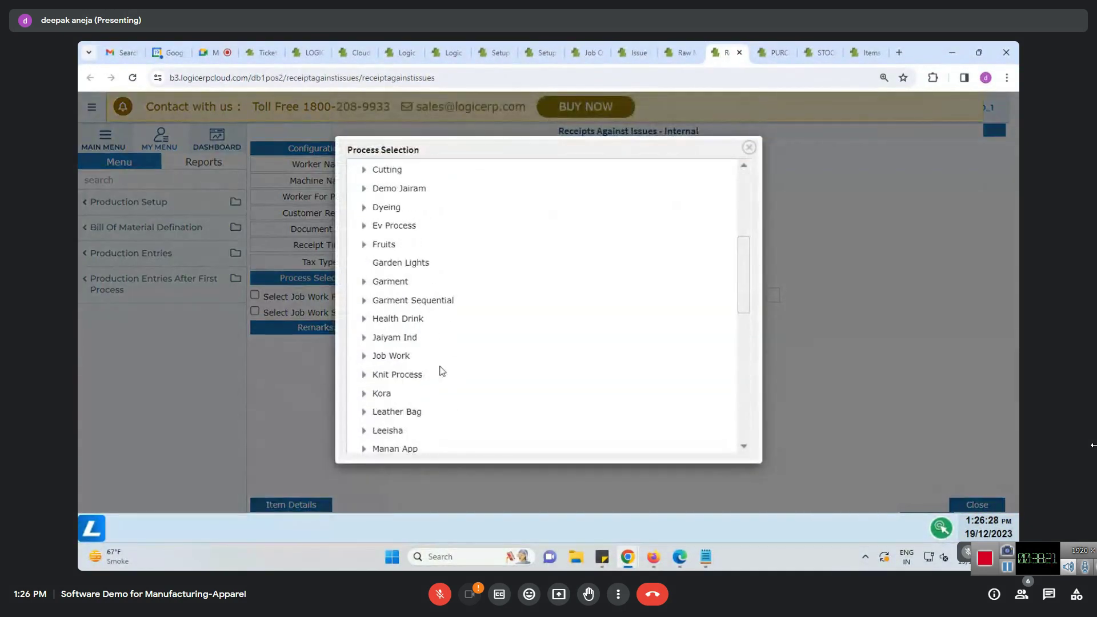
pyautogui.click(363, 432)
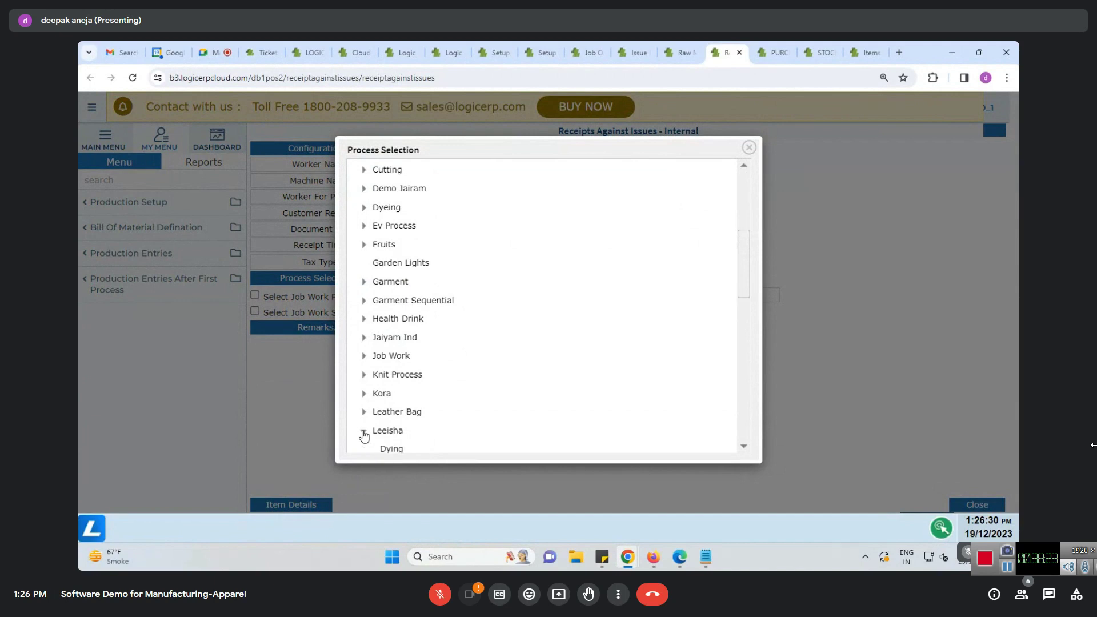
pyautogui.doubleClick(381, 447)
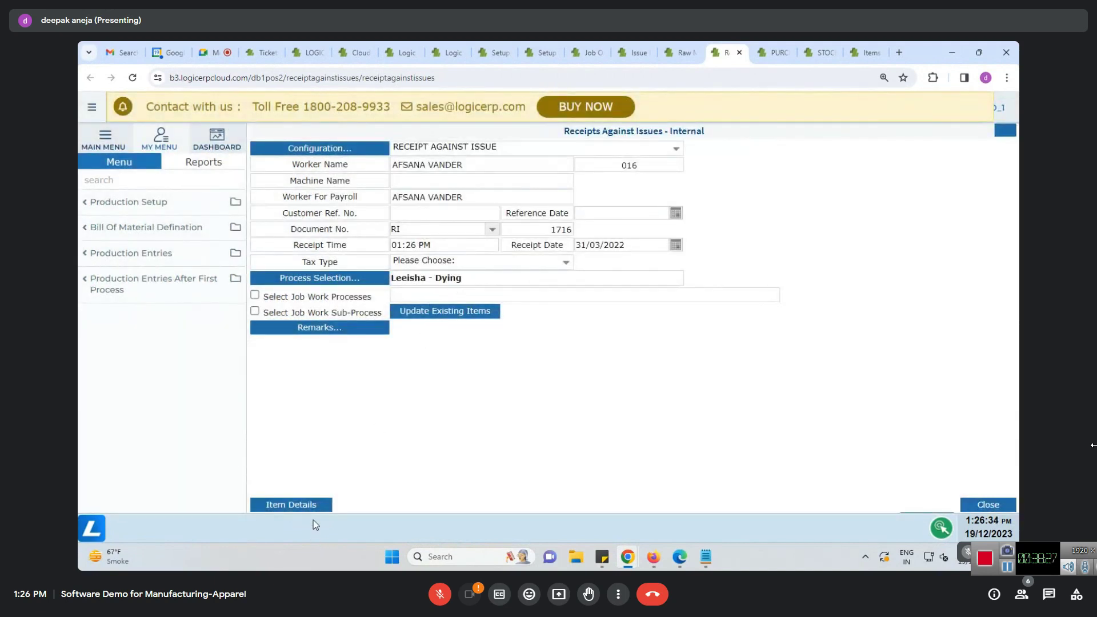
# Retrieve the pending issues in the receipt's item details and select issue IS 169 for SPR 1545 GREEN
pyautogui.click(294, 504)
pyautogui.click(970, 482)
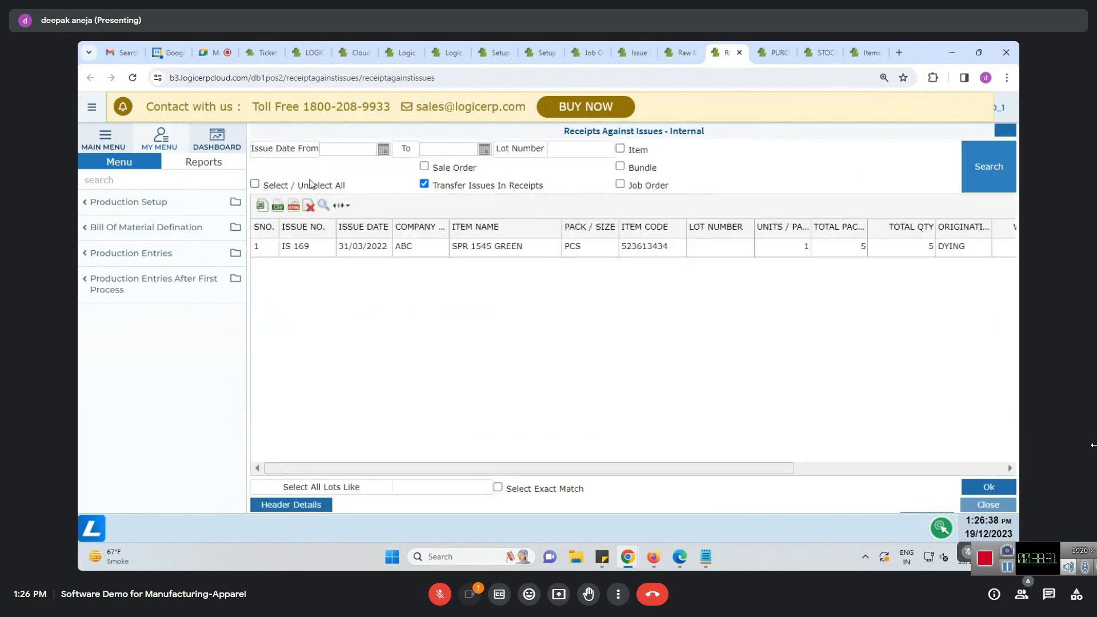
pyautogui.click(91, 106)
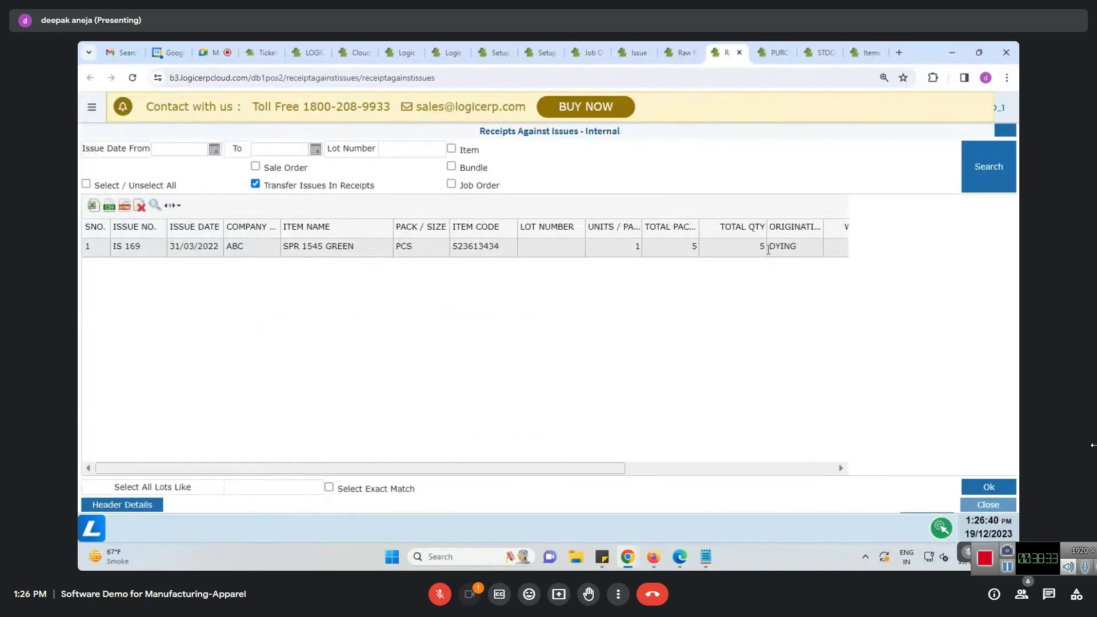
pyautogui.click(119, 253)
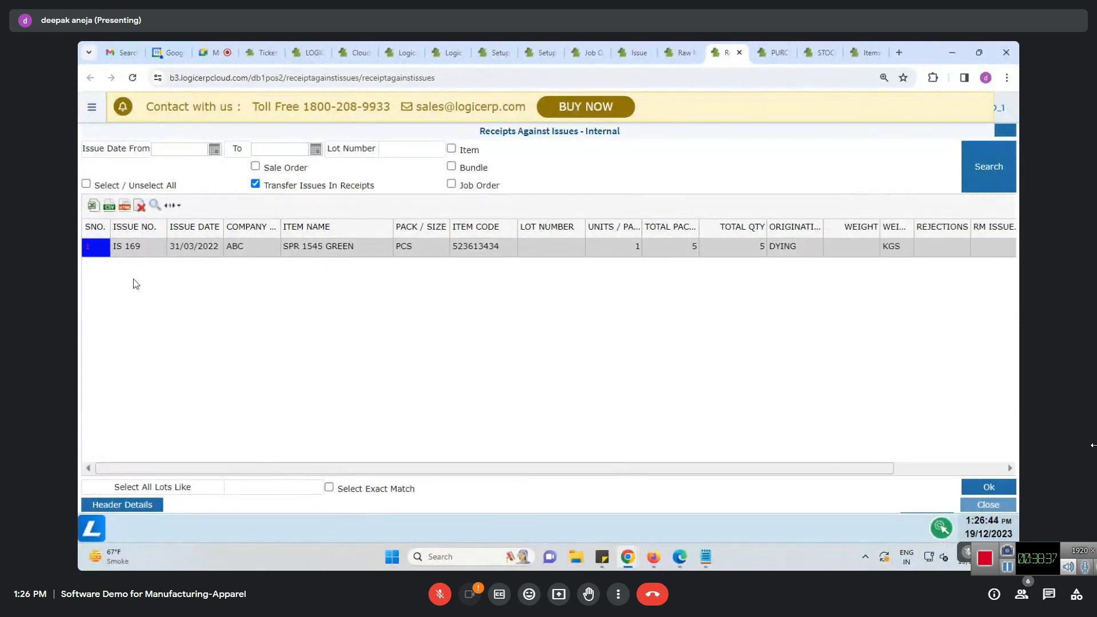
# Glance at SPR1545.pdf in Edge, return to Chrome and add the selected issue IS 169 to the receipt
pyautogui.click(677, 559)
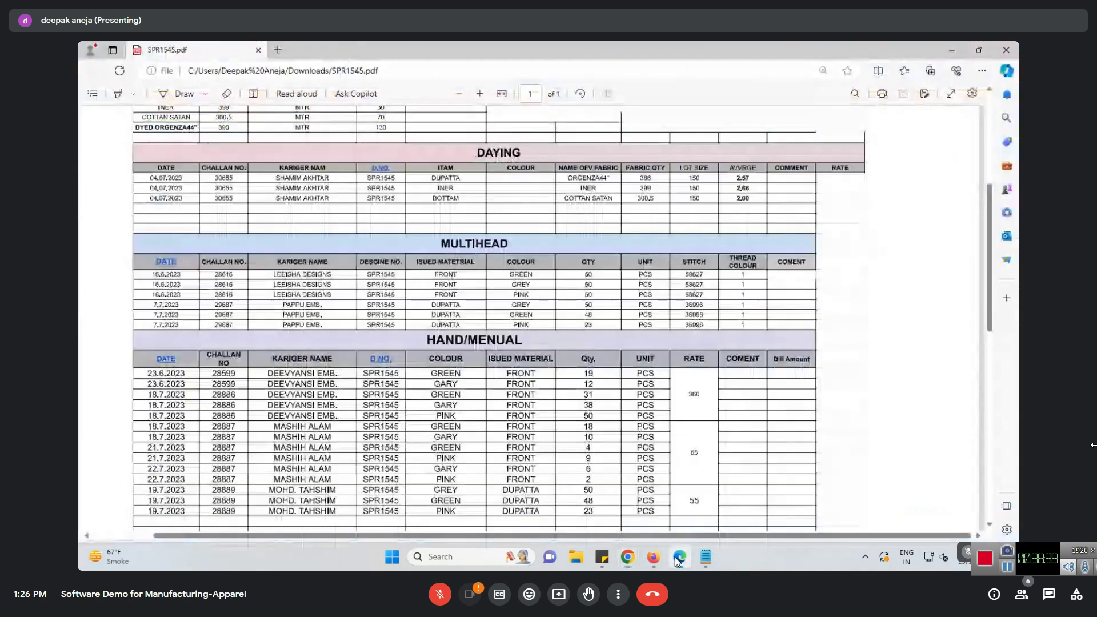
pyautogui.click(952, 50)
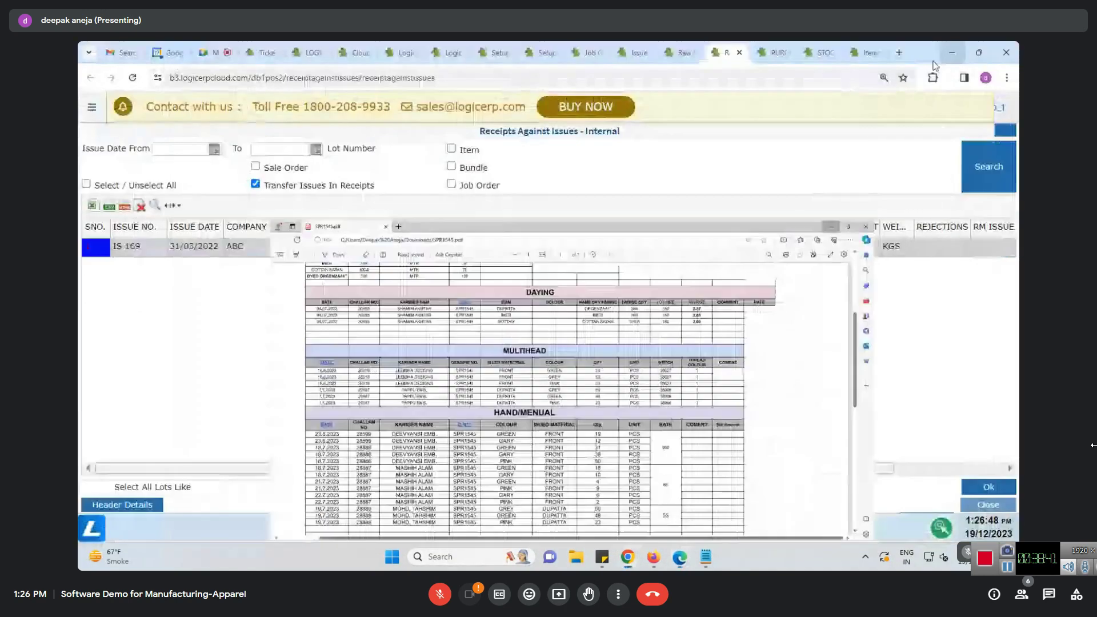
pyautogui.click(984, 488)
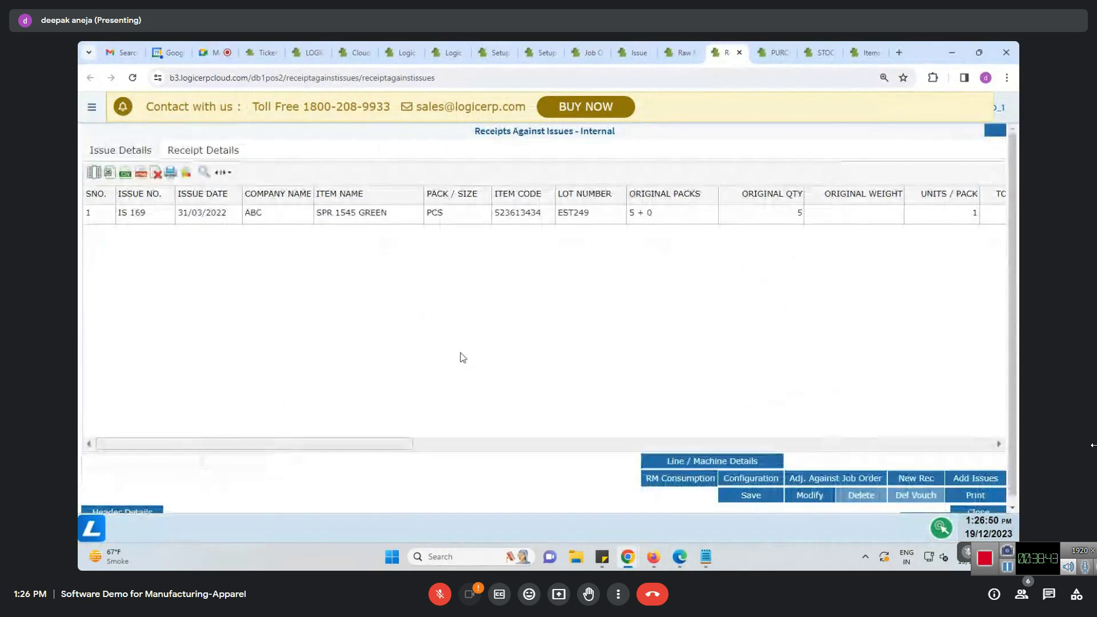
# View the rejection details and available rejection reasons for the SPR 1545 GREEN issue line, and close them without an entry
pyautogui.moveTo(410, 449); pyautogui.dragTo(615, 451)
pyautogui.click(818, 213)
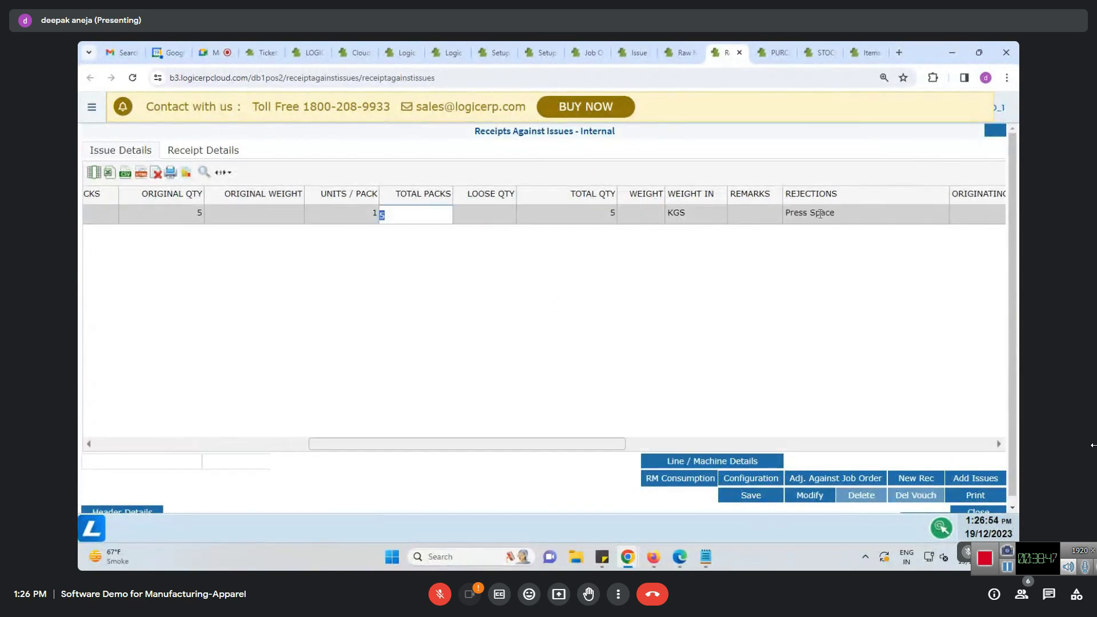
pyautogui.press('space')
pyautogui.click(646, 148)
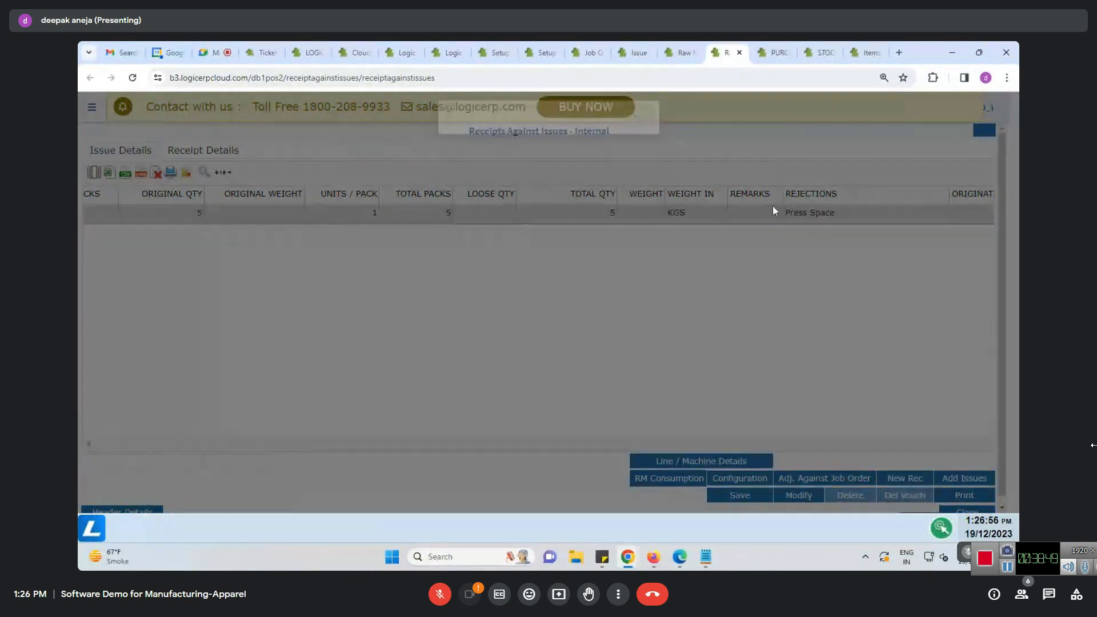
pyautogui.press('space')
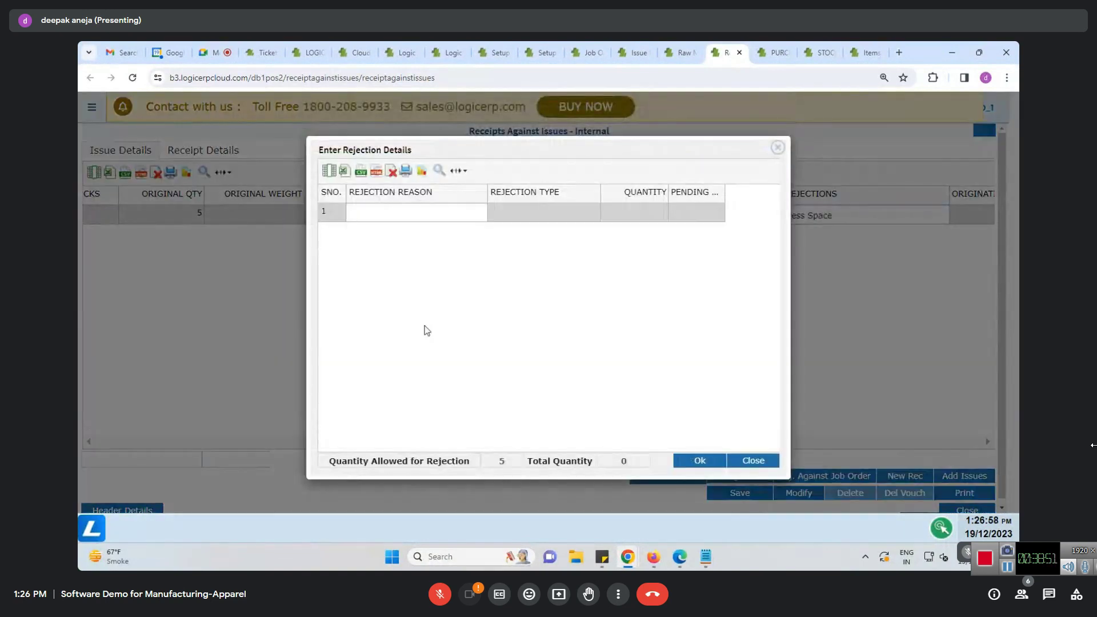
pyautogui.click(444, 212)
pyautogui.press('space')
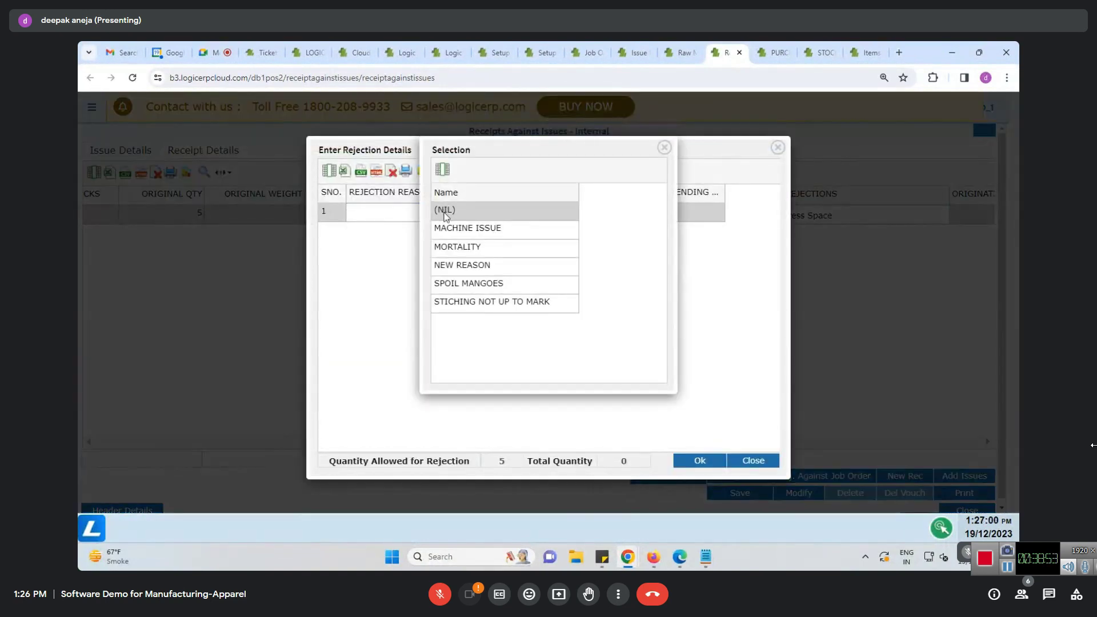
pyautogui.click(665, 148)
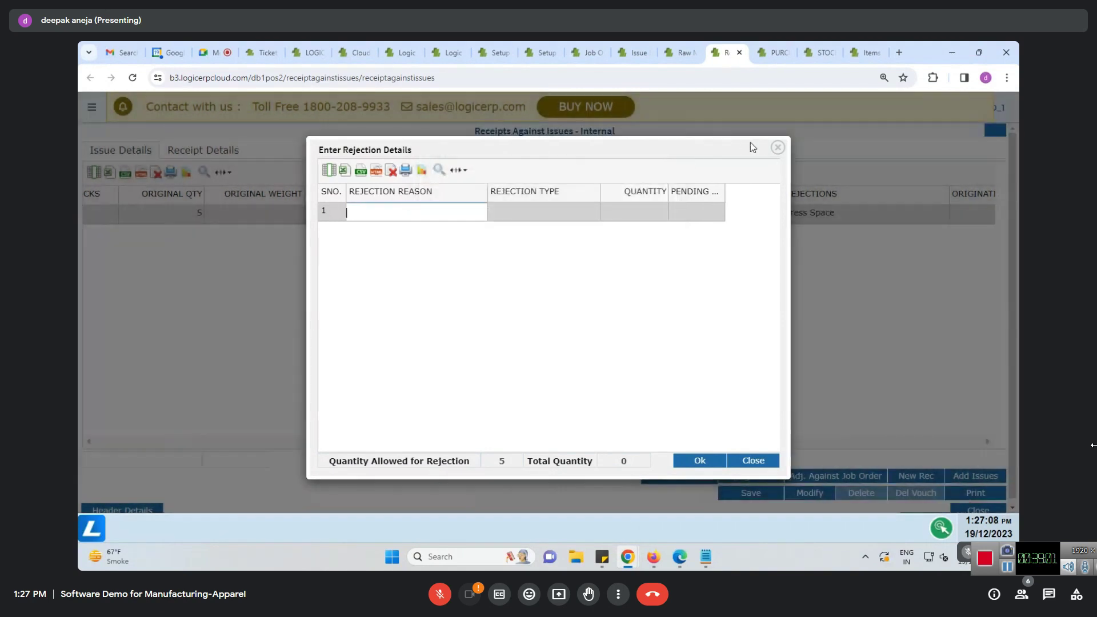
pyautogui.click(778, 148)
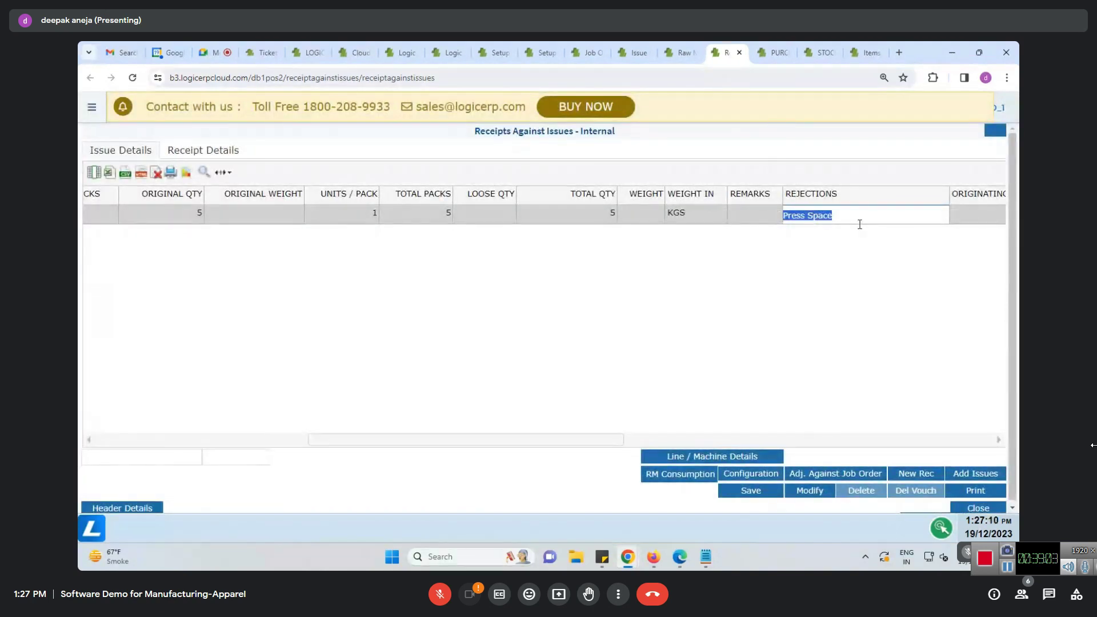
pyautogui.press('Return')
pyautogui.press('Return')
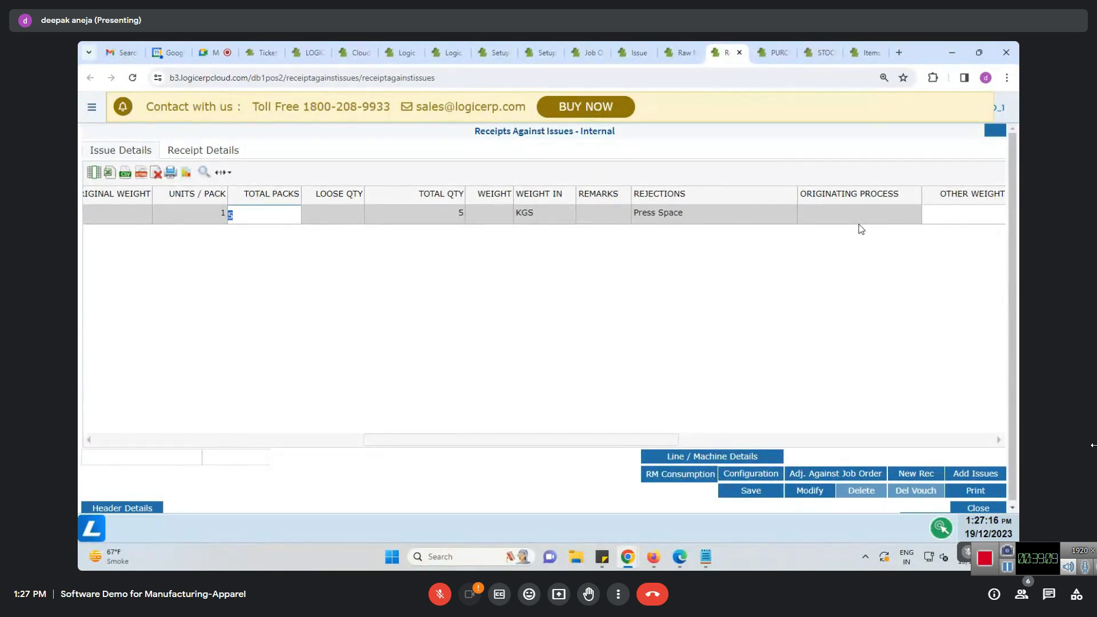
# Check the remaining issue columns and the receipt details, and save the receipt against issue IS 169
pyautogui.moveTo(628, 439); pyautogui.dragTo(999, 438)
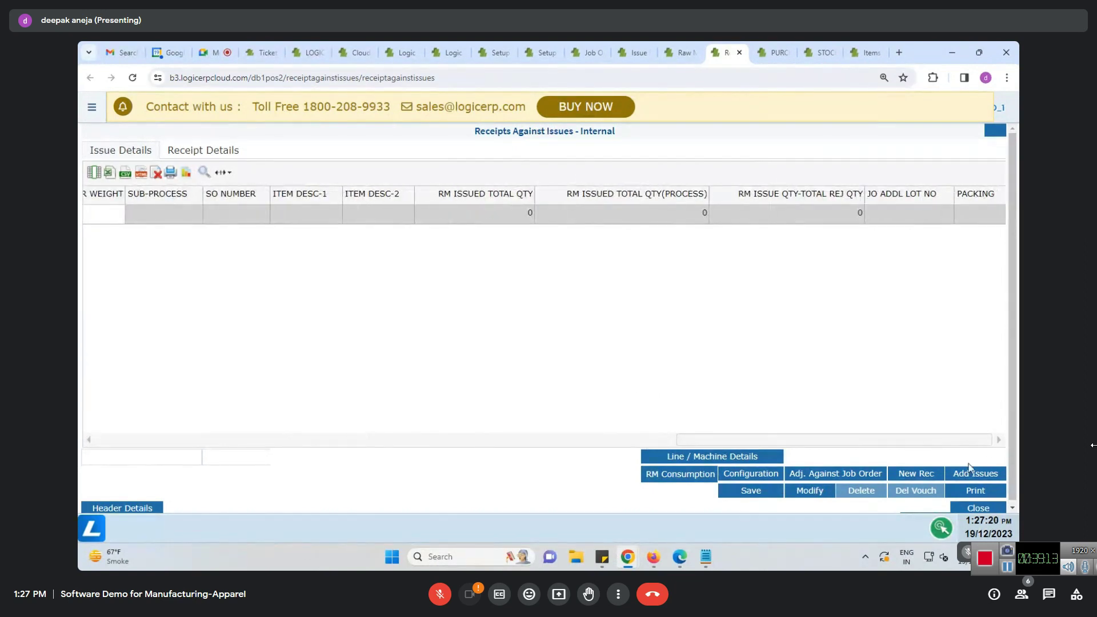
pyautogui.click(216, 153)
pyautogui.scroll(-1, 826, 460)
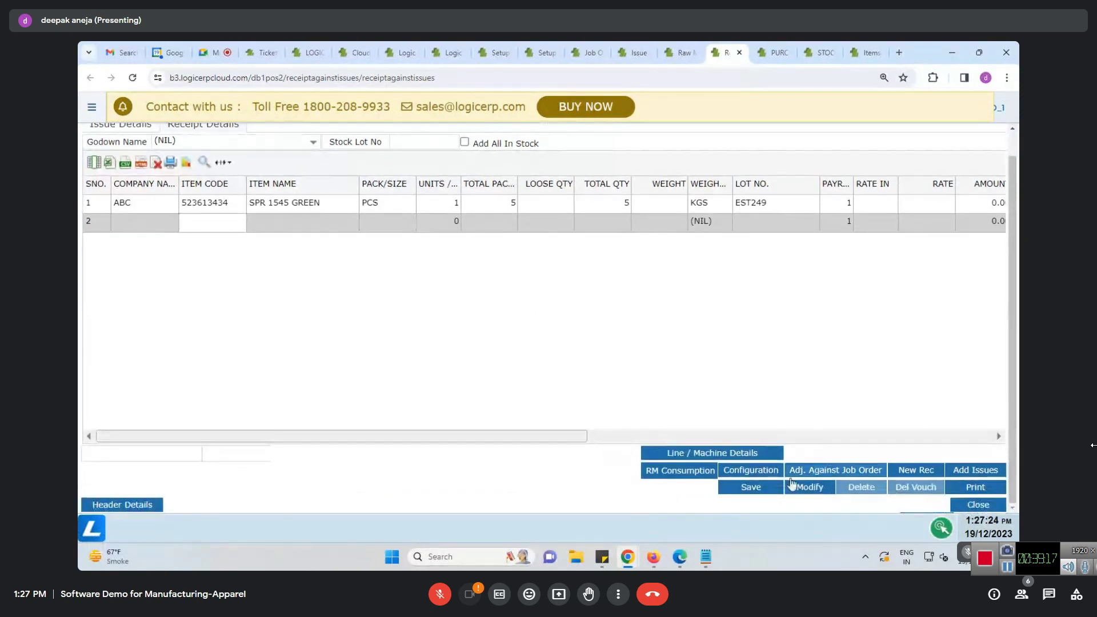
pyautogui.click(770, 491)
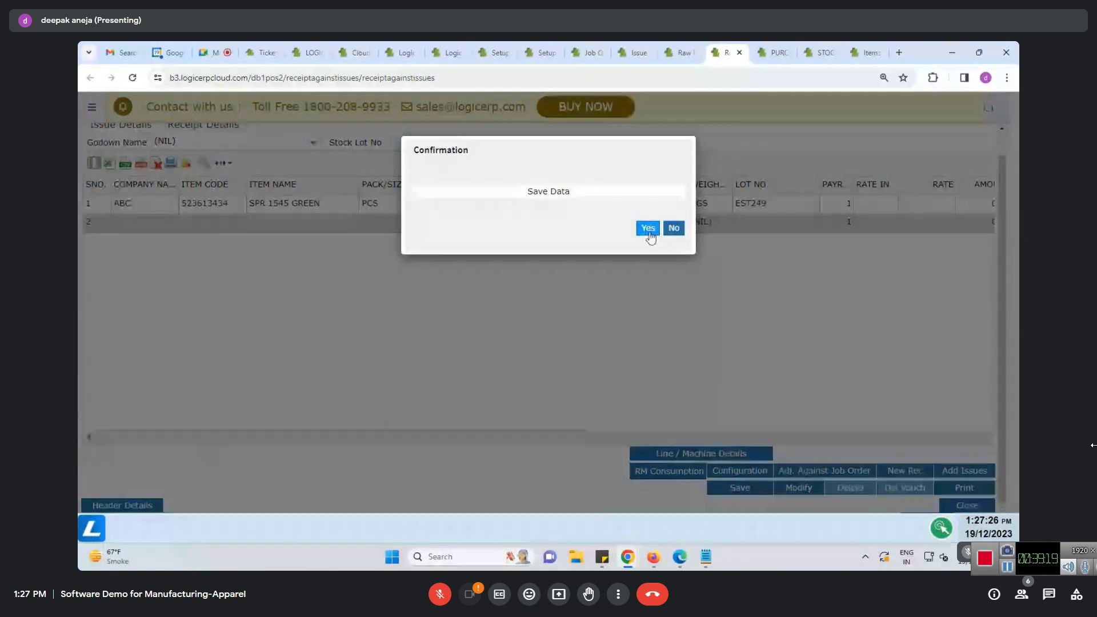
pyautogui.click(649, 229)
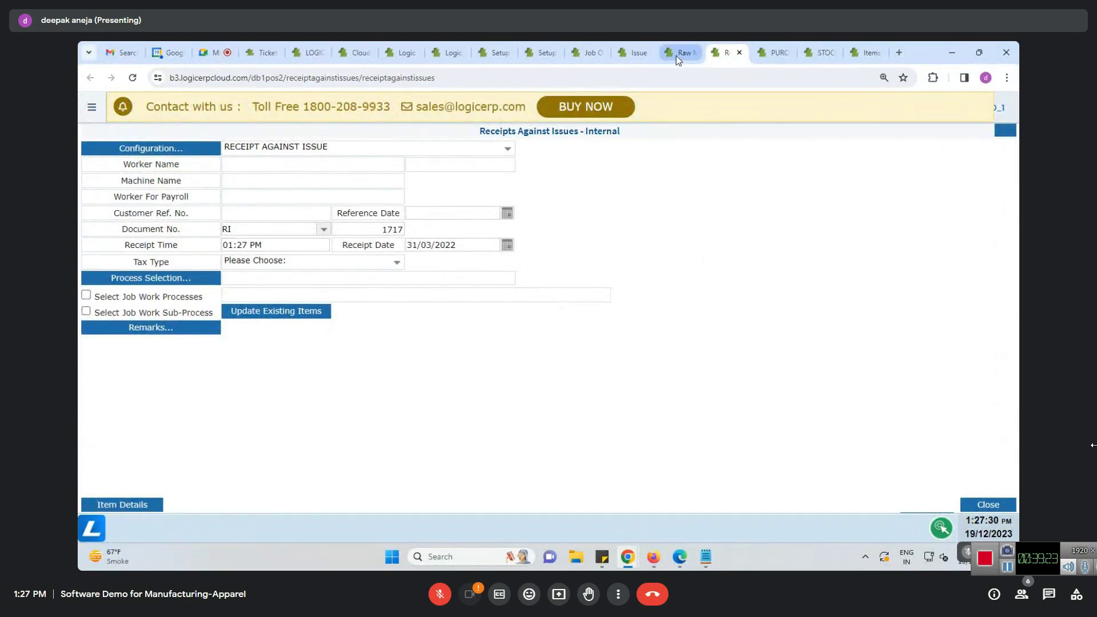
# Open the item details of the receipt form and load the saved DYING voucher RI-1716 for modification
pyautogui.click(89, 107)
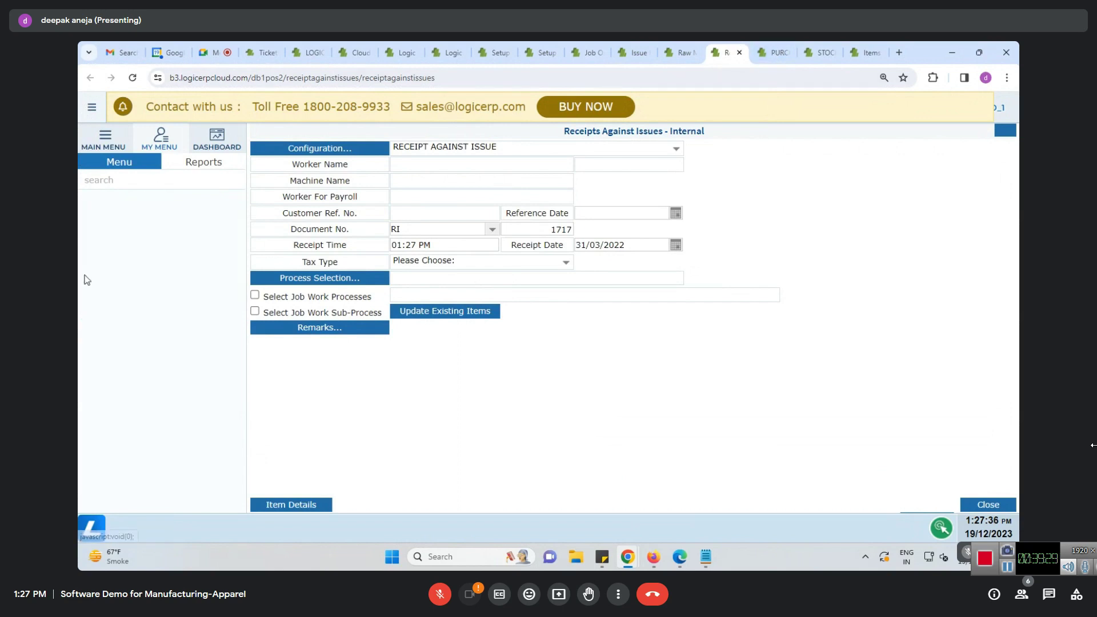
pyautogui.click(86, 280)
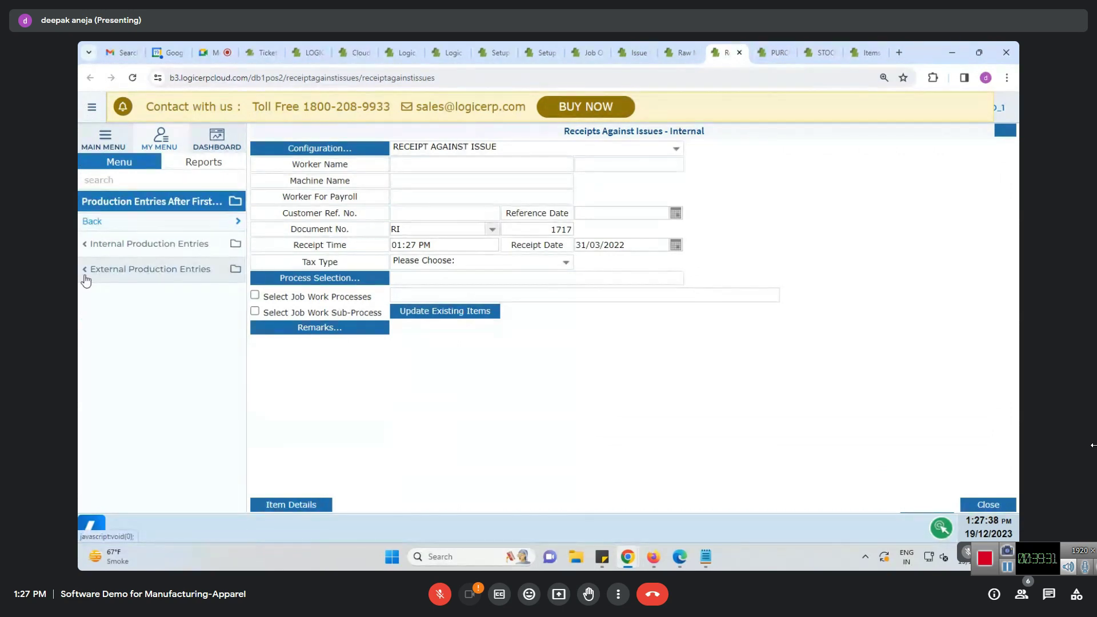
pyautogui.click(314, 507)
pyautogui.hscroll(1, 953, 464)
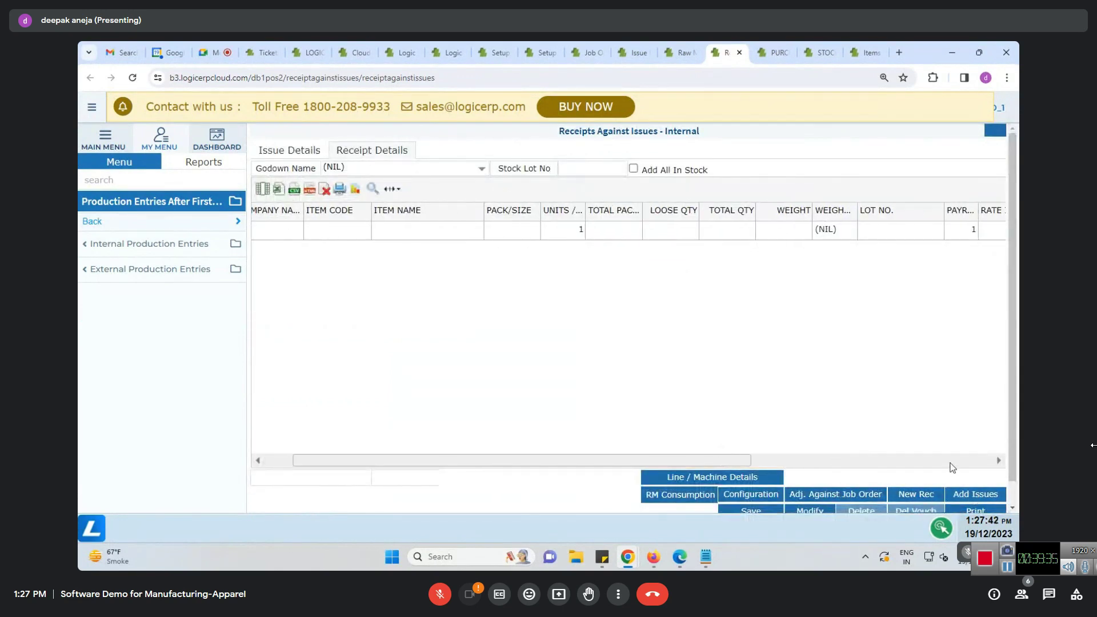
pyautogui.scroll(-1, 1012, 420)
pyautogui.click(813, 487)
pyautogui.moveTo(787, 281); pyautogui.dragTo(791, 477)
pyautogui.click(368, 476)
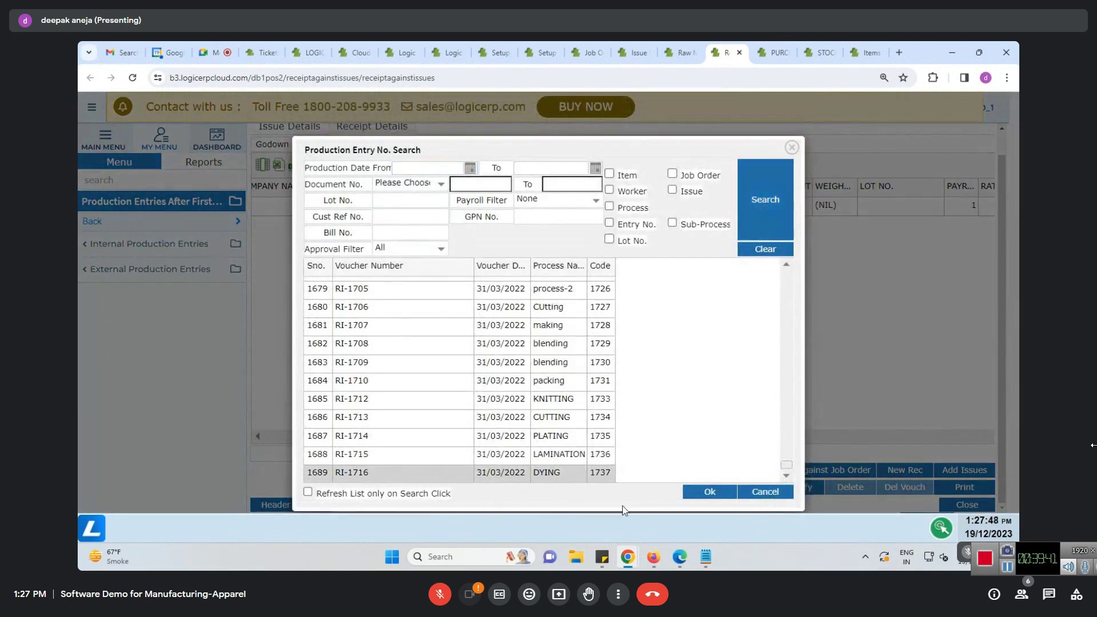
pyautogui.click(710, 492)
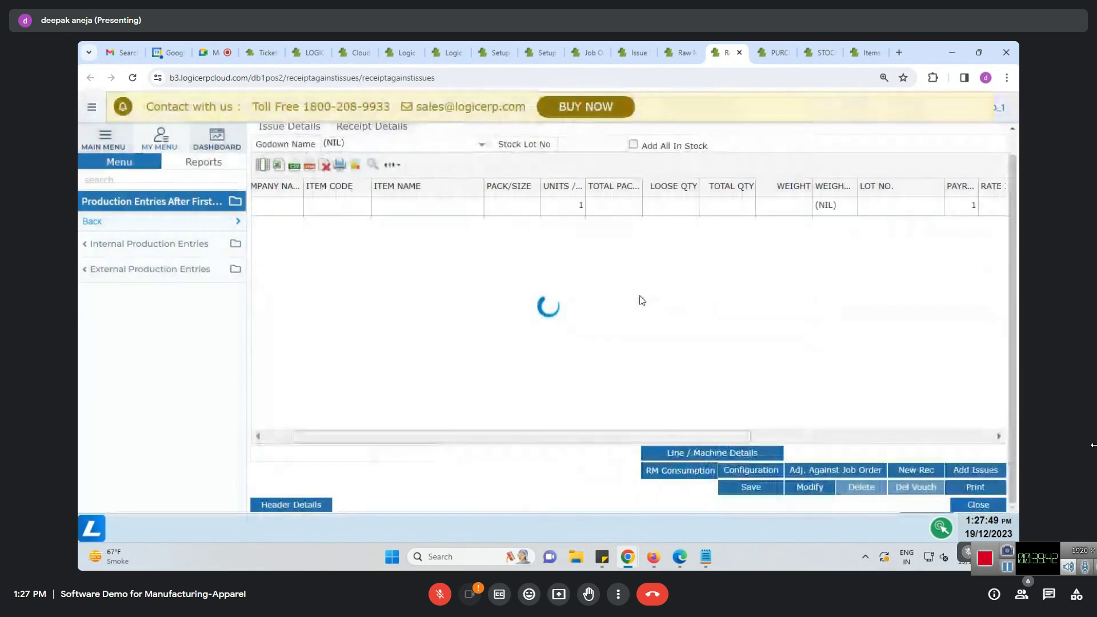
# Open the receipt's raw material consumption, narrow the item and company columns, and widen the return and consumed quantity columns
pyautogui.click(682, 474)
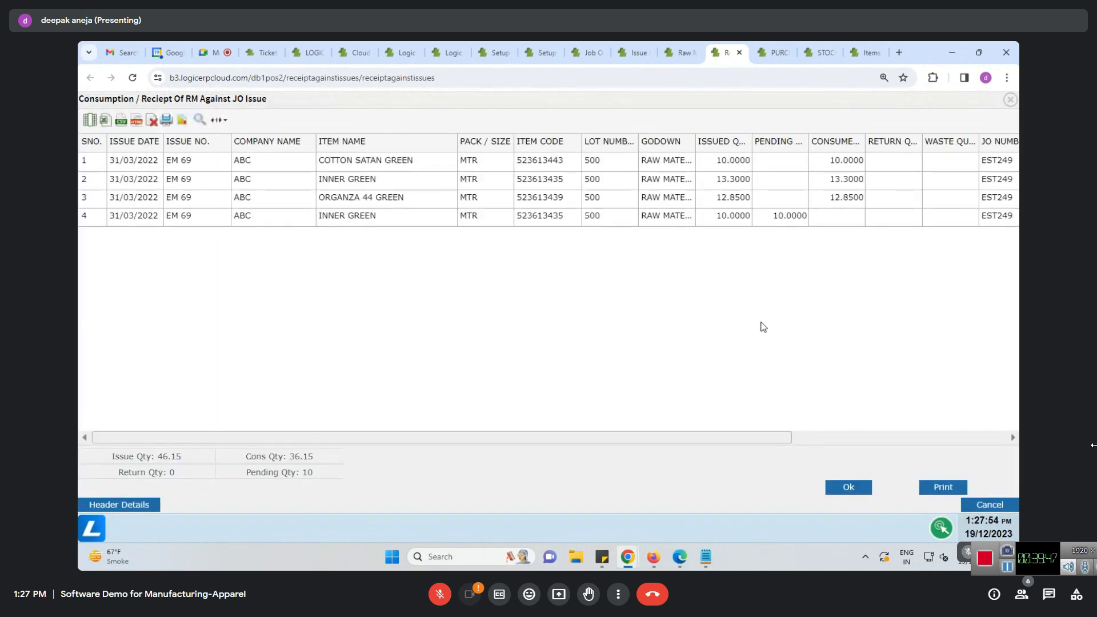
pyautogui.moveTo(455, 143); pyautogui.dragTo(426, 144)
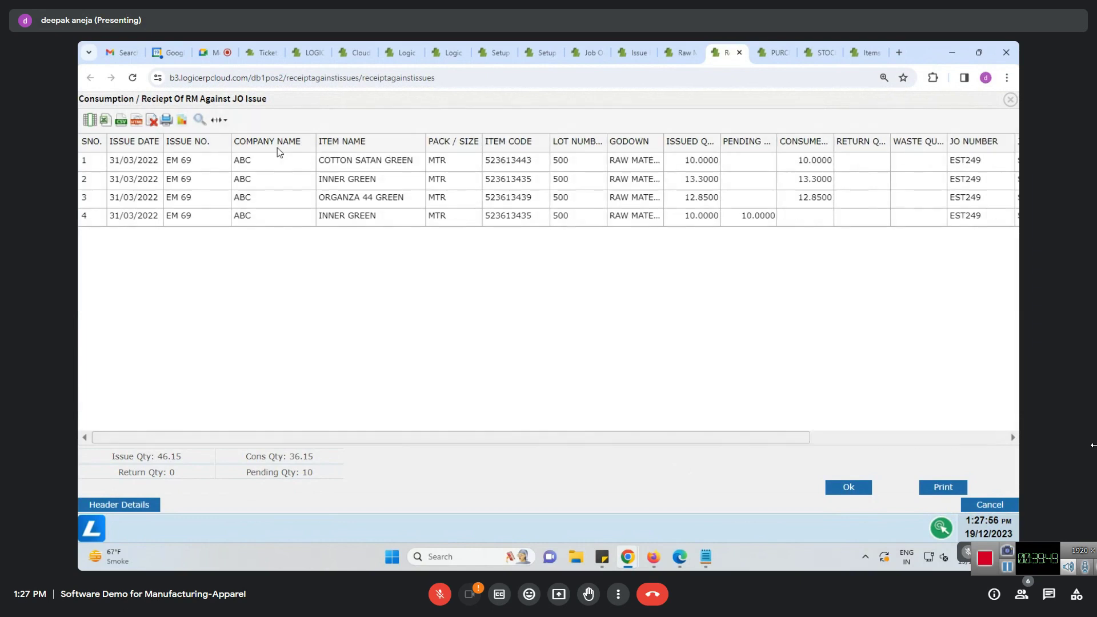
pyautogui.moveTo(312, 146); pyautogui.dragTo(203, 141)
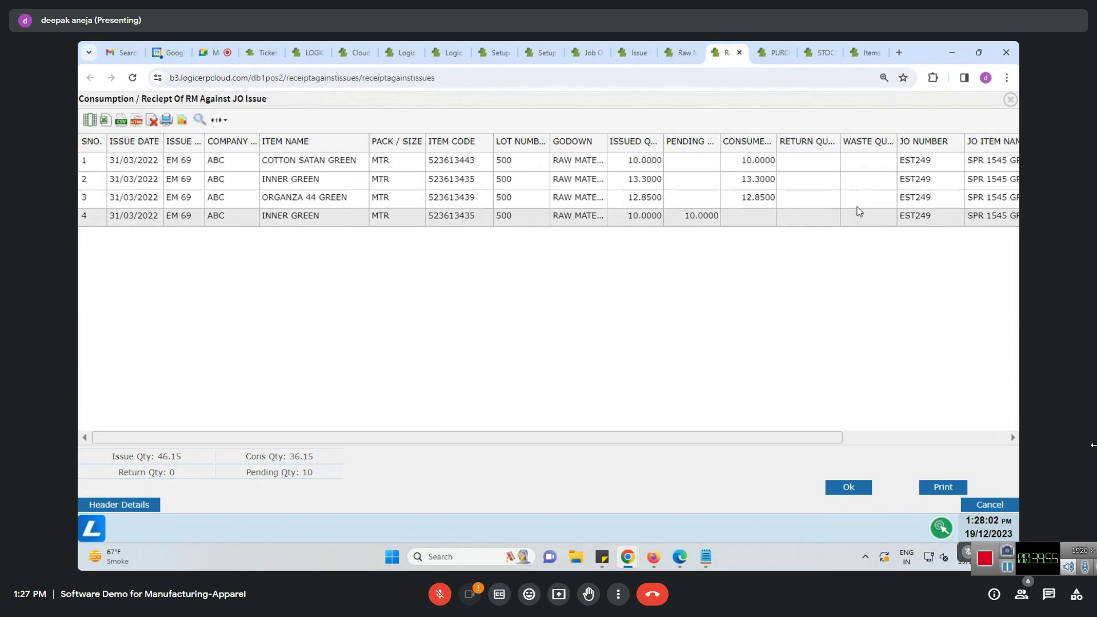
pyautogui.moveTo(834, 142); pyautogui.dragTo(865, 214)
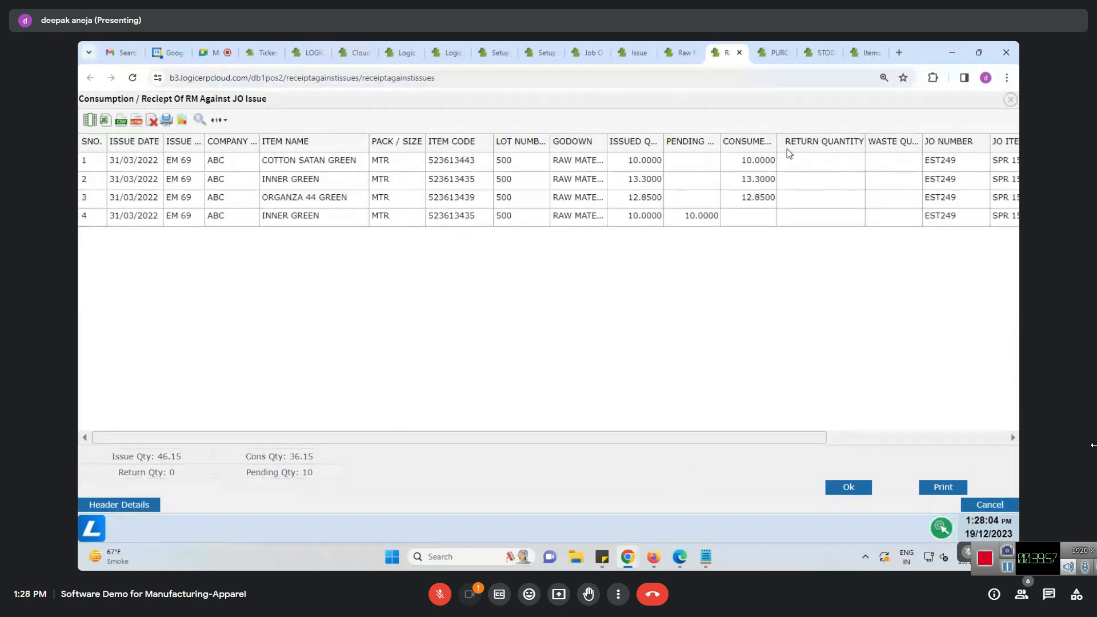
pyautogui.moveTo(776, 146); pyautogui.dragTo(790, 148)
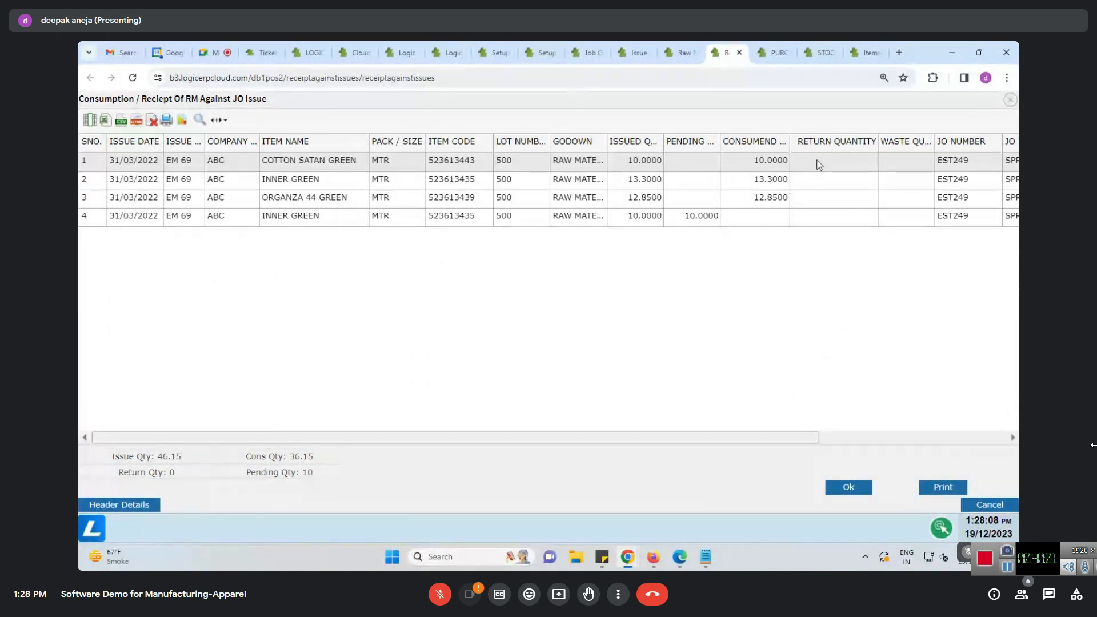
# Examine the consumed, return and waste quantity fields of the raw materials, widening the waste quantity column
pyautogui.click(819, 162)
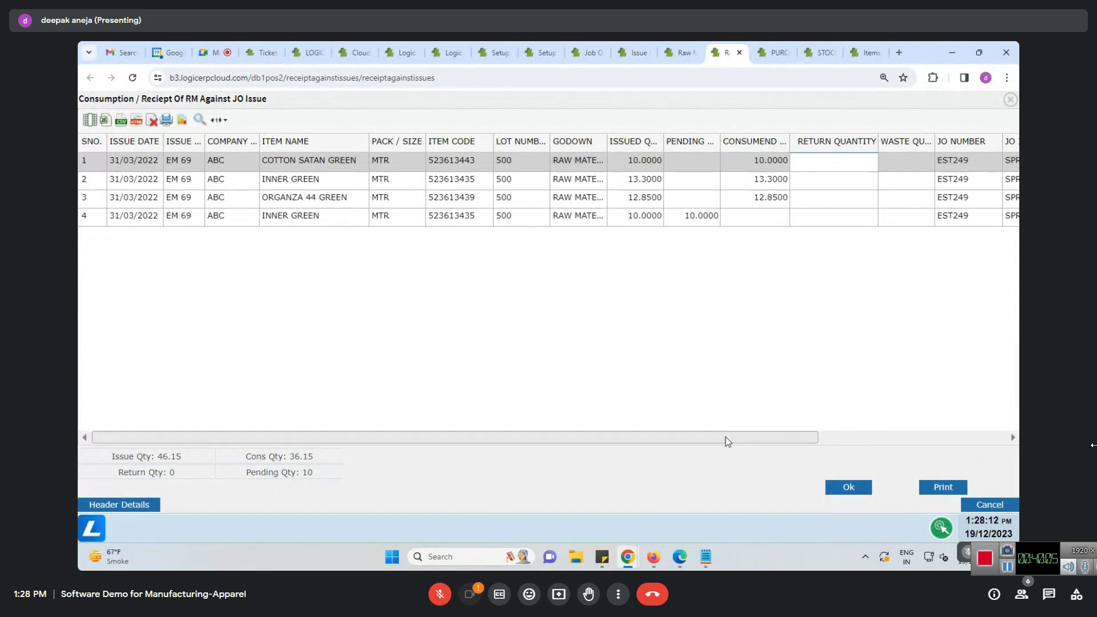
pyautogui.moveTo(725, 438); pyautogui.dragTo(799, 438)
pyautogui.click(820, 161)
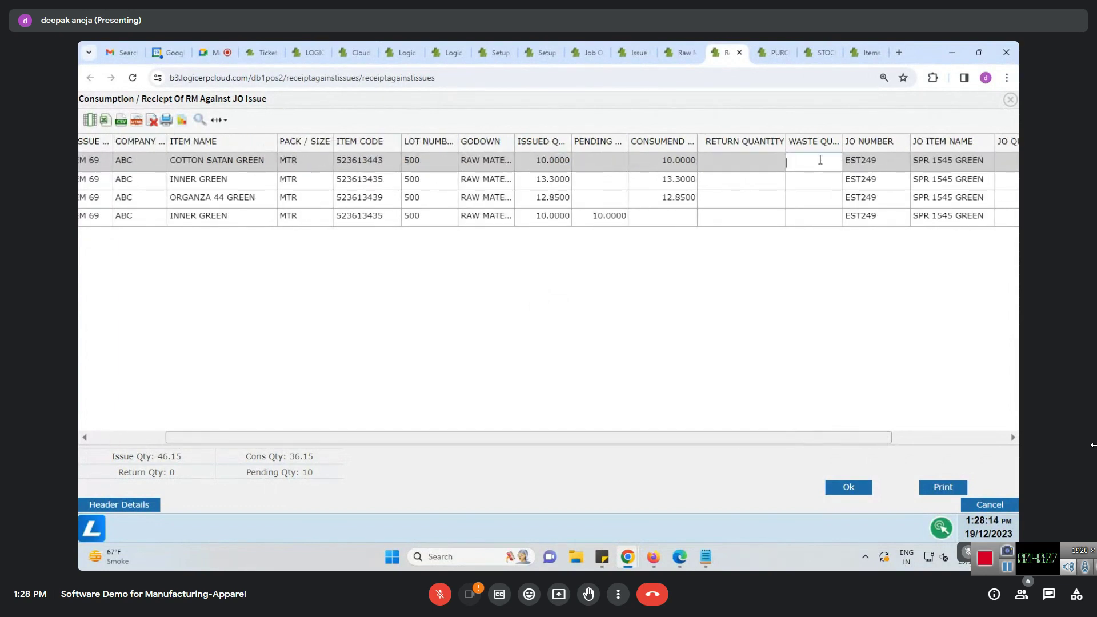
pyautogui.moveTo(840, 141); pyautogui.dragTo(854, 141)
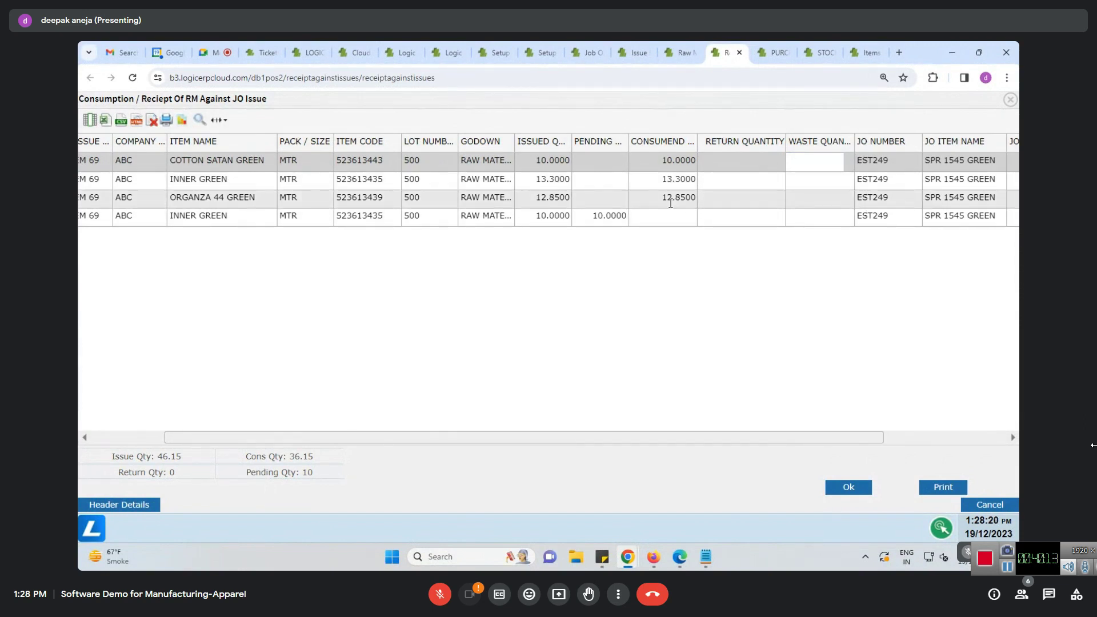
pyautogui.click(725, 162)
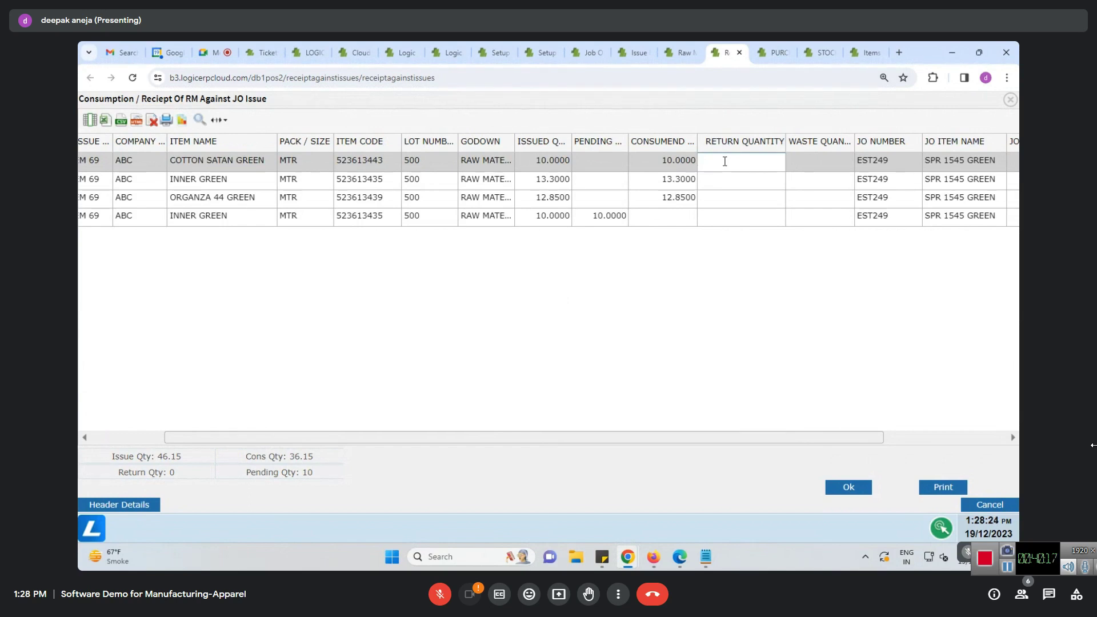
pyautogui.moveTo(725, 437); pyautogui.dragTo(798, 439)
pyautogui.click(620, 161)
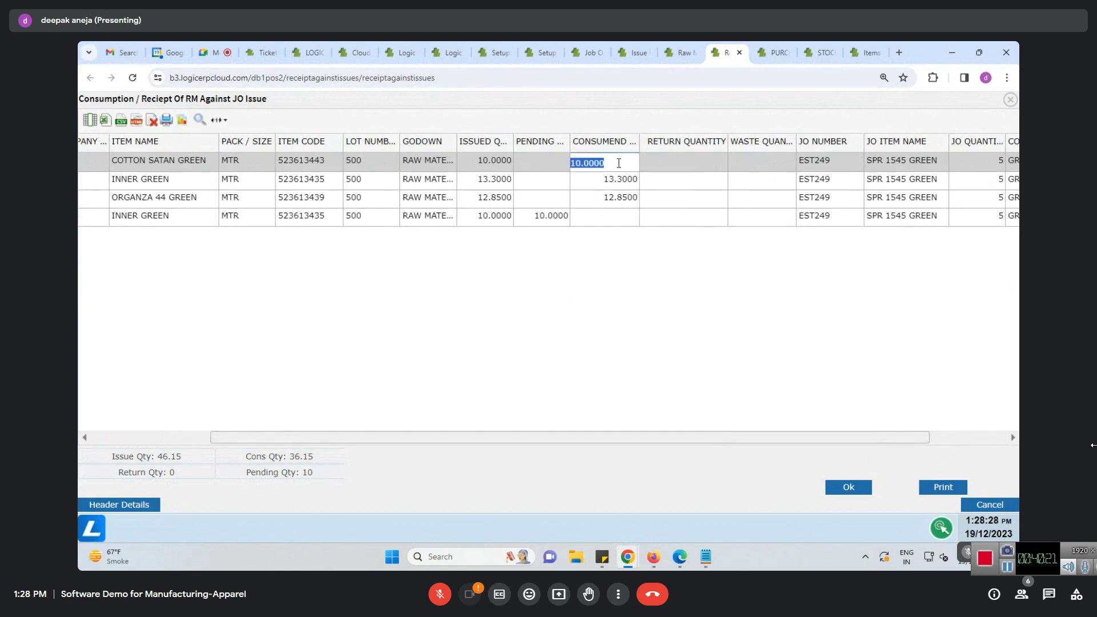
pyautogui.click(623, 179)
pyautogui.click(684, 198)
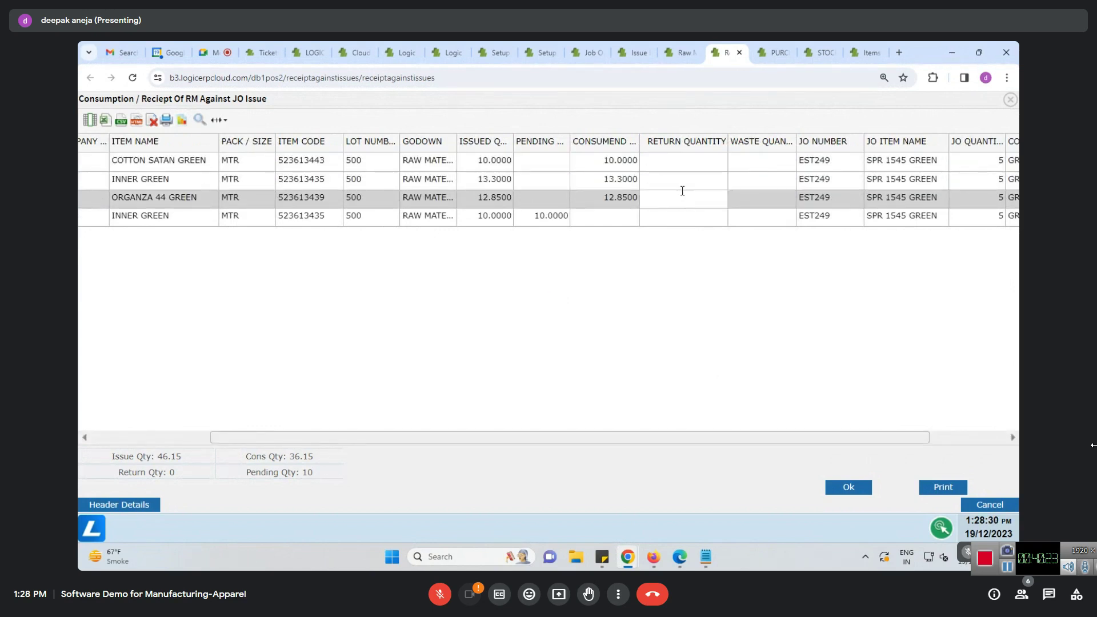
pyautogui.click(671, 160)
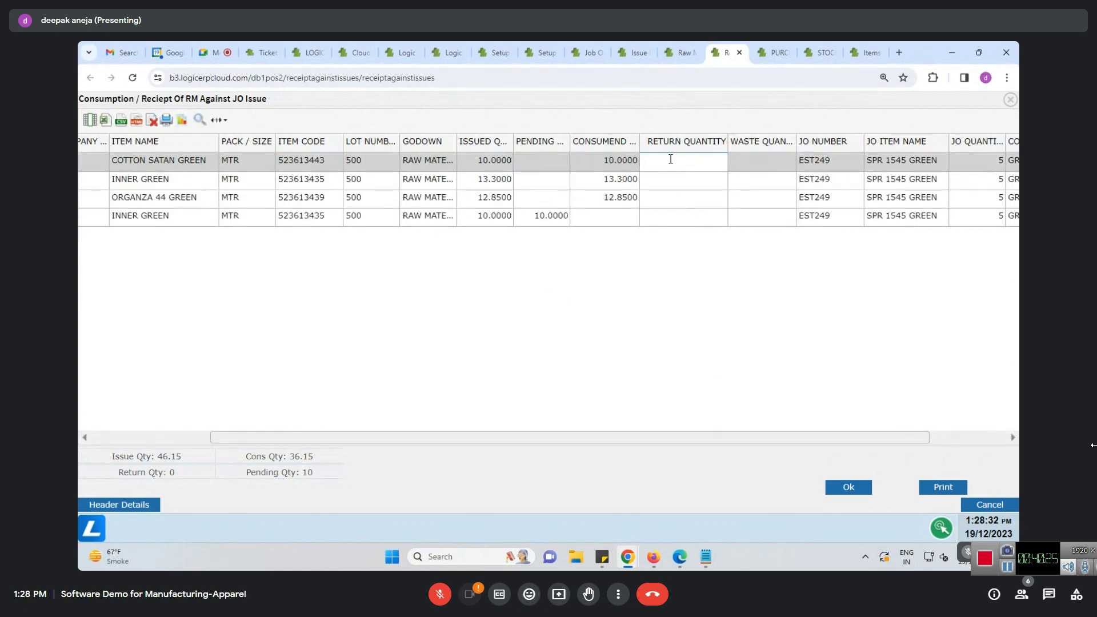
# View the header details of the raw material consumption, including its document number, and return to the item details
pyautogui.click(132, 504)
pyautogui.click(201, 182)
pyautogui.click(578, 181)
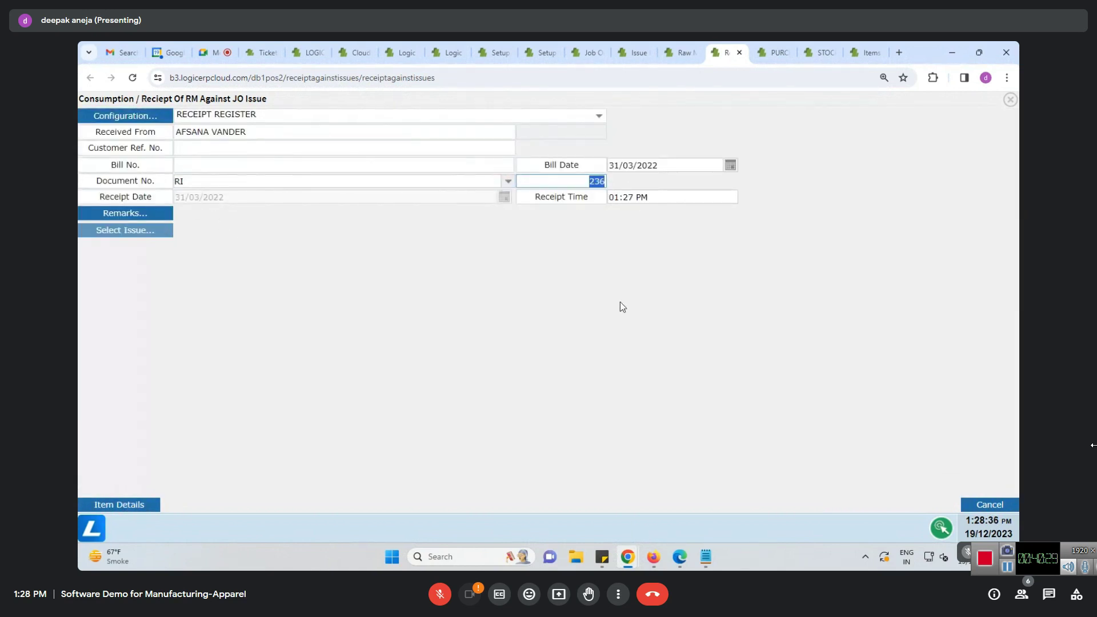
pyautogui.click(144, 504)
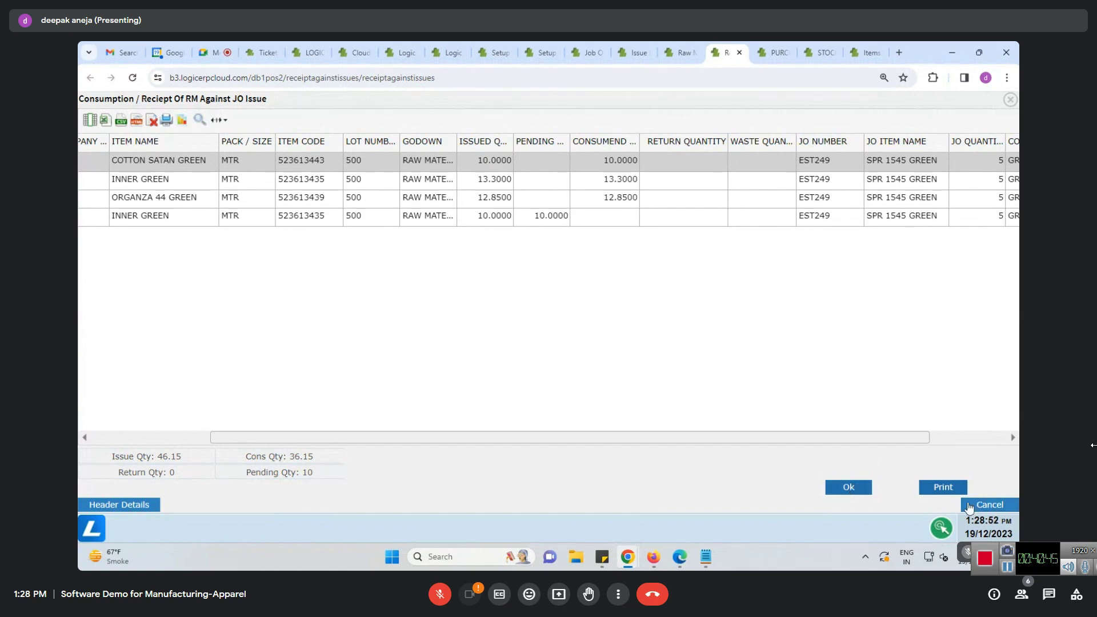
# Bring up the godown selection for the raw material consumption, dismiss it without choosing a godown, and return to the receipt
pyautogui.click(849, 487)
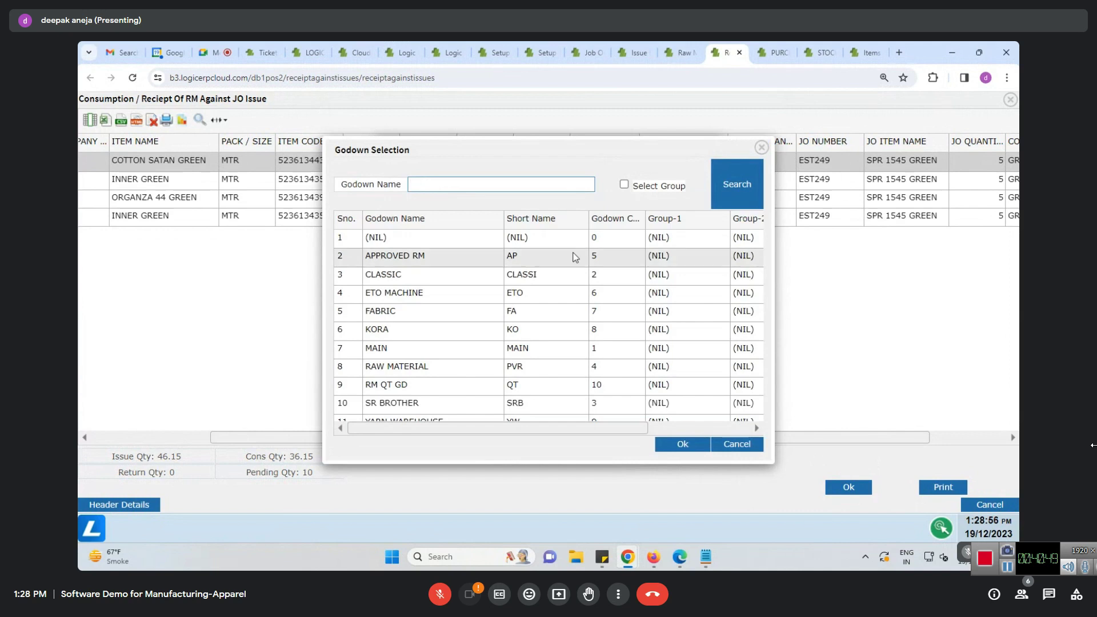
pyautogui.click(758, 148)
pyautogui.click(685, 206)
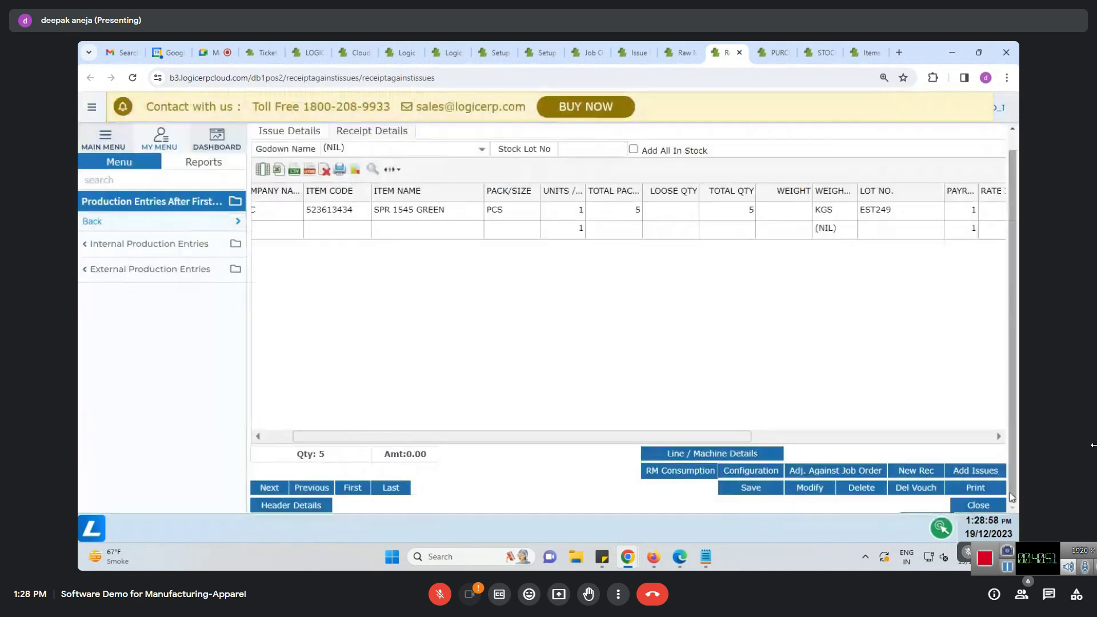
# Leave the current production entries group and consult the dyeing and multihead sections of SPR1545.pdf, and return to the ERP
pyautogui.click(95, 228)
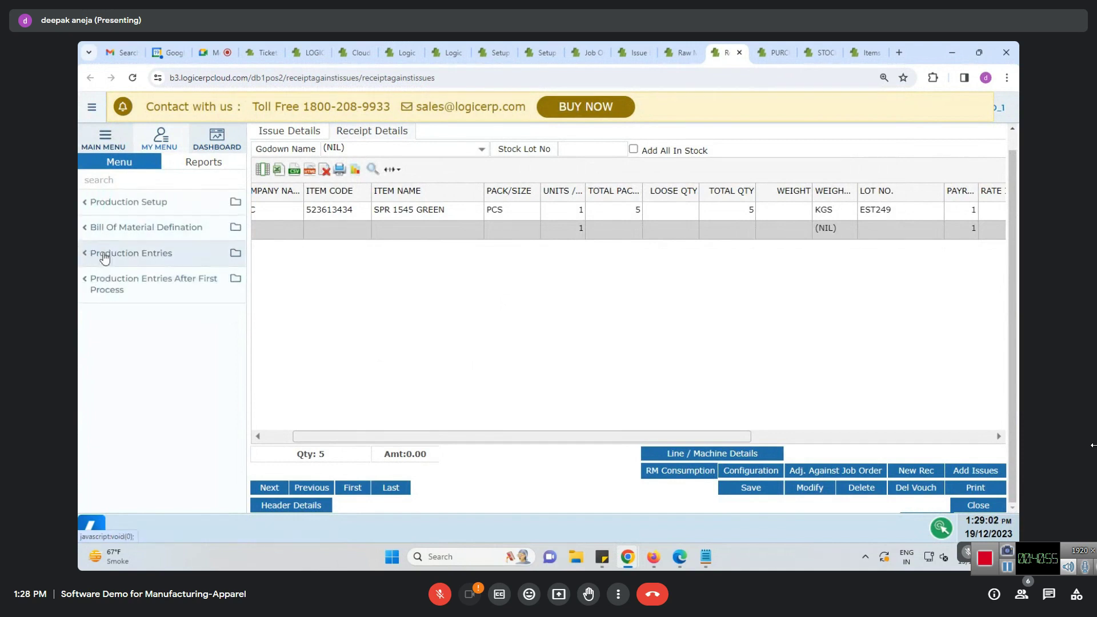
pyautogui.click(680, 556)
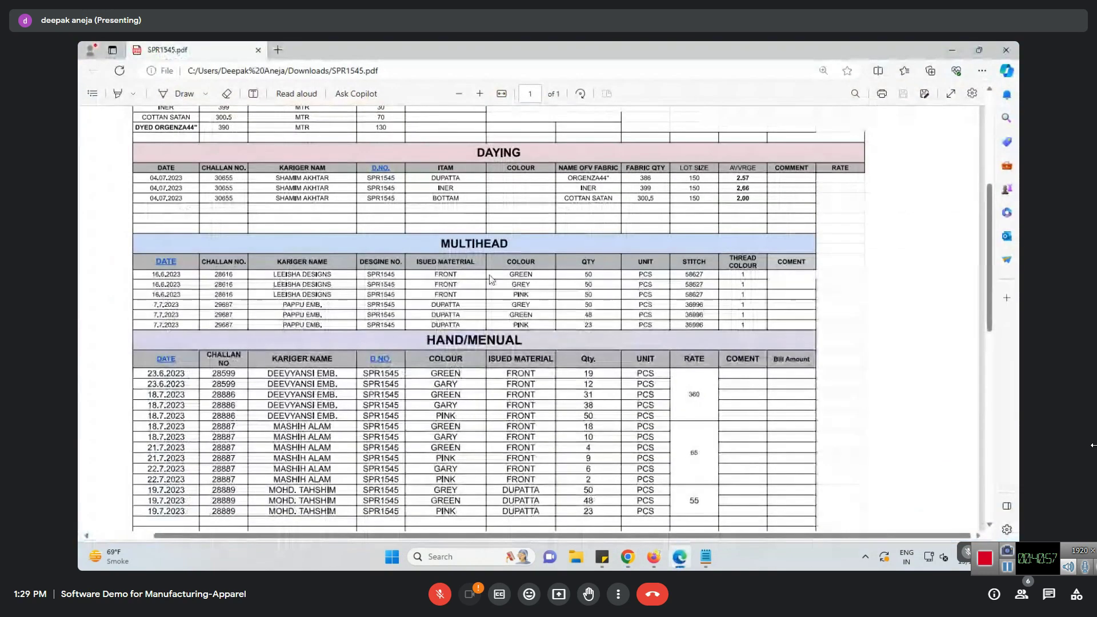
pyautogui.click(953, 49)
pyautogui.click(91, 253)
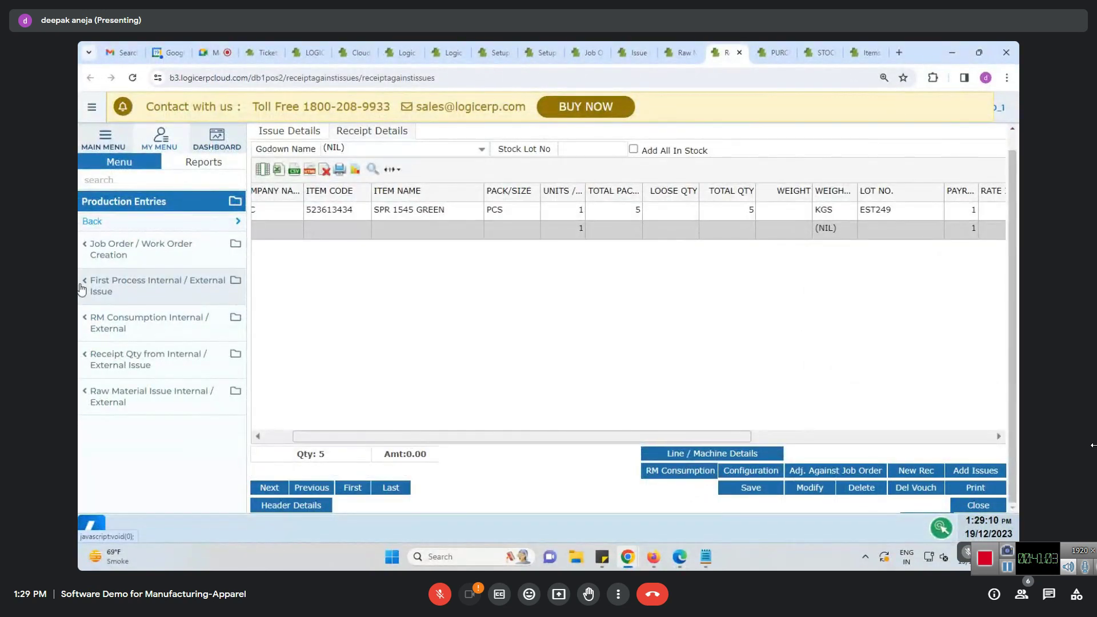
pyautogui.click(82, 284)
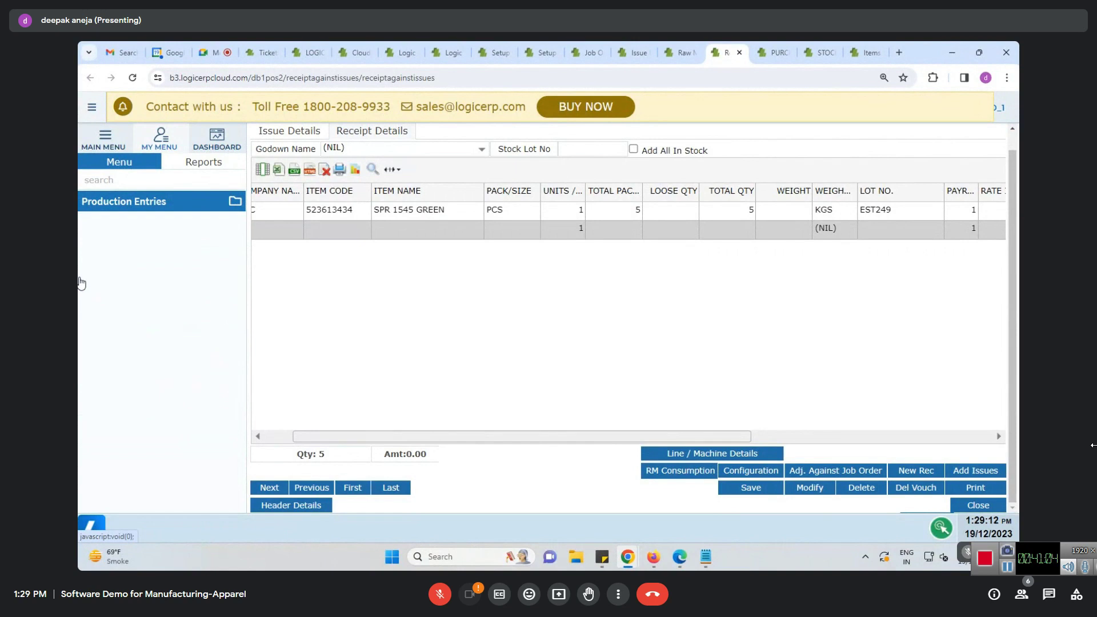
pyautogui.click(92, 223)
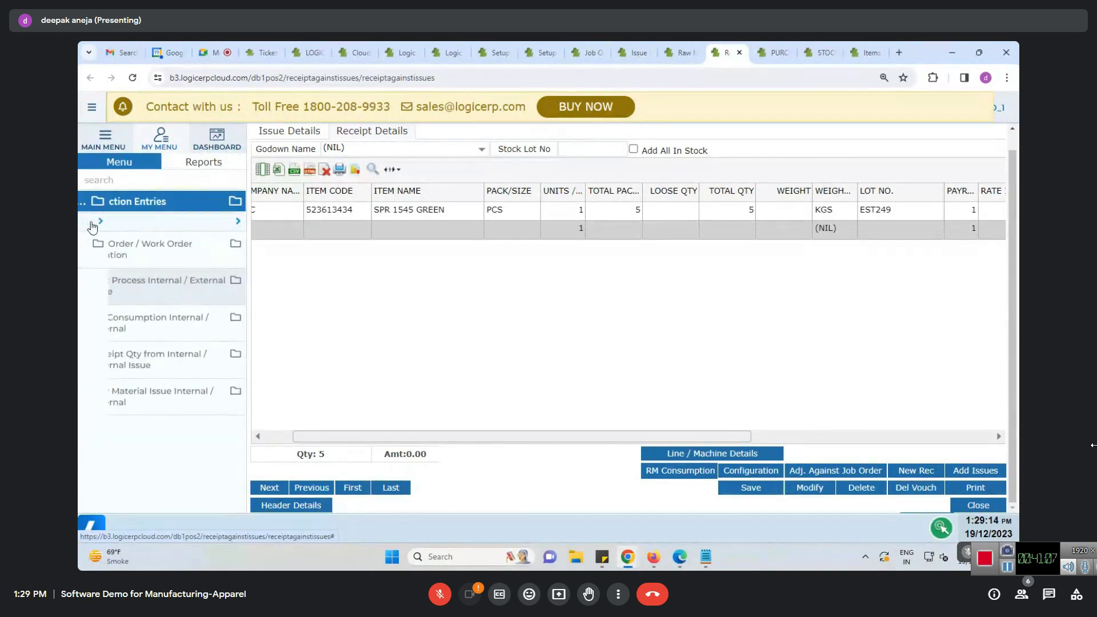
pyautogui.click(92, 223)
# List the internal production entries available under Production Entries After First Process
pyautogui.click(91, 282)
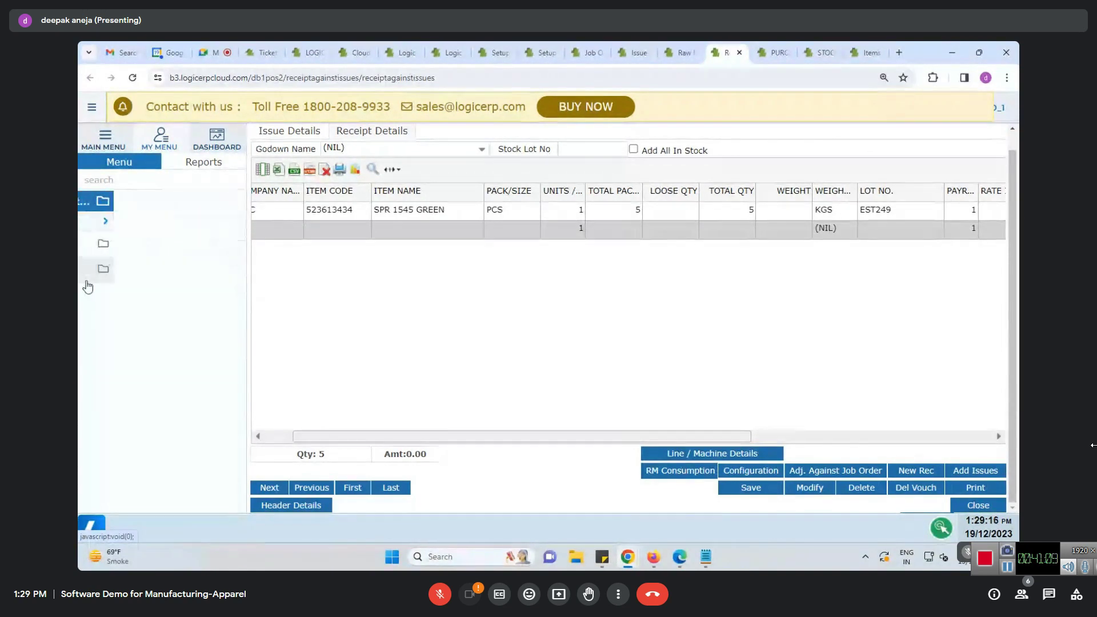
pyautogui.click(143, 244)
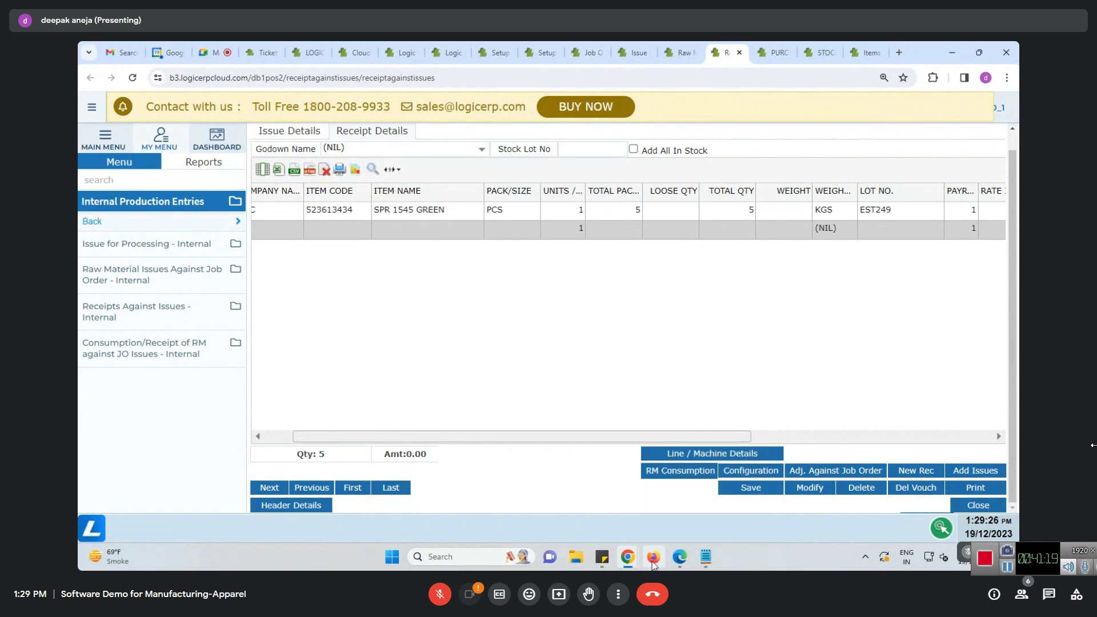
# Review the colour quantities and the fabric, dyeing and multihead sections of SPR1545.pdf, and return to the receipt
pyautogui.click(680, 557)
pyautogui.scroll(5, 392, 201)
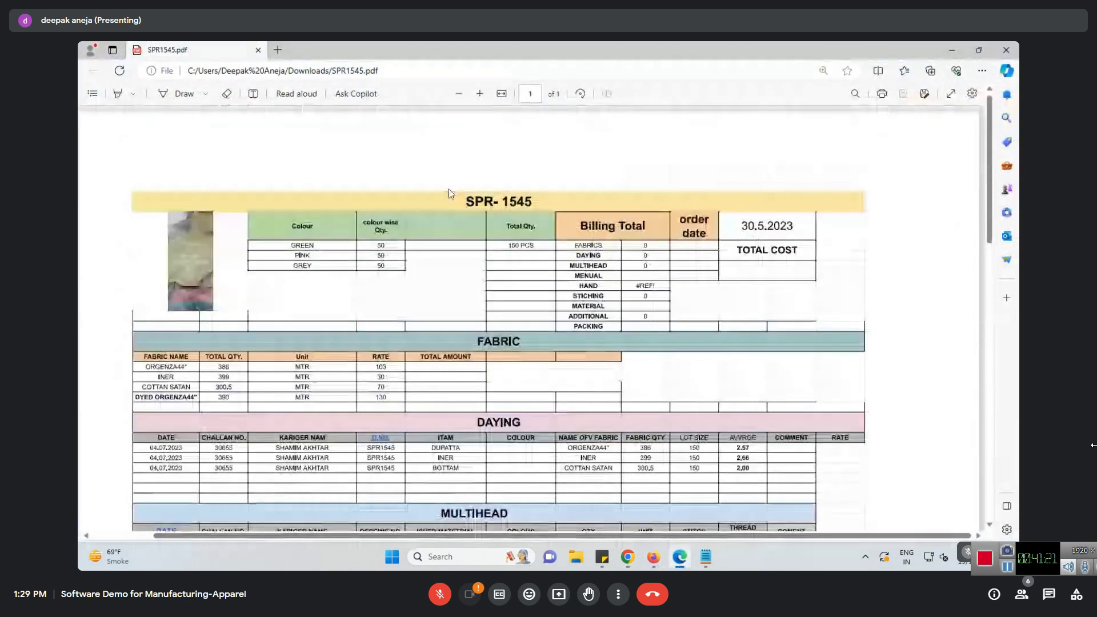
pyautogui.scroll(-3, 531, 408)
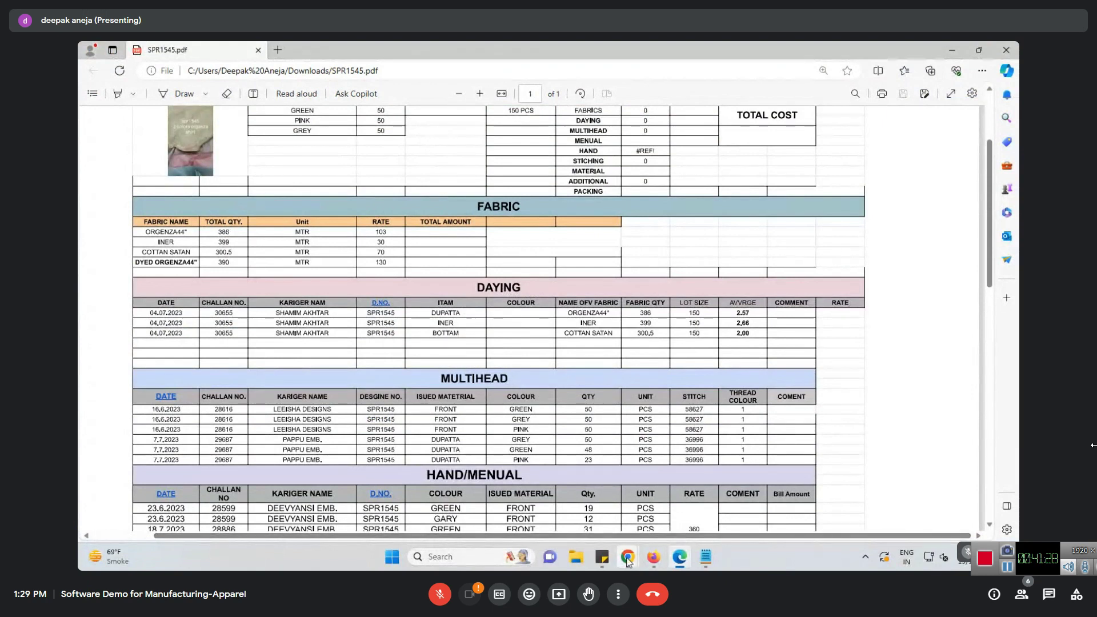
pyautogui.click(552, 503)
# Review the item details of the receipt's raw material consumption again and leave it without saving
pyautogui.moveTo(388, 436); pyautogui.dragTo(454, 438)
pyautogui.click(664, 472)
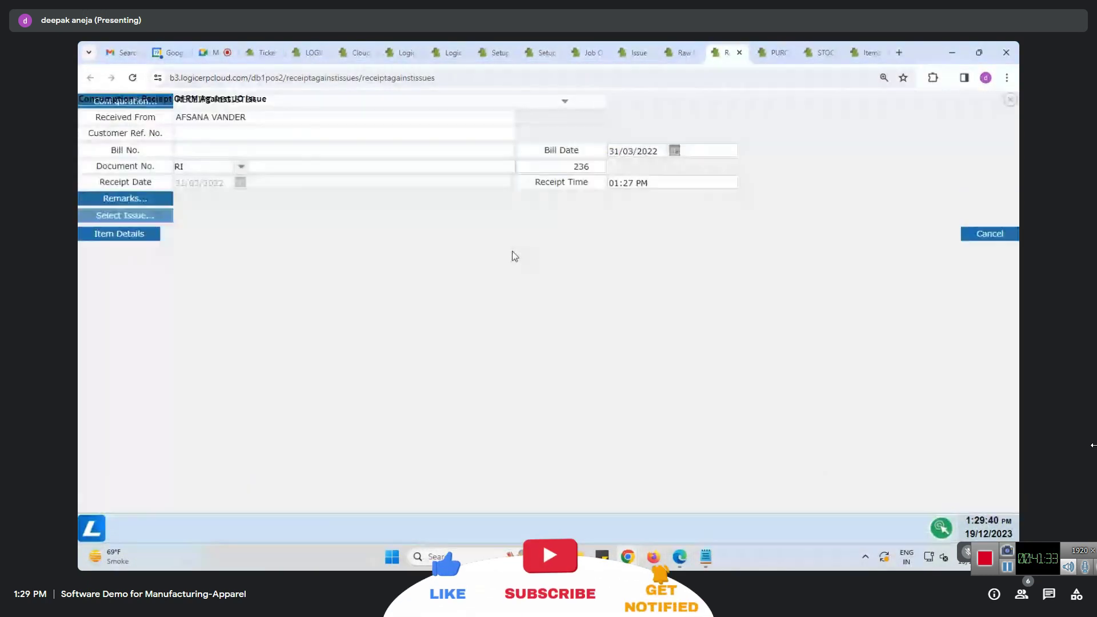
pyautogui.click(152, 505)
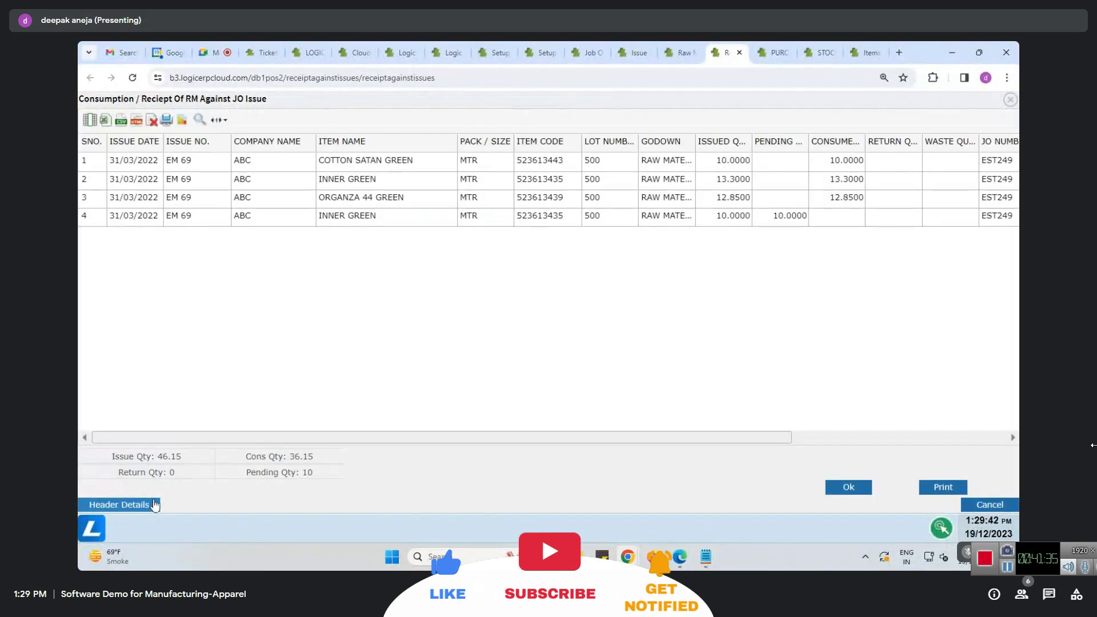
pyautogui.click(994, 503)
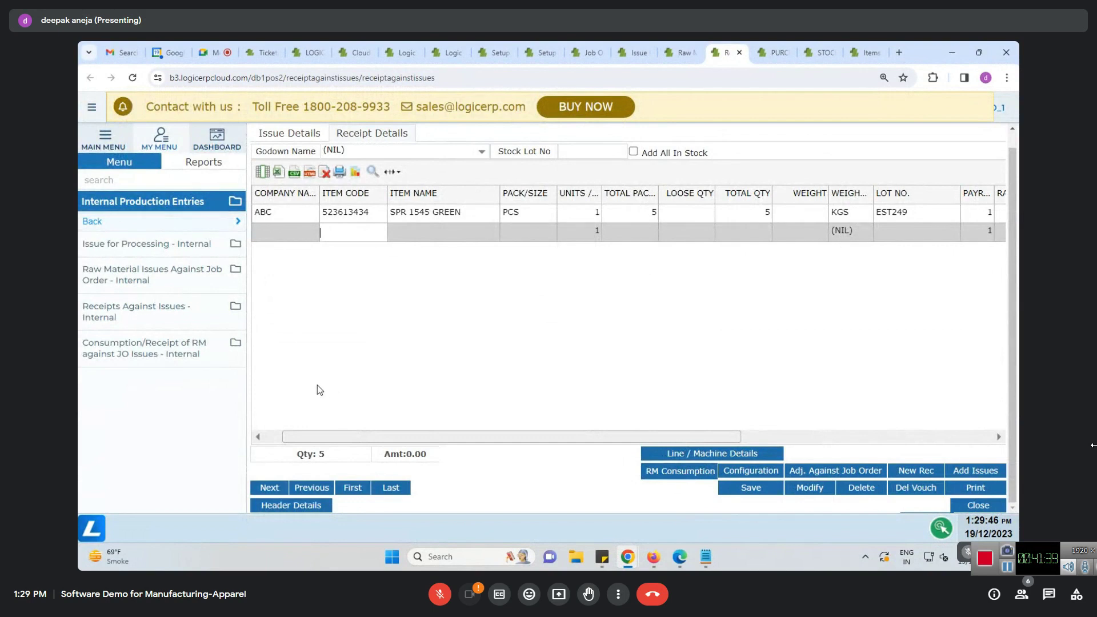
# Open the internal Issue for Processing entry form for the next production process
pyautogui.click(160, 244)
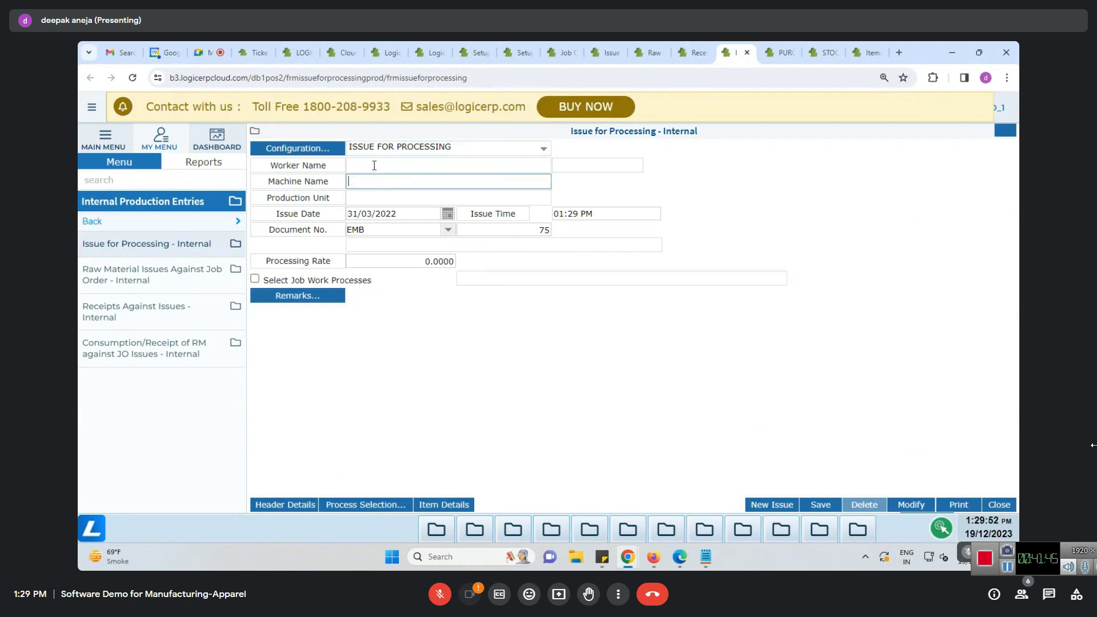
# Set the worker on the processing issue to the employee in row 6 of the employee search list
pyautogui.click(375, 165)
pyautogui.doubleClick(375, 168)
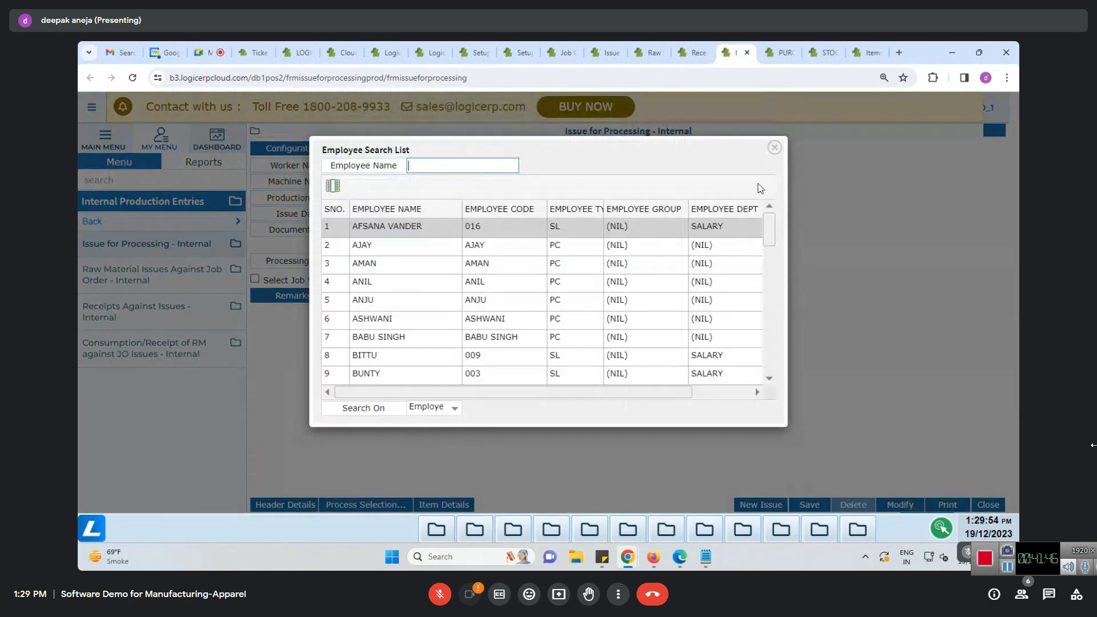
pyautogui.press('Down')
pyautogui.press('Down')
pyautogui.press('Down')
pyautogui.press('Down')
pyautogui.press('Down')
pyautogui.press('Return')
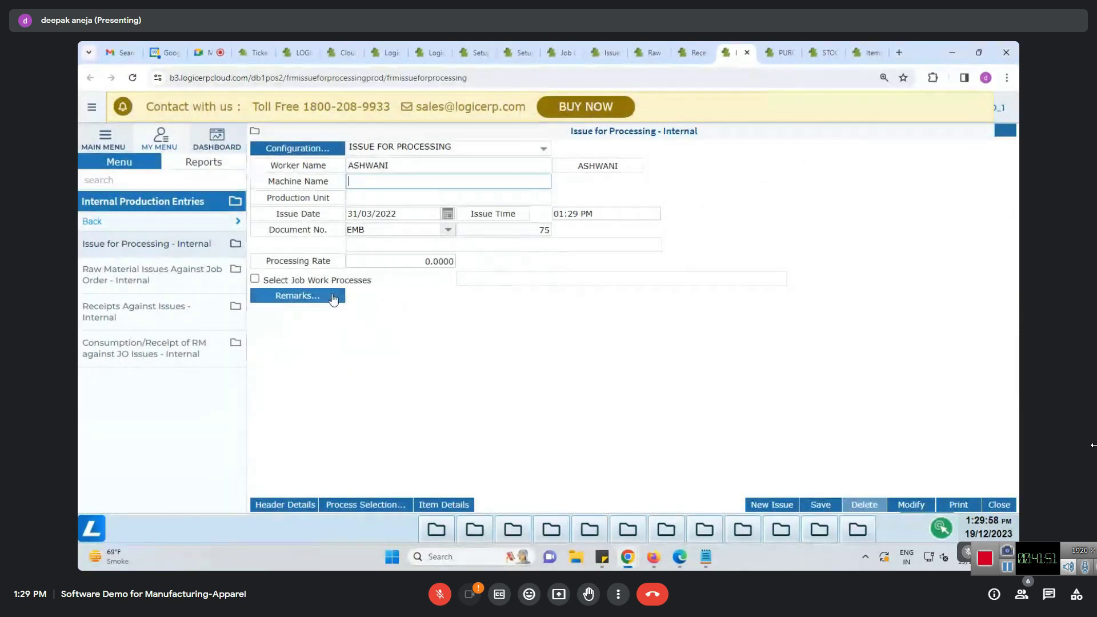
pyautogui.click(408, 262)
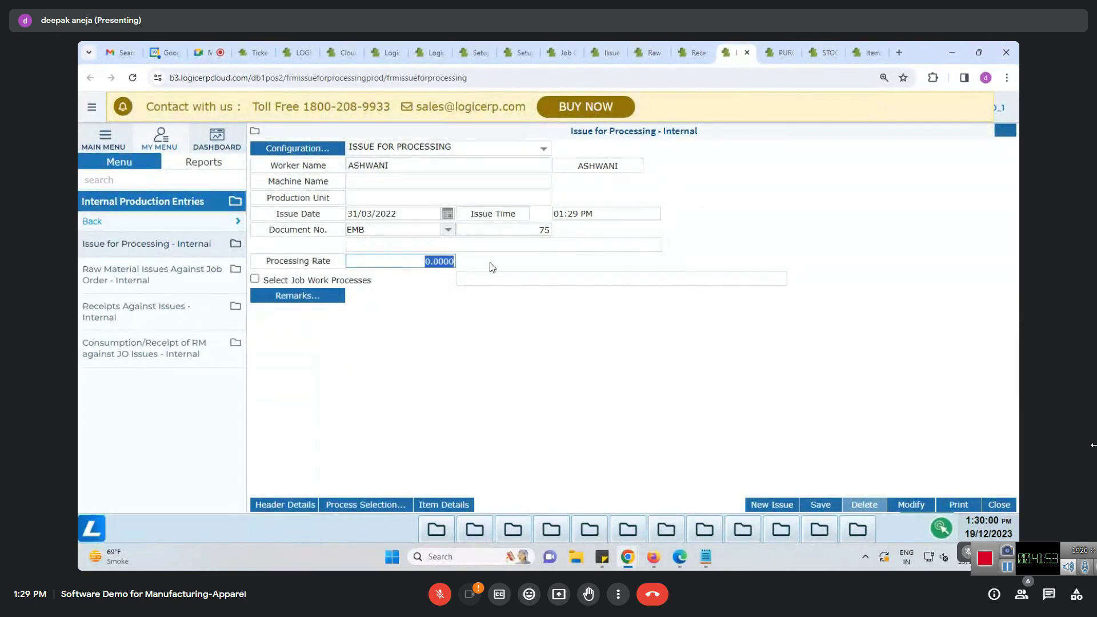
# Open process selection for the issue and choose the EMB process under the LEEISHA group
pyautogui.click(366, 504)
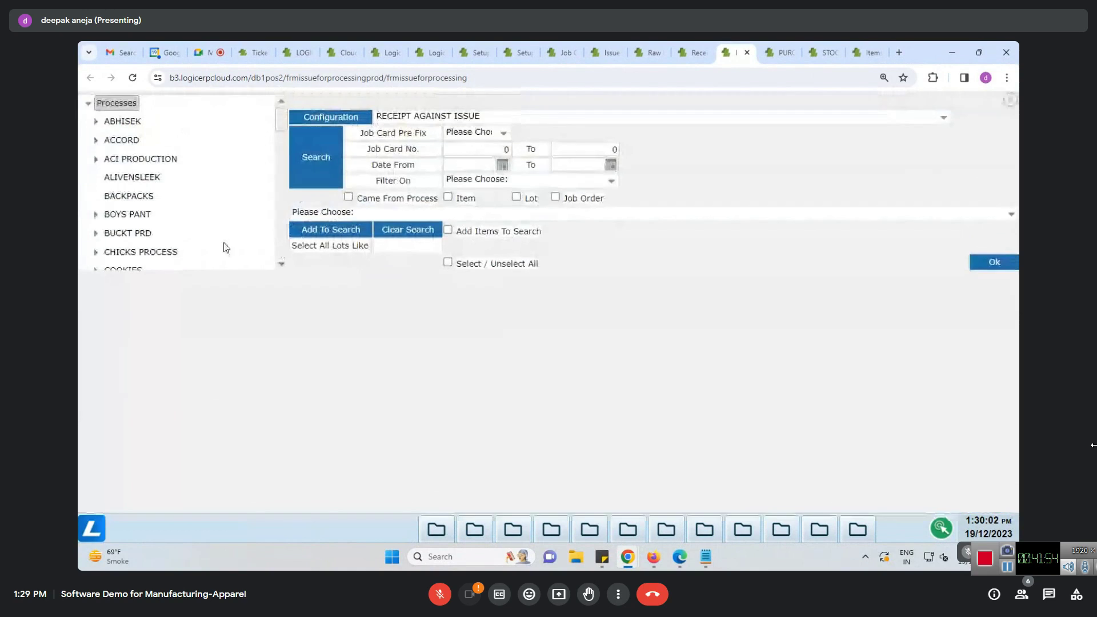
pyautogui.scroll(-4, 137, 448)
pyautogui.scroll(-6, 137, 449)
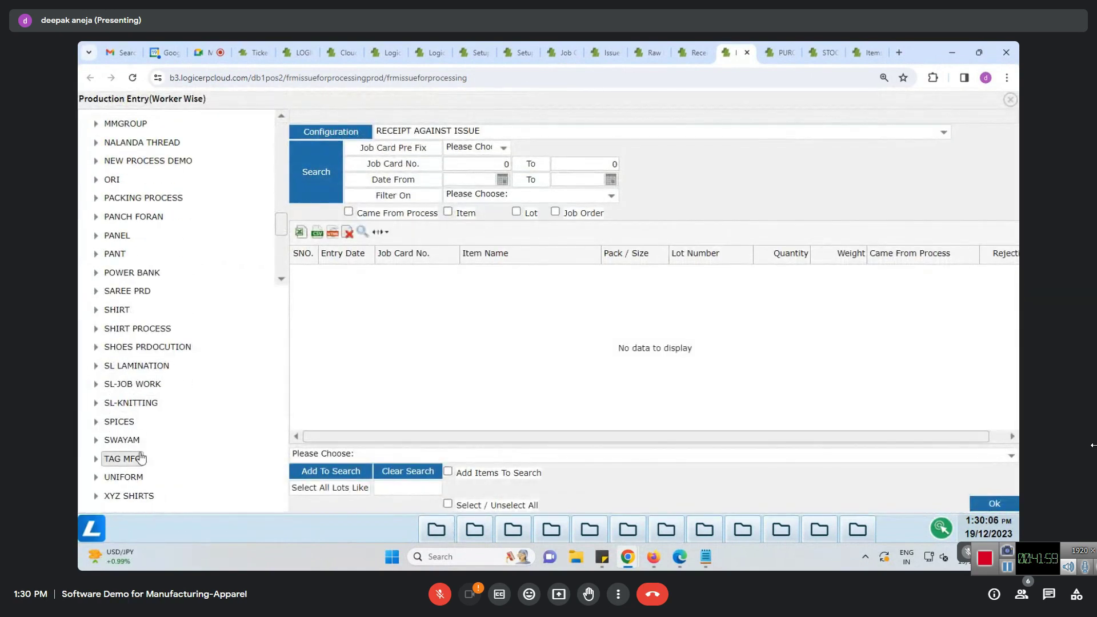
pyautogui.scroll(6, 150, 286)
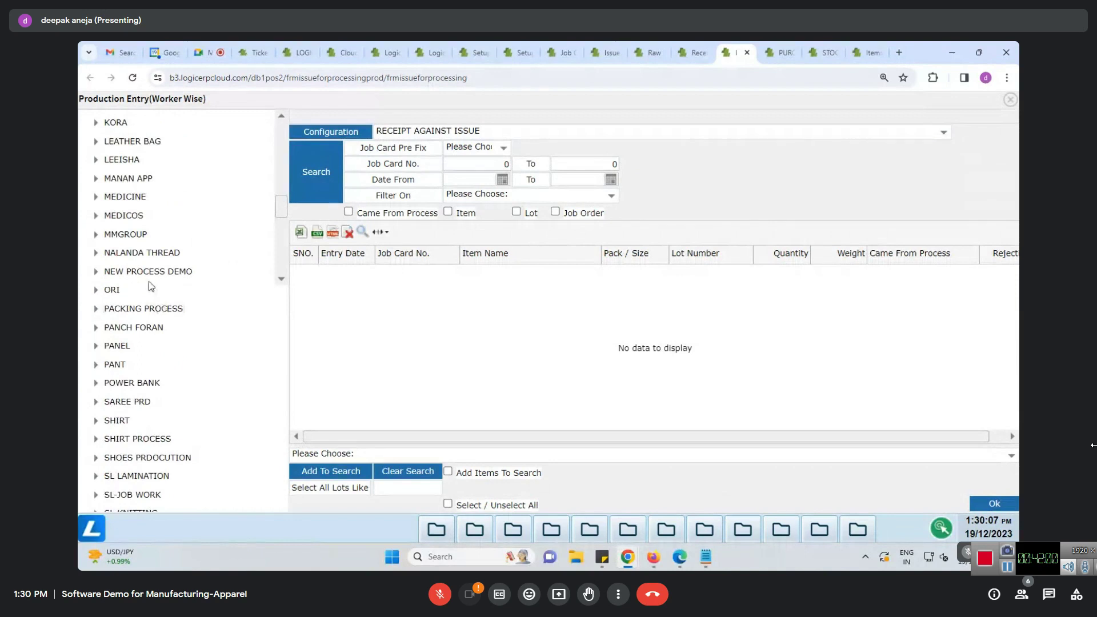
pyautogui.click(96, 159)
pyautogui.click(118, 196)
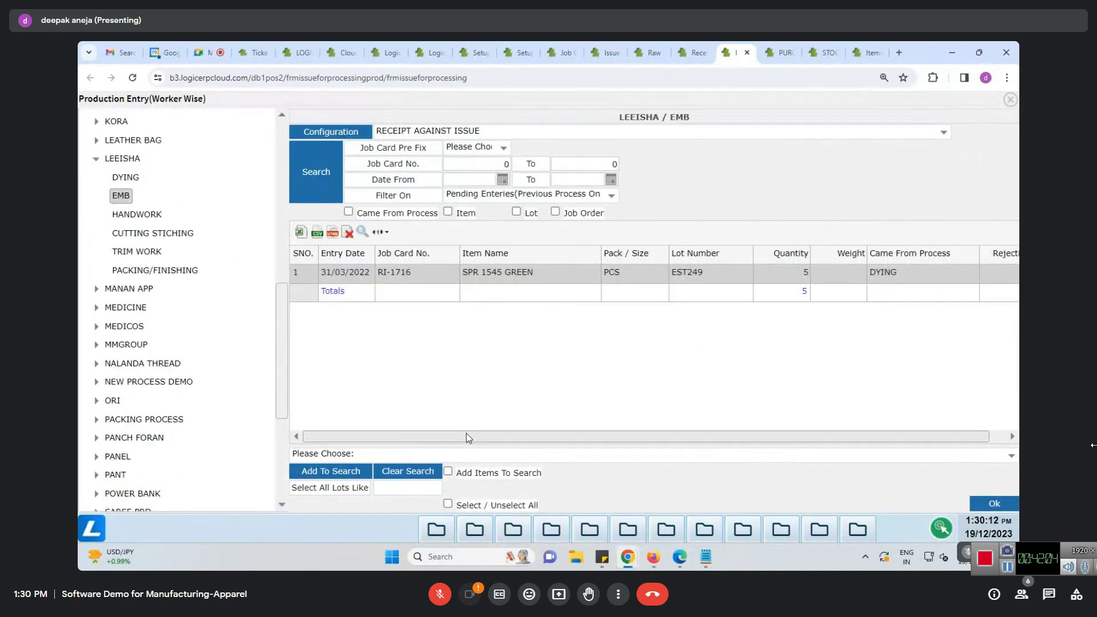
# Load the pending SPR 1545 GREEN entry from the DYING process into the item details and save the processing issue
pyautogui.moveTo(467, 433); pyautogui.dragTo(486, 435)
pyautogui.moveTo(794, 259); pyautogui.dragTo(806, 259)
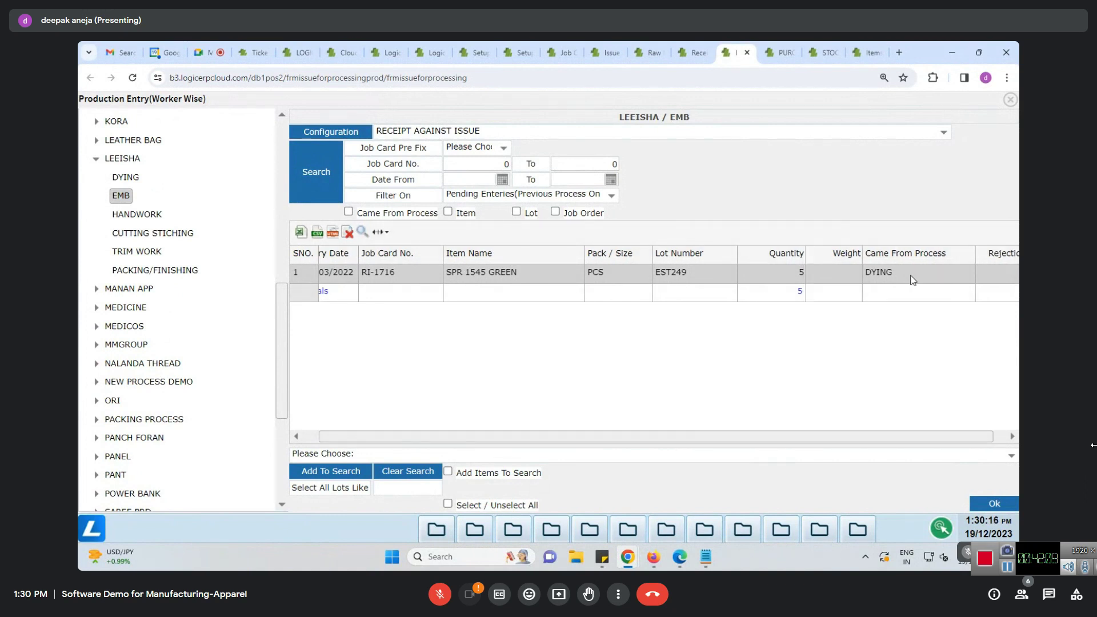
pyautogui.click(354, 273)
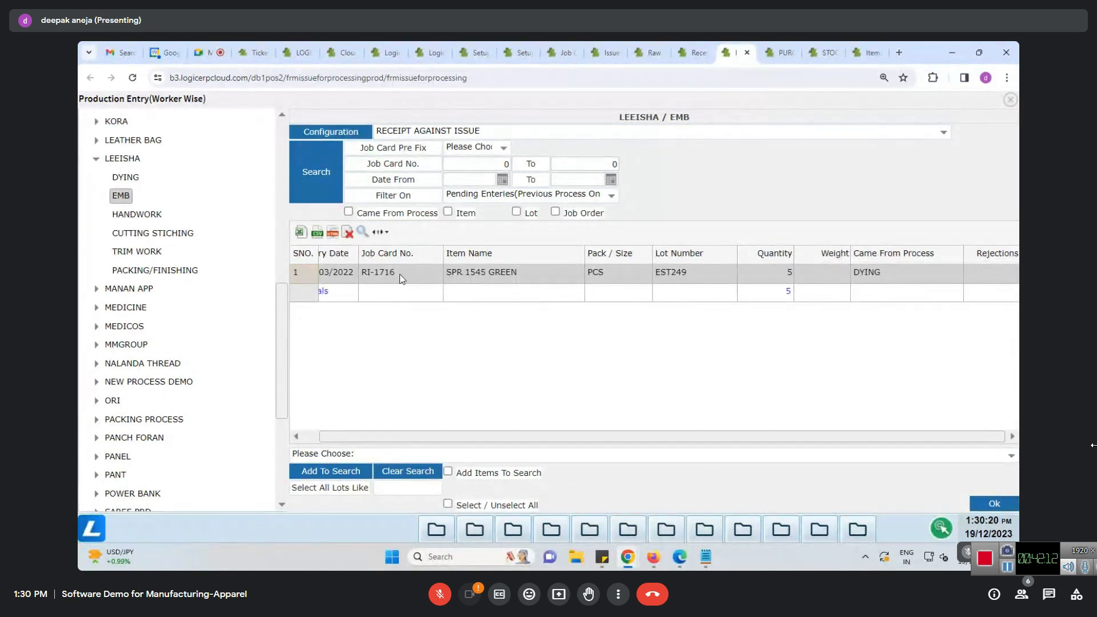
pyautogui.click(985, 508)
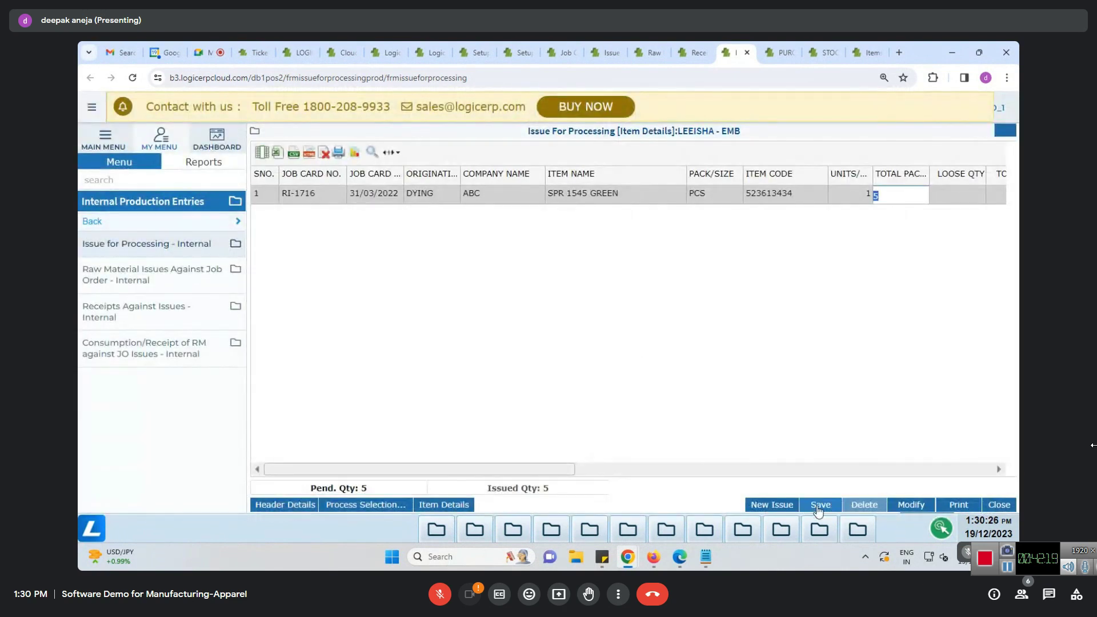
pyautogui.click(819, 505)
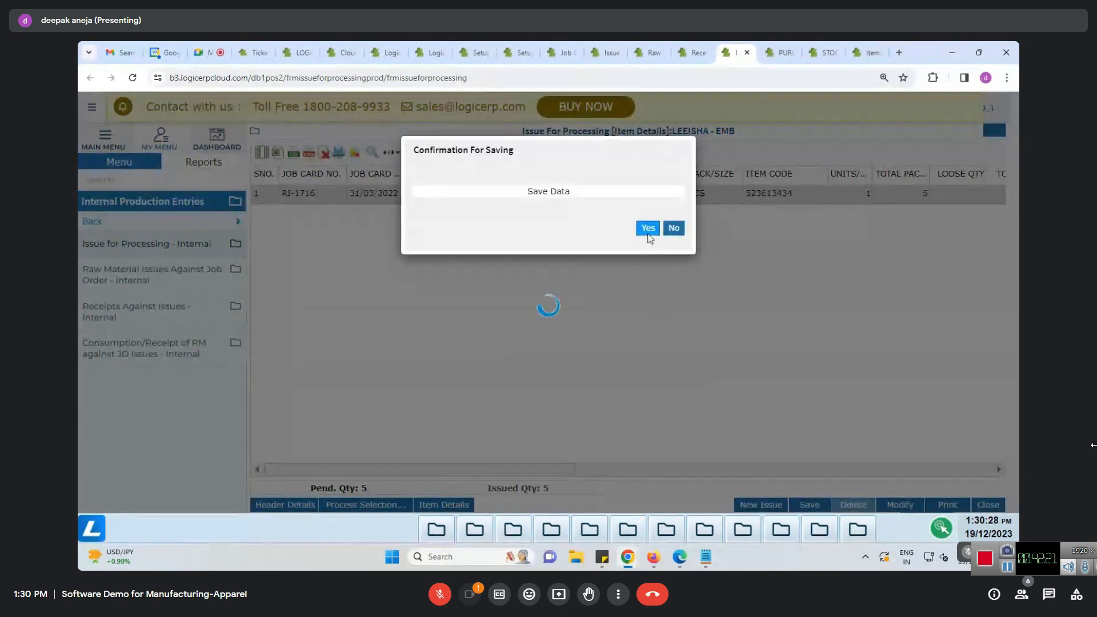
pyautogui.click(647, 229)
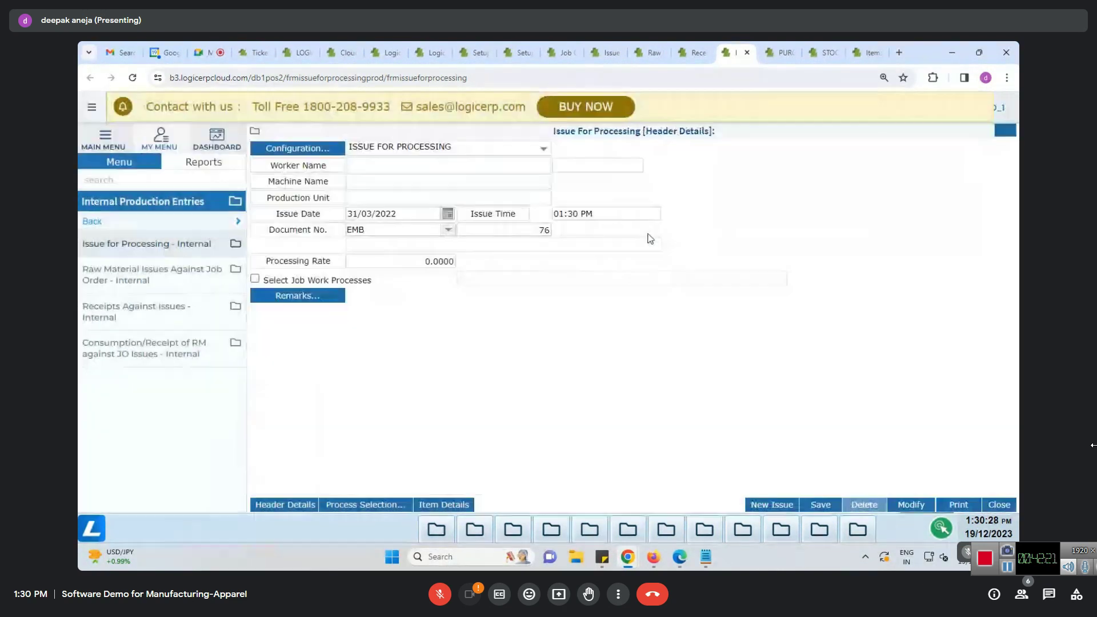
# Switch to the Raw Material Issues Against Job Order entry and set its worker to the employee in row 6 of the search list
pyautogui.click(651, 52)
pyautogui.click(399, 163)
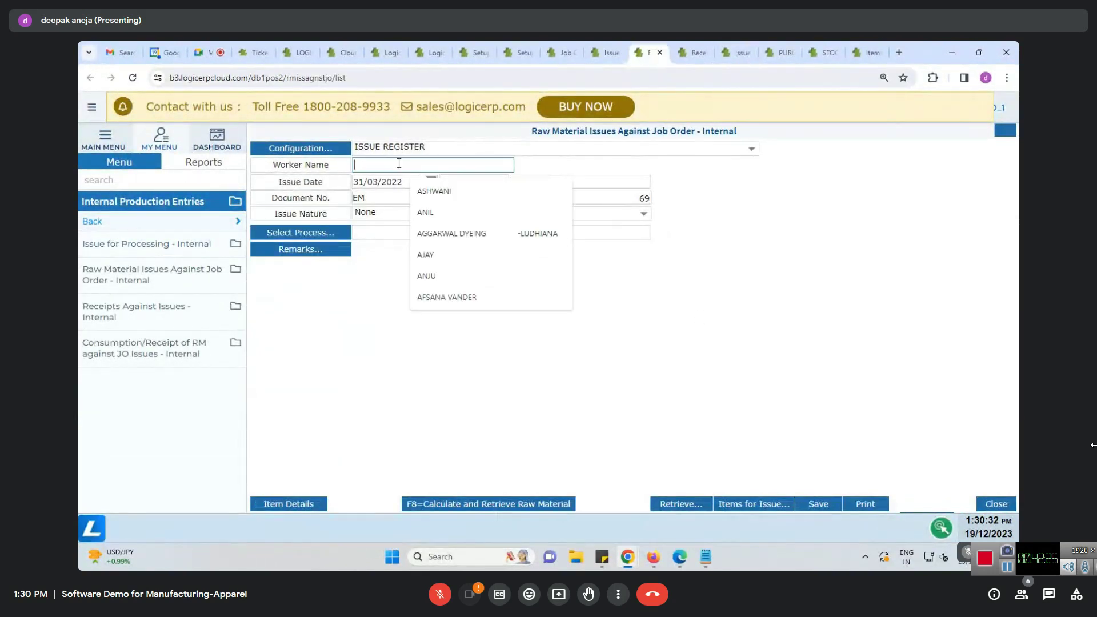
pyautogui.doubleClick(399, 163)
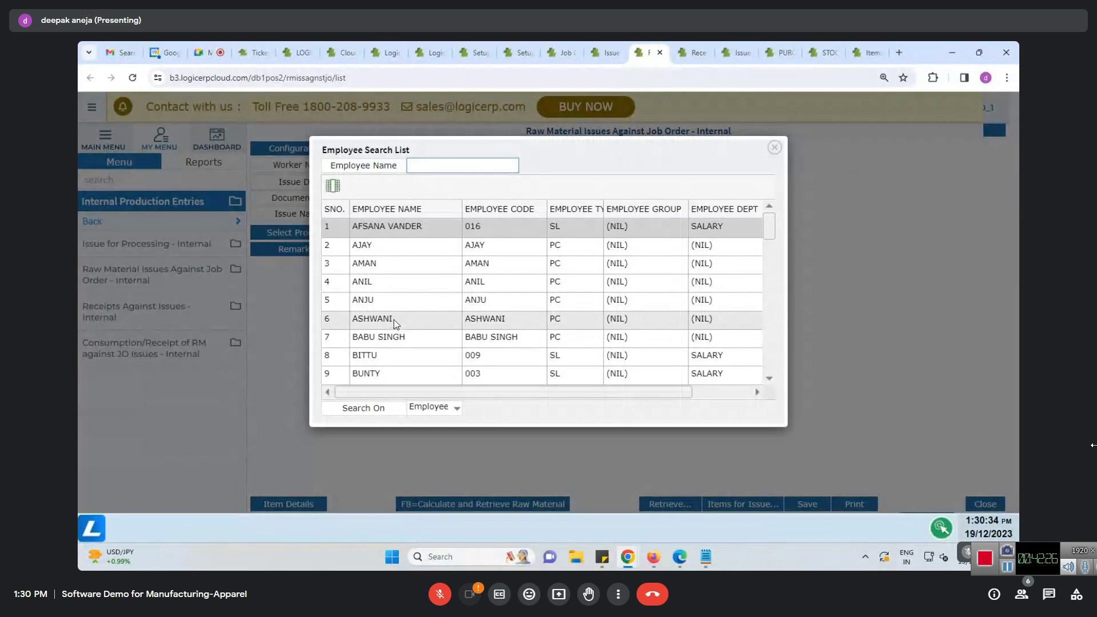
pyautogui.doubleClick(393, 322)
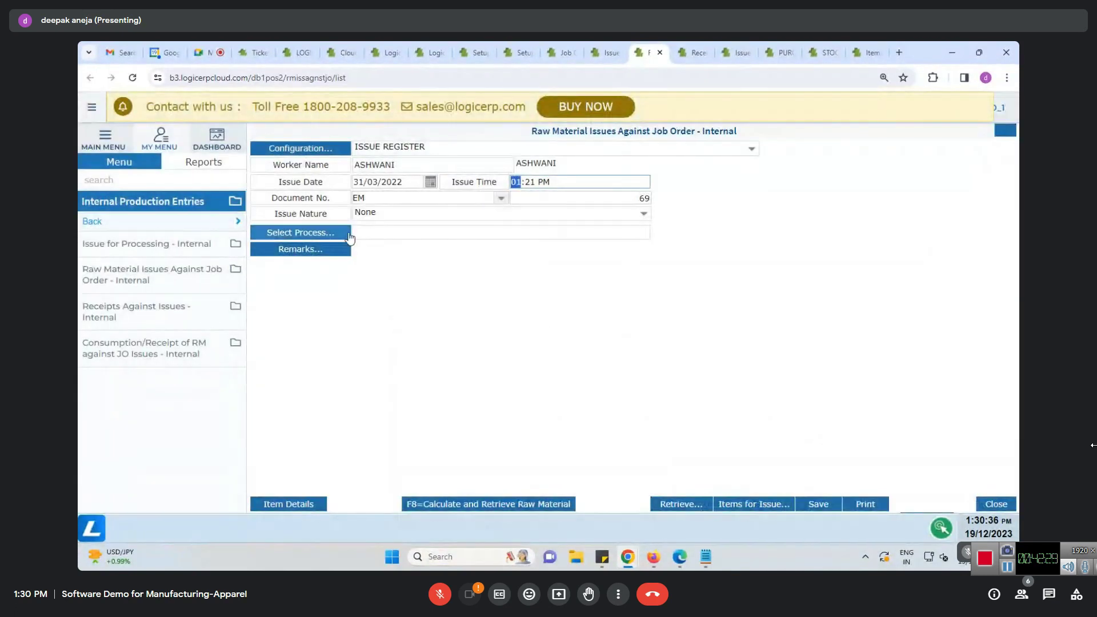
# Set the raw material issue's process to Emb in the Leeisha process group
pyautogui.click(350, 237)
pyautogui.scroll(-3, 365, 411)
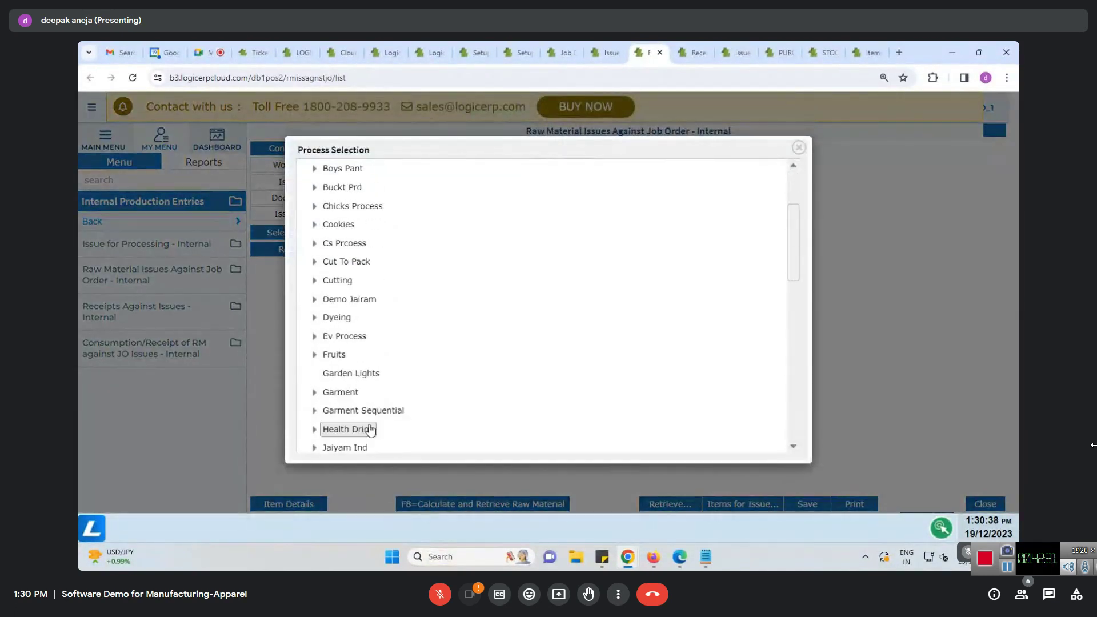
pyautogui.scroll(-3, 329, 429)
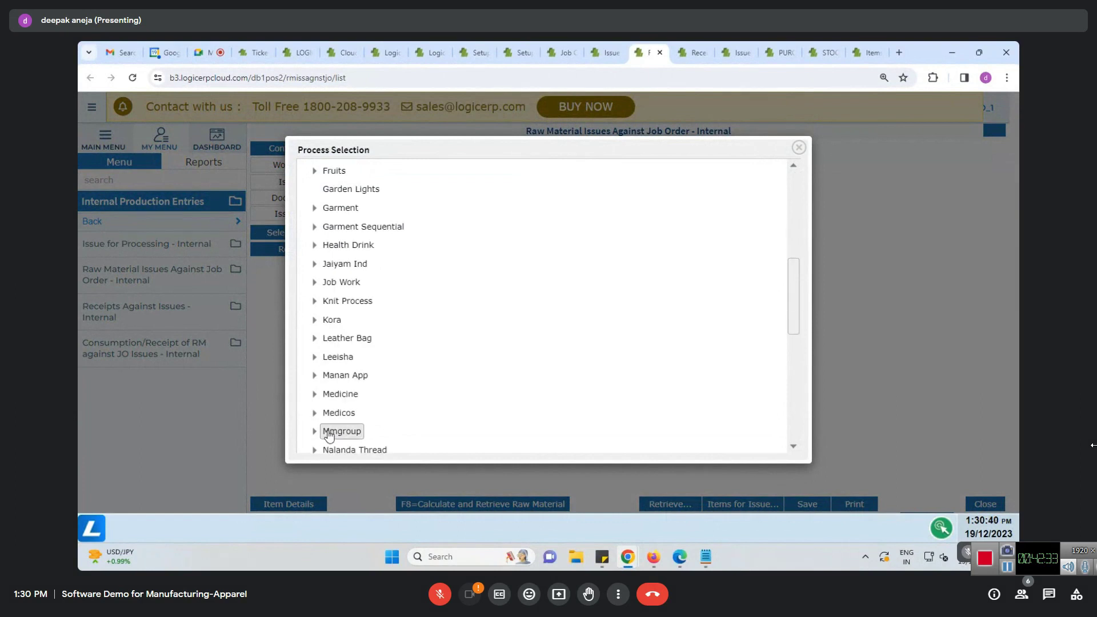
pyautogui.click(313, 359)
pyautogui.doubleClick(338, 395)
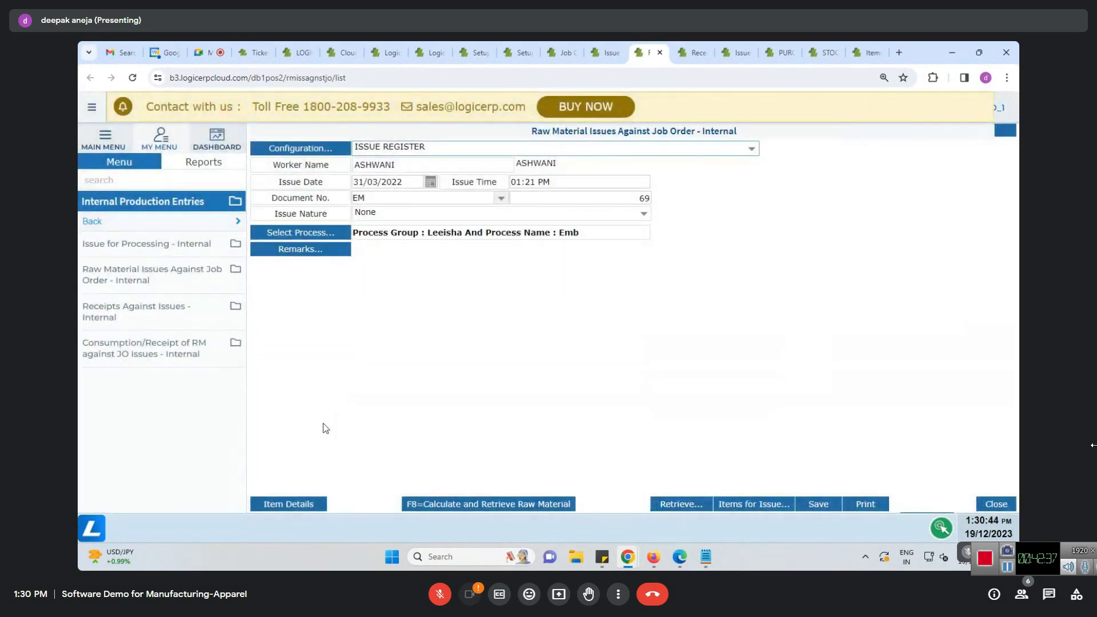
# In the raw material item details, find the job order by voucher prefix EST and its order number, and assign it
pyautogui.click(293, 504)
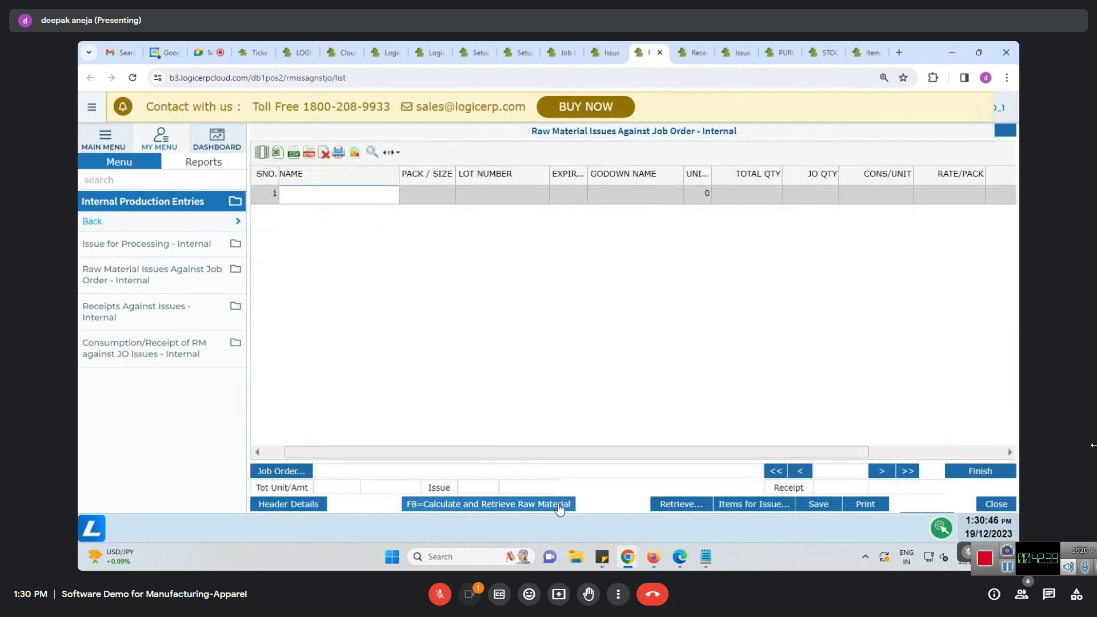
pyautogui.click(370, 193)
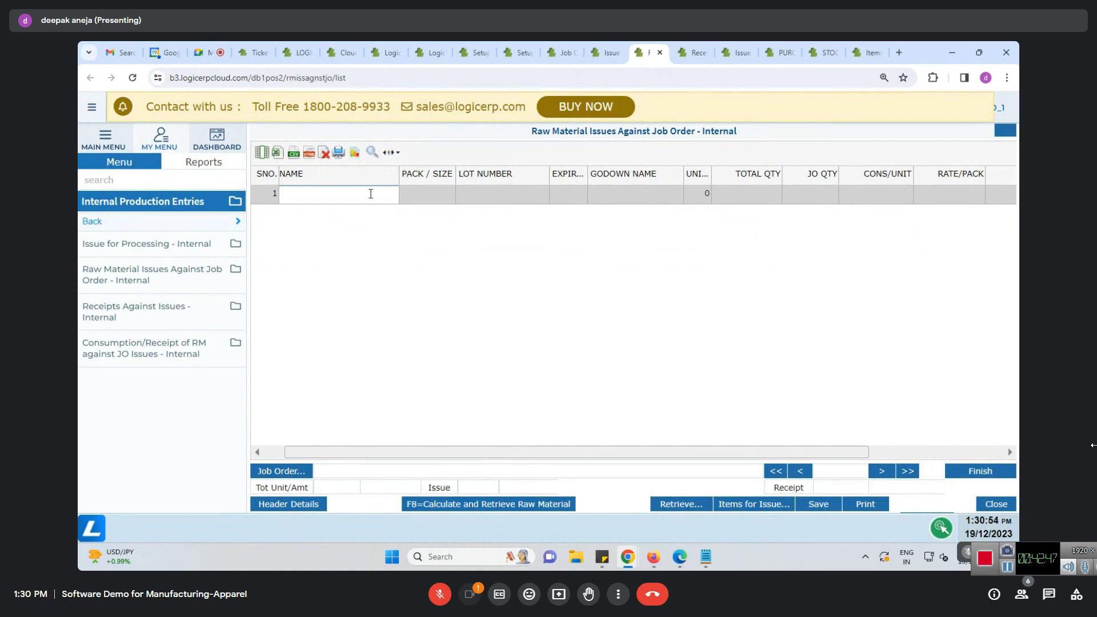
pyautogui.click(306, 471)
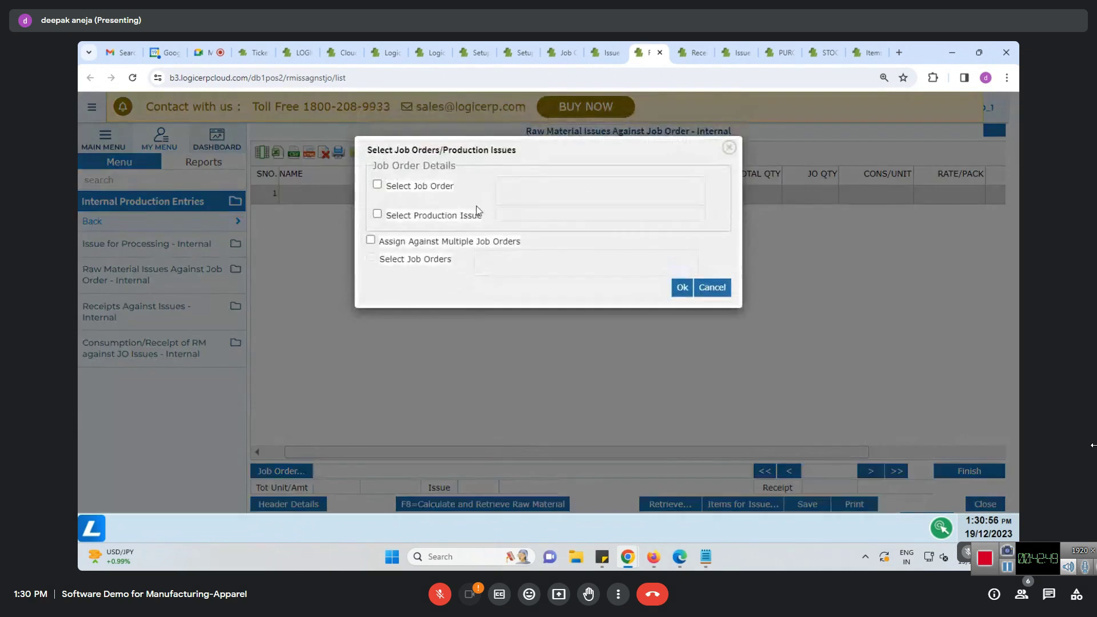
pyautogui.click(377, 184)
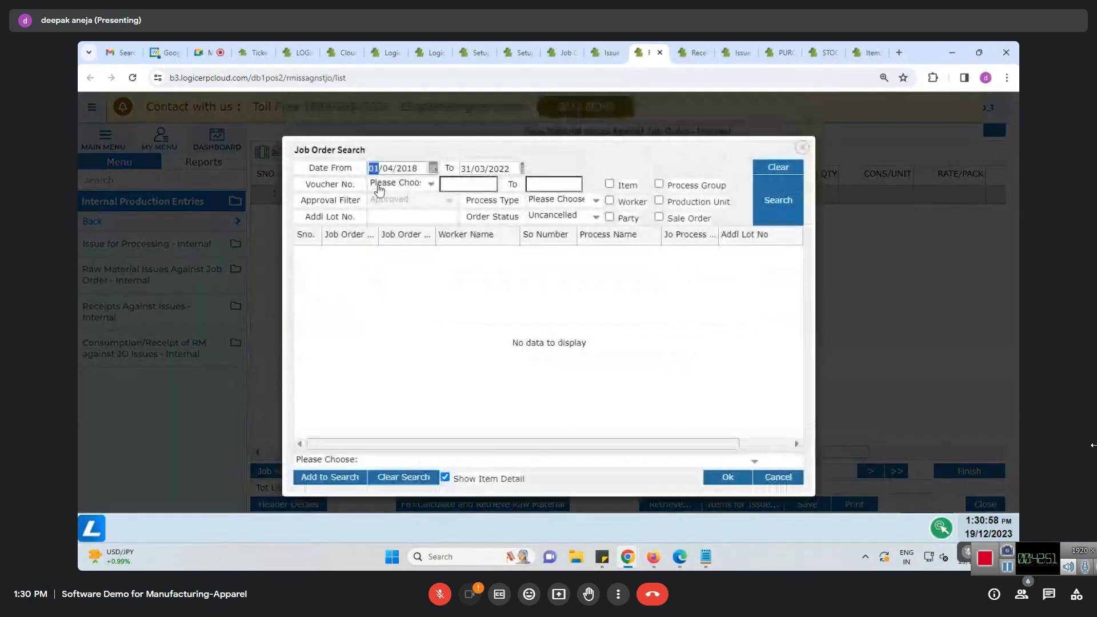
pyautogui.click(379, 185)
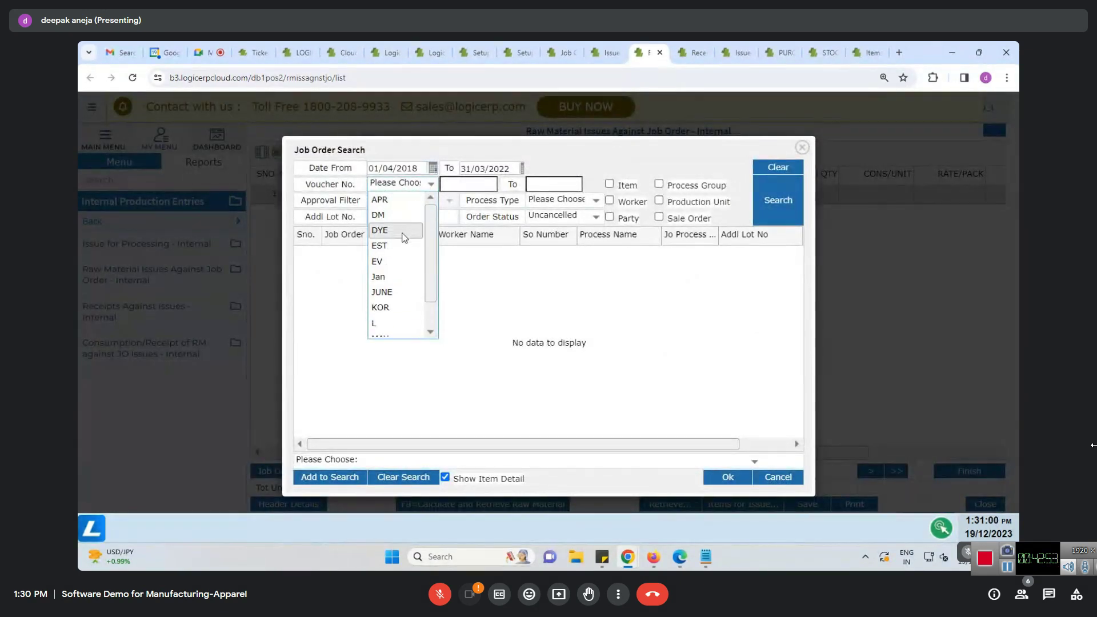
pyautogui.click(394, 245)
pyautogui.click(479, 185)
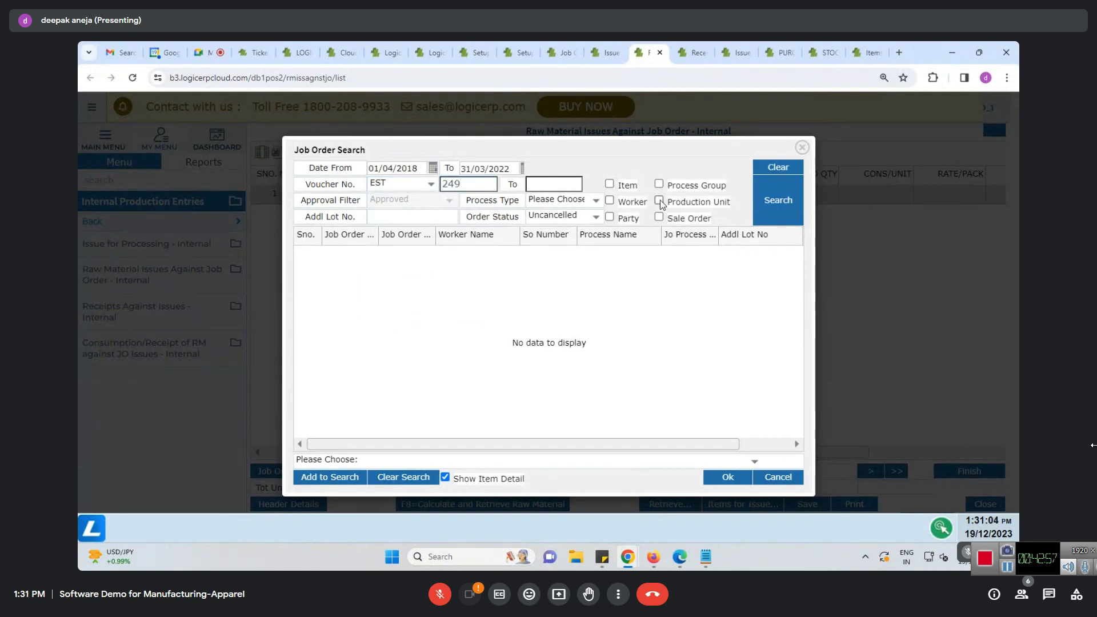
pyautogui.click(777, 201)
pyautogui.click(362, 256)
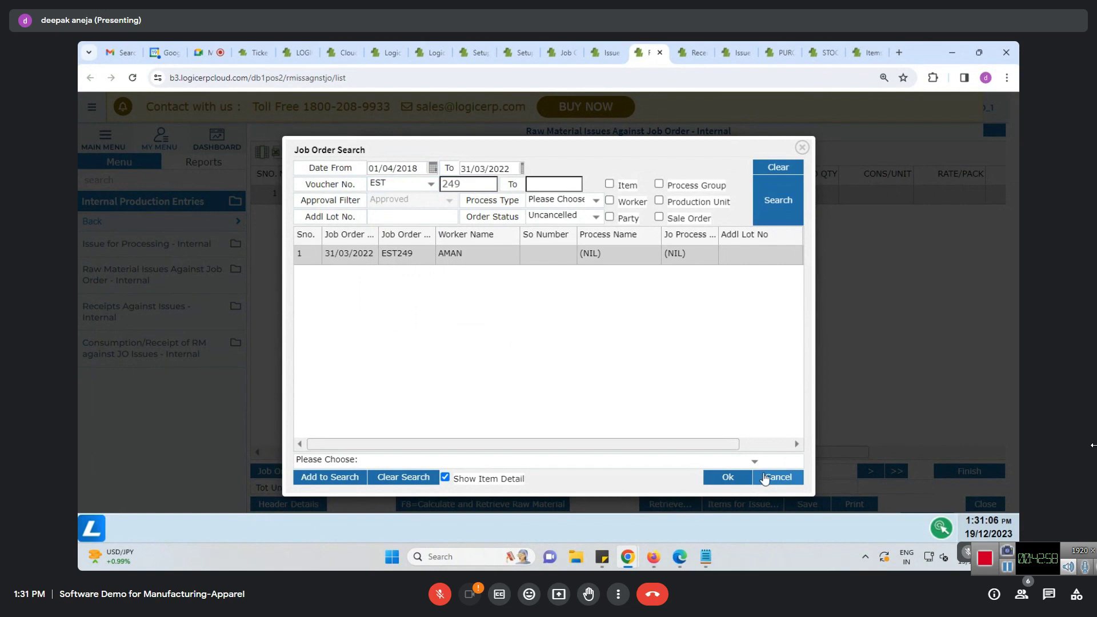
pyautogui.click(728, 477)
# Link production issue EMB 75 for the LEEISHA-EMB process and accept the job order and production issue selection
pyautogui.click(378, 215)
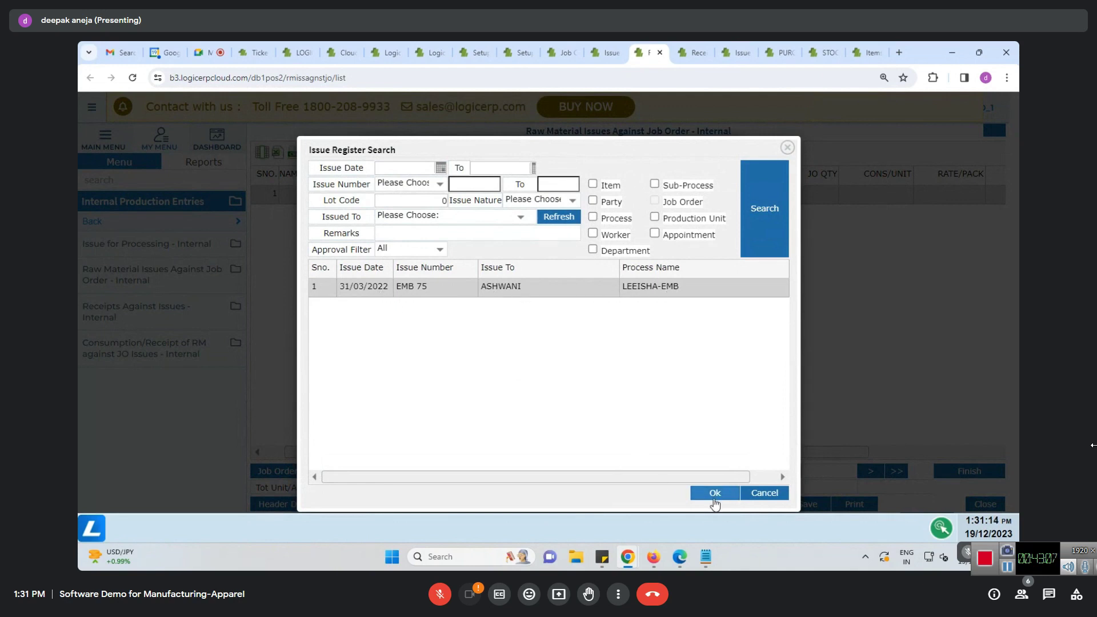
pyautogui.click(679, 557)
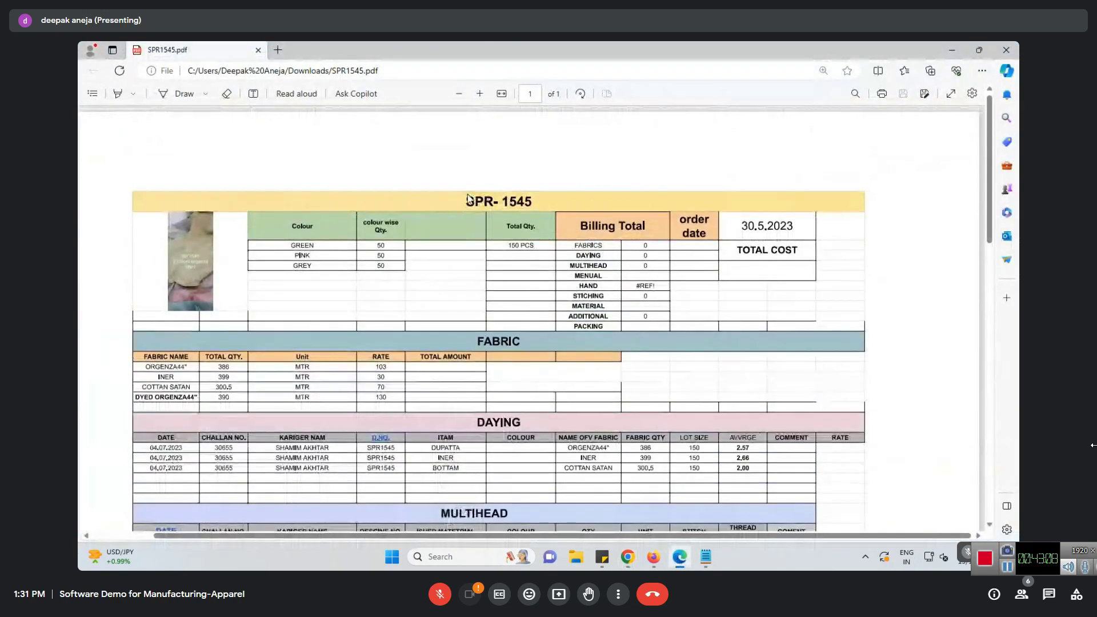
pyautogui.click(953, 50)
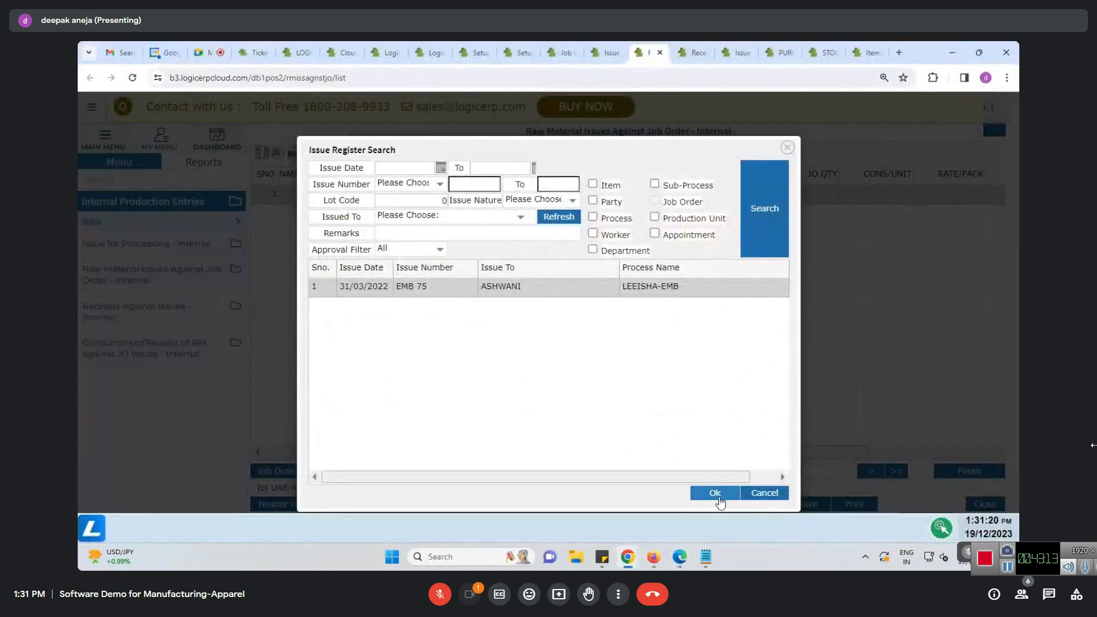
pyautogui.click(715, 493)
pyautogui.click(683, 287)
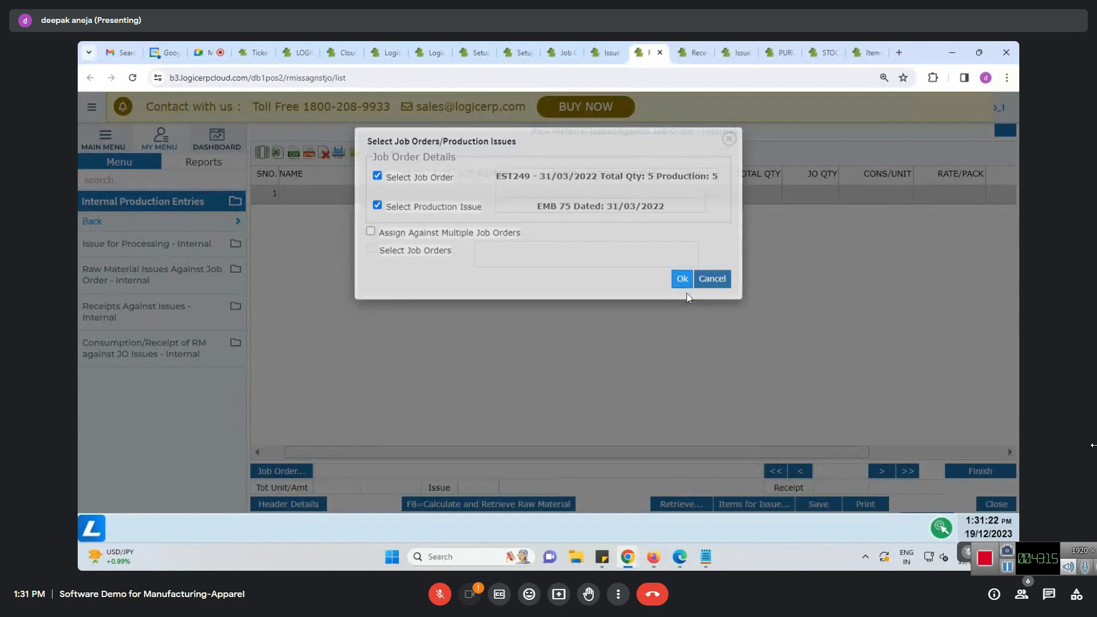
pyautogui.write('IN')
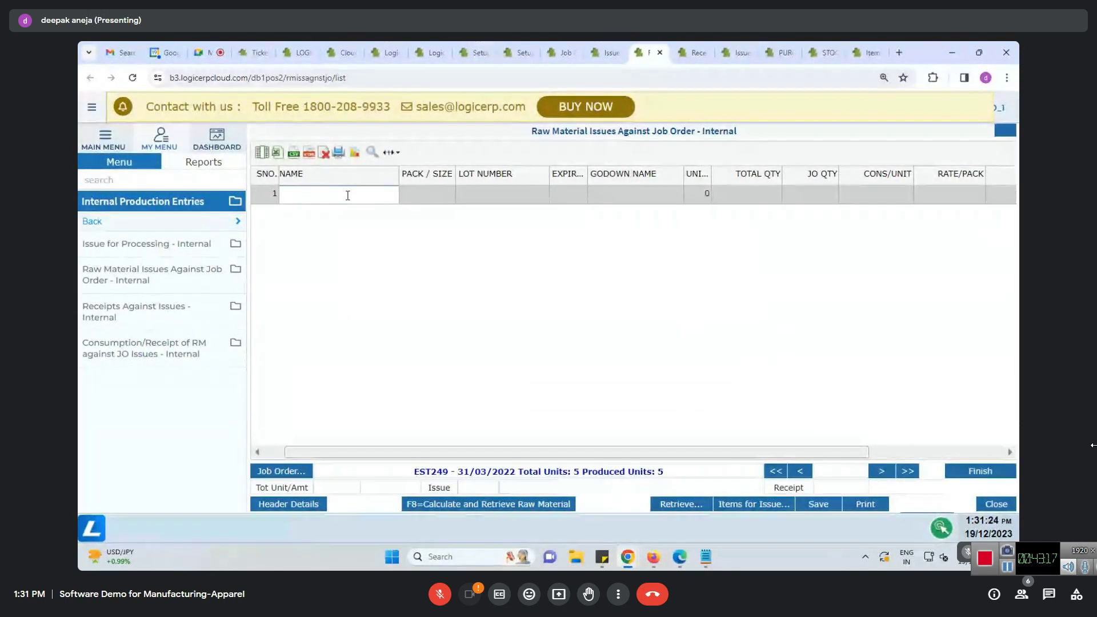
pyautogui.click(799, 148)
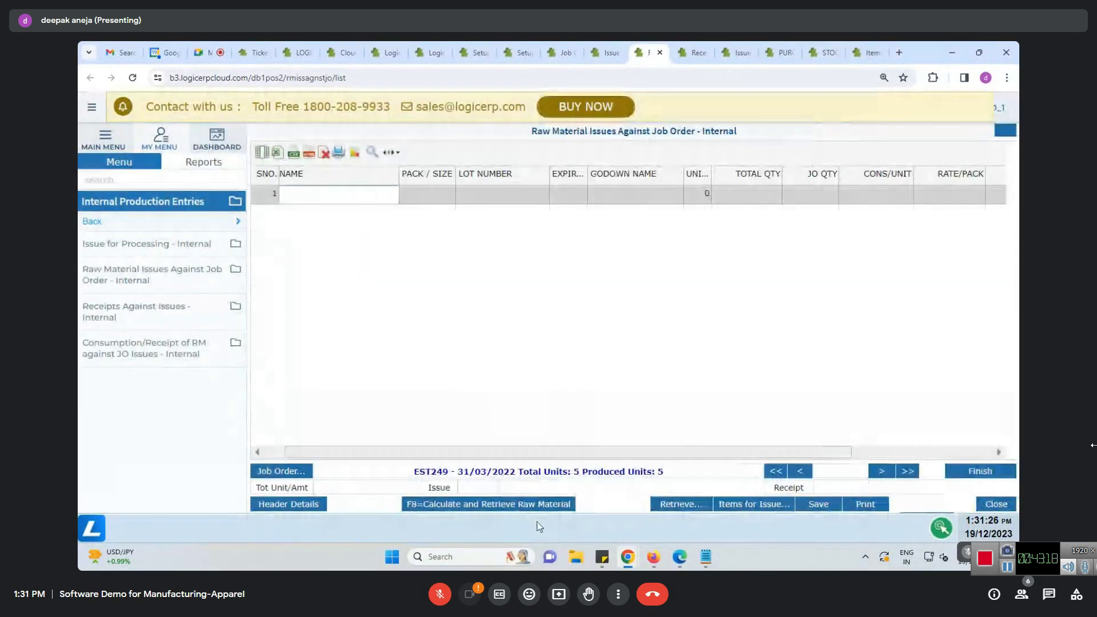
pyautogui.click(483, 504)
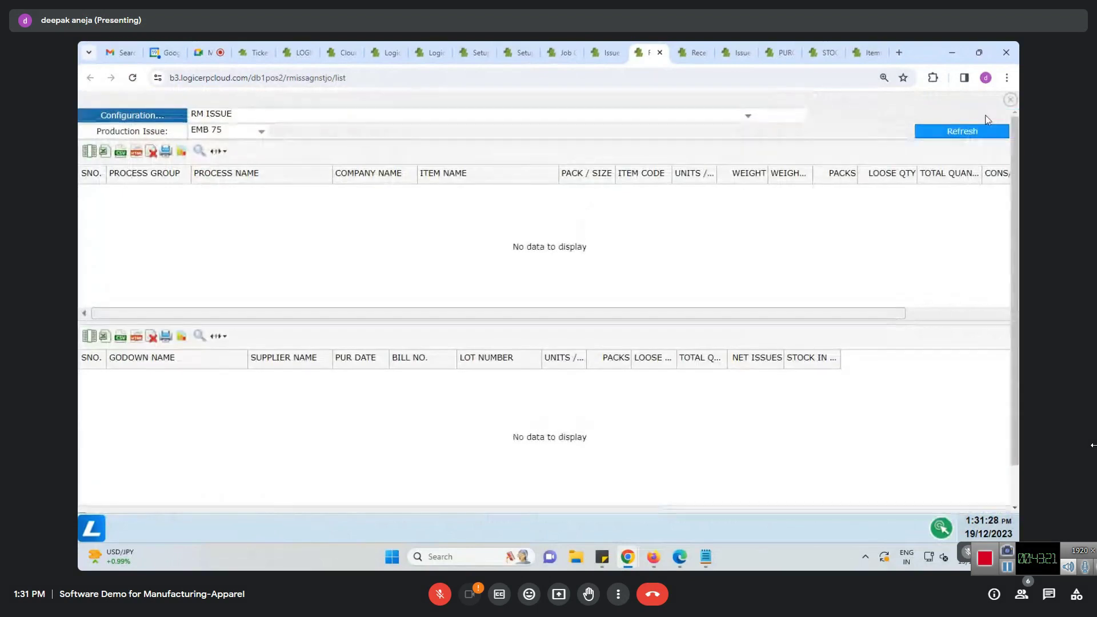
pyautogui.click(1010, 115)
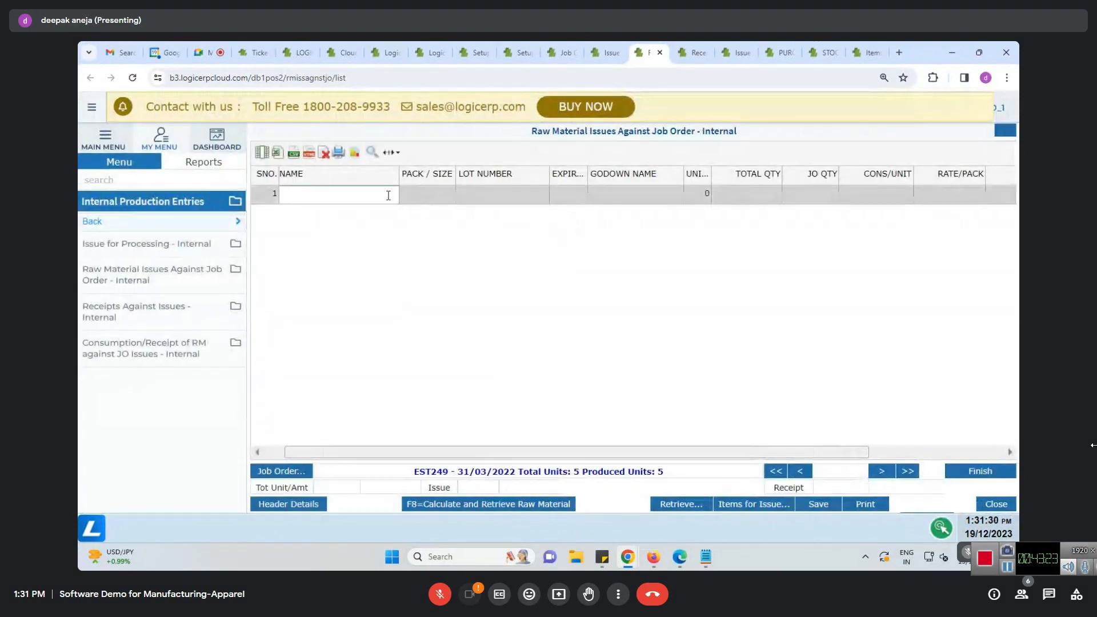
# Search the item list for raw materials beginning with IN and close the list without choosing one
pyautogui.write('IN')
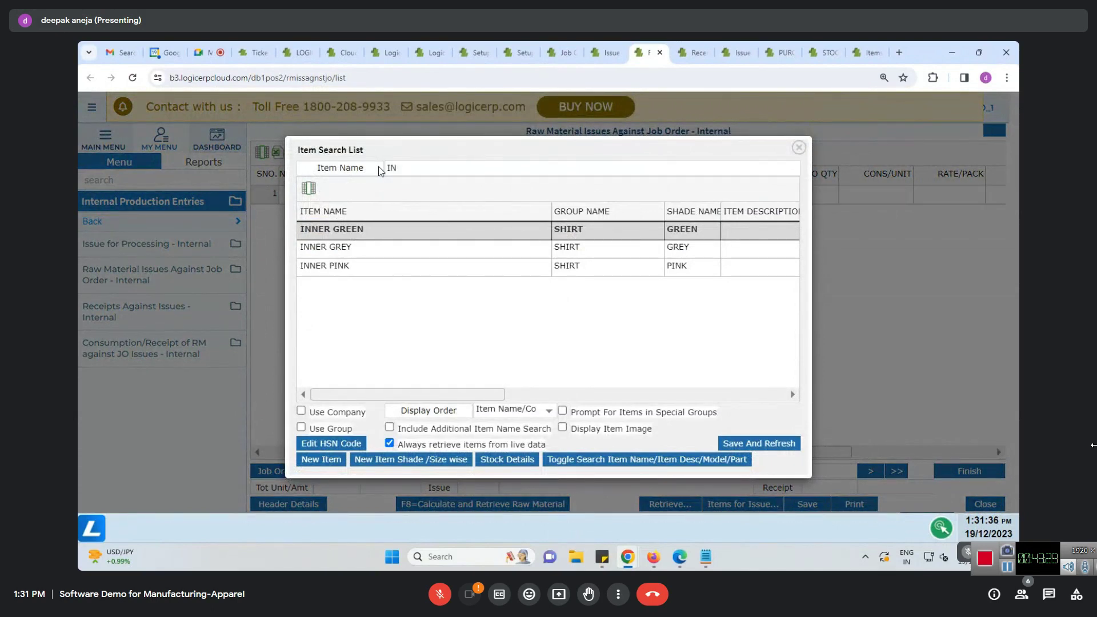
pyautogui.click(418, 169)
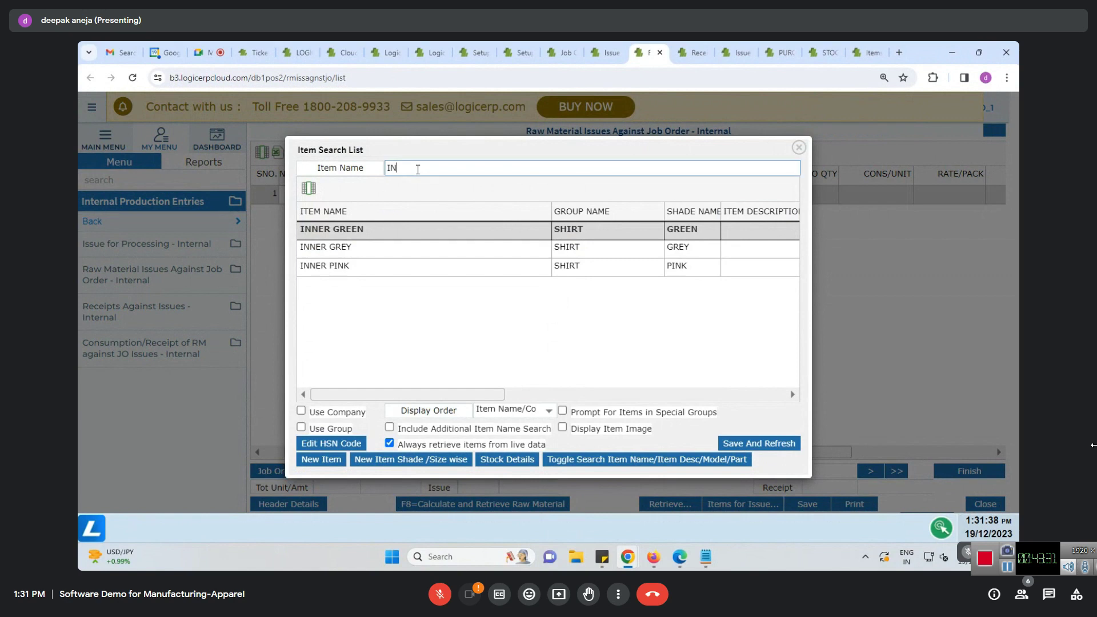
pyautogui.click(799, 147)
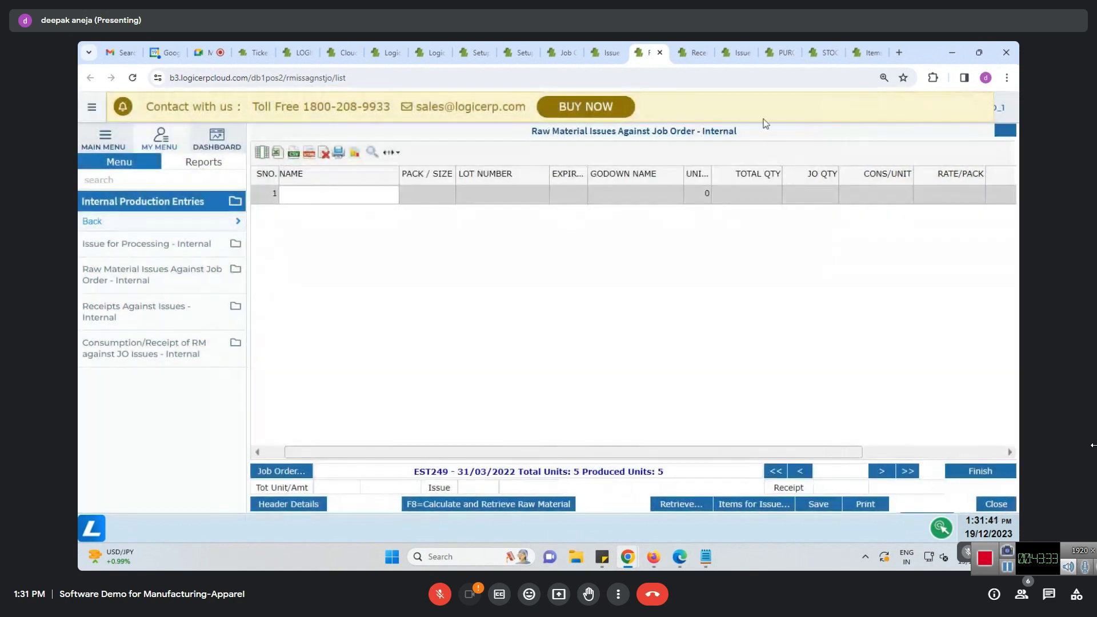
# Switch to Edge to check the process sections of SPR1545.pdf, and return to the raw material issue in Chrome
pyautogui.click(679, 557)
pyautogui.scroll(-4, 552, 448)
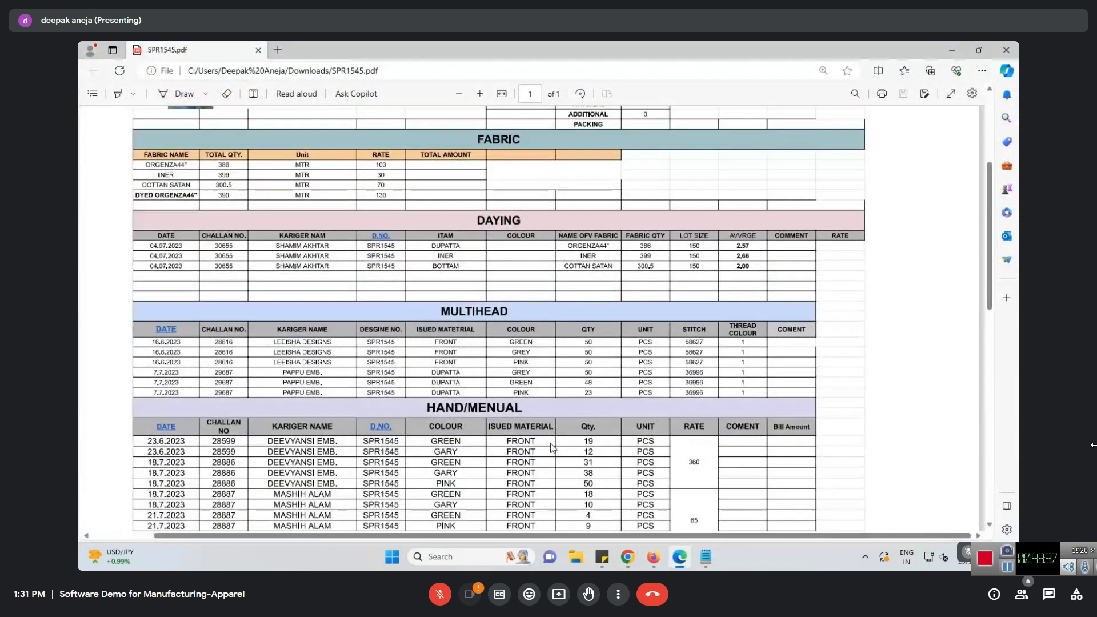
pyautogui.scroll(-3, 552, 448)
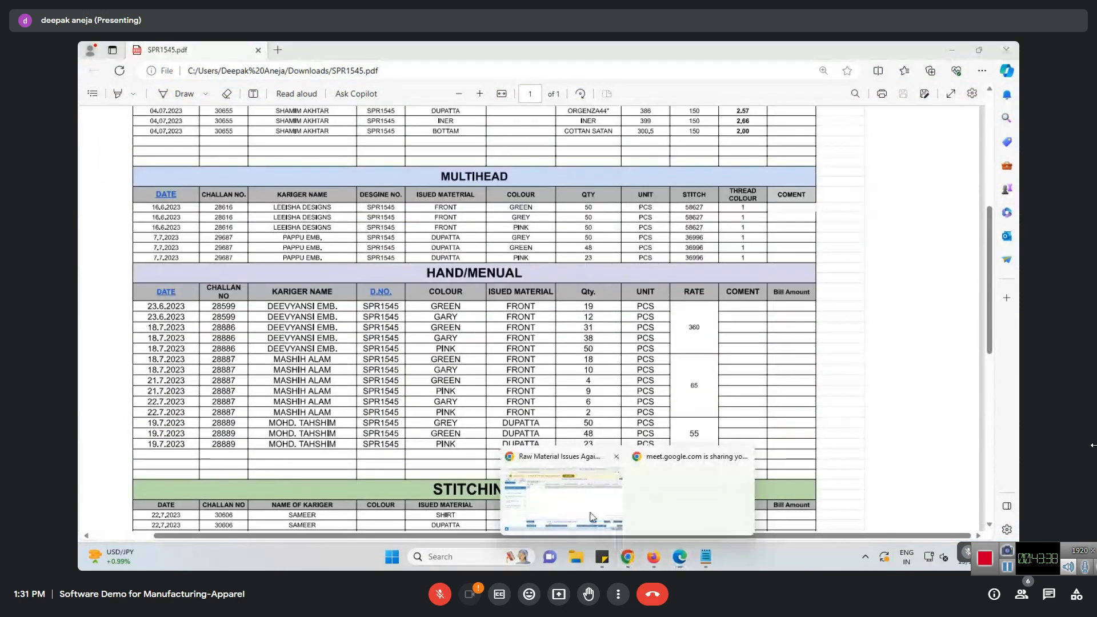
pyautogui.click(561, 509)
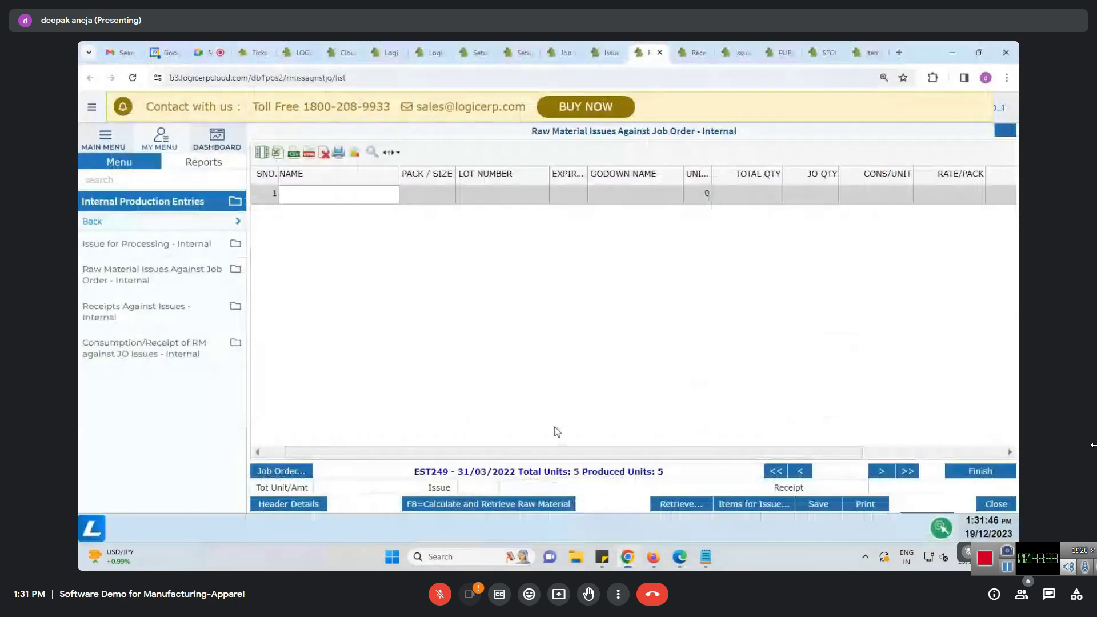
# Look through the open ERP pages and browse the Job Order page's menu to the Bill Of Material Defination group
pyautogui.click(518, 54)
pyautogui.click(476, 54)
pyautogui.click(422, 55)
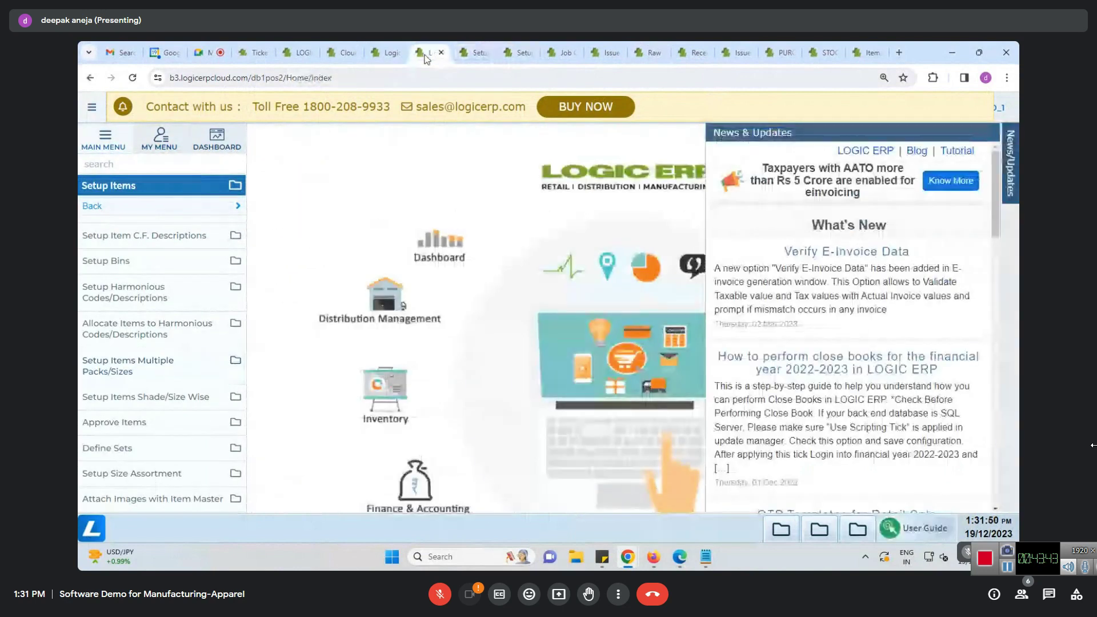
pyautogui.click(389, 54)
pyautogui.click(523, 52)
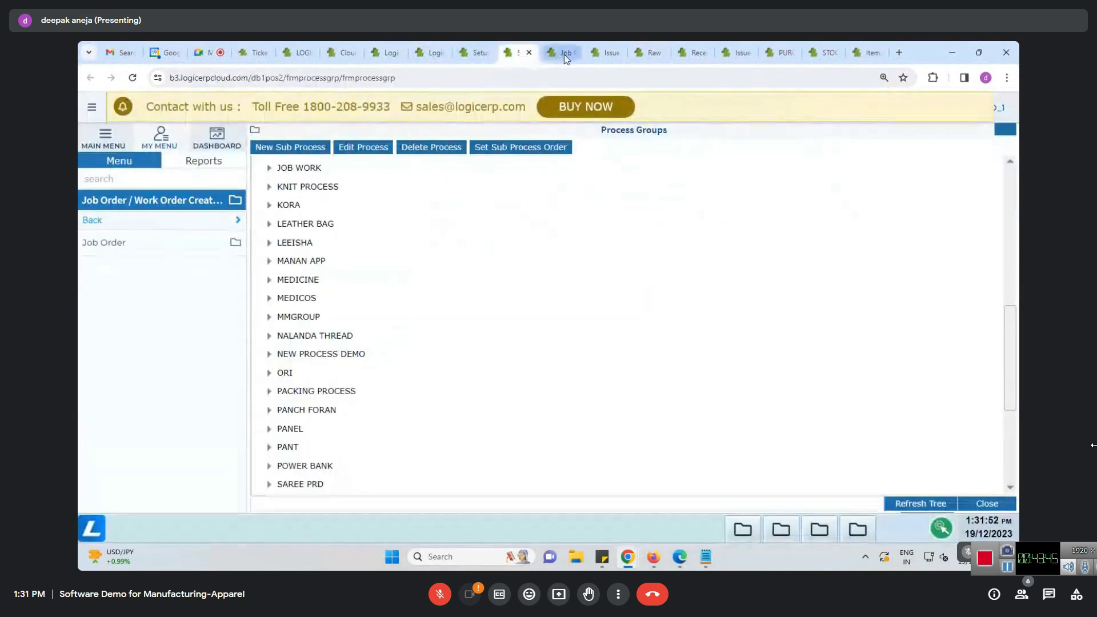
pyautogui.click(564, 54)
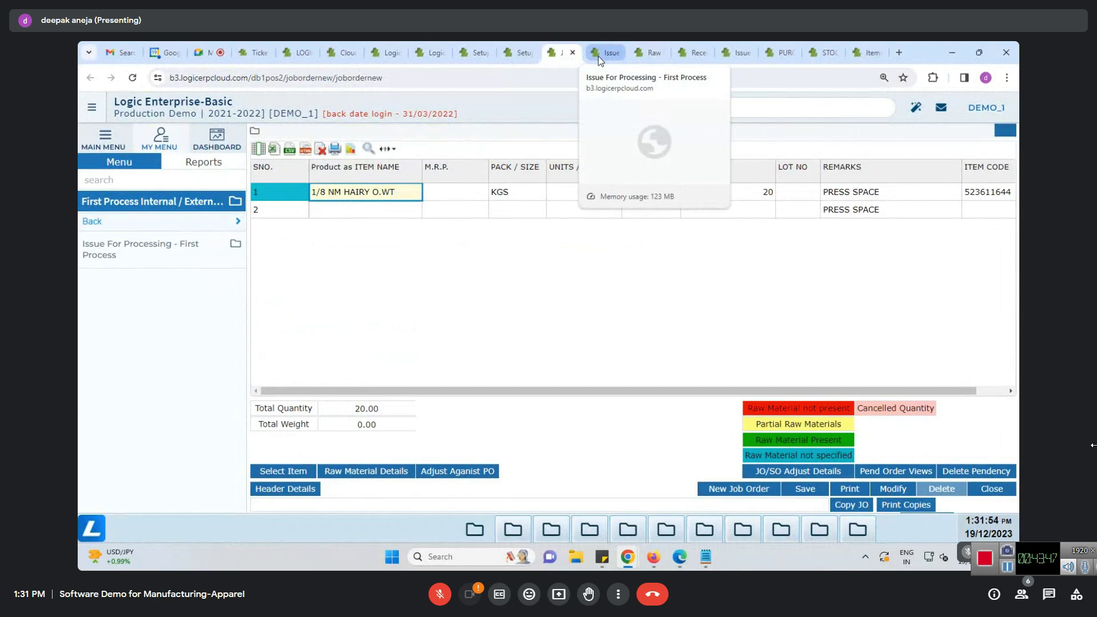
pyautogui.click(107, 224)
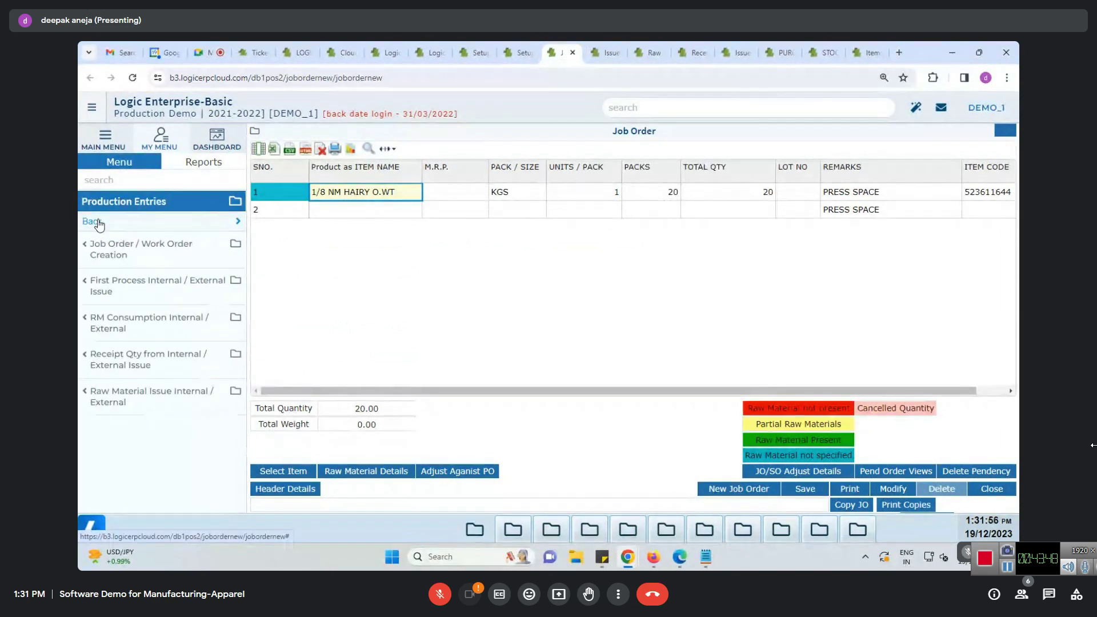
pyautogui.click(97, 225)
pyautogui.click(90, 228)
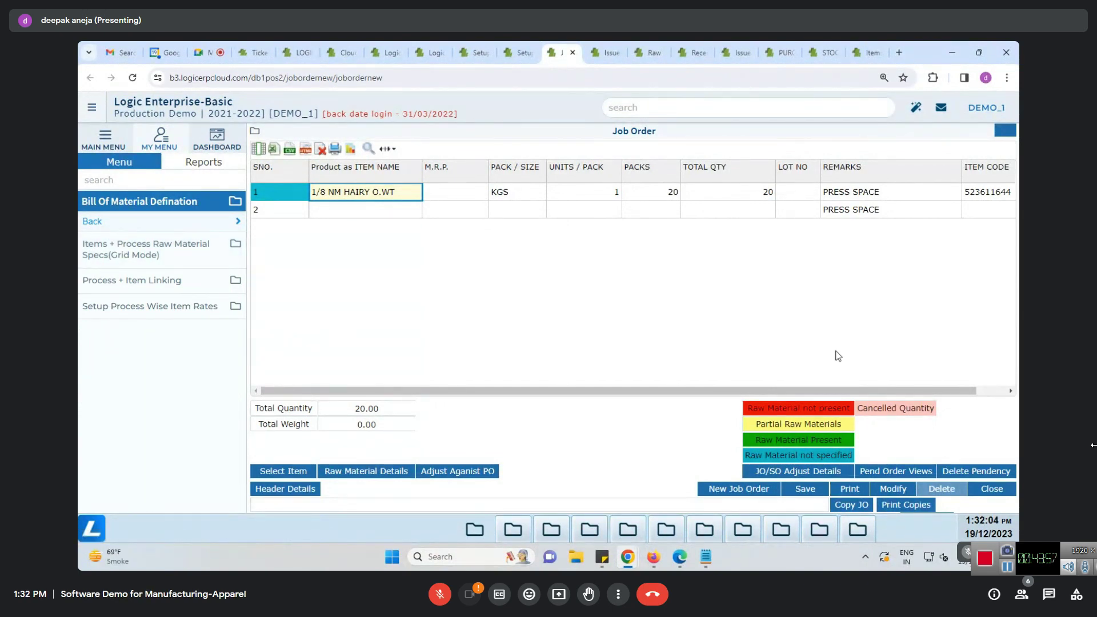
# Switch to Edge and review the colour quantities and the fabric, dyeing, multihead and hand-work sections of SPR1545.pdf
pyautogui.moveTo(680, 557)
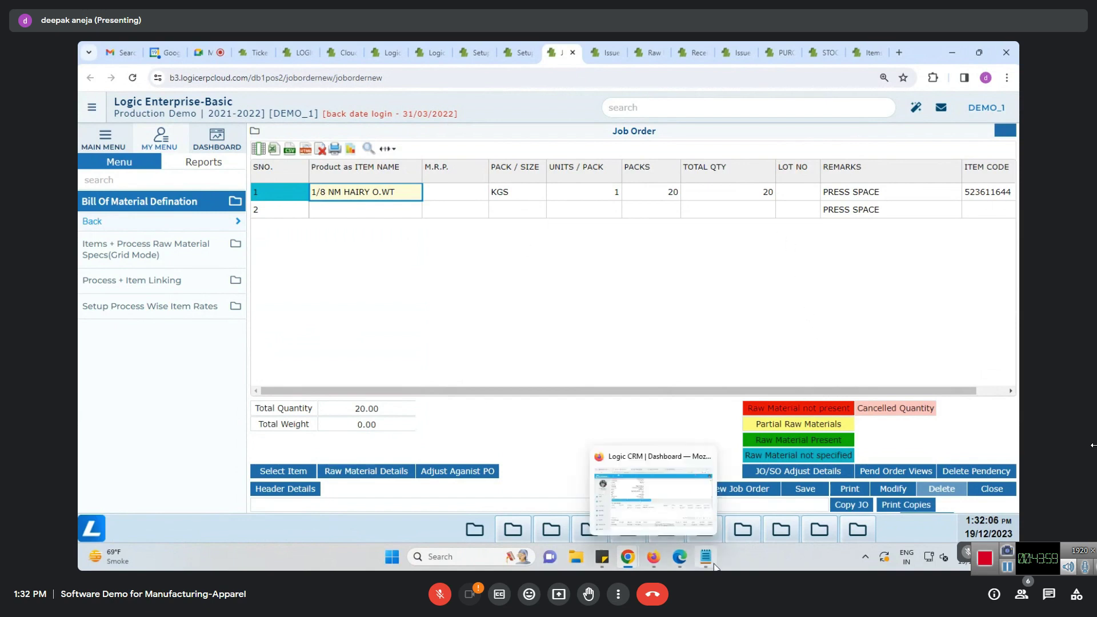
pyautogui.click(612, 468)
pyautogui.scroll(5, 606, 467)
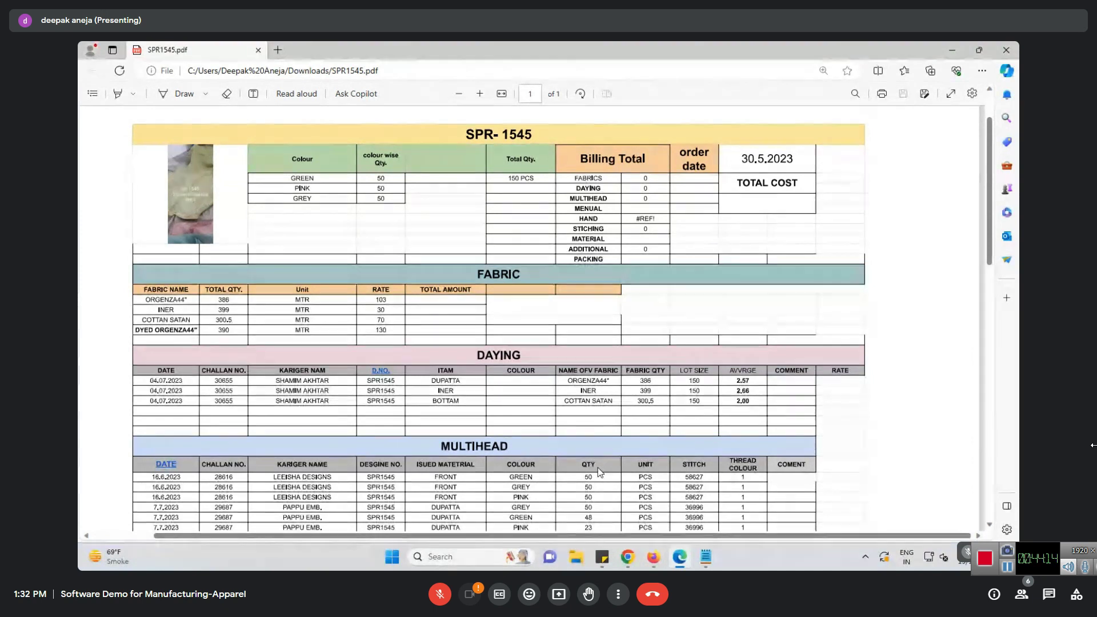
pyautogui.scroll(-2, 599, 472)
pyautogui.scroll(-1, 598, 472)
pyautogui.scroll(3, 598, 471)
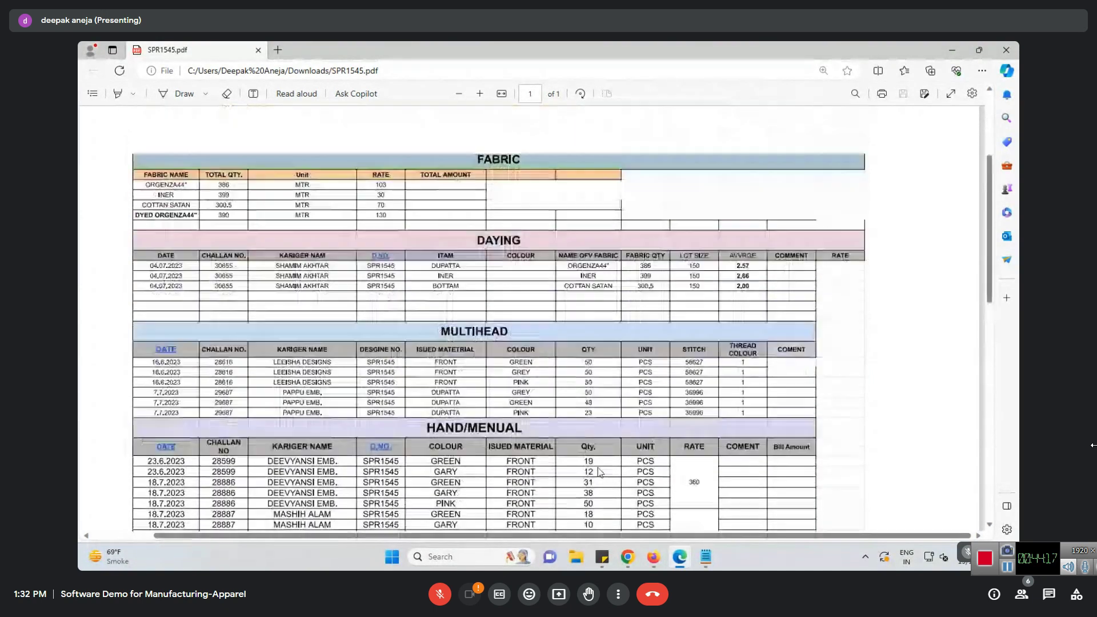
pyautogui.scroll(3, 597, 469)
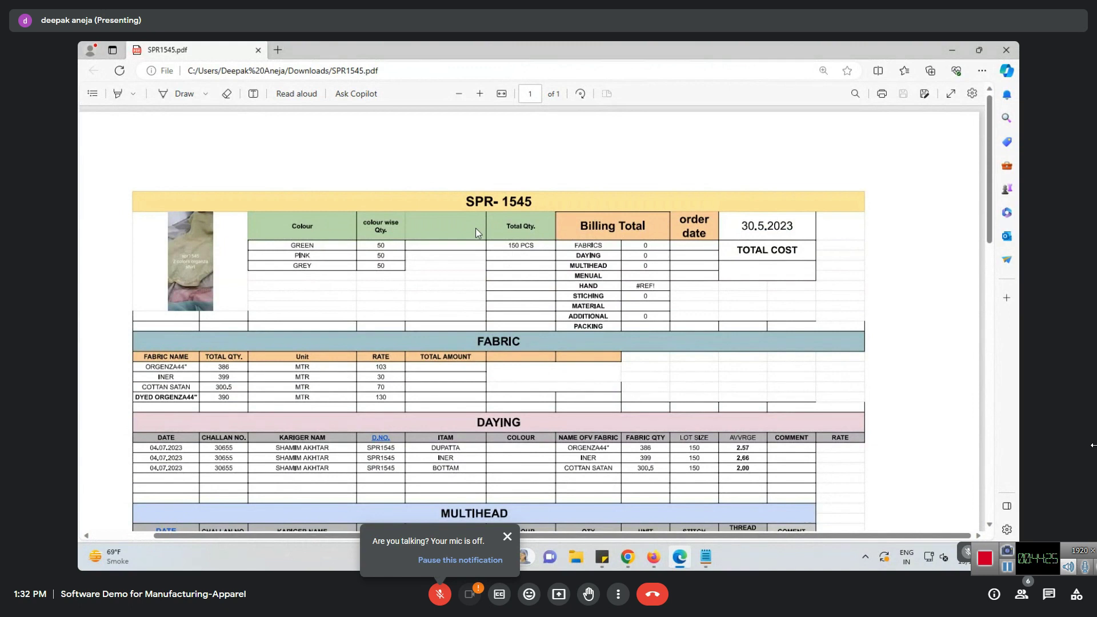
pyautogui.scroll(-3, 633, 475)
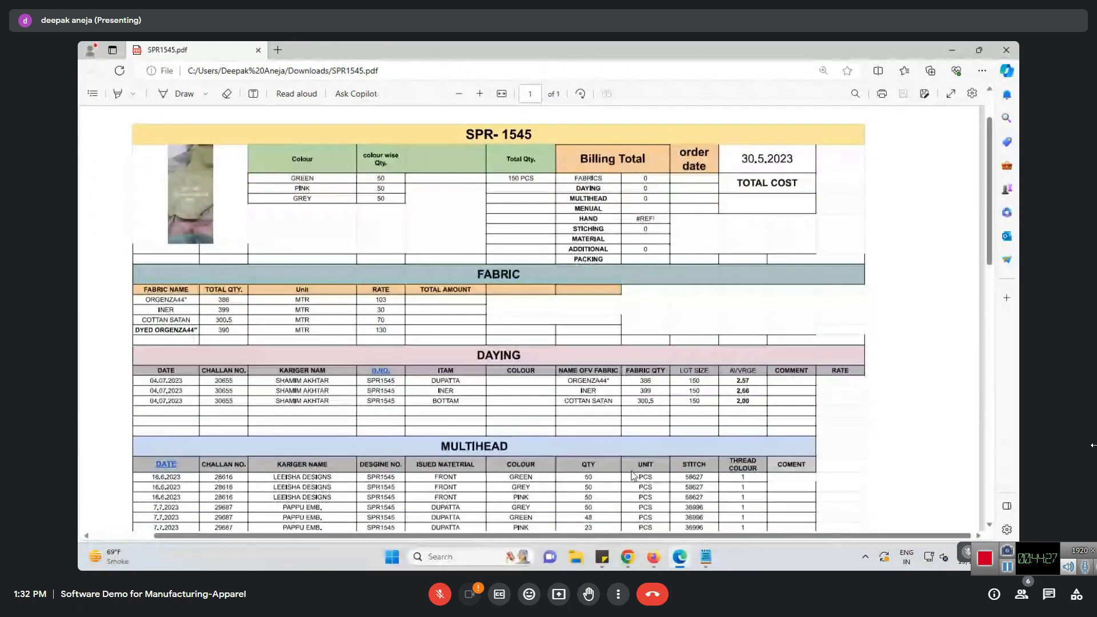
# Switch back to Chrome and open the saved LEEISHA - EMB issue EMB 75 from the issue register for modification
pyautogui.moveTo(628, 557)
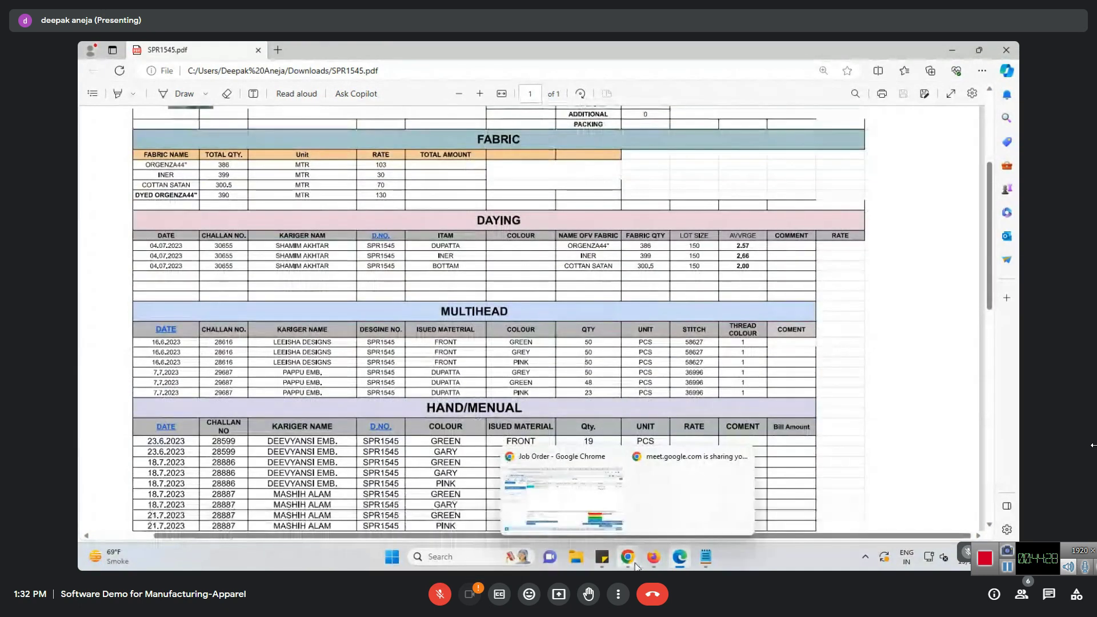
pyautogui.click(584, 502)
pyautogui.click(614, 52)
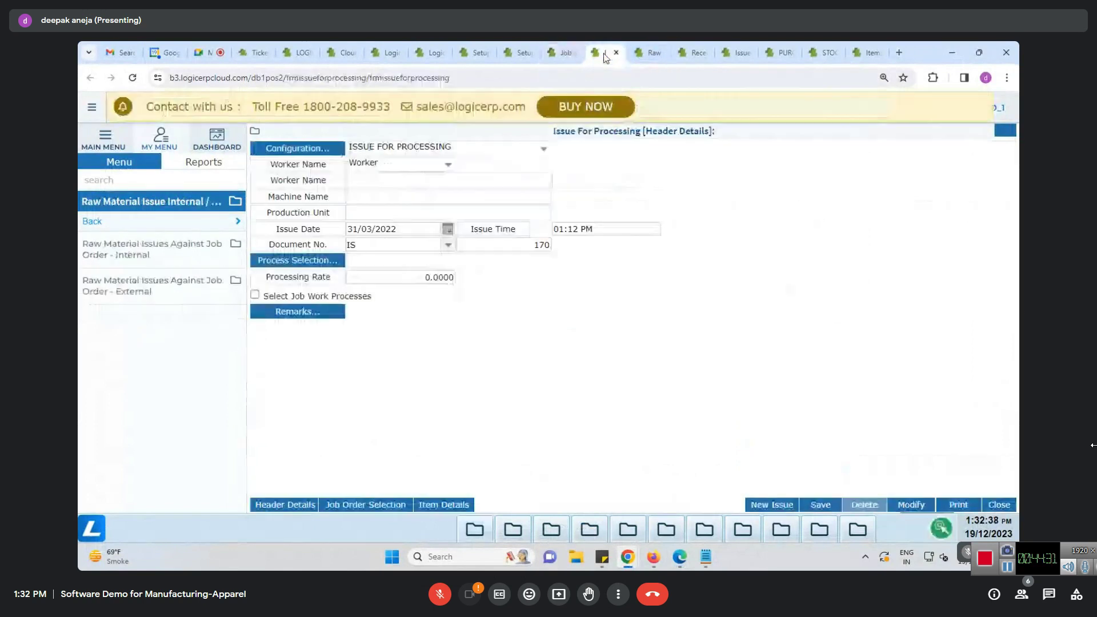
pyautogui.click(739, 52)
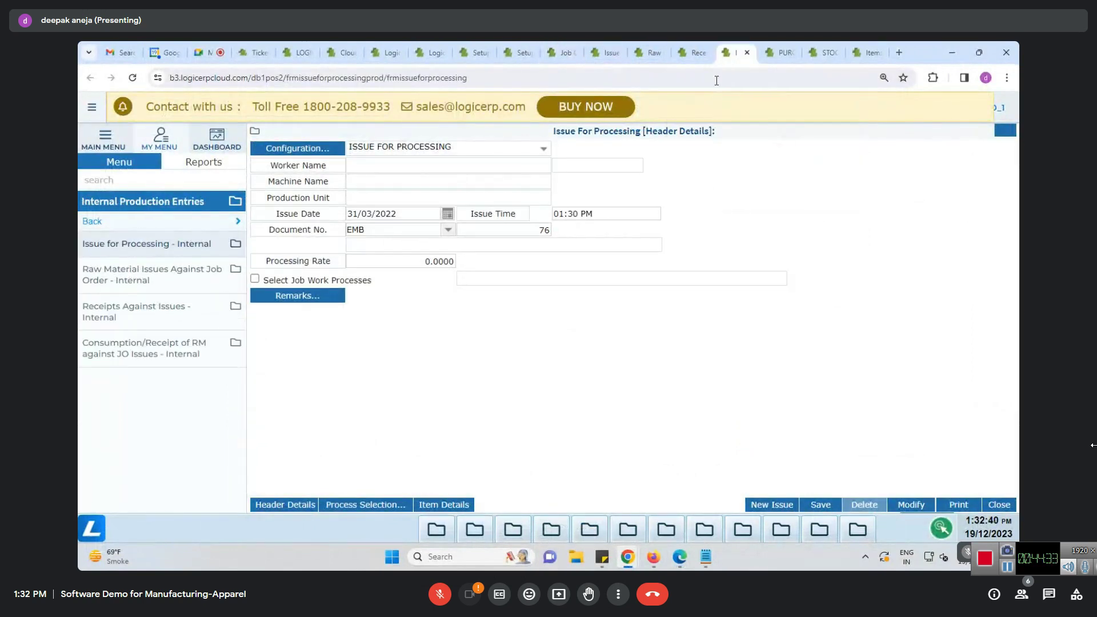
pyautogui.click(912, 505)
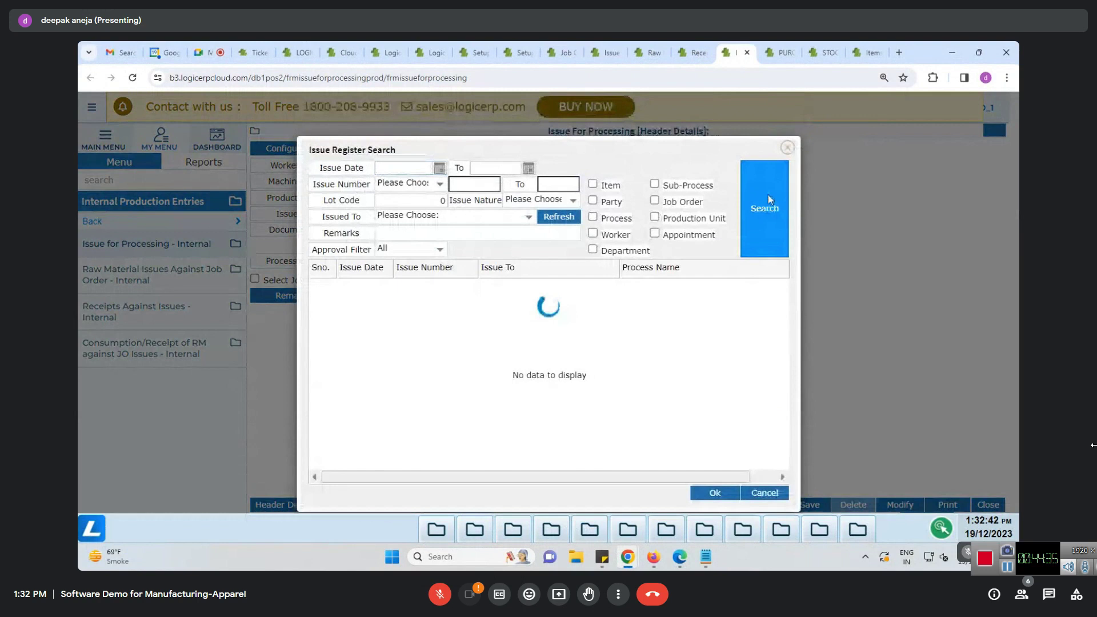
pyautogui.moveTo(785, 287); pyautogui.dragTo(784, 450)
pyautogui.click(491, 458)
pyautogui.click(717, 495)
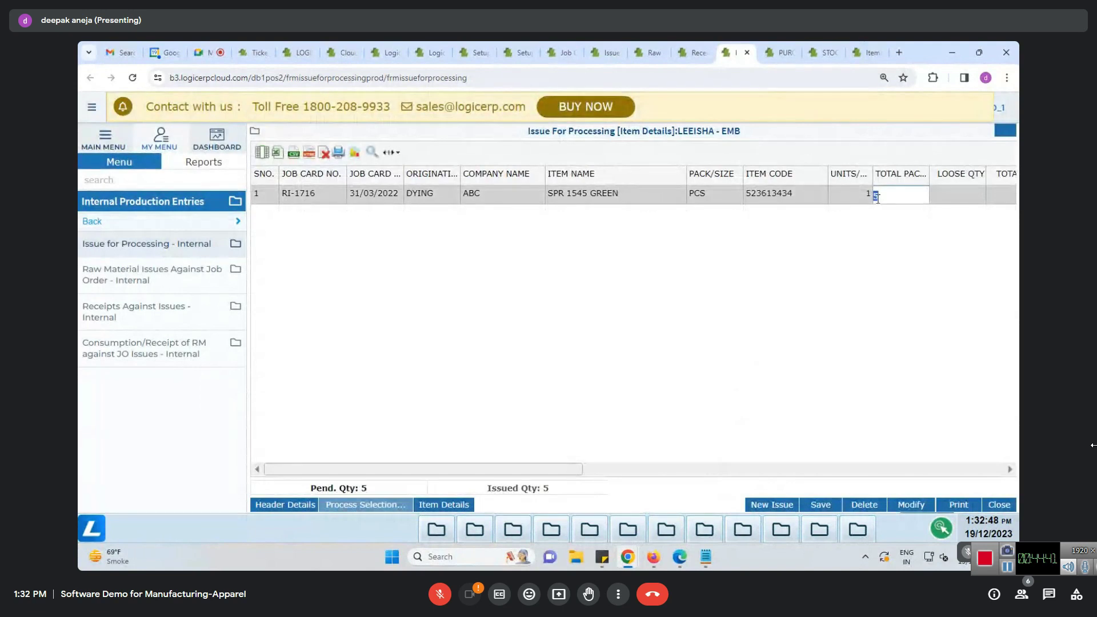
# Examine the item and header details of issue EMB 75
pyautogui.click(895, 194)
pyautogui.moveTo(539, 469)
pyautogui.mouseDown()
pyautogui.moveTo(657, 470)
pyautogui.moveTo(532, 470)
pyautogui.mouseUp()
pyautogui.click(288, 505)
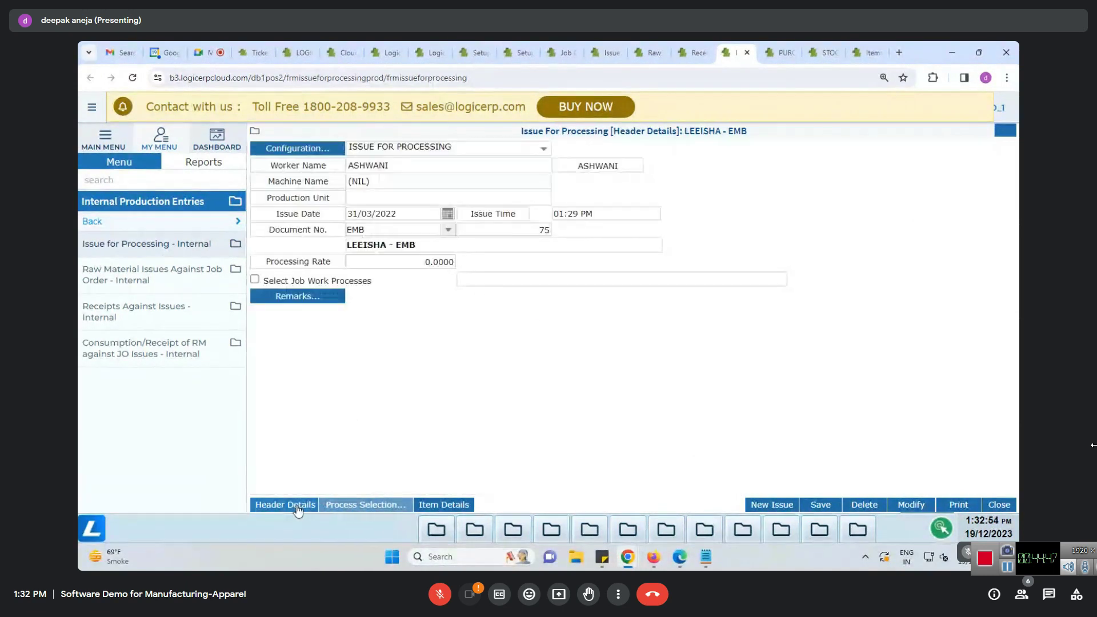
pyautogui.click(442, 503)
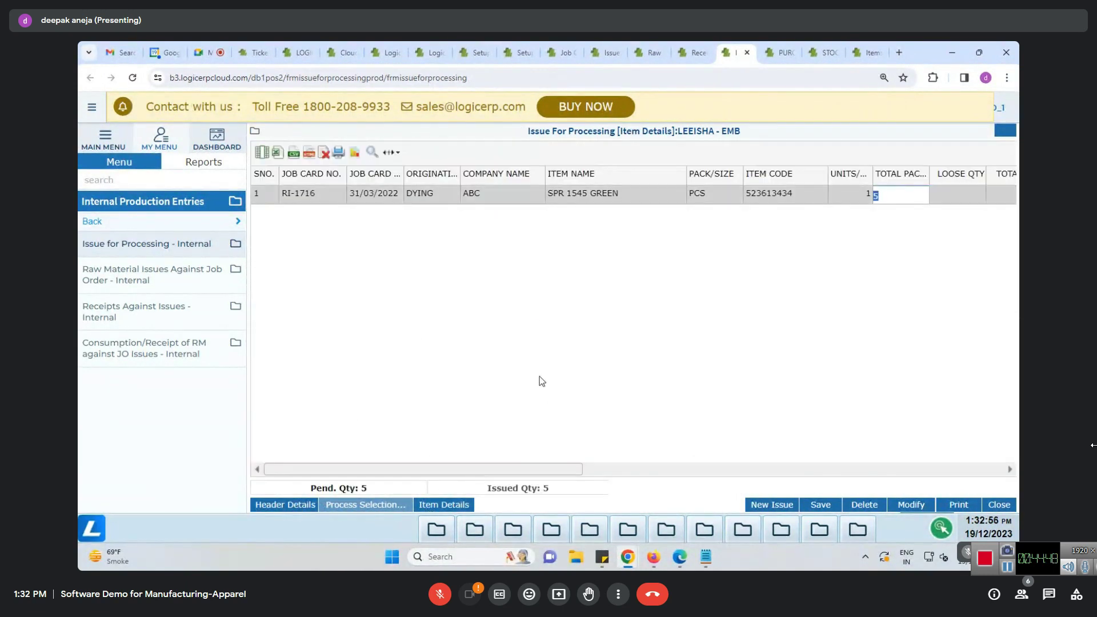
# Widen the originating process column and examine the item row's process, quantities and lot number
pyautogui.moveTo(545, 465); pyautogui.dragTo(611, 470)
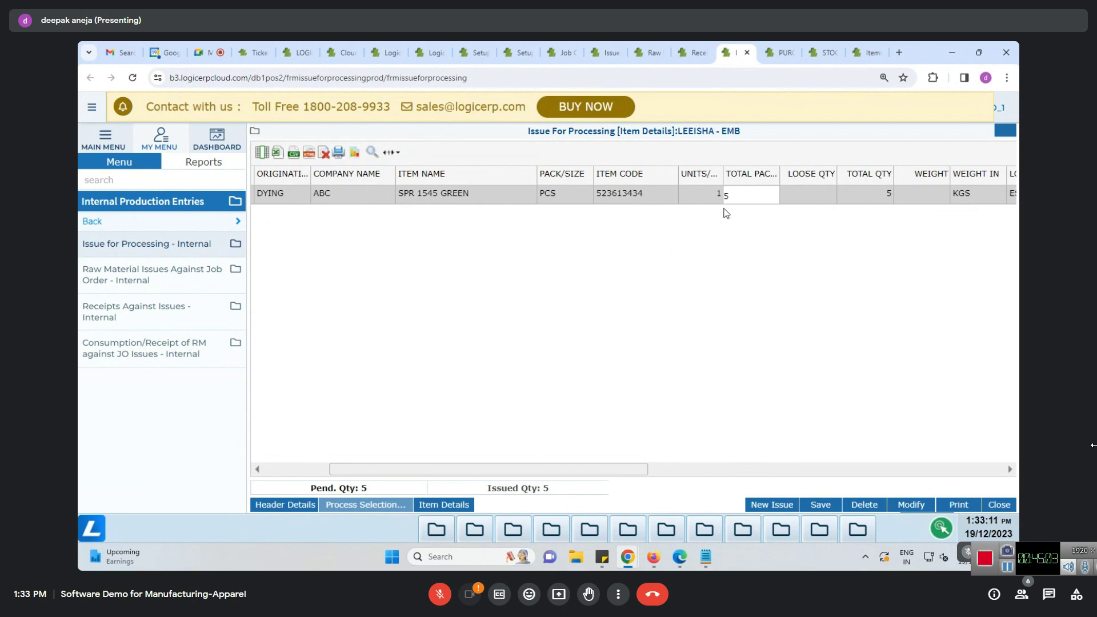
pyautogui.moveTo(312, 179); pyautogui.dragTo(341, 179)
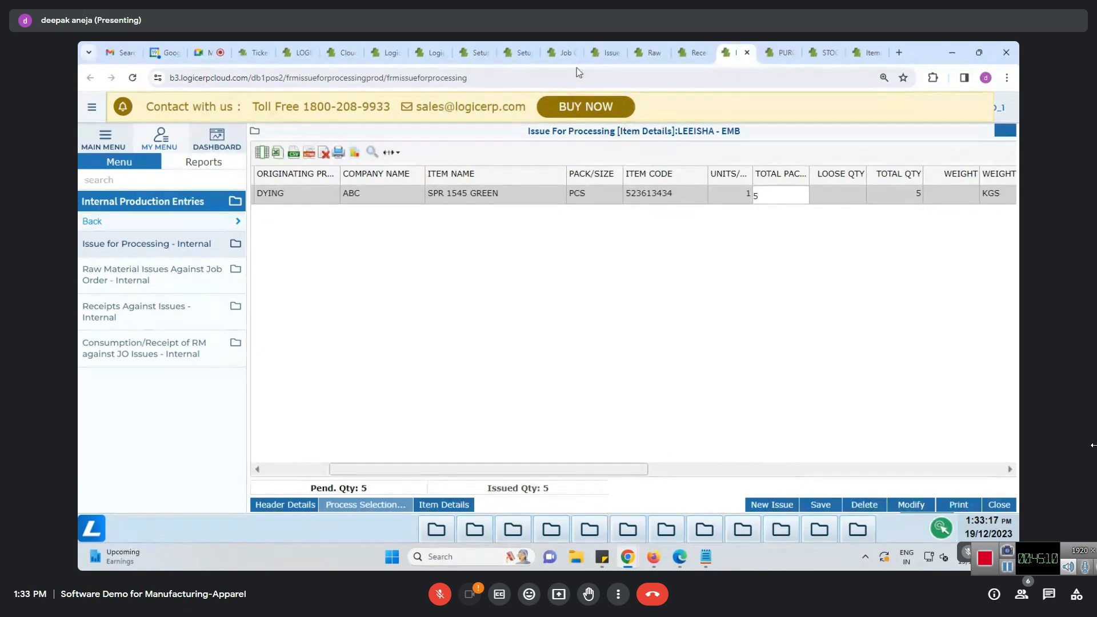
pyautogui.moveTo(570, 63)
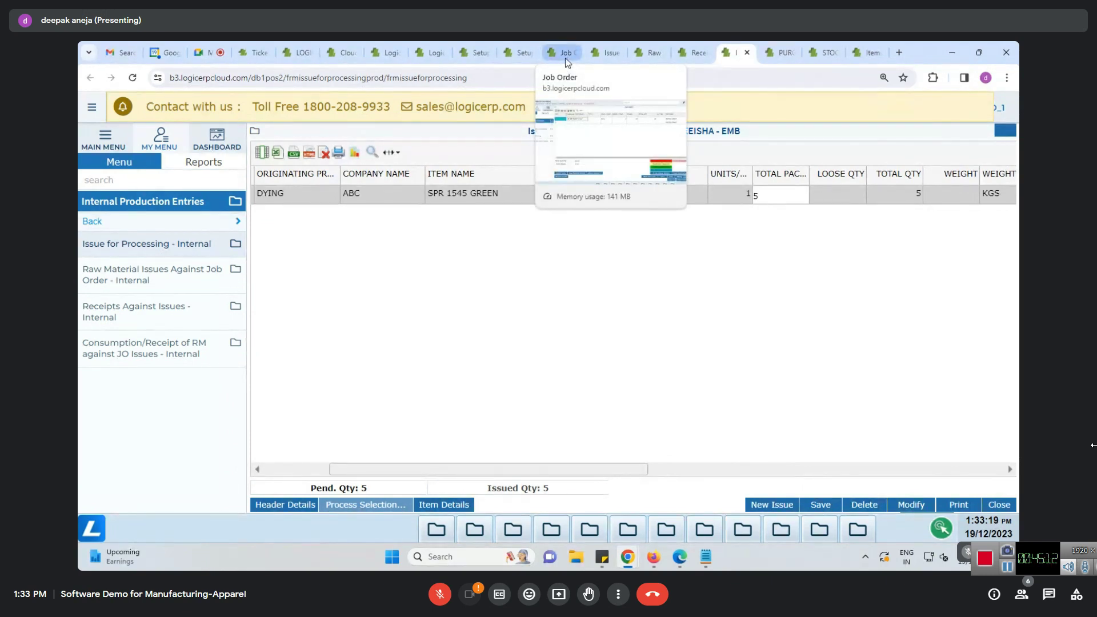
pyautogui.click(623, 252)
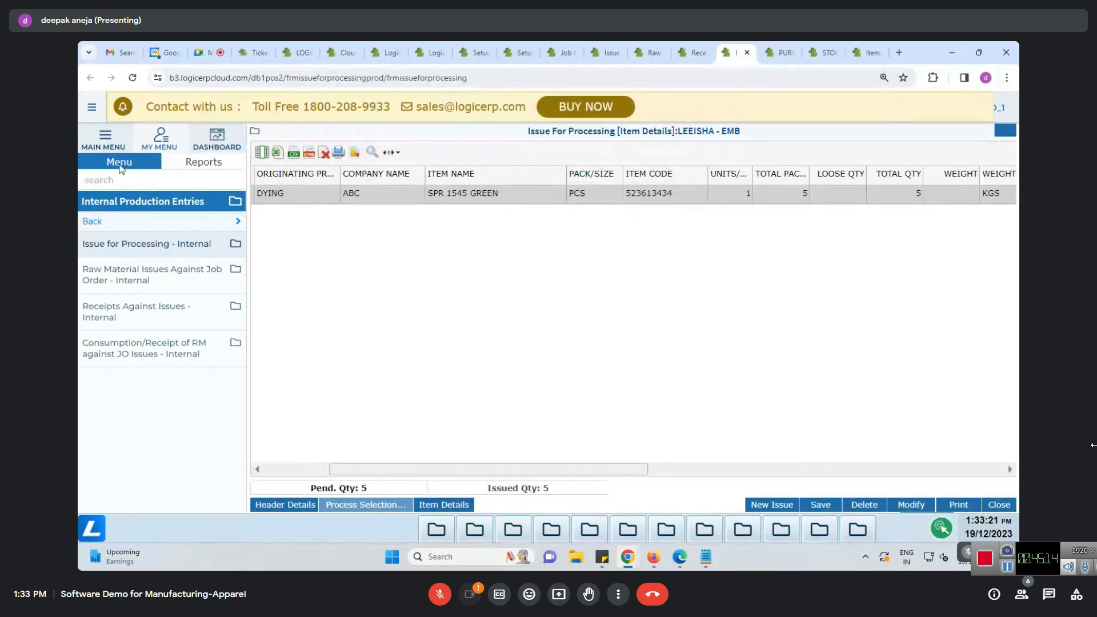
pyautogui.click(776, 57)
pyautogui.click(732, 53)
pyautogui.moveTo(529, 475); pyautogui.dragTo(436, 455)
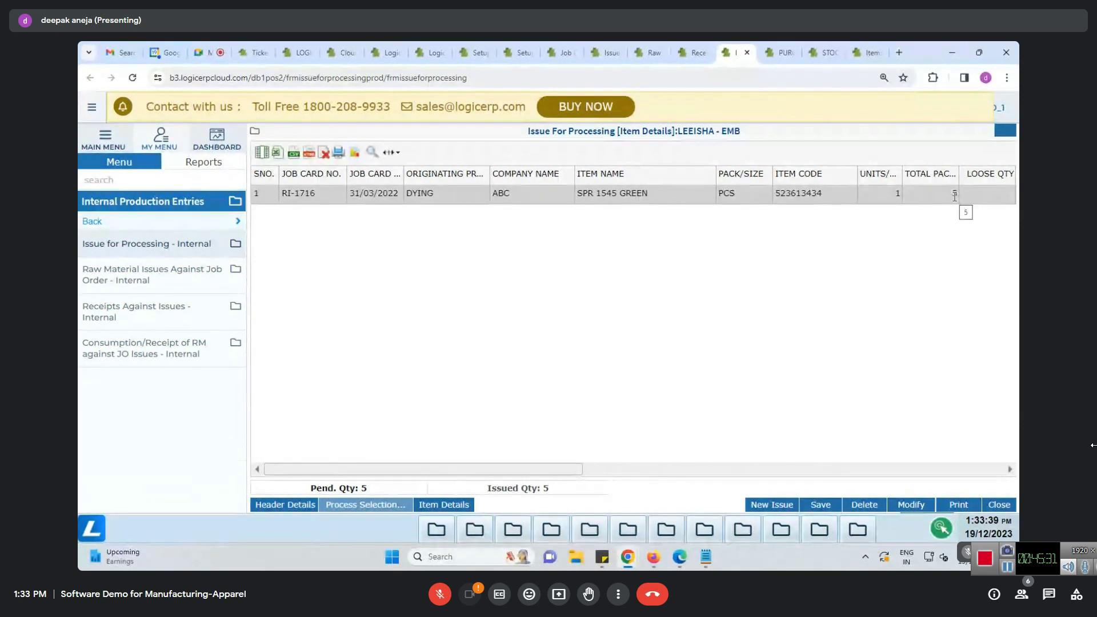
pyautogui.moveTo(498, 473); pyautogui.dragTo(599, 471)
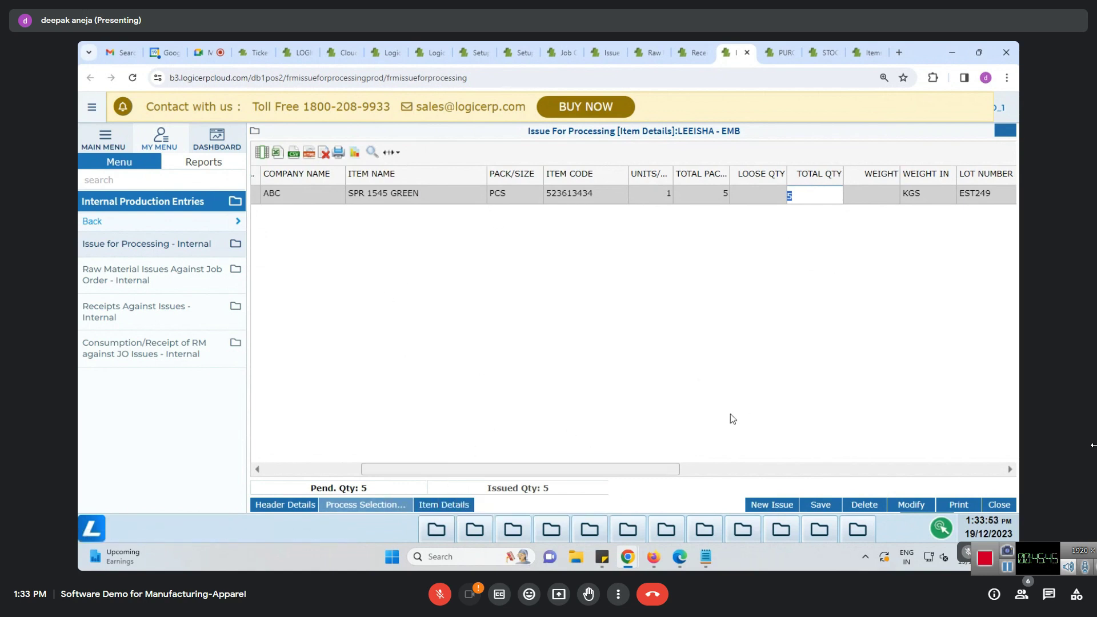
# Return to the Raw Material Issues Against Job Order entry and repeat the item search for IN, choosing nothing
pyautogui.click(653, 53)
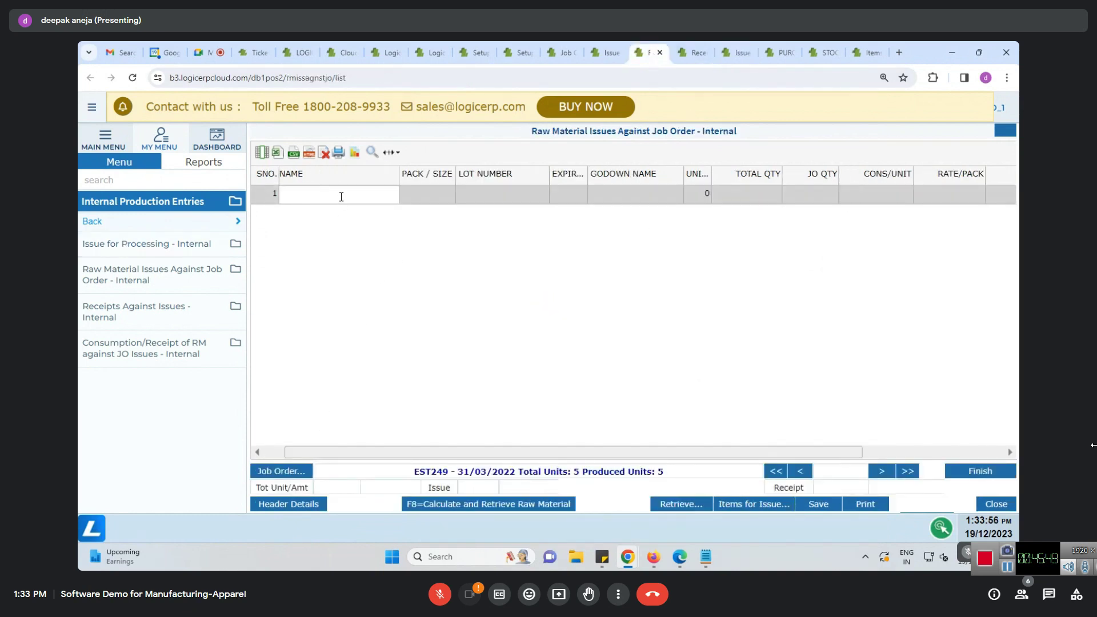
pyautogui.write('IN')
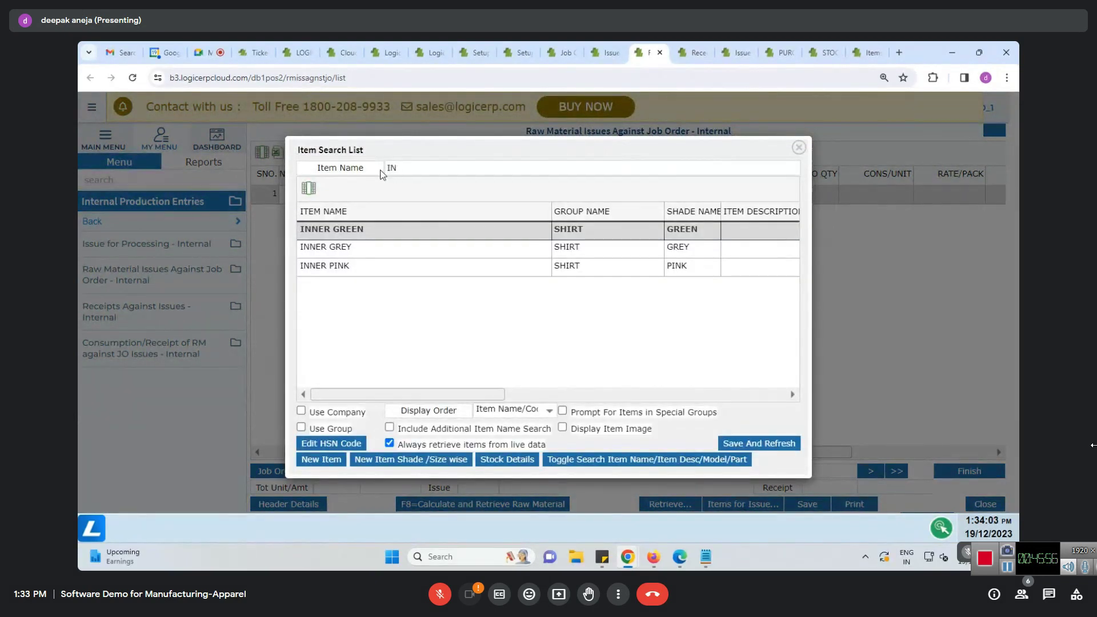
pyautogui.click(799, 148)
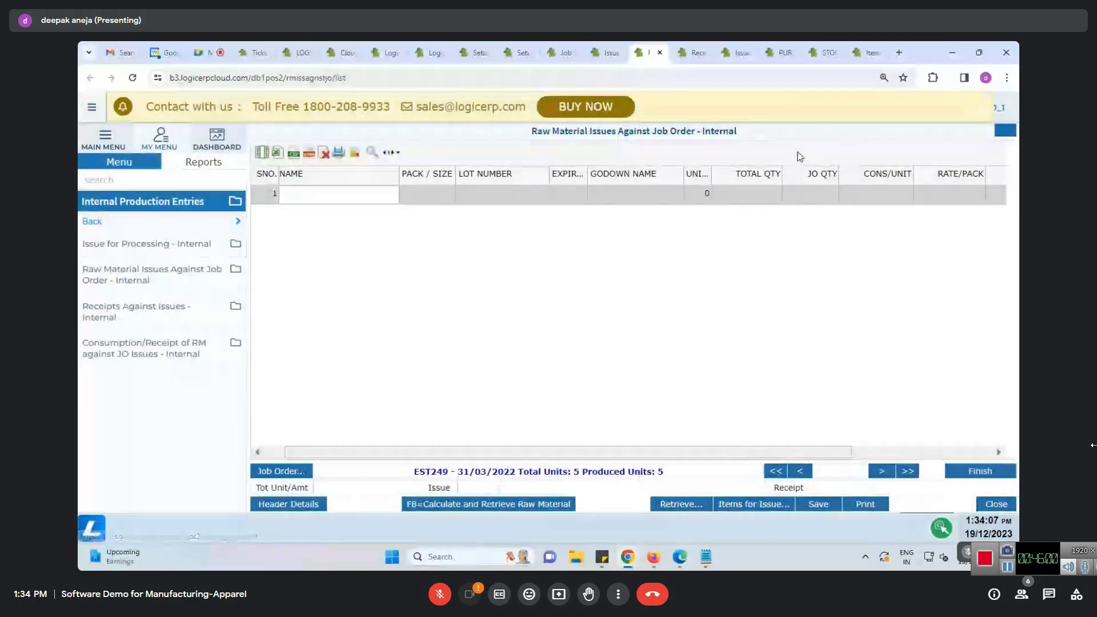
# Reload the Raw Material Issues Against Job Order page and switch to Edge to consult SPR1545.pdf
pyautogui.click(664, 73)
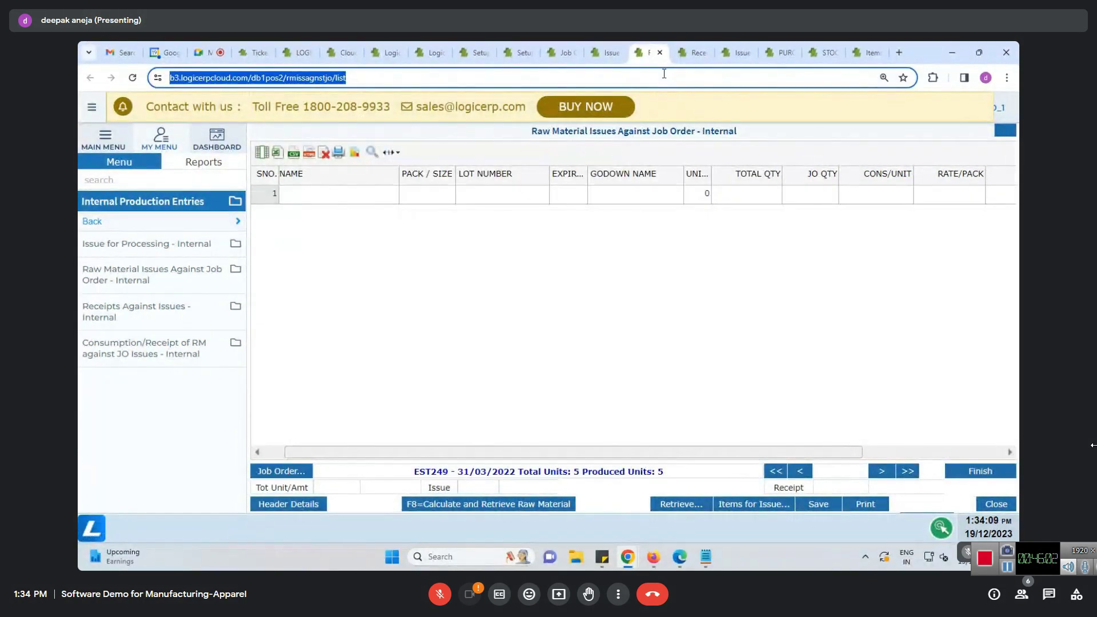
pyautogui.press('Return')
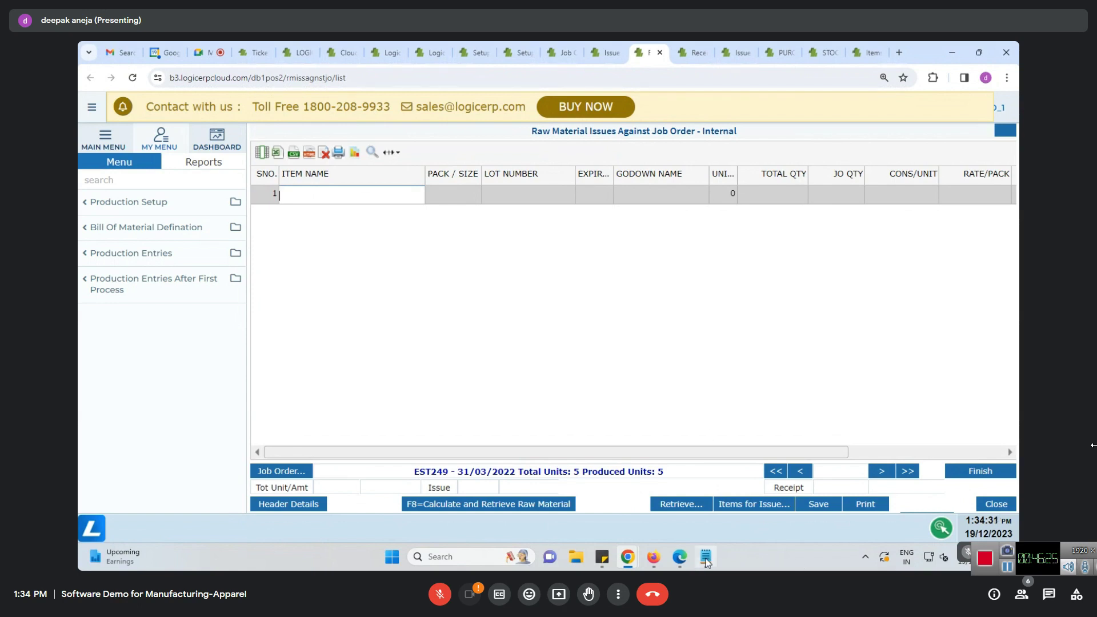
pyautogui.click(679, 559)
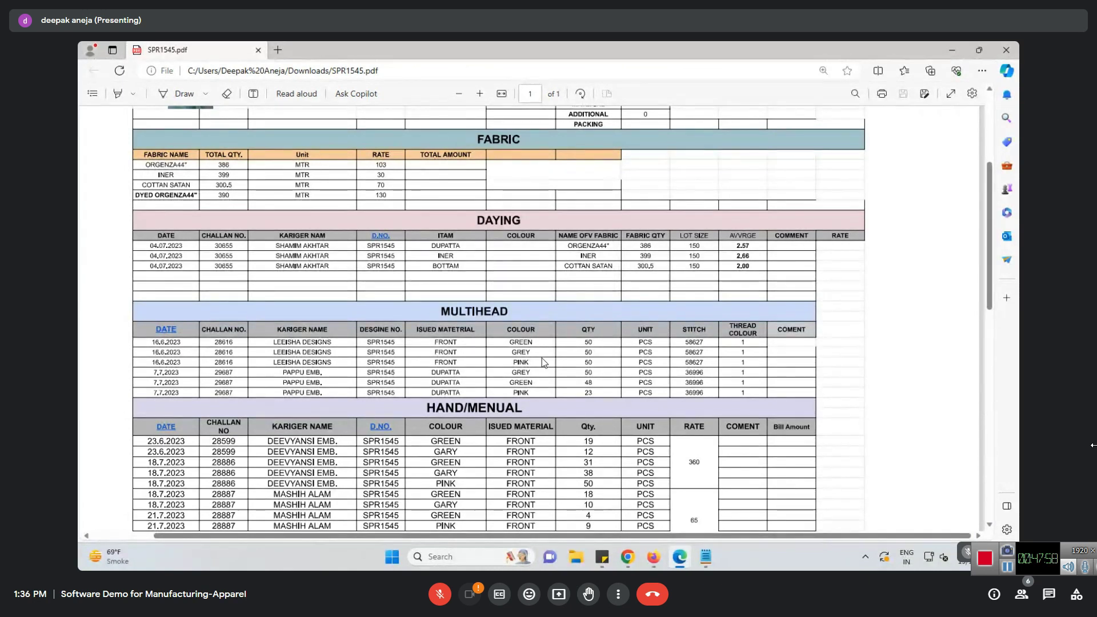
# Switch to Notepad and review the notes on front embroidery after cutting, handwork and stitching issues
pyautogui.click(706, 557)
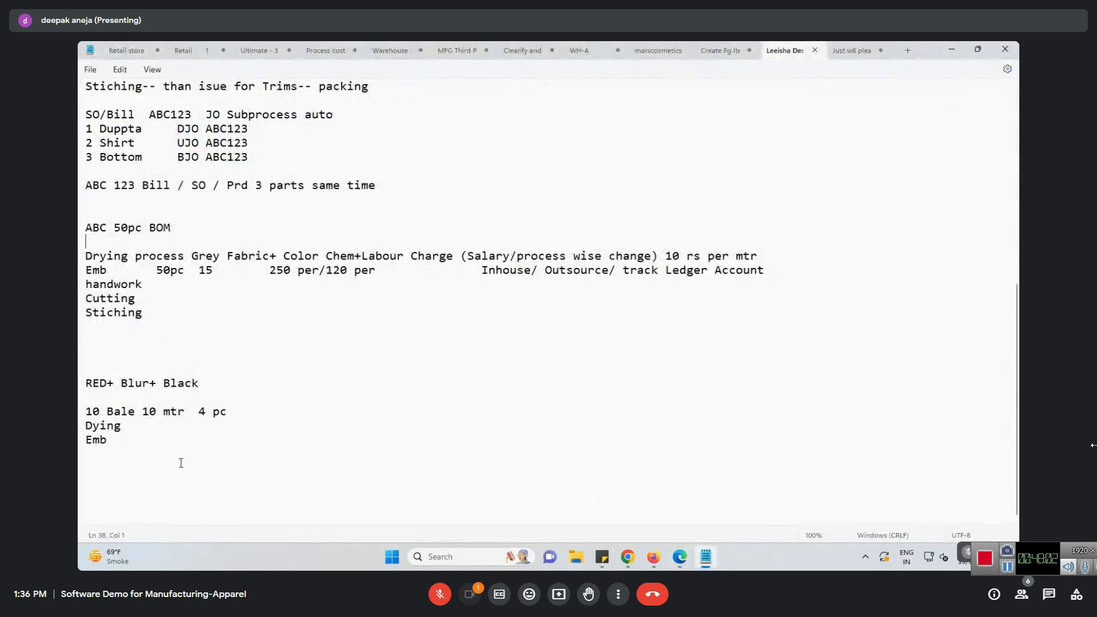
pyautogui.scroll(3, 229, 457)
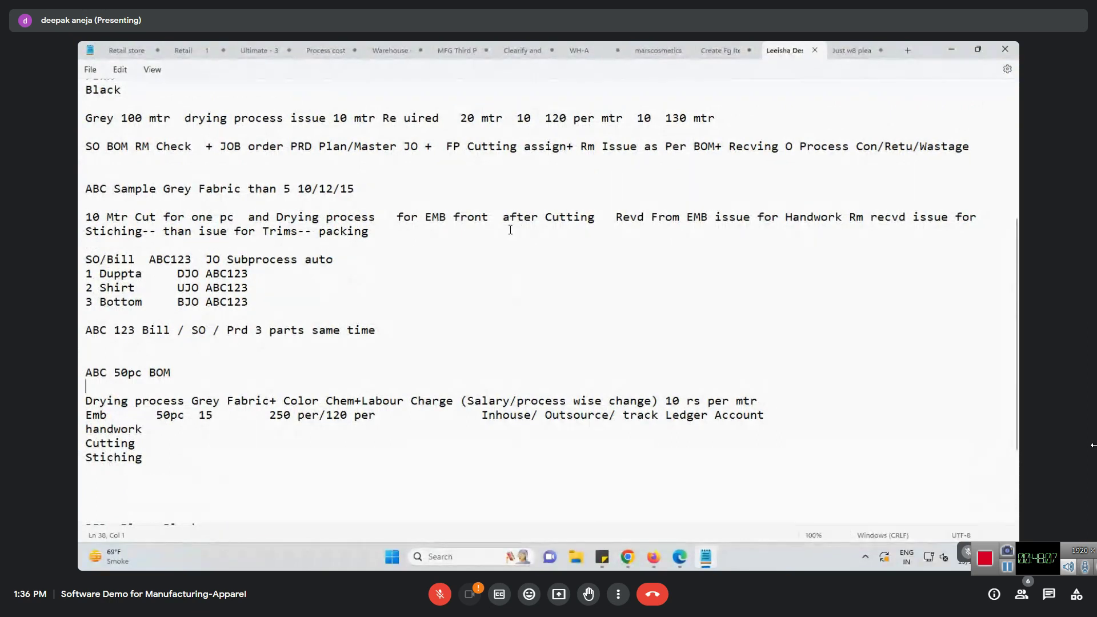
pyautogui.moveTo(397, 217); pyautogui.dragTo(687, 216)
pyautogui.click(408, 236)
pyautogui.moveTo(615, 217); pyautogui.dragTo(857, 228)
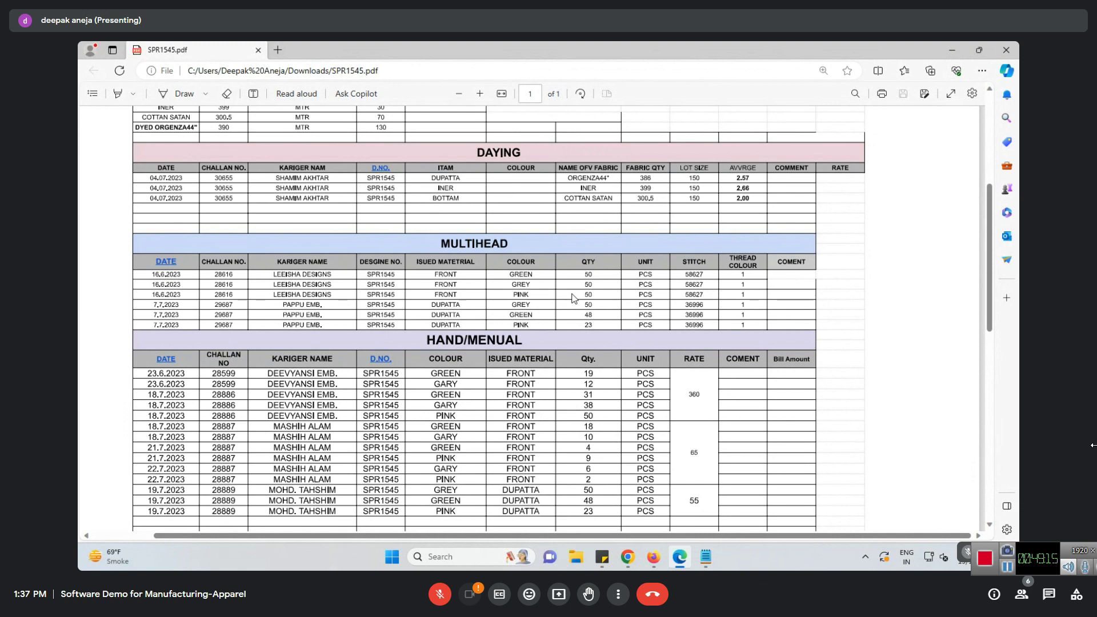
# Switch to Chrome, dismiss the calendar reminder and return to the Raw Material Issues Against Job Order page
pyautogui.click(627, 556)
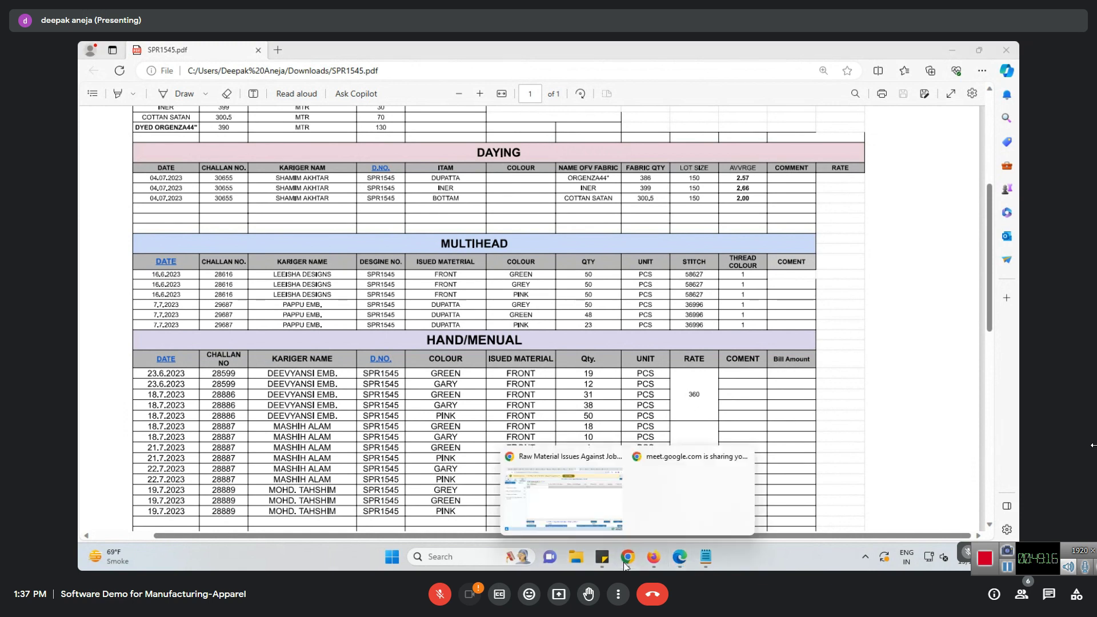
pyautogui.click(560, 524)
pyautogui.click(154, 53)
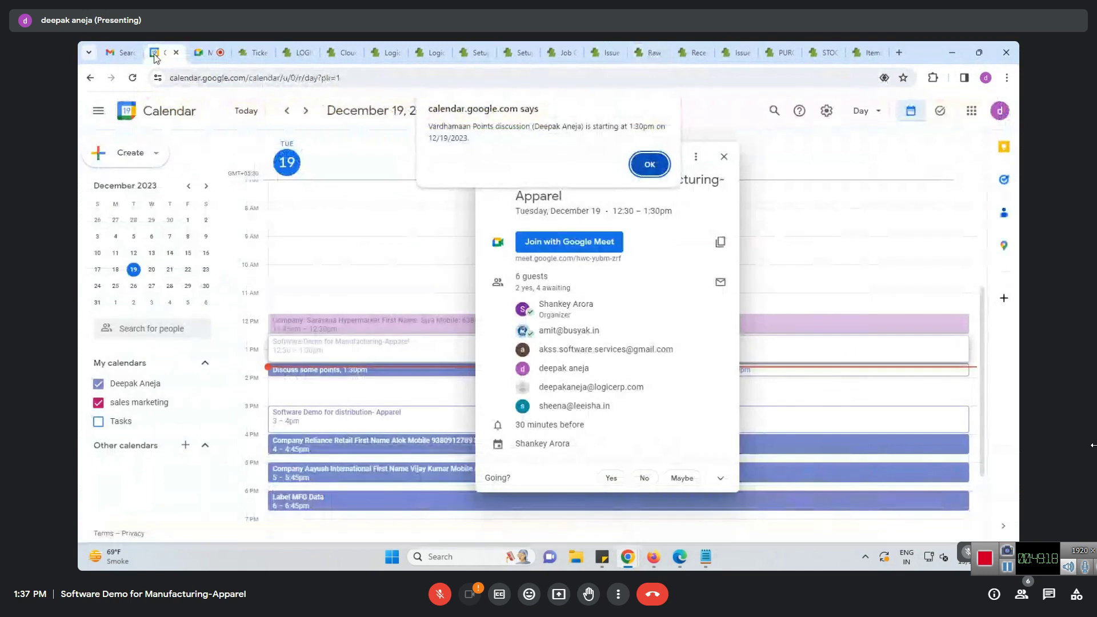
pyautogui.press('Return')
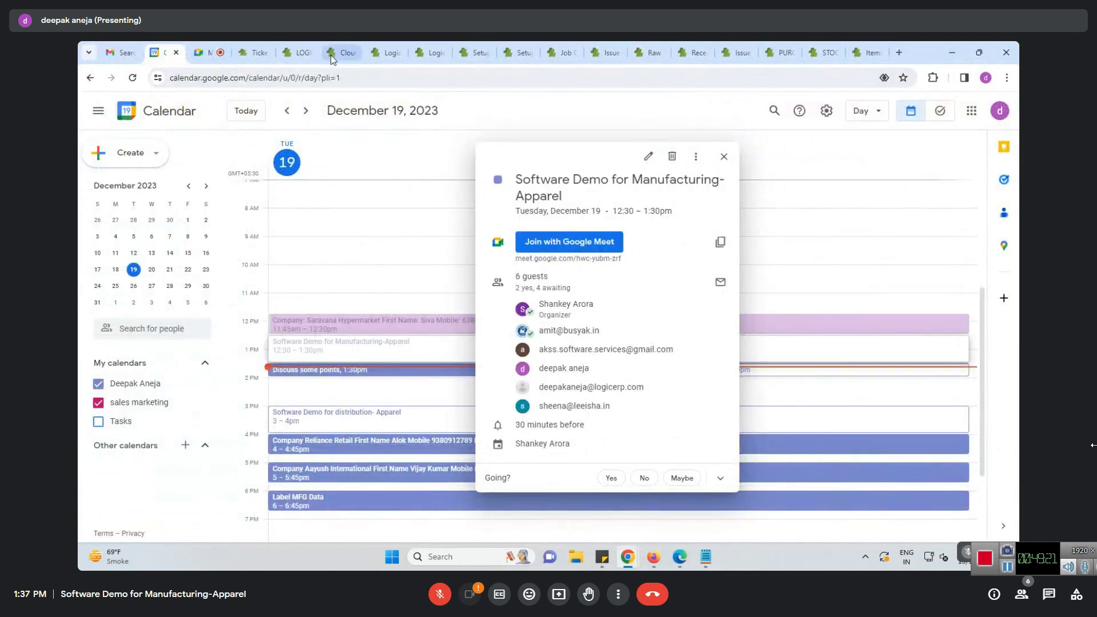
pyautogui.click(293, 54)
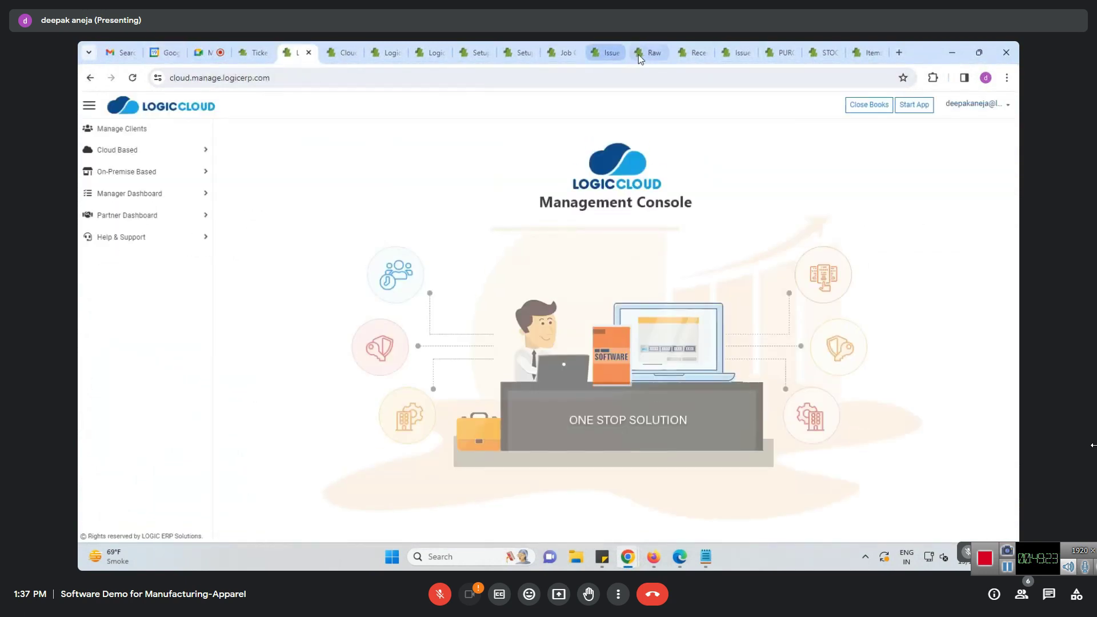
pyautogui.click(650, 52)
# Switch to Edge and examine the fabric, dyeing, multihead, hand work and stitching sections of SPR1545.pdf
pyautogui.moveTo(679, 556)
pyautogui.click(677, 469)
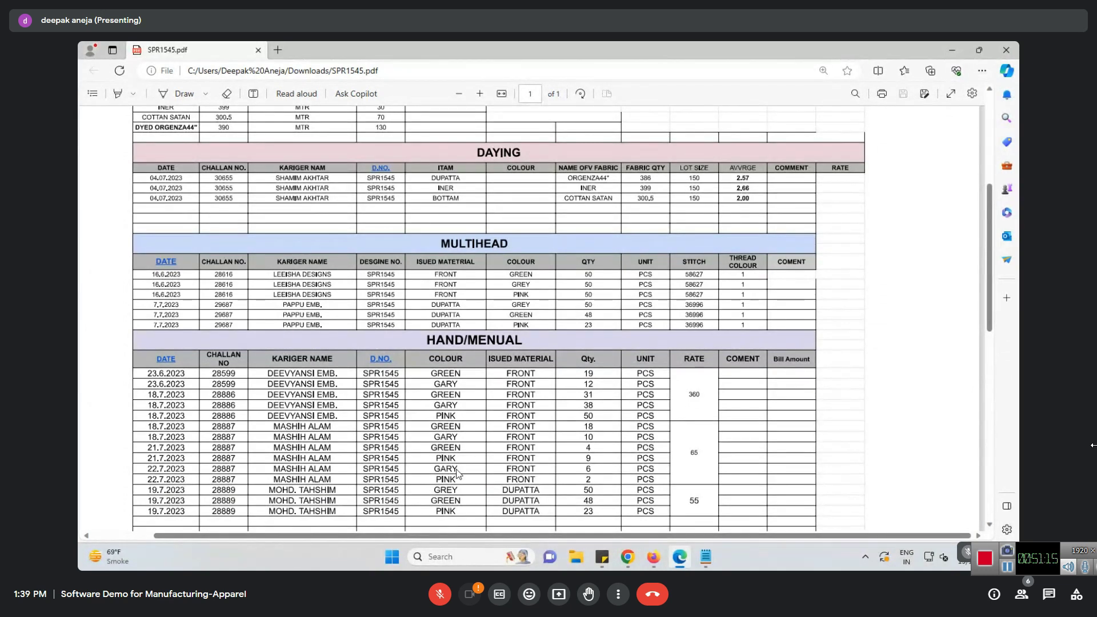
pyautogui.scroll(2, 587, 467)
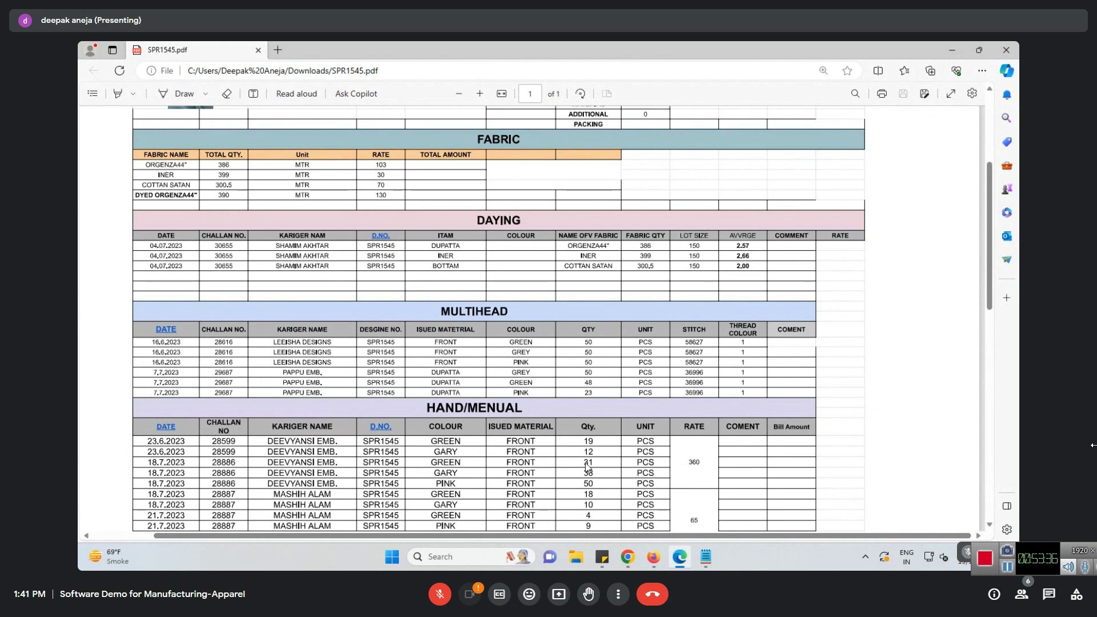
pyautogui.press('F11')
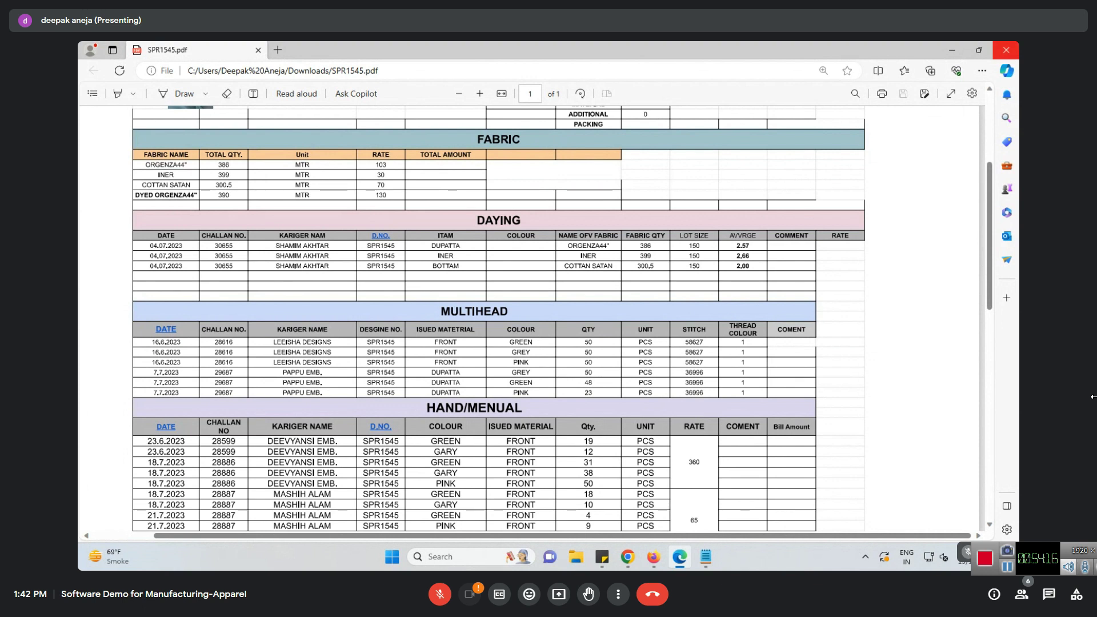
pyautogui.scroll(-6, 591, 481)
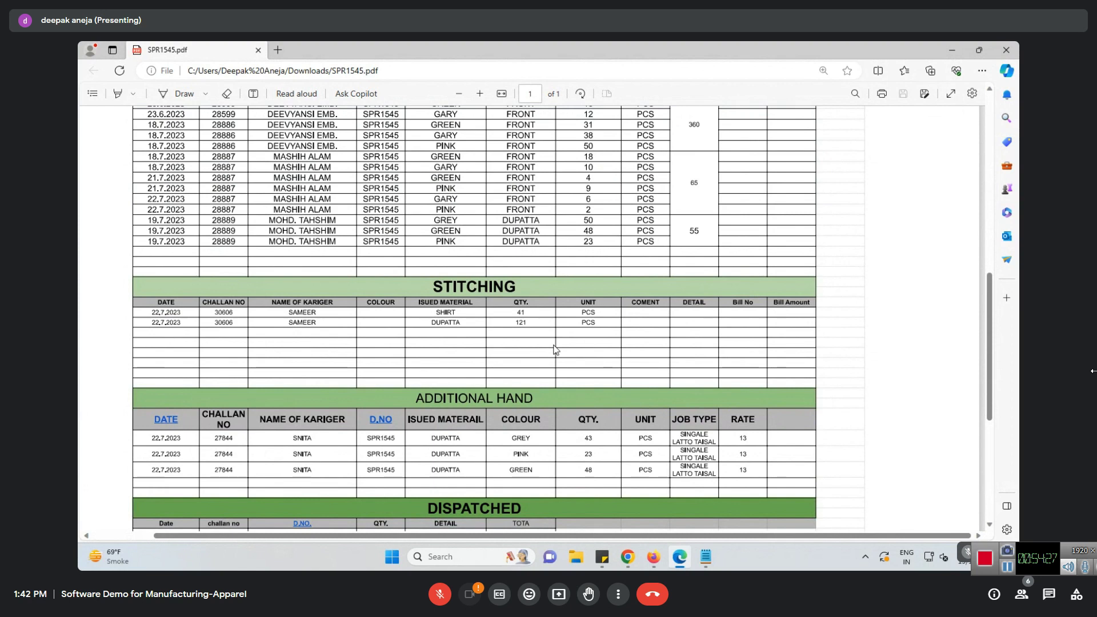
pyautogui.scroll(2, 555, 350)
pyautogui.scroll(1, 554, 350)
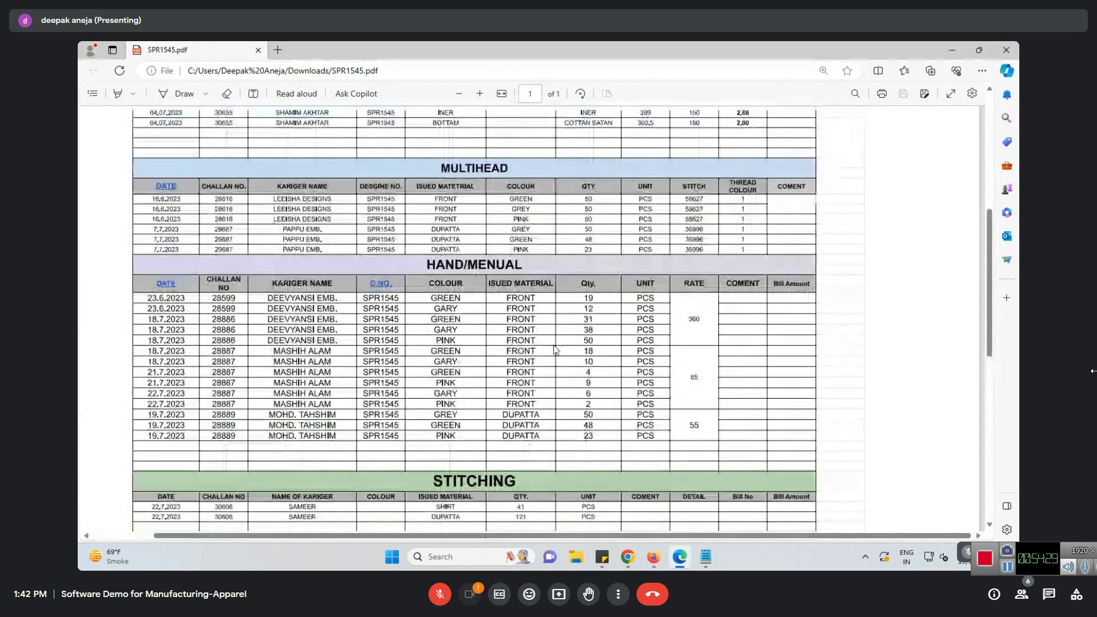
pyautogui.scroll(1, 554, 349)
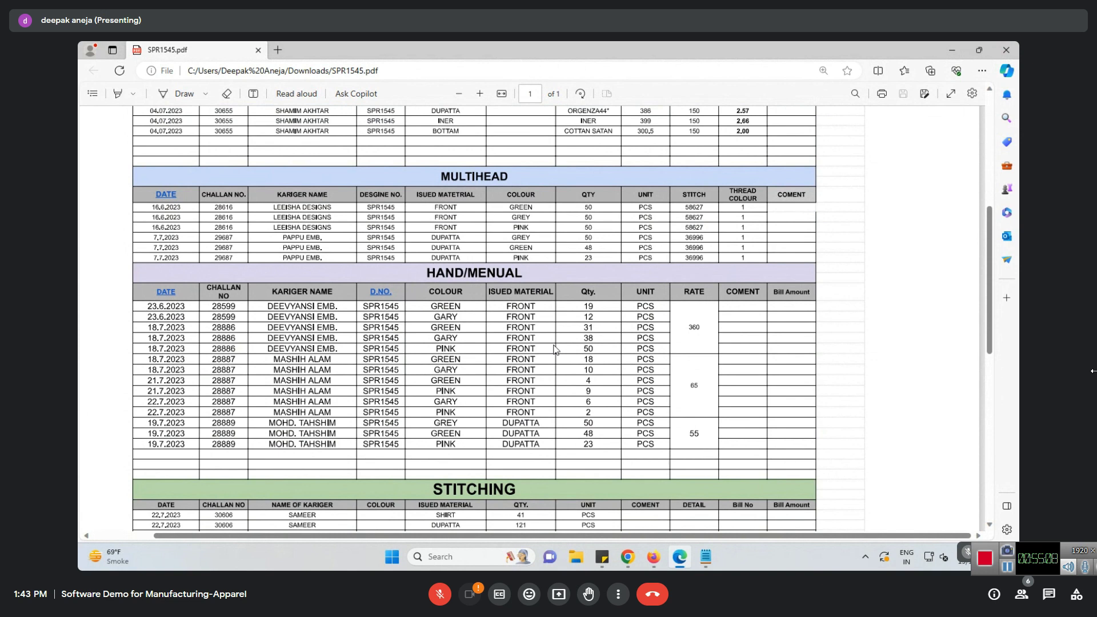
pyautogui.scroll(2, 515, 316)
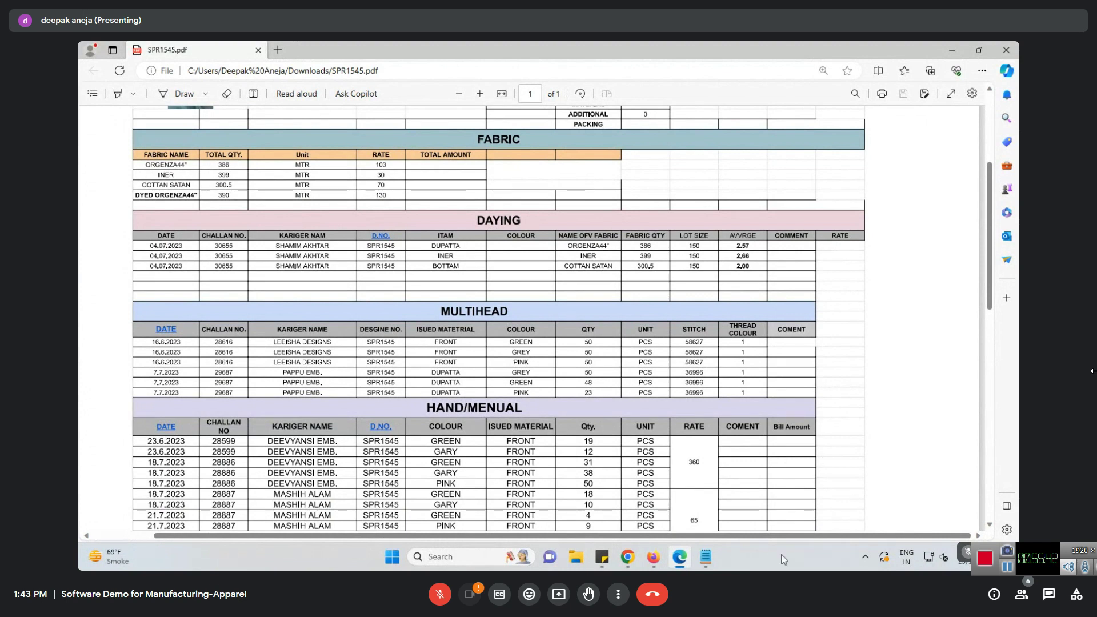
# Switch to Notepad and add the line "Grey Fabric 100 mtr 20mtr 5 Than" below the dyeing and embroidery notes
pyautogui.click(708, 558)
pyautogui.press('Up')
pyautogui.press('Up')
pyautogui.press('Up')
pyautogui.press('Up')
pyautogui.press('Down')
pyautogui.press('Down')
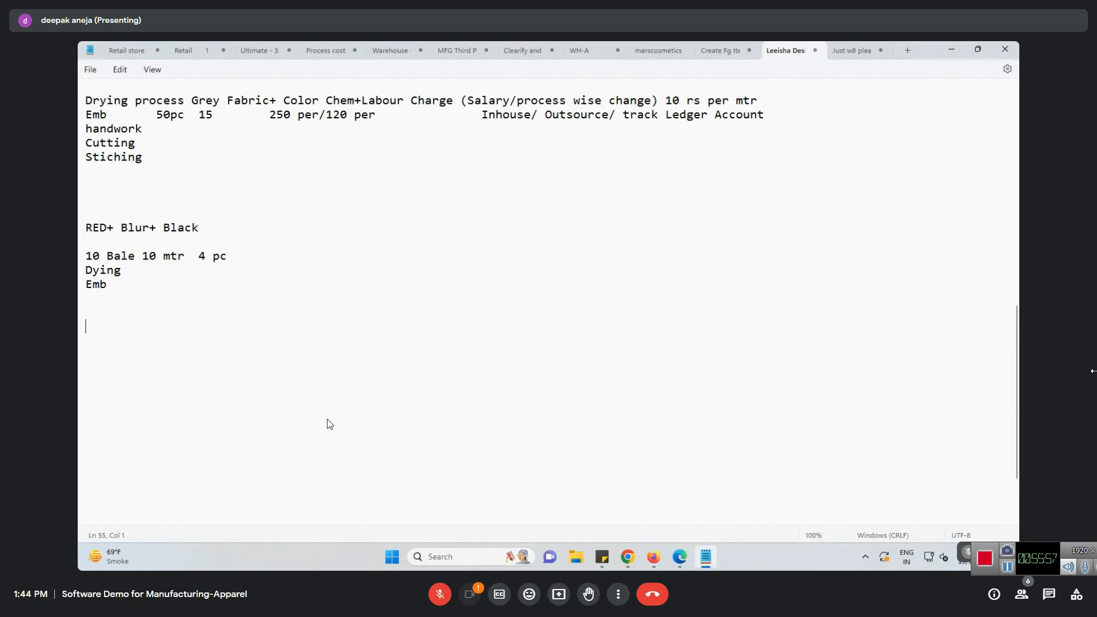
pyautogui.write('Grey Fabric 1000 m')
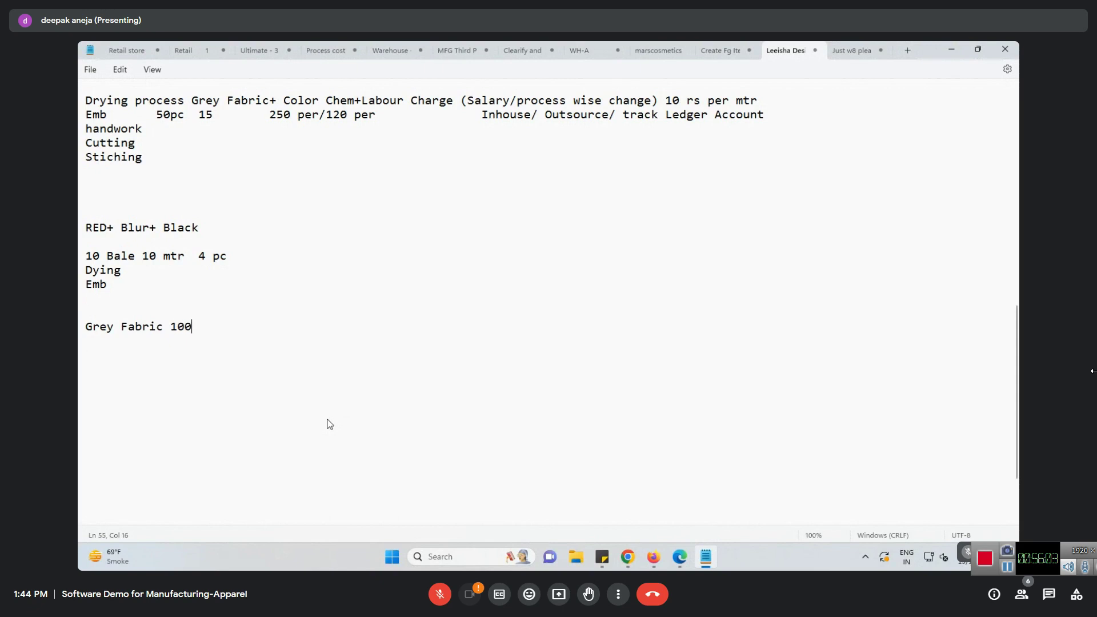
pyautogui.press('BackSpace')
pyautogui.press('BackSpace')
pyautogui.press('BackSpace')
pyautogui.write('mtr   20mtr 5 Than')
pyautogui.press('Return')
# Write "3 than issue fir Blue color" under the grey fabric line
pyautogui.write('3 than issue')
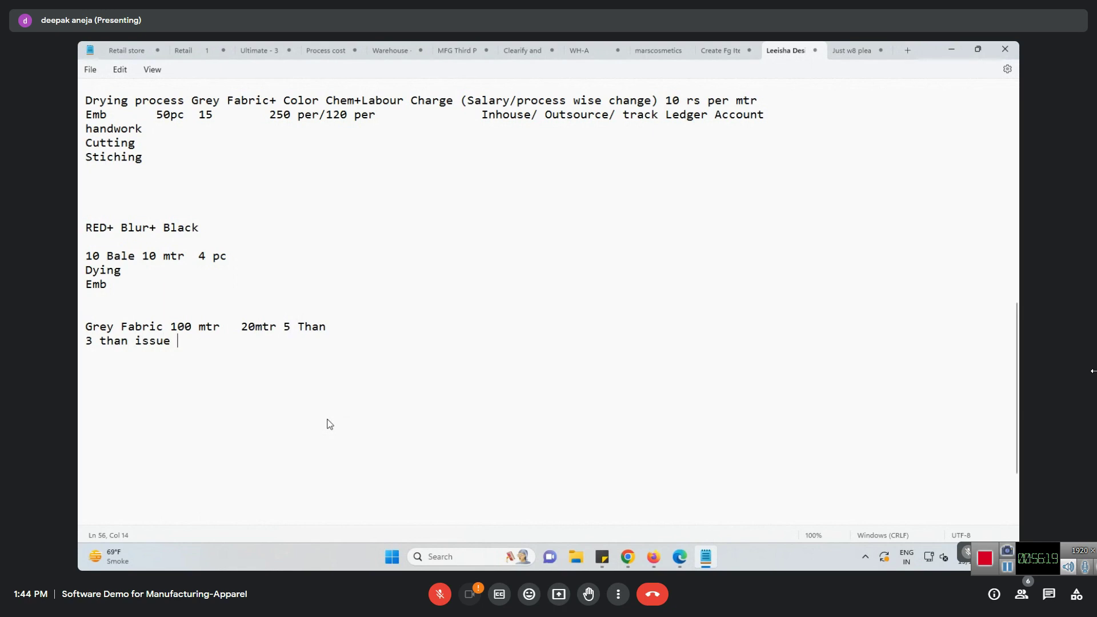
pyautogui.write('Blue')
pyautogui.press('Left')
pyautogui.press('Left')
pyautogui.press('Left')
pyautogui.press('Left')
pyautogui.write('fir')
pyautogui.press('End')
pyautogui.write('color')
pyautogui.press('Return')
# Append "2 than" to the grey fabric line and "3 than" to the blue color line
pyautogui.press('Up')
pyautogui.press('Up')
pyautogui.press('End')
pyautogui.write('2than')
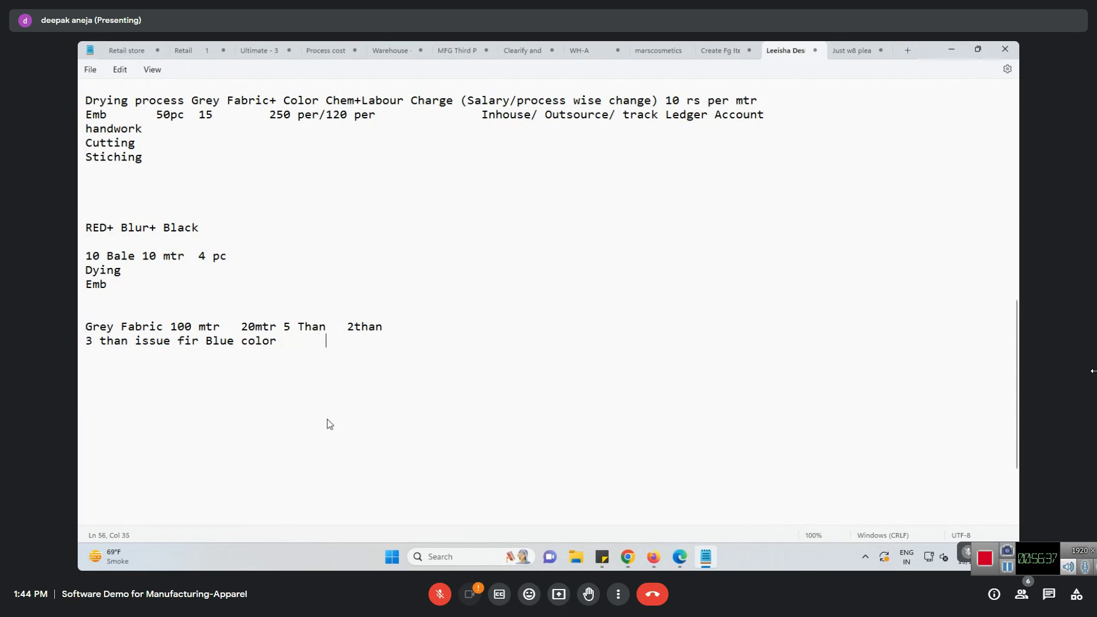
pyautogui.write('       3 than')
pyautogui.press('Up')
pyautogui.press('Left')
pyautogui.press('Left')
pyautogui.press('Left')
pyautogui.press('Left')
pyautogui.press('End')
pyautogui.press('Down')
pyautogui.press('Up')
pyautogui.hotkey('shift', 'End')
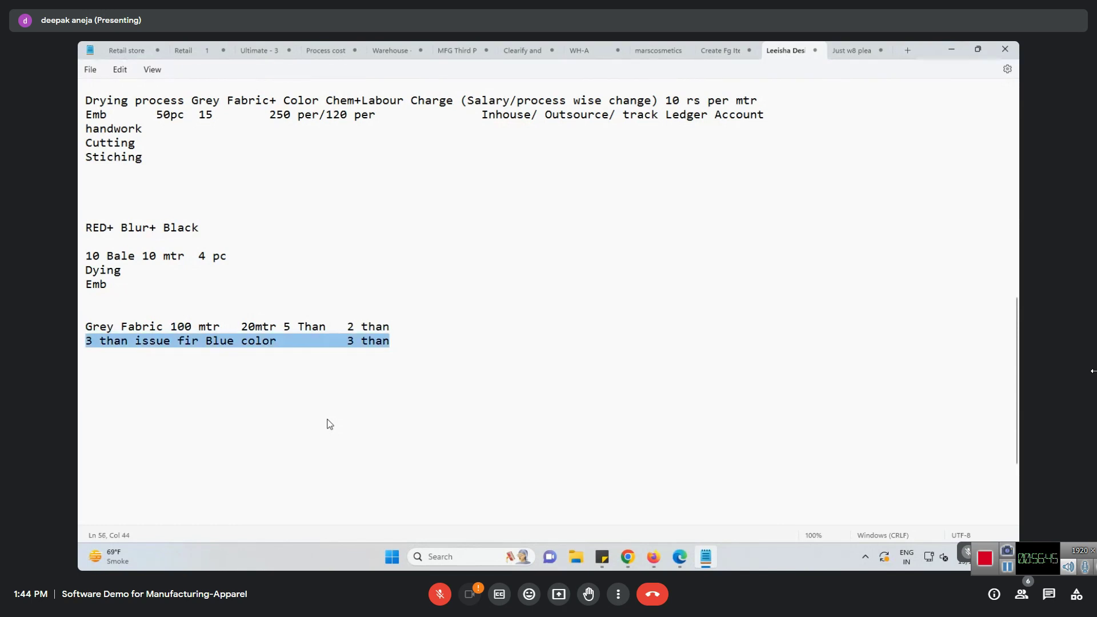
# Add the line "10 Pc Front Cutting Issue Fro Emb" below the blue color line
pyautogui.press('Down')
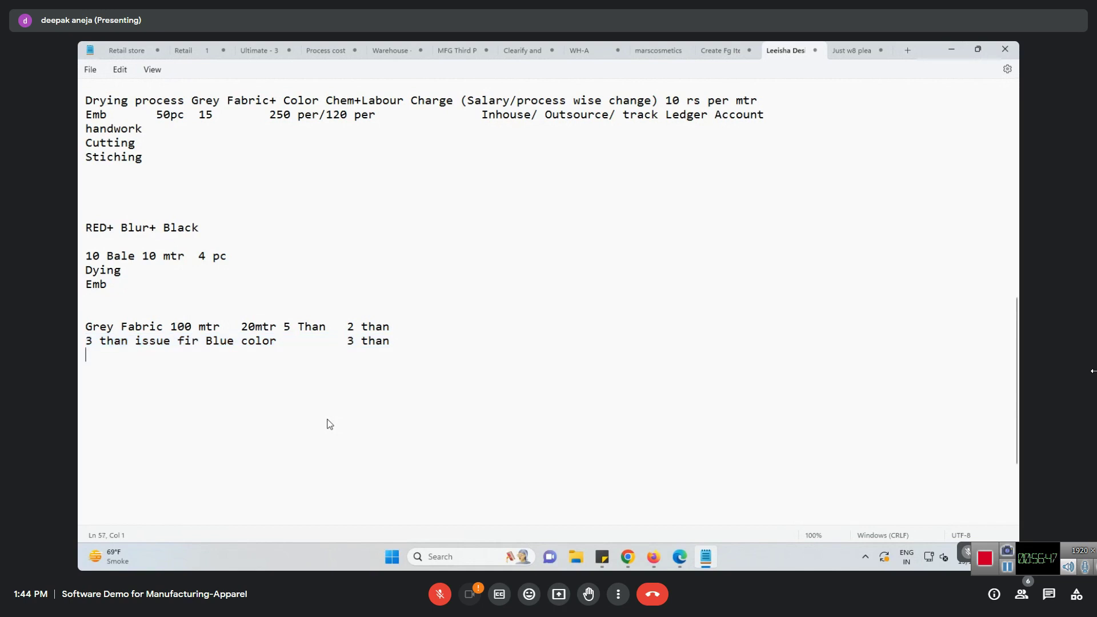
pyautogui.press('Left')
pyautogui.hotkey('shift', 'Home')
pyautogui.press('Down')
pyautogui.press('Return')
pyautogui.press('BackSpace')
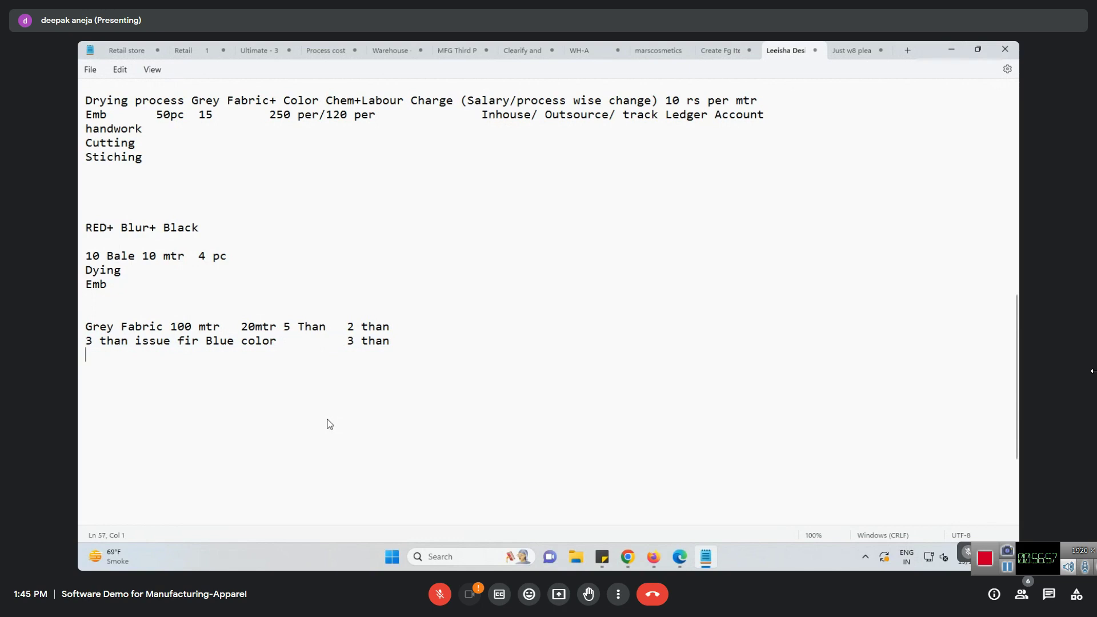
pyautogui.write('10 Pc Front Cutting I')
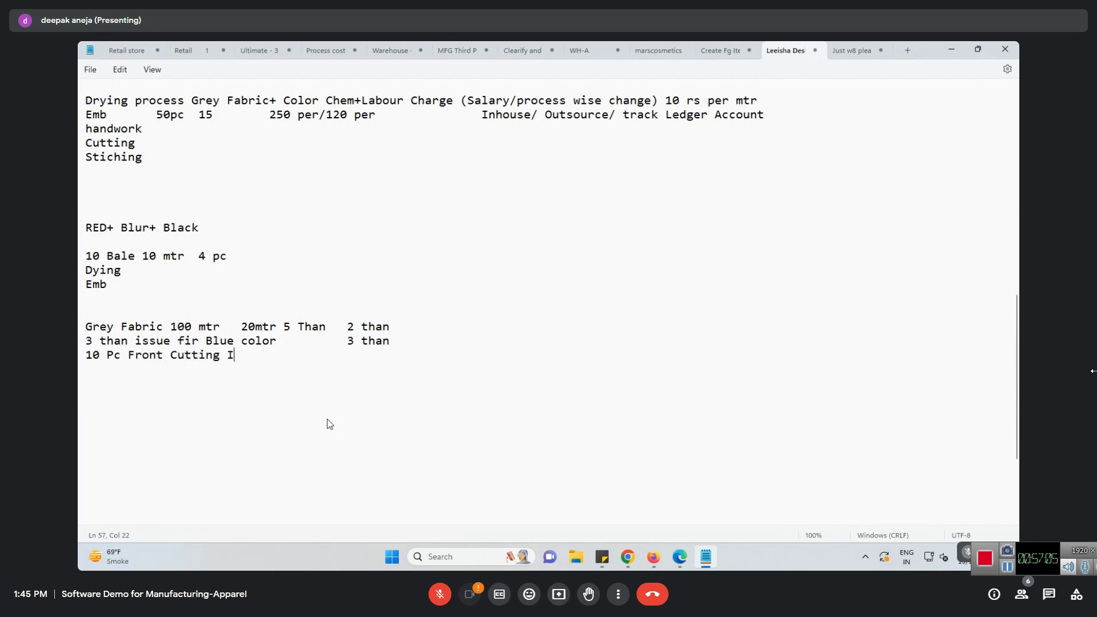
pyautogui.write('ssue Fro Emb')
pyautogui.press('Return')
# Add the line "Rest Qty Blue fabric MTr Store for Back which are going for stiching" below the front cutting line
pyautogui.write('Rest Qty Blue fabric MTr me')
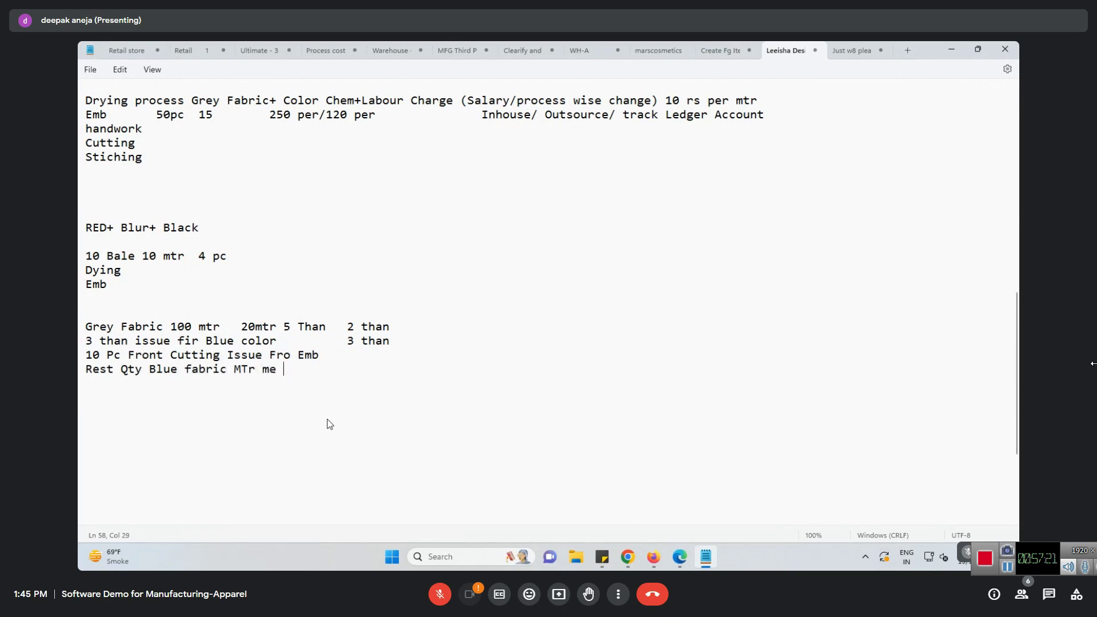
pyautogui.press('BackSpace')
pyautogui.press('BackSpace')
pyautogui.write('Stoire')
pyautogui.press('BackSpace')
pyautogui.press('BackSpace')
pyautogui.press('BackSpace')
pyautogui.write('re')
pyautogui.press('BackSpace')
pyautogui.press('BackSpace')
pyautogui.press('BackSpace')
pyautogui.press('BackSpace')
pyautogui.write('re for Back whcih a')
pyautogui.press('BackSpace')
pyautogui.press('BackSpace')
pyautogui.press('BackSpace')
pyautogui.press('BackSpace')
pyautogui.write('ich are ')
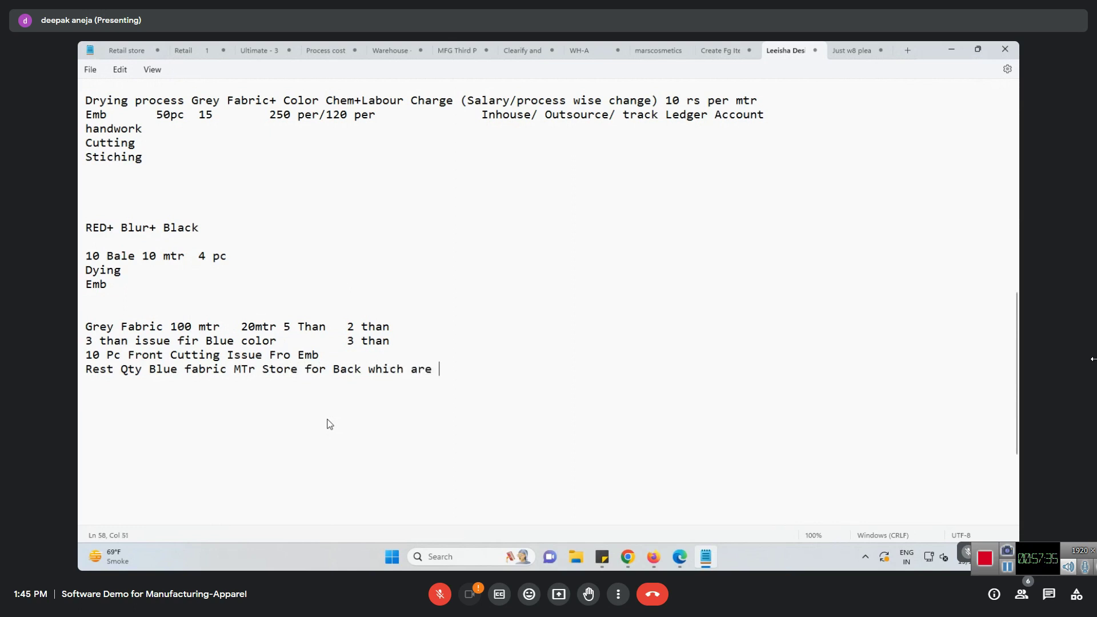
pyautogui.write('going for stiching')
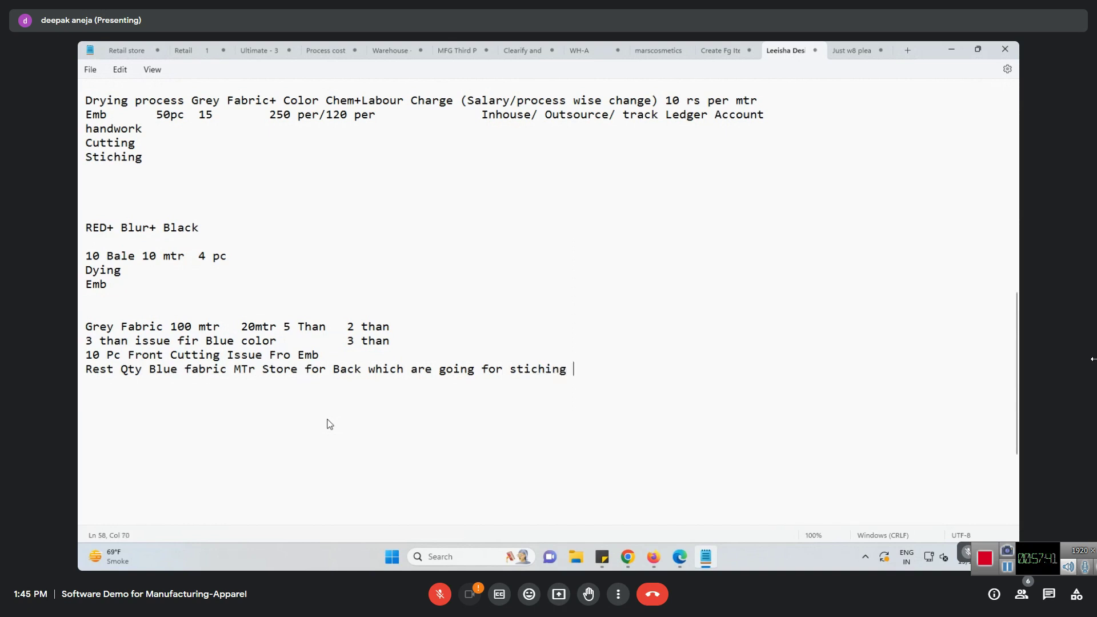
# Reword the end of the rest quantity line to "which will consume in stiching process"
pyautogui.write(' process')
pyautogui.press('Left')
pyautogui.press('Left')
pyautogui.press('Left')
pyautogui.press('Left')
pyautogui.press('Left')
pyautogui.press('Left')
pyautogui.press('Left')
pyautogui.press('Left')
pyautogui.press('Left')
pyautogui.press('Left')
pyautogui.press('Left')
pyautogui.press('Left')
pyautogui.press('BackSpace')
pyautogui.press('BackSpace')
pyautogui.press('BackSpace')
pyautogui.press('BackSpace')
pyautogui.press('BackSpace')
pyautogui.press('BackSpace')
pyautogui.press('BackSpace')
pyautogui.press('BackSpace')
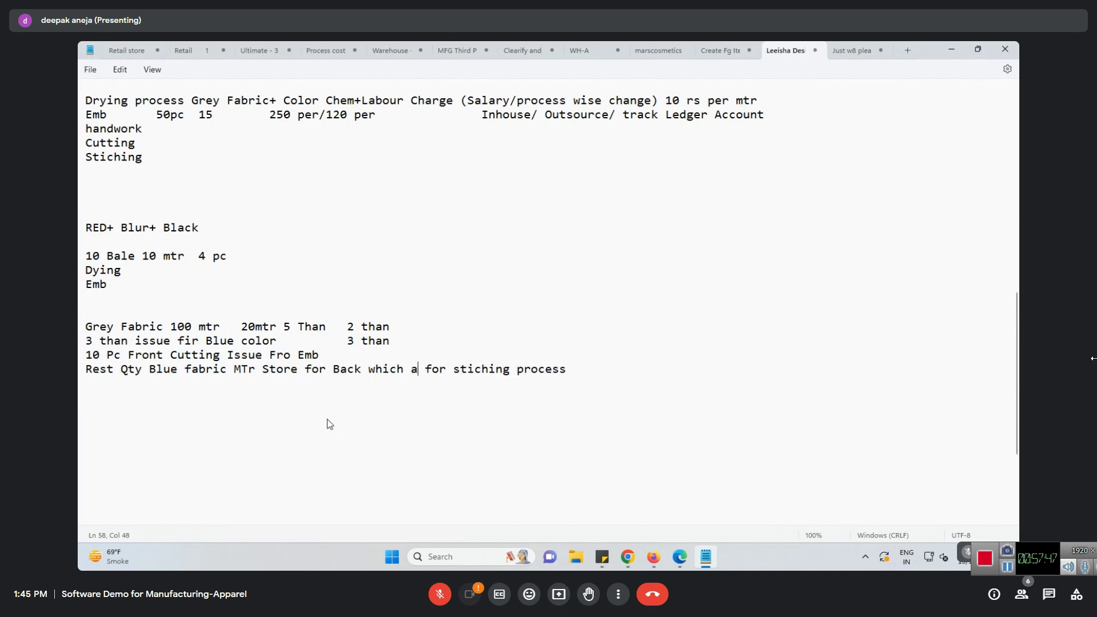
pyautogui.press('BackSpace')
pyautogui.write('will consume')
pyautogui.press('Delete')
pyautogui.press('Delete')
pyautogui.press('Delete')
pyautogui.press('Delete')
pyautogui.write('in')
# Correct "MTr" to "MTR" in the rest quantity line
pyautogui.hotkey('ctrl', 'Left')
pyautogui.hotkey('ctrl', 'Left')
pyautogui.hotkey('ctrl', 'Left')
pyautogui.hotkey('ctrl', 'Left')
pyautogui.hotkey('ctrl', 'Left')
pyautogui.hotkey('ctrl', 'Left')
pyautogui.hotkey('ctrl', 'Left')
pyautogui.press('Left')
pyautogui.press('BackSpace')
pyautogui.write('R')
pyautogui.press('Up')
pyautogui.press('End')
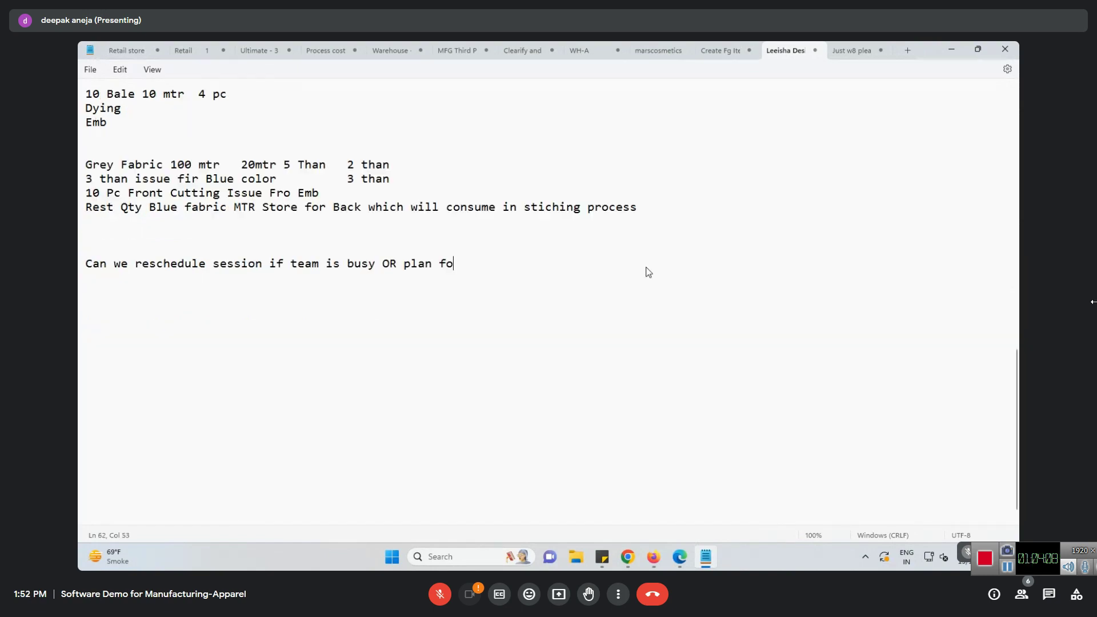
# Delete the whole line about rescheduling the session if the team is busy
pyautogui.press('BackSpace')
pyautogui.press('BackSpace')
pyautogui.press('BackSpace')
pyautogui.press('BackSpace')
pyautogui.press('BackSpace')
pyautogui.press('BackSpace')
pyautogui.press('BackSpace')
pyautogui.press('BackSpace')
pyautogui.press('BackSpace')
pyautogui.press('BackSpace')
pyautogui.hotkey('shift', 'Home')
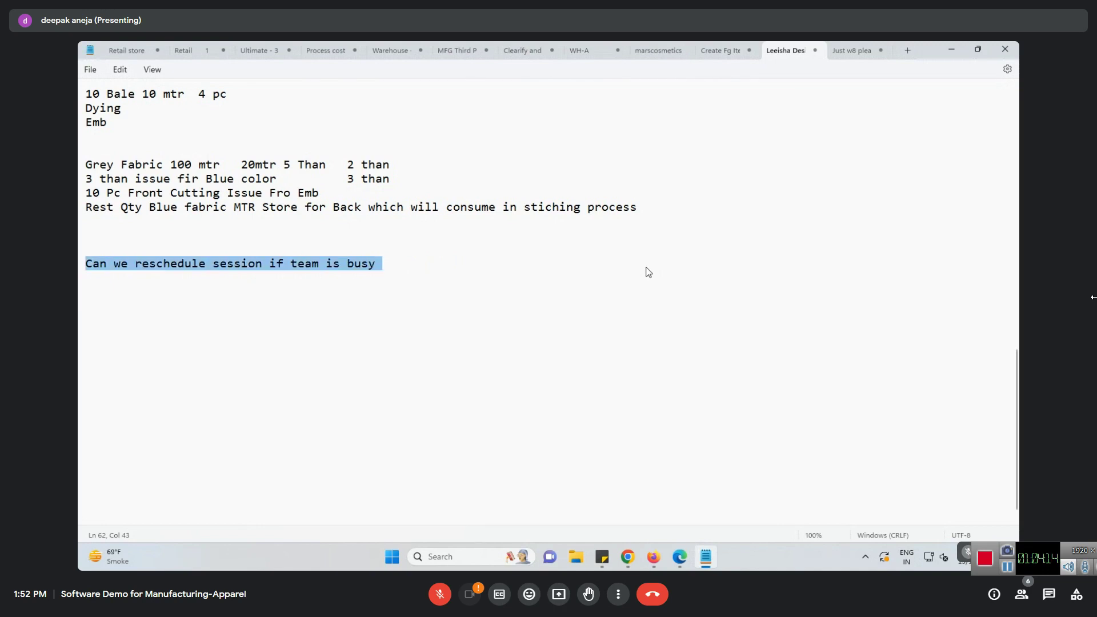
pyautogui.press('BackSpace')
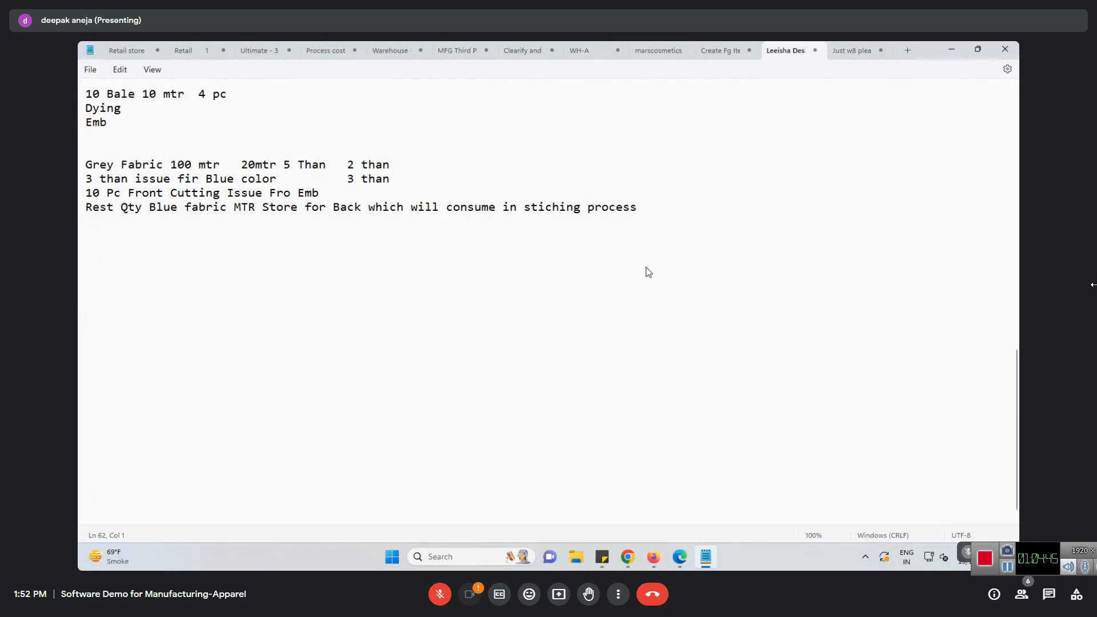
pyautogui.click(147, 235)
pyautogui.scroll(1, 541, 420)
pyautogui.scroll(3, 541, 420)
pyautogui.scroll(-1, 561, 441)
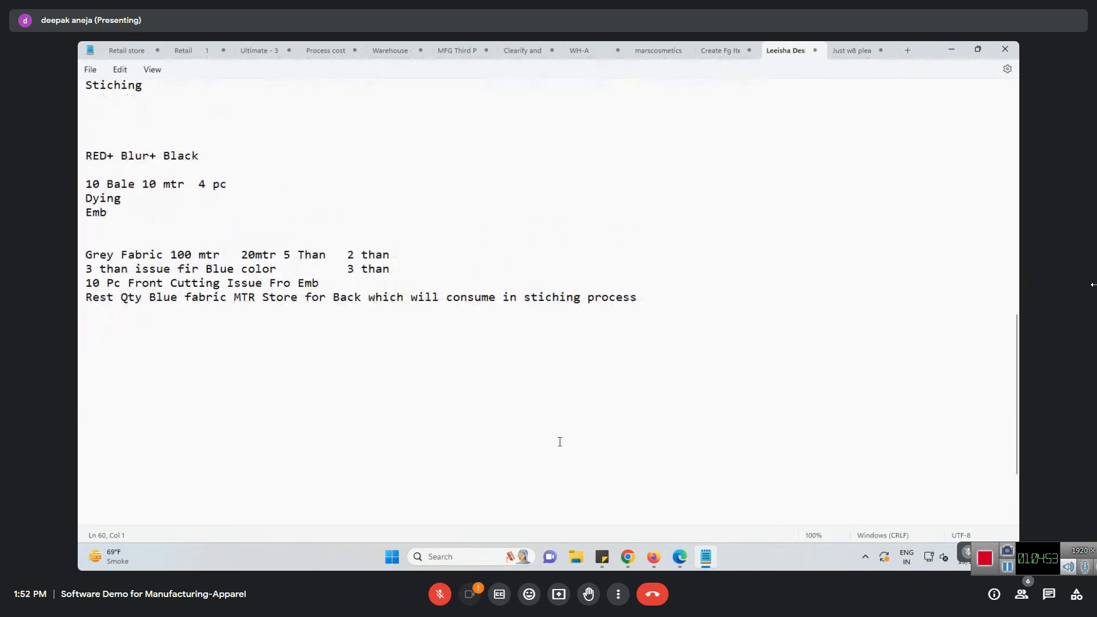
pyautogui.moveTo(631, 566)
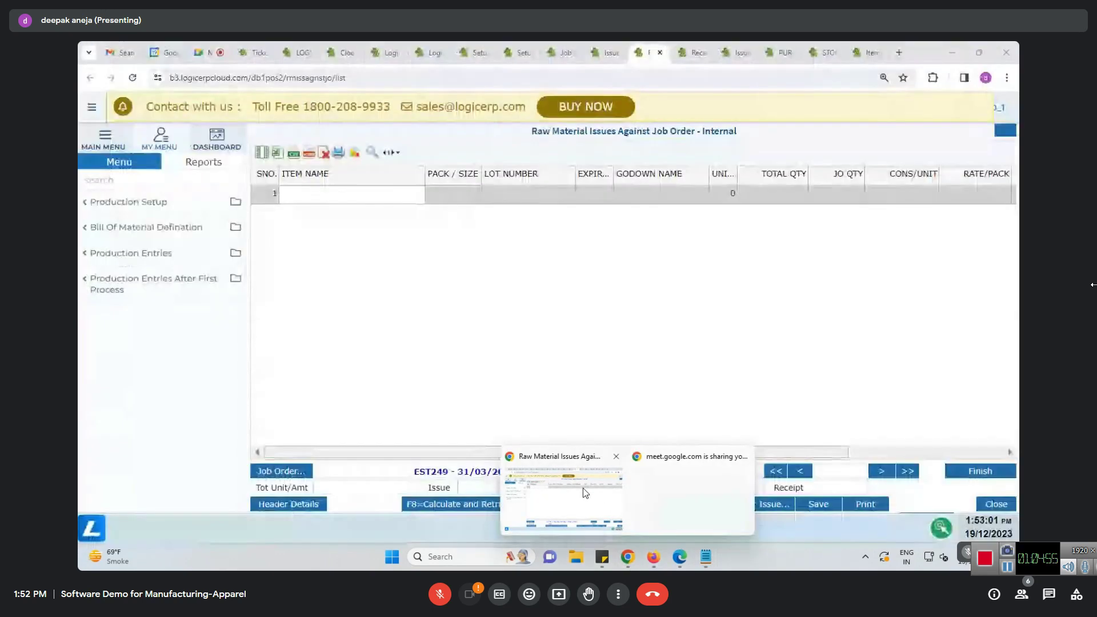
pyautogui.click(243, 342)
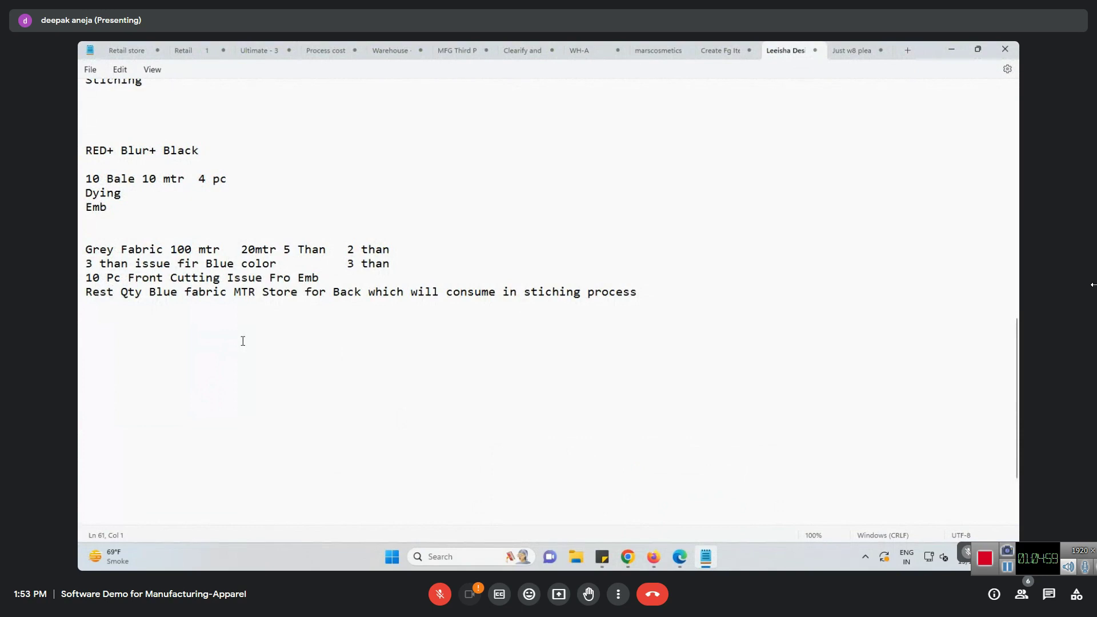
# Add the number 1 above the "Grey Fabric 100 mtr" line to label that group of notes
pyautogui.press('Up')
pyautogui.press('Up')
pyautogui.press('Up')
pyautogui.press('Up')
pyautogui.press('Up')
pyautogui.press('Up')
pyautogui.press('Up')
pyautogui.write('1')
# Start note group 2 below the rest quantity line with the text "50 pc plan Drying"
pyautogui.press('Down')
pyautogui.press('Down')
pyautogui.press('Down')
pyautogui.press('Down')
pyautogui.press('Down')
pyautogui.press('Down')
pyautogui.write('2')
pyautogui.press('Return')
pyautogui.write('50 pc ')
pyautogui.write('pal')
pyautogui.press('BackSpace')
pyautogui.press('BackSpace')
pyautogui.write('lan Dr')
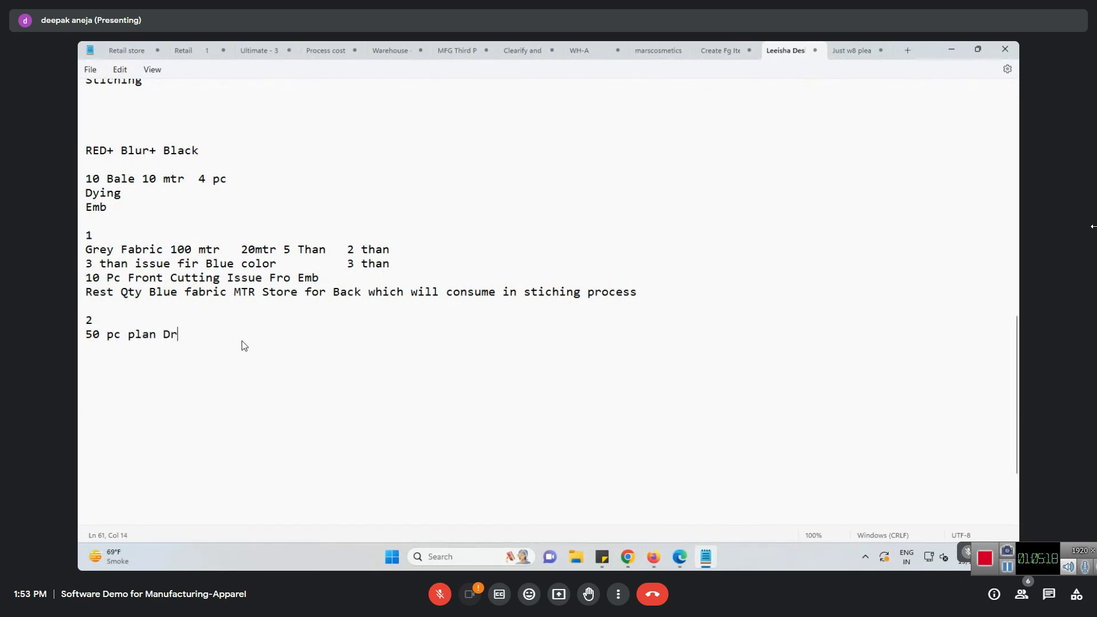
pyautogui.write('ying')
# Insert "issue for" before "Drying" in the 50 pc plan line
pyautogui.press('Left')
pyautogui.press('Left')
pyautogui.press('Left')
pyautogui.press('Left')
pyautogui.press('Left')
pyautogui.press('Left')
pyautogui.write('for')
pyautogui.press('BackSpace')
pyautogui.press('BackSpace')
pyautogui.press('BackSpace')
pyautogui.press('BackSpace')
pyautogui.write('issue for')
pyautogui.press('Delete')
# Append "than uncut" to the end of the 50 pc plan line
pyautogui.press('End')
pyautogui.write('than ')
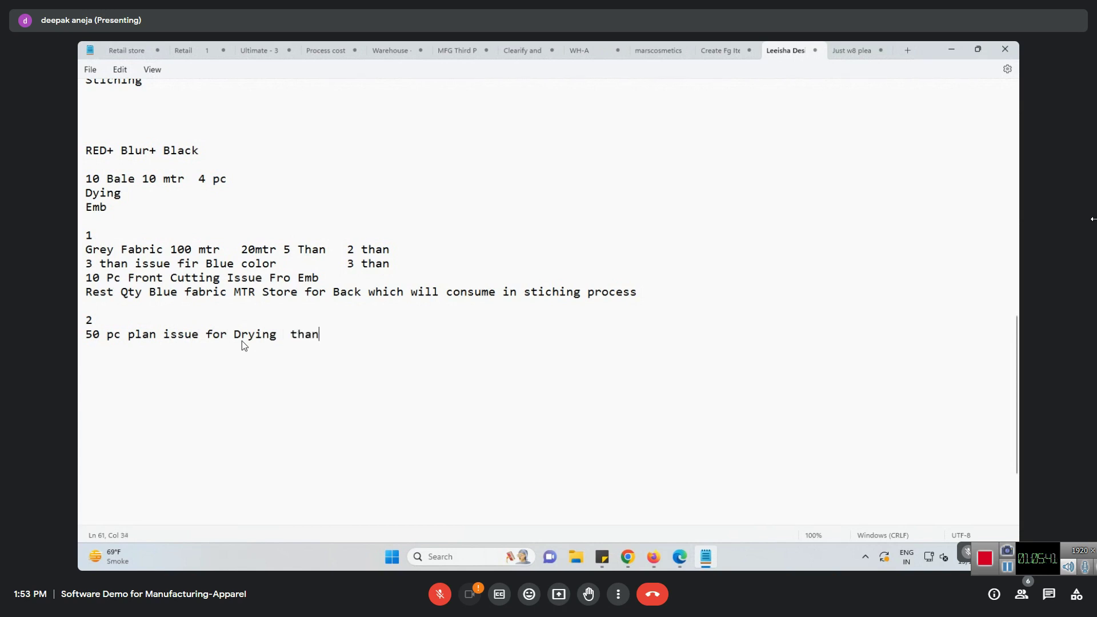
pyautogui.write('uncut')
# Insert "....." between "Drying" and "than uncut" in the 50 pc plan line
pyautogui.press('Left')
pyautogui.press('Left')
pyautogui.press('Left')
pyautogui.press('Left')
pyautogui.press('Left')
pyautogui.press('Left')
pyautogui.press('Left')
pyautogui.press('Left')
pyautogui.press('Left')
pyautogui.press('Left')
pyautogui.write('.....')
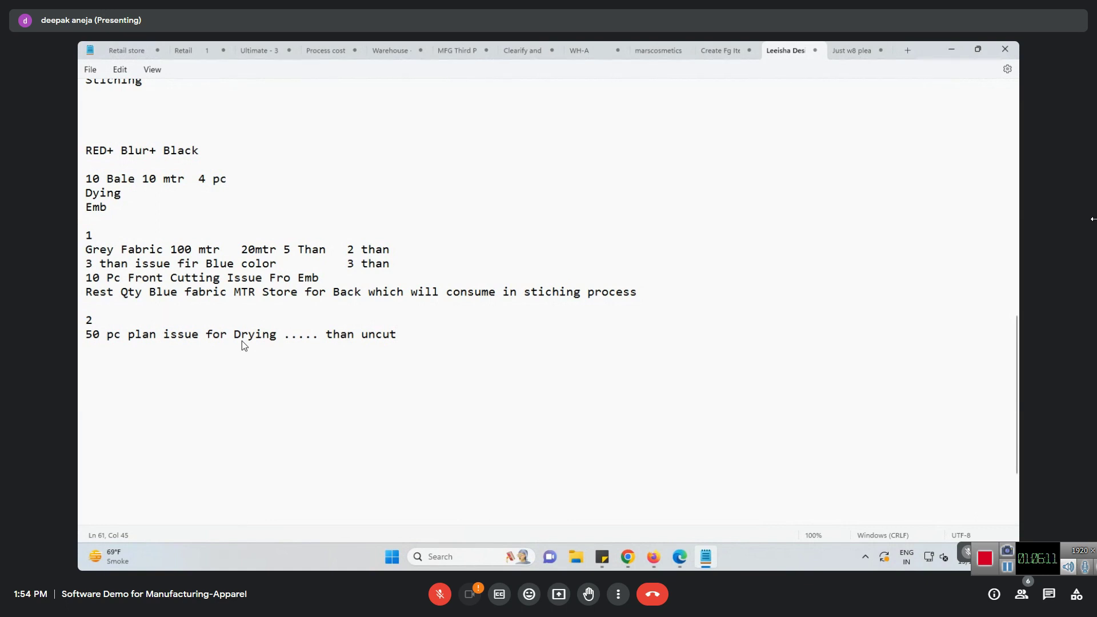
# Extend the 50 pc plan line with "100 mtr 5 than 20mtr" and "95 mtr Than wise"
pyautogui.press('Return')
pyautogui.press('BackSpace')
pyautogui.press('Return')
pyautogui.press('BackSpace')
pyautogui.write('100 mtr 5 than 20mtr   95 mtr Than wise maer')
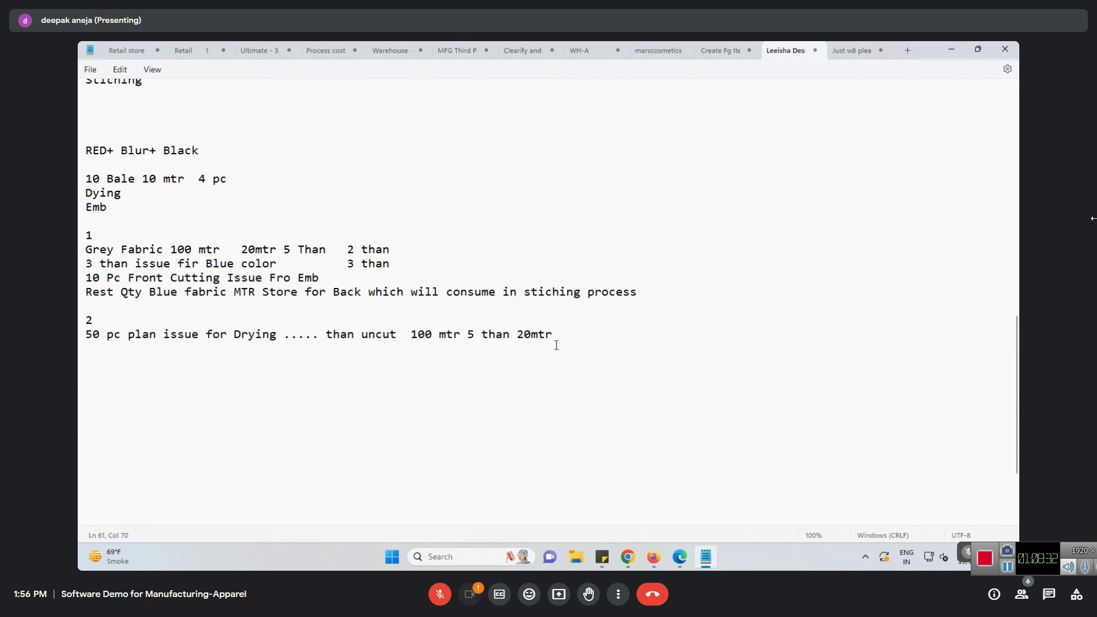
pyautogui.write('95 mtr Than wise ')
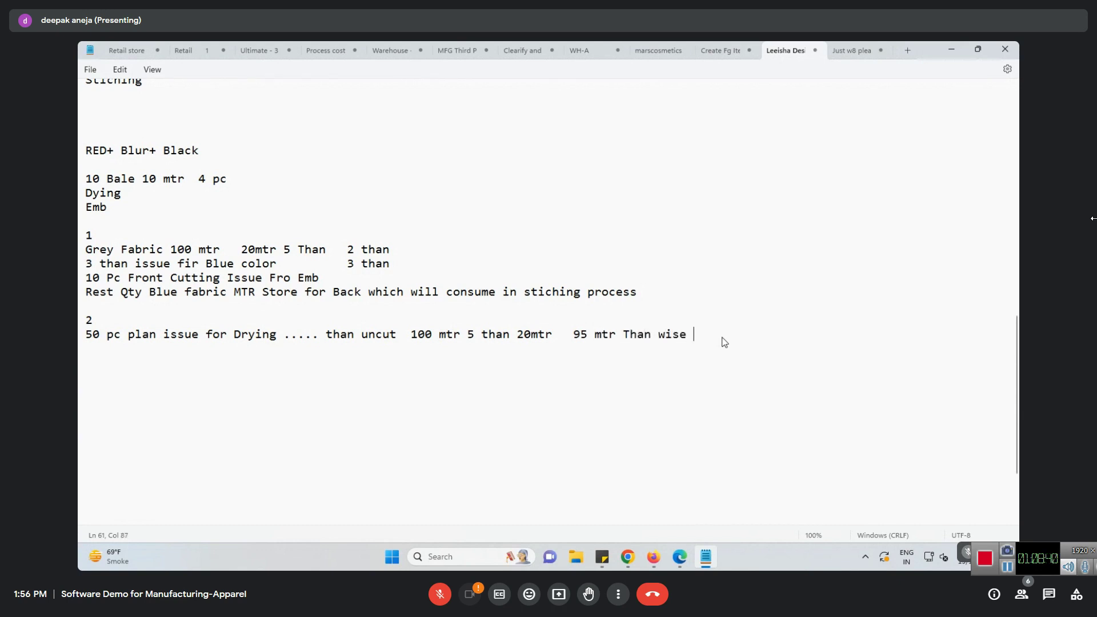
# Finish the 50 pc plan line with "marking MTR wise Bale wise"
pyautogui.write('maer')
pyautogui.press('BackSpace')
pyautogui.press('BackSpace')
pyautogui.write('rking')
pyautogui.write(' 15')
pyautogui.press('BackSpace')
pyautogui.press('BackSpace')
pyautogui.write('MTr woi')
pyautogui.press('BackSpace')
pyautogui.press('BackSpace')
pyautogui.press('BackSpace')
pyautogui.press('BackSpace')
pyautogui.write('R sie')
pyautogui.press('BackSpace')
pyautogui.press('BackSpace')
pyautogui.press('BackSpace')
pyautogui.write('wise Bale wise')
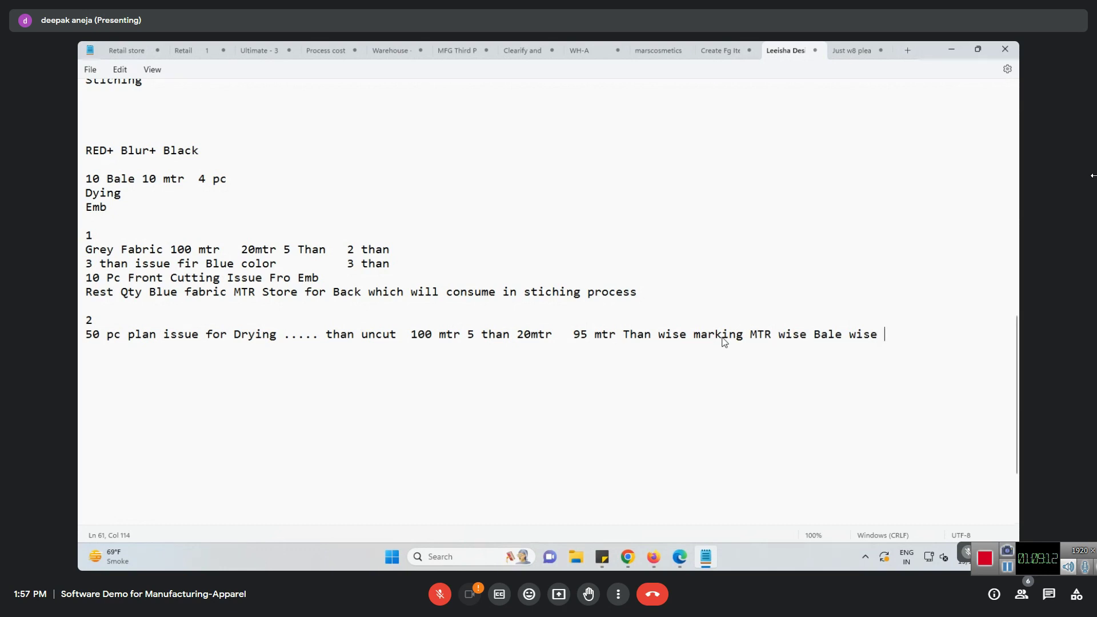
# Below the plan line, leave a blank line and add the heading "Rm ABC" with "B1-20 mtr" under it
pyautogui.press('Return')
pyautogui.press('Return')
pyautogui.write('B1-20 mtr')
pyautogui.press('Up')
pyautogui.press('Return')
pyautogui.write('ABC')
pyautogui.press('Home')
pyautogui.write('Rm')
# Add the bale lines "B2-19 mtr" and "B3-18 mtr" below "B1-20 mtr"
pyautogui.press('Down')
pyautogui.press('End')
pyautogui.press('Return')
pyautogui.write('B2-19 mtr')
pyautogui.press('Return')
pyautogui.write('B')
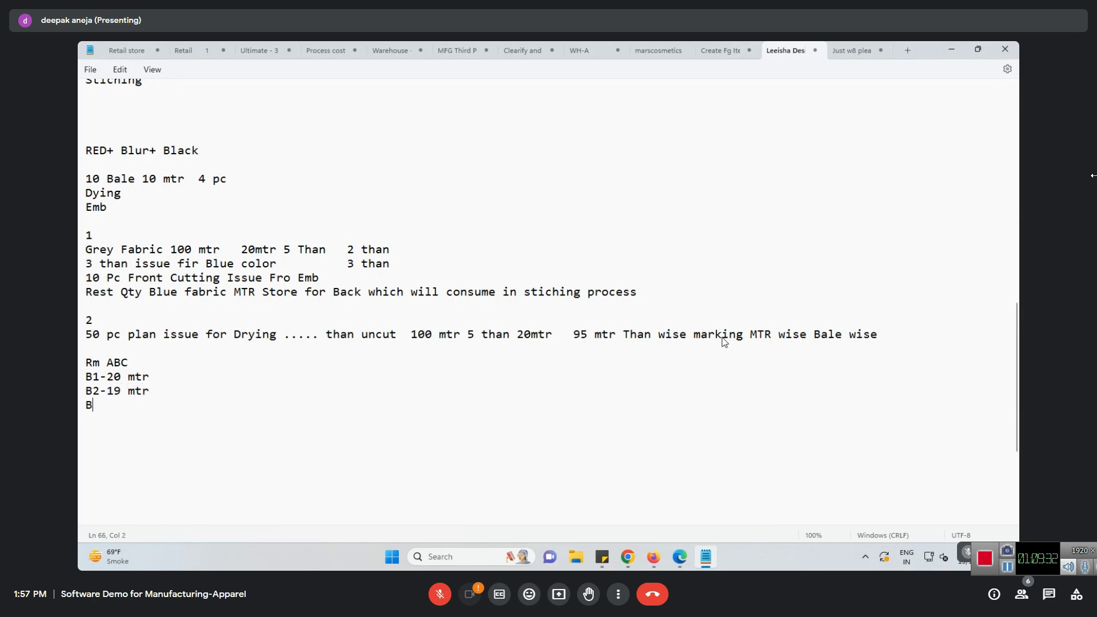
pyautogui.write('3-18 mtr')
pyautogui.press('Return')
# Add the column heading "Issue" beside "Rm ABC", spaced apart from it
pyautogui.press('Up')
pyautogui.press('Up')
pyautogui.press('Up')
pyautogui.hotkey('shift', 'Down')
pyautogui.hotkey('shift', 'Down')
pyautogui.hotkey('shift', 'Down')
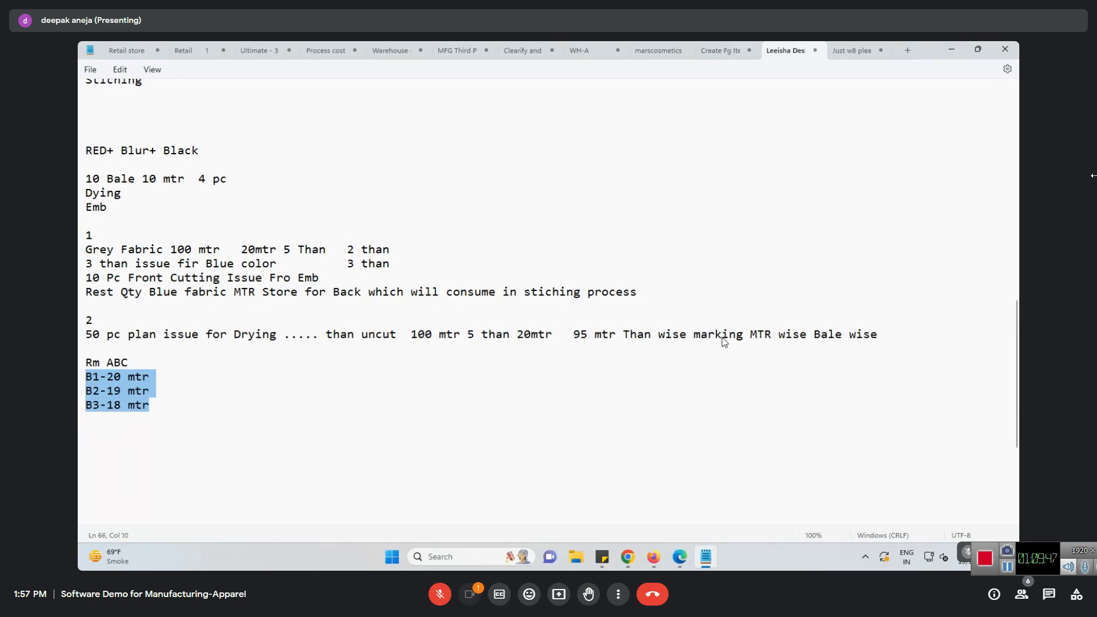
pyautogui.press('Up')
pyautogui.press('Up')
pyautogui.press('Up')
pyautogui.press('End')
pyautogui.press('Up')
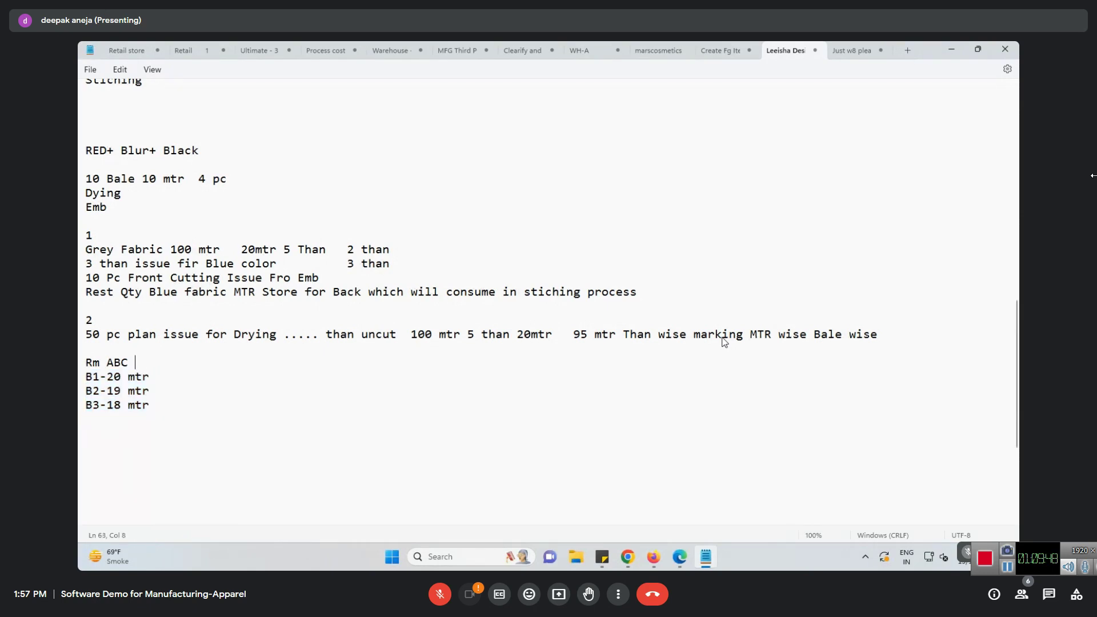
pyautogui.write('Issue')
# Highlight the three bale lines and the Issue heading to review the bale-wise issue
pyautogui.press('Down')
pyautogui.press('Home')
pyautogui.hotkey('shift', 'End')
pyautogui.hotkey('shift', 'Down')
pyautogui.hotkey('shift', 'Down')
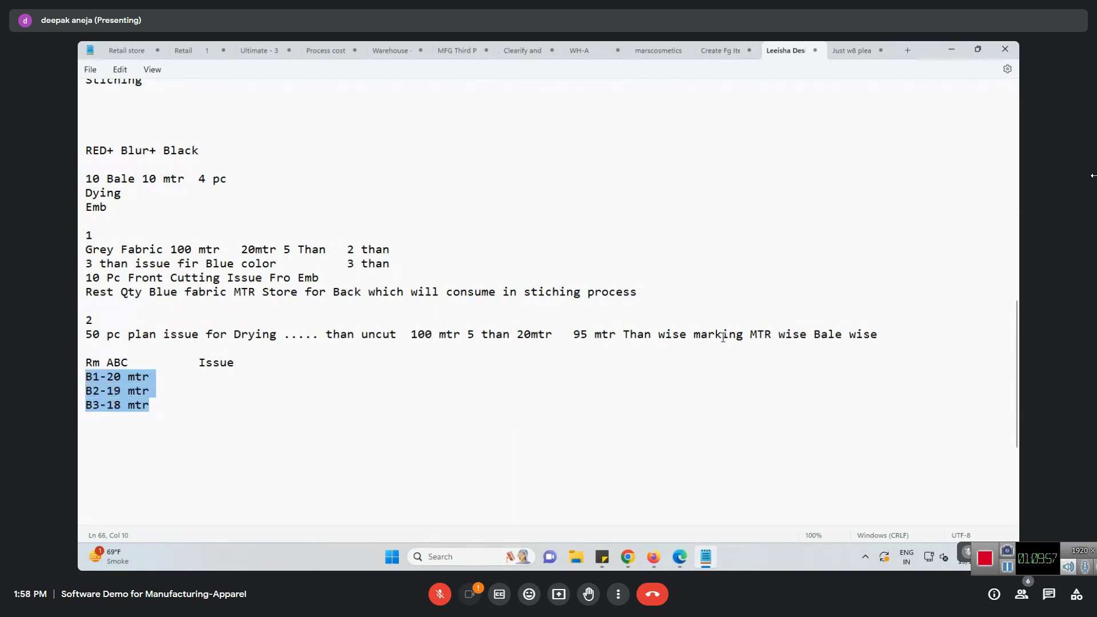
pyautogui.hotkey('shift', 'Up')
pyautogui.hotkey('shift', 'Up')
pyautogui.hotkey('shift', 'Up')
pyautogui.hotkey('shift', 'End')
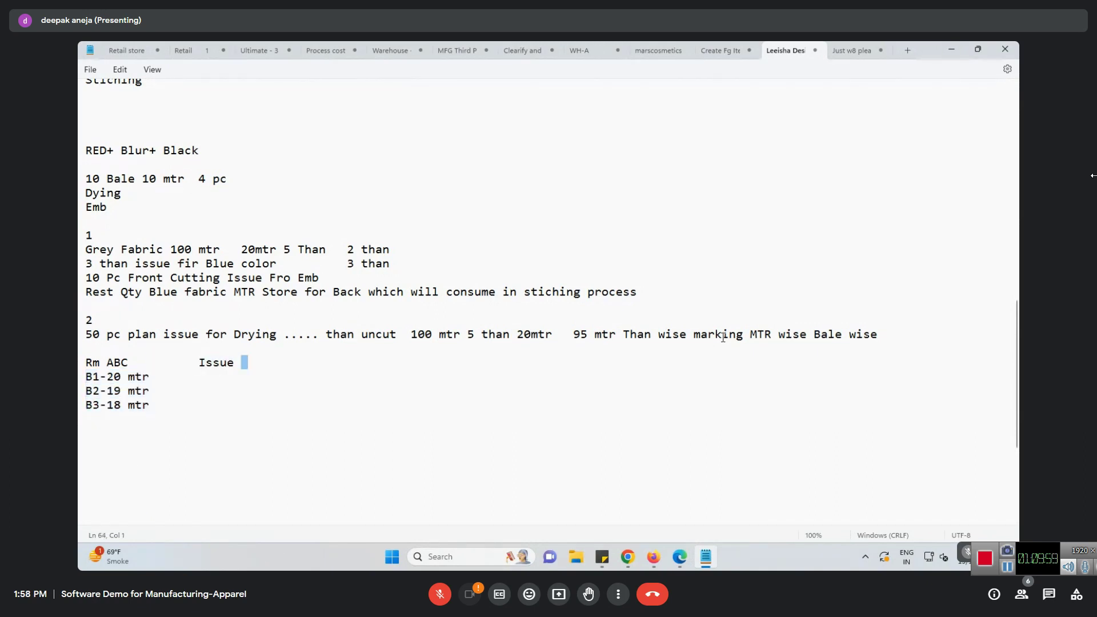
pyautogui.hotkey('shift', 'Down')
pyautogui.hotkey('shift', 'Up')
pyautogui.hotkey('shift', 'Right')
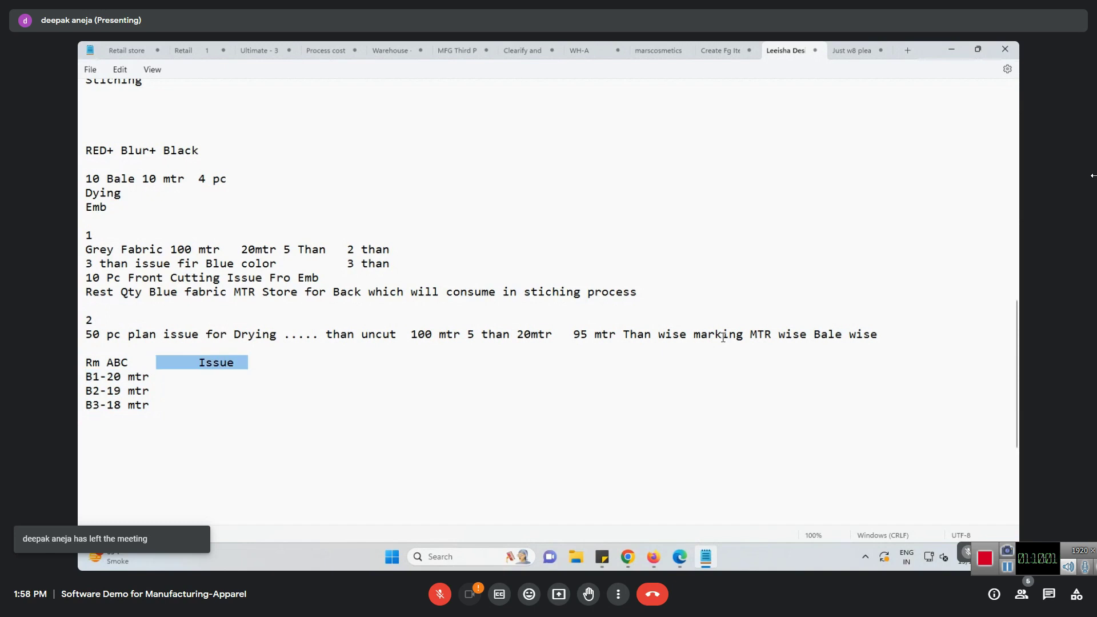
pyautogui.hotkey('shift', 'End')
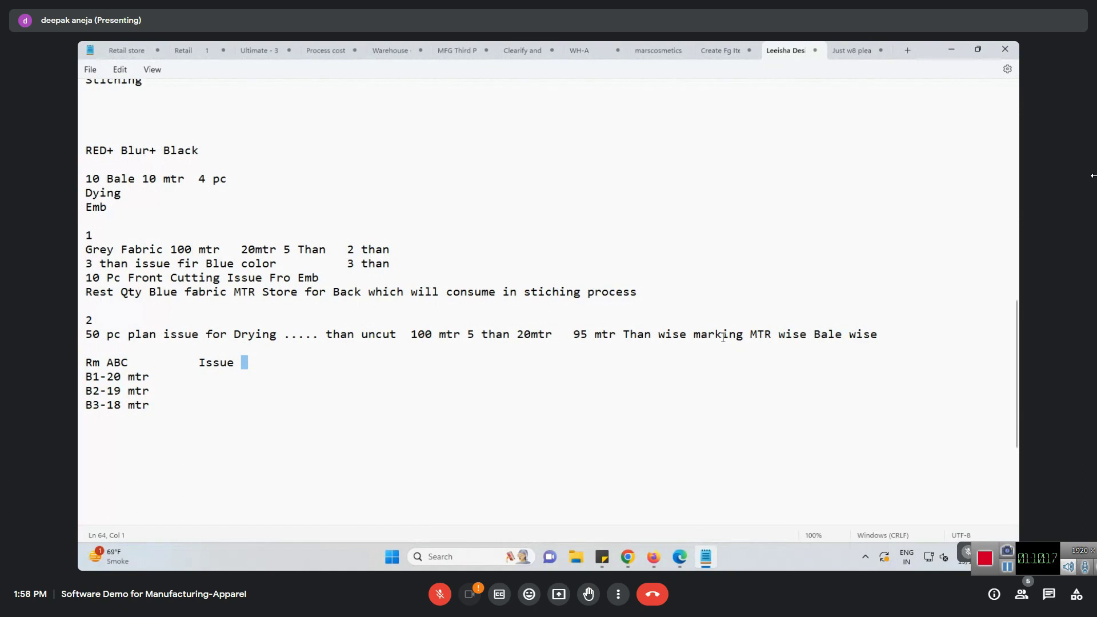
pyautogui.press('Up')
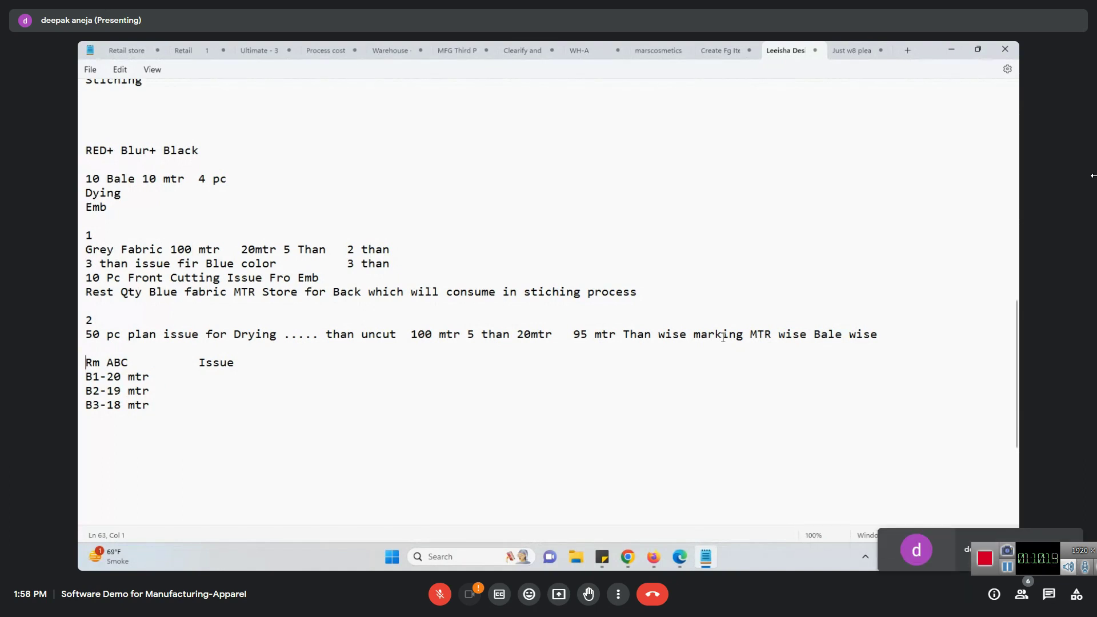
pyautogui.press('End')
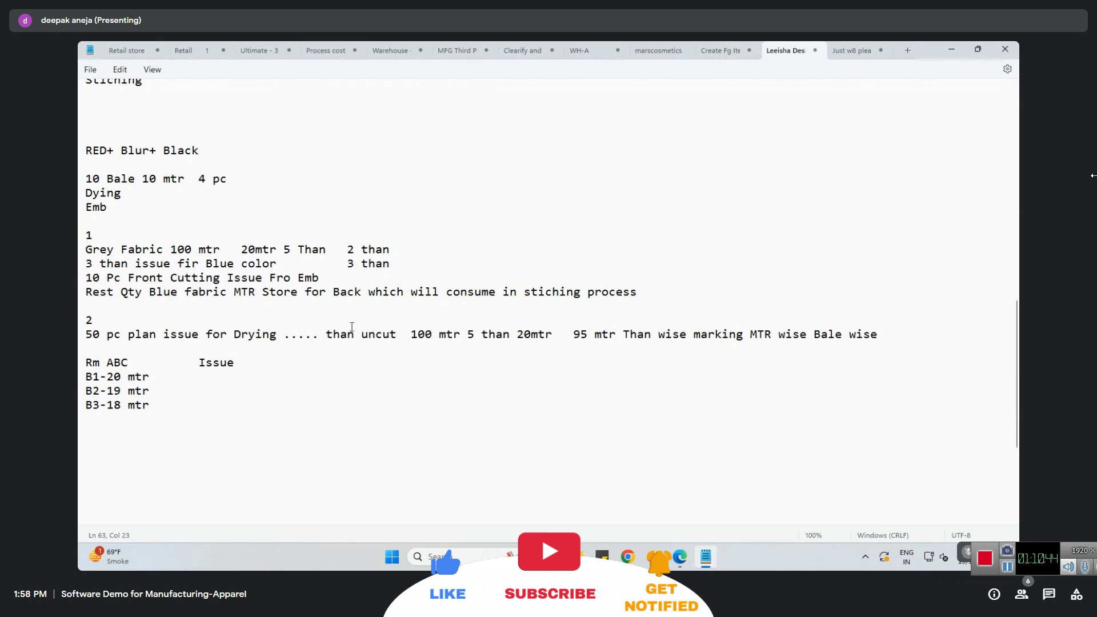
# Add the line "Recving Shortage 48" between the 50 pc plan line and "Rm ABC", with blank lines around it
pyautogui.moveTo(86, 336); pyautogui.dragTo(121, 336)
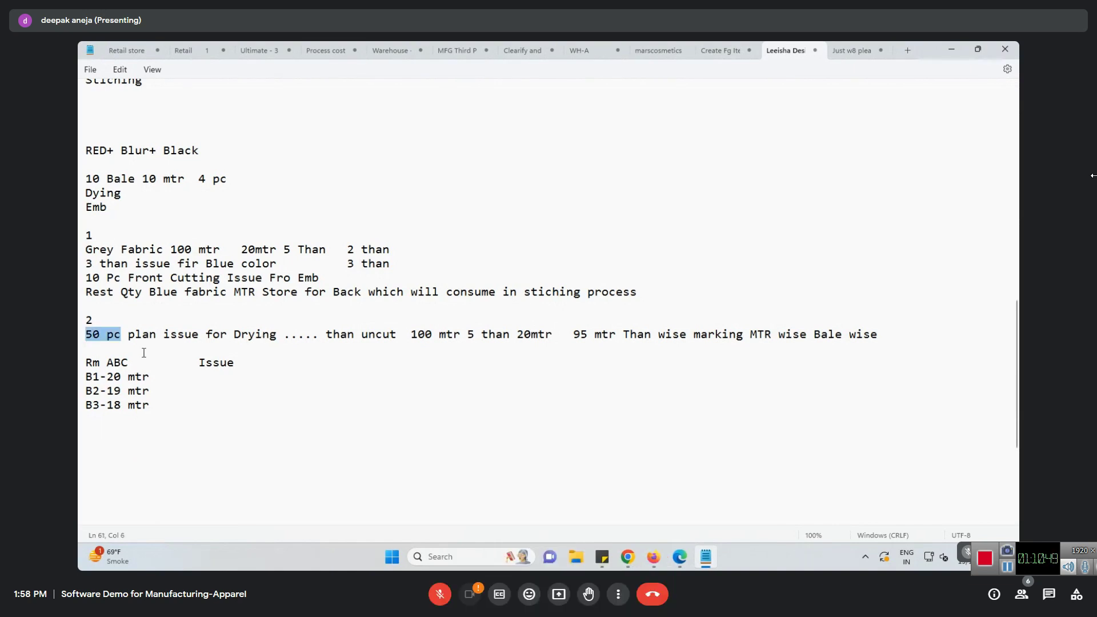
pyautogui.press('Left')
pyautogui.press('End')
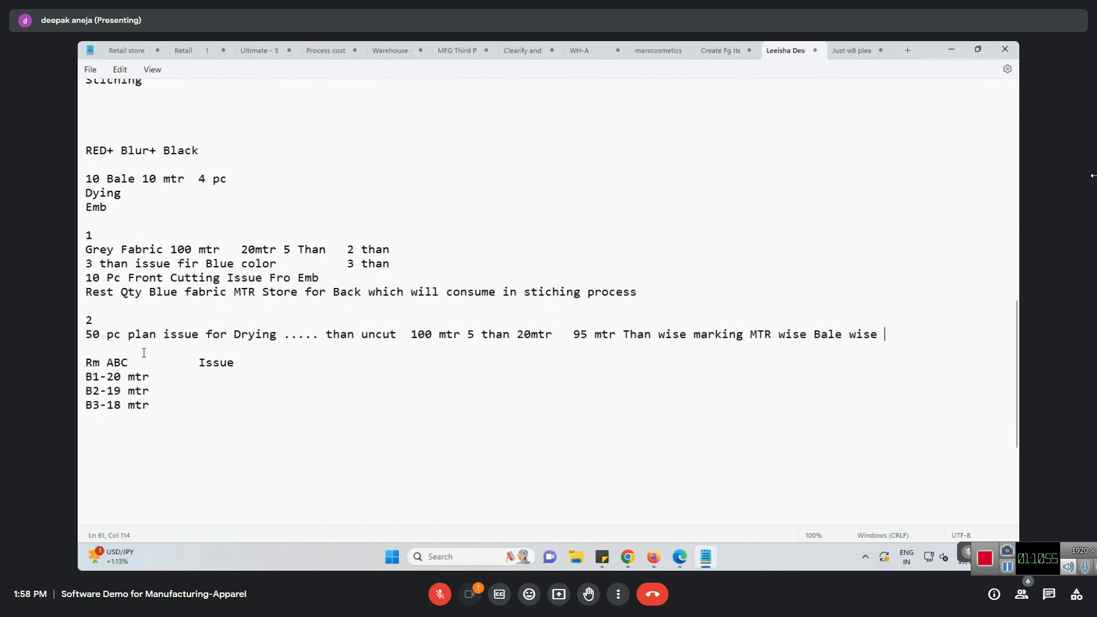
pyautogui.hotkey('shift', 'Home')
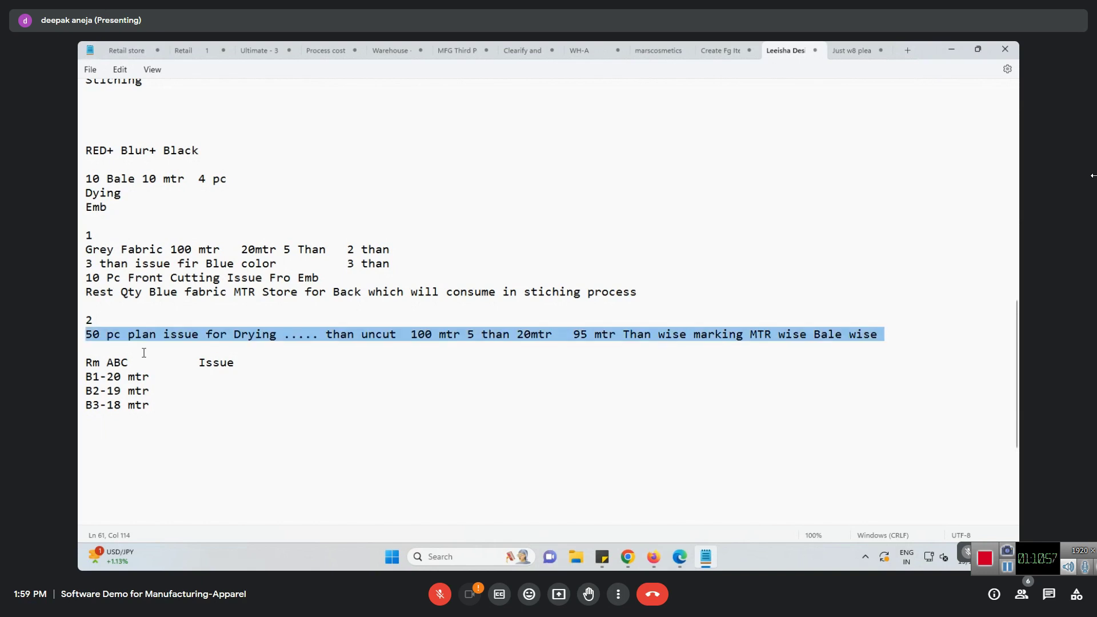
pyautogui.press('Right')
pyautogui.press('Down')
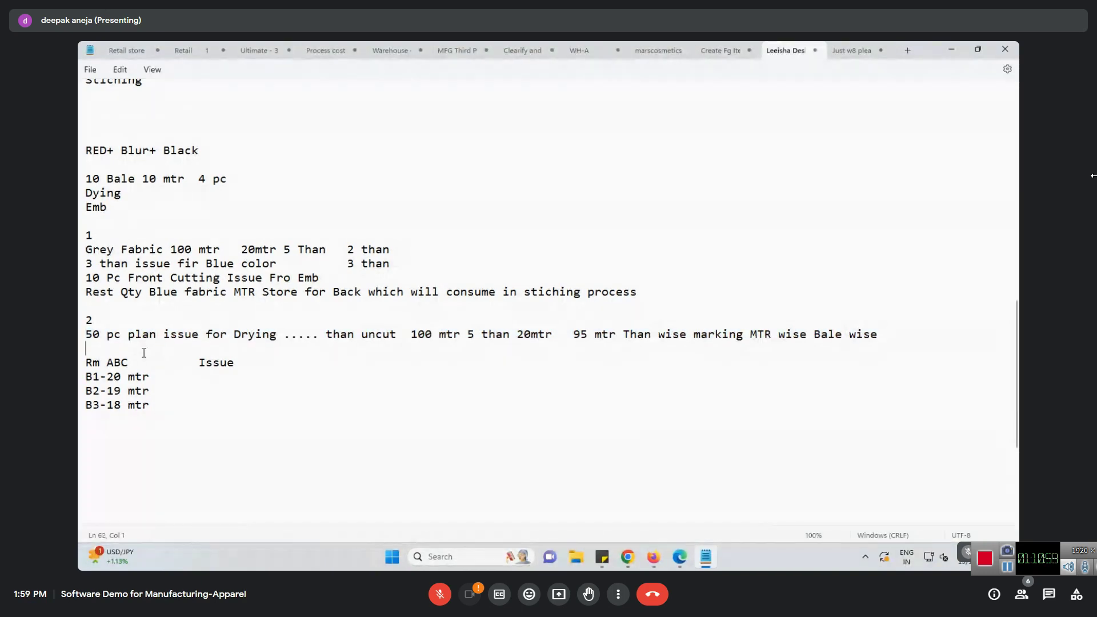
pyautogui.press('Return')
pyautogui.press('Up')
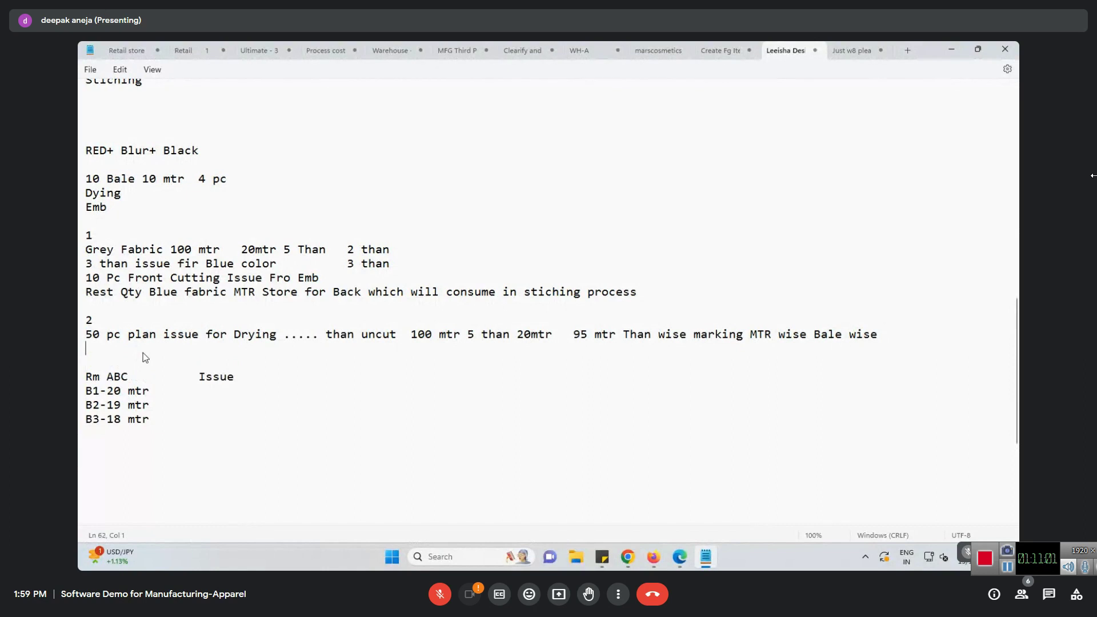
pyautogui.press('Return')
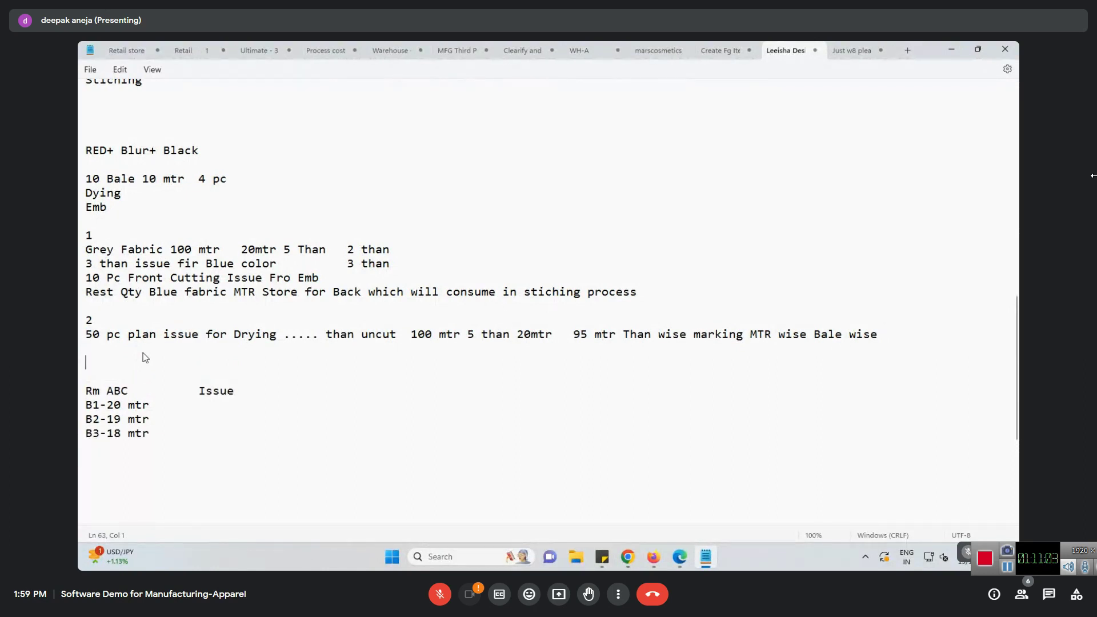
pyautogui.write('Recving Shortage ')
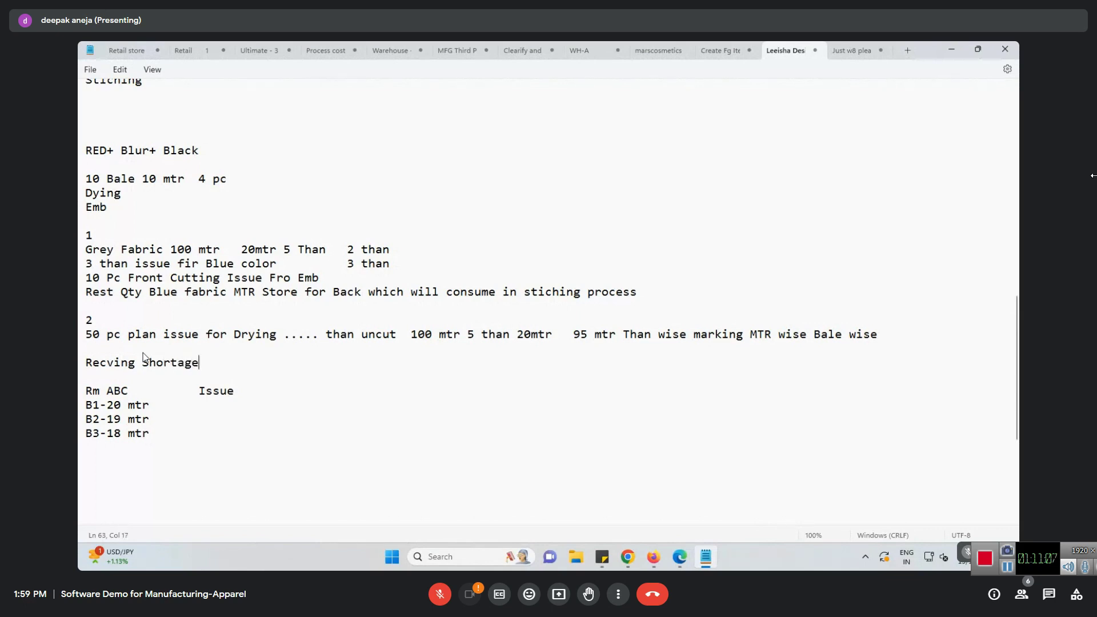
pyautogui.write('48')
# Append the unit "pc" to the receiving shortage line
pyautogui.moveTo(120, 335); pyautogui.dragTo(83, 335)
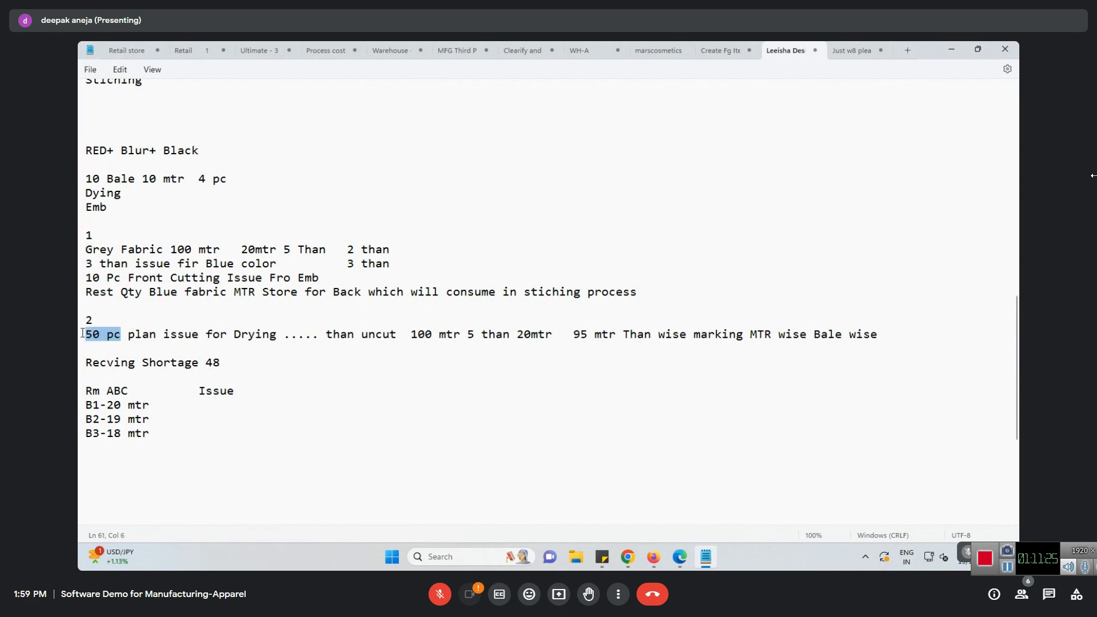
pyautogui.click(208, 362)
pyautogui.moveTo(233, 367); pyautogui.dragTo(80, 366)
pyautogui.click(242, 370)
pyautogui.click(233, 364)
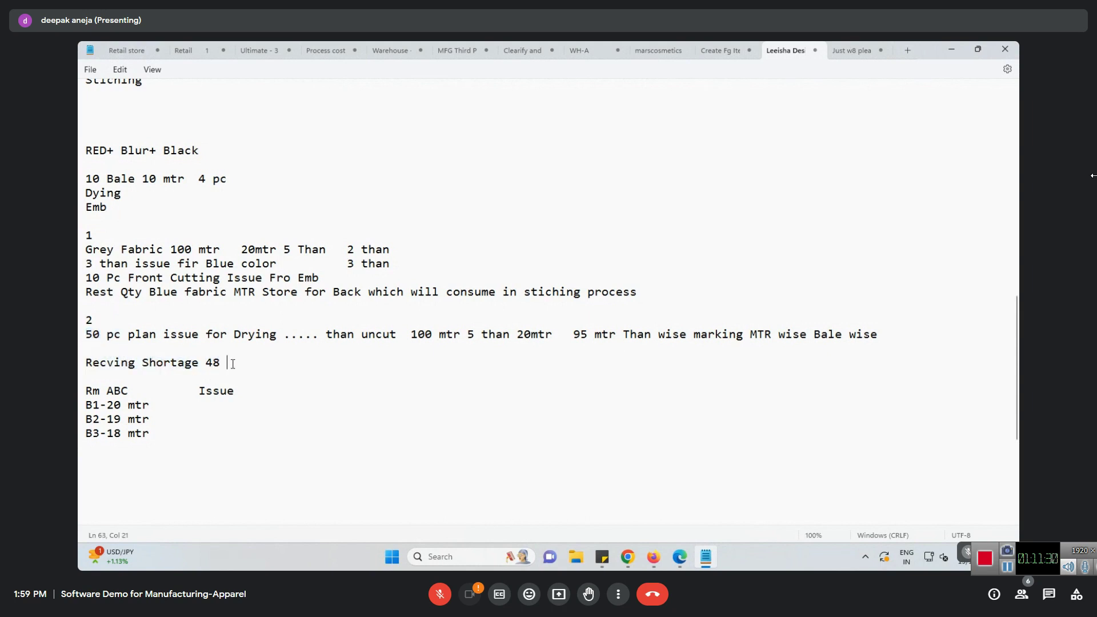
pyautogui.write('pc')
# Compare the 50 pc planned for dyeing with the quantity in the receiving shortage line by highlighting both
pyautogui.moveTo(262, 363); pyautogui.dragTo(80, 364)
pyautogui.moveTo(128, 337); pyautogui.dragTo(86, 338)
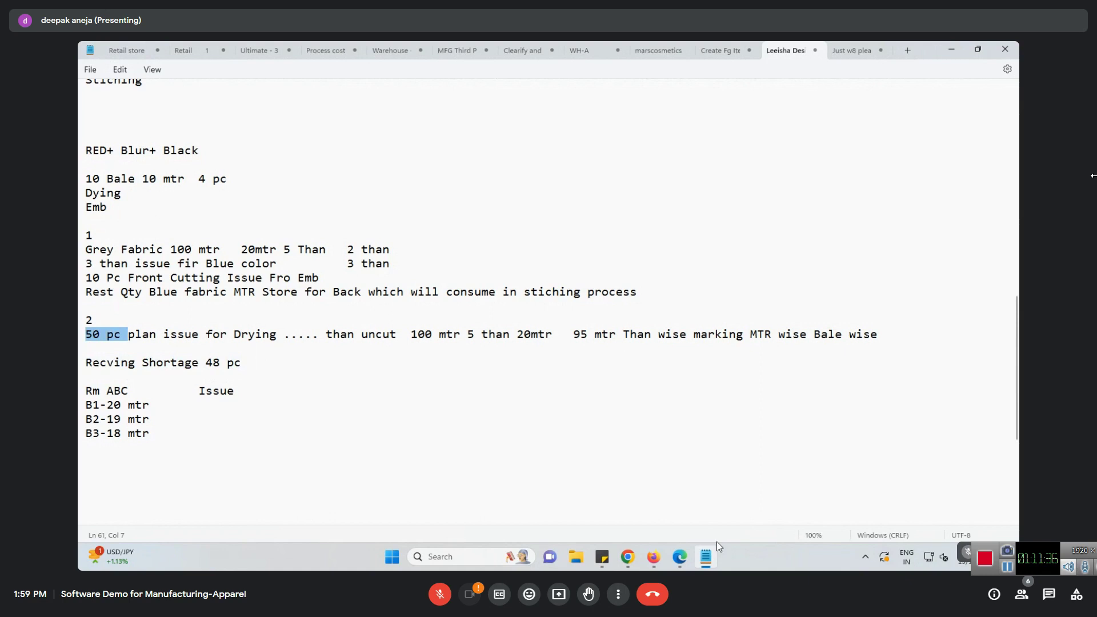
pyautogui.moveTo(121, 339); pyautogui.dragTo(80, 337)
pyautogui.click(164, 335)
pyautogui.moveTo(164, 335); pyautogui.dragTo(305, 335)
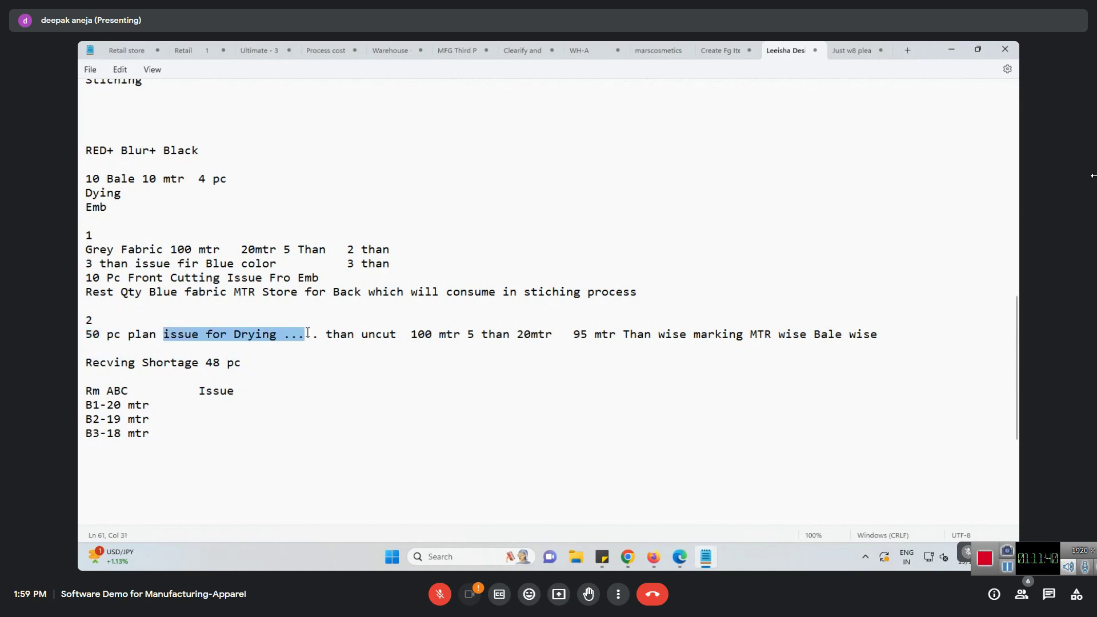
pyautogui.tripleClick(81, 337)
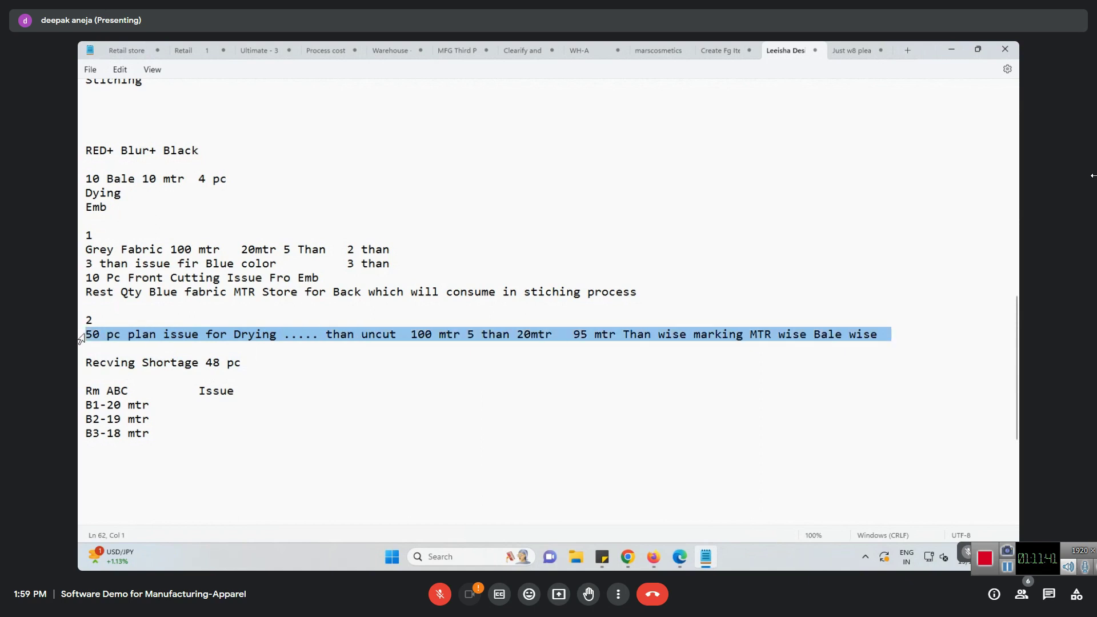
pyautogui.click(501, 336)
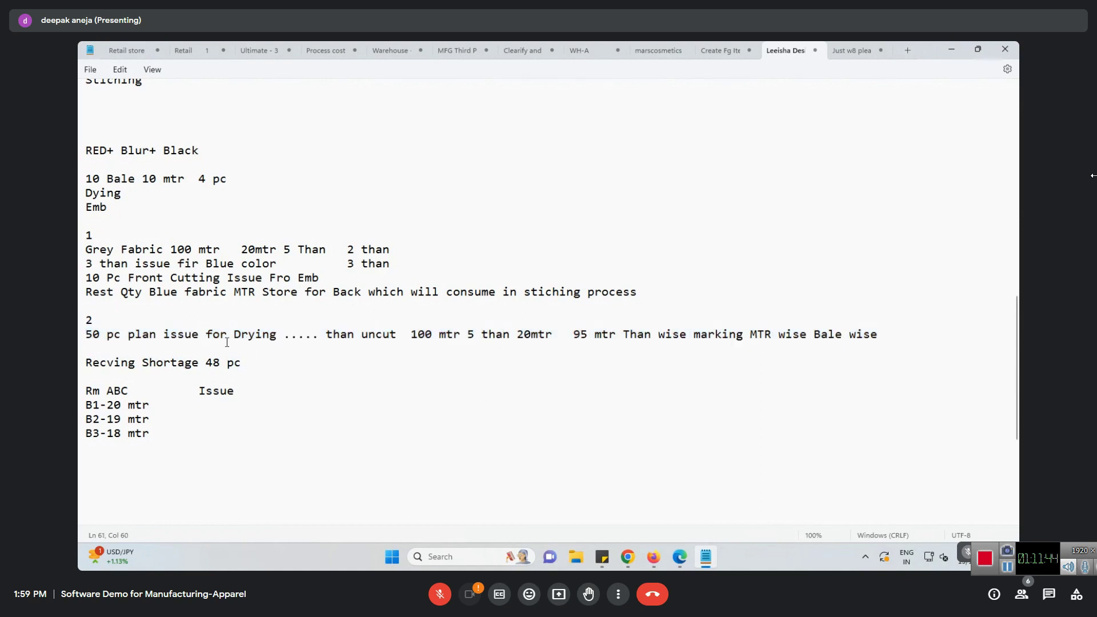
pyautogui.moveTo(207, 363); pyautogui.dragTo(242, 363)
pyautogui.click(255, 363)
pyautogui.click(251, 369)
pyautogui.click(162, 350)
pyautogui.click(82, 336)
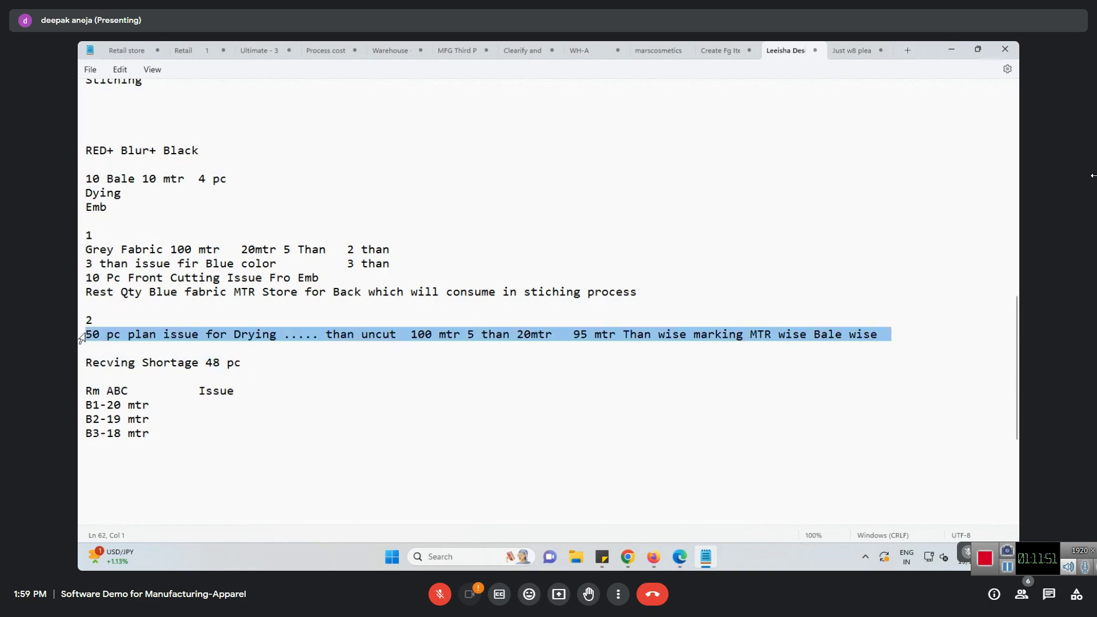
# Add the line "Costing for 50pc Out put 48" directly below the 50 pc plan line
pyautogui.click(260, 343)
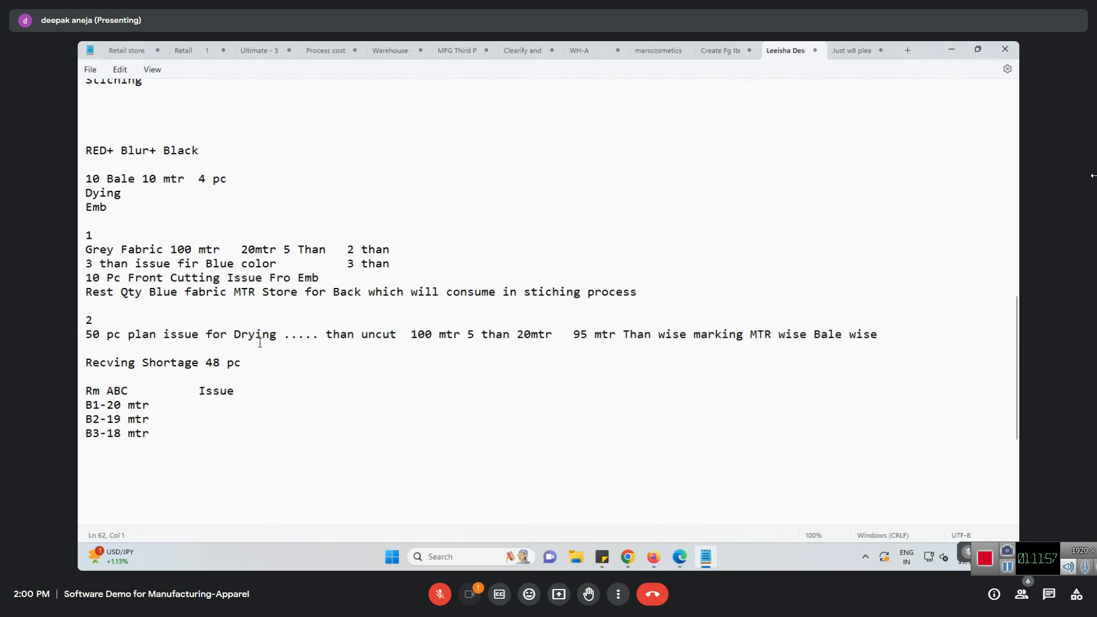
pyautogui.write('Costing for 50pc Out put')
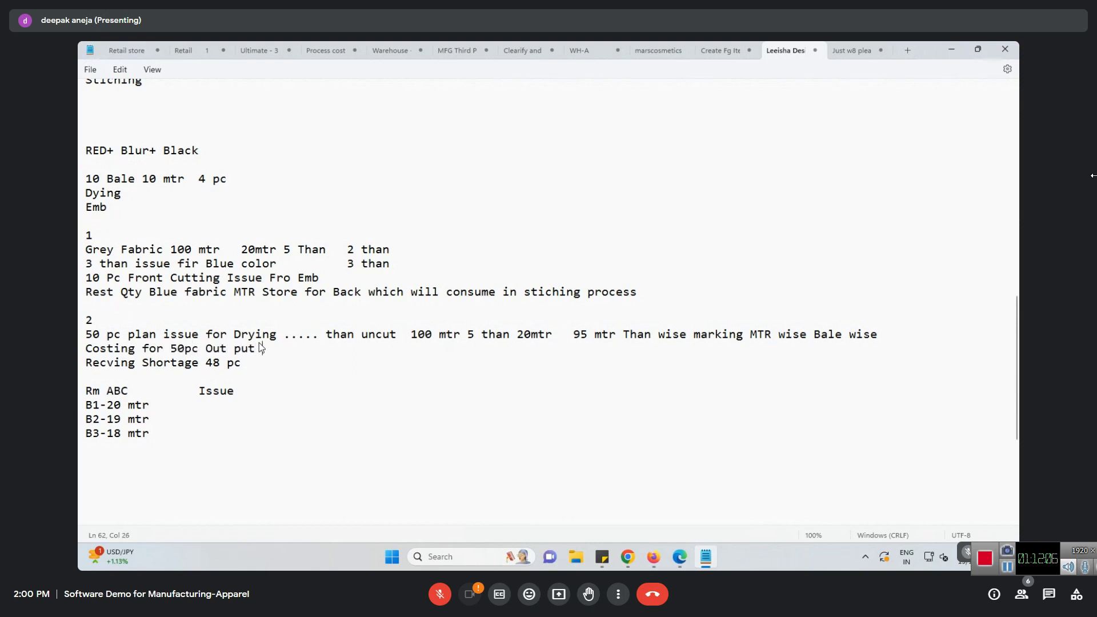
pyautogui.write(' 48')
# Insert blank lines above and below the costing line to separate it from the plan and receiving shortage lines
pyautogui.press('Return')
pyautogui.press('Up')
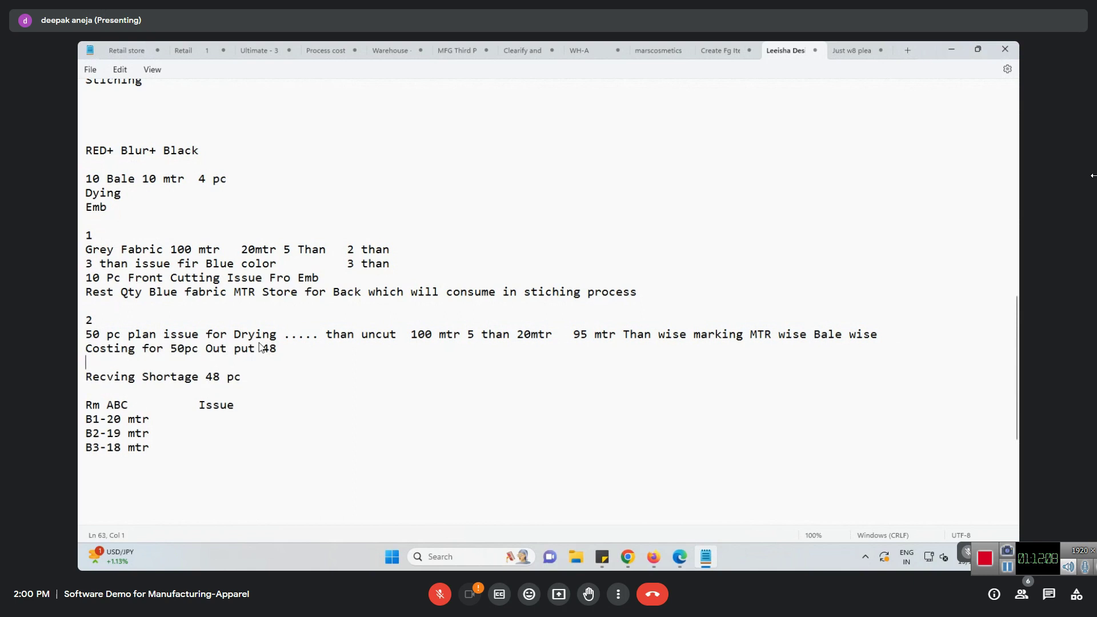
pyautogui.press('Return')
pyautogui.press('End')
pyautogui.press('Left')
pyautogui.press('Left')
pyautogui.press('Left')
pyautogui.press('Left')
pyautogui.press('Left')
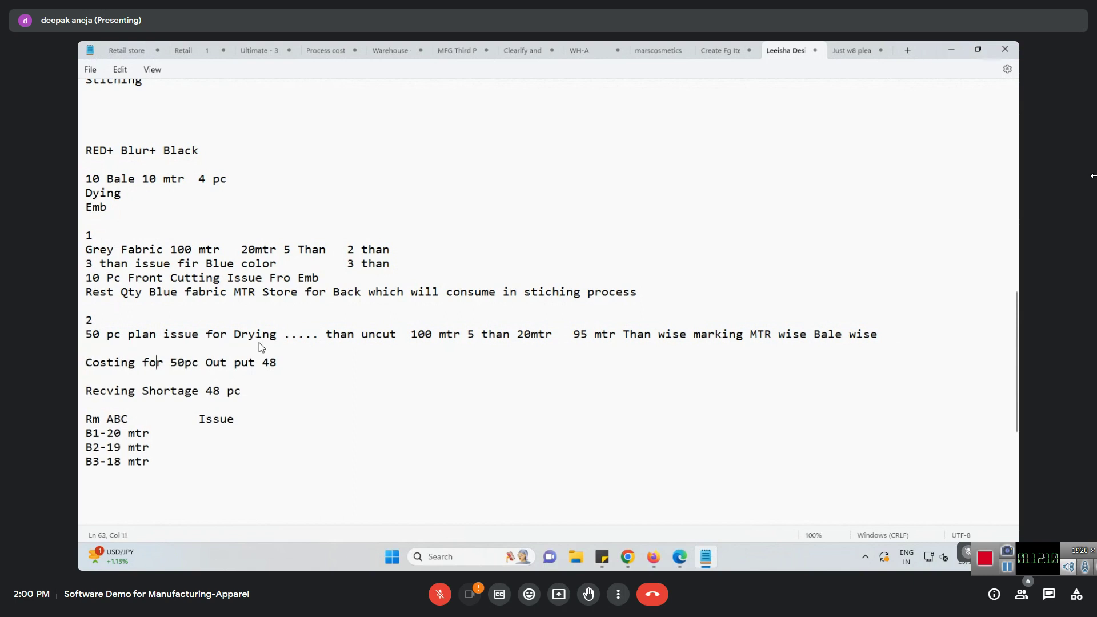
# Edit the costing line to read "Costing for 50pc 5000 Output 48pc"
pyautogui.press('End')
pyautogui.hotkey('ctrl', 'Left')
pyautogui.press('Left')
pyautogui.hotkey('shift', 'Left')
pyautogui.hotkey('shift', 'Left')
pyautogui.hotkey('shift', 'Left')
pyautogui.hotkey('shift', 'Left')
pyautogui.press('End')
pyautogui.hotkey('ctrl', 'Left')
pyautogui.hotkey('ctrl', 'Left')
pyautogui.write('5000')
# Append the calculation "5000/48" to the end of the costing line
pyautogui.press('End')
pyautogui.write('5000')
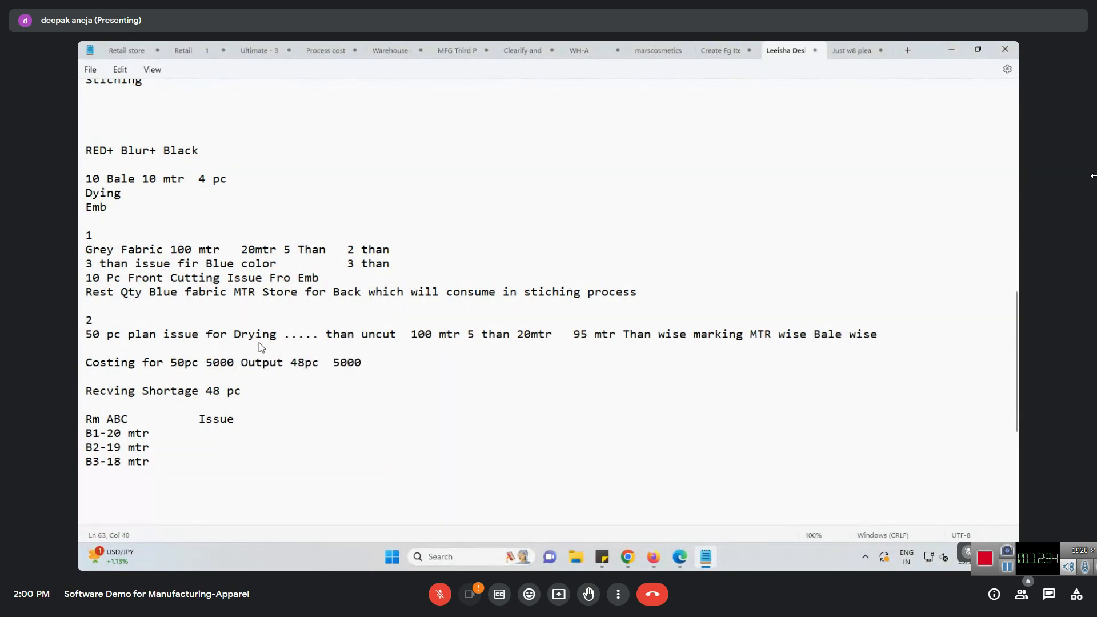
pyautogui.write('/48')
# Highlight the 5000/48 calculation at the end of the costing line
pyautogui.hotkey('shift', 'Left')
pyautogui.hotkey('shift', 'Left')
pyautogui.hotkey('shift', 'Left')
pyautogui.hotkey('shift', 'Left')
pyautogui.hotkey('shift', 'Left')
pyautogui.hotkey('shift', 'Left')
pyautogui.hotkey('shift', 'Left')
pyautogui.hotkey('shift', 'Left')
pyautogui.hotkey('shift', 'Left')
pyautogui.hotkey('shift', 'Right')
pyautogui.hotkey('shift', 'Right')
pyautogui.press('End')
pyautogui.hotkey('shift', 'Left')
pyautogui.hotkey('shift', 'Left')
pyautogui.hotkey('shift', 'Left')
pyautogui.hotkey('shift', 'Left')
pyautogui.hotkey('shift', 'Left')
pyautogui.hotkey('shift', 'Left')
pyautogui.hotkey('shift', 'Left')
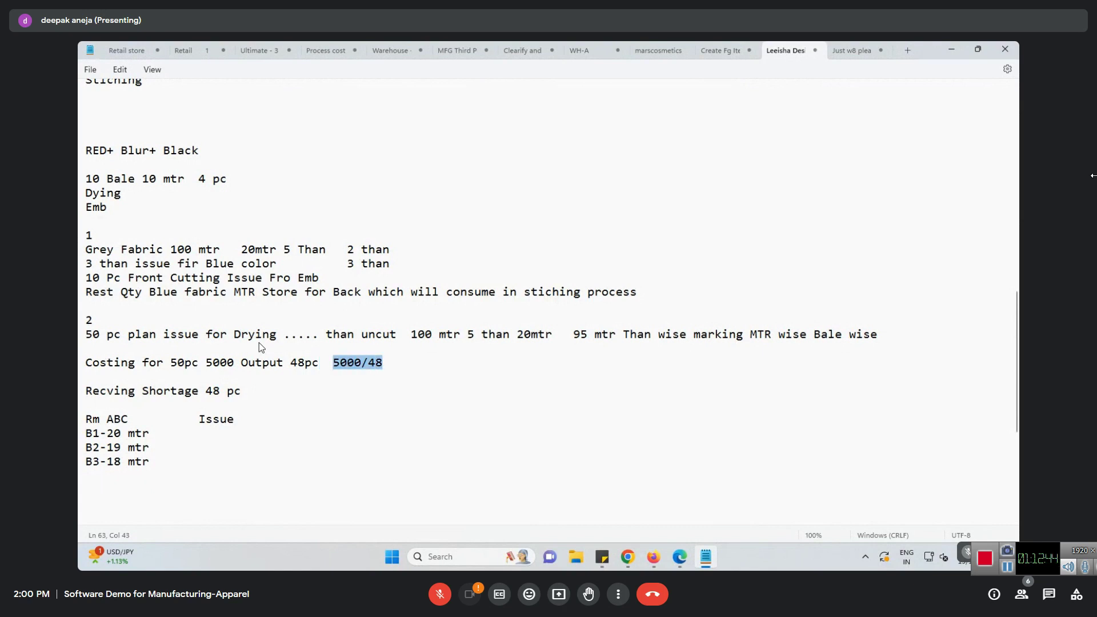
# Delete the 5000/48 calculation from the end of the costing line
pyautogui.press('Down')
pyautogui.press('Down')
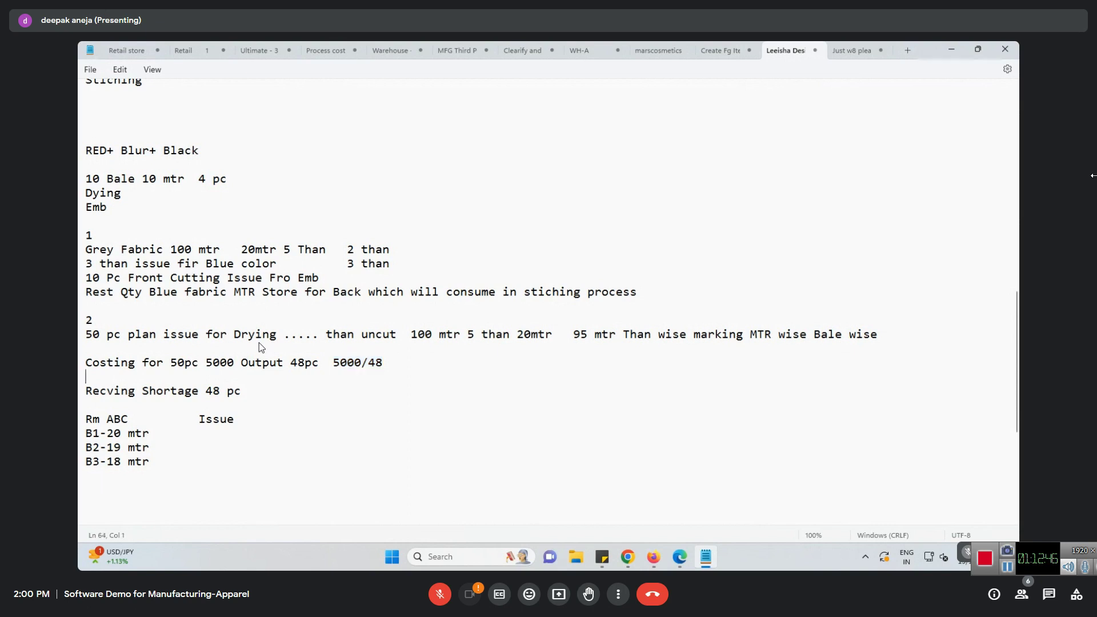
pyautogui.press('Down')
pyautogui.press('Up')
pyautogui.press('Up')
pyautogui.press('Up')
pyautogui.press('Left')
pyautogui.press('Left')
pyautogui.press('Left')
pyautogui.press('Left')
pyautogui.press('Left')
pyautogui.press('Left')
pyautogui.moveTo(291, 362); pyautogui.dragTo(418, 363)
pyautogui.press('Delete')
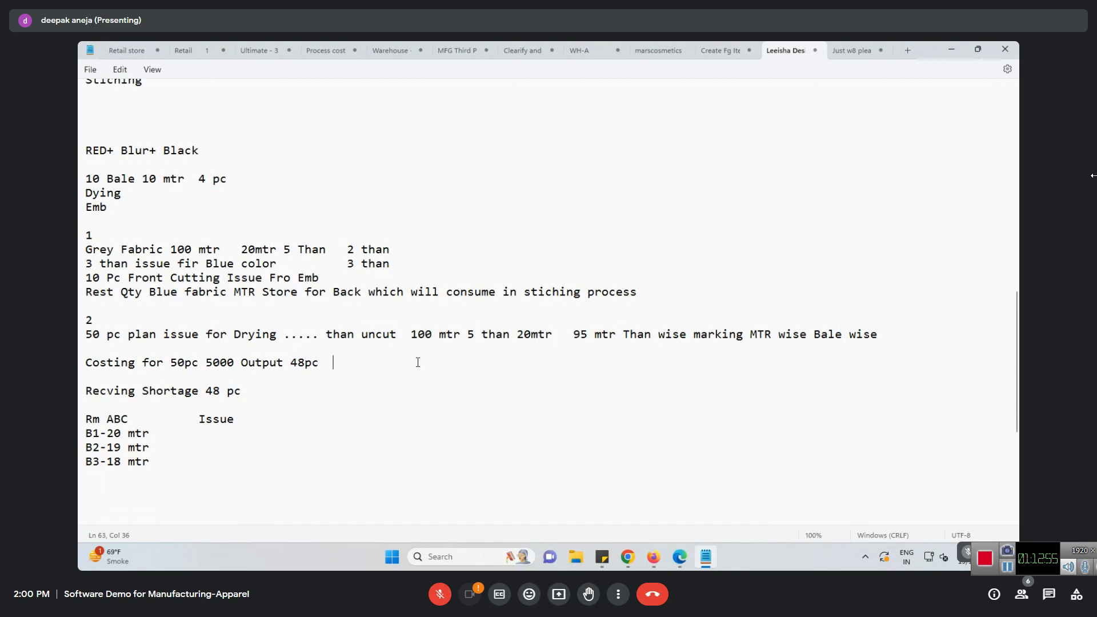
# Complete the Issue entry beside "Rm ABC" with "B1+B3 38mtr Pc wise average"
pyautogui.press('Home')
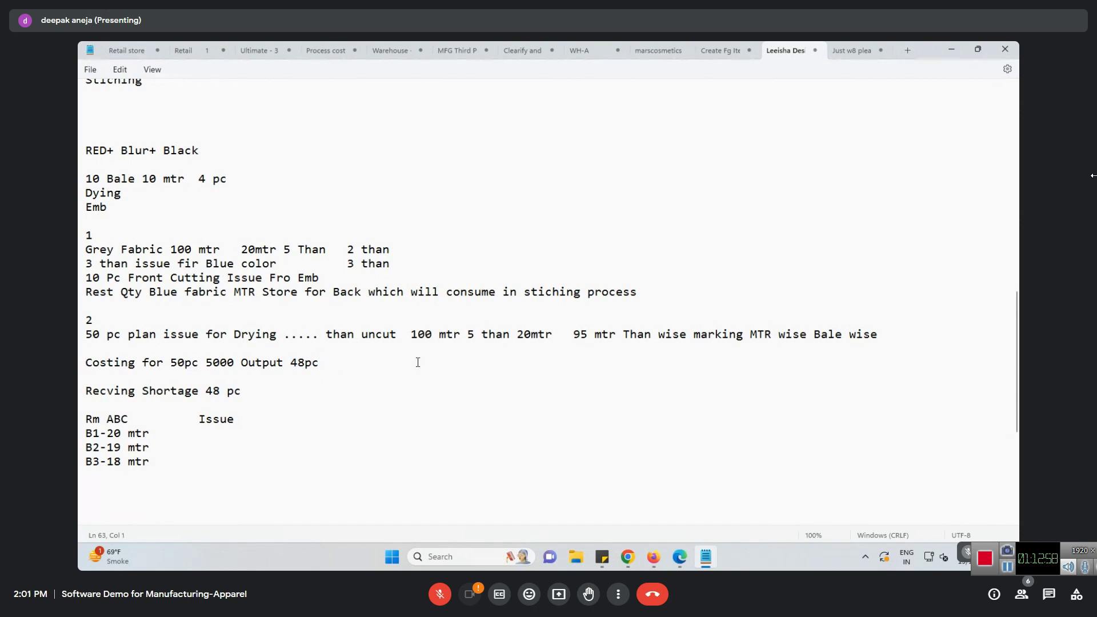
pyautogui.press('Down')
pyautogui.press('Down')
pyautogui.press('Down')
pyautogui.press('Down')
pyautogui.press('End')
pyautogui.moveTo(84, 432); pyautogui.dragTo(190, 457)
pyautogui.click(296, 421)
pyautogui.write('B1+B3  3')
pyautogui.write('Pc  w')
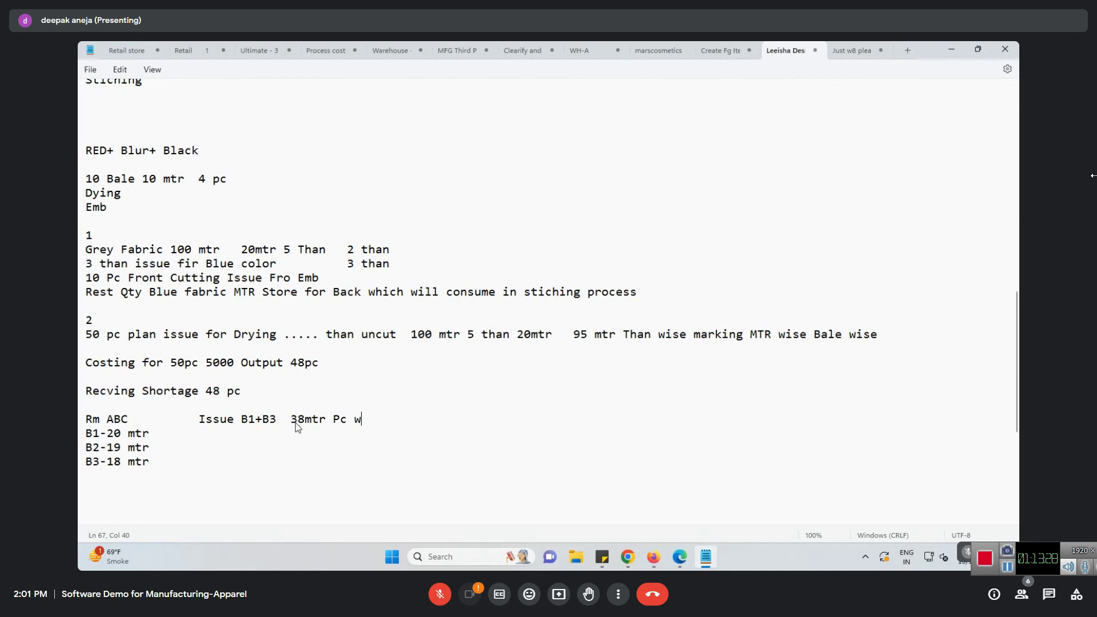
pyautogui.write('ise average')
# Add "+B1(10)" after B3 in the Issue entry and set its quantity to 48mtr
pyautogui.hotkey('ctrl', 'Left')
pyautogui.write('+')
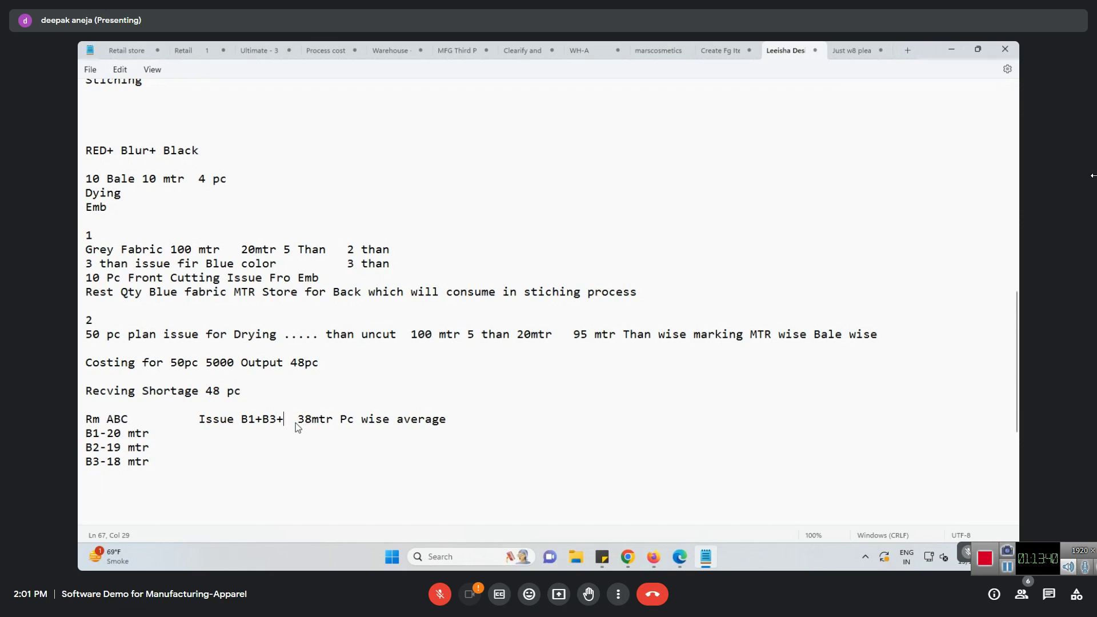
pyautogui.write('B1')
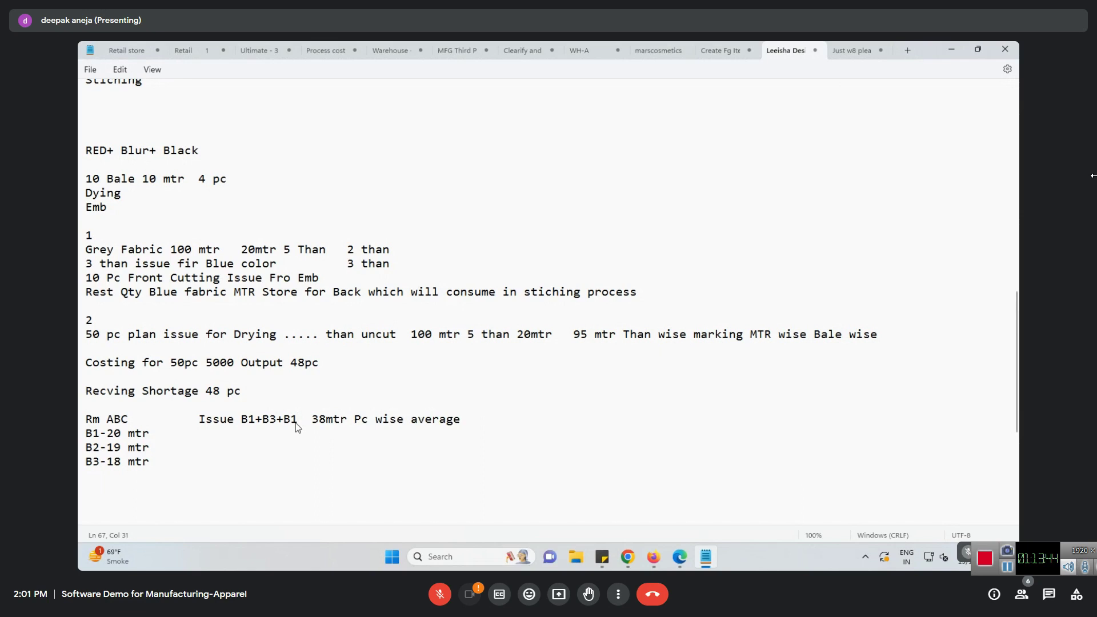
pyautogui.write('(10)')
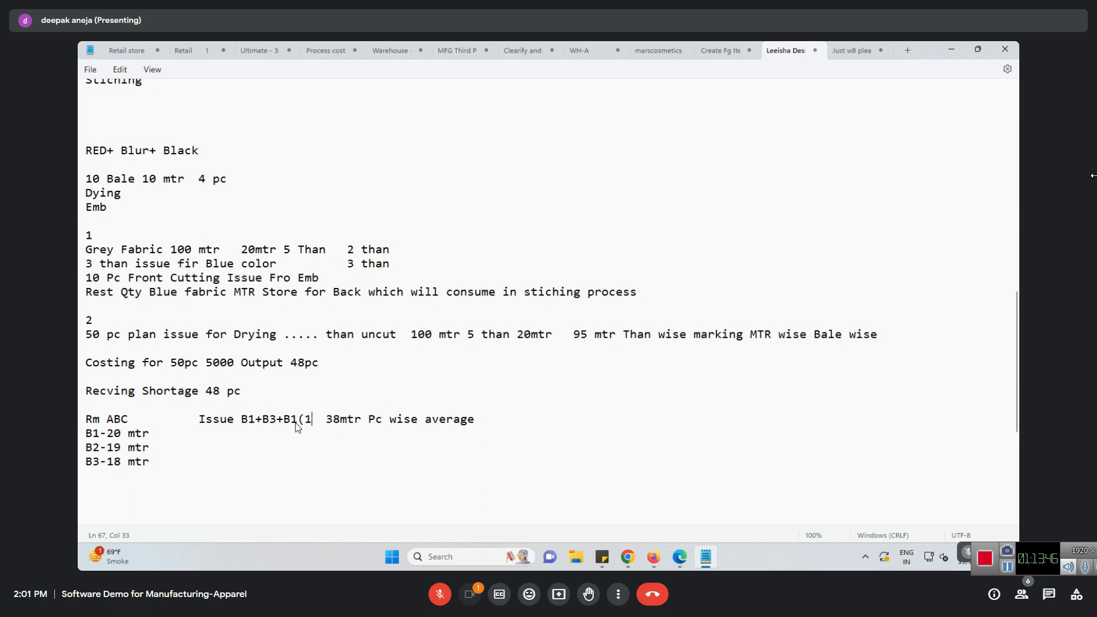
pyautogui.press('Right')
pyautogui.press('Right')
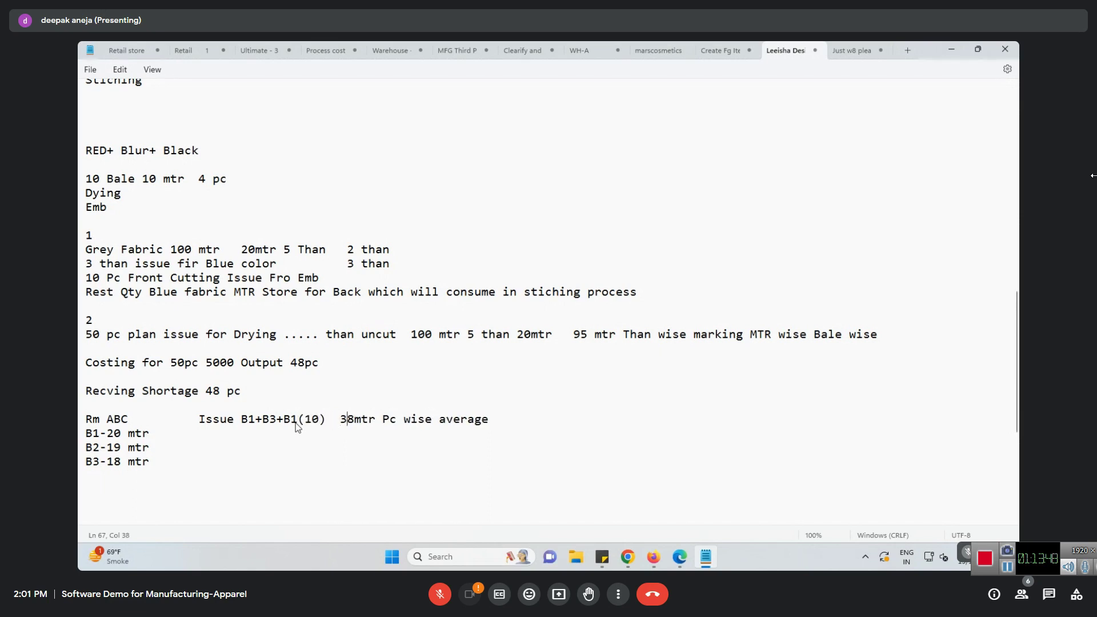
pyautogui.press('BackSpace')
pyautogui.write('4')
# Append the dashed balances 10 mtr to the B1 line, 0 to the B2 line and 0 to the B3 line
pyautogui.press('Down')
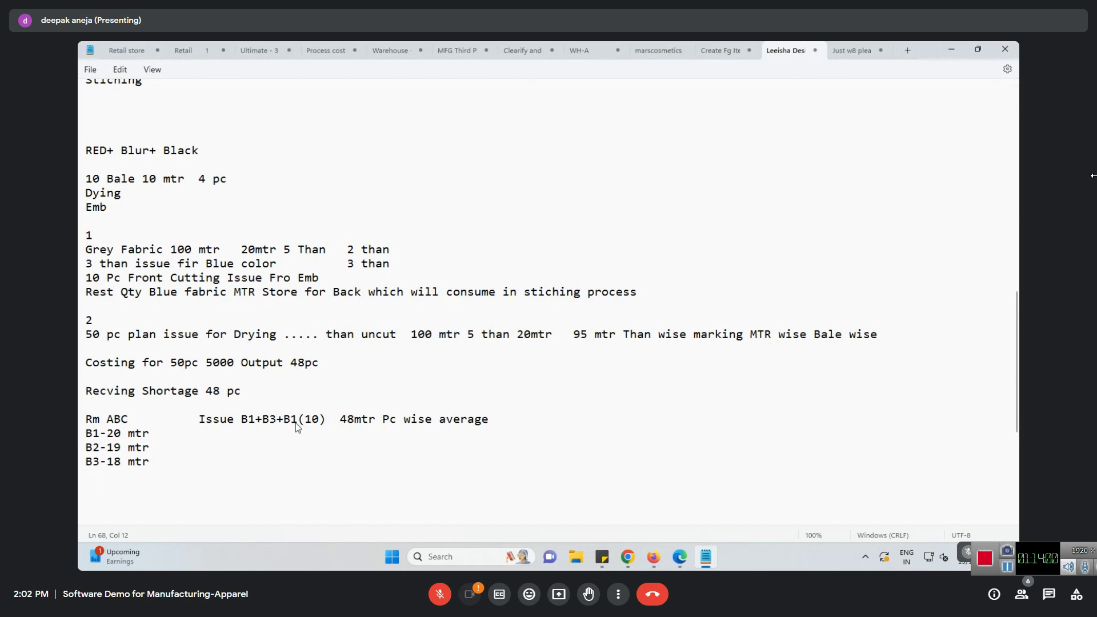
pyautogui.write('--- 10 mtr')
pyautogui.press('Down')
pyautogui.write('----- 0')
pyautogui.press('Down')
pyautogui.write('------ 0')
pyautogui.press('Up')
pyautogui.press('Left')
pyautogui.press('Up')
pyautogui.press('Up')
# Extend the B3 bale line with "7 pc", "9 + 9" and "6pc"
pyautogui.press('Down')
pyautogui.press('Down')
pyautogui.press('Down')
pyautogui.press('End')
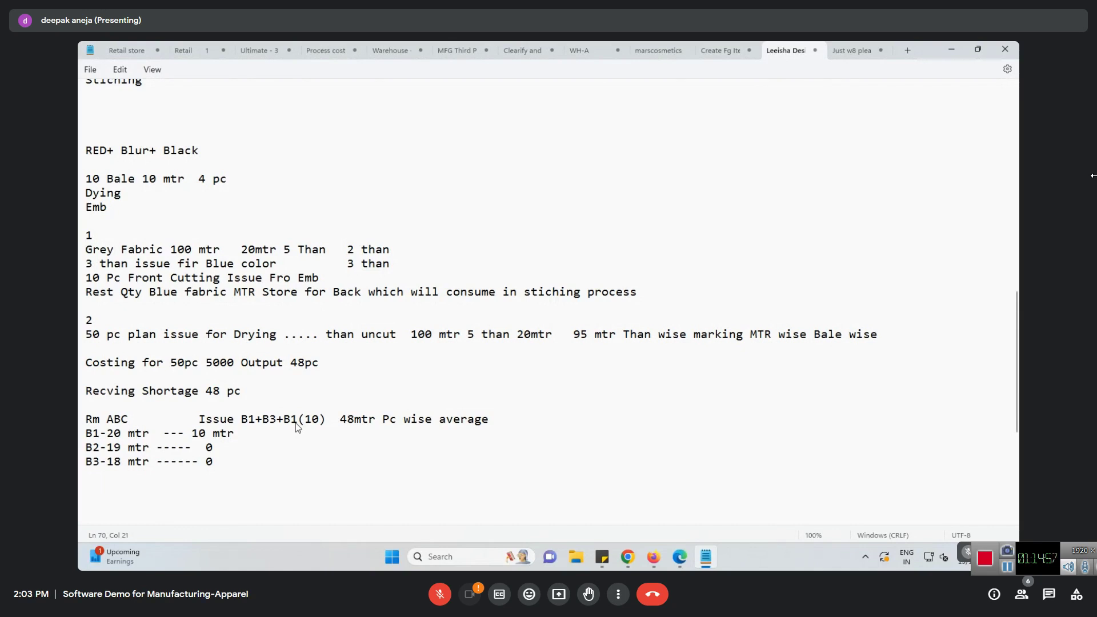
pyautogui.write('9 +9')
pyautogui.press('Left')
pyautogui.press('Left')
pyautogui.press('Left')
pyautogui.write('7 pc')
pyautogui.press('Right')
pyautogui.press('Right')
pyautogui.press('Right')
pyautogui.press('Right')
pyautogui.press('Right')
pyautogui.press('Right')
pyautogui.press('Right')
pyautogui.write('6pc')
pyautogui.hotkey('ctrl', 'shift', 'Left')
pyautogui.press('Right')
# Append "2mtr wastage 1 pc" to the end of the B3 bale line
pyautogui.write('2mtr wastage')
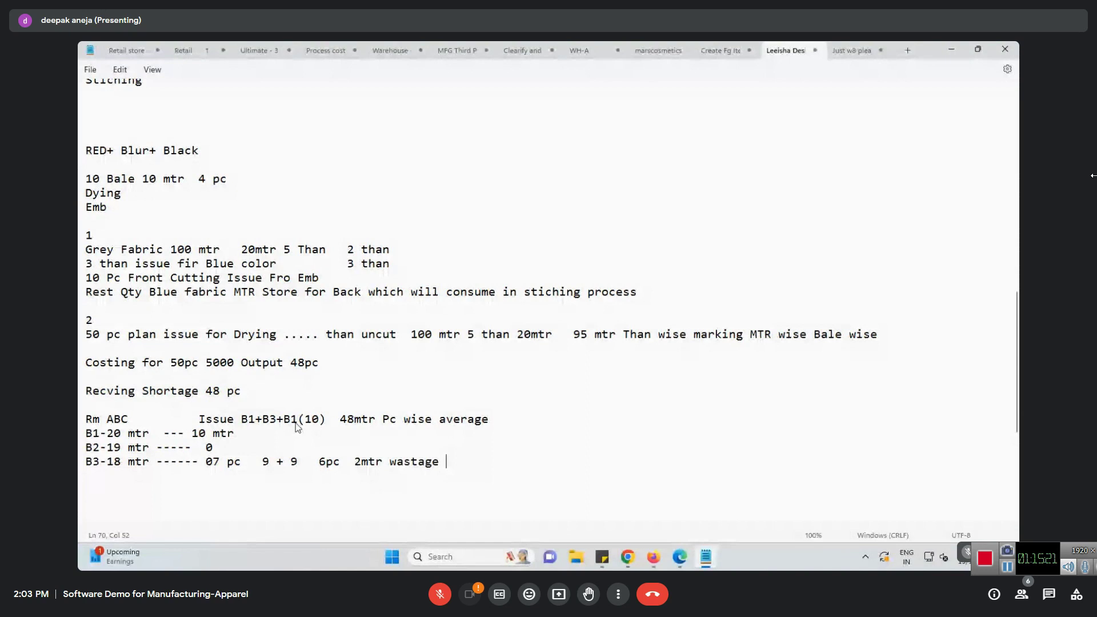
pyautogui.press('Left')
pyautogui.press('Left')
pyautogui.press('Left')
pyautogui.press('Left')
pyautogui.press('Left')
pyautogui.press('Left')
pyautogui.press('Left')
pyautogui.press('Left')
pyautogui.press('Left')
pyautogui.press('Left')
pyautogui.press('Left')
pyautogui.press('Right')
pyautogui.press('Right')
pyautogui.press('Right')
pyautogui.press('Right')
pyautogui.press('Right')
pyautogui.press('Right')
pyautogui.press('Right')
pyautogui.press('Right')
pyautogui.press('Right')
pyautogui.press('Right')
pyautogui.press('Right')
pyautogui.press('Right')
pyautogui.write('1 pc')
# Highlight "2mtr wastage" in the B3 bale line
pyautogui.press('Right')
pyautogui.press('Right')
pyautogui.press('Right')
pyautogui.press('Right')
pyautogui.hotkey('shift', 'Left')
pyautogui.hotkey('shift', 'Left')
pyautogui.hotkey('shift', 'Left')
pyautogui.hotkey('shift', 'Left')
pyautogui.hotkey('shift', 'Left')
pyautogui.hotkey('shift', 'Left')
pyautogui.hotkey('shift', 'Left')
pyautogui.hotkey('shift', 'Left')
pyautogui.hotkey('shift', 'Left')
pyautogui.hotkey('shift', 'Left')
pyautogui.hotkey('shift', 'Left')
pyautogui.hotkey('shift', 'Left')
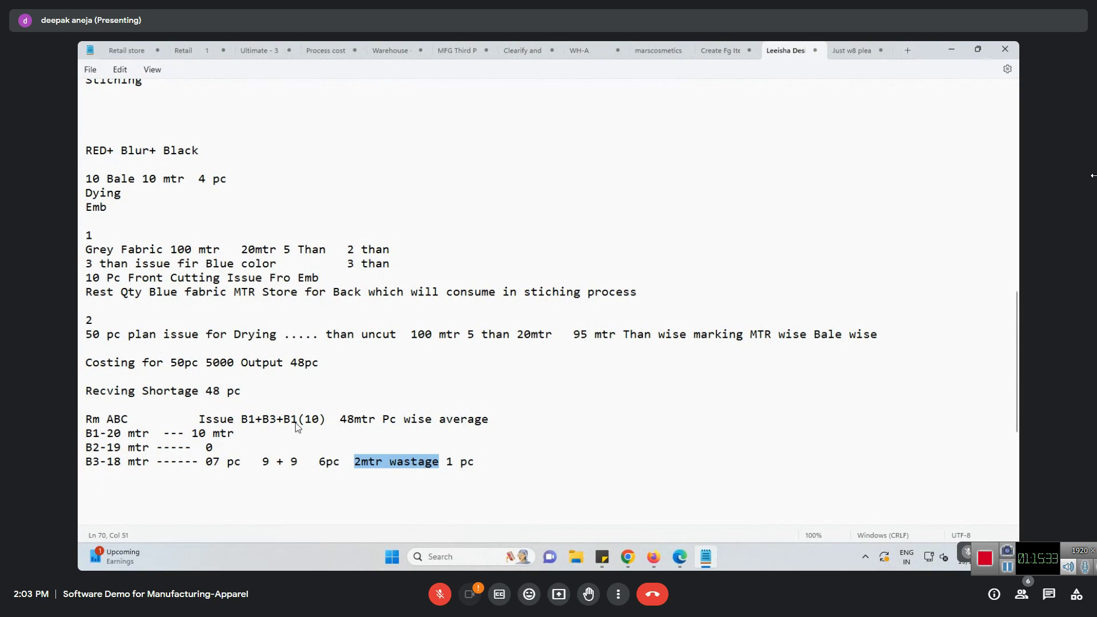
# Highlight the opening "B3-18 mtr ------" portion of the B3 bale line
pyautogui.press('Home')
pyautogui.hotkey('shift', 'Right')
pyautogui.hotkey('shift', 'Right')
pyautogui.hotkey('shift', 'Right')
pyautogui.hotkey('shift', 'Right')
pyautogui.hotkey('shift', 'Right')
pyautogui.hotkey('shift', 'Right')
pyautogui.hotkey('shift', 'Right')
pyautogui.hotkey('shift', 'Right')
pyautogui.hotkey('shift', 'Right')
pyautogui.hotkey('shift', 'Right')
pyautogui.hotkey('shift', 'Right')
pyautogui.hotkey('shift', 'Right')
pyautogui.hotkey('shift', 'Right')
pyautogui.hotkey('shift', 'Right')
pyautogui.hotkey('shift', 'Right')
pyautogui.hotkey('shift', 'Right')
pyautogui.hotkey('shift', 'Right')
pyautogui.hotkey('shift', 'Right')
pyautogui.hotkey('shift', 'Right')
pyautogui.hotkey('shift', 'Right')
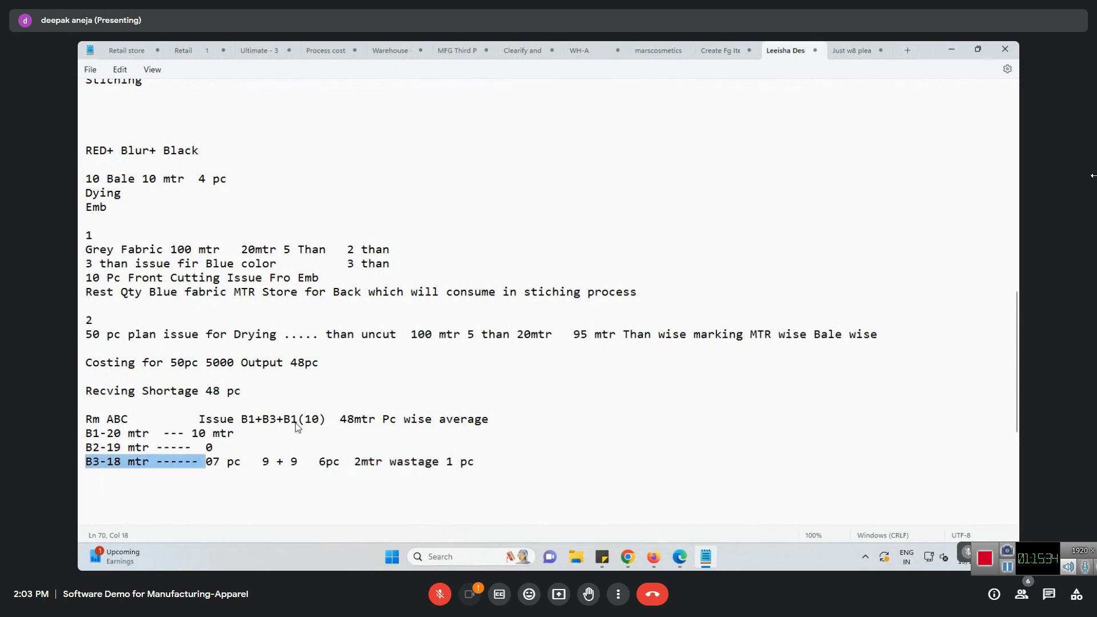
# Append the division "700/6 =" to the end of the B3 bale line
pyautogui.press('End')
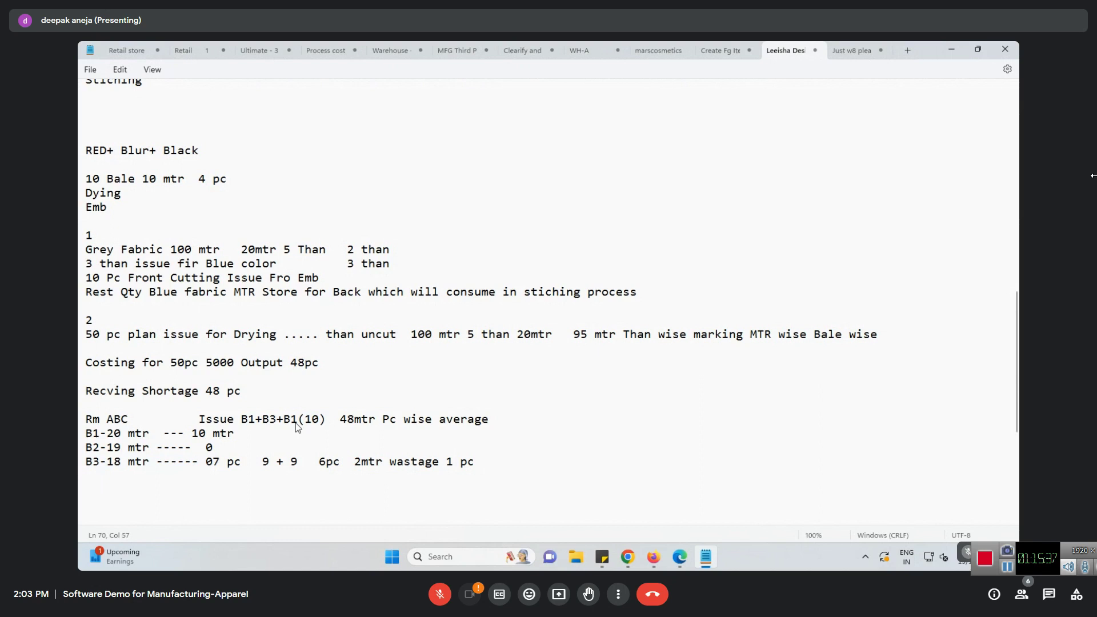
pyautogui.write('700/6=')
pyautogui.press('Left')
# Switch to the browser's Receipts Against Issues entry and try to set the total quantity of SPR 1545 GREEN to 4
pyautogui.click(628, 557)
pyautogui.click(582, 494)
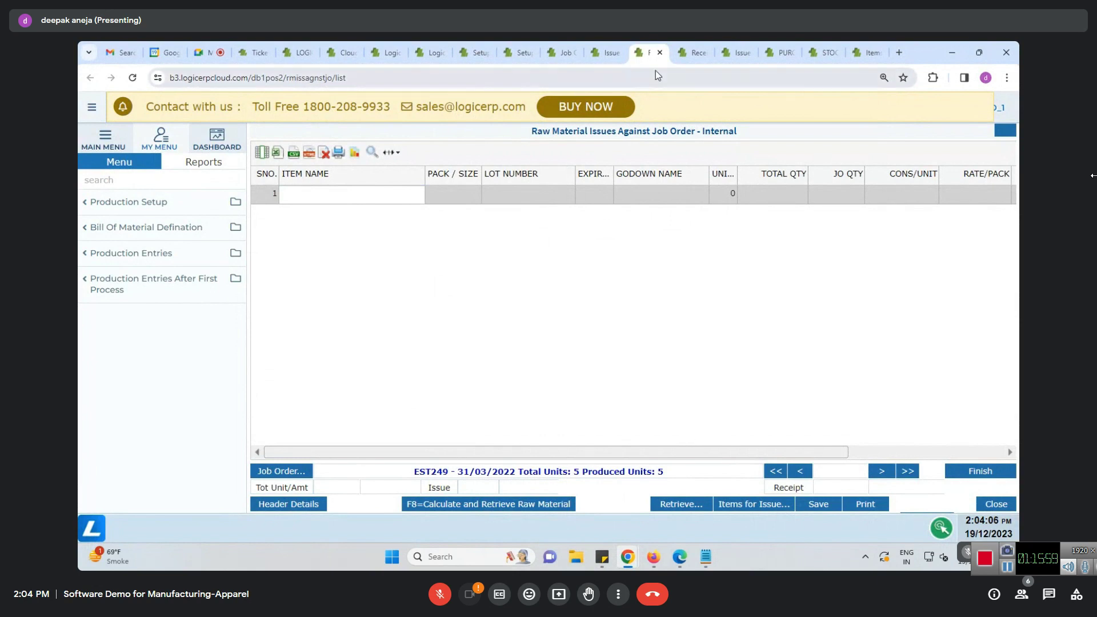
pyautogui.click(696, 55)
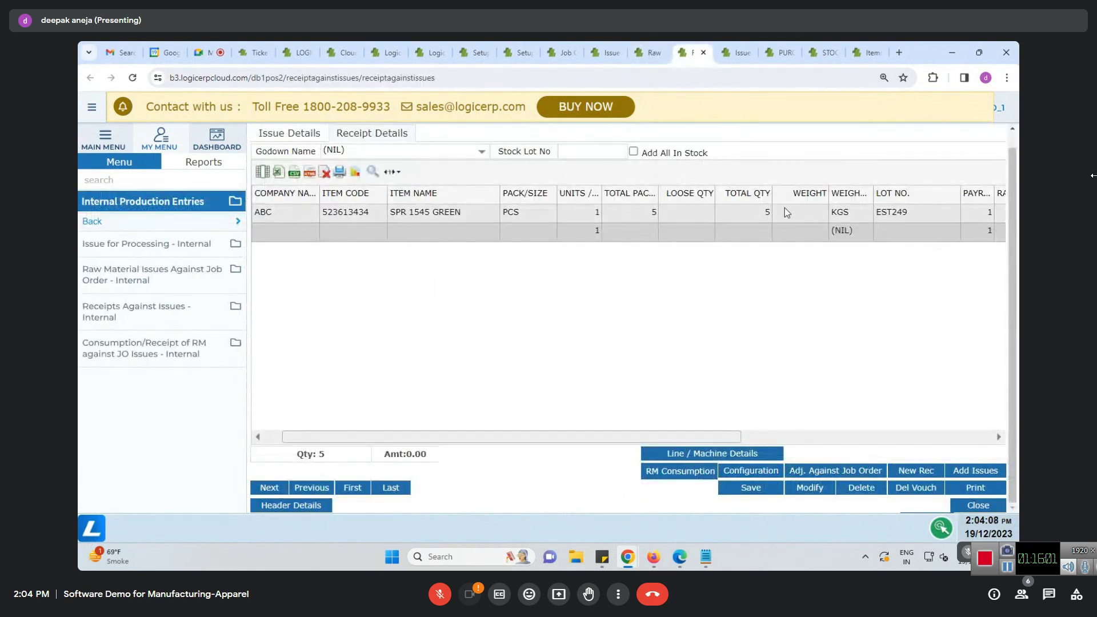
pyautogui.click(752, 211)
pyautogui.write('4')
pyautogui.press('Tab')
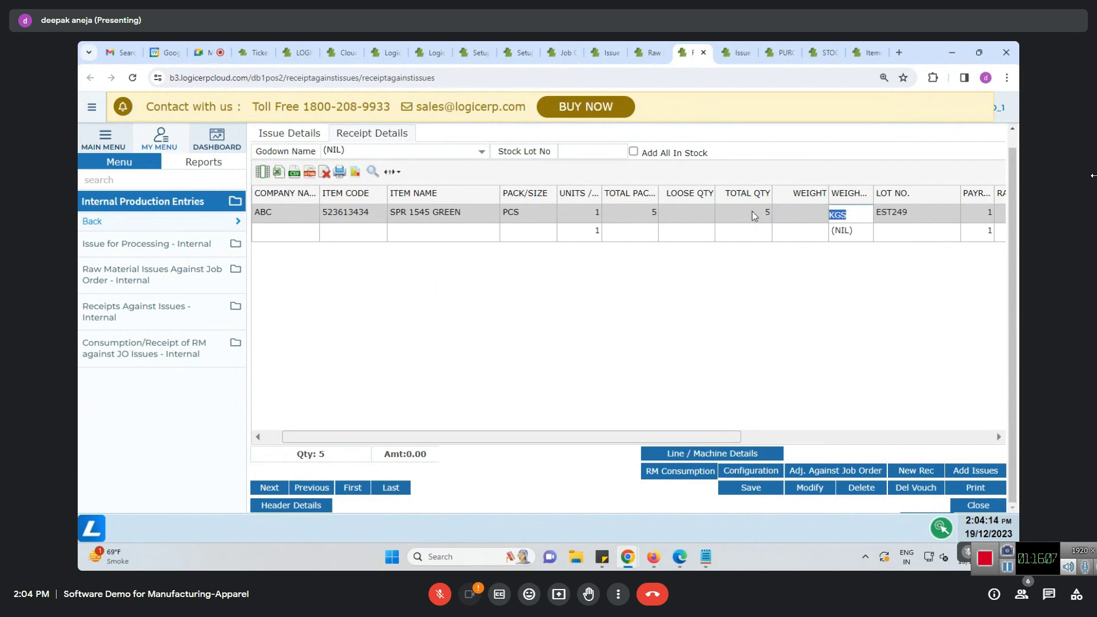
# Open the raw material consumption item details for the SPR 1545 GREEN receipt line
pyautogui.moveTo(749, 437); pyautogui.dragTo(897, 438)
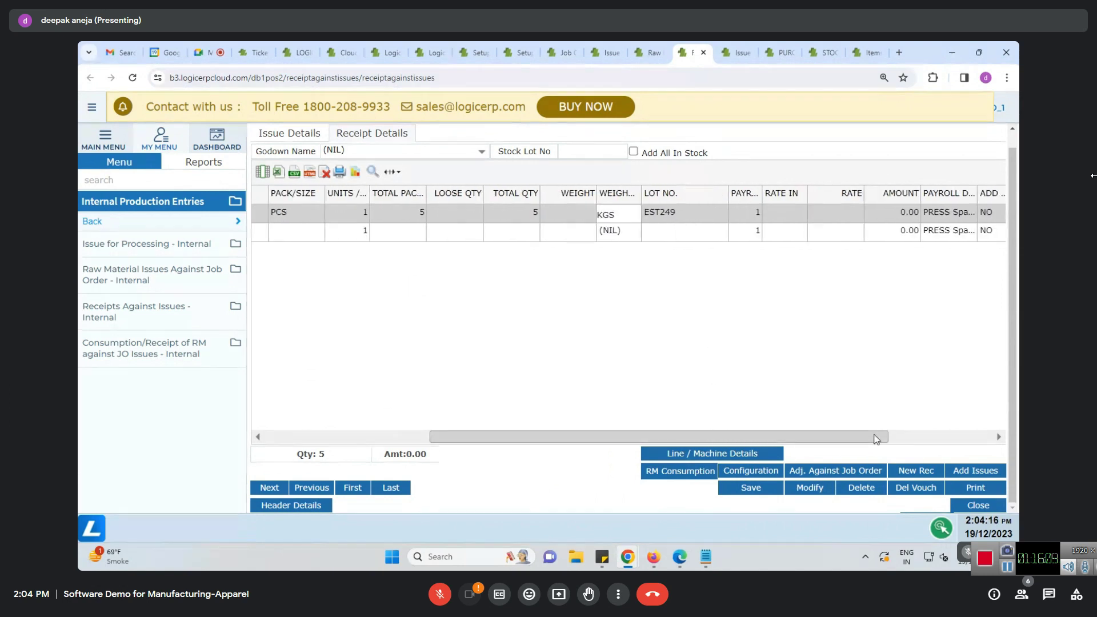
pyautogui.press('Tab')
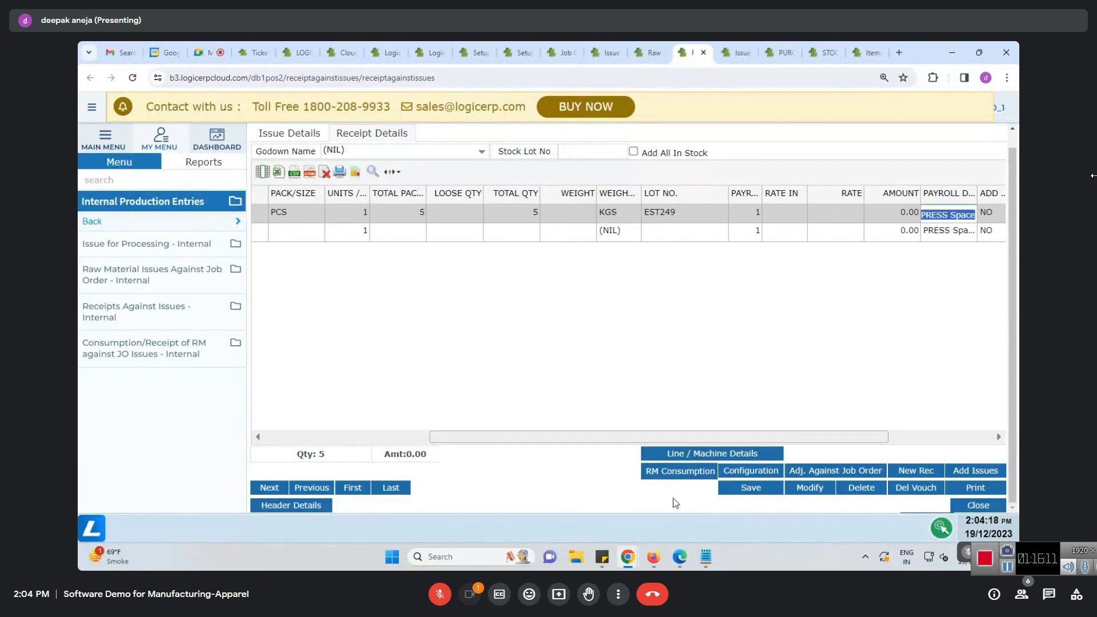
pyautogui.click(669, 472)
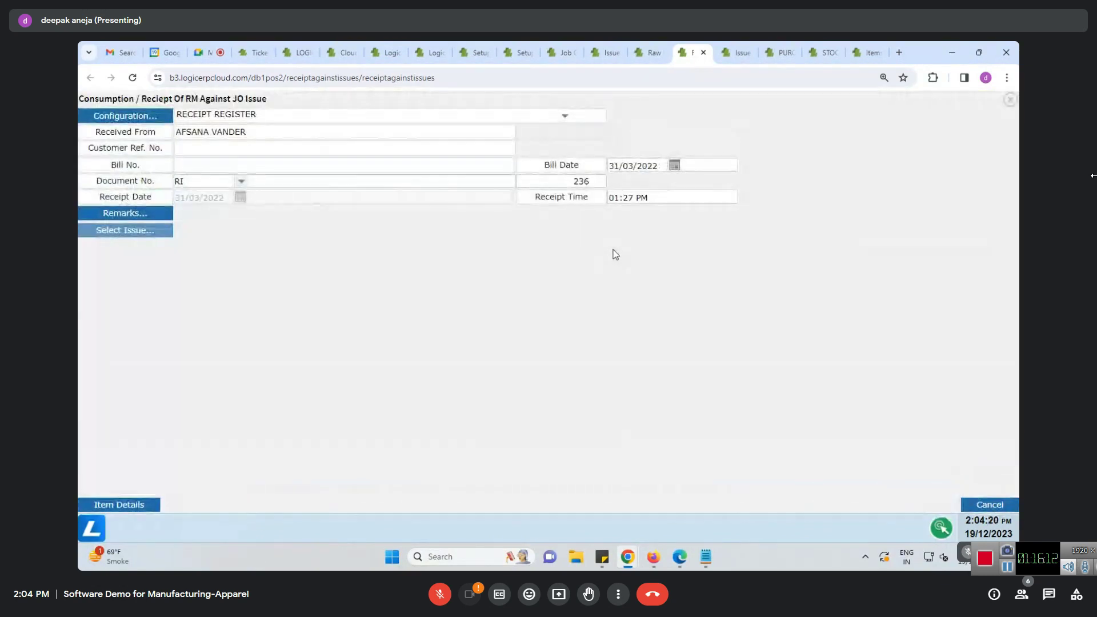
pyautogui.click(150, 506)
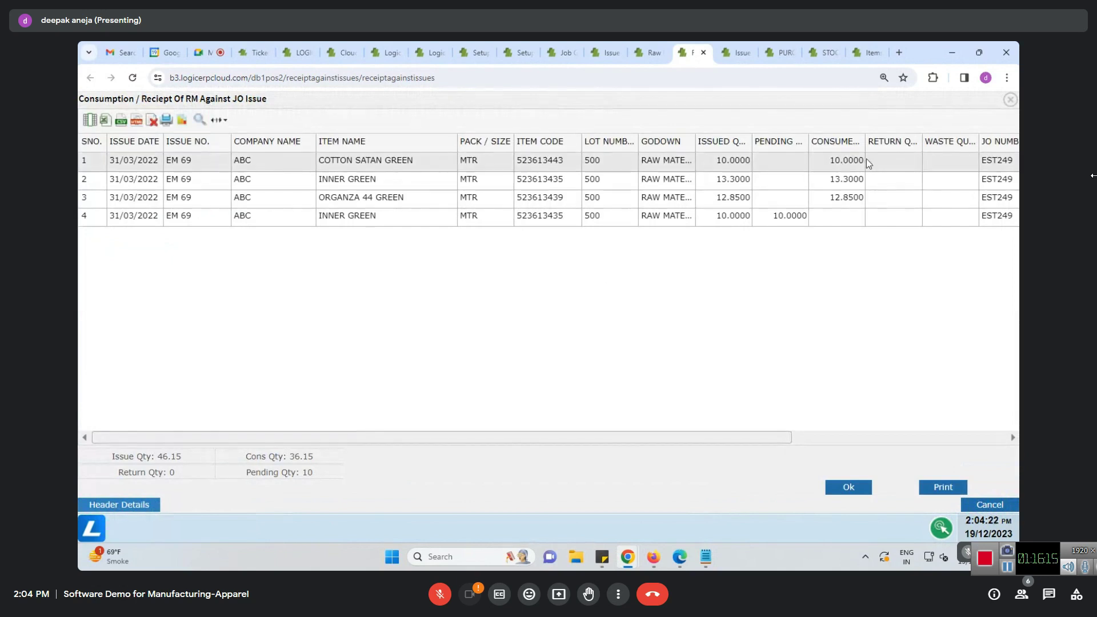
# Widen the Waste Quantity column and enter a waste quantity of 2 for COTTON SATAN GREEN
pyautogui.click(958, 157)
pyautogui.doubleClick(979, 143)
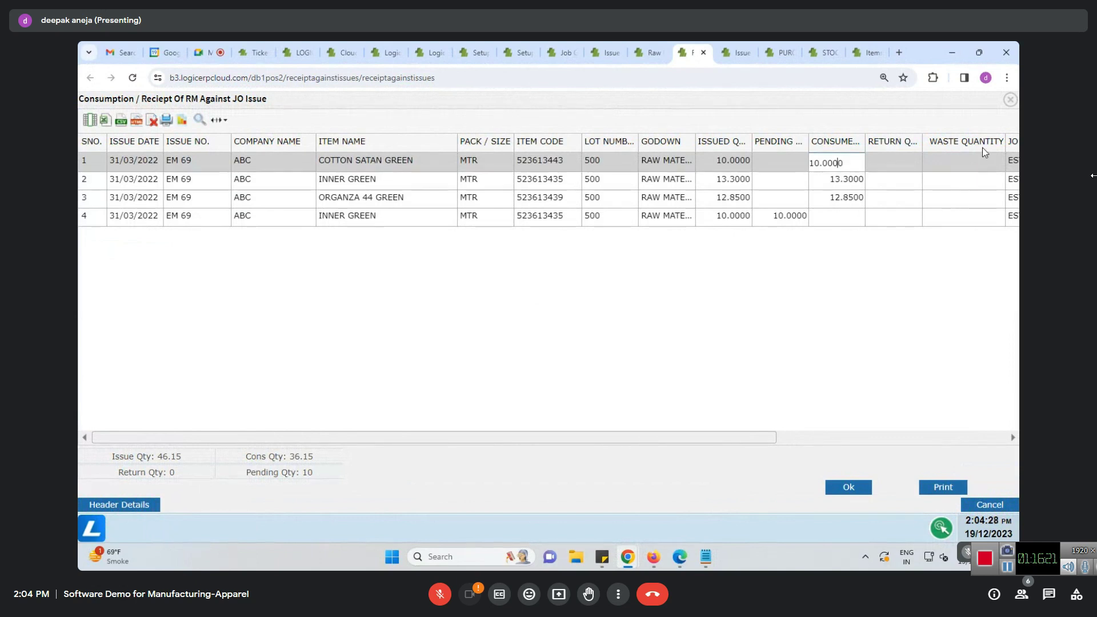
pyautogui.click(958, 165)
pyautogui.write('2')
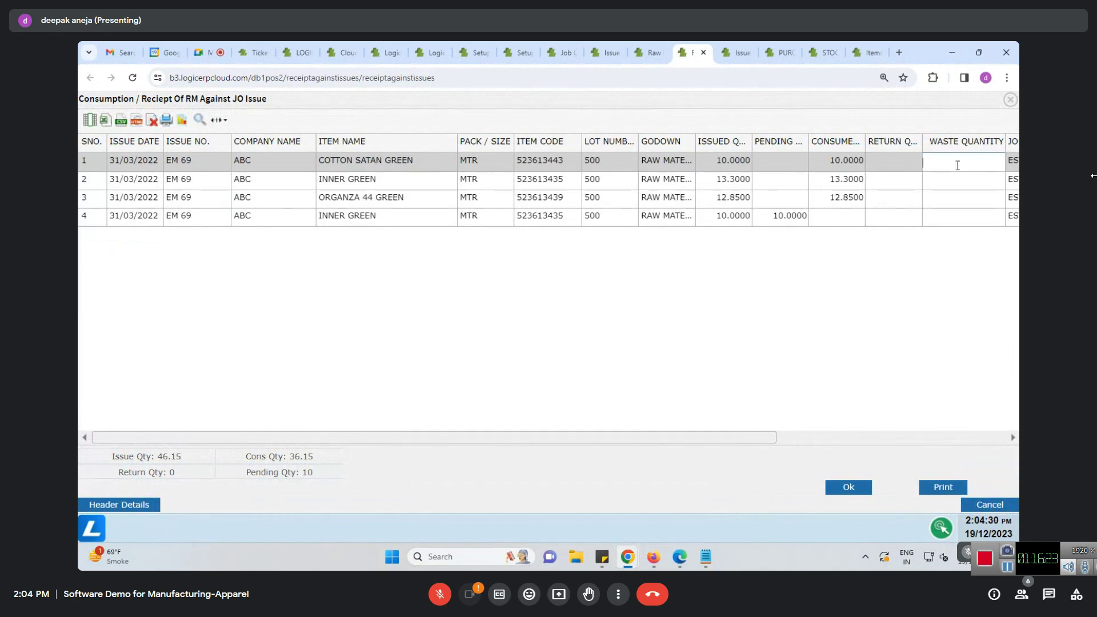
pyautogui.press('Return')
pyautogui.press('Return')
pyautogui.press('Return')
pyautogui.press('Return')
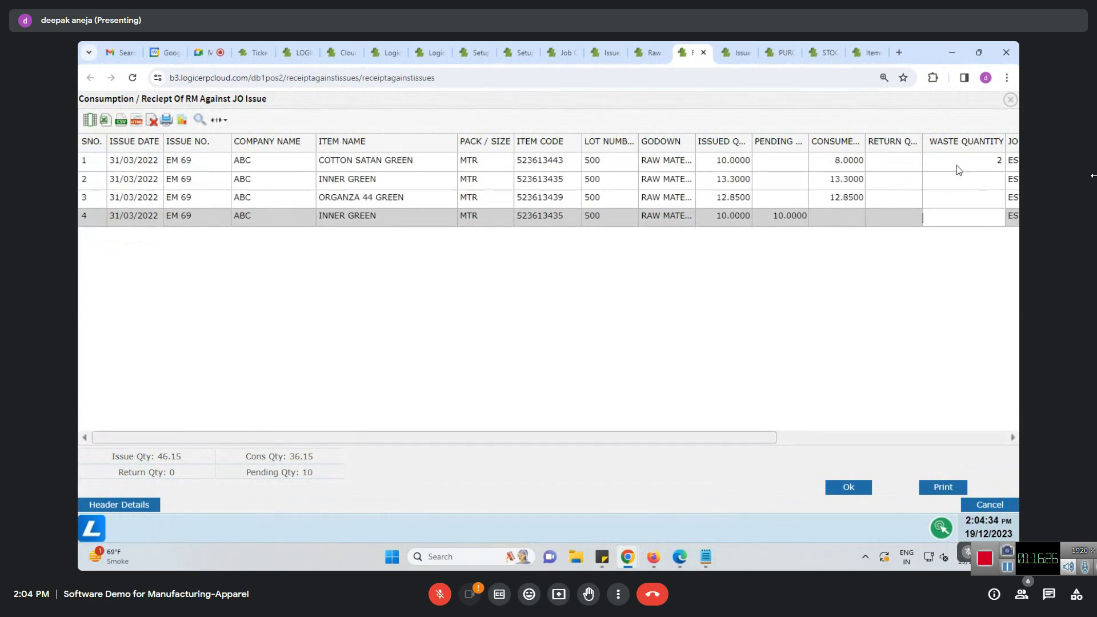
pyautogui.click(957, 166)
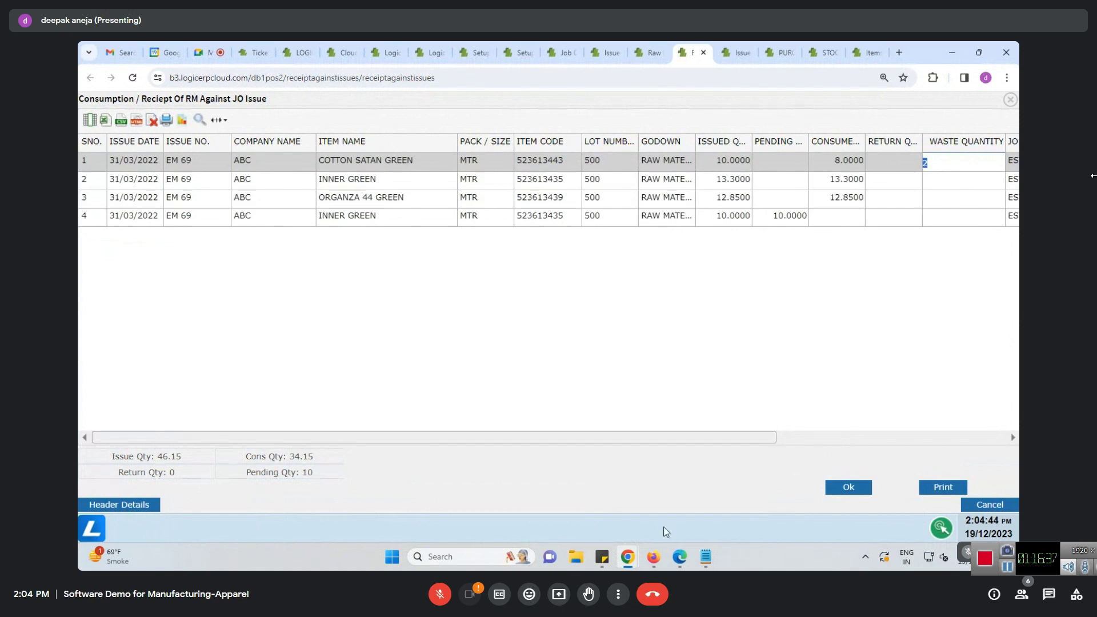
# Switch to the Notepad notes and highlight the whole B3 bale line
pyautogui.click(707, 558)
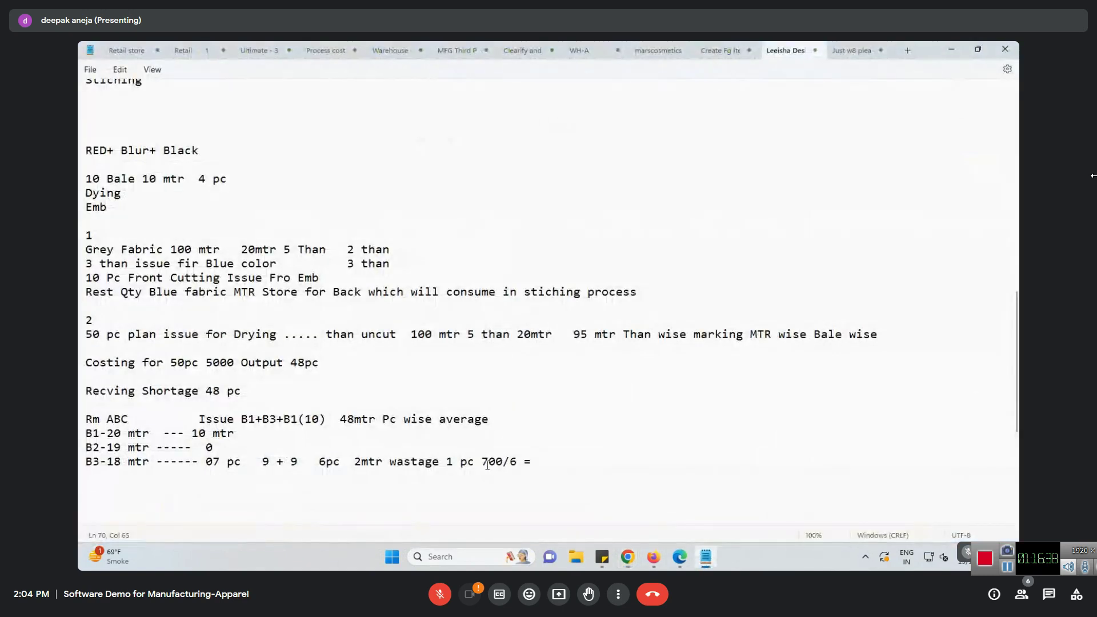
pyautogui.moveTo(199, 461); pyautogui.dragTo(221, 462)
pyautogui.click(81, 467)
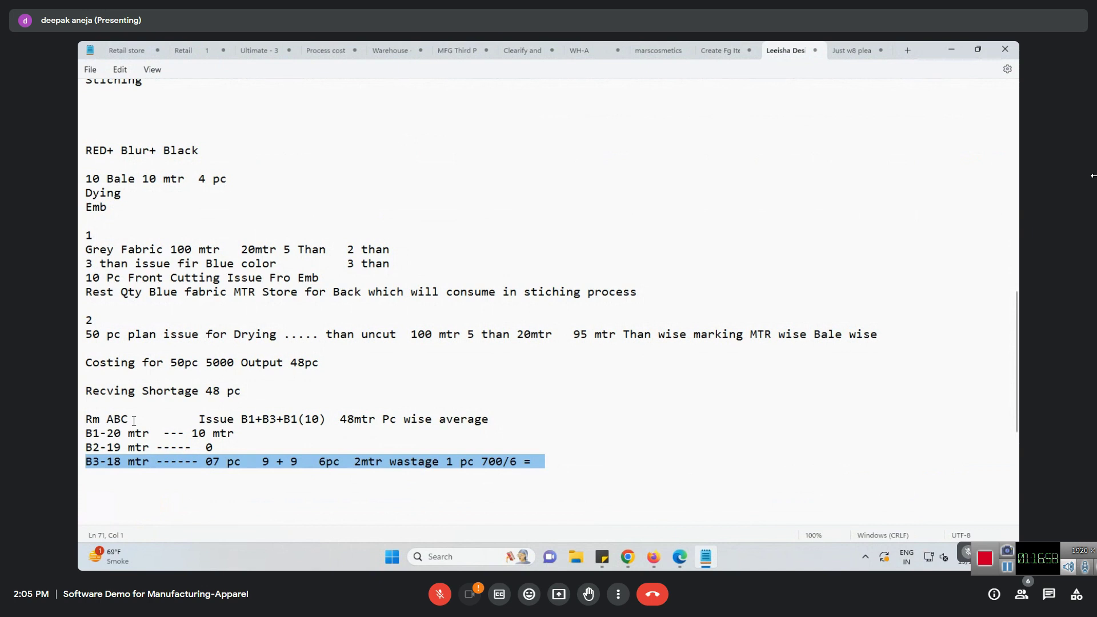
# Append "++++ Extra Rm Fabric Issue" to the end of the B3 bale line
pyautogui.click(612, 460)
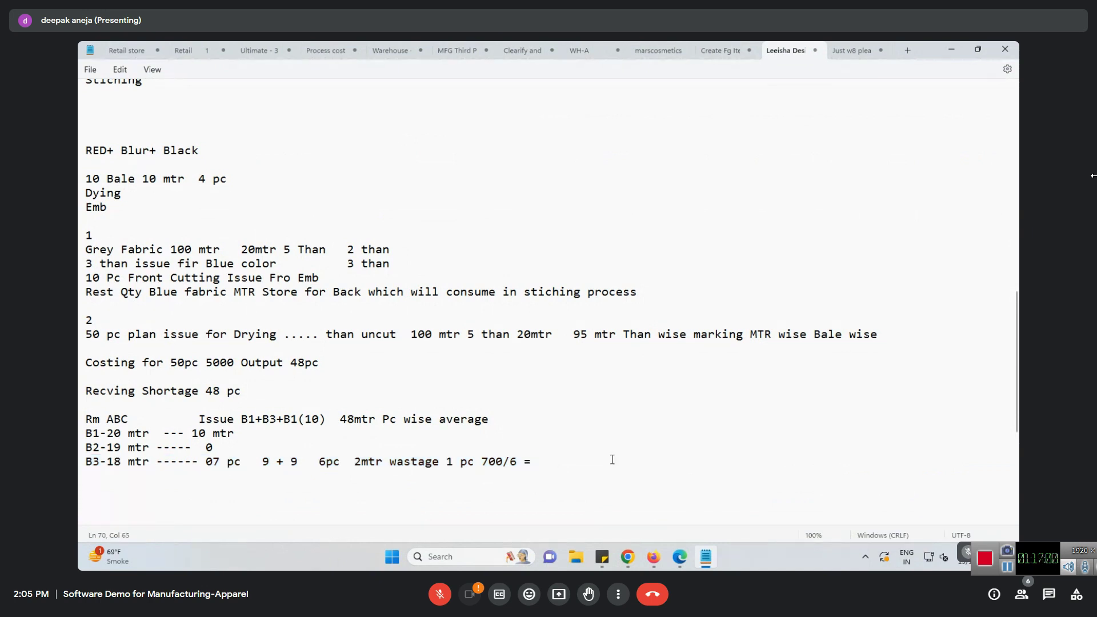
pyautogui.write('++++ E')
pyautogui.write('xtra Emn')
pyautogui.press('BackSpace')
pyautogui.press('BackSpace')
pyautogui.press('BackSpace')
pyautogui.write('Rm Fabric Issue')
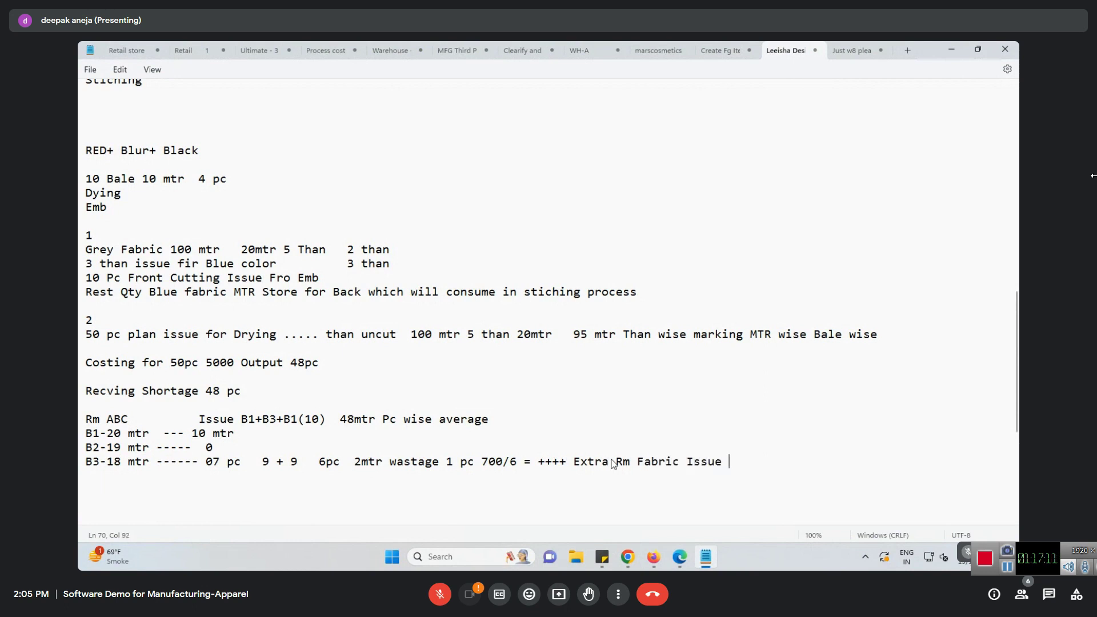
# Append "700+90 790" after "Extra Rm Fabric Issue" and highlight the extra issue text through "700+90"
pyautogui.moveTo(574, 463); pyautogui.dragTo(735, 463)
pyautogui.click(735, 463)
pyautogui.click(503, 462)
pyautogui.click(759, 464)
pyautogui.write('700+90  790')
pyautogui.click(525, 462)
pyautogui.moveTo(542, 461); pyautogui.dragTo(780, 461)
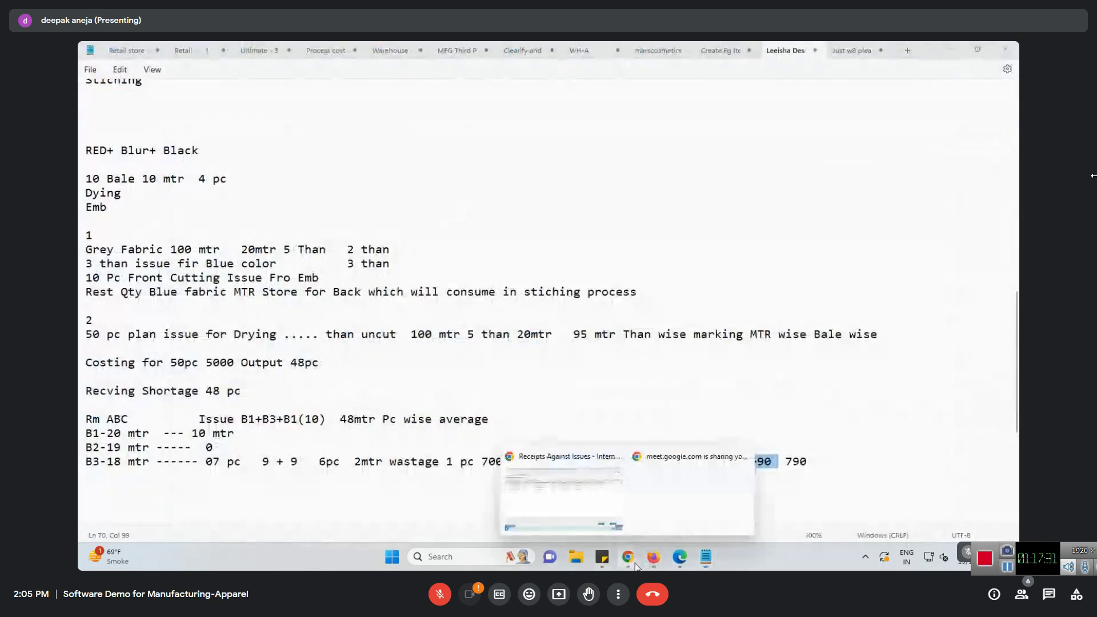
# Switch to the browser's Raw Material Issues Against Job Order entry and pick INNER GREEN as the first item
pyautogui.click(579, 493)
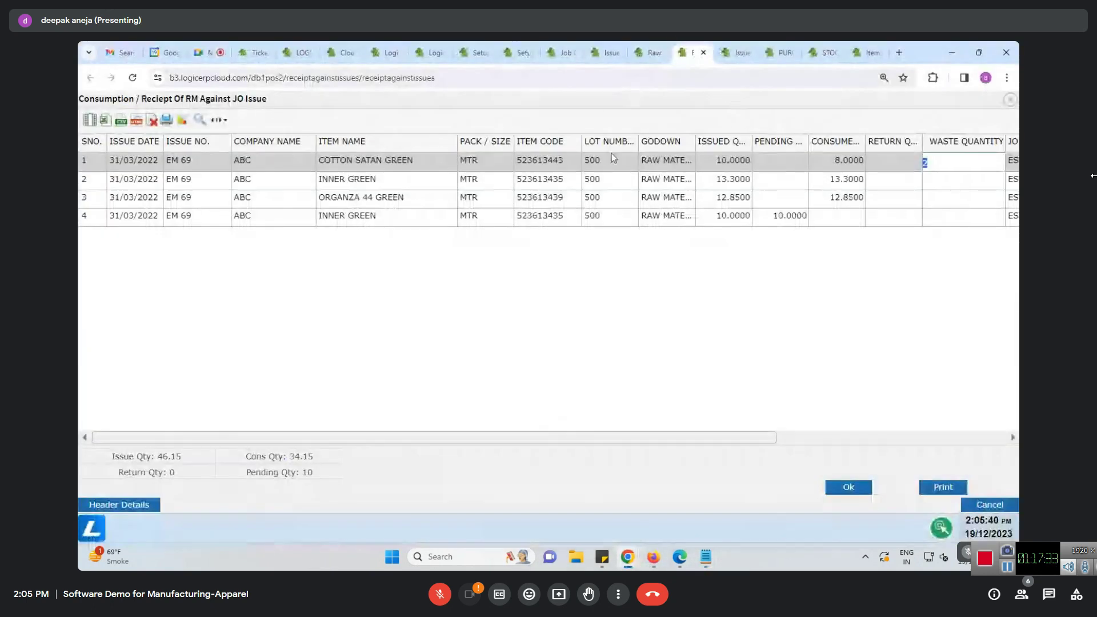
pyautogui.moveTo(633, 438)
pyautogui.mouseDown()
pyautogui.moveTo(826, 437)
pyautogui.moveTo(634, 437)
pyautogui.mouseUp()
pyautogui.click(1012, 511)
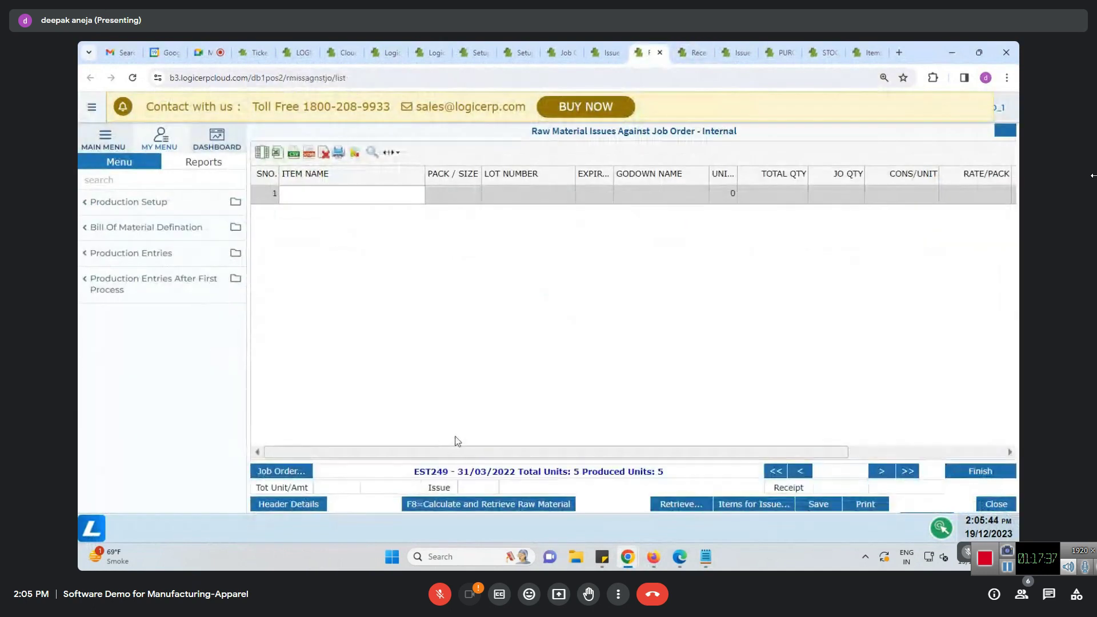
pyautogui.click(350, 200)
pyautogui.write('IN')
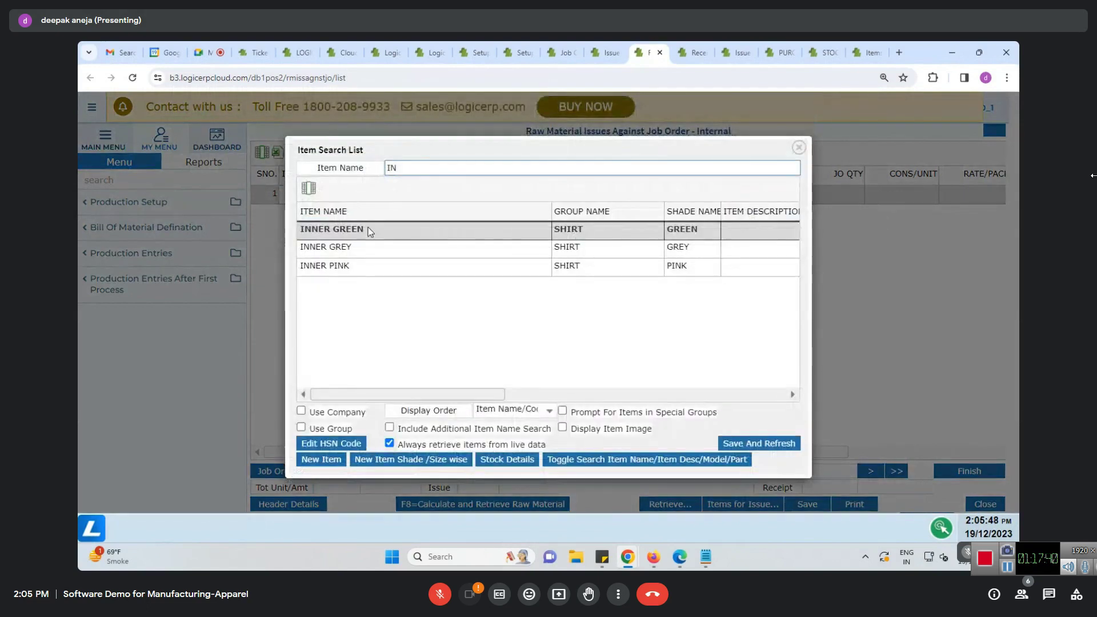
pyautogui.doubleClick(371, 232)
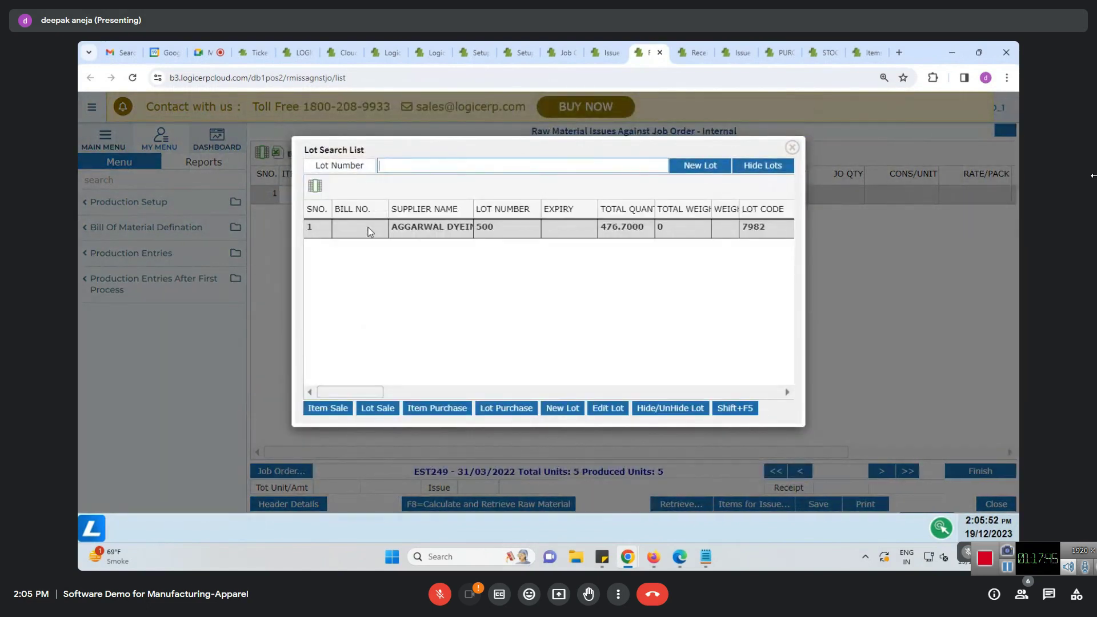
# Assign lot 500 to the INNER GREEN line and issue a total quantity of 2
pyautogui.doubleClick(368, 227)
pyautogui.write('2')
pyautogui.press('Return')
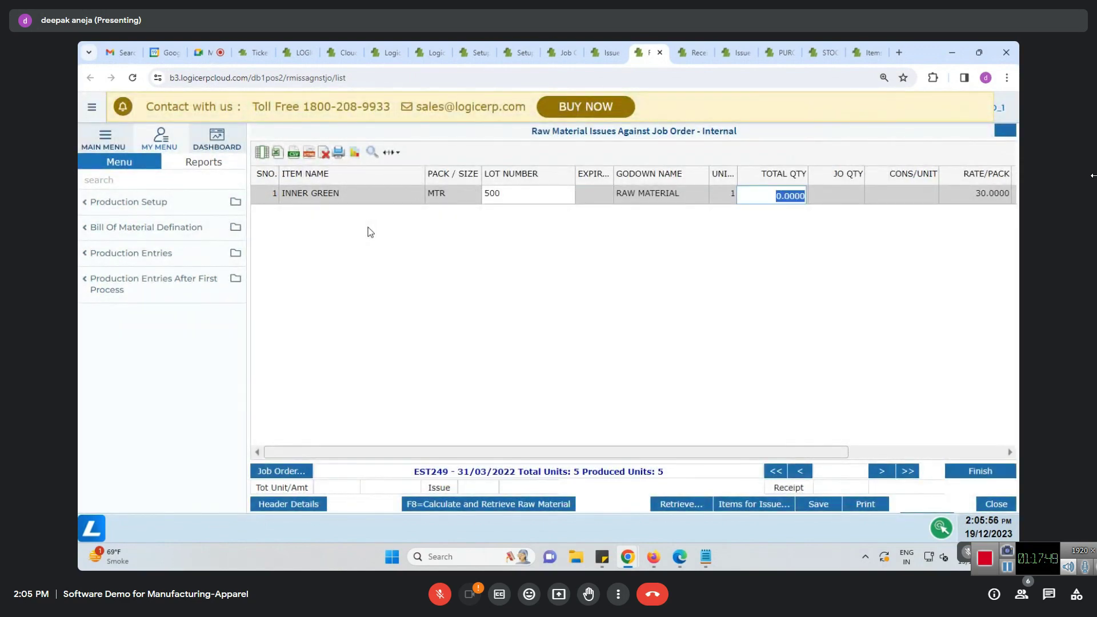
pyautogui.write('2')
pyautogui.press('Return')
pyautogui.press('Return')
pyautogui.press('Return')
pyautogui.press('Return')
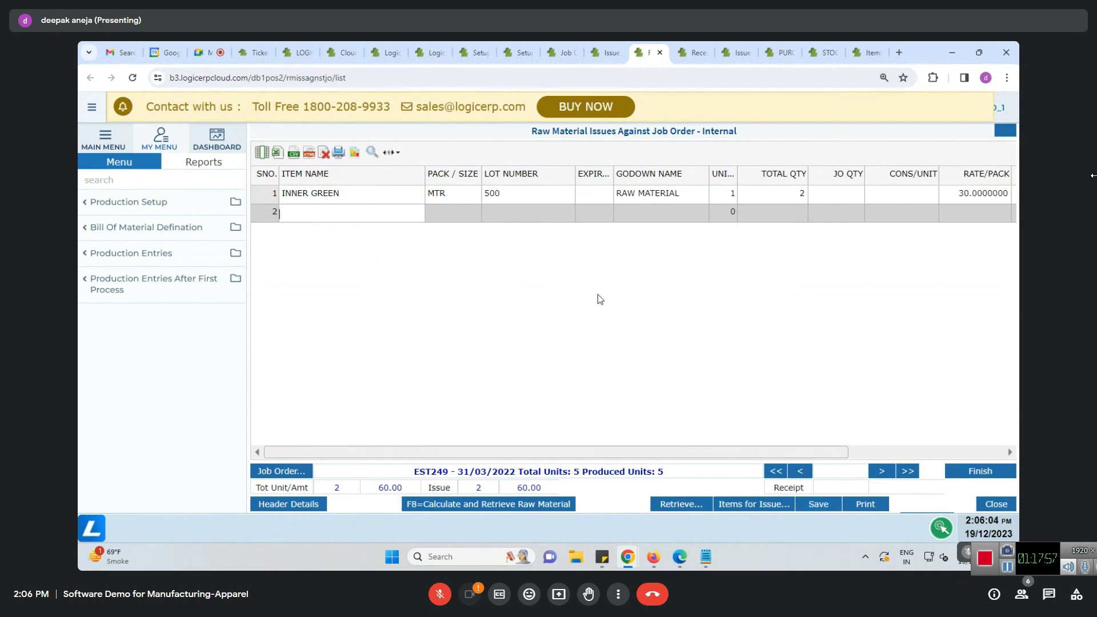
# Check the available lots for the INNER GREEN line, then close the lot list without changing the lot
pyautogui.click(540, 201)
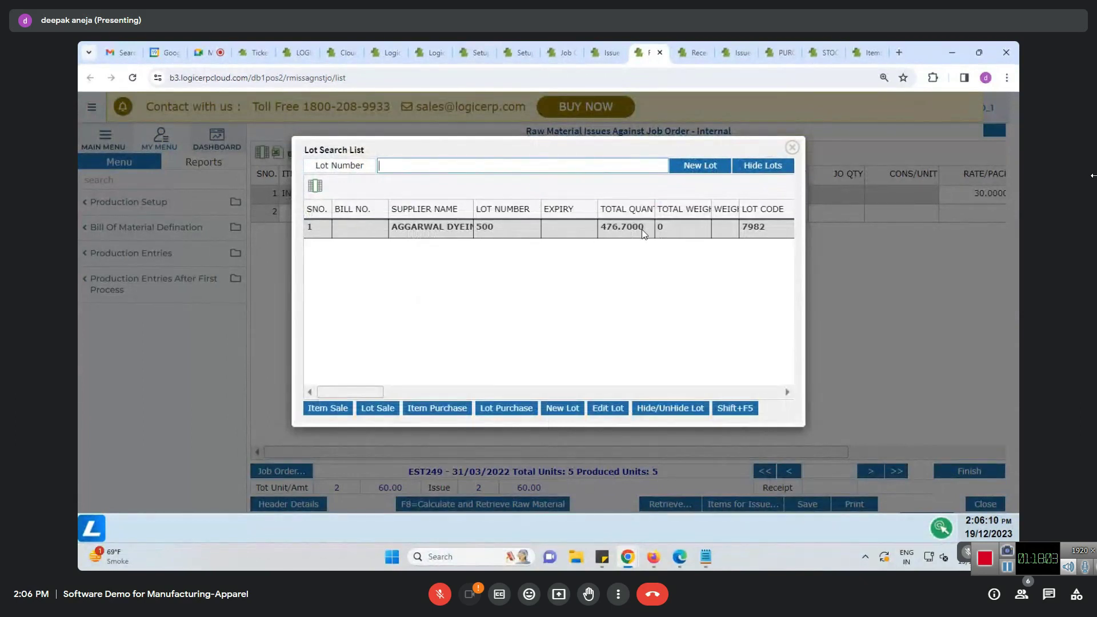
pyautogui.click(791, 147)
pyautogui.press('Down')
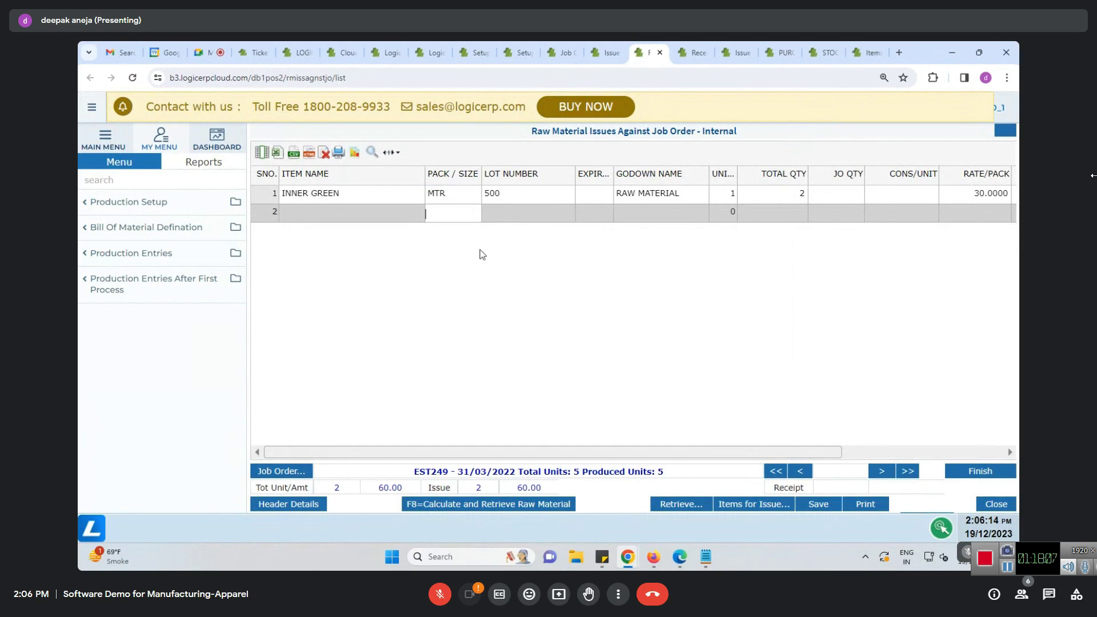
pyautogui.click(378, 218)
pyautogui.click(543, 211)
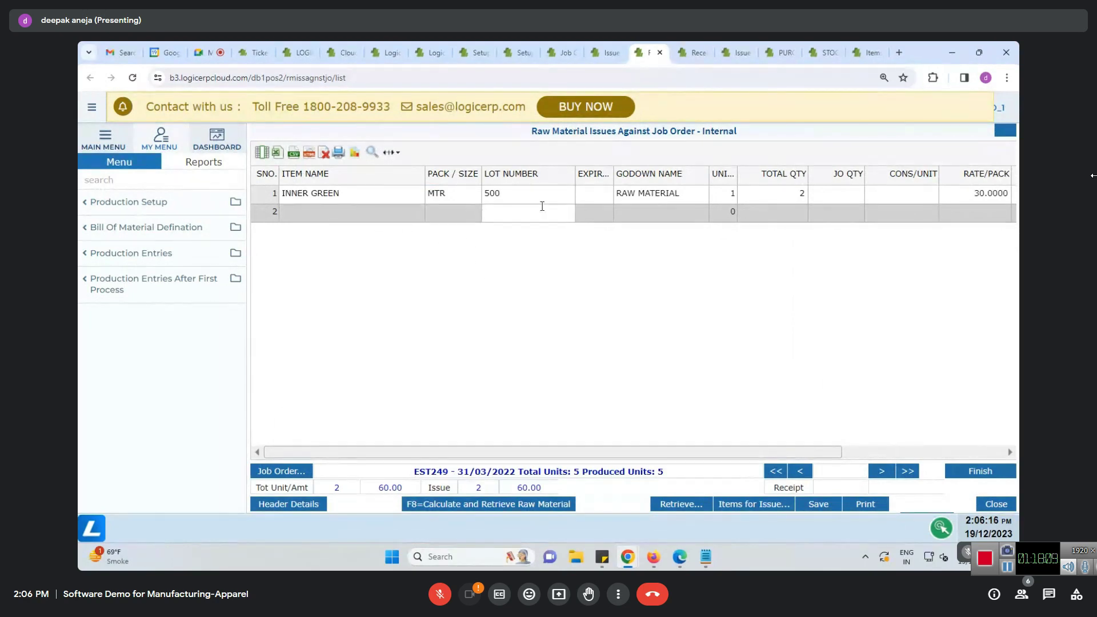
pyautogui.click(422, 477)
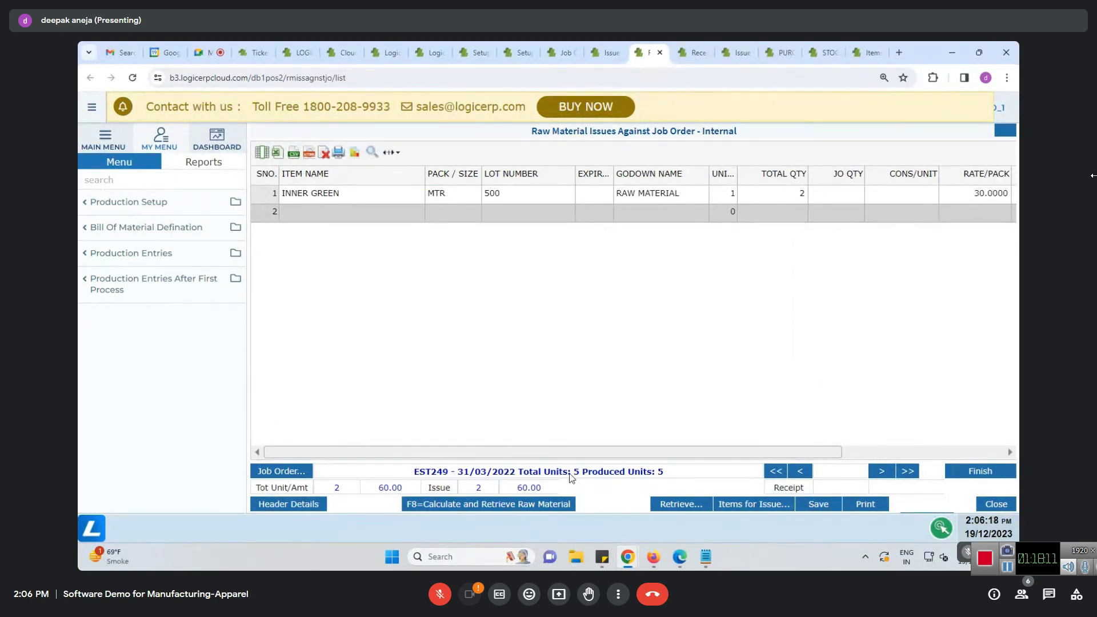
# Review the issue's header details, including worker, document number and process, and return to the item details
pyautogui.click(306, 505)
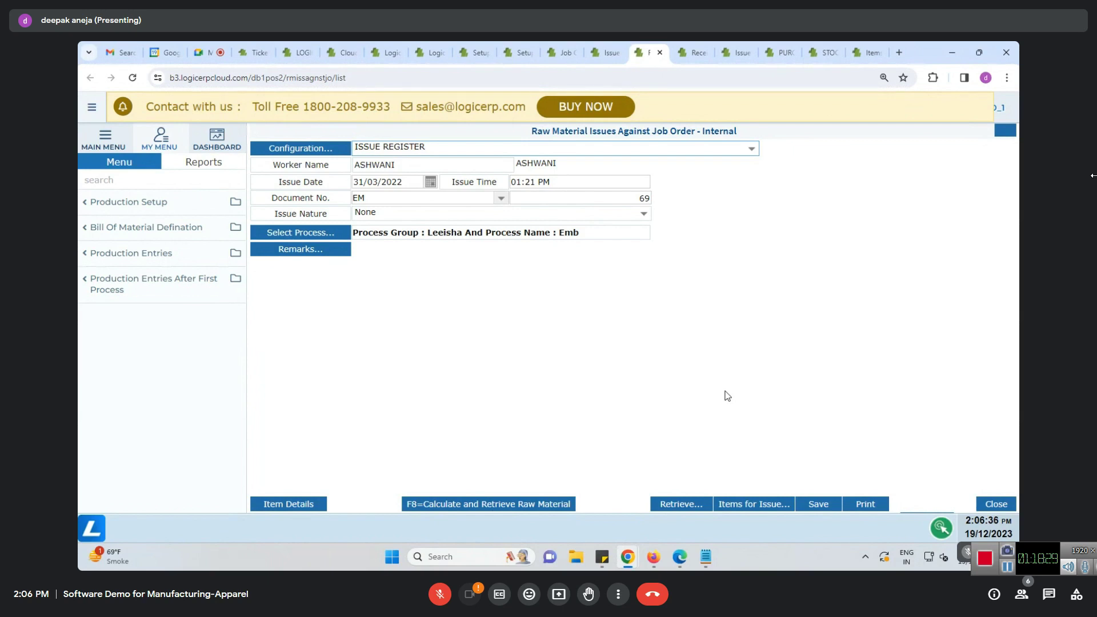
pyautogui.click(309, 507)
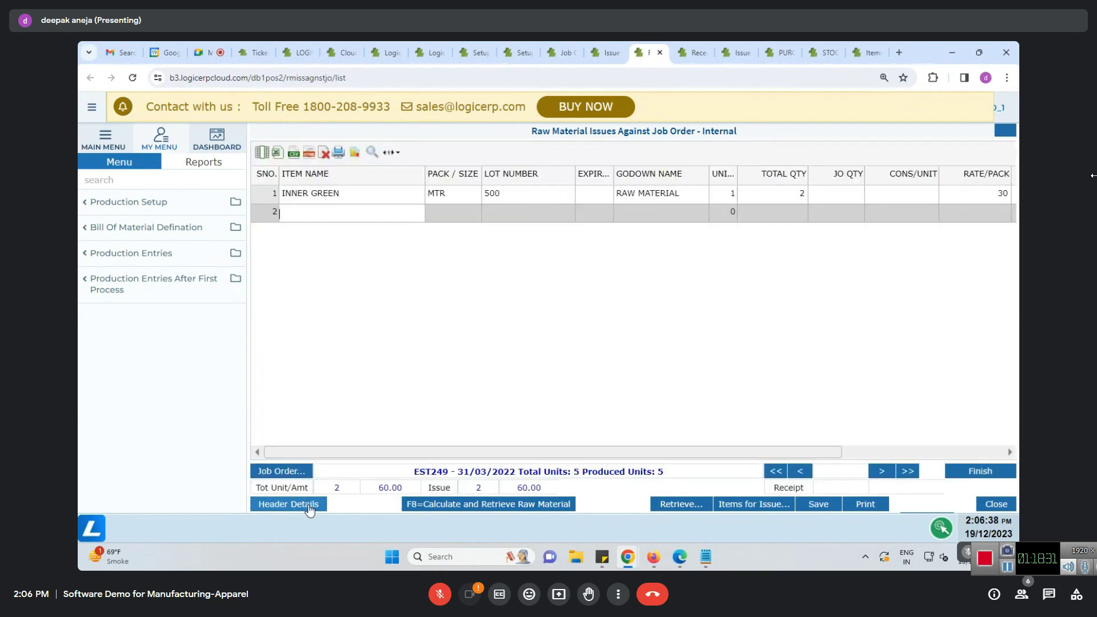
pyautogui.click(309, 507)
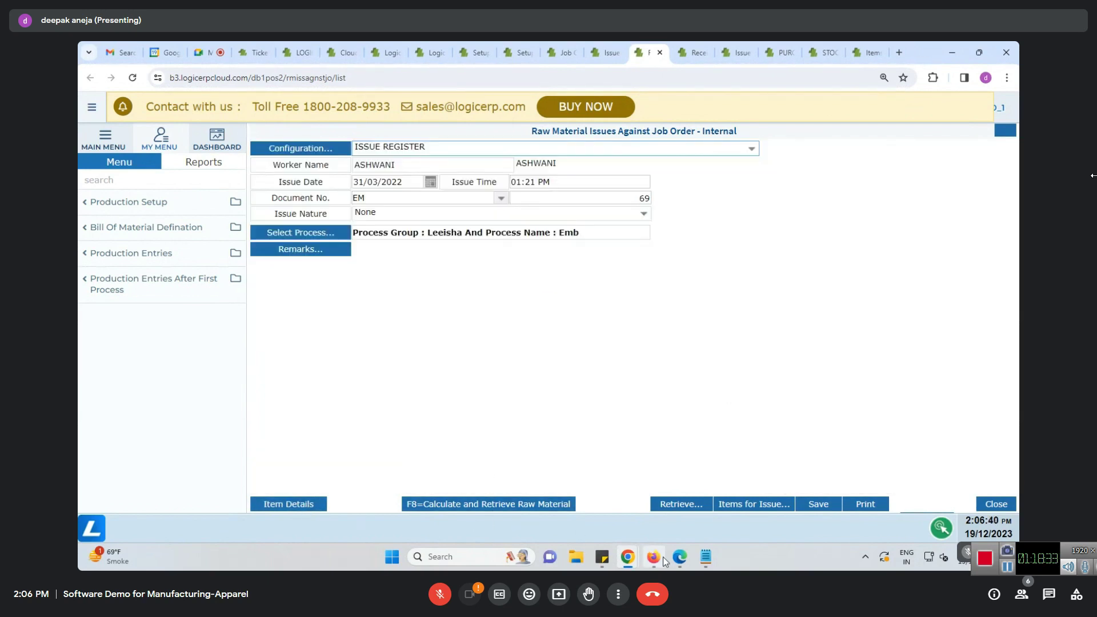
pyautogui.click(315, 505)
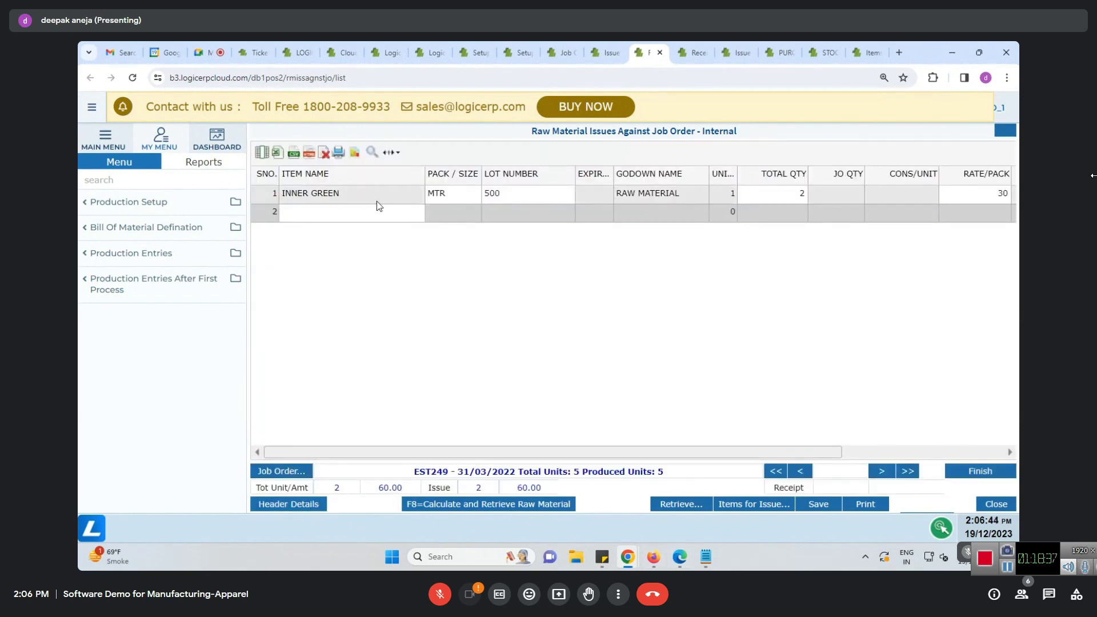
pyautogui.click(410, 475)
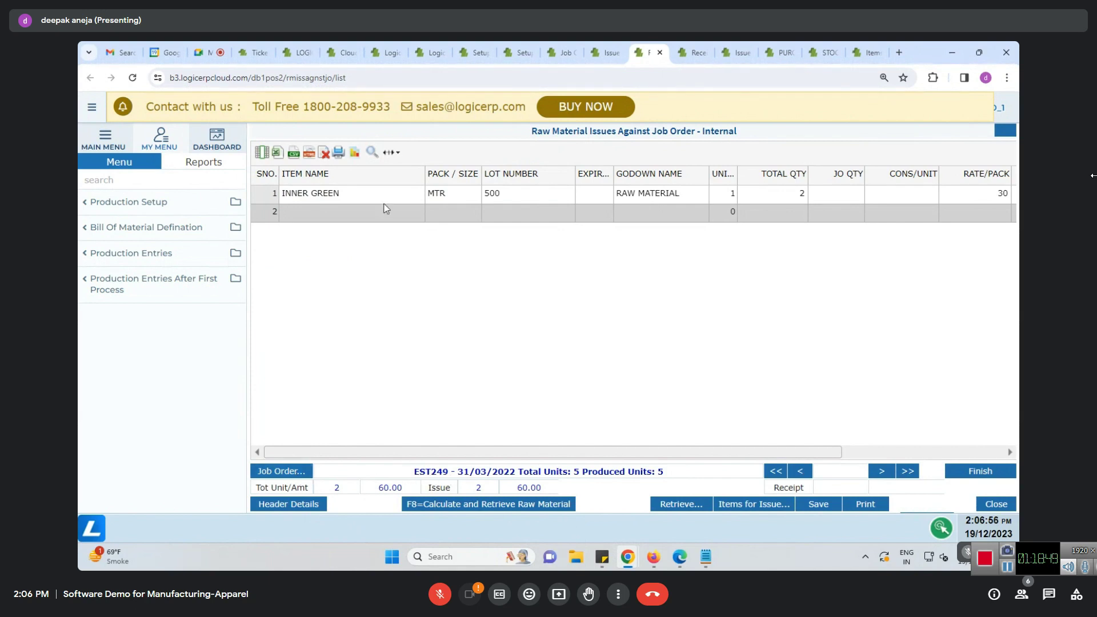
# In the Job Order screen, search the EST voucher series for the INNER GREEN issue's job order number and open that order
pyautogui.click(548, 58)
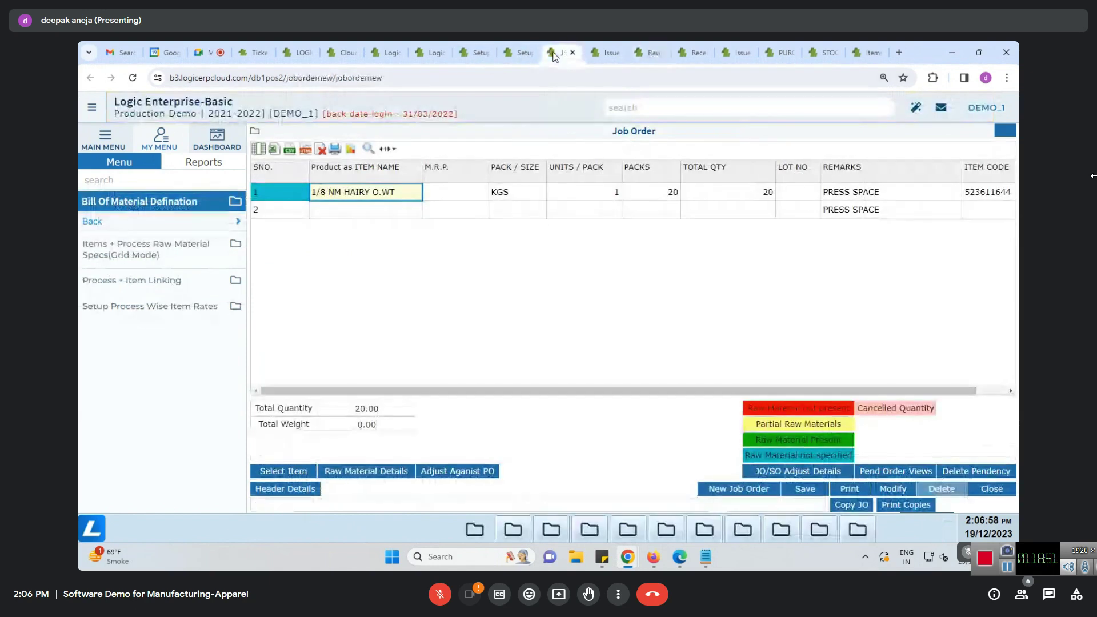
pyautogui.click(894, 490)
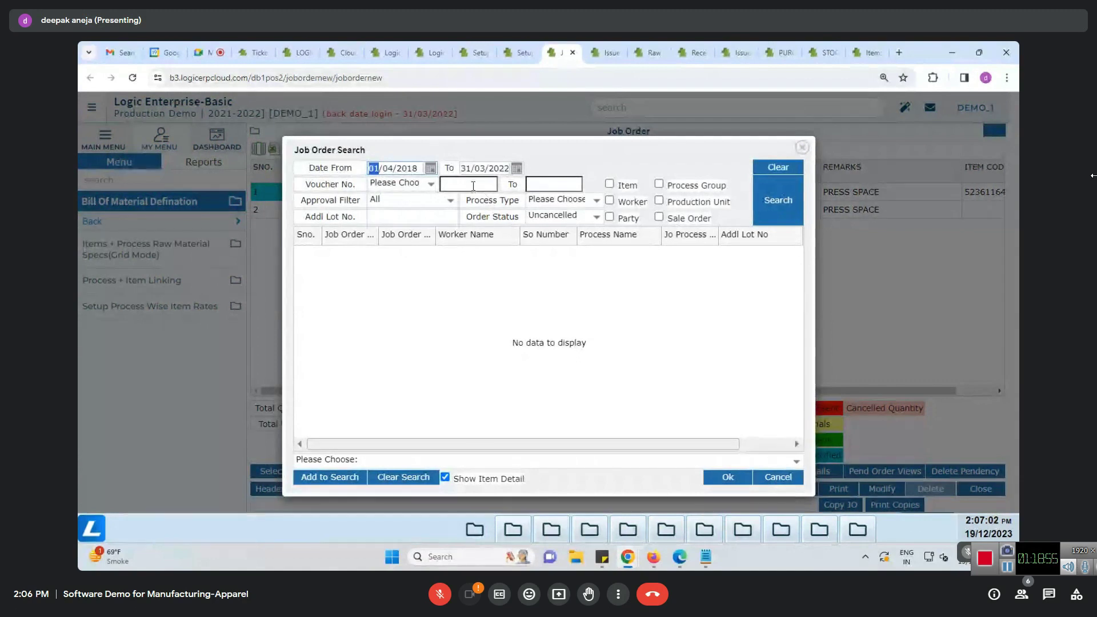
pyautogui.click(431, 184)
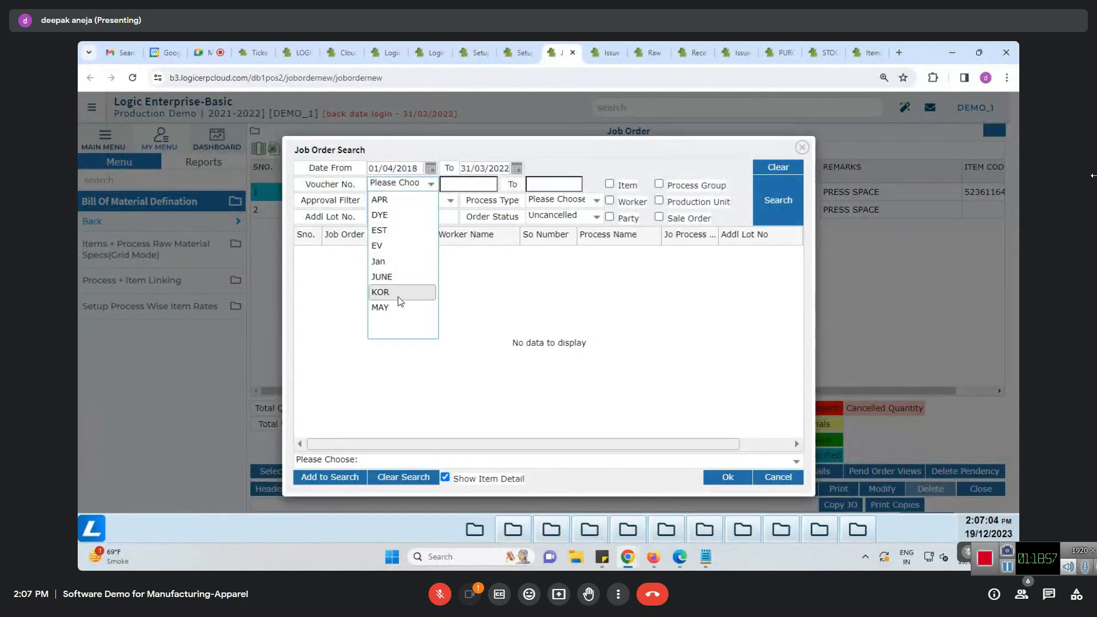
pyautogui.click(392, 231)
pyautogui.click(467, 180)
pyautogui.write('249')
pyautogui.click(779, 211)
pyautogui.click(409, 260)
pyautogui.click(724, 476)
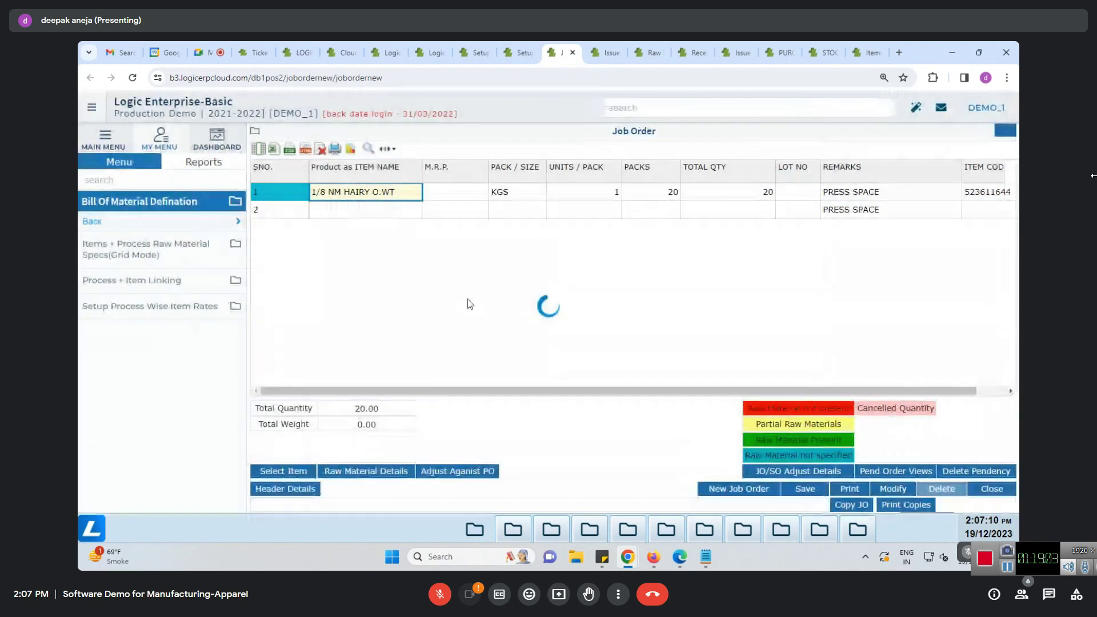
pyautogui.click(373, 193)
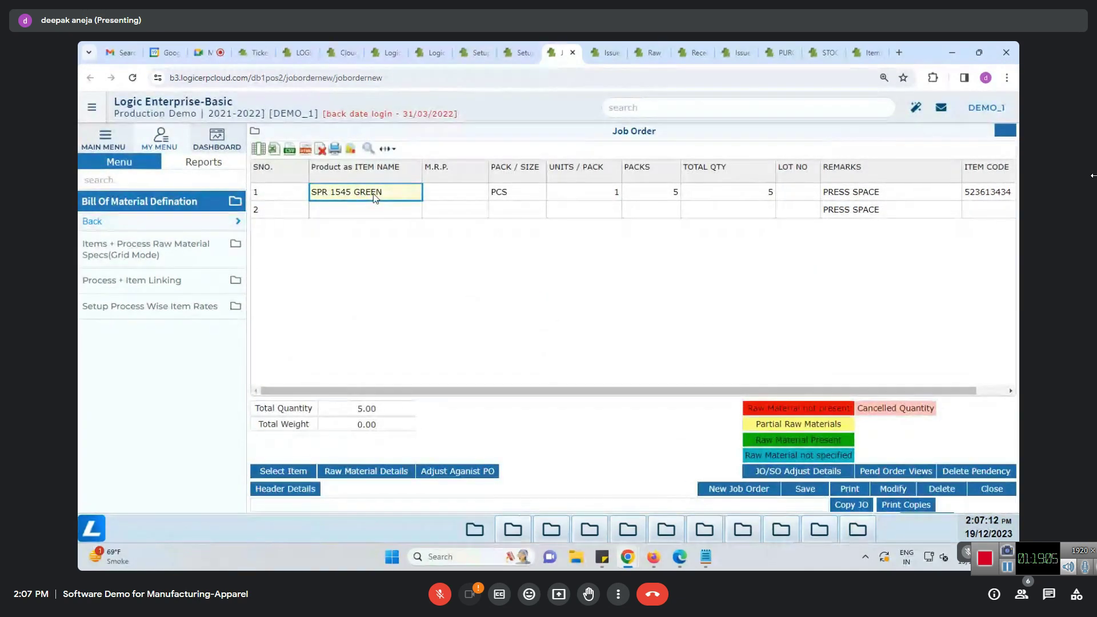
# Return to Raw Material Issues Against Job Order, review its job order reference and header details, and go back to the item details
pyautogui.click(652, 53)
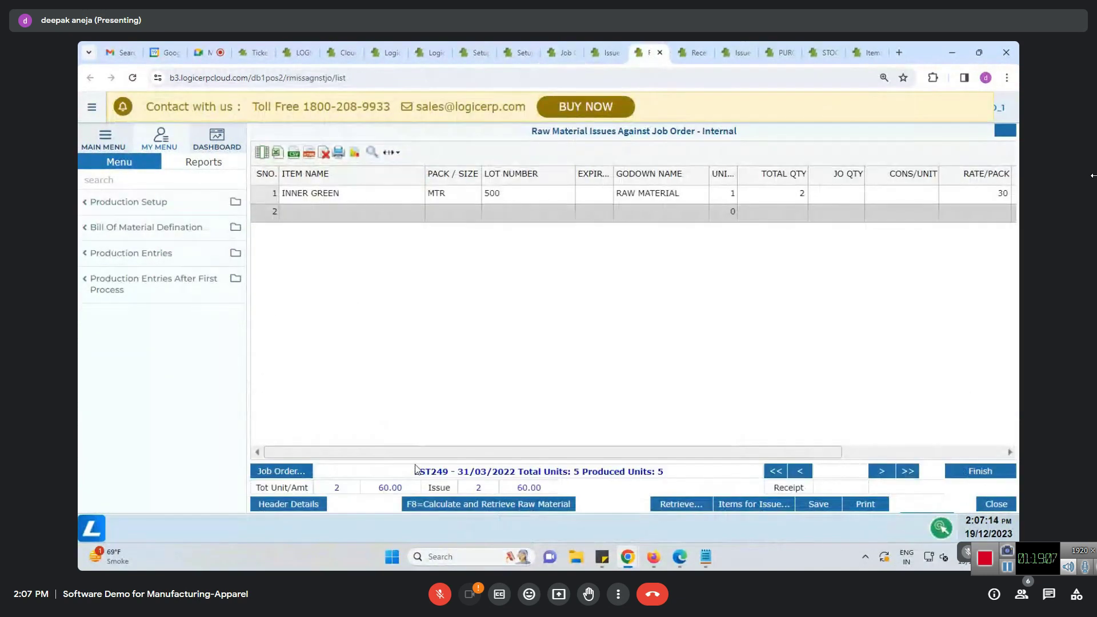
pyautogui.moveTo(414, 475); pyautogui.dragTo(677, 478)
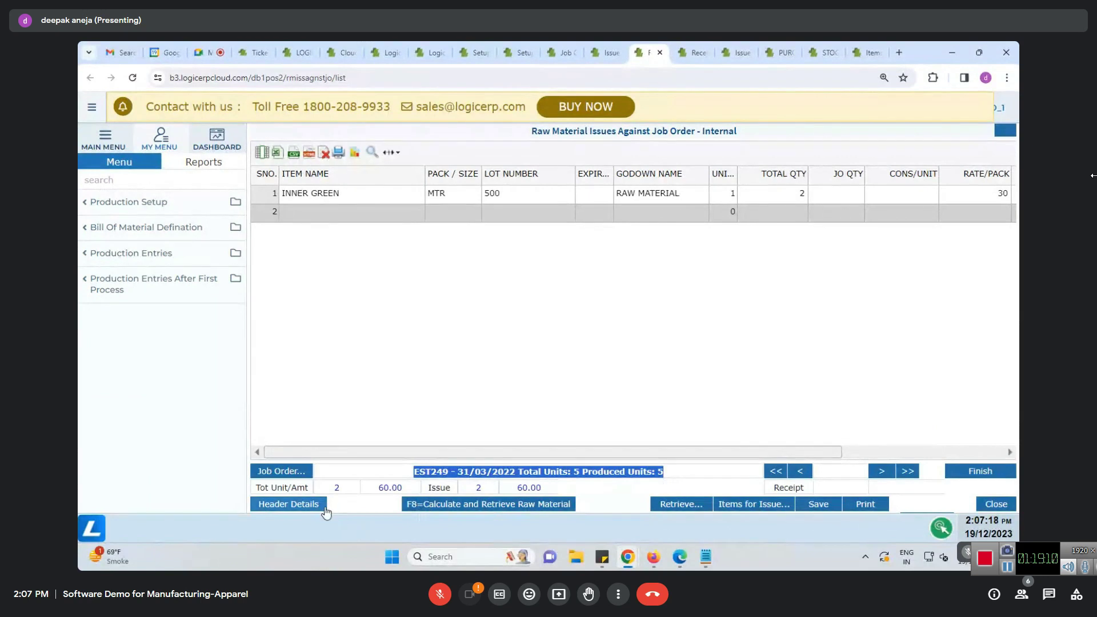
pyautogui.click(289, 504)
pyautogui.press('Tab')
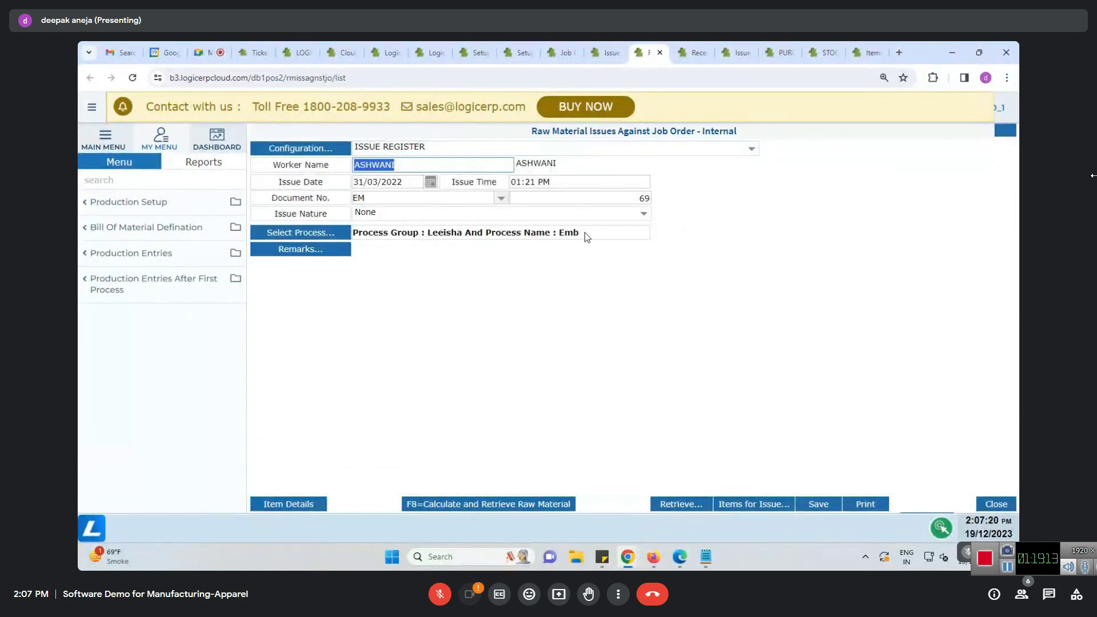
pyautogui.press('Tab')
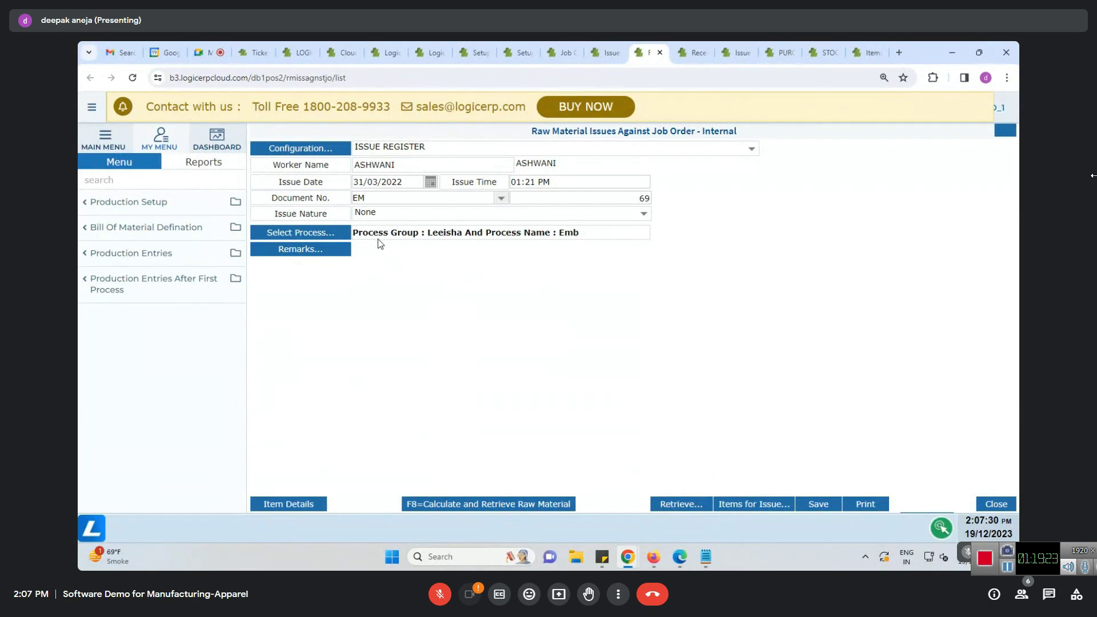
pyautogui.click(323, 504)
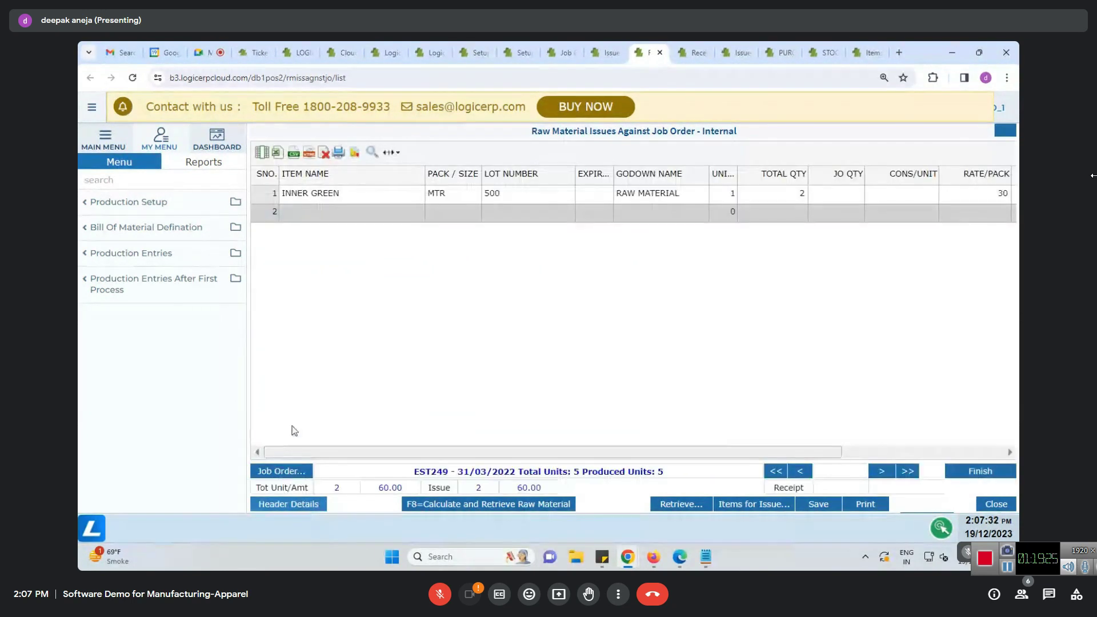
# Widen the Remarks column in the issue's item grid and open the INNER GREEN line's remarks for editing
pyautogui.moveTo(715, 451); pyautogui.dragTo(941, 451)
pyautogui.click(879, 196)
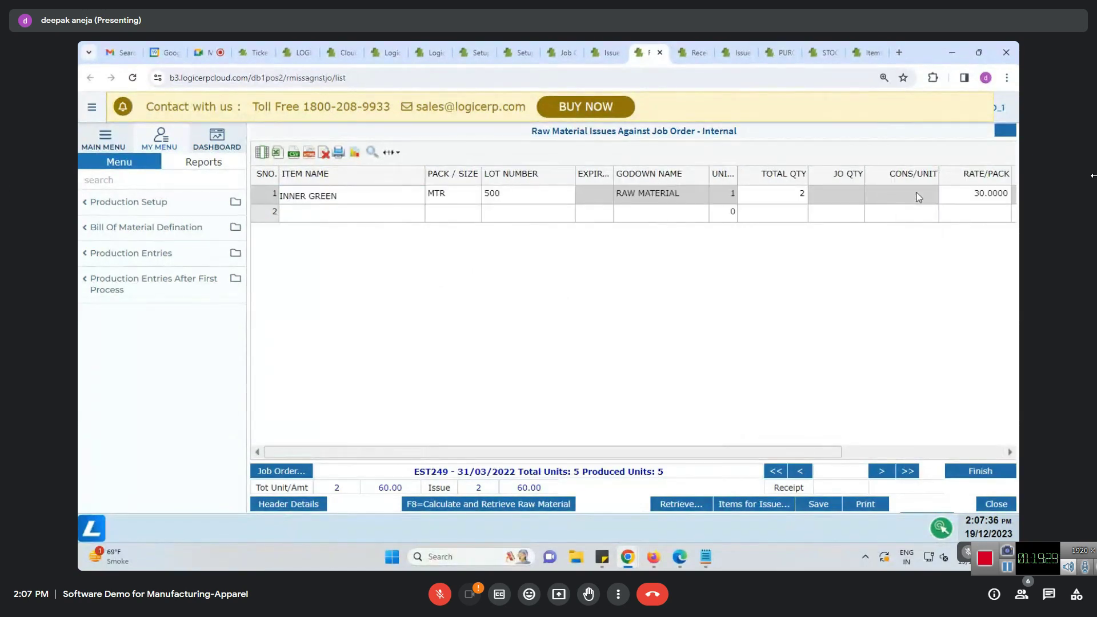
pyautogui.moveTo(671, 451); pyautogui.dragTo(1015, 263)
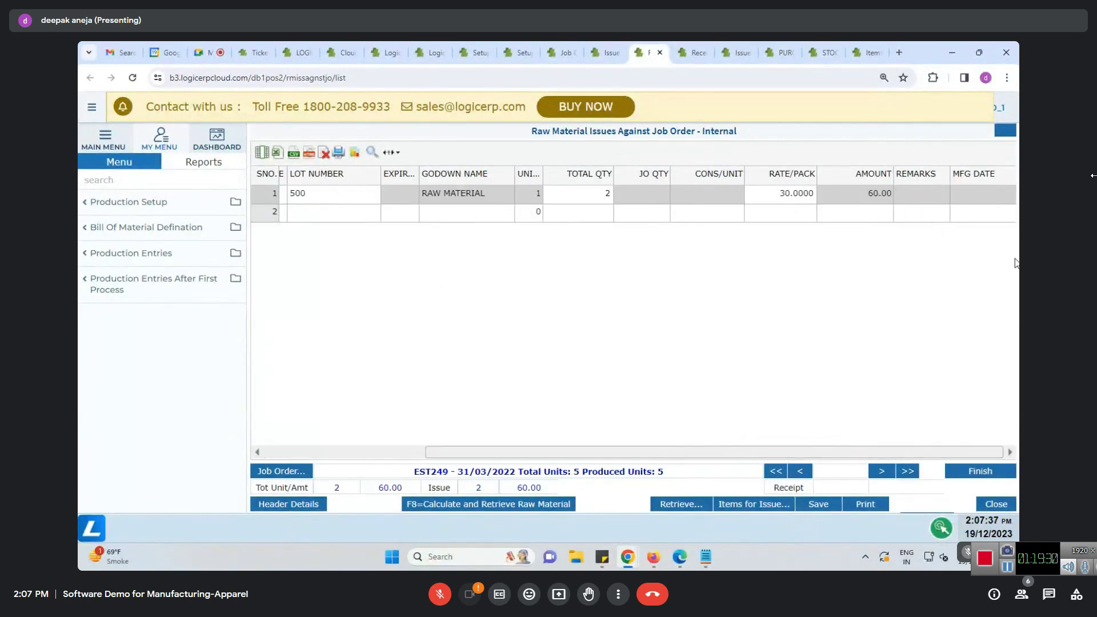
pyautogui.click(937, 195)
pyautogui.moveTo(945, 177); pyautogui.dragTo(991, 177)
pyautogui.click(923, 196)
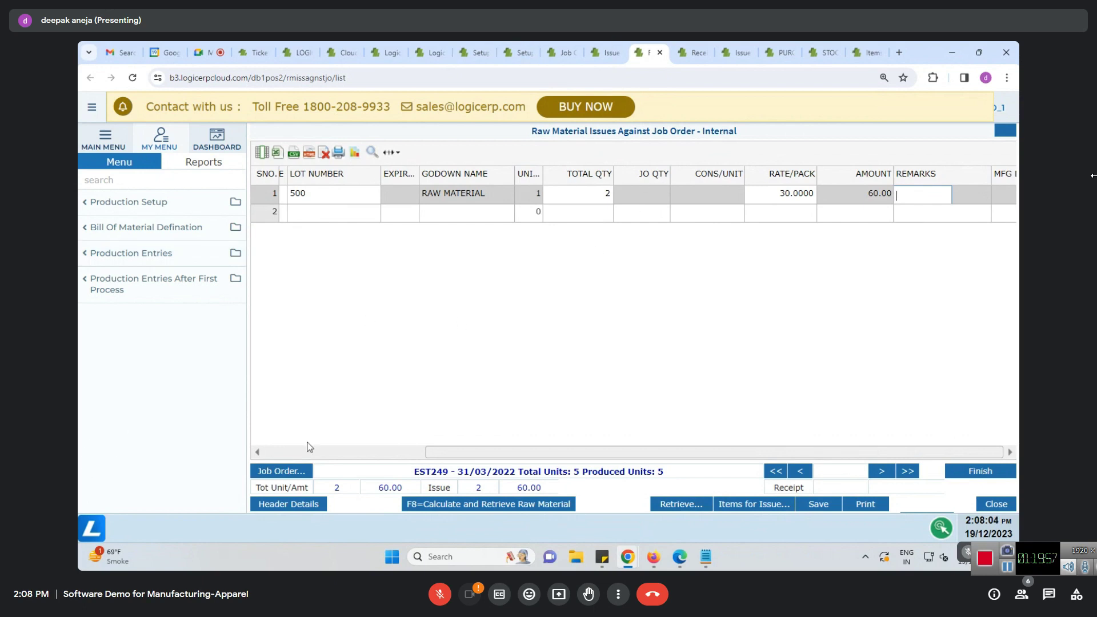
# Collapse the side menu and review the INNER GREEN line's fields, including its remarks and lot number
pyautogui.moveTo(449, 455); pyautogui.dragTo(284, 457)
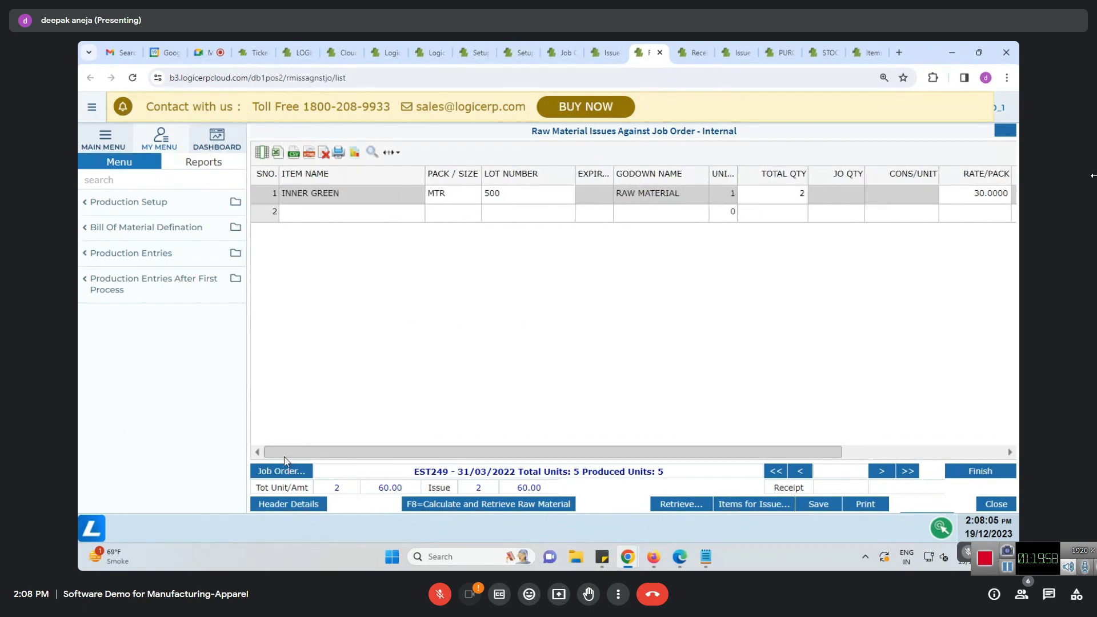
pyautogui.click(92, 107)
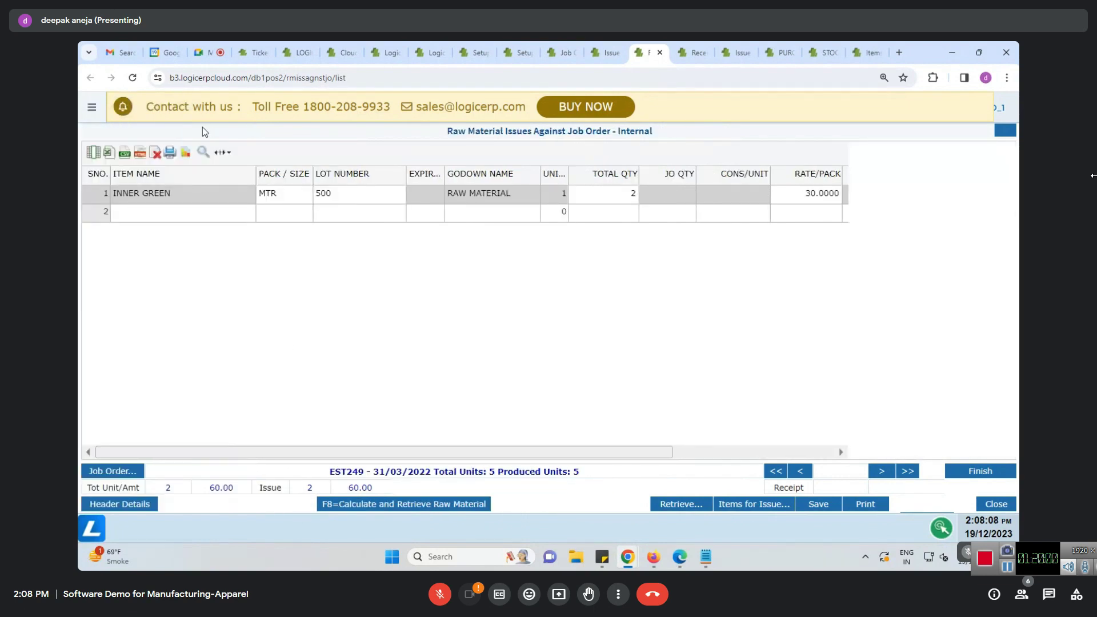
pyautogui.moveTo(166, 451); pyautogui.dragTo(478, 461)
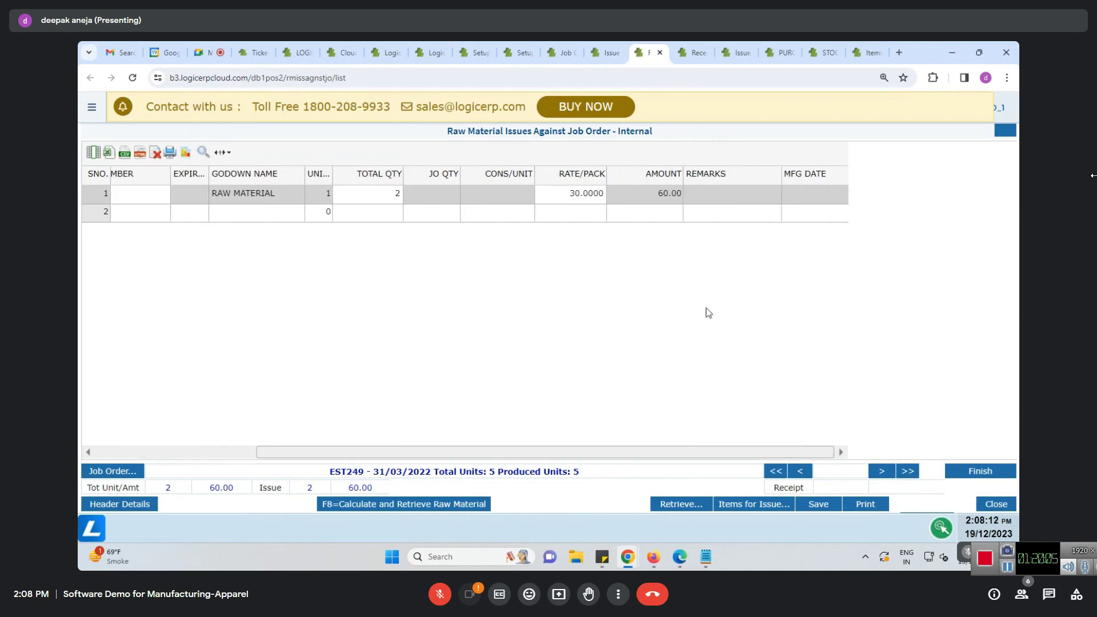
pyautogui.click(724, 197)
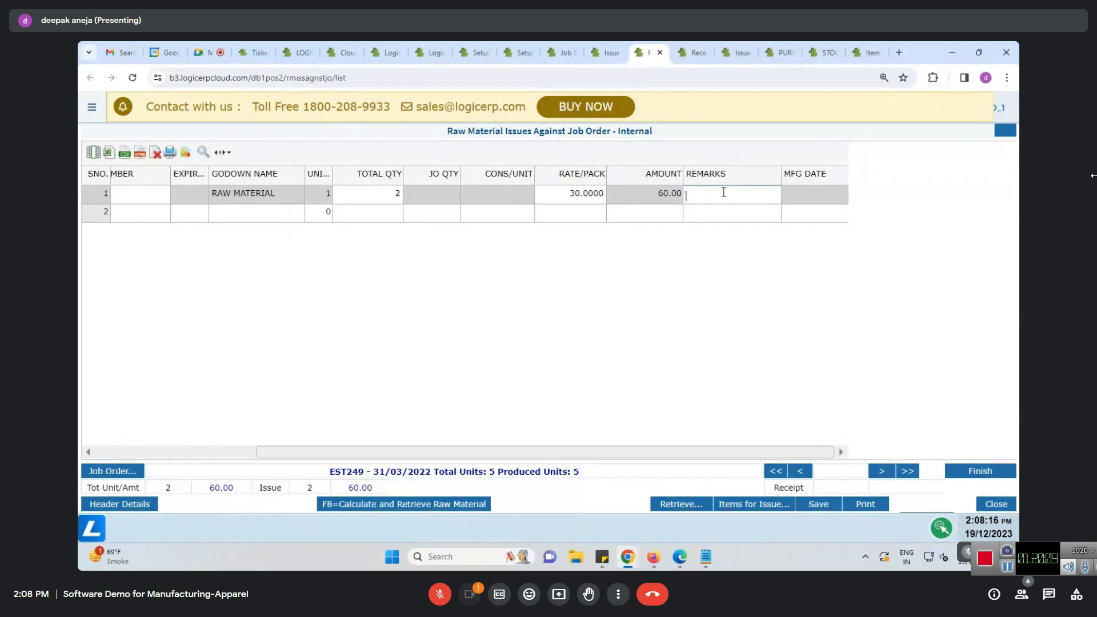
pyautogui.click(444, 139)
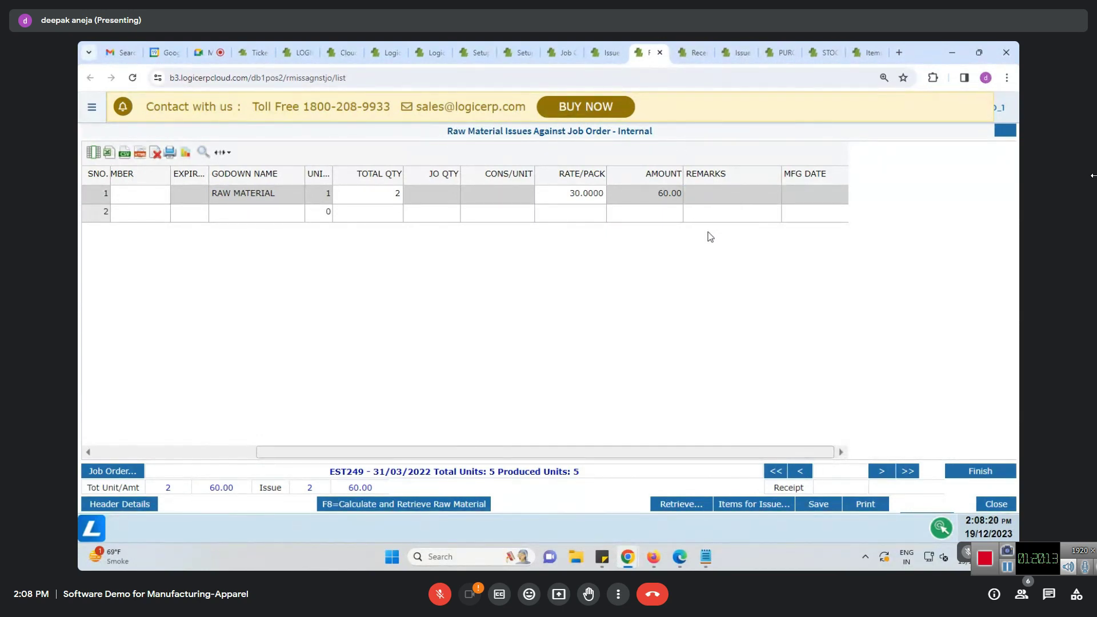
pyautogui.moveTo(524, 454); pyautogui.dragTo(216, 458)
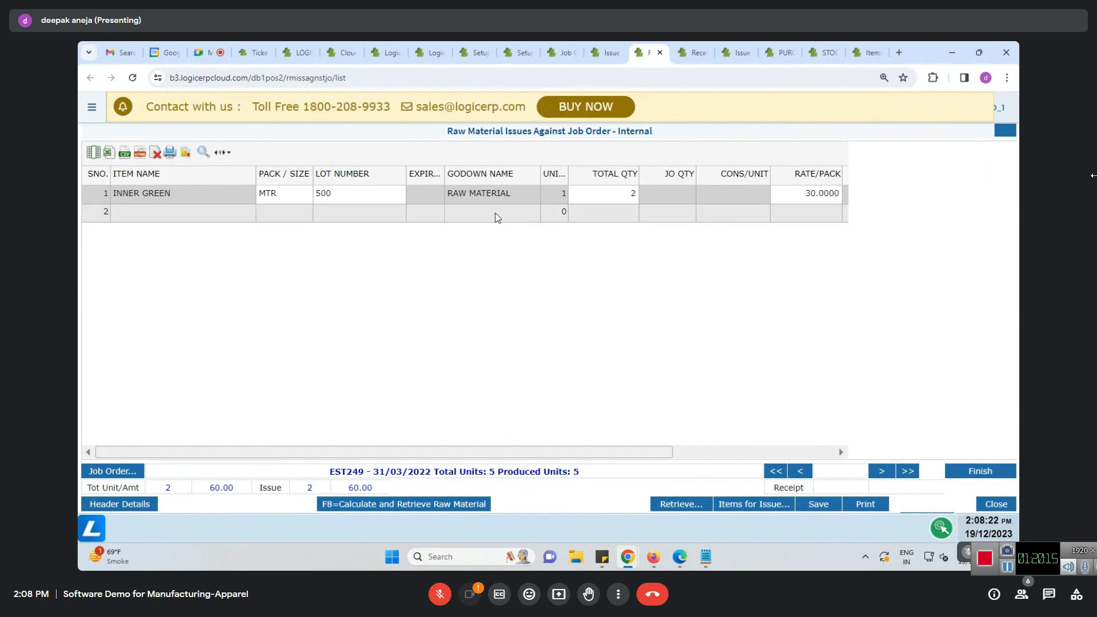
pyautogui.click(358, 200)
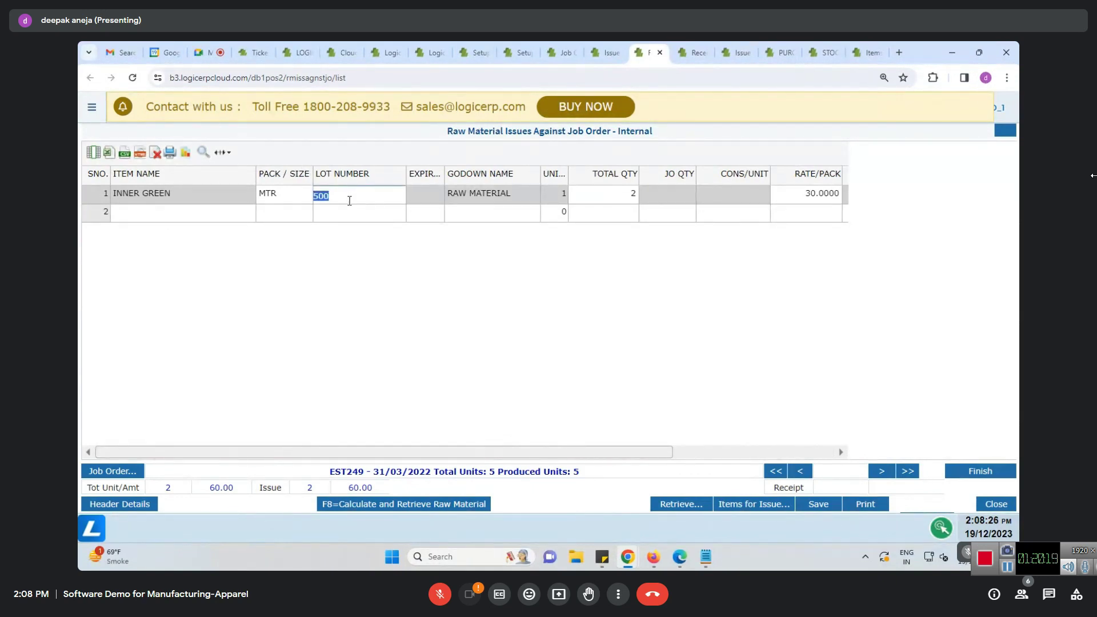
# Restore the side menu and show the list of production reports beside the issue entry
pyautogui.click(91, 108)
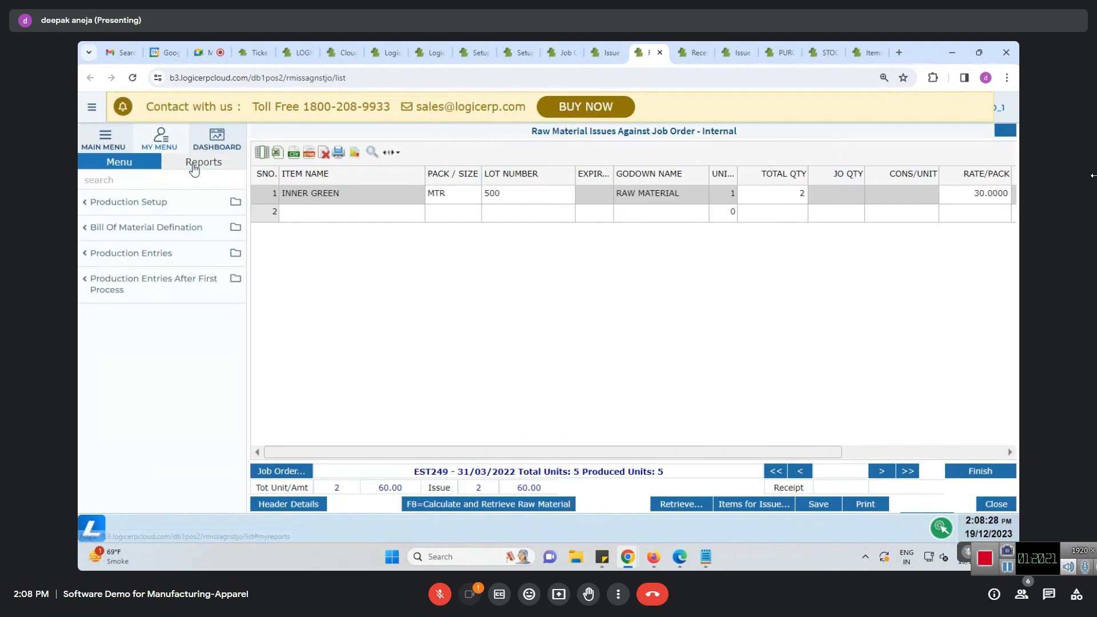
pyautogui.click(160, 140)
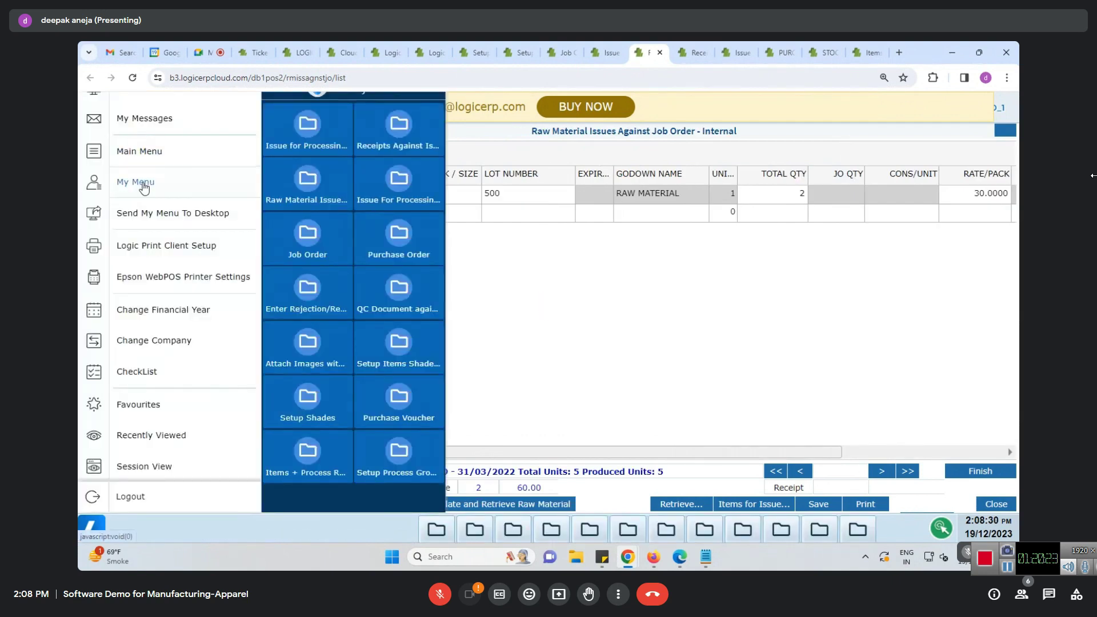
pyautogui.click(142, 186)
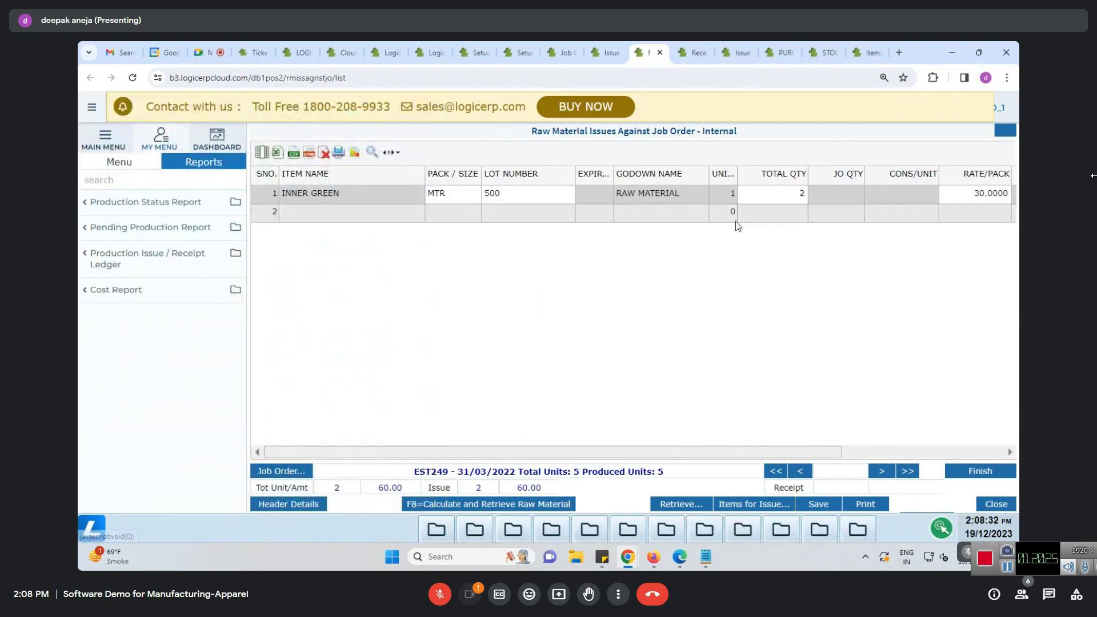
pyautogui.moveTo(679, 455); pyautogui.dragTo(912, 458)
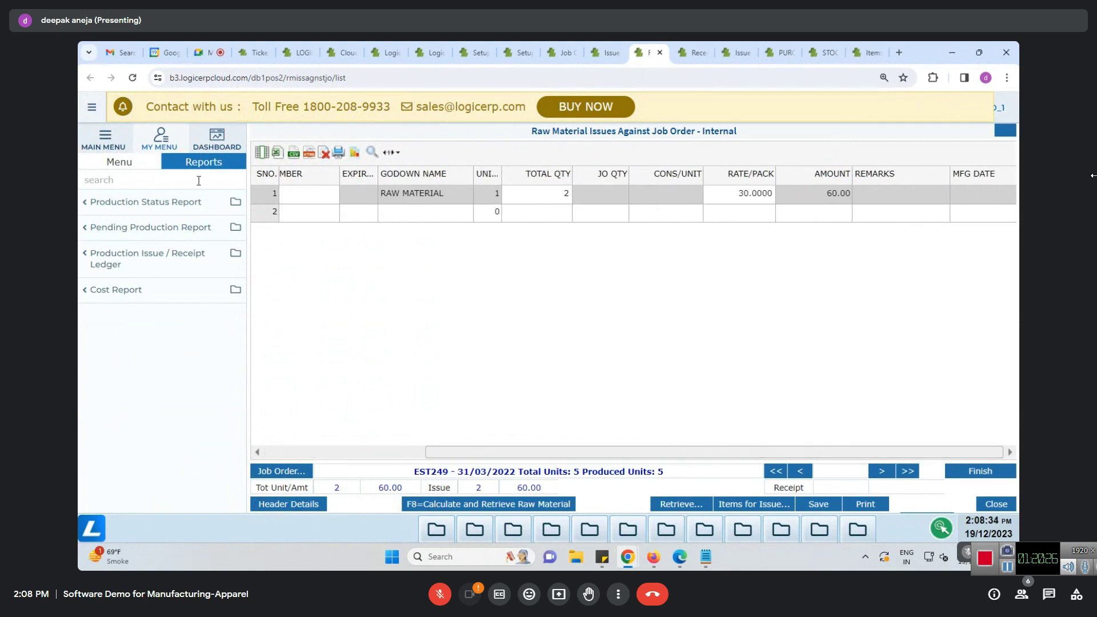
# Check the configuration choices in the issue header, keeping ISSUE REGISTER, and return to the item details with the side menu collapsed
pyautogui.click(314, 505)
pyautogui.click(451, 150)
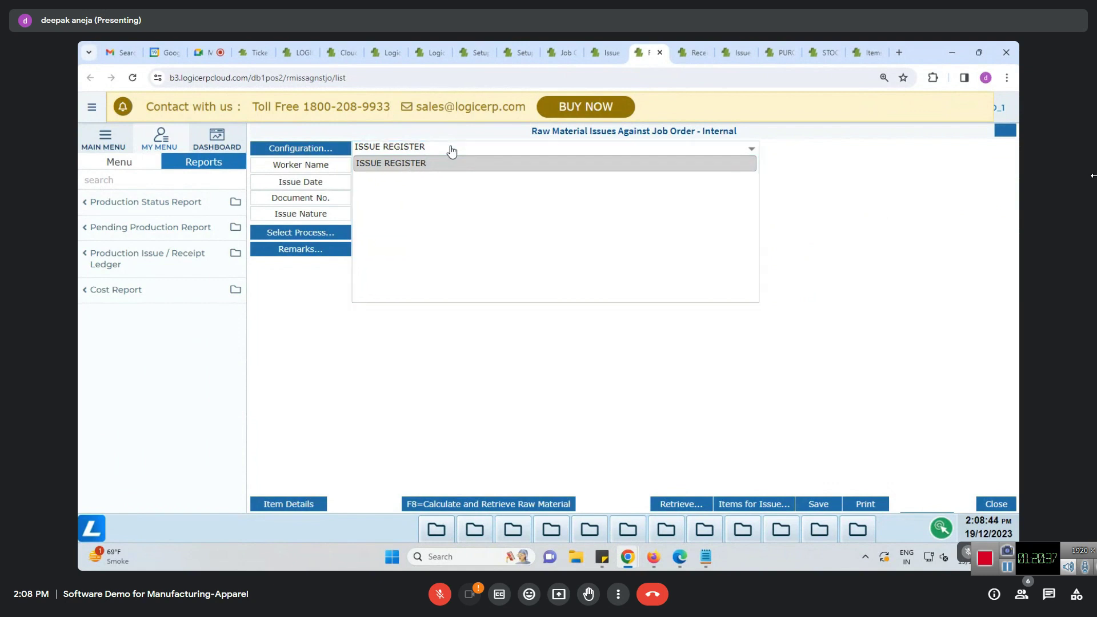
pyautogui.click(446, 164)
pyautogui.click(444, 153)
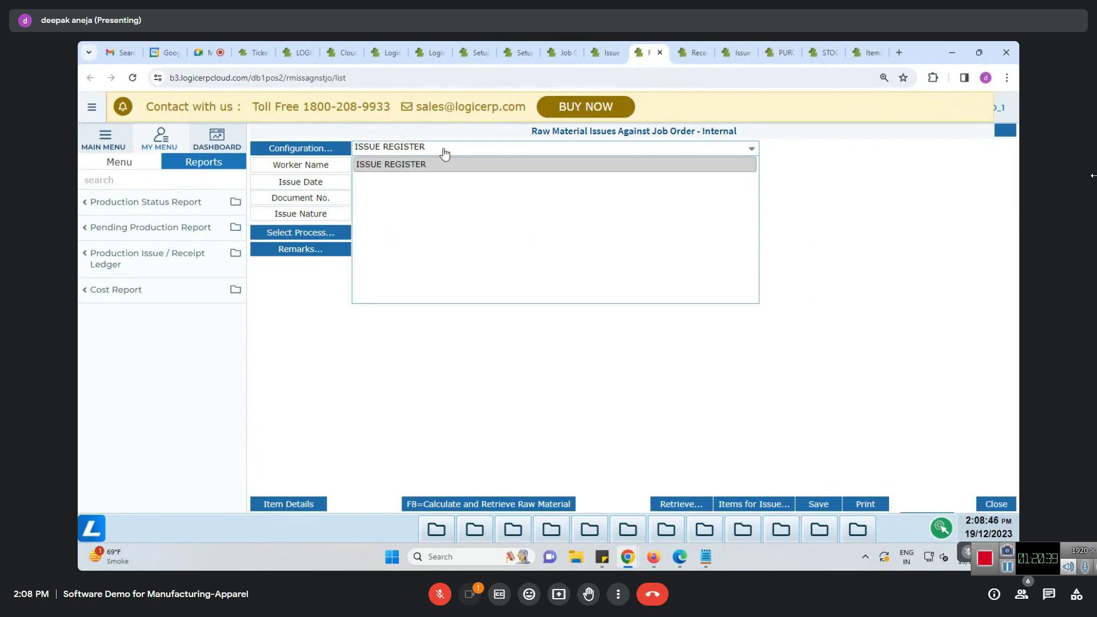
pyautogui.click(445, 163)
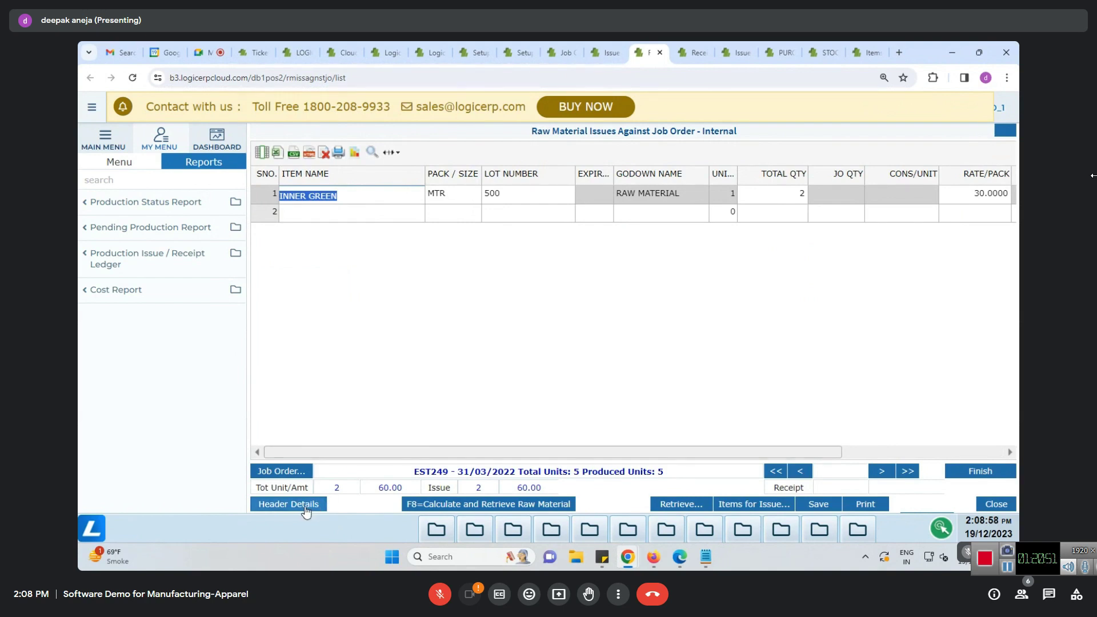
pyautogui.moveTo(367, 452); pyautogui.dragTo(255, 485)
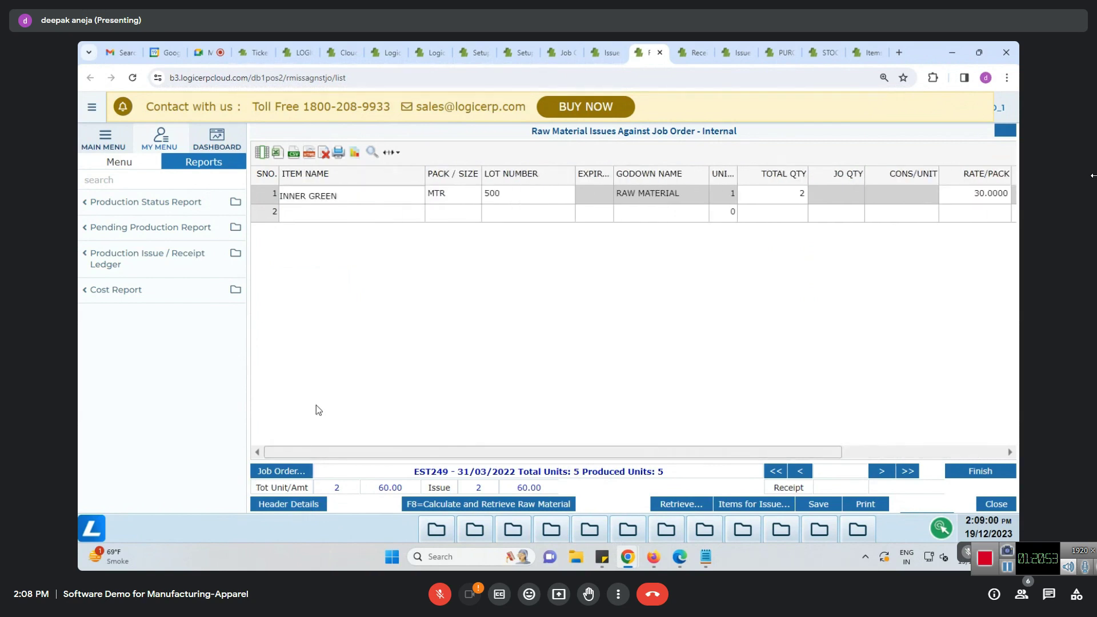
pyautogui.click(90, 112)
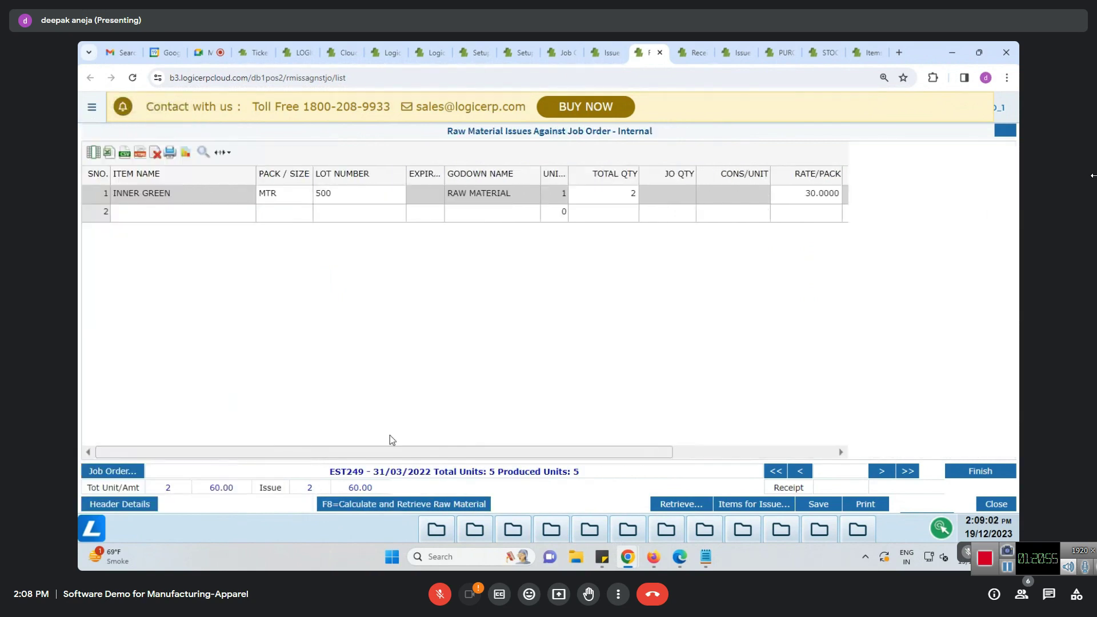
pyautogui.moveTo(621, 452); pyautogui.dragTo(221, 453)
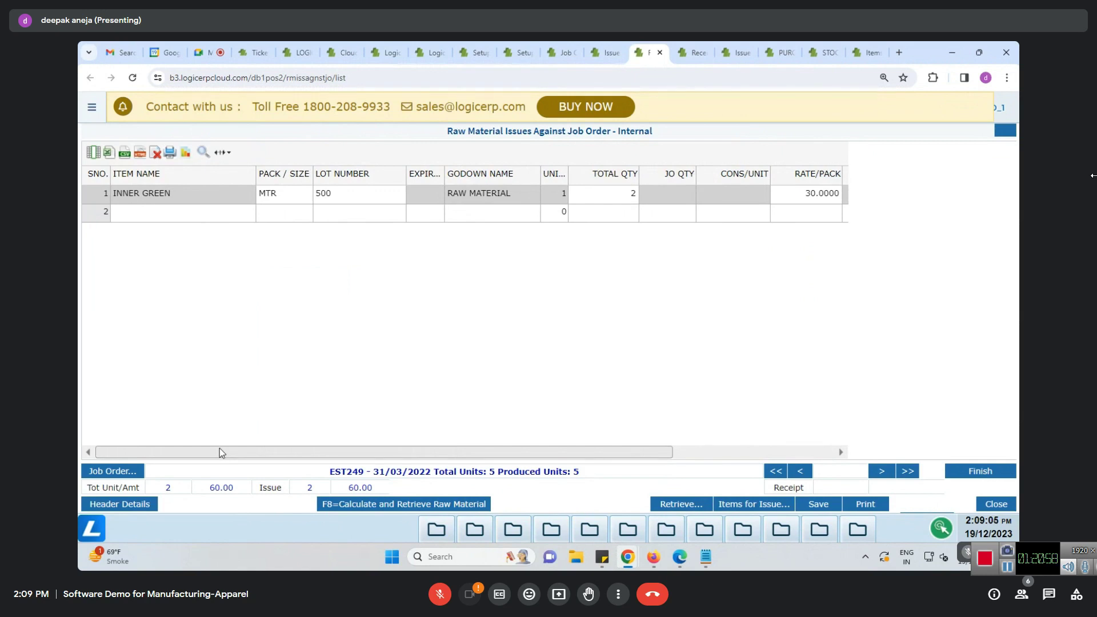
# Switch to the Notepad notes and review scenario 2 on the 50 pc plan, costing, shortage and extra fabric issue
pyautogui.click(705, 557)
pyautogui.moveTo(87, 320); pyautogui.dragTo(747, 480)
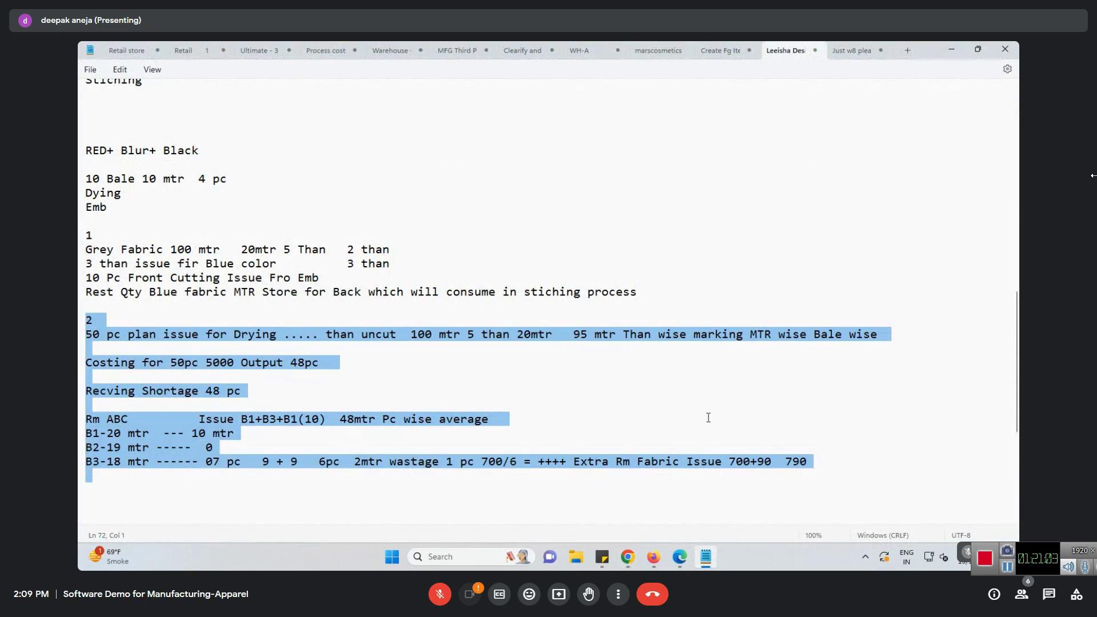
pyautogui.click(237, 303)
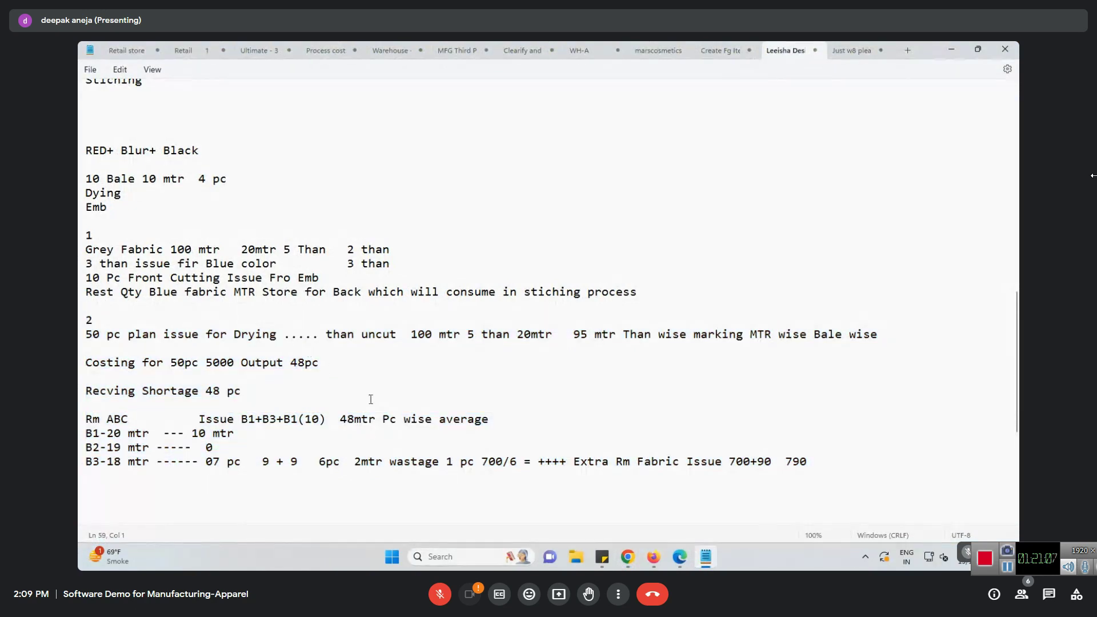
pyautogui.scroll(-2, 459, 493)
pyautogui.scroll(-2, 459, 494)
pyautogui.scroll(2, 459, 493)
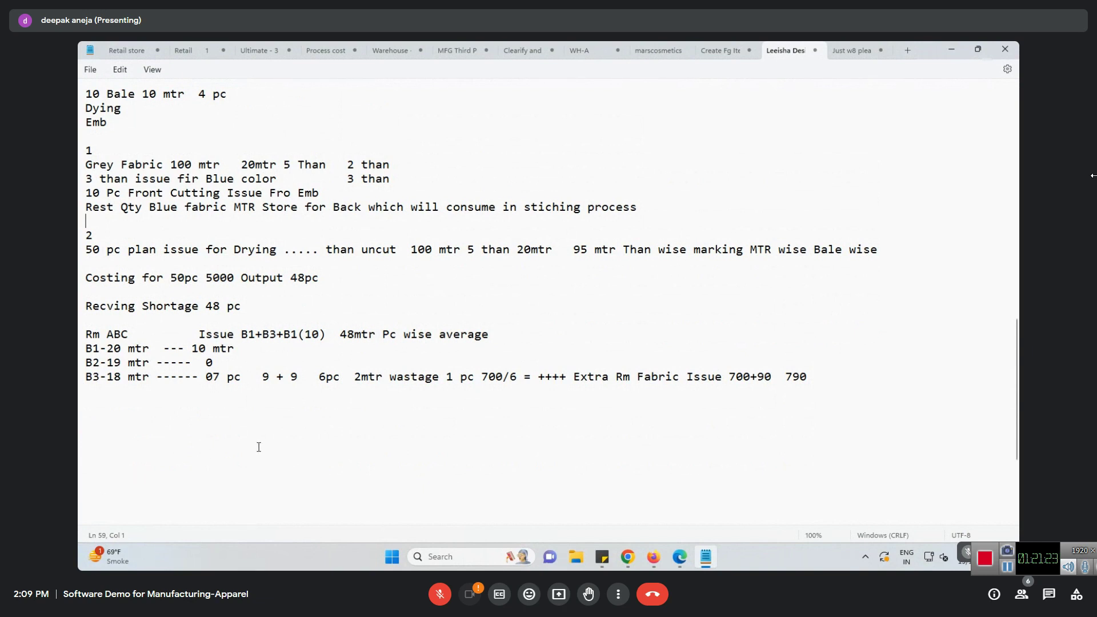
# Highlight scenario 1 in the notes, from the grey fabric line through the rest quantity line on the stitching process
pyautogui.click(82, 154)
pyautogui.moveTo(81, 153); pyautogui.dragTo(84, 207)
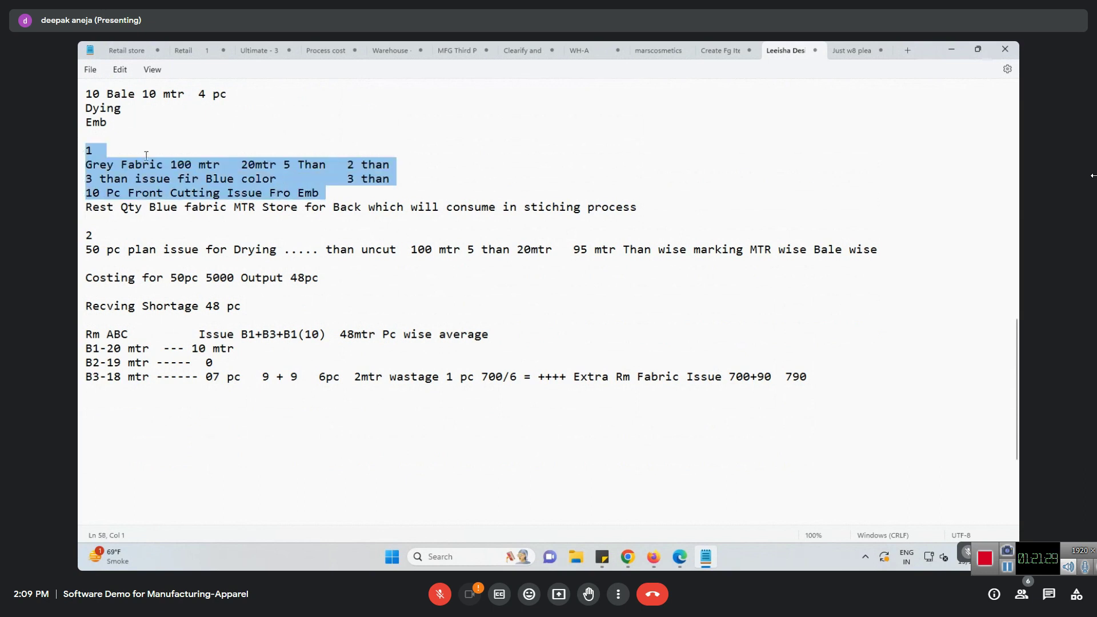
pyautogui.click(152, 152)
pyautogui.moveTo(85, 151); pyautogui.dragTo(379, 217)
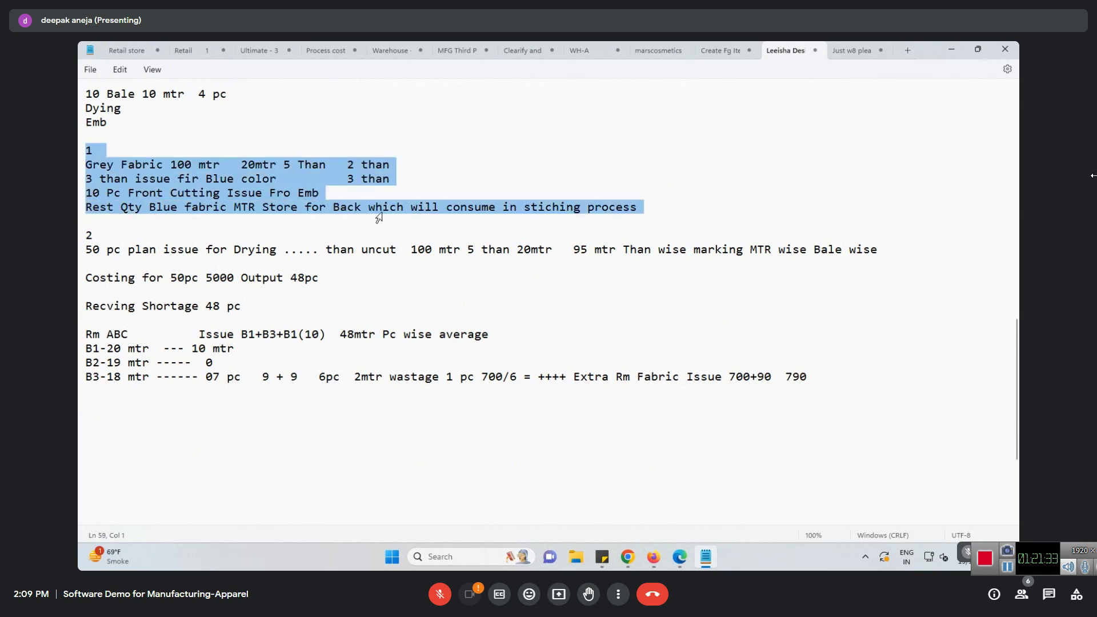
# Mark scenario 1 in the notes as Pending and highlight the scenario 2 block
pyautogui.click(147, 148)
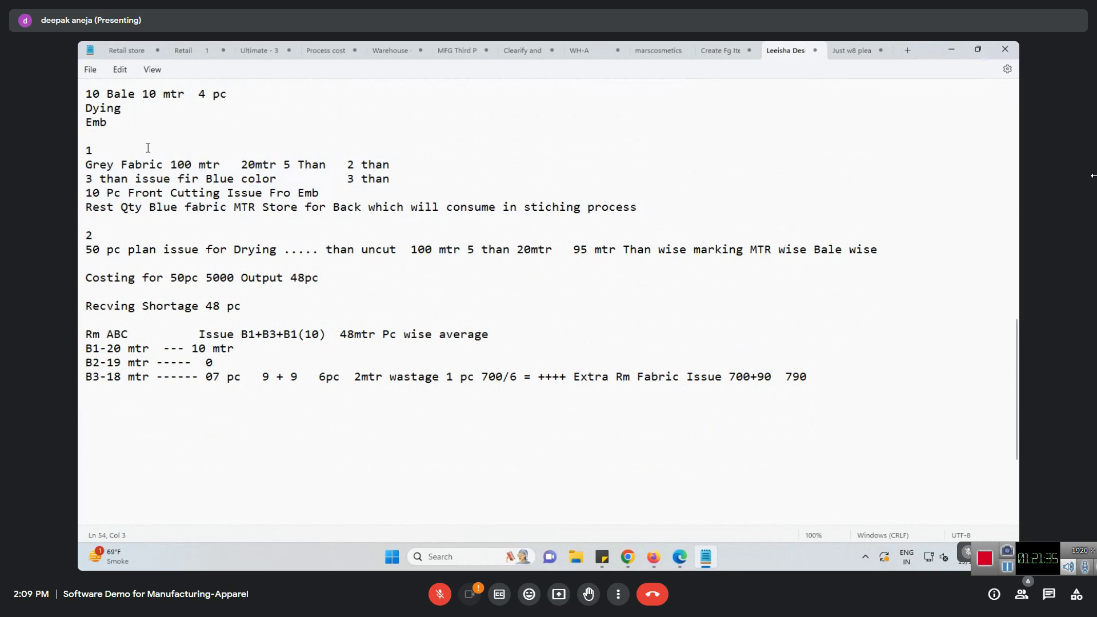
pyautogui.write('Pending')
pyautogui.click(88, 150)
pyautogui.moveTo(88, 150); pyautogui.dragTo(231, 217)
pyautogui.moveTo(86, 234); pyautogui.dragTo(329, 391)
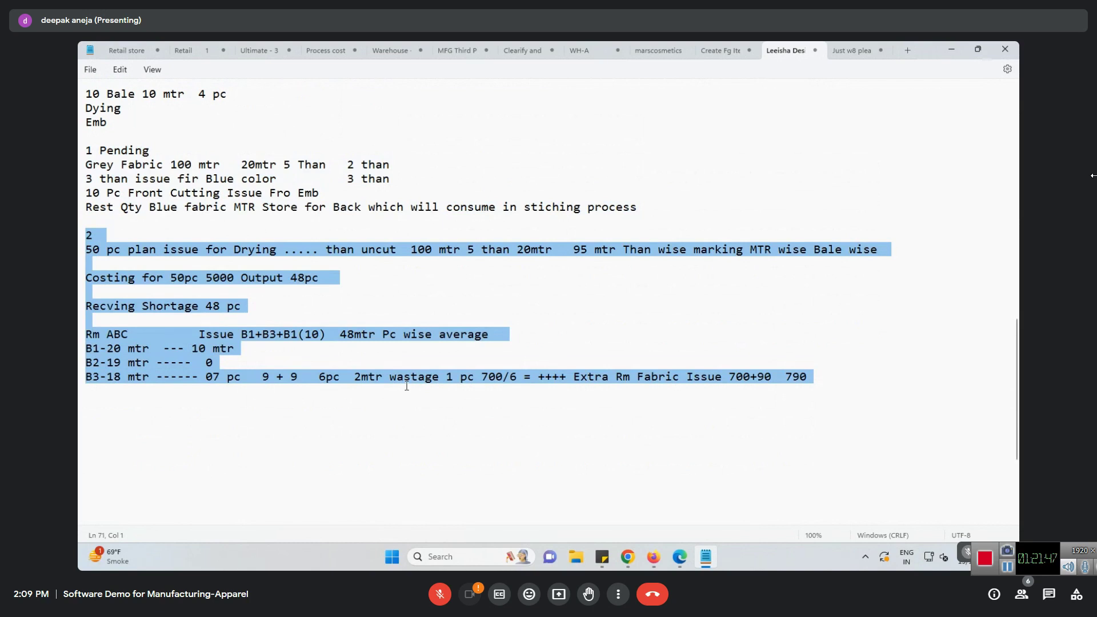
pyautogui.click(394, 403)
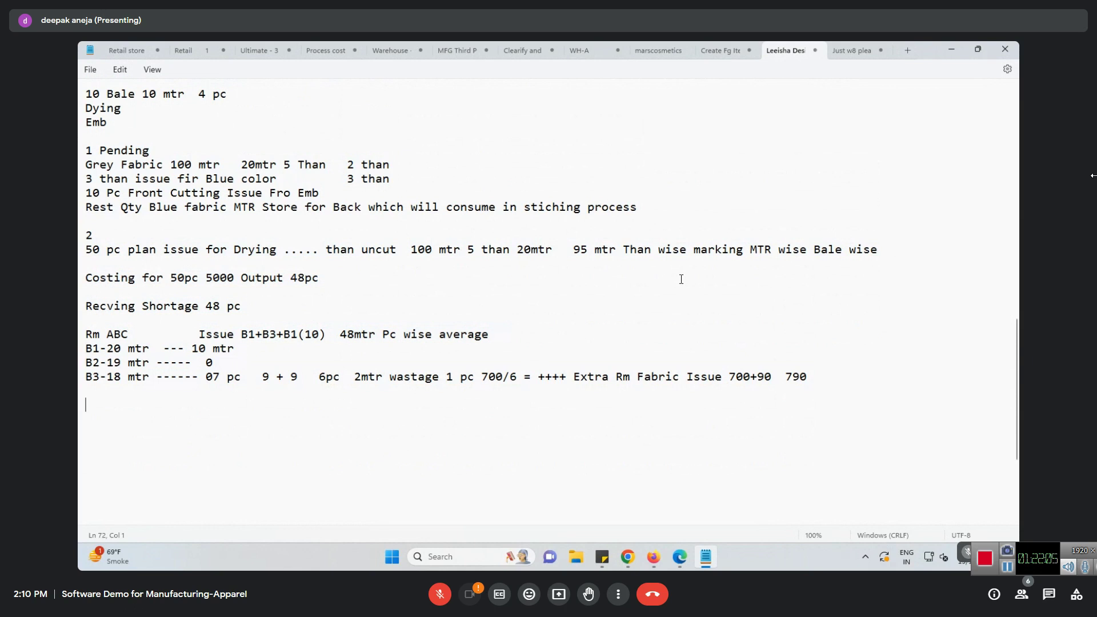
# Switch to SPR1545.pdf in Edge and review the multihead, hand/manual and stitching sections
pyautogui.click(680, 558)
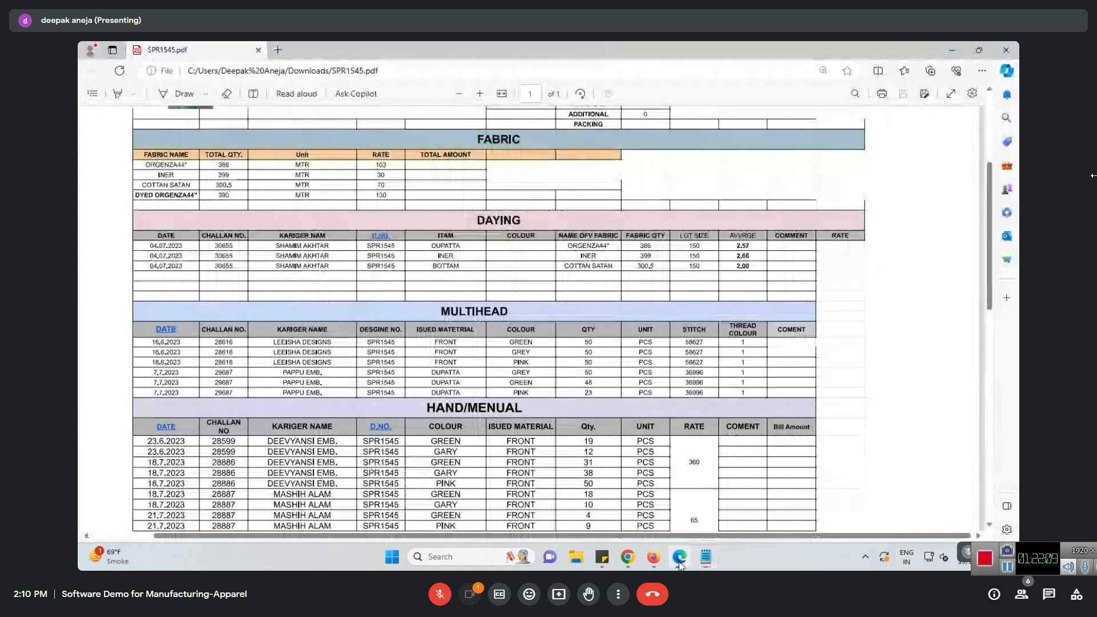
pyautogui.scroll(-5, 656, 479)
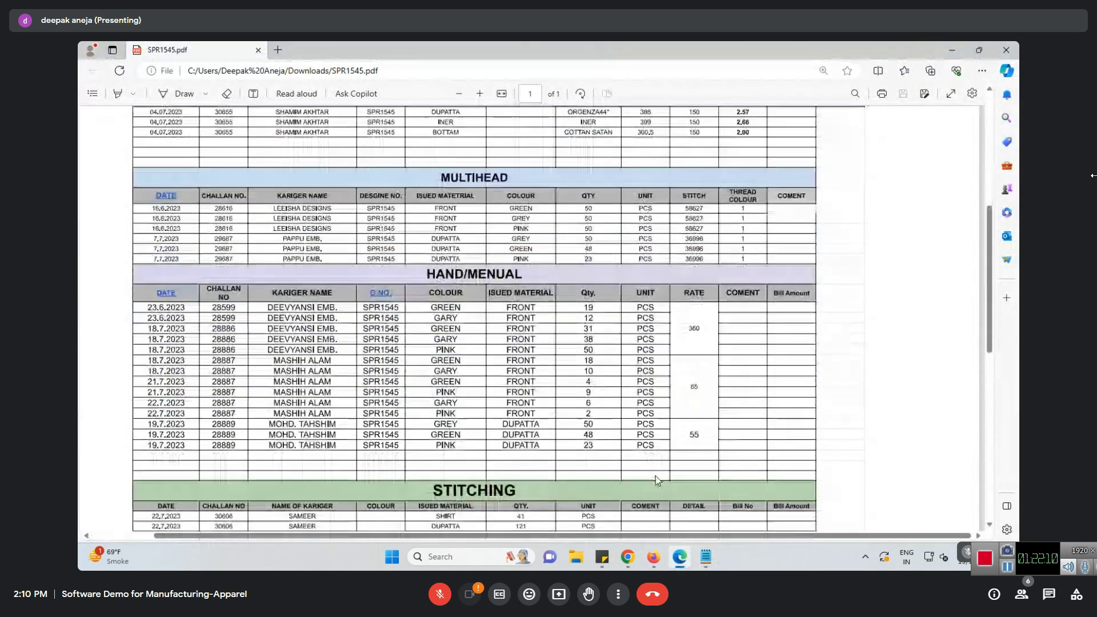
pyautogui.scroll(1, 619, 517)
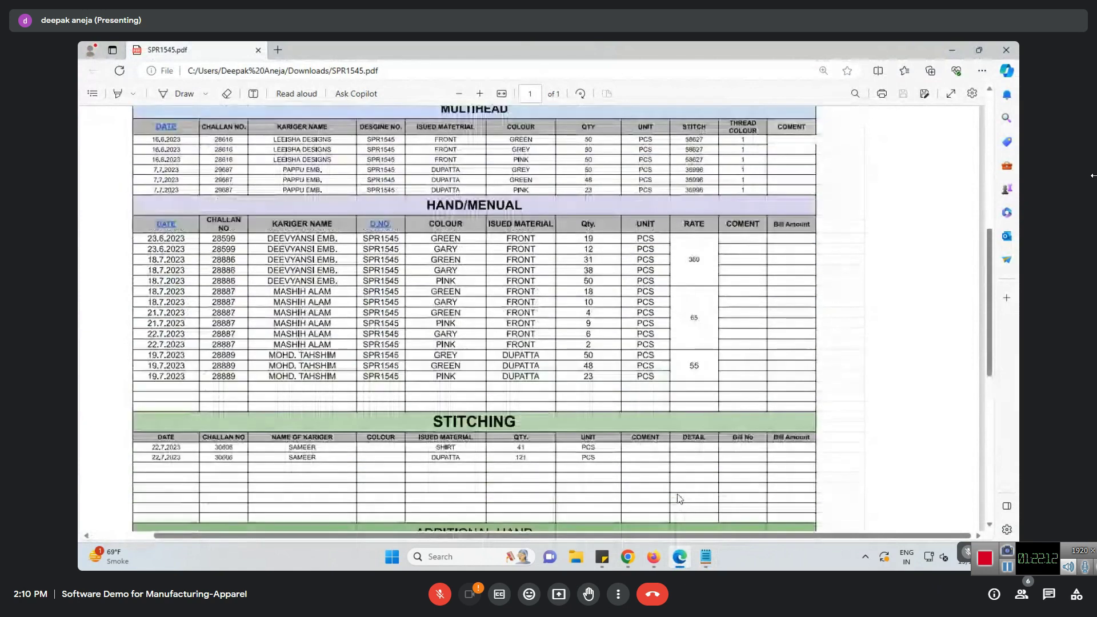
pyautogui.moveTo(637, 563)
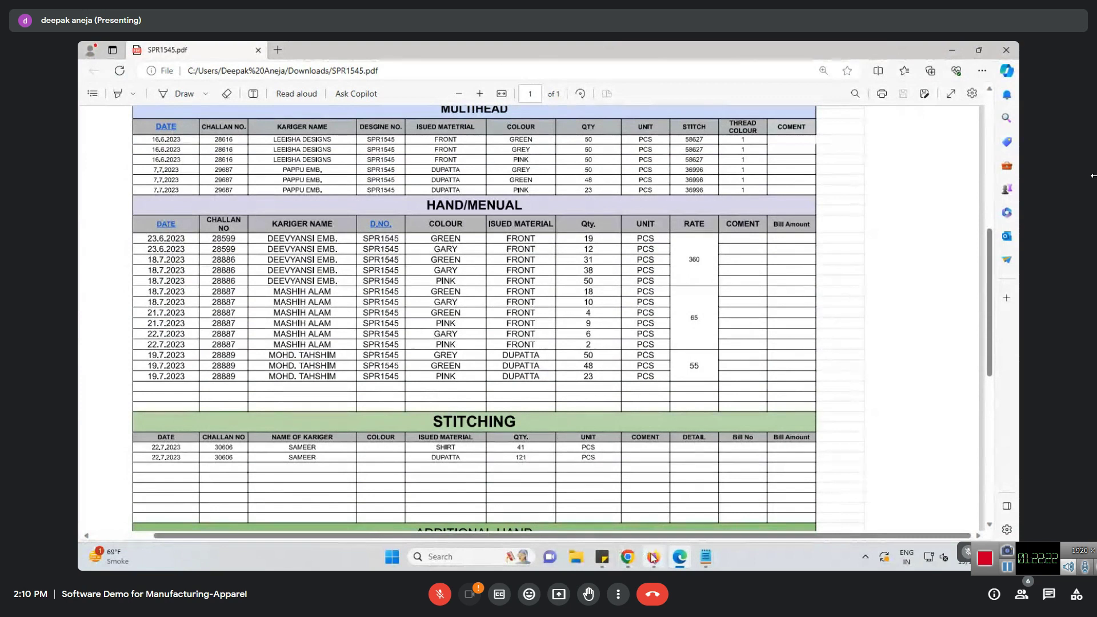
# Return to the Notepad notes and highlight the pending scenario 1 block
pyautogui.click(684, 563)
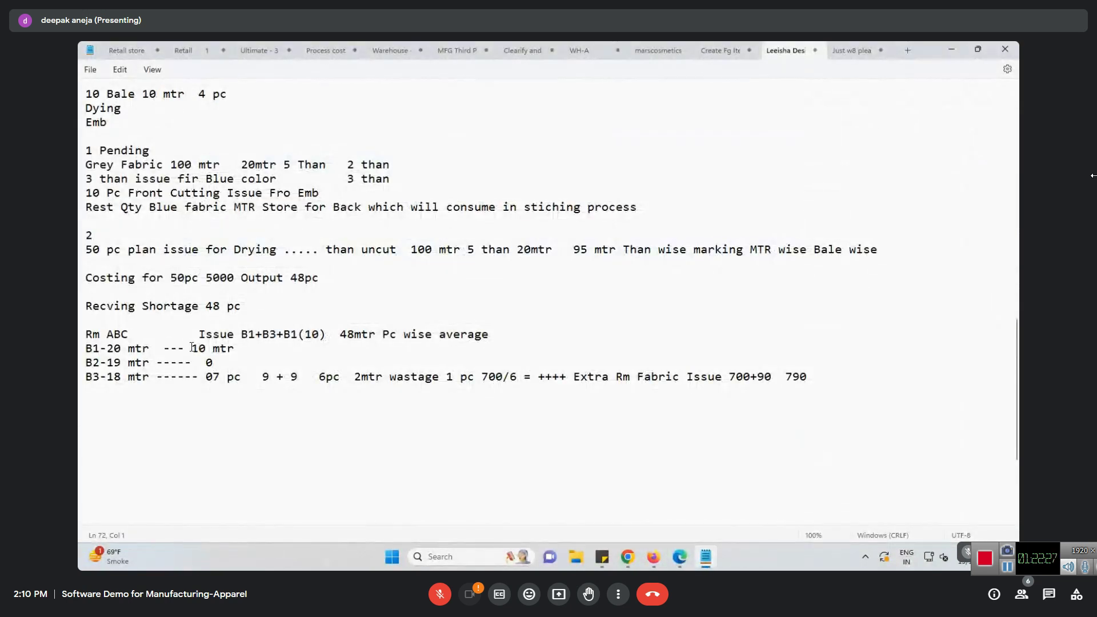
pyautogui.scroll(1, 192, 347)
pyautogui.moveTo(82, 193); pyautogui.dragTo(297, 269)
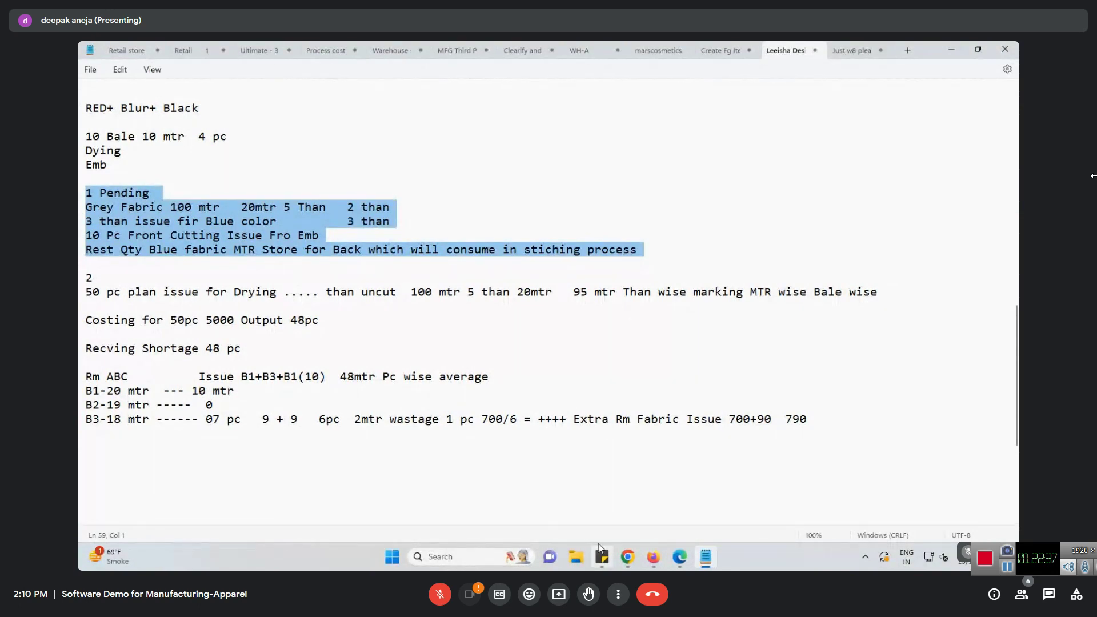
# Switch to the raw material issue entry in Chrome, highlight the linked job order EST249 line and check the item columns
pyautogui.click(628, 557)
pyautogui.click(588, 511)
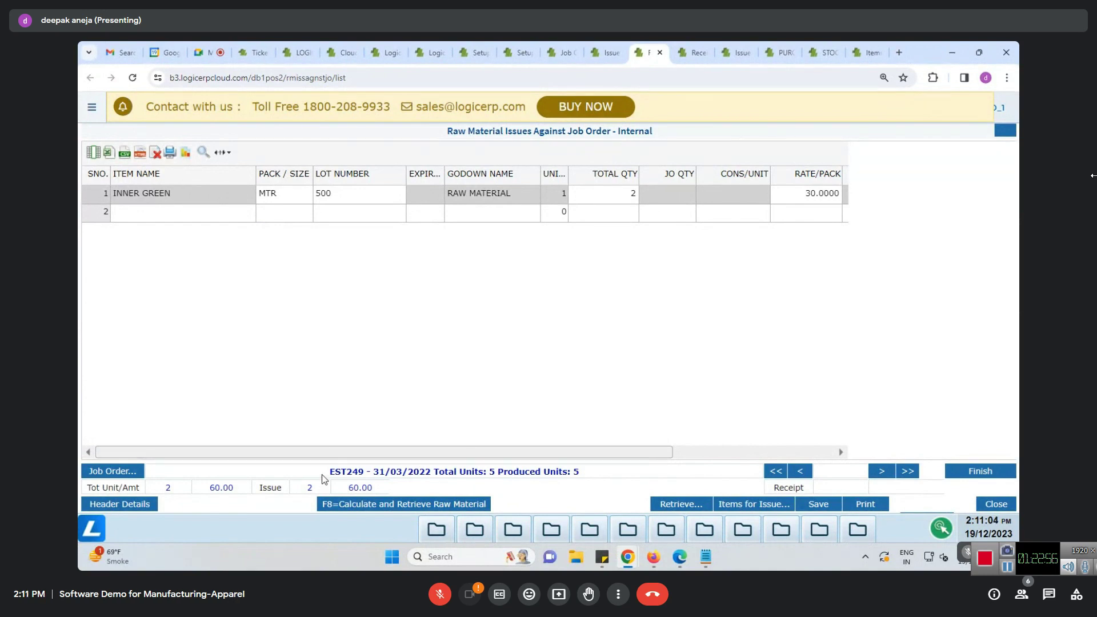
pyautogui.moveTo(325, 476); pyautogui.dragTo(598, 478)
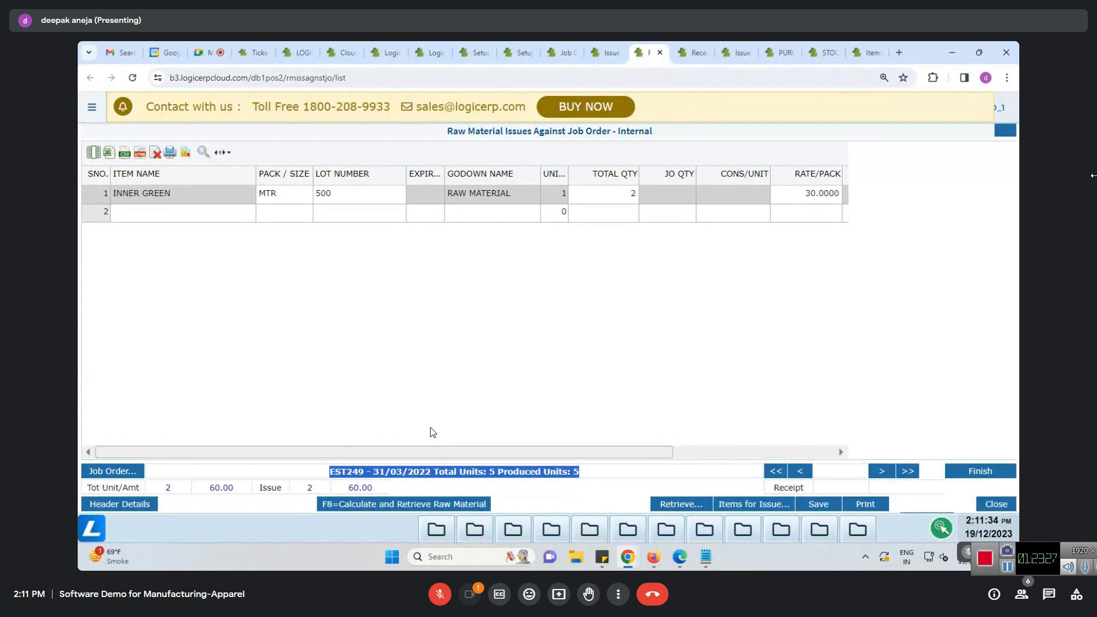
pyautogui.moveTo(452, 451); pyautogui.dragTo(370, 465)
pyautogui.moveTo(484, 452); pyautogui.dragTo(723, 457)
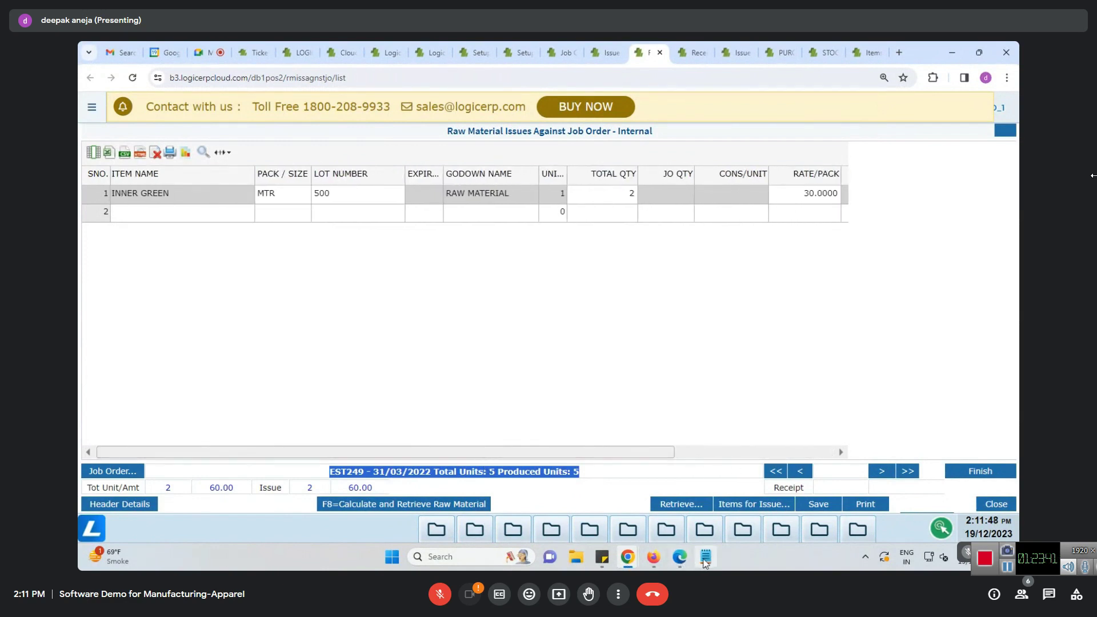
# Glance at SPR1545.pdf, then add the heading JOB order Master Plaining below the scenarios in the Notepad notes
pyautogui.moveTo(680, 561)
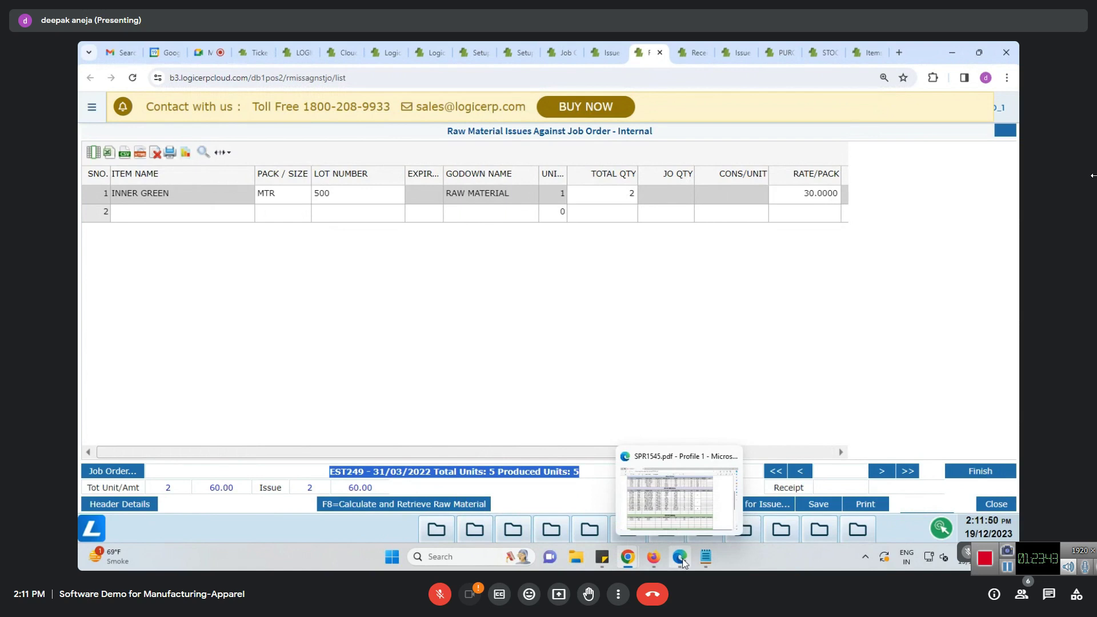
pyautogui.click(669, 505)
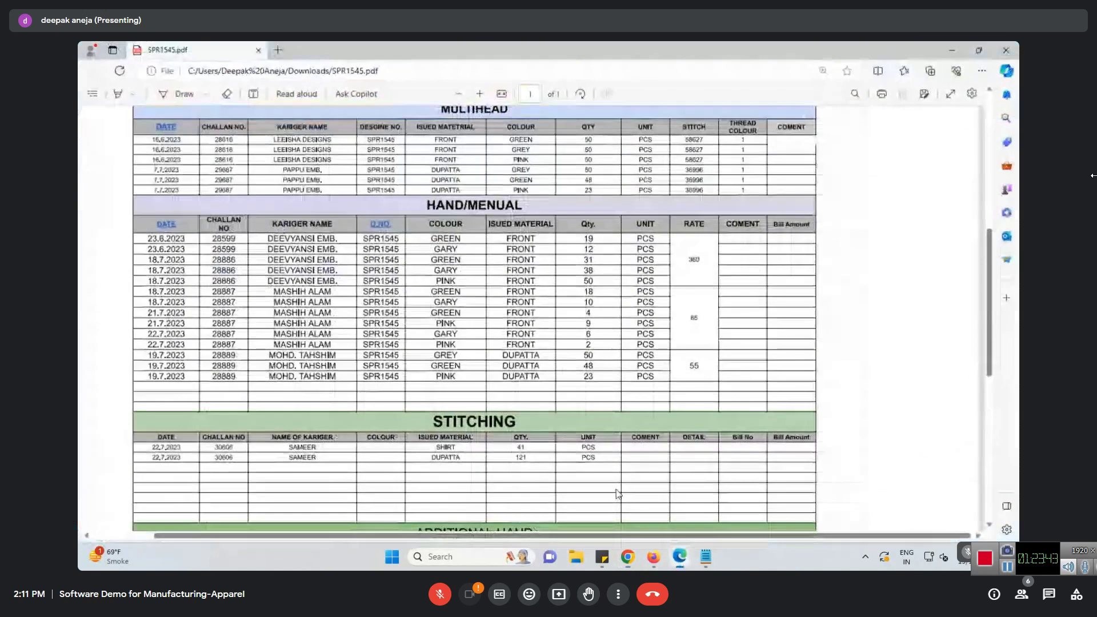
pyautogui.click(706, 562)
pyautogui.scroll(-5, 387, 454)
pyautogui.click(174, 295)
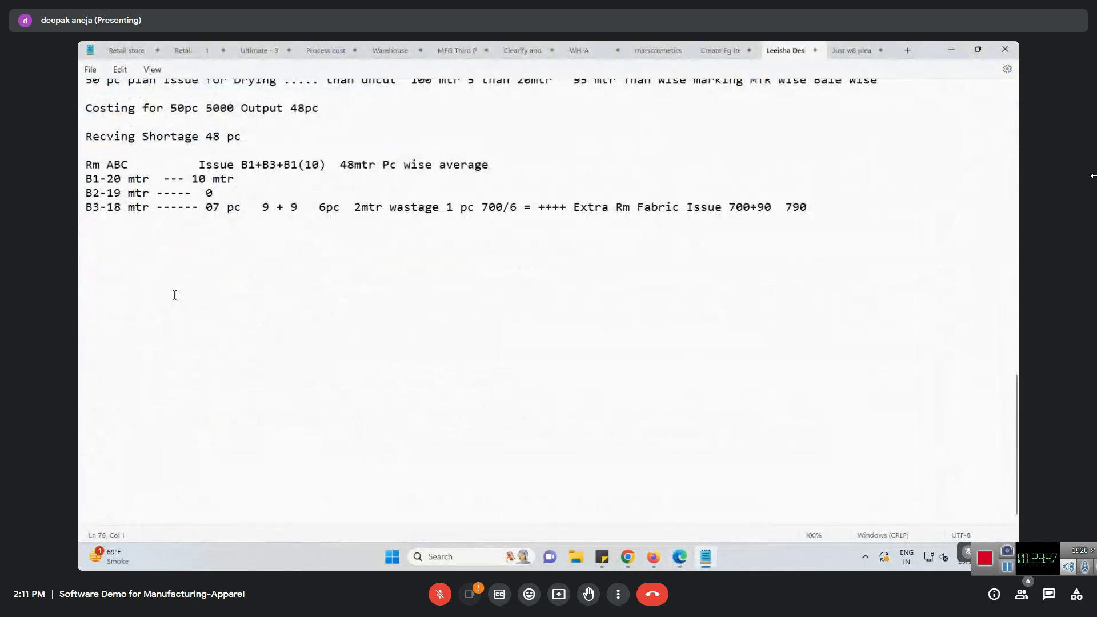
pyautogui.write('JOB order Master')
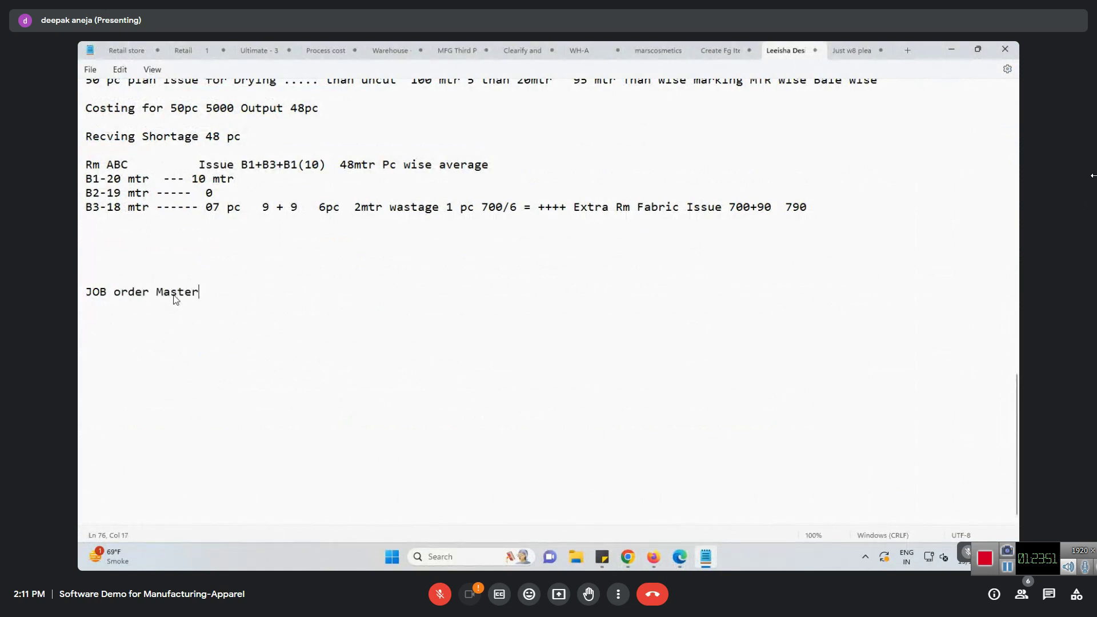
pyautogui.write(' Pla')
pyautogui.press('BackSpace')
pyautogui.write('aining')
# List Issue for Process to Worker, Rm issue and Recvd on separate lines under the job order heading
pyautogui.press('Return')
pyautogui.press('Return')
pyautogui.write('I')
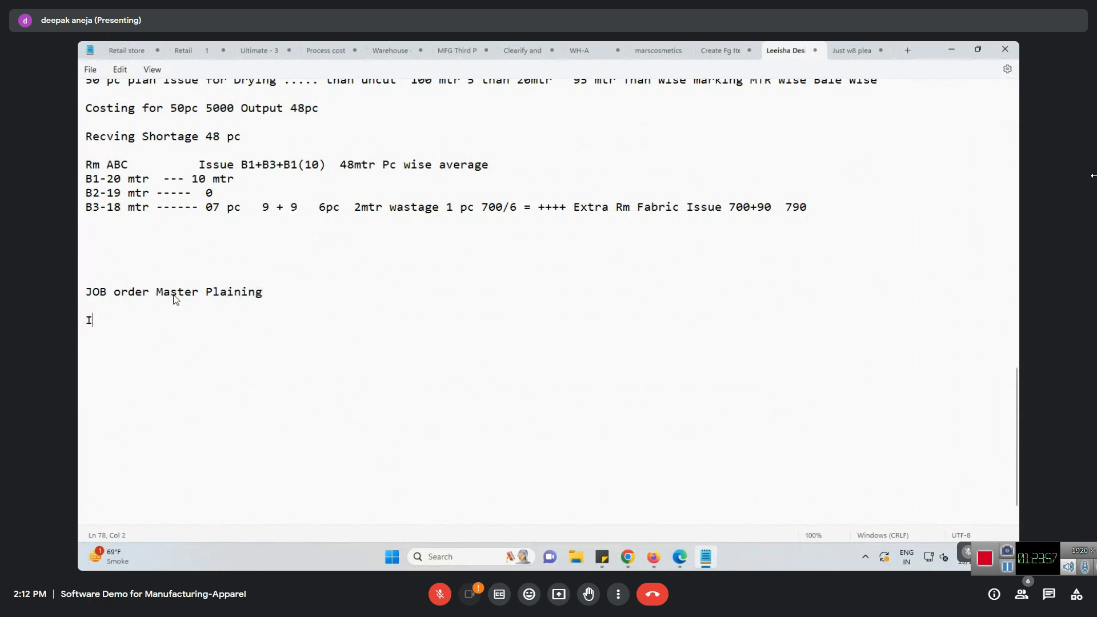
pyautogui.write('ssue for Process to ')
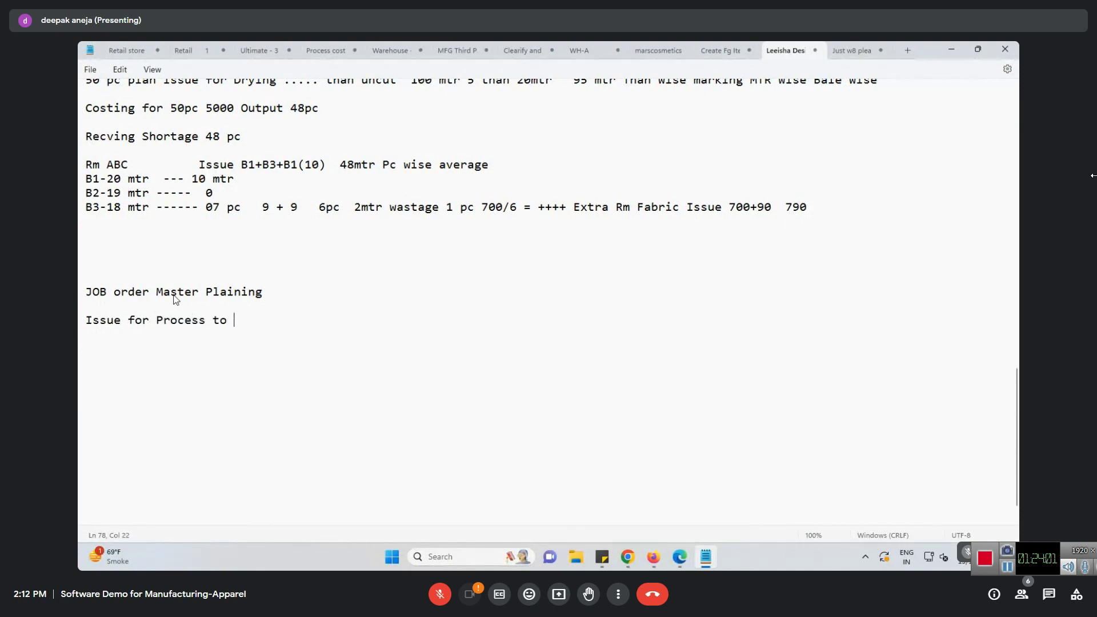
pyautogui.write('Worker')
pyautogui.press('Return')
pyautogui.write('Rm issue')
pyautogui.press('Return')
pyautogui.write('Recvd')
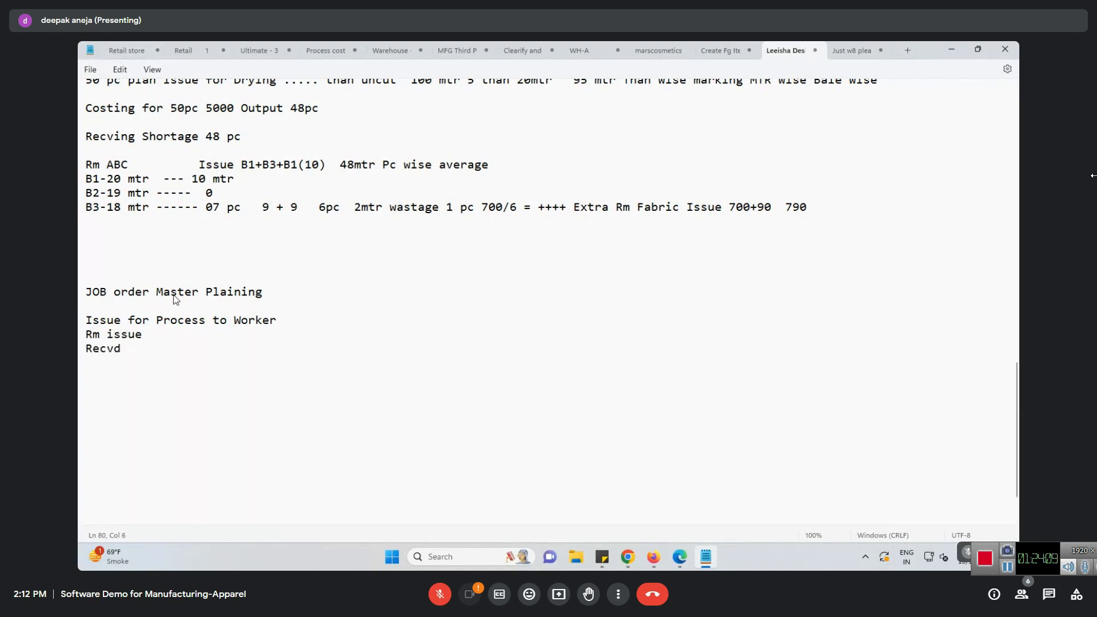
# Duplicate the three-line issue and receive block twice below the original and highlight all three blocks
pyautogui.press('Up')
pyautogui.press('Home')
pyautogui.press('Up')
pyautogui.hotkey('shift', 'Down')
pyautogui.hotkey('shift', 'End')
pyautogui.hotkey('shift', 'Down')
pyautogui.hotkey('ctrl', 'c')
pyautogui.press('Down')
pyautogui.press('Down')
pyautogui.press('Down')
pyautogui.hotkey('ctrl', 'v')
pyautogui.press('Return')
pyautogui.press('Return')
pyautogui.press('Return')
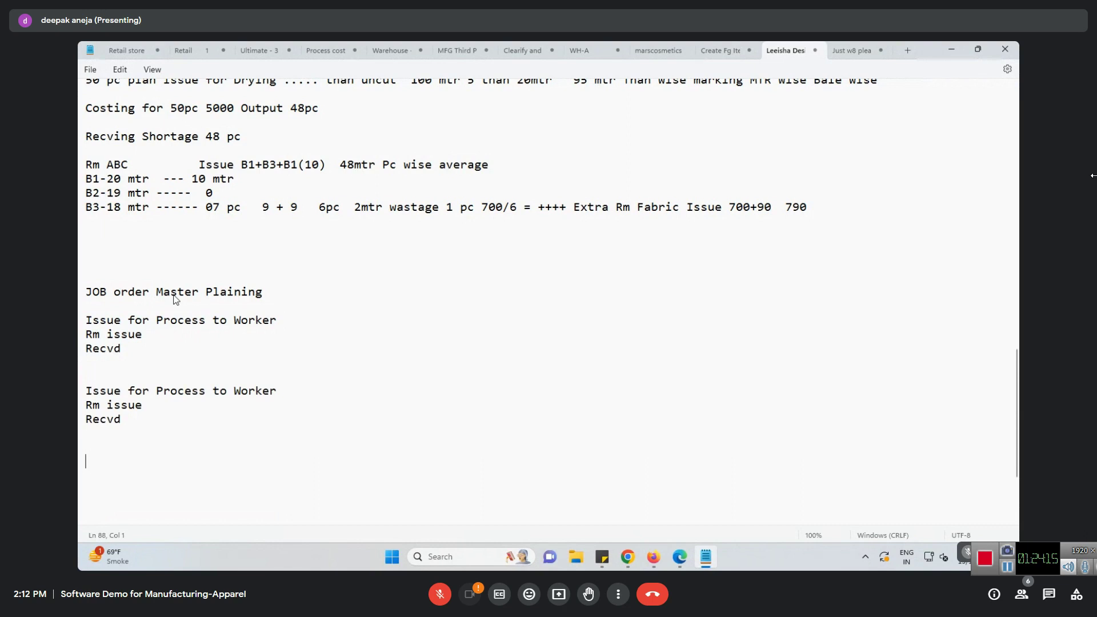
pyautogui.hotkey('ctrl', 'v')
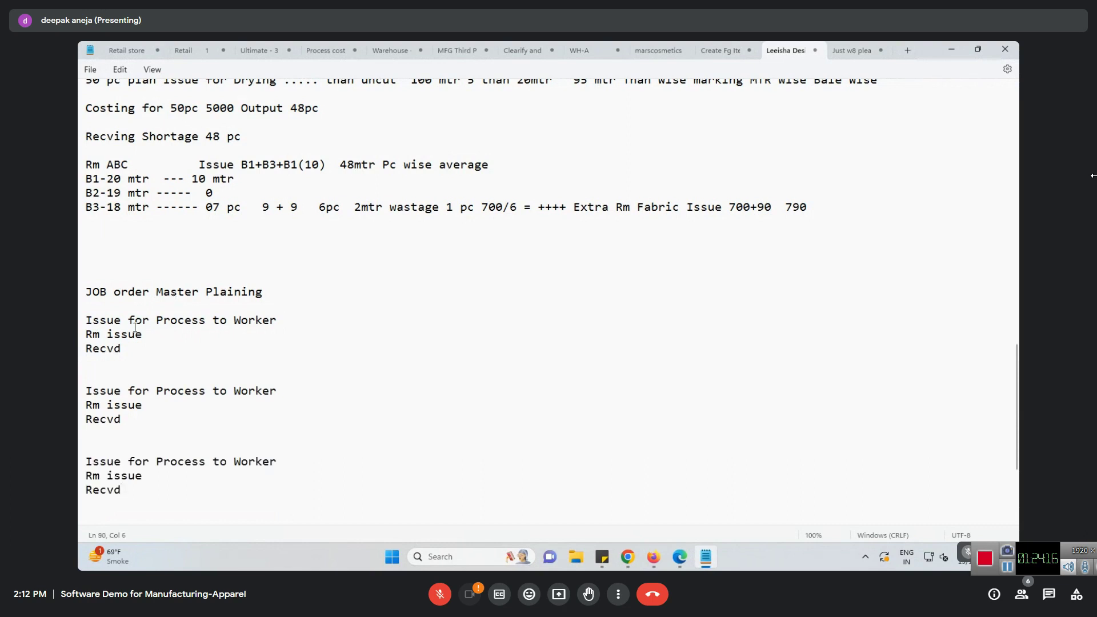
pyautogui.moveTo(86, 320); pyautogui.dragTo(111, 515)
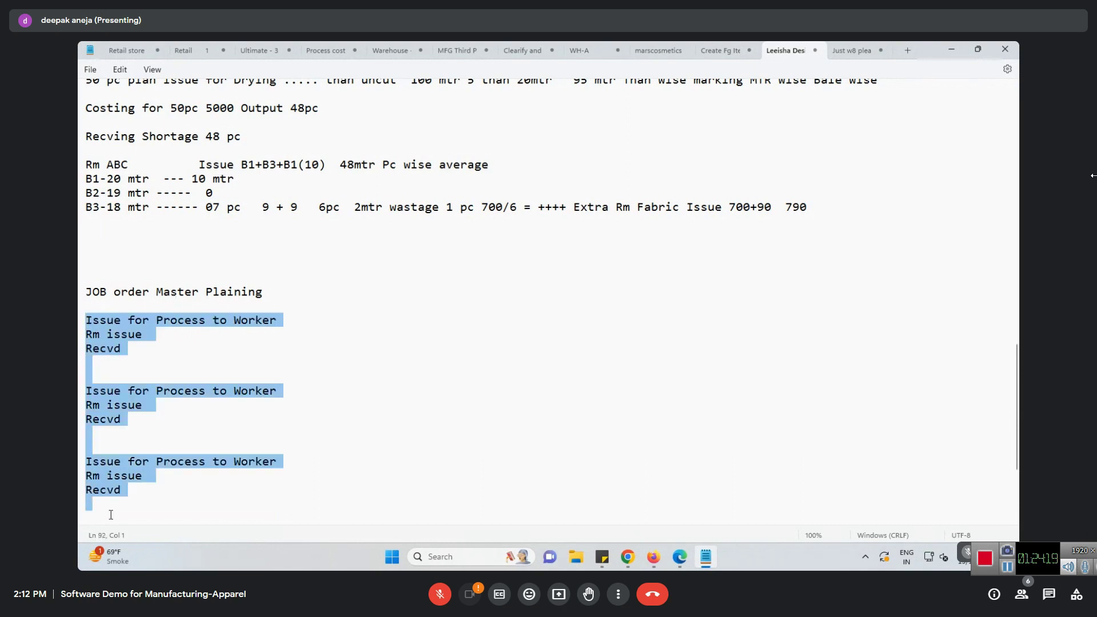
# Add the remark Process+JOB beside the first Issue for Process to Worker line
pyautogui.click(290, 320)
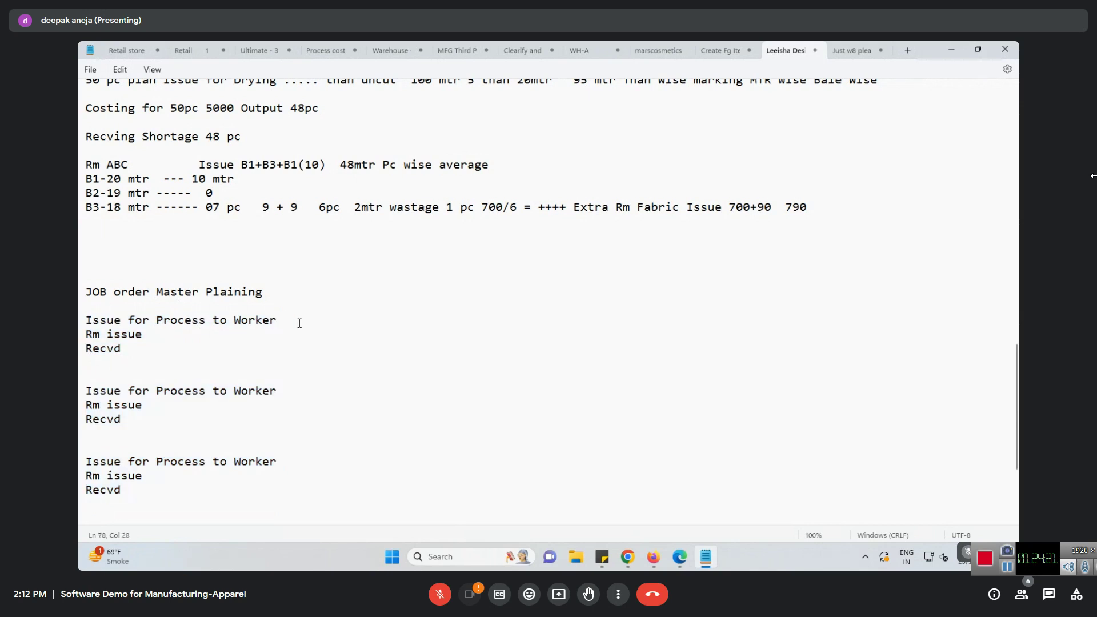
pyautogui.write('Process+JOB+Assi')
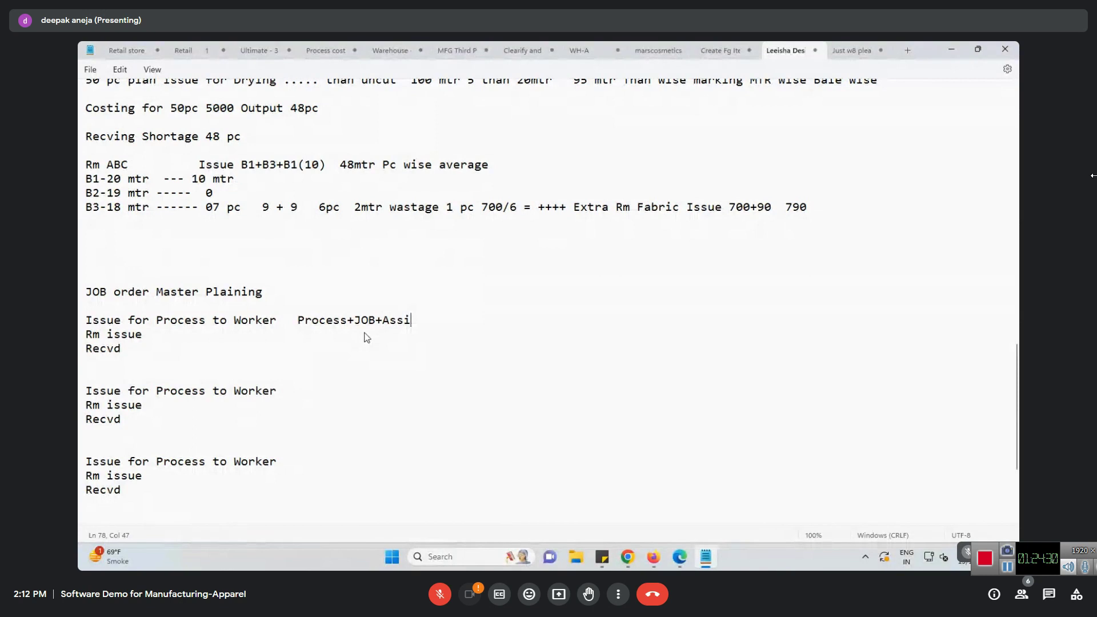
pyautogui.press('BackSpace')
pyautogui.press('BackSpace')
pyautogui.press('BackSpace')
pyautogui.press('BackSpace')
pyautogui.press('BackSpace')
# Copy Process+JOB to the first Rm issue line and extend it with +Task Issue Challan No
pyautogui.click(367, 337)
pyautogui.press('Up')
pyautogui.hotkey('shift', 'End')
pyautogui.hotkey('ctrl', 'c')
pyautogui.click(367, 338)
pyautogui.hotkey('ctrl', 'v')
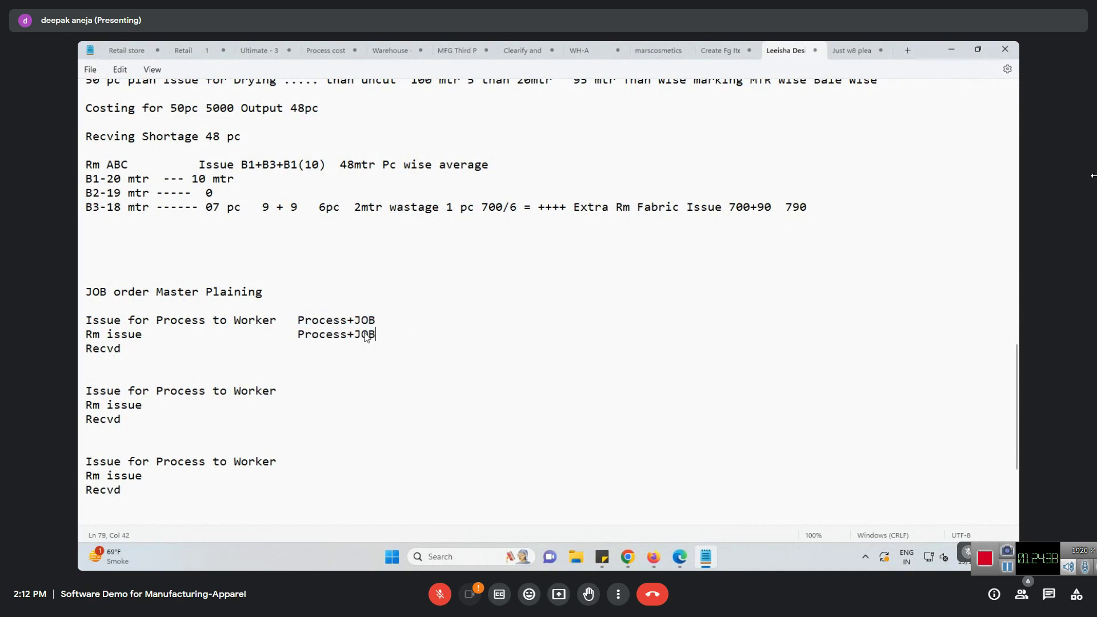
pyautogui.write('+')
pyautogui.write('Tas')
pyautogui.write('Issue Challan No')
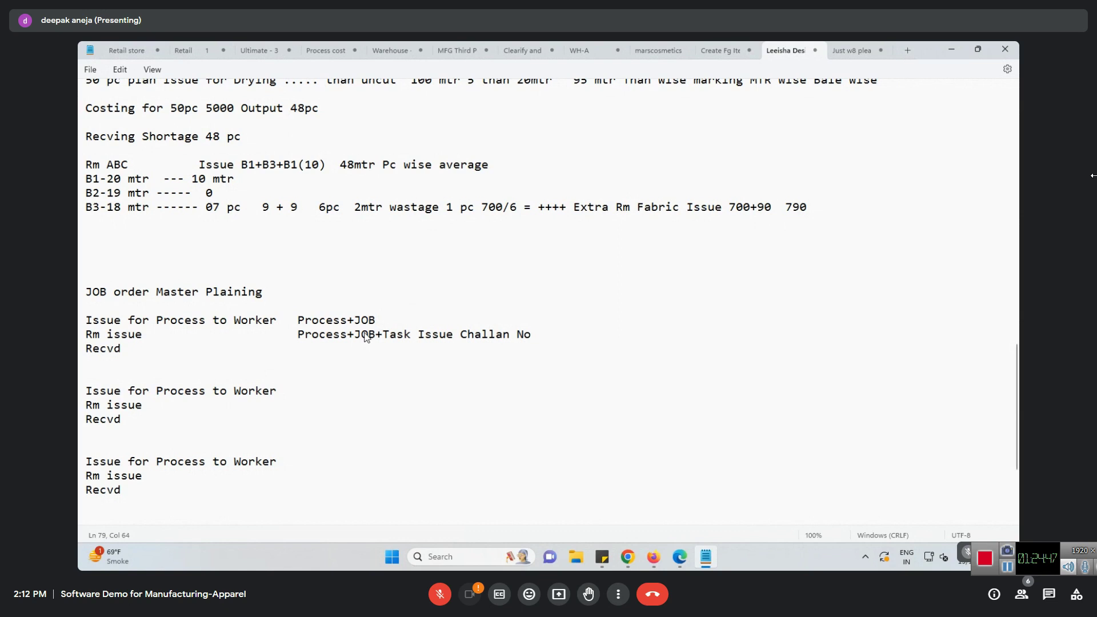
# Insert Challan after Issue in the first block's top line and align the Rm issue remark beneath Process+JOB
pyautogui.press('Home')
pyautogui.press('Up')
pyautogui.press('Right')
pyautogui.press('Right')
pyautogui.press('Right')
pyautogui.write('Challan')
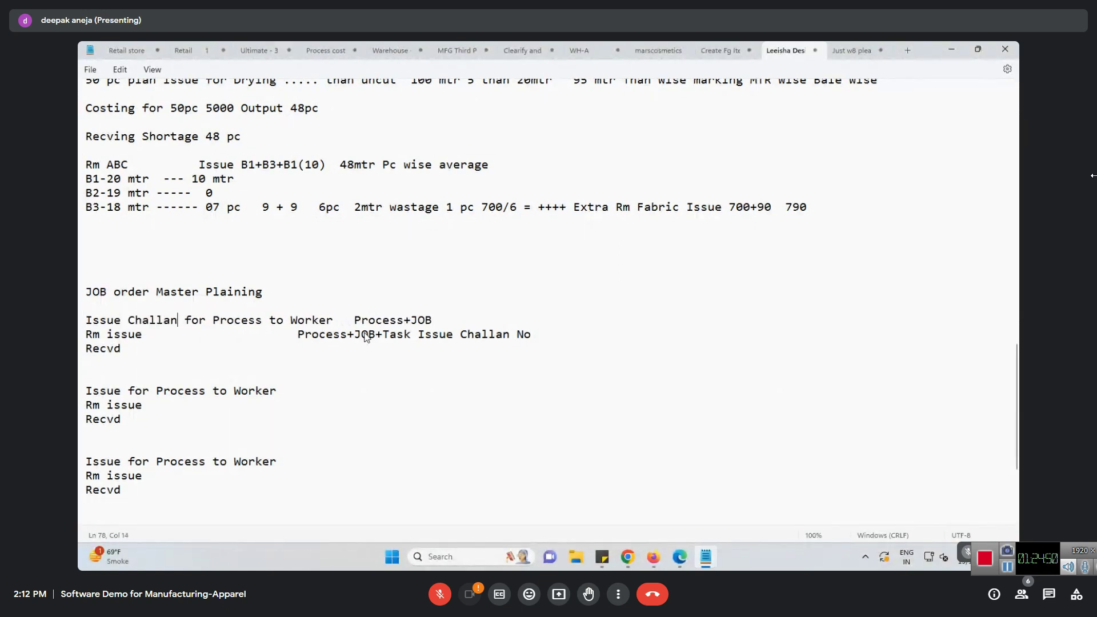
pyautogui.press('Delete')
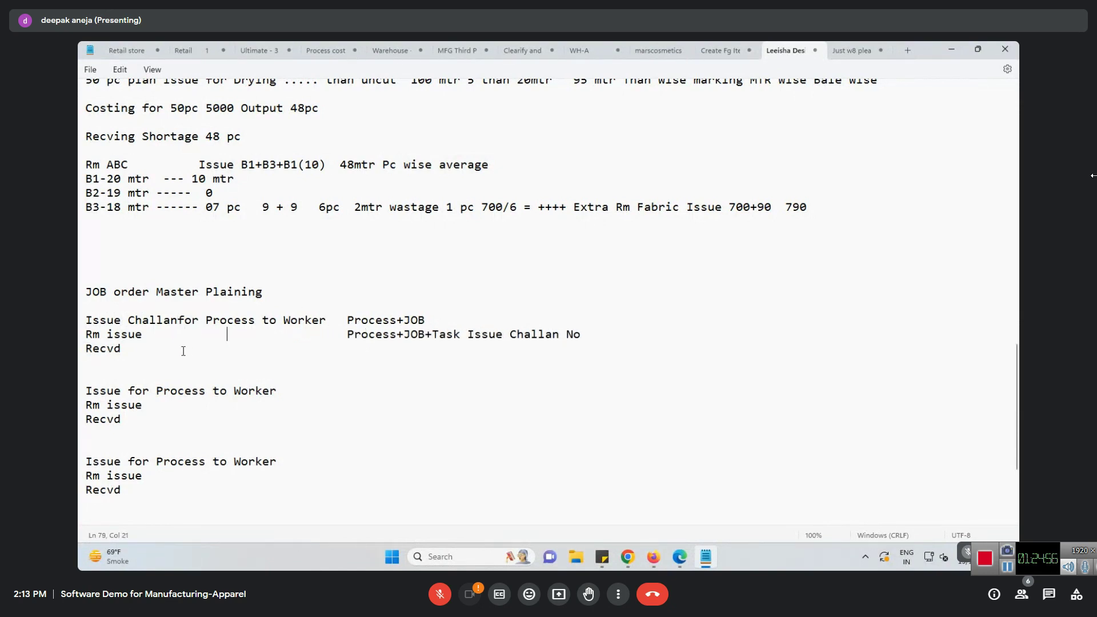
pyautogui.moveTo(80, 322)
pyautogui.mouseDown()
pyautogui.moveTo(80, 360)
pyautogui.moveTo(80, 341)
pyautogui.mouseUp()
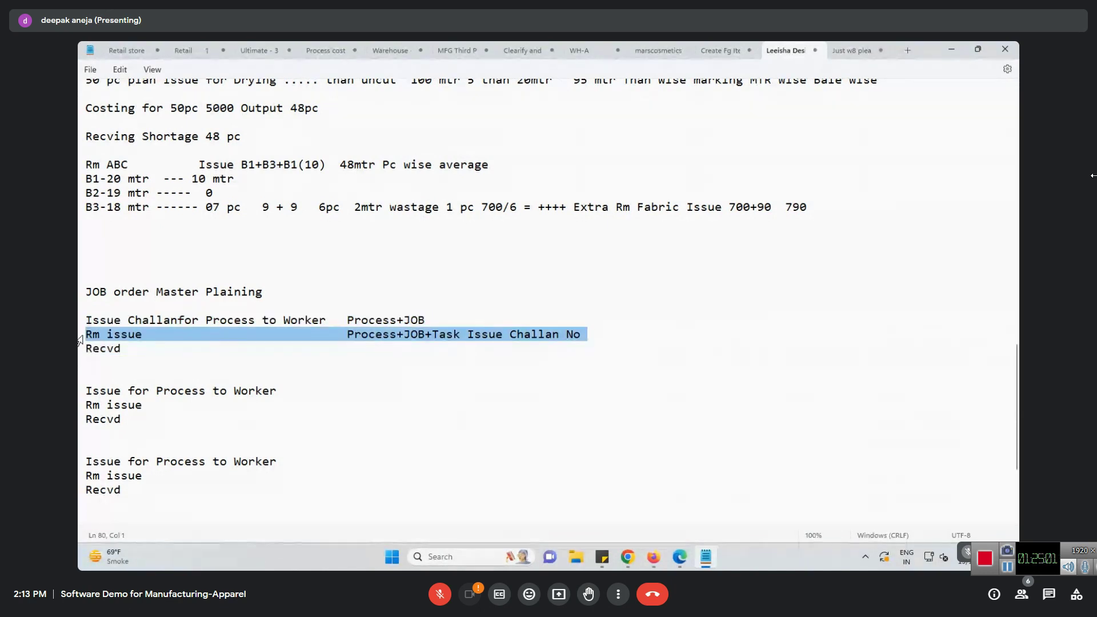
# Add the remark RM Retuen/wastage to the first block's Recvd line
pyautogui.click(136, 349)
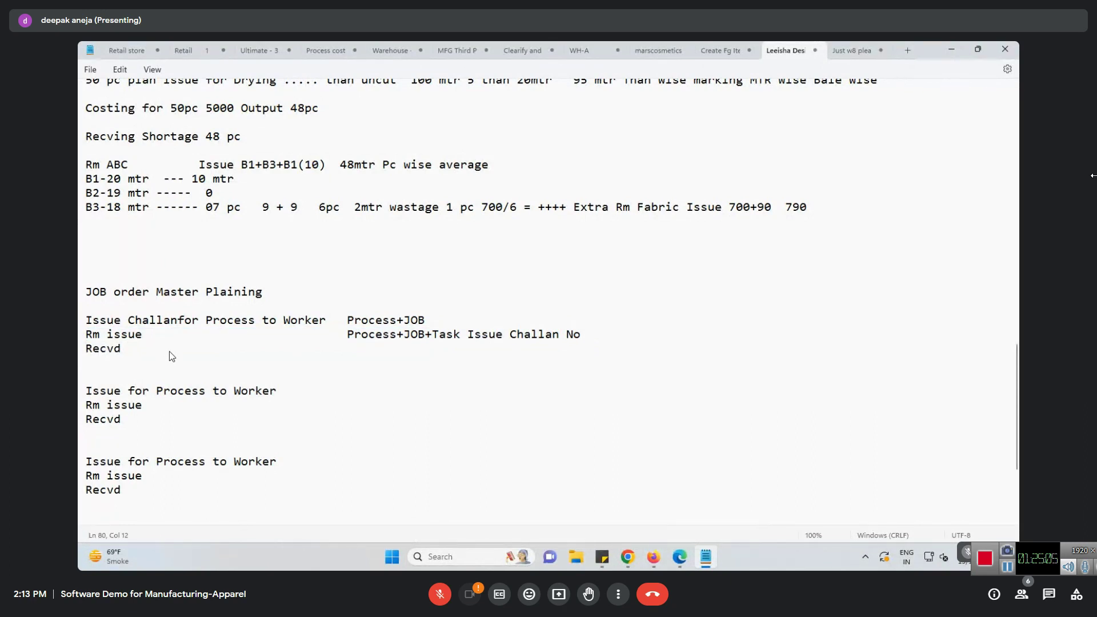
pyautogui.write('RM ')
pyautogui.write('Retuen')
pyautogui.write('.')
pyautogui.press('BackSpace')
pyautogui.write('/wastage')
pyautogui.press('BackSpace')
pyautogui.press('BackSpace')
pyautogui.write('age')
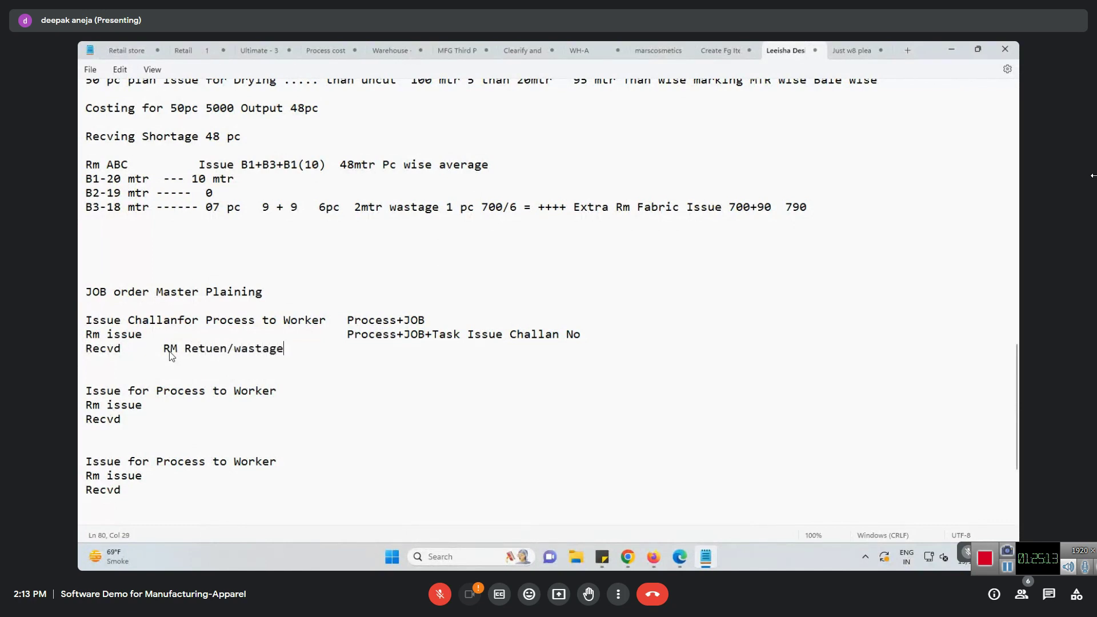
# Append FG Reving to the Recvd remark, align it with the remarks above, and highlight the first block
pyautogui.write('   FG')
pyautogui.write(' Revc')
pyautogui.write('ing')
pyautogui.hotkey('shift', 'Left')
pyautogui.hotkey('shift', 'Left')
pyautogui.hotkey('shift', 'Left')
pyautogui.hotkey('shift', 'Left')
pyautogui.hotkey('shift', 'Left')
pyautogui.hotkey('shift', 'Left')
pyautogui.hotkey('shift', 'Left')
pyautogui.hotkey('shift', 'Left')
pyautogui.hotkey('shift', 'Left')
pyautogui.hotkey('shift', 'Left')
pyautogui.hotkey('shift', 'Left')
pyautogui.hotkey('shift', 'Left')
pyautogui.hotkey('shift', 'Left')
pyautogui.hotkey('shift', 'Left')
pyautogui.hotkey('shift', 'Left')
pyautogui.hotkey('shift', 'Left')
pyautogui.hotkey('shift', 'Left')
pyautogui.hotkey('shift', 'Left')
pyautogui.hotkey('shift', 'Left')
pyautogui.hotkey('shift', 'Left')
pyautogui.hotkey('shift', 'Left')
pyautogui.hotkey('shift', 'Left')
pyautogui.hotkey('shift', 'Left')
pyautogui.hotkey('shift', 'Left')
pyautogui.hotkey('shift', 'Left')
pyautogui.press('End')
pyautogui.press('Home')
pyautogui.press('Right')
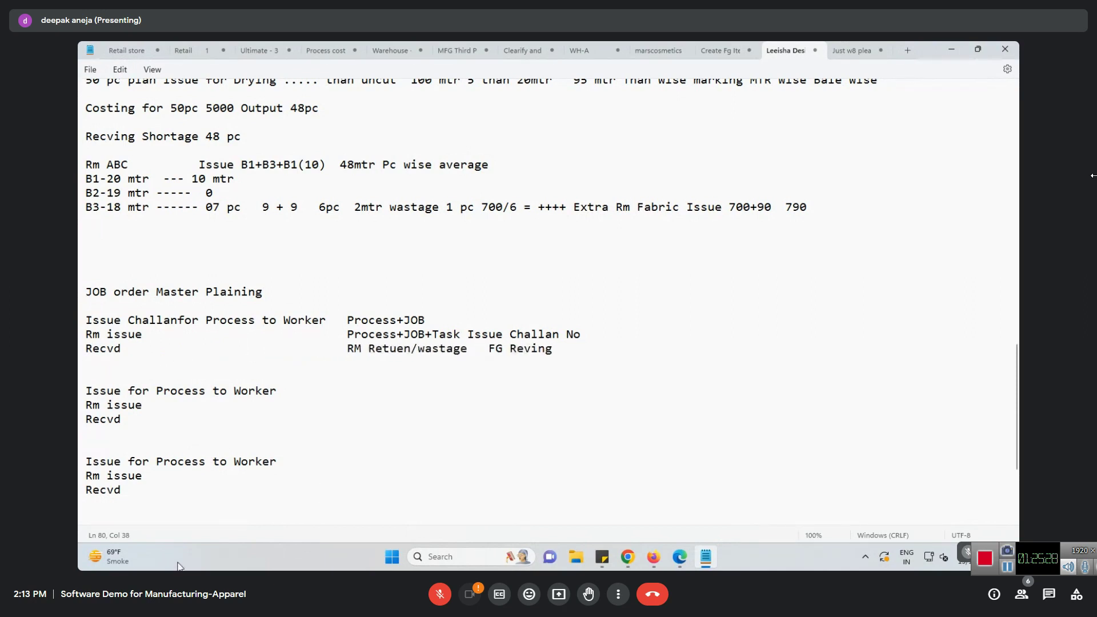
pyautogui.moveTo(87, 318); pyautogui.dragTo(589, 351)
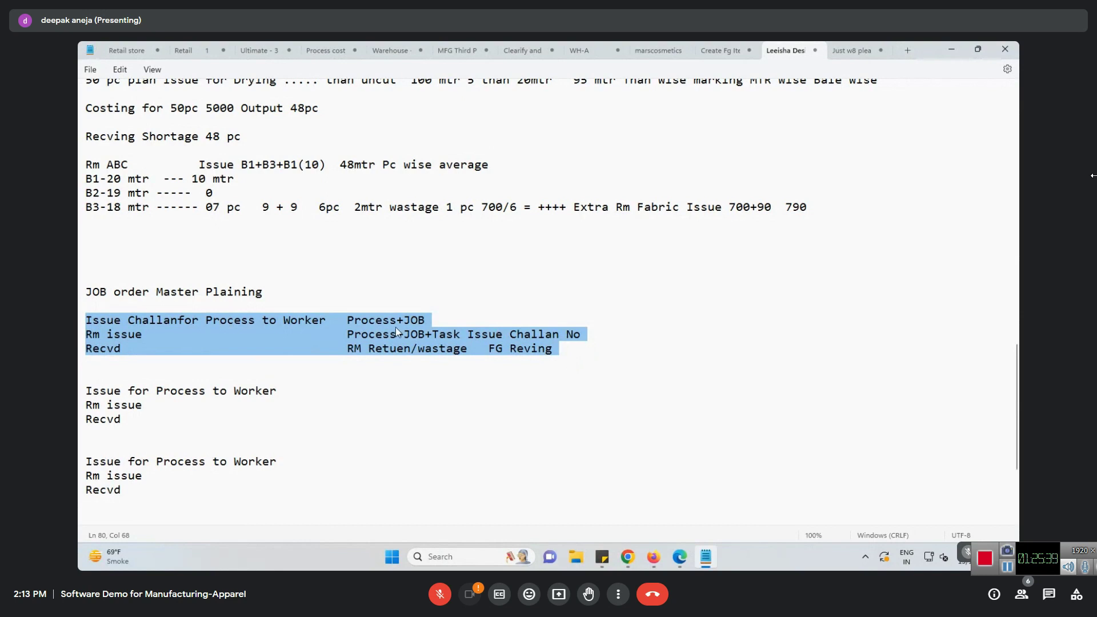
# Check the process sections of SPR1545.pdf in Edge again and return to the Notepad notes
pyautogui.click(680, 557)
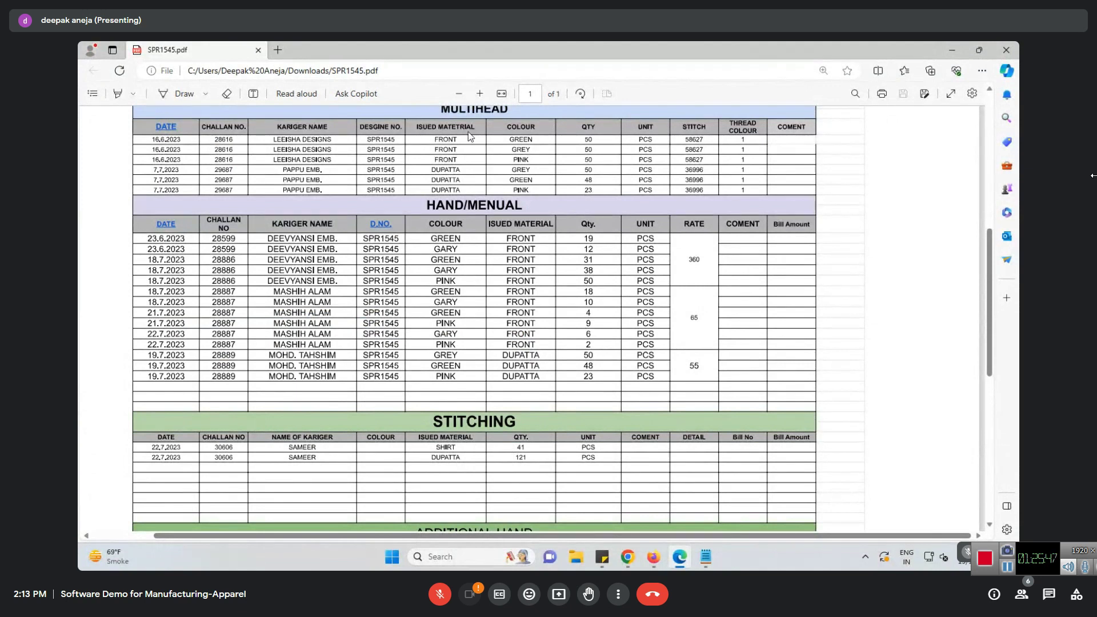
pyautogui.scroll(5, 629, 360)
pyautogui.scroll(-1, 629, 364)
pyautogui.hotkey('alt', 'Tab')
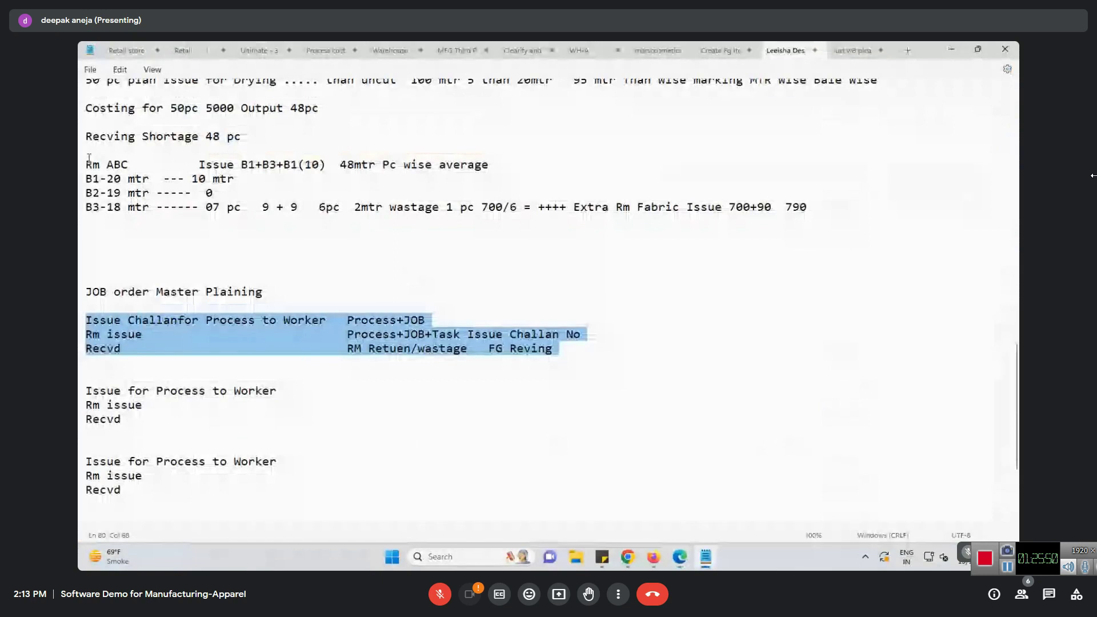
# Highlight the scenario 2 fabric notes, and highlight the JOB order Master Plaining heading with its first two process blocks
pyautogui.scroll(1, 91, 137)
pyautogui.moveTo(86, 108); pyautogui.dragTo(84, 266)
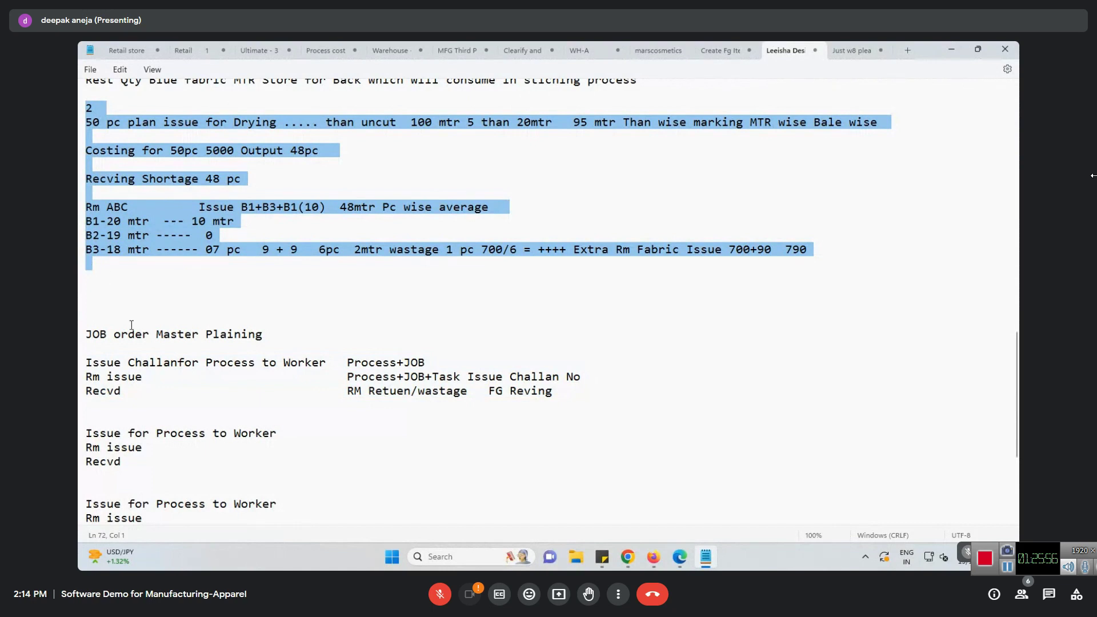
pyautogui.moveTo(86, 334); pyautogui.dragTo(109, 483)
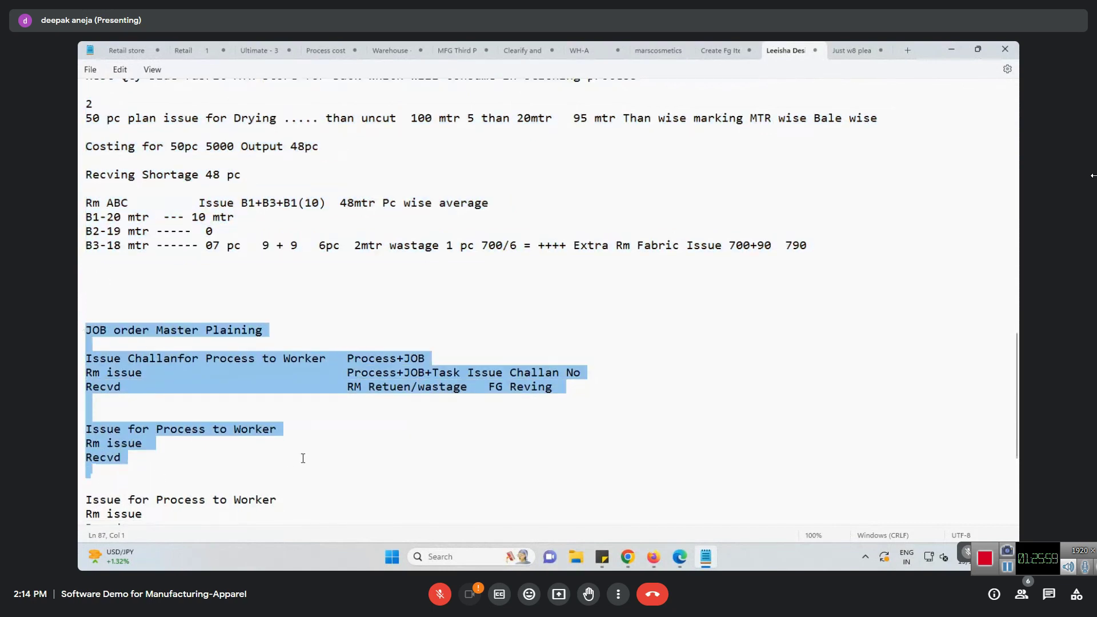
pyautogui.scroll(-1, 301, 456)
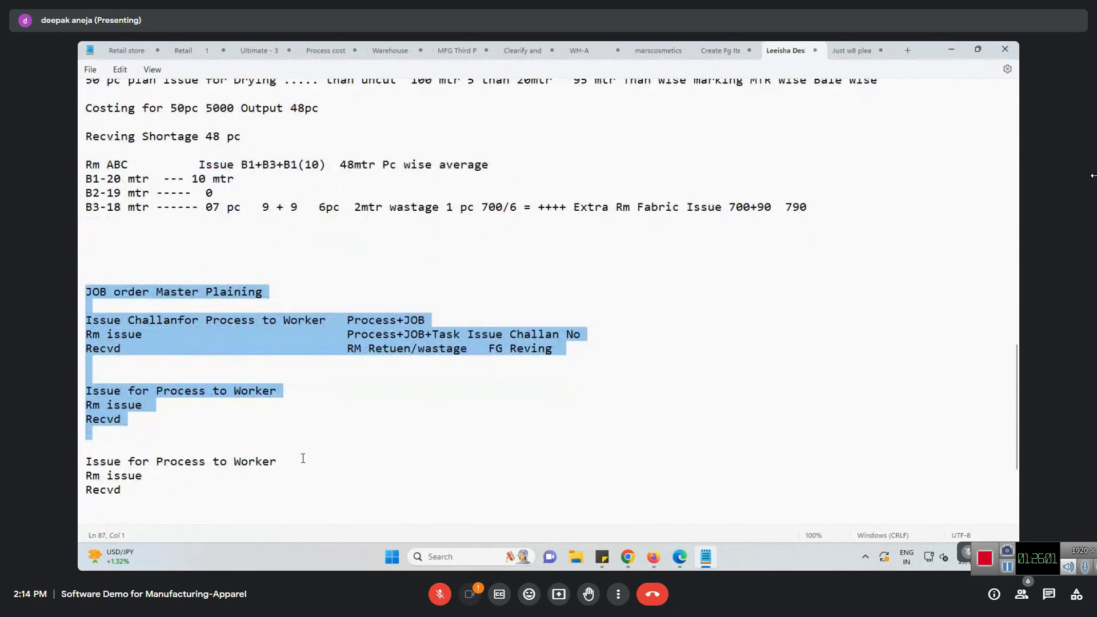
pyautogui.click(303, 458)
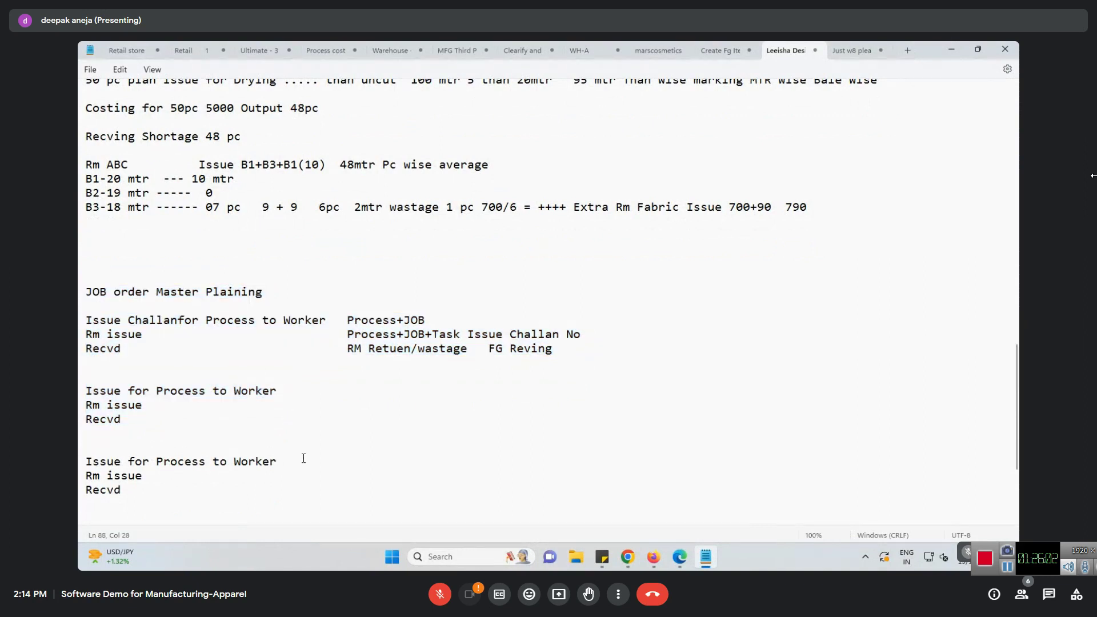
# Switch to SPR1545.pdf in Edge, review its sections from Fabric to Dispatched, and return to the Notepad notes
pyautogui.moveTo(679, 558)
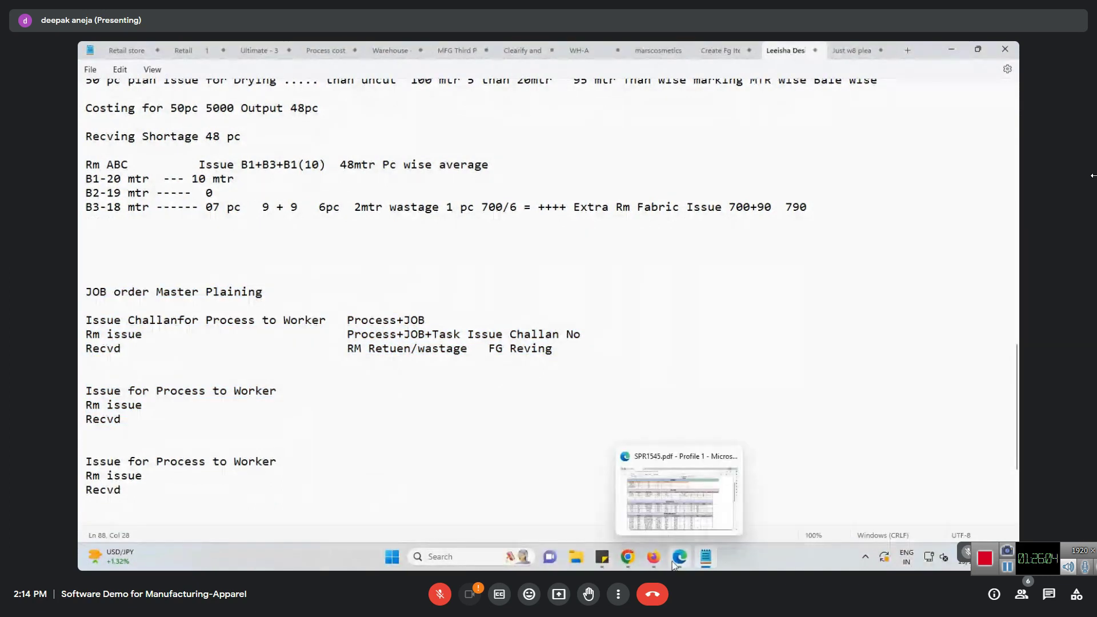
pyautogui.click(661, 523)
pyautogui.scroll(-10, 514, 442)
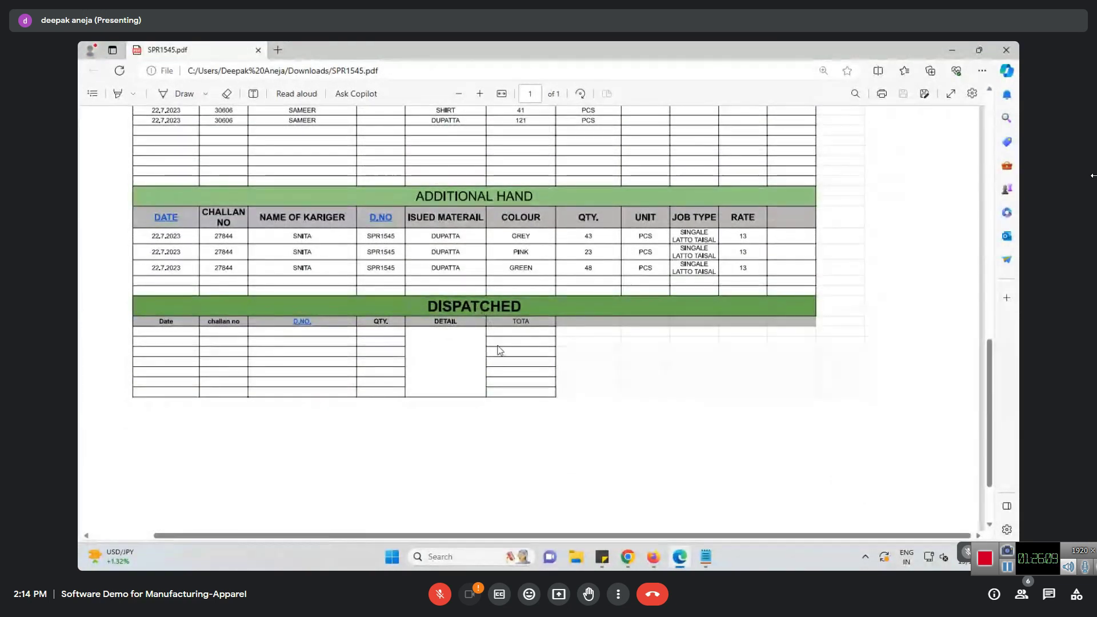
pyautogui.scroll(15, 537, 429)
pyautogui.scroll(1, 537, 429)
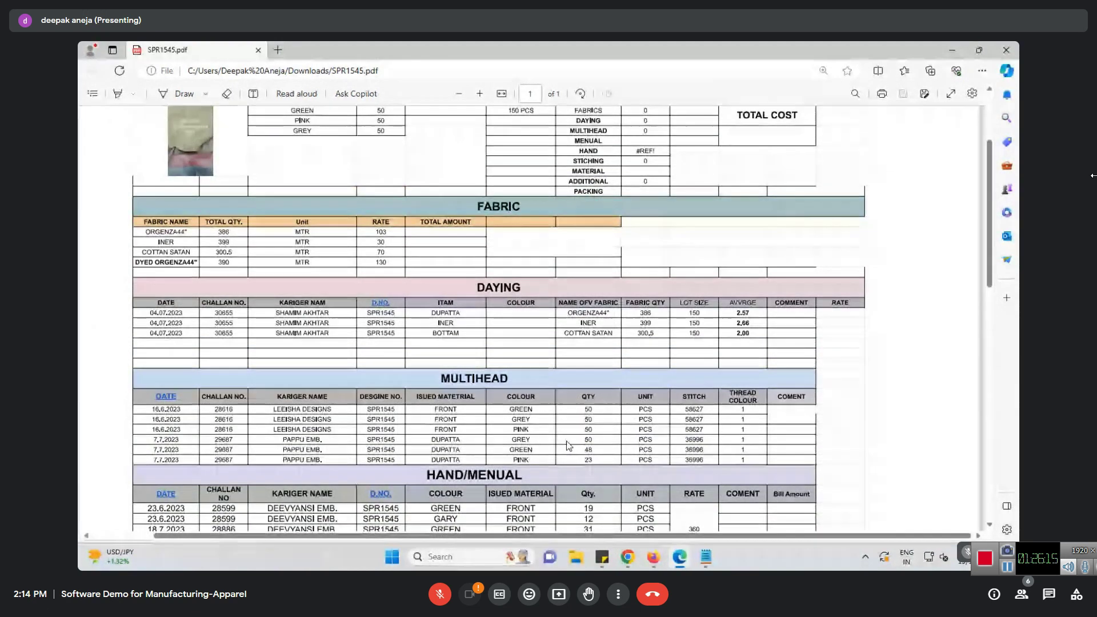
pyautogui.scroll(-1, 567, 440)
pyautogui.scroll(-2, 566, 440)
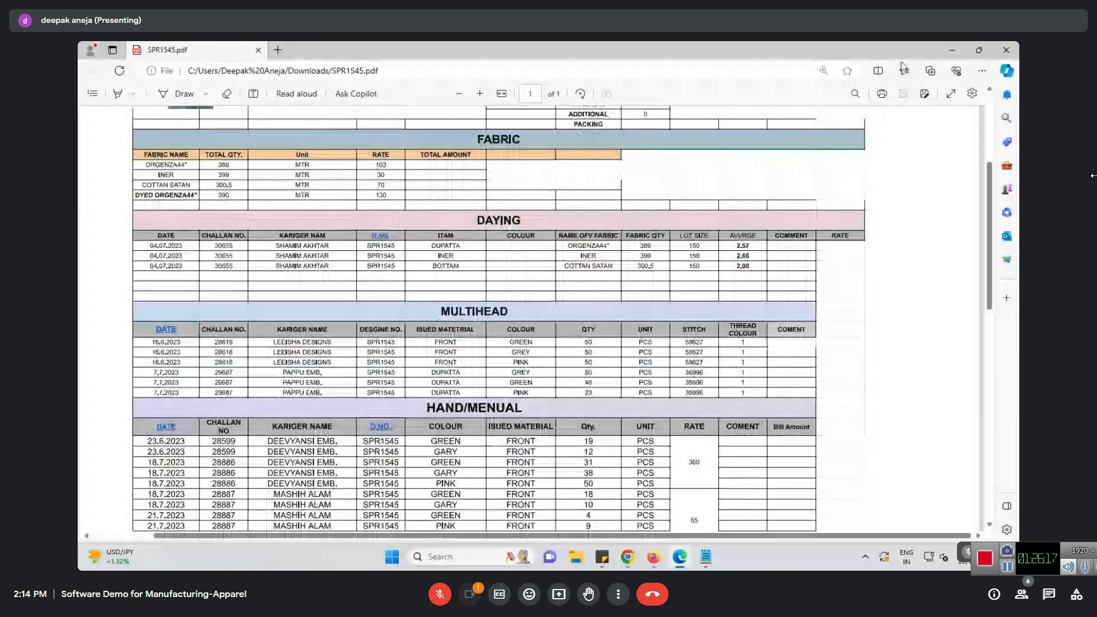
pyautogui.hotkey('alt', 'Tab')
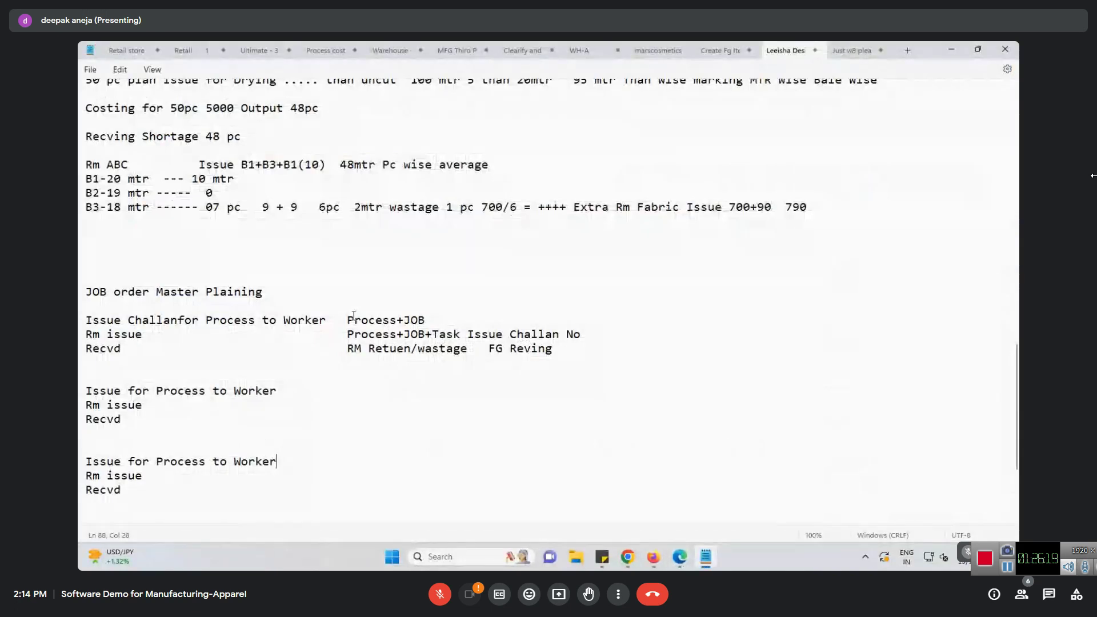
# Highlight the JOB order Master Plaining section with its three process blocks several times, and highlight the Rm ABC fabric issue lines
pyautogui.moveTo(81, 293)
pyautogui.mouseDown()
pyautogui.moveTo(586, 334)
pyautogui.moveTo(155, 476)
pyautogui.moveTo(156, 509)
pyautogui.moveTo(78, 281)
pyautogui.mouseUp()
pyautogui.click(125, 514)
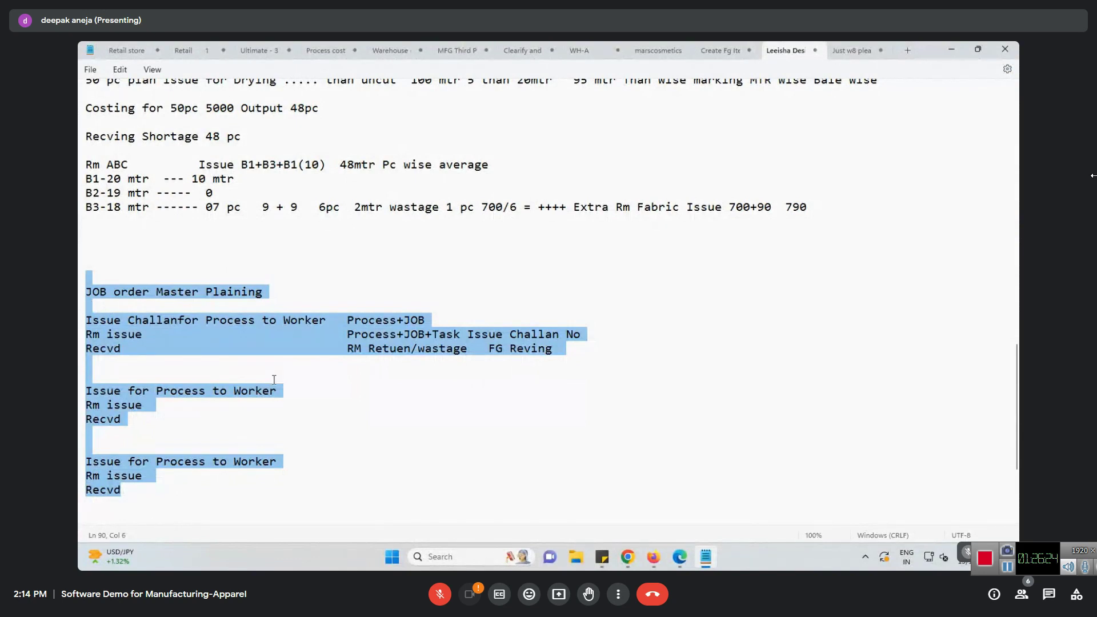
pyautogui.moveTo(86, 317); pyautogui.dragTo(119, 503)
pyautogui.moveTo(81, 293); pyautogui.dragTo(106, 506)
pyautogui.click(134, 317)
pyautogui.moveTo(86, 292); pyautogui.dragTo(162, 487)
pyautogui.click(392, 377)
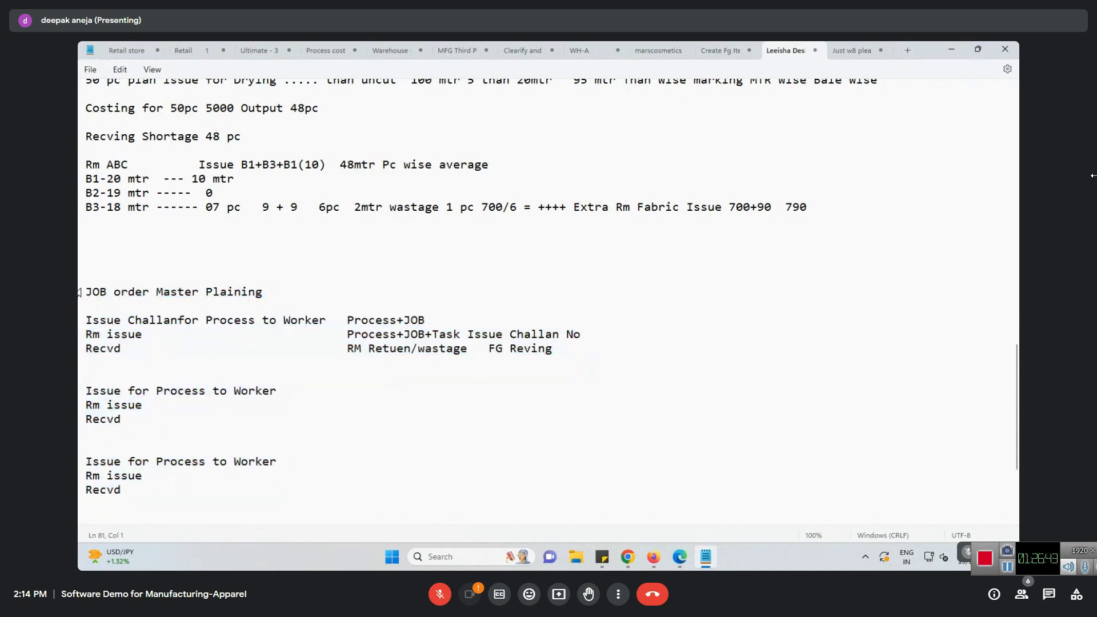
pyautogui.moveTo(80, 293); pyautogui.dragTo(84, 374)
pyautogui.click(122, 349)
pyautogui.moveTo(86, 165); pyautogui.dragTo(103, 225)
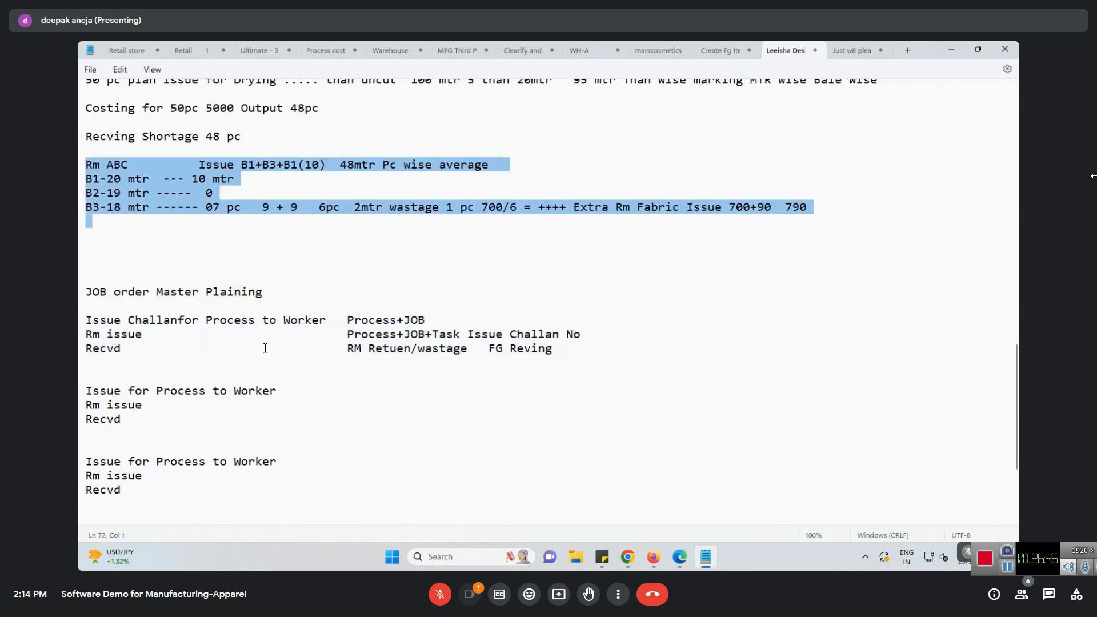
# Insert the line Extra Rm Issue below Rm issue in the first block, with the aligned remark Process+JOB+Task Issue Challan No
pyautogui.click(607, 333)
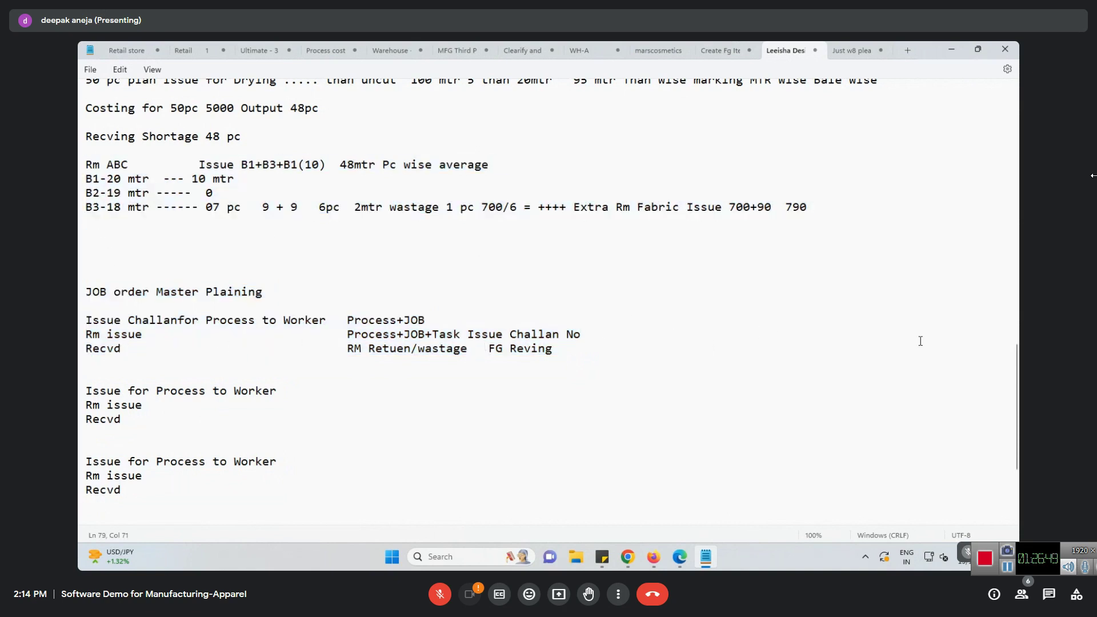
pyautogui.press('Return')
pyautogui.write('E')
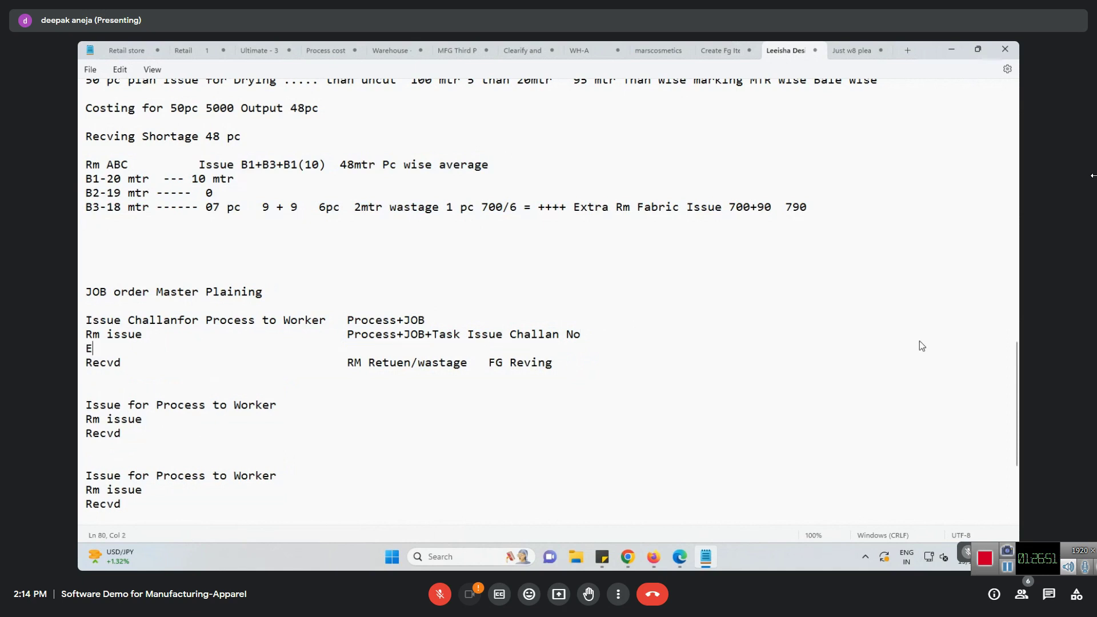
pyautogui.write('xtra Rm Issue')
pyautogui.press('Left')
pyautogui.hotkey('shift', 'End')
pyautogui.hotkey('ctrl', 'c')
pyautogui.press('Down')
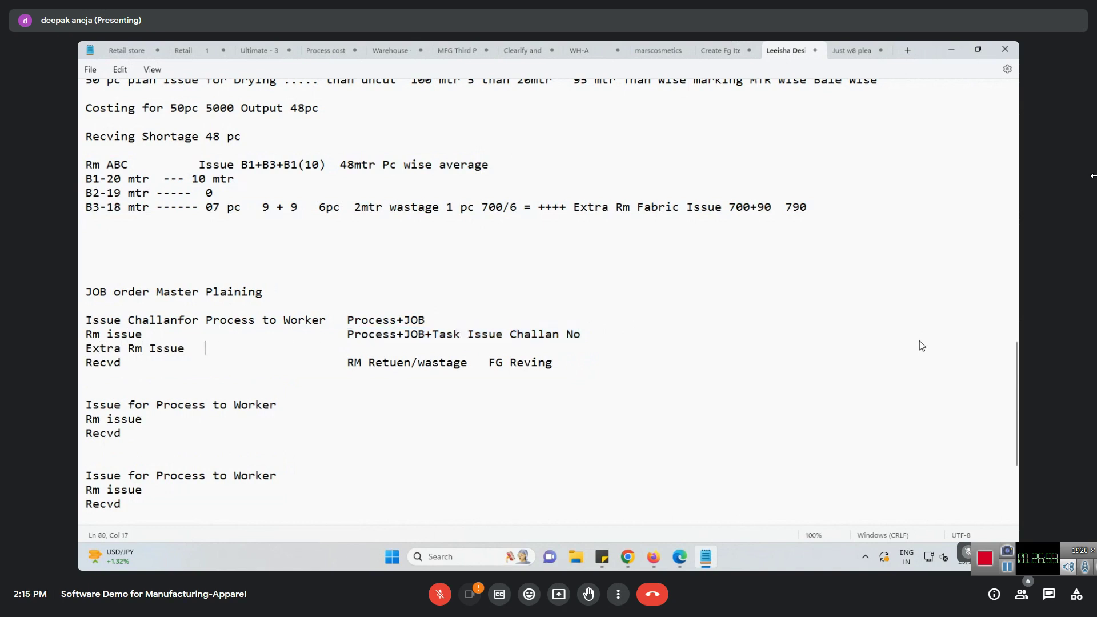
pyautogui.hotkey('ctrl', 'v')
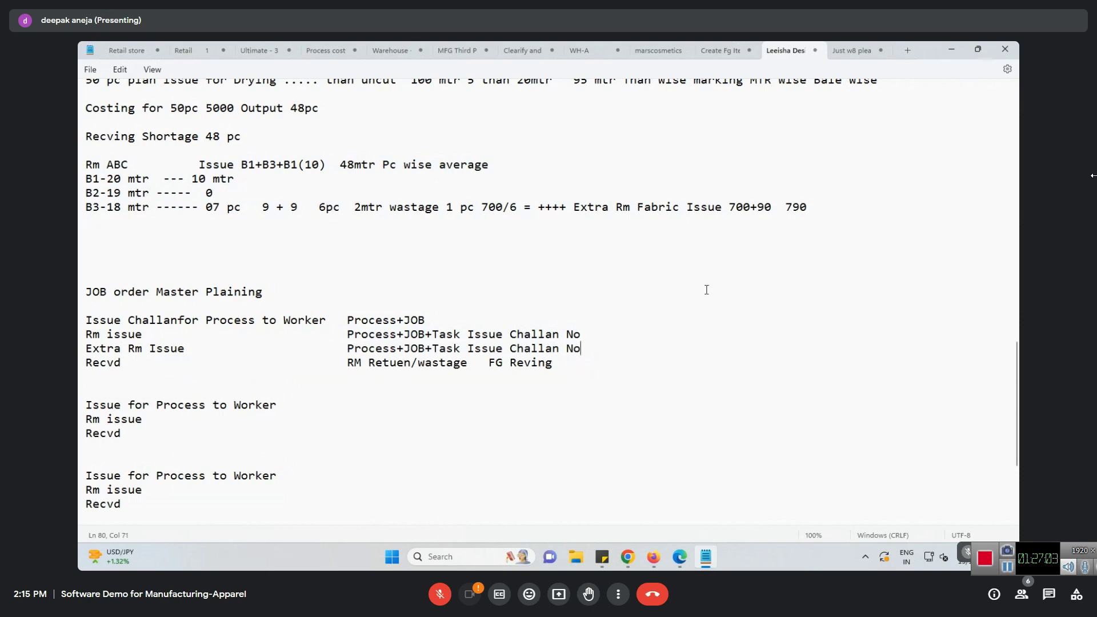
# Highlight the first block and append ----Admin Team to its Extra Rm Issue remark
pyautogui.moveTo(89, 321); pyautogui.dragTo(189, 373)
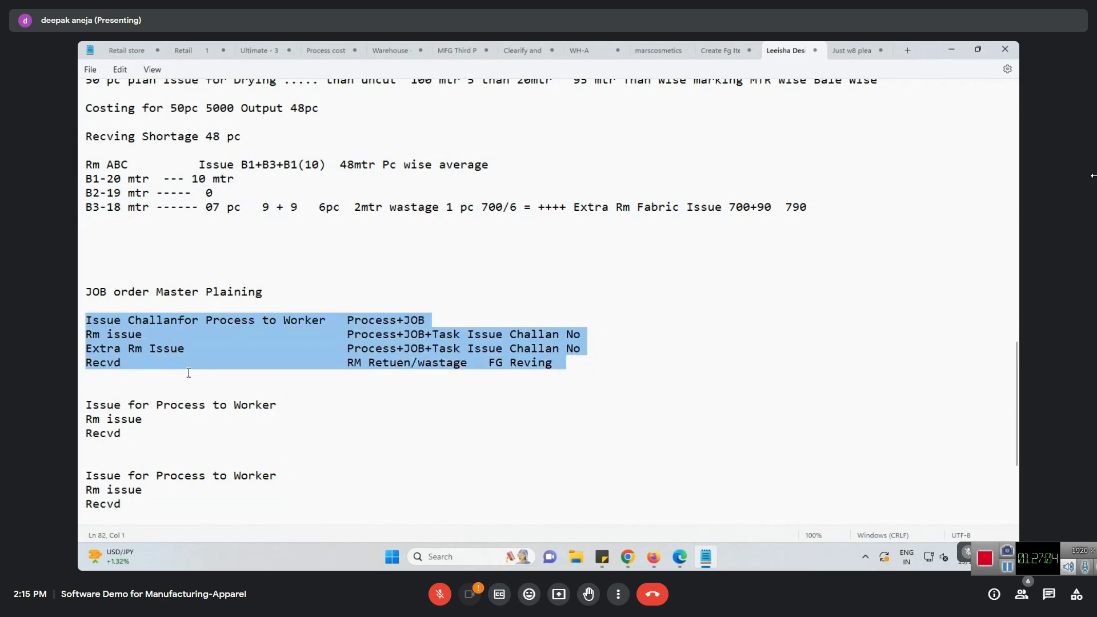
pyautogui.click(589, 345)
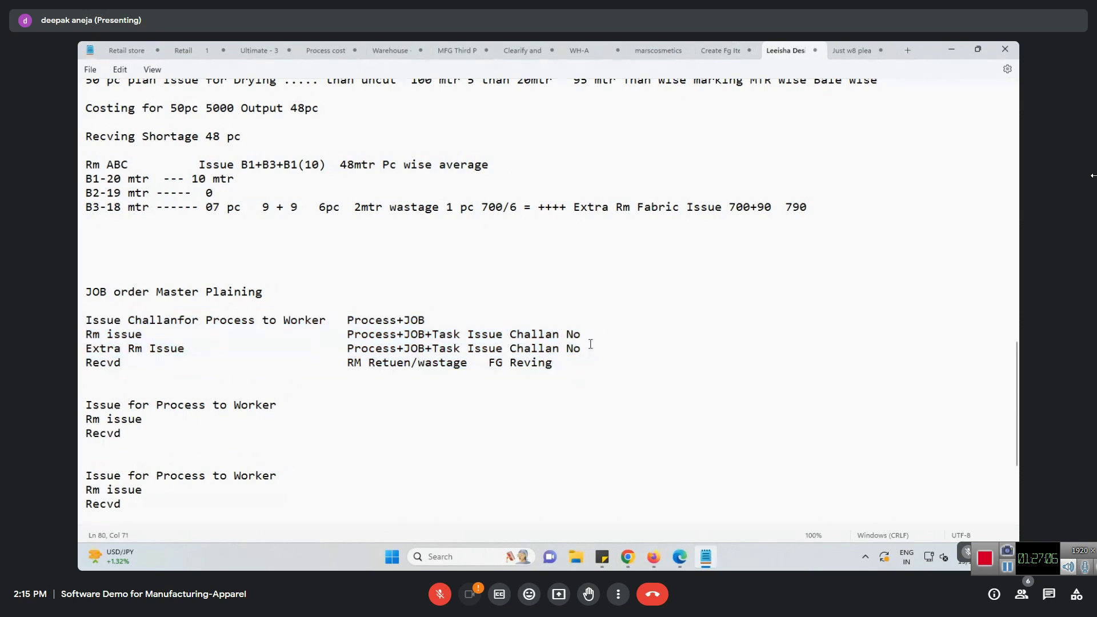
pyautogui.write('----Admin Team')
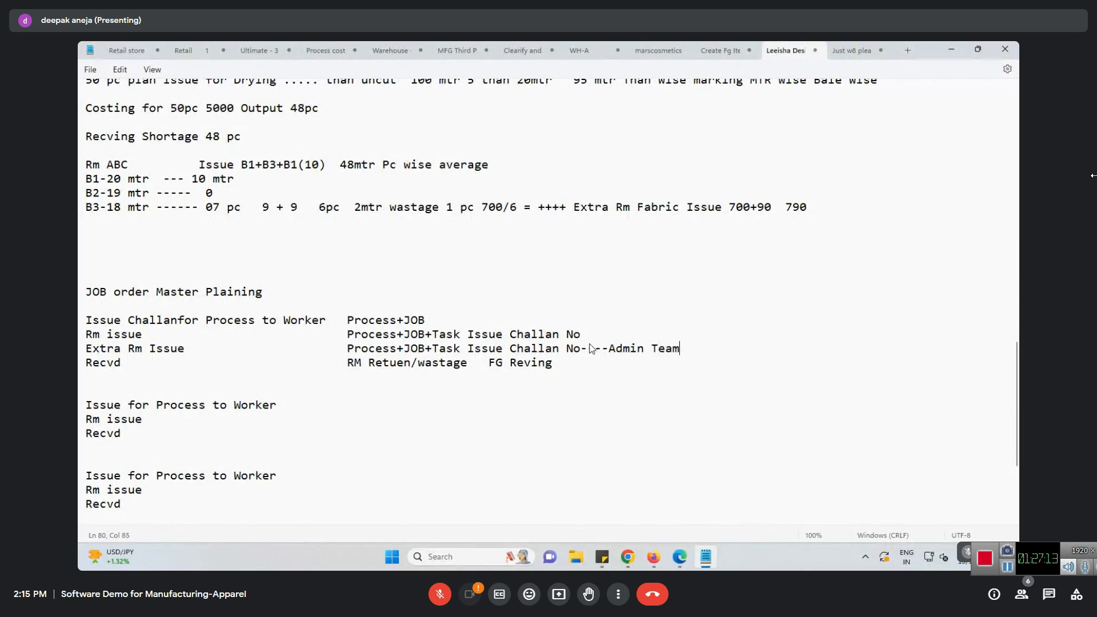
# Separate Challan and for with a space in the first block's top line and realign the remarks beneath Process+JOB
pyautogui.moveTo(80, 295); pyautogui.dragTo(105, 508)
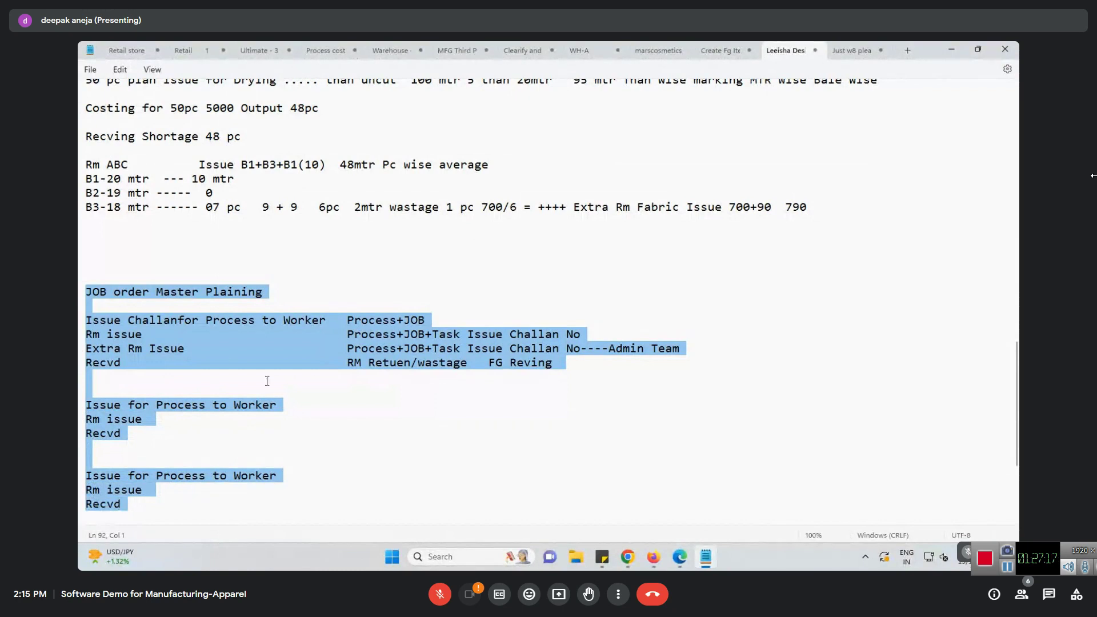
pyautogui.click(185, 373)
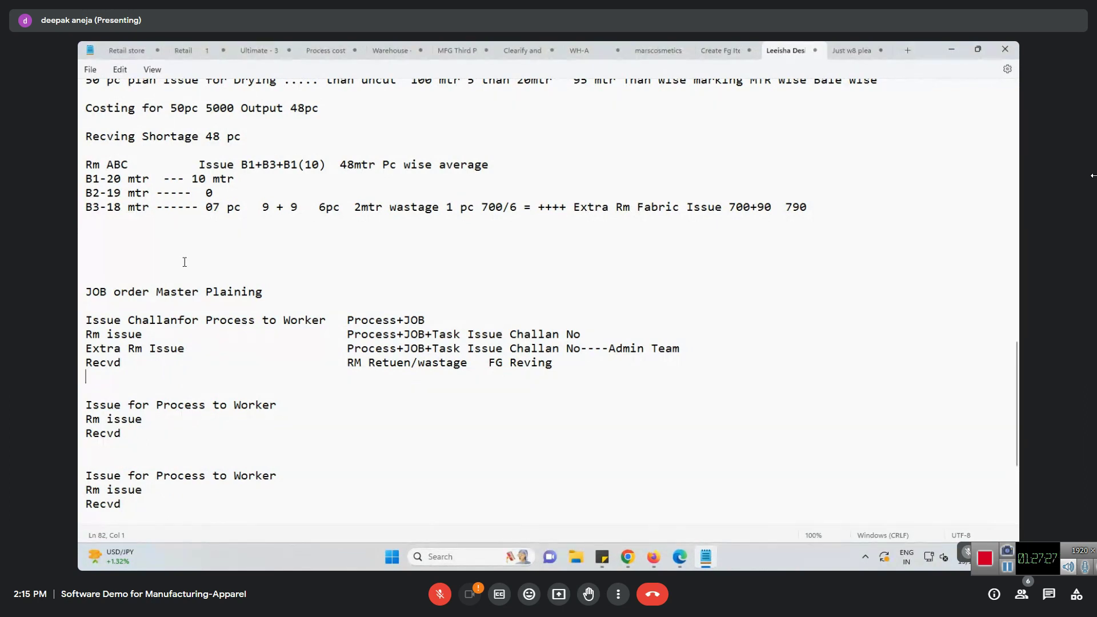
pyautogui.click(178, 320)
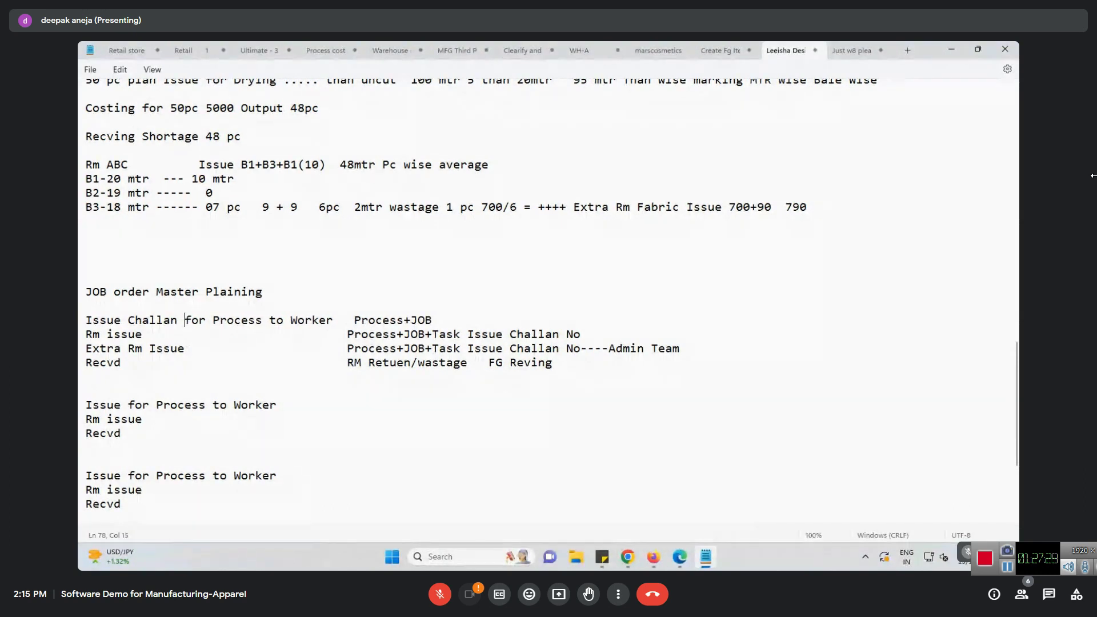
pyautogui.click(336, 339)
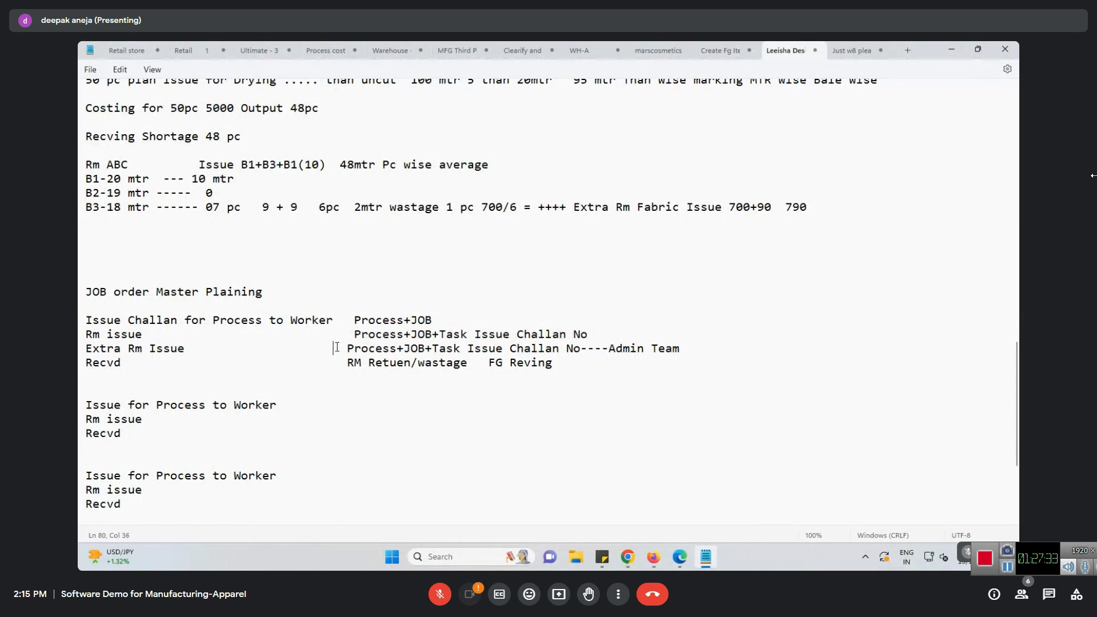
pyautogui.click(336, 348)
pyautogui.click(337, 362)
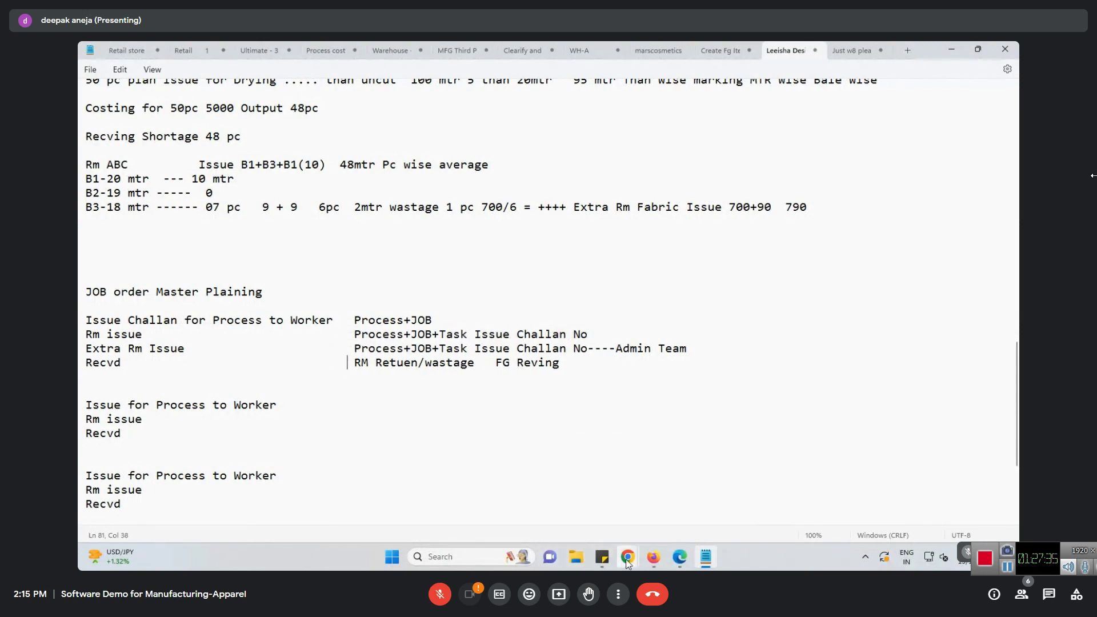
# Switch to the ERP in Chrome, view the raw material issue's remaining columns, and show the Production Entries options beside Issue For Processing
pyautogui.moveTo(628, 557)
pyautogui.click(581, 500)
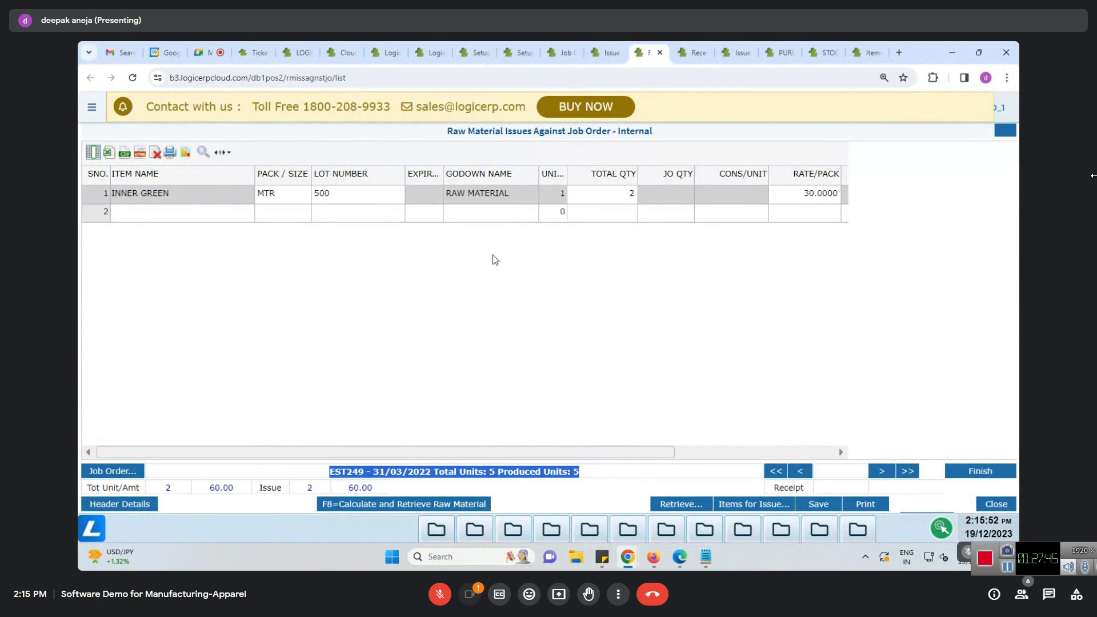
pyautogui.moveTo(467, 452); pyautogui.dragTo(627, 452)
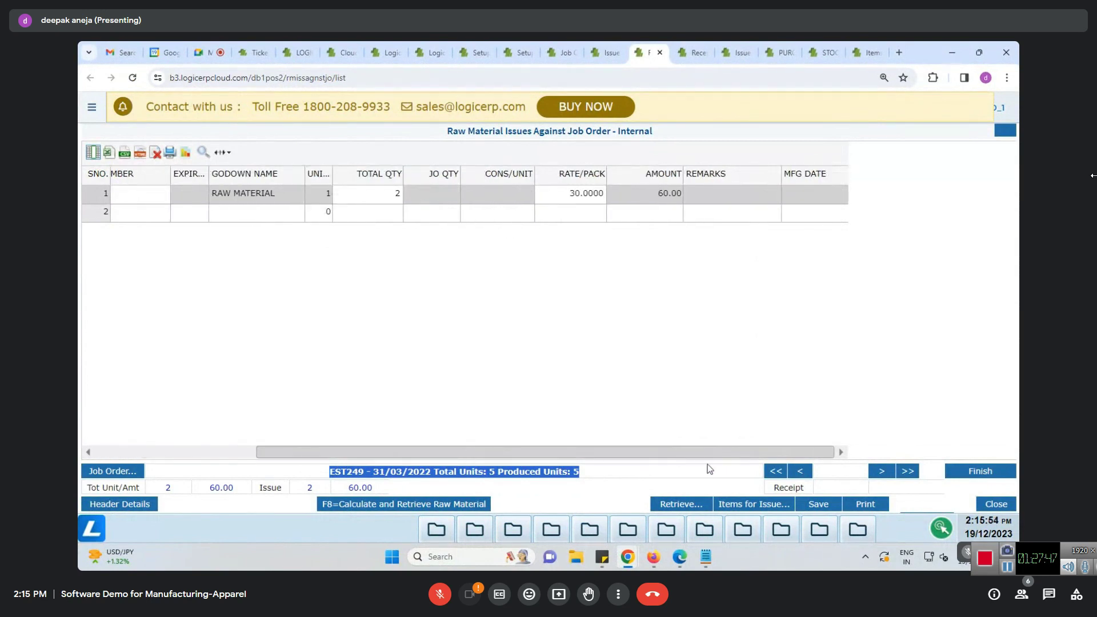
pyautogui.click(609, 53)
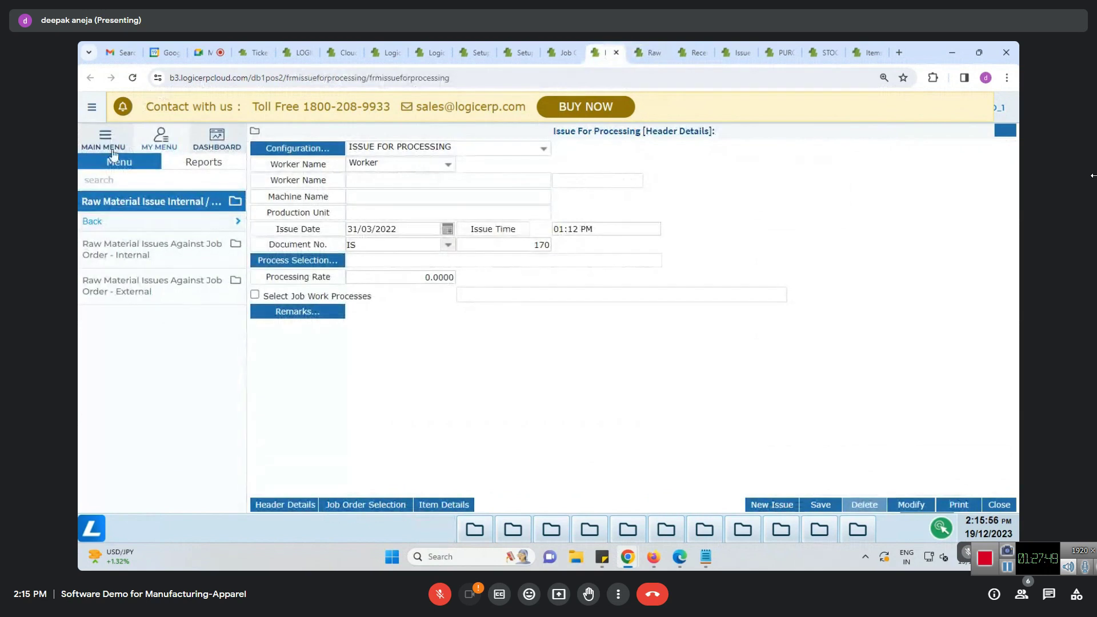
pyautogui.click(93, 224)
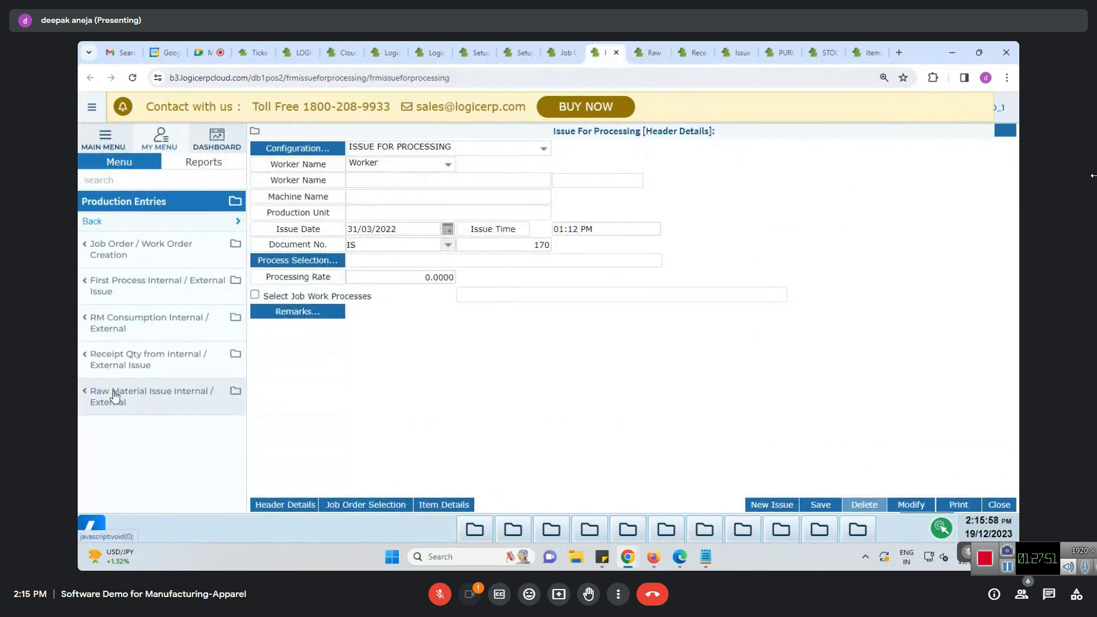